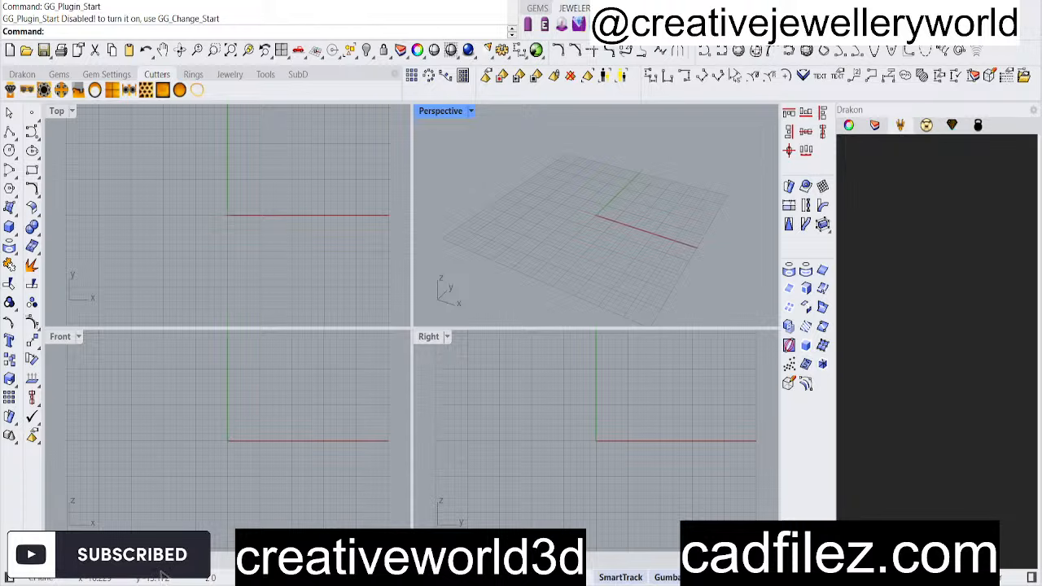
Draw a degree 3 interpolated curve in the Top view, bowed outward beside the Y axis and ending near it at both ends
click(275, 423)
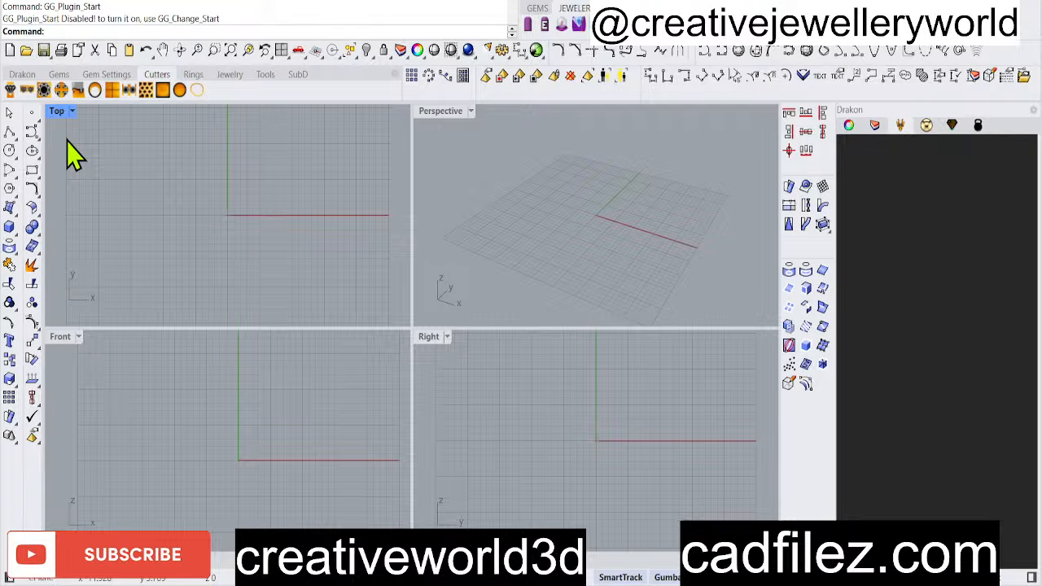
click(31, 132)
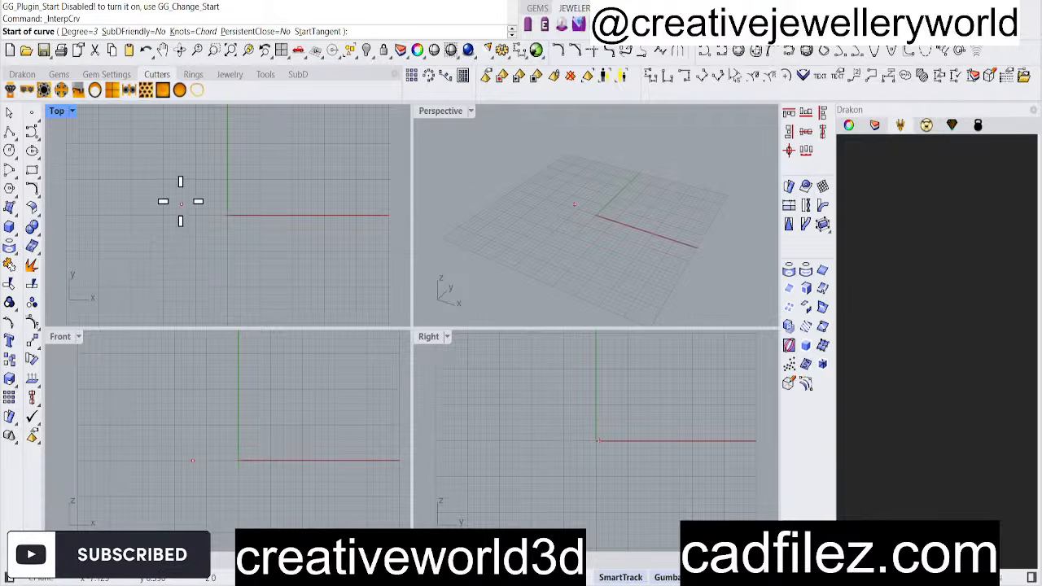
click(226, 179)
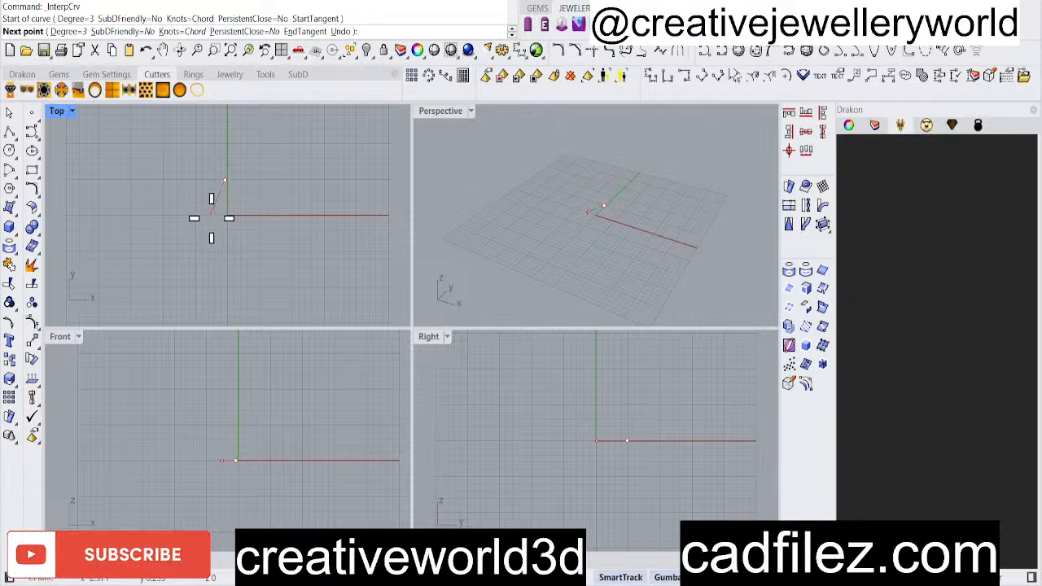
click(211, 211)
click(225, 263)
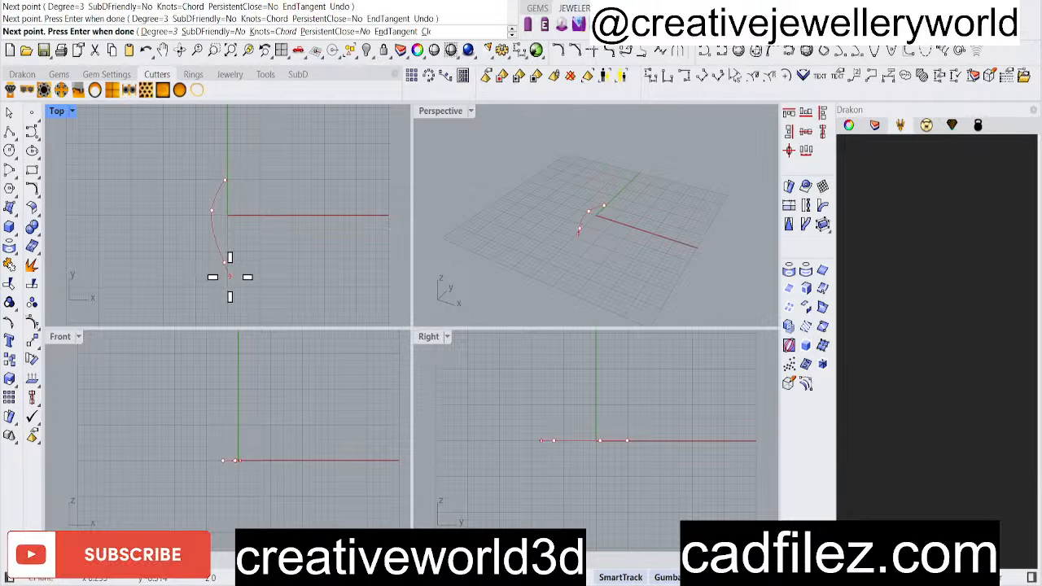
click(226, 274)
key(Return)
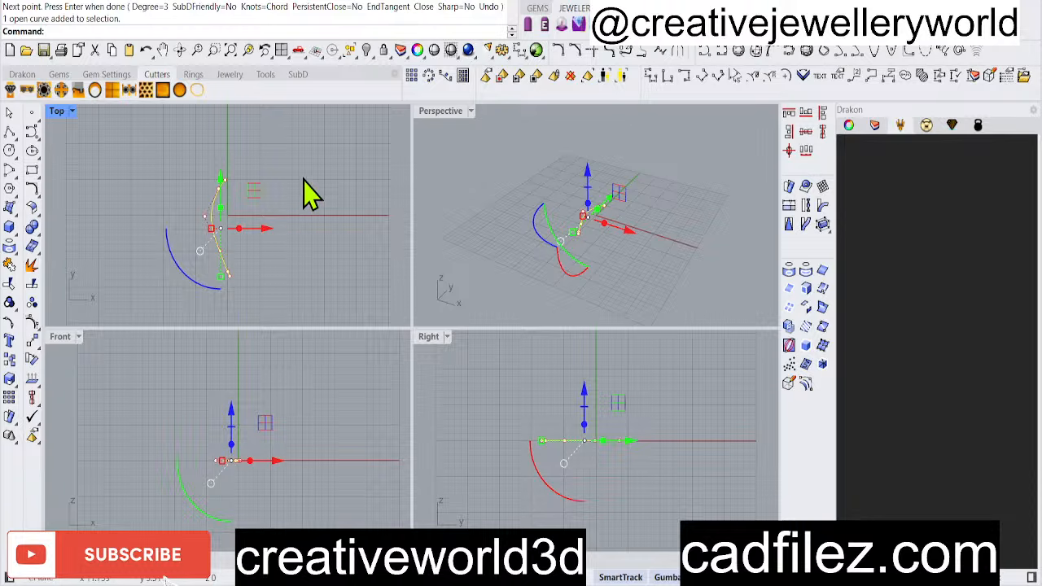
Draw a second interpolated curve with degree 1, zigzagging through several points on the other side of the Y axis
right_click(268, 239)
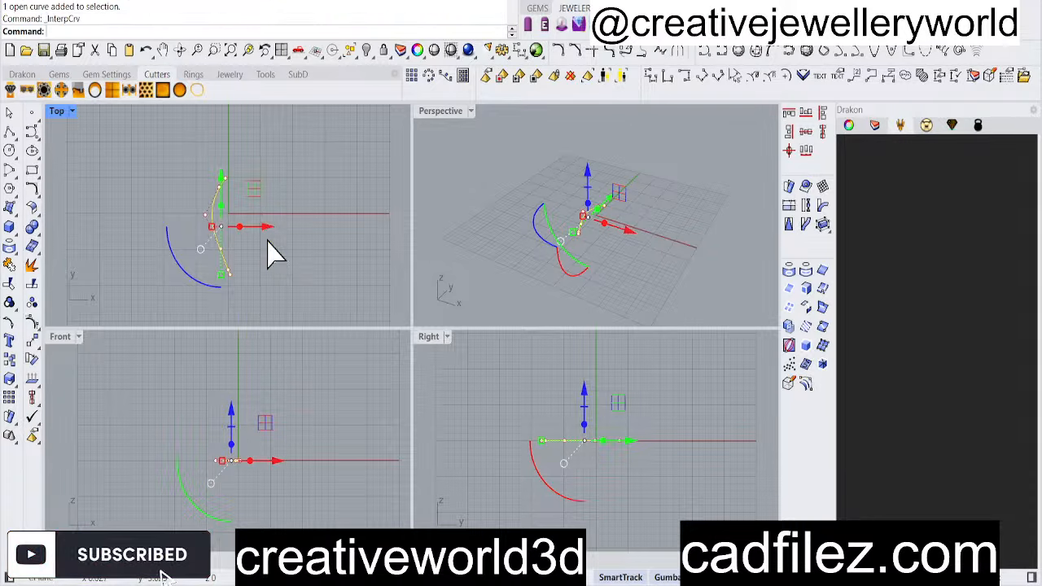
click(79, 31)
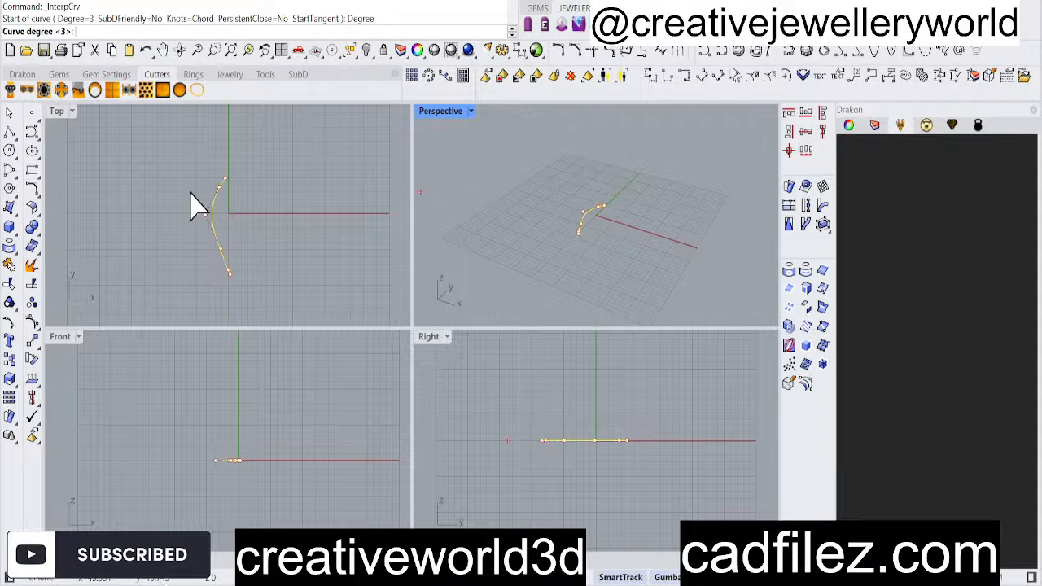
text(2)
key(BackSpace)
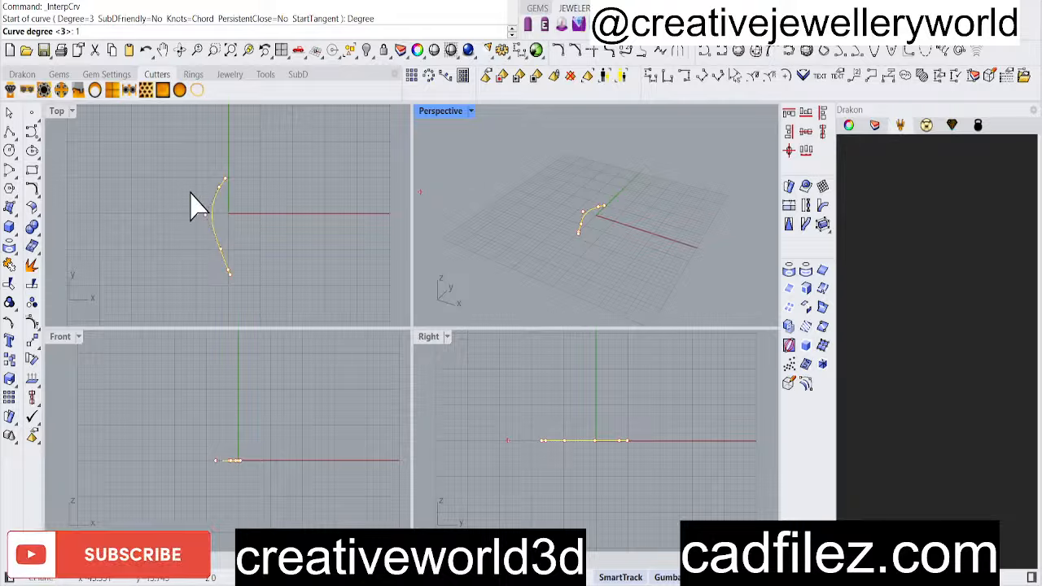
key(BackSpace)
click(158, 209)
key(Return)
click(84, 31)
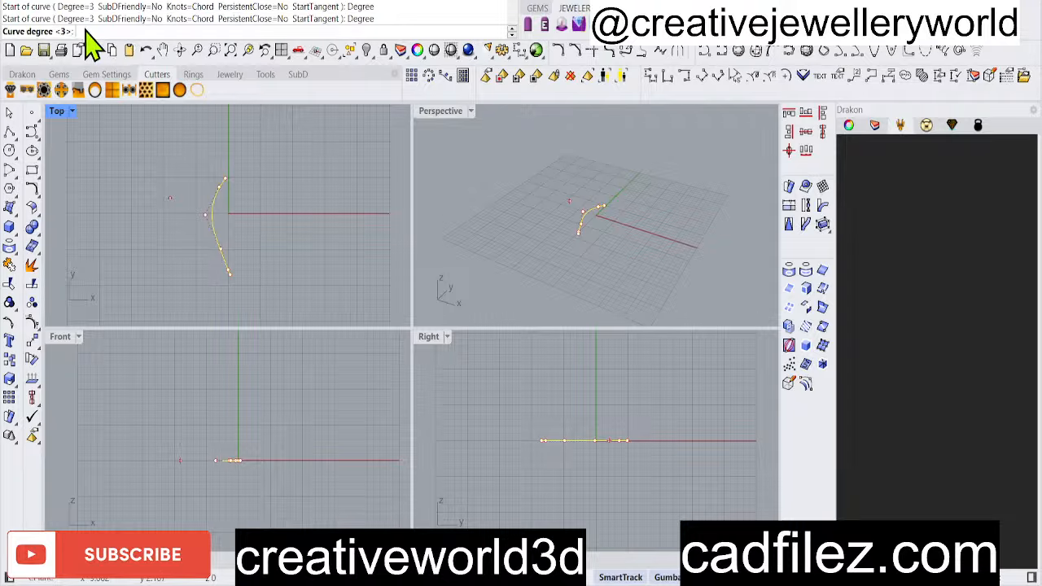
text(1)
key(Return)
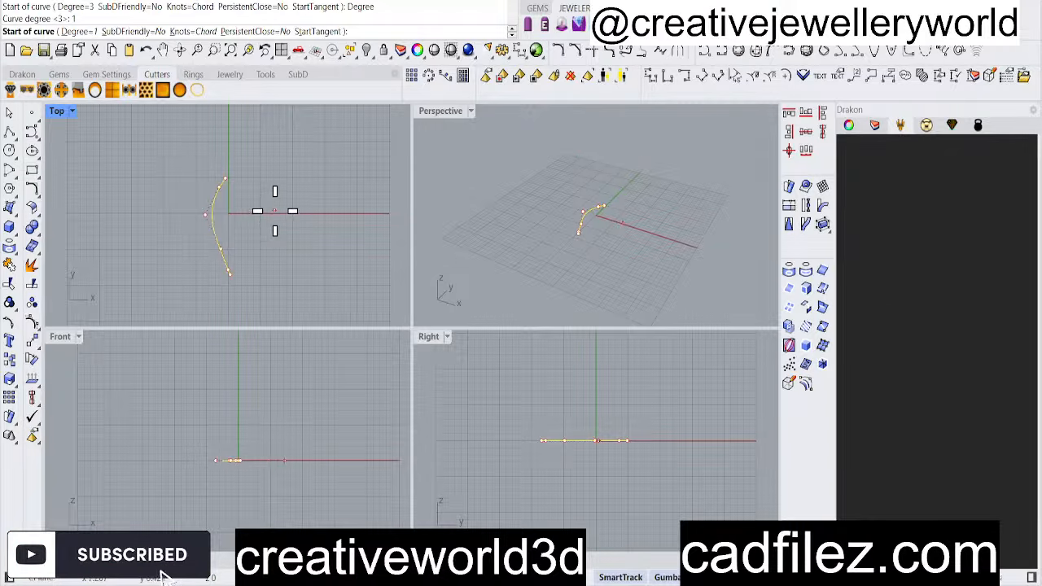
click(294, 162)
click(271, 210)
click(294, 249)
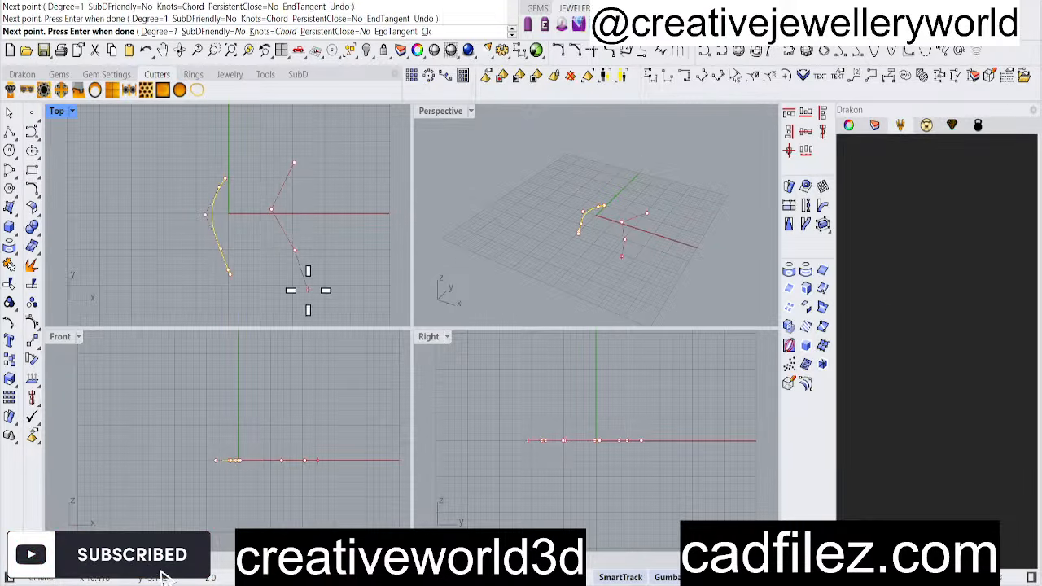
click(308, 288)
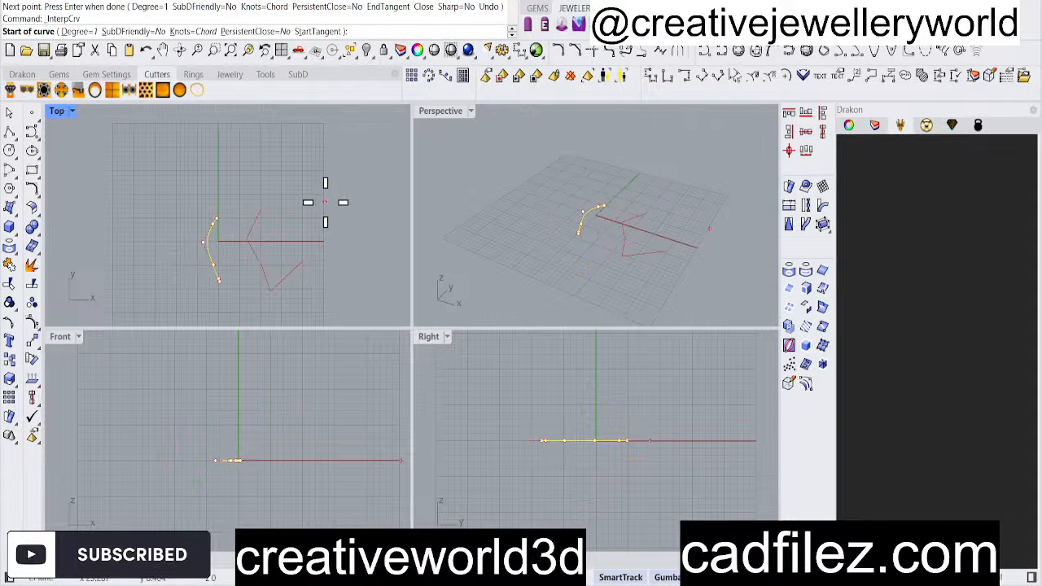
Start a third interpolated curve with degree 2 beyond the zigzag curve and lay its points in a wide loop
click(79, 31)
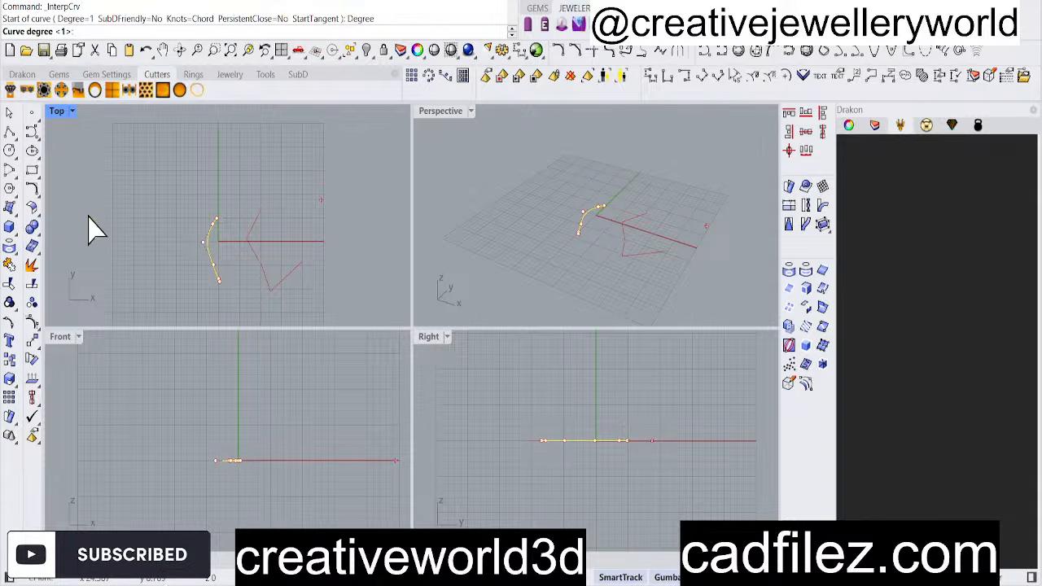
text(2)
key(Return)
click(330, 189)
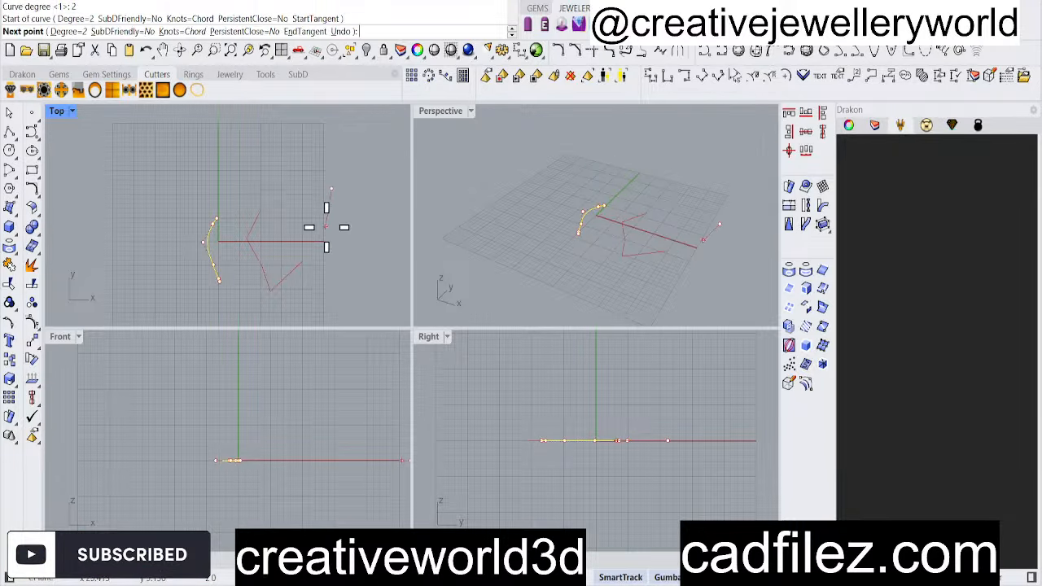
click(326, 227)
click(343, 264)
click(358, 296)
right_drag(377, 236, 277, 245)
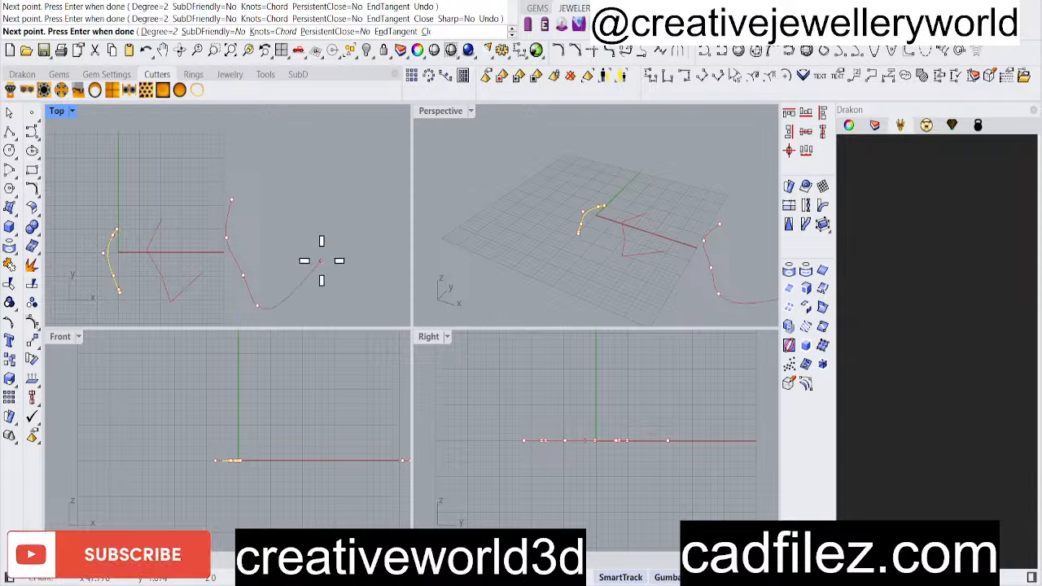
click(320, 261)
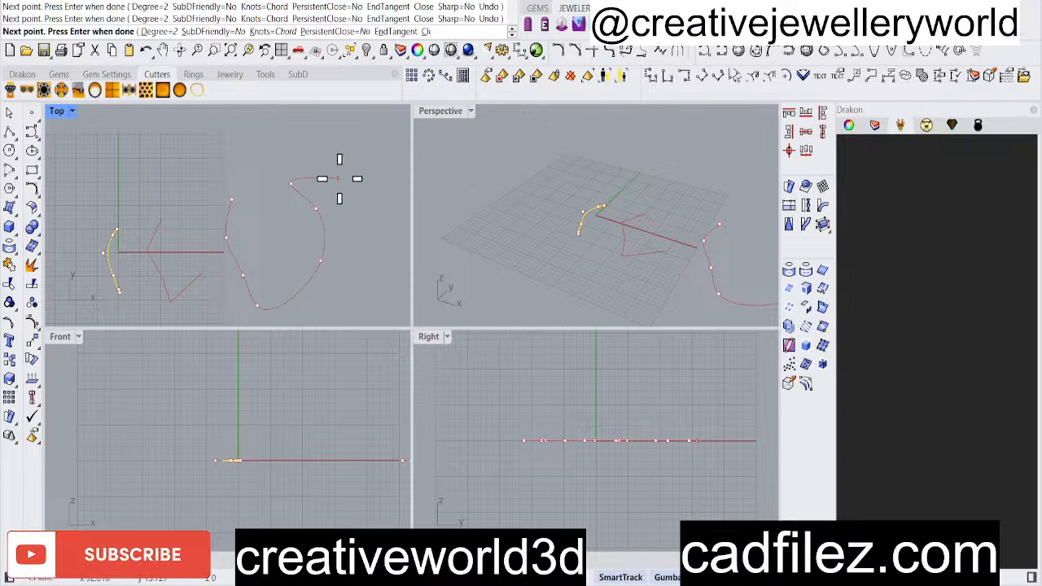
Set the degree of the curve in progress to 3 and finish it
click(151, 31)
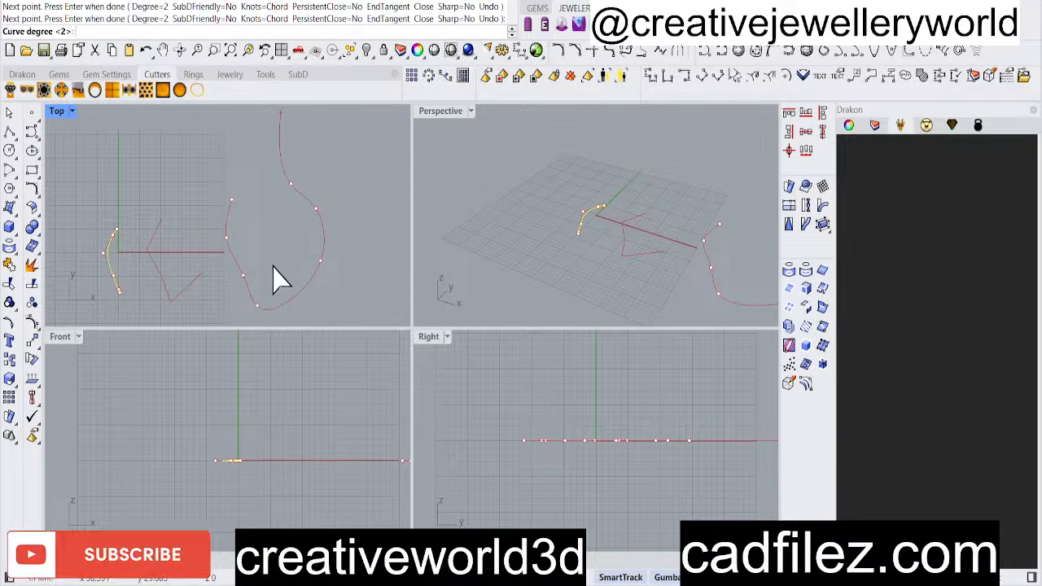
text(3)
key(Return)
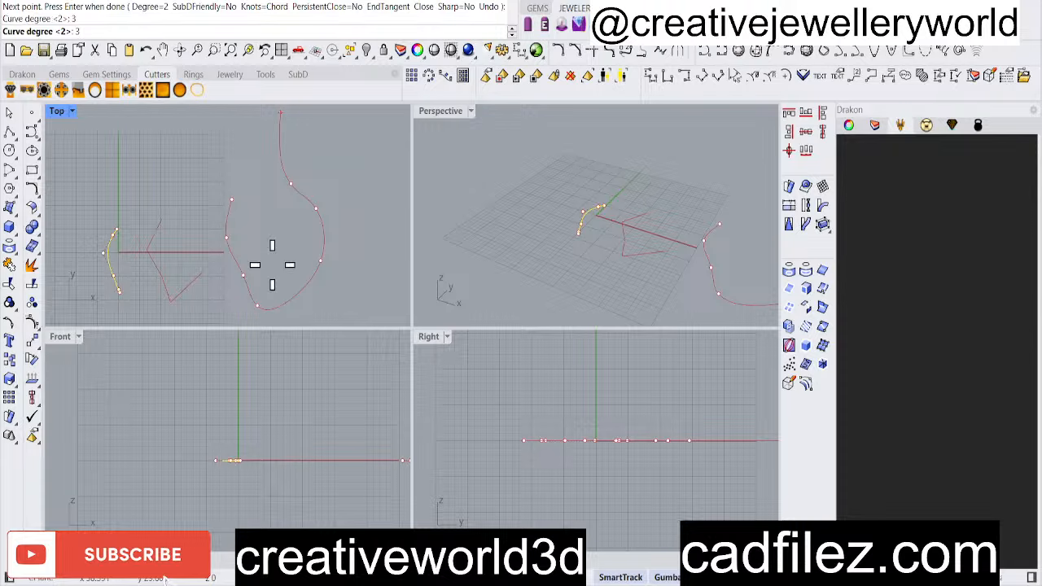
scroll(250, 263, down, 3)
key(Return)
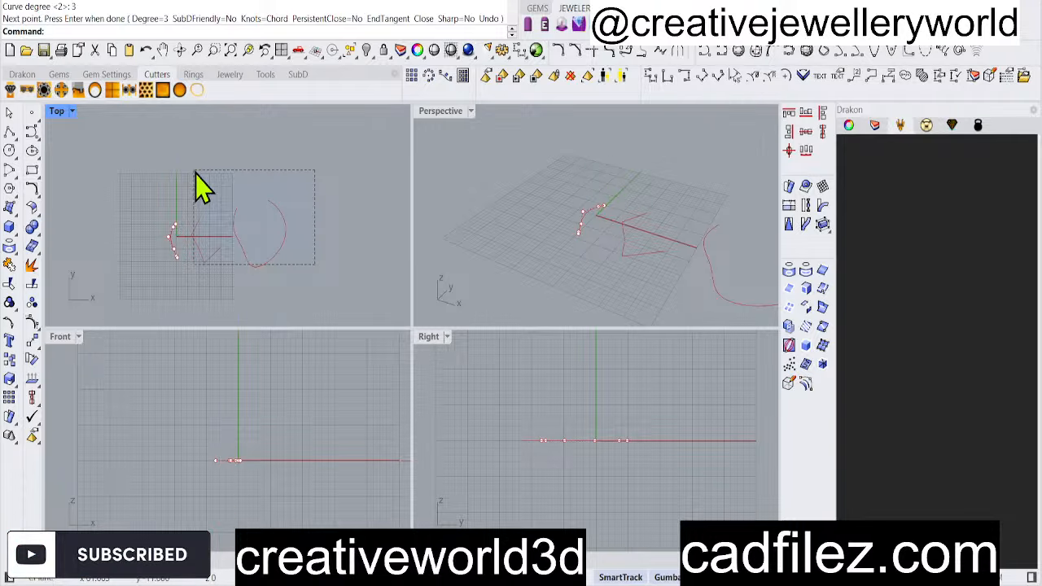
Delete the two trial curves, keeping only the first bowed curve
drag(195, 174, 196, 174)
key(Delete)
scroll(154, 298, up, 3)
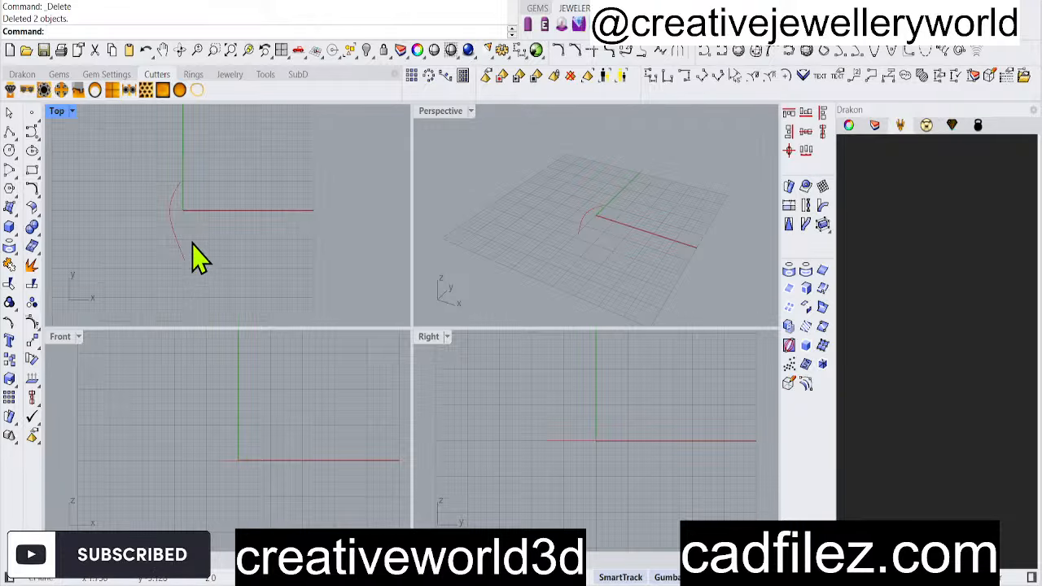
Shift the bowed curve's control point just below its middle slightly outward, away from the Y axis
click(195, 242)
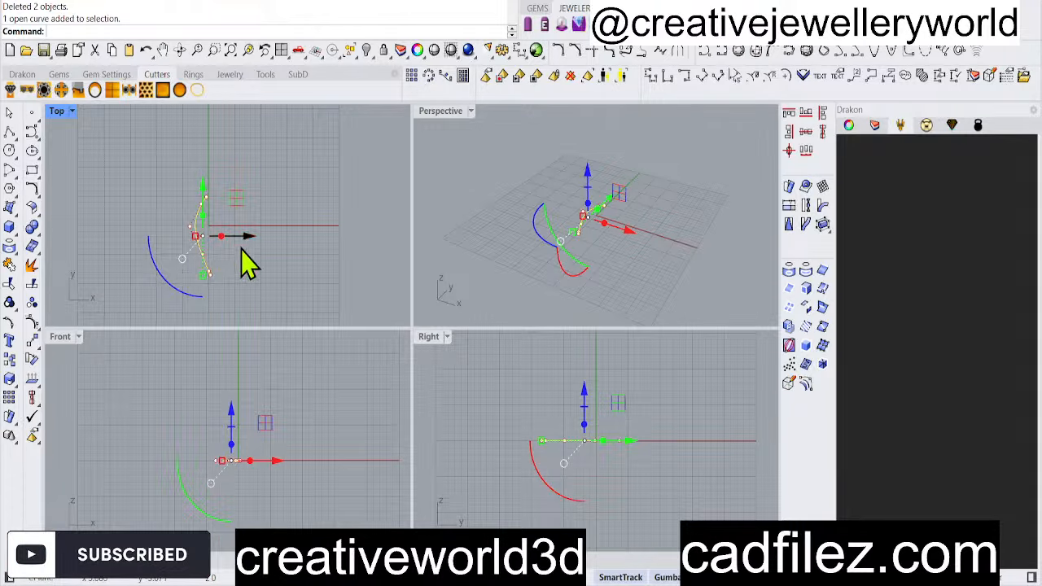
click(272, 273)
scroll(192, 272, up, 6)
click(220, 246)
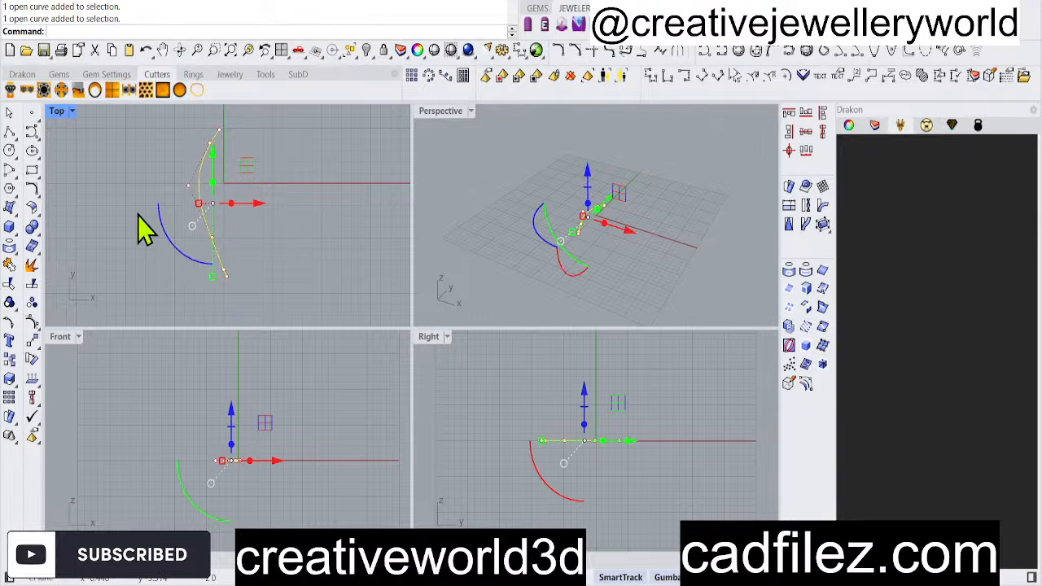
drag(136, 220, 242, 263)
drag(247, 197, 239, 195)
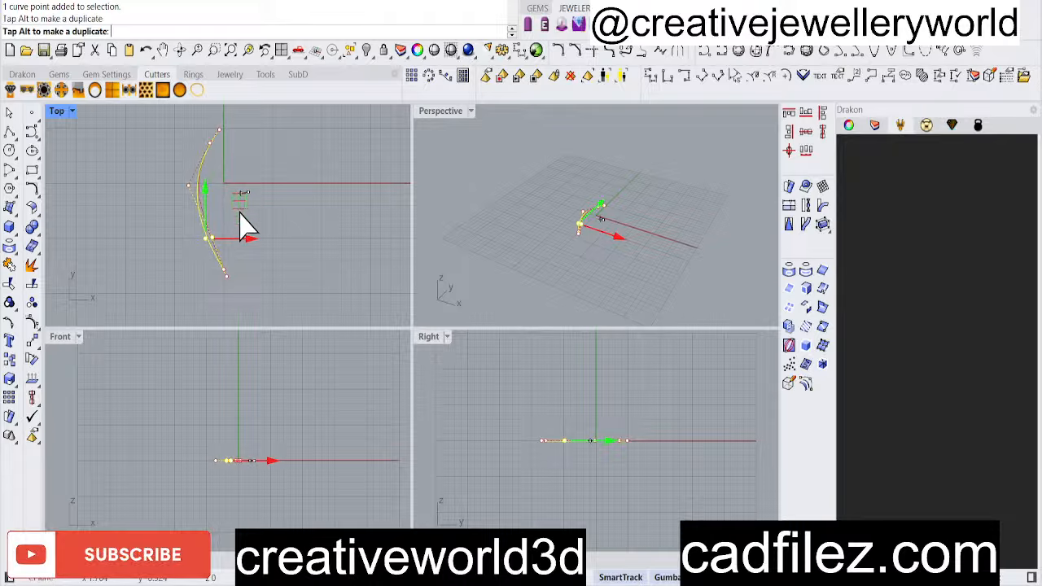
click(259, 264)
Nudge the control point near the curve's upper end and the one below its middle to smooth the bow
right_drag(226, 167, 226, 234)
click(203, 240)
right_drag(233, 291, 237, 289)
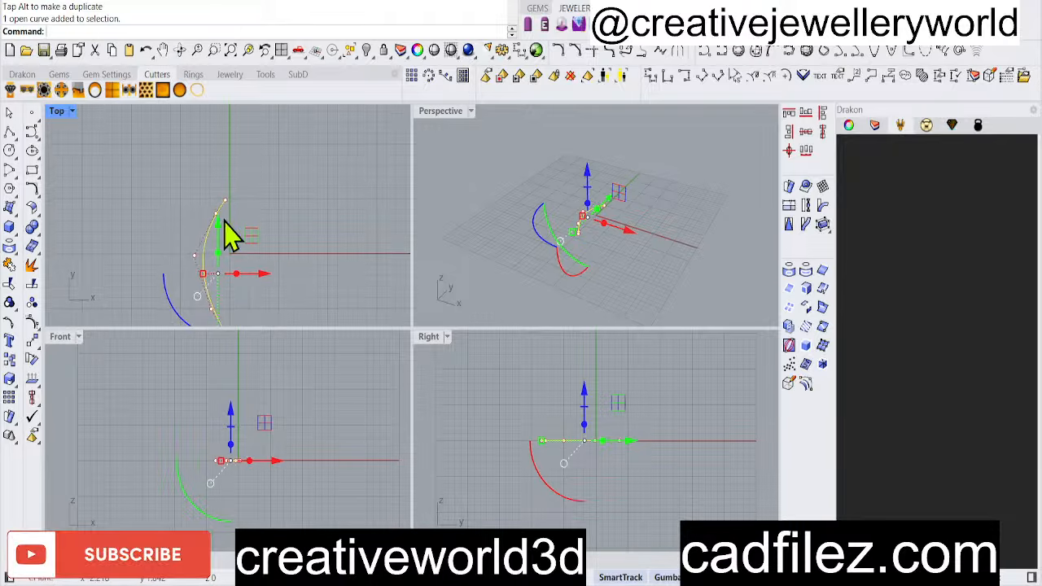
drag(203, 203, 224, 240)
drag(249, 179, 247, 176)
right_drag(257, 284, 263, 198)
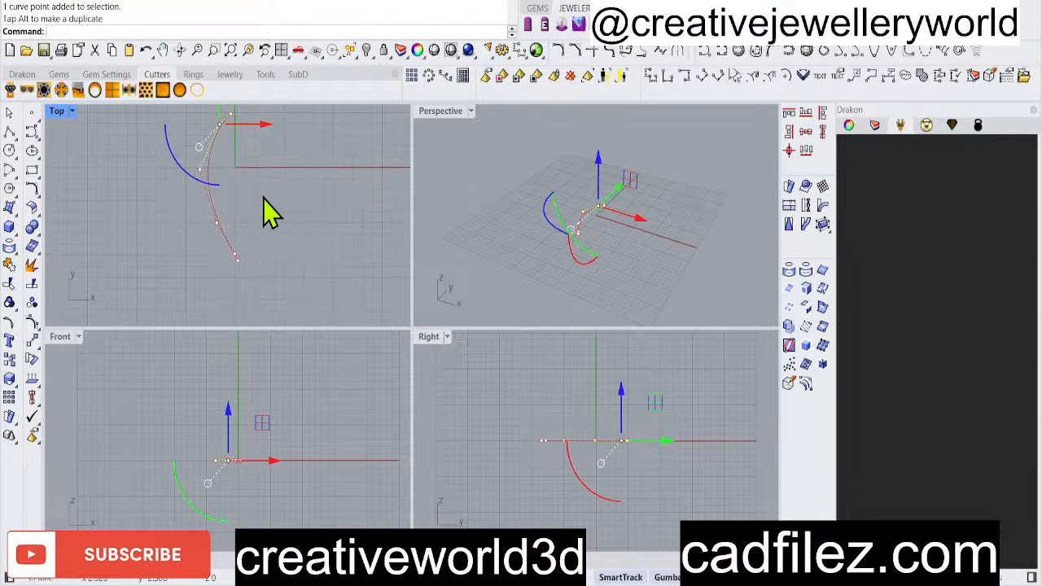
drag(171, 210, 223, 251)
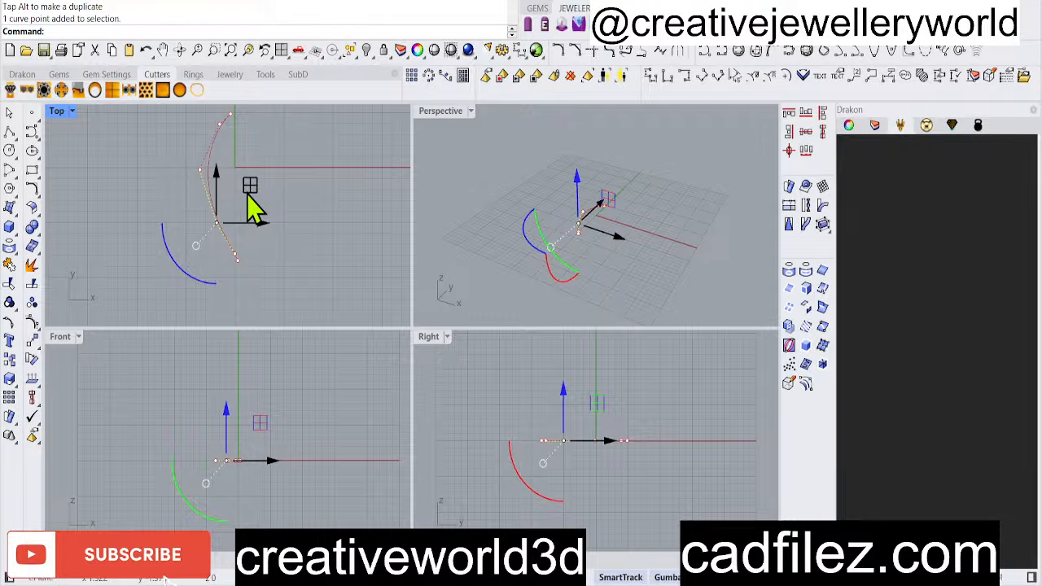
drag(248, 194, 244, 193)
click(263, 276)
Try rebuilding the curve with a dense set of control points
scroll(233, 244, up, 2)
click(230, 241)
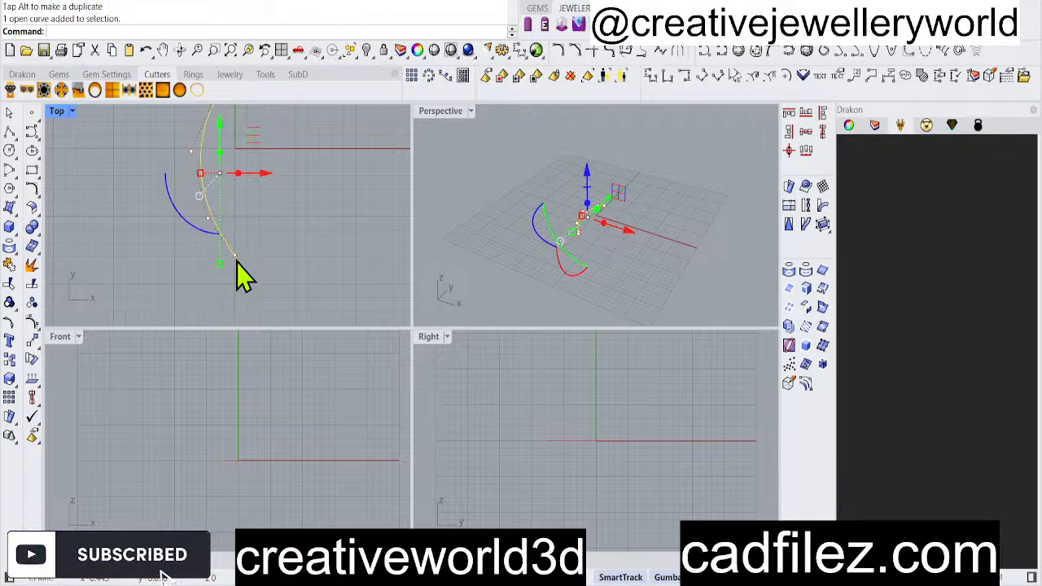
scroll(236, 261, down, 5)
text(re)
key(Return)
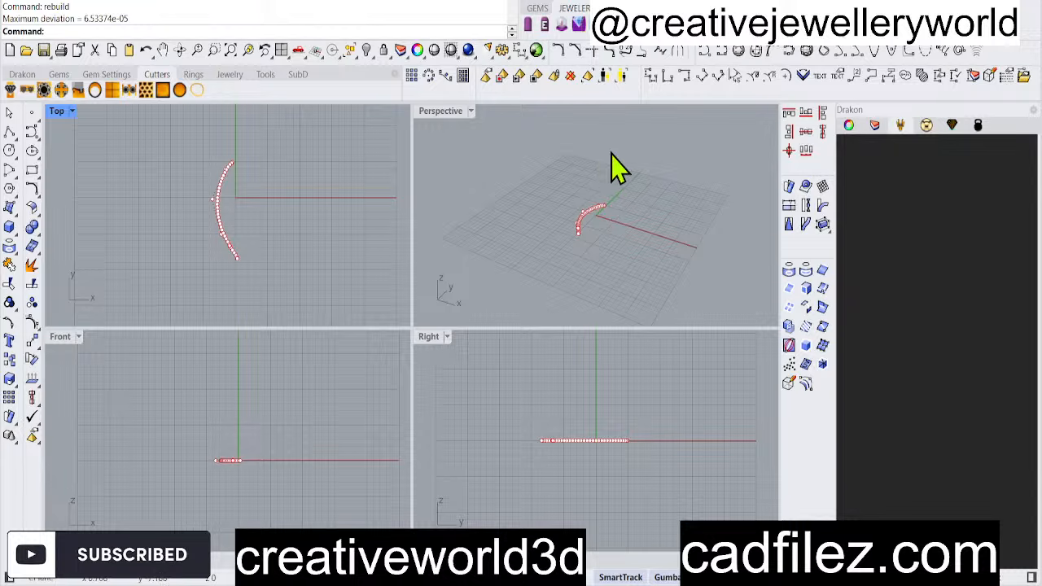
key(ctrl+z)
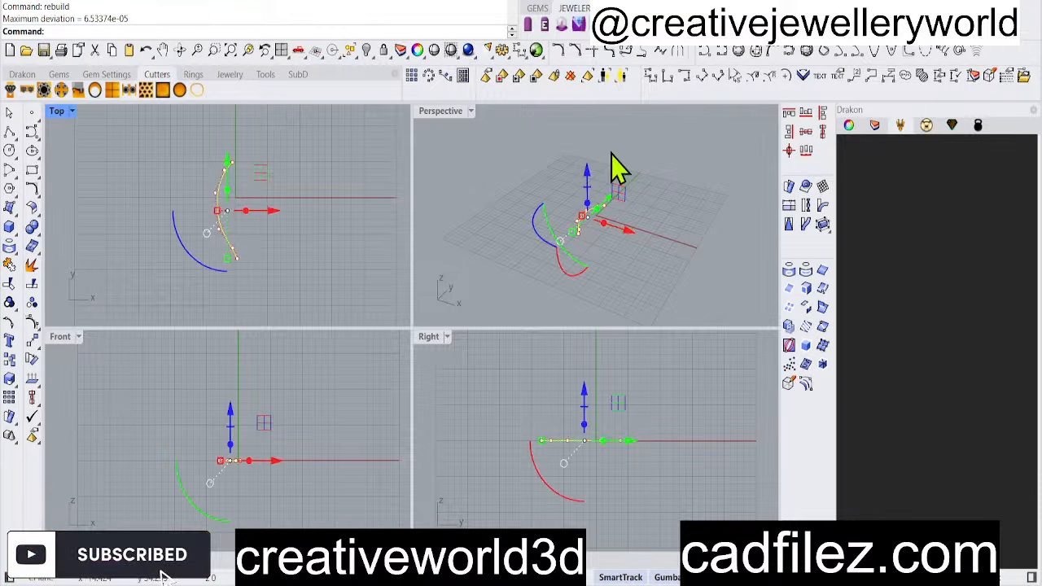
Rebuild the curve with only five control points
click(313, 266)
scroll(260, 221, up, 6)
click(198, 262)
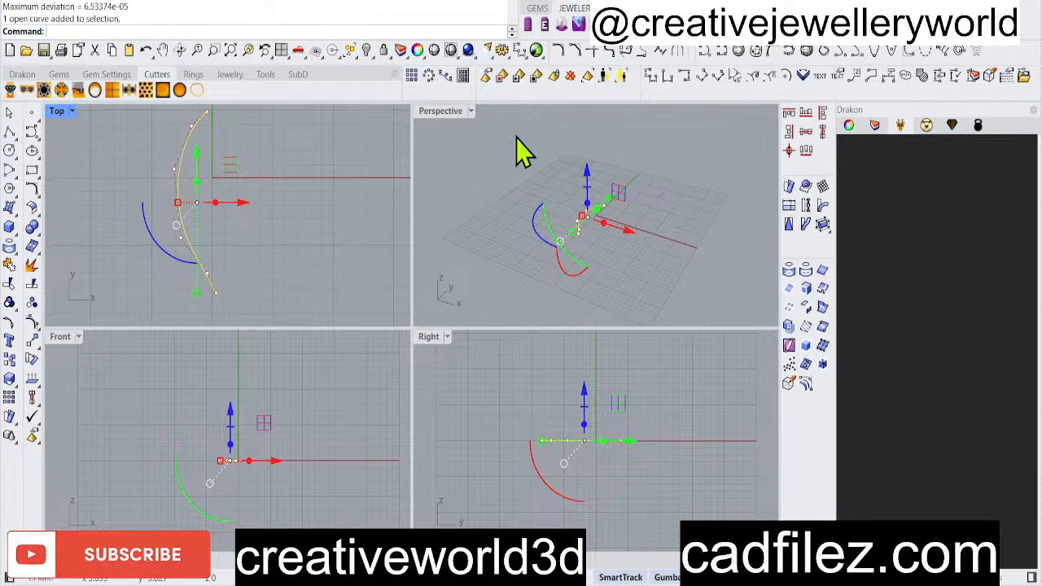
text(rr)
key(Return)
key(Return)
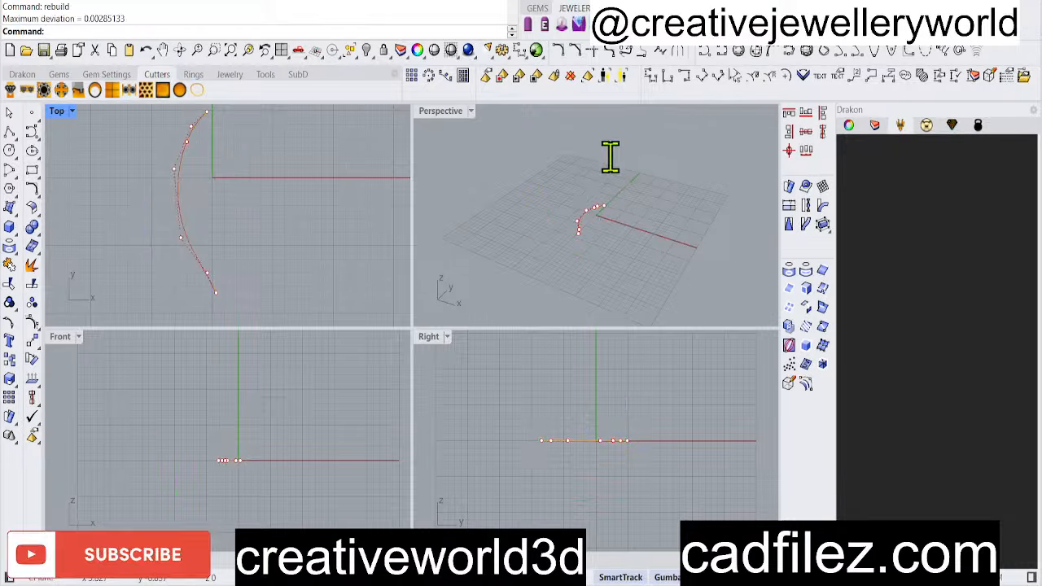
click(567, 337)
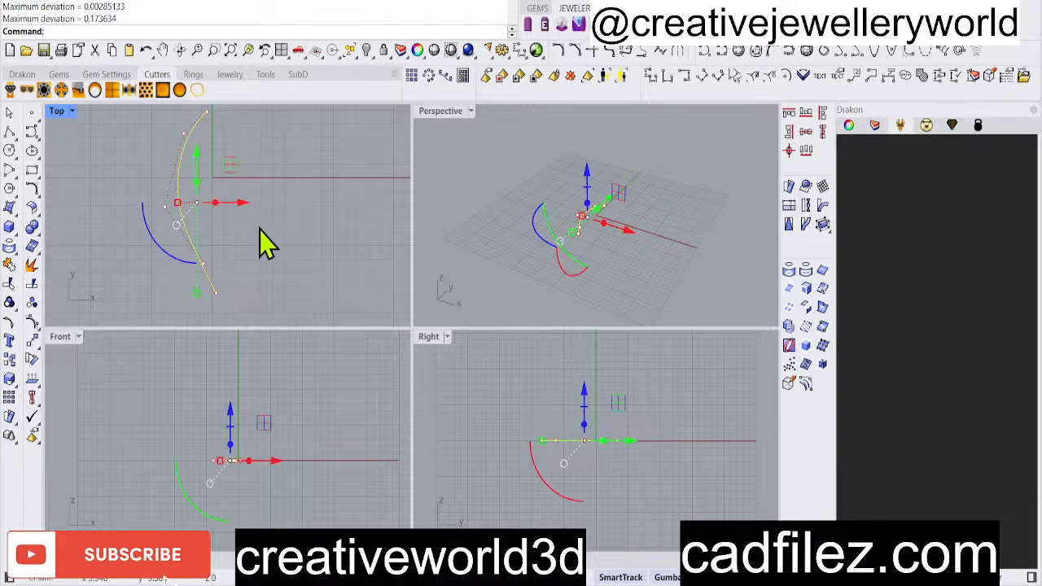
Move the rebuilt curve's control point near its lower end slightly outward
drag(123, 244, 213, 284)
drag(236, 231, 262, 238)
key(Escape)
key(Escape)
Rotate the curve slightly so both ends lie on the Y axis, and mirror a copy across that axis from origin 0
scroll(232, 196, down, 4)
click(203, 231)
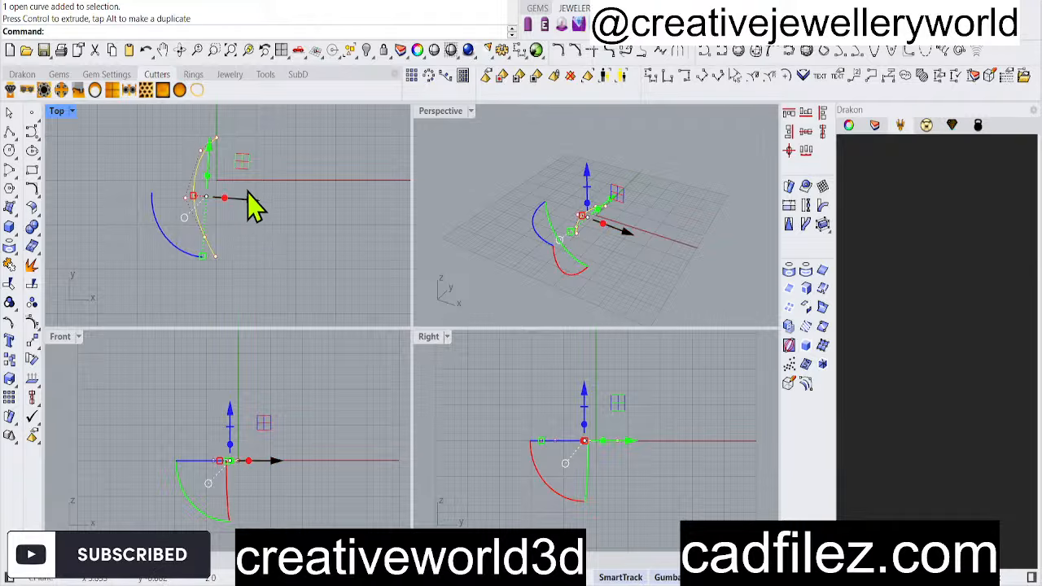
text(mirror)
key(Return)
text(0)
key(Return)
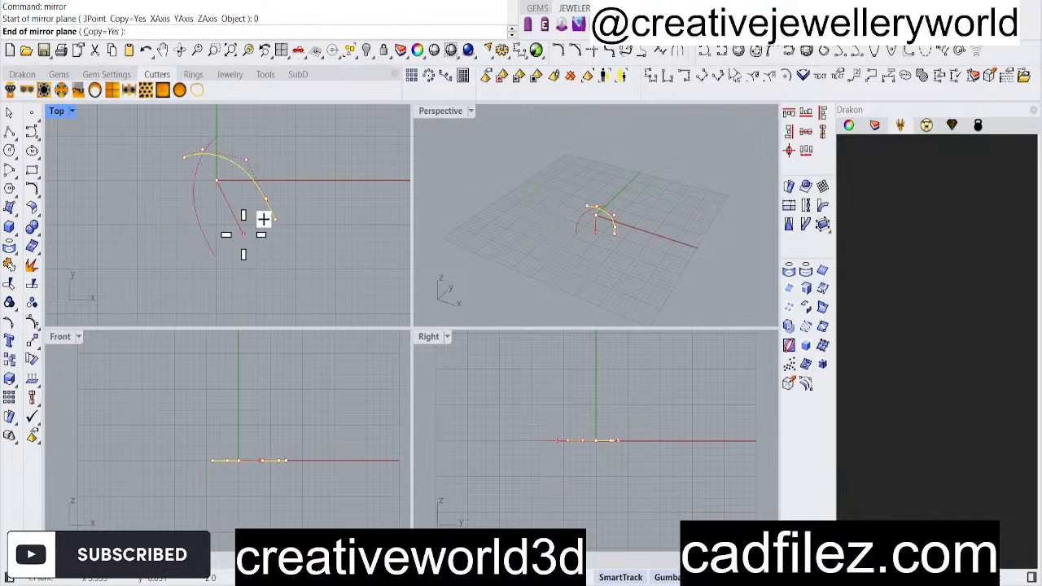
click(255, 257)
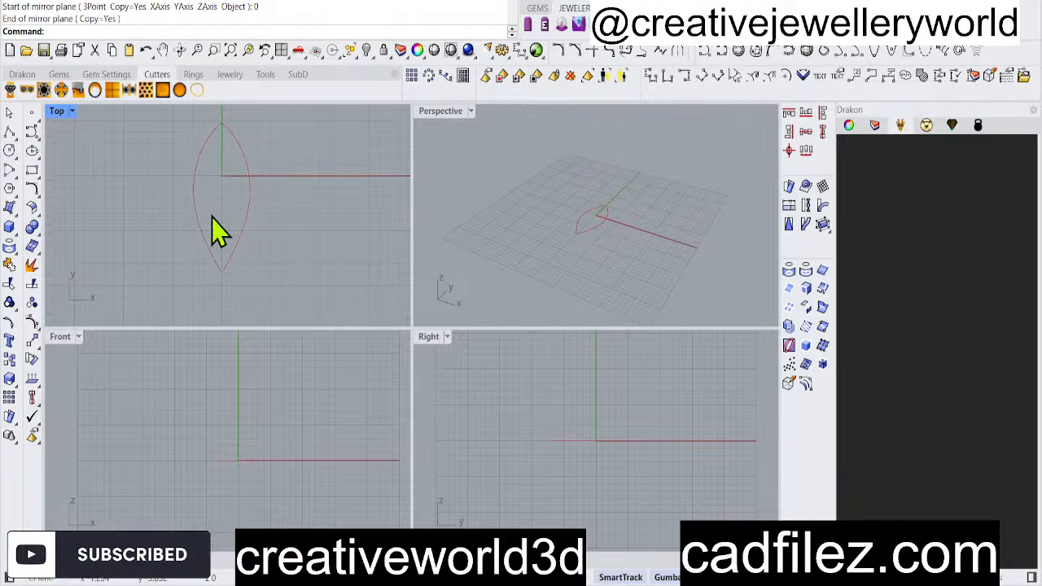
Nudge the original half-outline curve slightly in the Top view to adjust how it meets its mirrored copy
drag(212, 198, 168, 240)
right_drag(275, 181, 281, 245)
scroll(226, 179, up, 10)
right_drag(272, 207, 270, 142)
scroll(269, 138, down, 6)
drag(262, 278, 262, 271)
click(355, 197)
scroll(244, 173, down, 6)
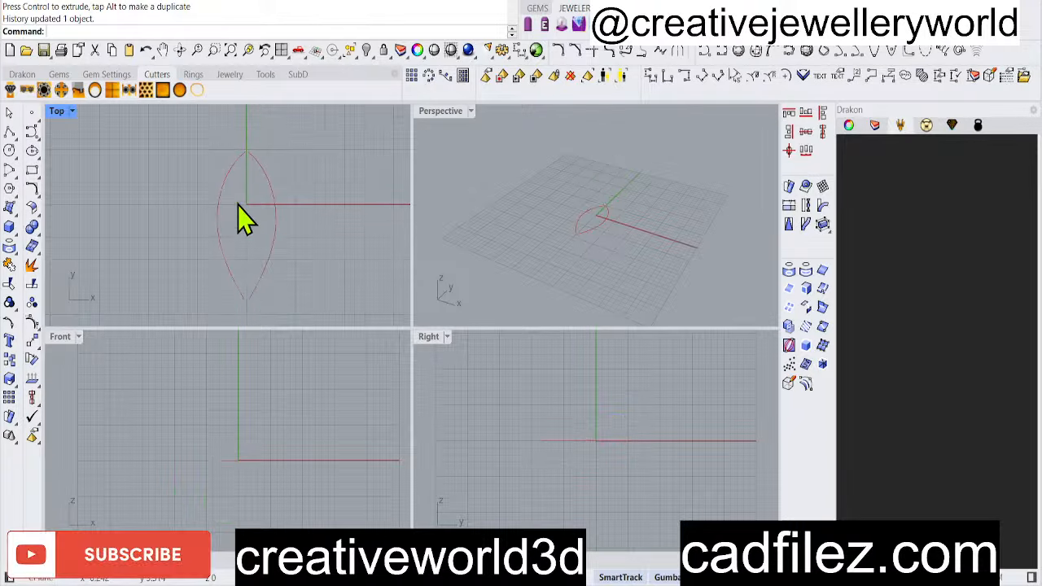
Show the original curve's control points and move its lower end point slightly toward the Y axis
right_drag(283, 218, 268, 193)
scroll(247, 185, up, 2)
scroll(246, 185, up, 6)
scroll(247, 185, down, 6)
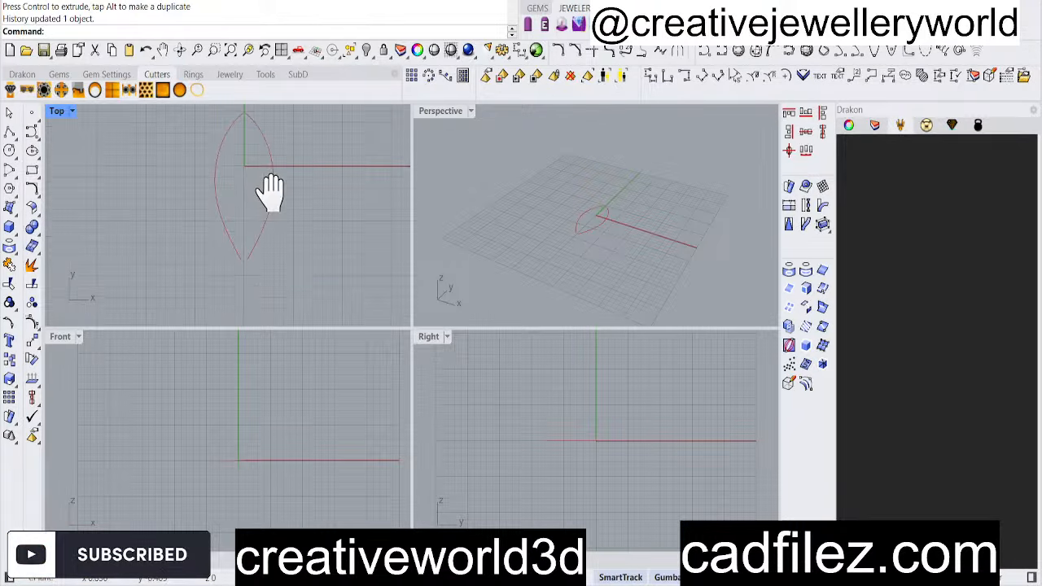
scroll(242, 266, up, 5)
click(242, 266)
scroll(232, 293, up, 4)
key(F10)
drag(242, 258, 275, 299)
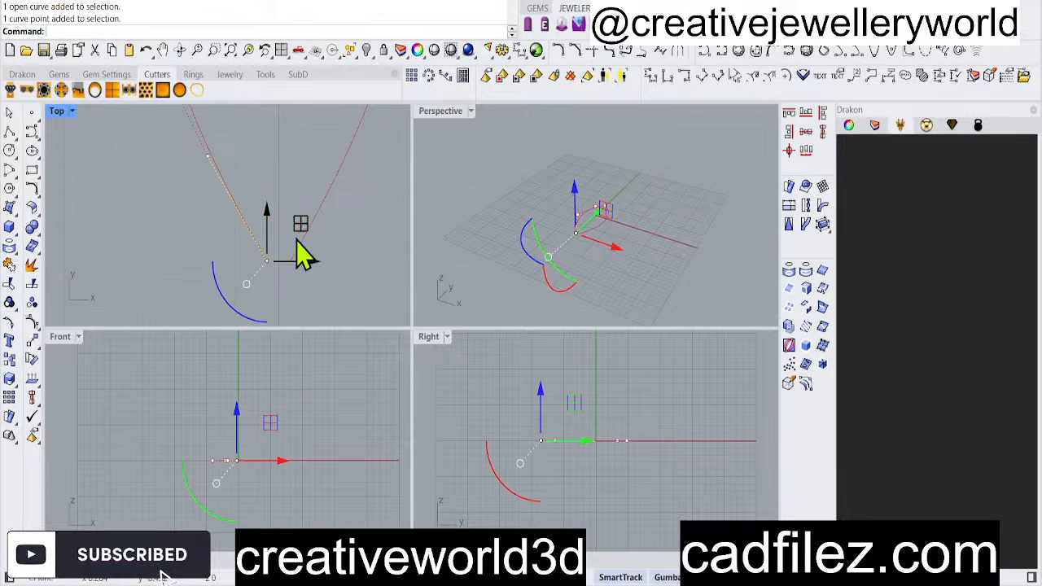
drag(300, 224, 306, 228)
click(316, 308)
scroll(260, 246, down, 3)
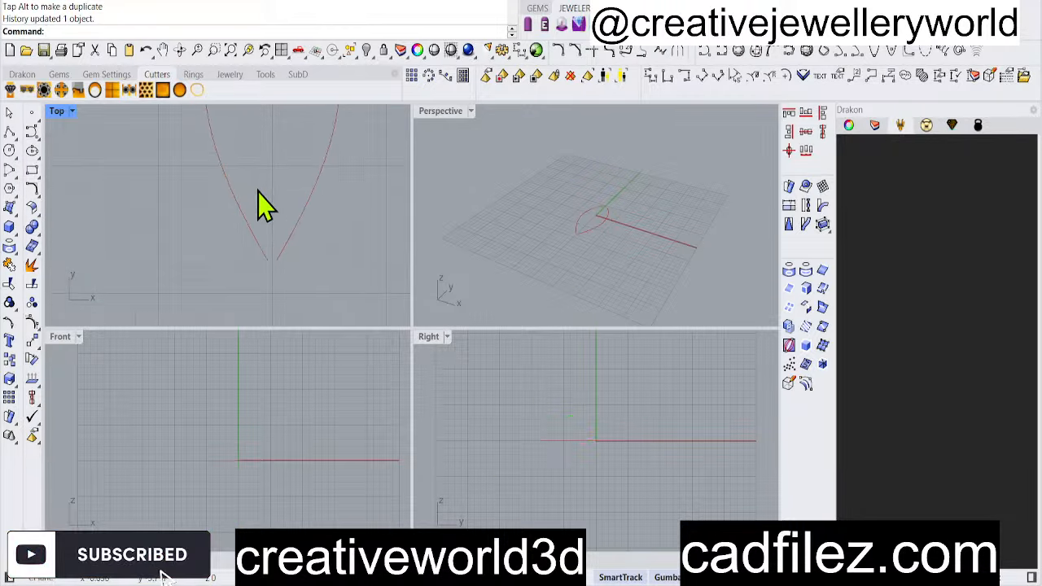
Try moving the original curve's lower end point past the Y axis so that it crosses the mirrored curve
scroll(263, 212, down, 3)
click(290, 277)
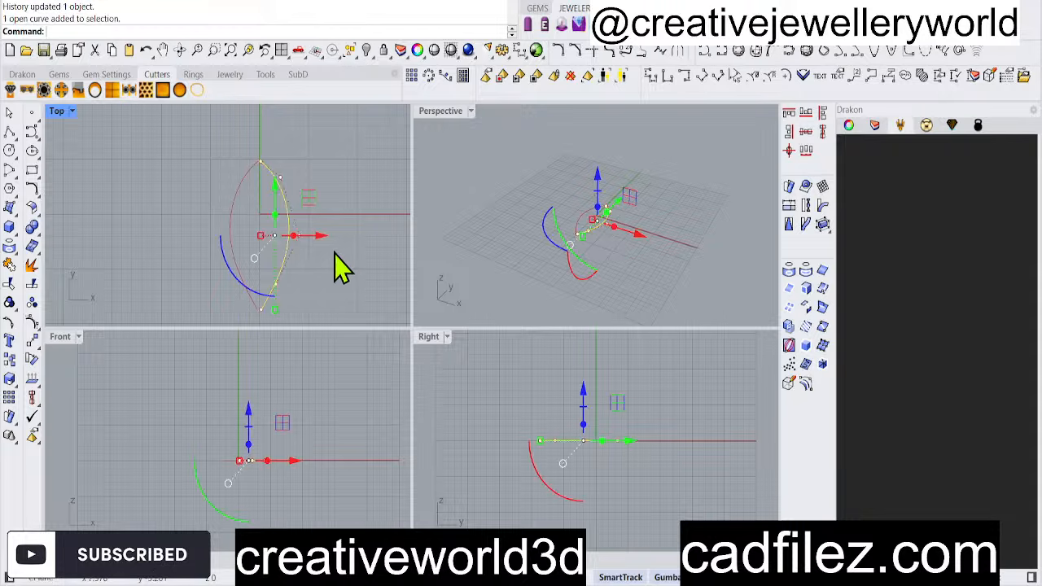
click(279, 309)
right_drag(279, 309, 291, 272)
scroll(244, 291, up, 6)
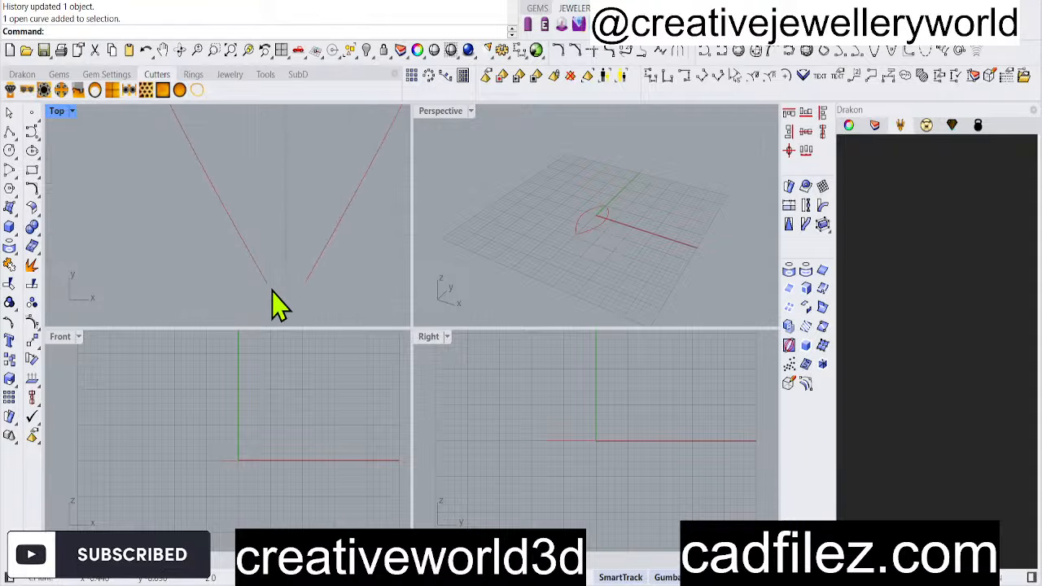
scroll(269, 297, down, 1)
click(249, 276)
click(244, 262)
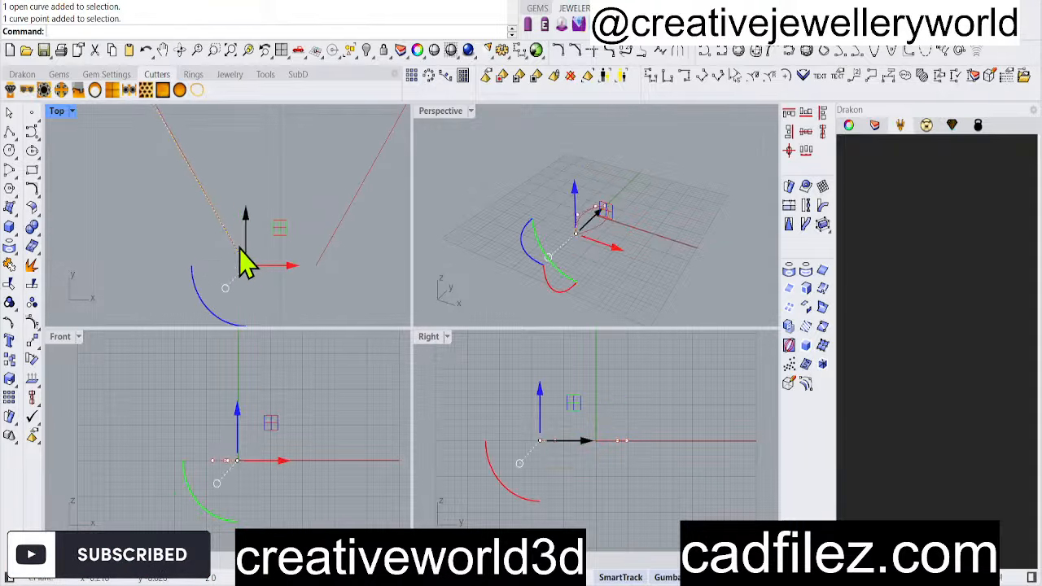
drag(280, 222, 320, 257)
right_drag(314, 255, 293, 215)
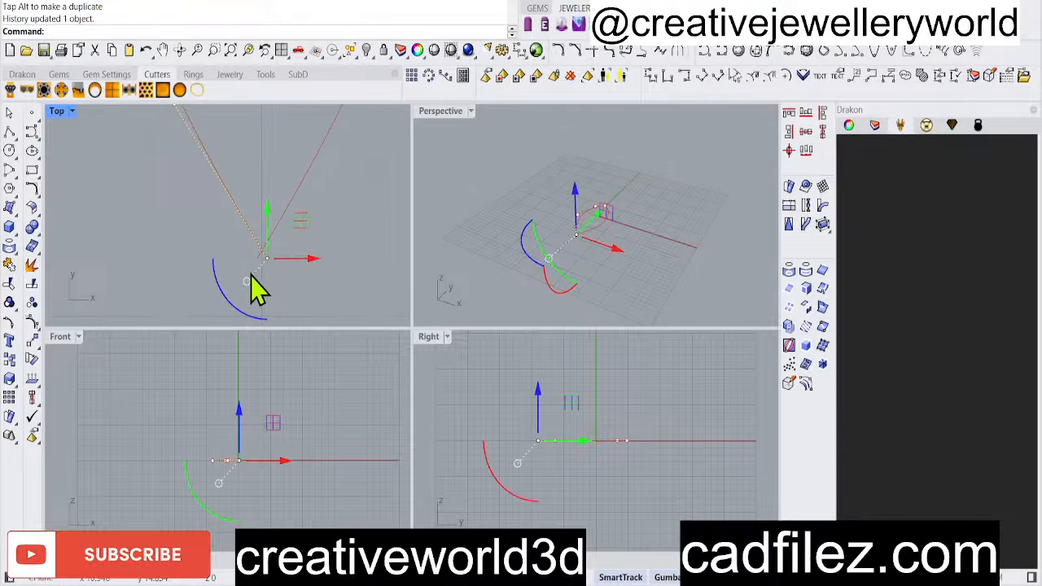
scroll(250, 276, up, 2)
click(307, 306)
Undo the last move of the curve's lower end point
scroll(260, 238, up, 6)
drag(332, 252, 233, 247)
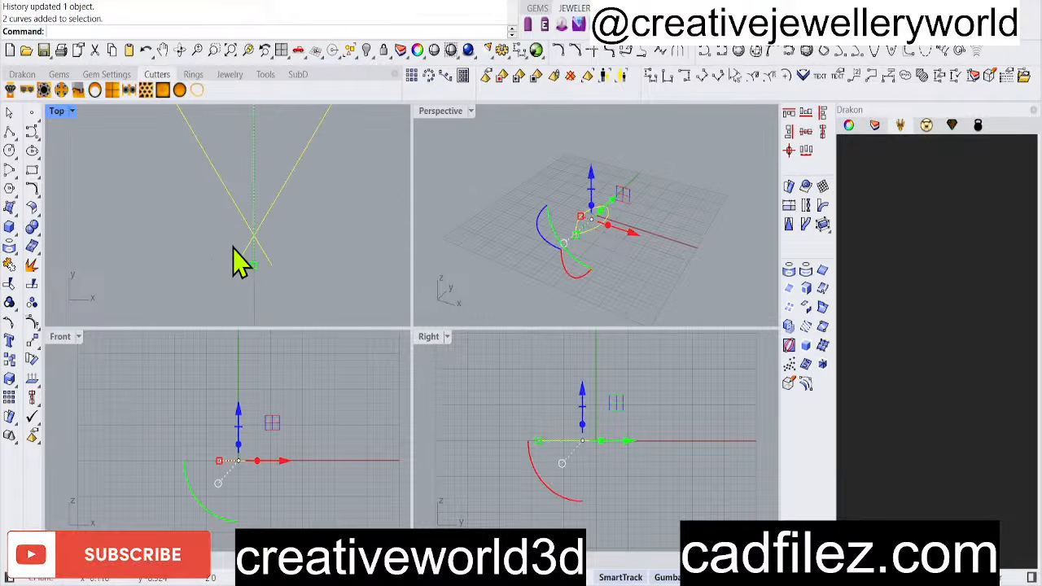
click(298, 237)
scroll(298, 237, down, 4)
key(ctrl+z)
scroll(296, 265, down, 4)
right_drag(303, 268, 259, 278)
scroll(250, 276, down, 10)
right_drag(322, 230, 325, 246)
scroll(267, 149, up, 5)
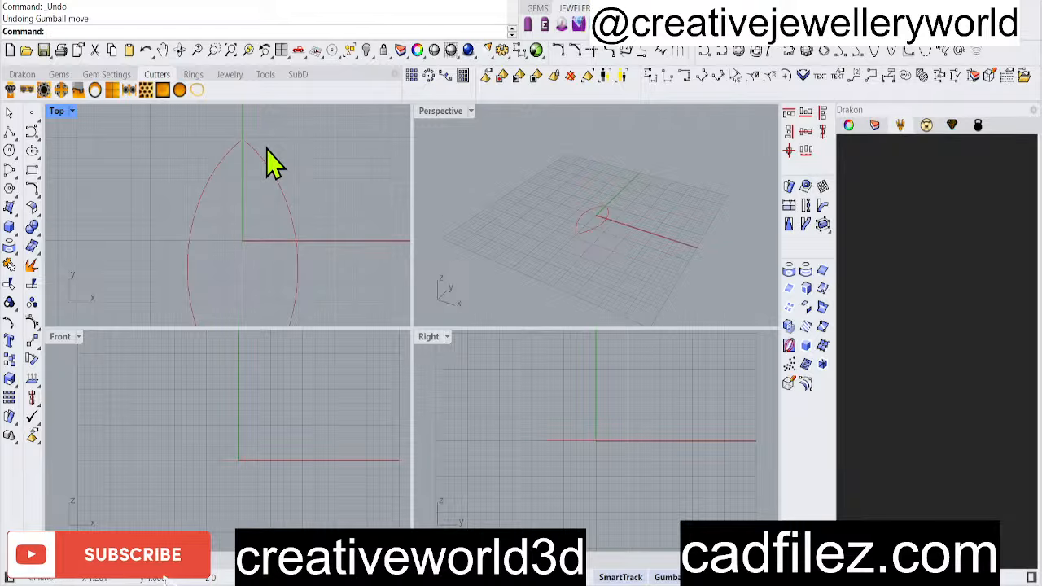
scroll(268, 167, down, 2)
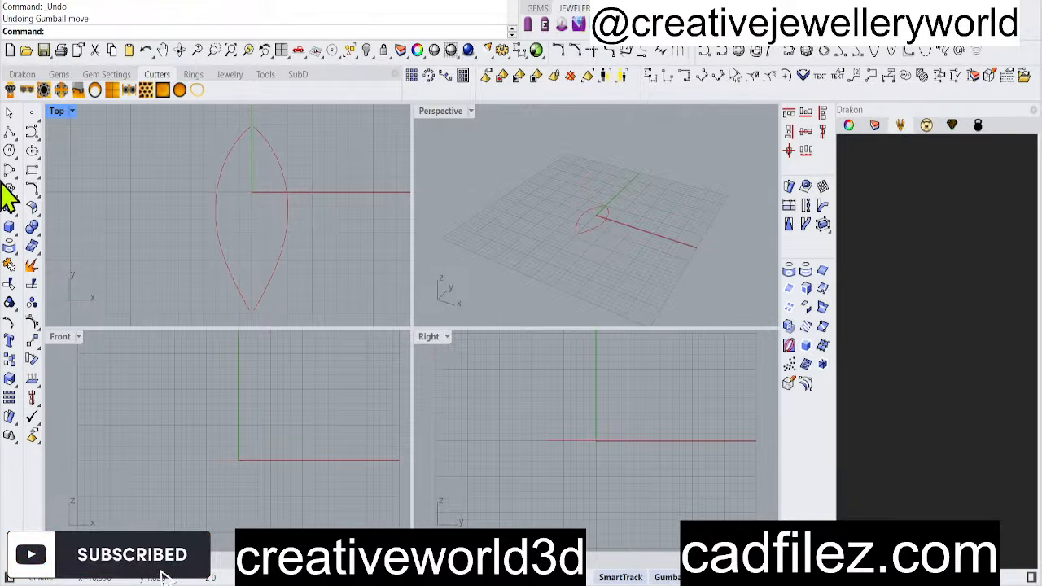
click(32, 151)
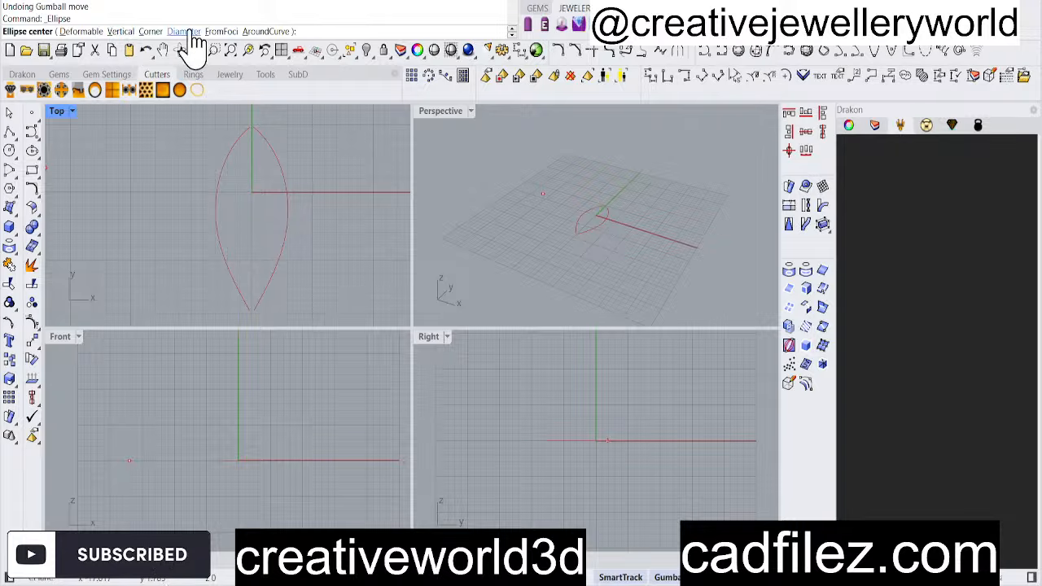
click(195, 31)
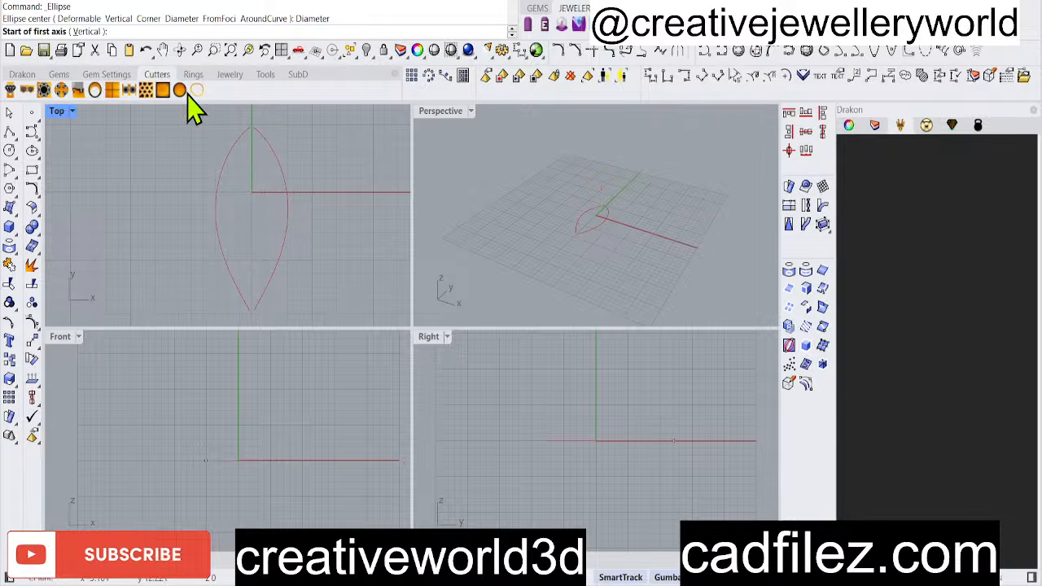
click(216, 210)
click(288, 212)
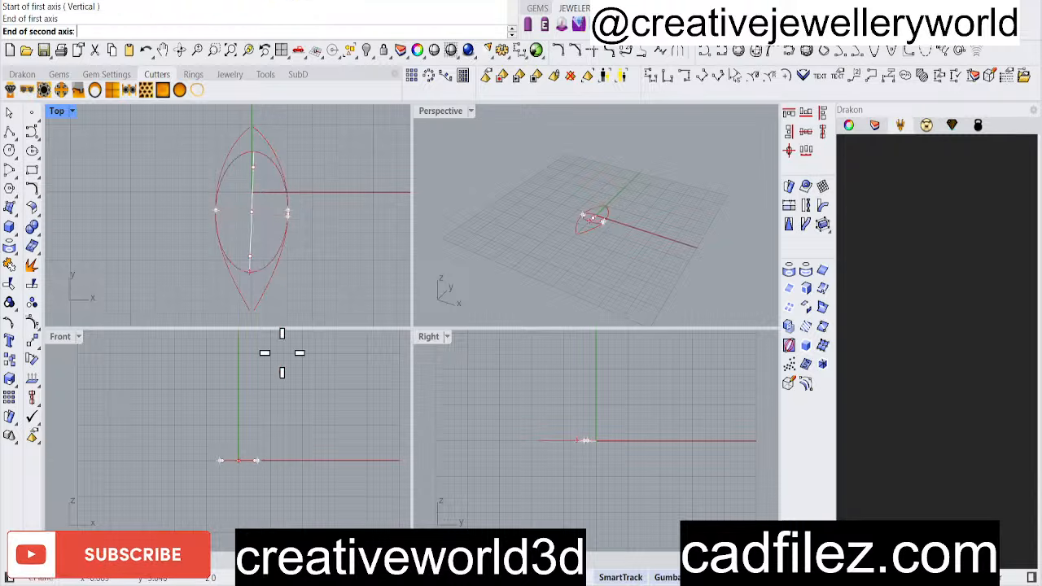
click(272, 440)
right_click(260, 213)
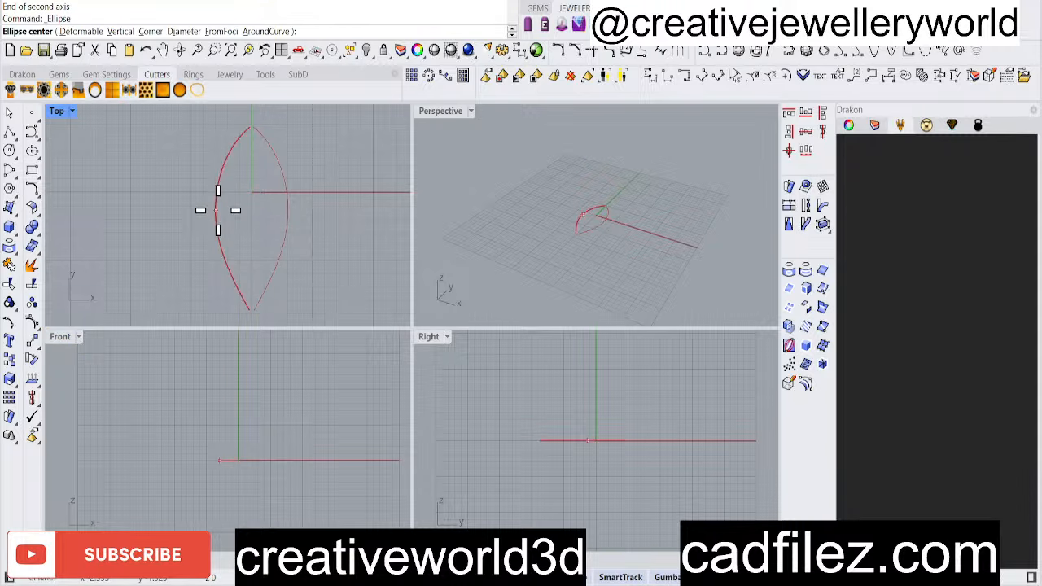
click(216, 210)
click(272, 210)
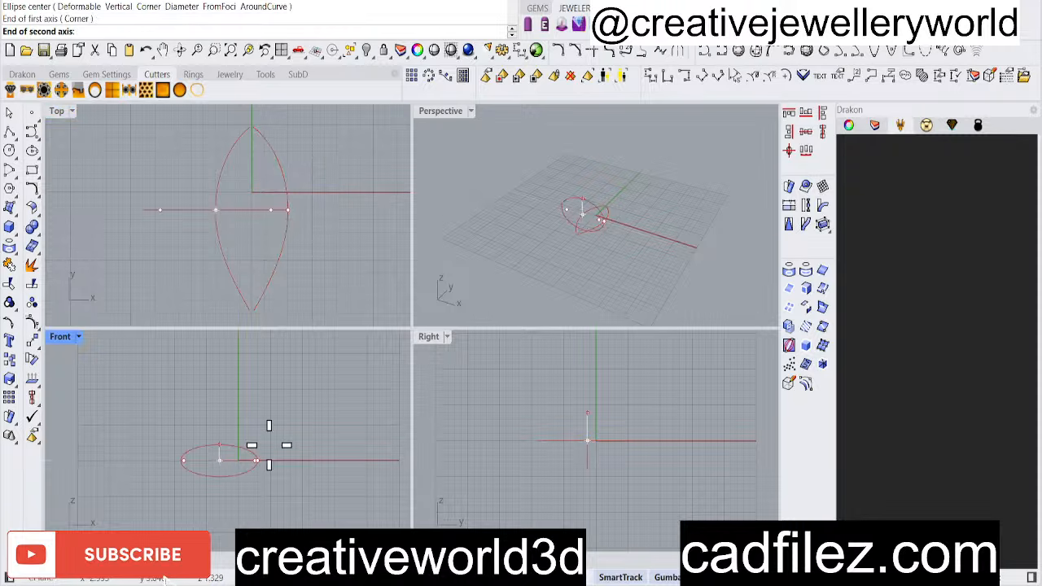
key(Escape)
Draw an upright ellipse by diameter between the leaf curves at their widest part, setting its second axis vertically in the Front view
right_click(262, 426)
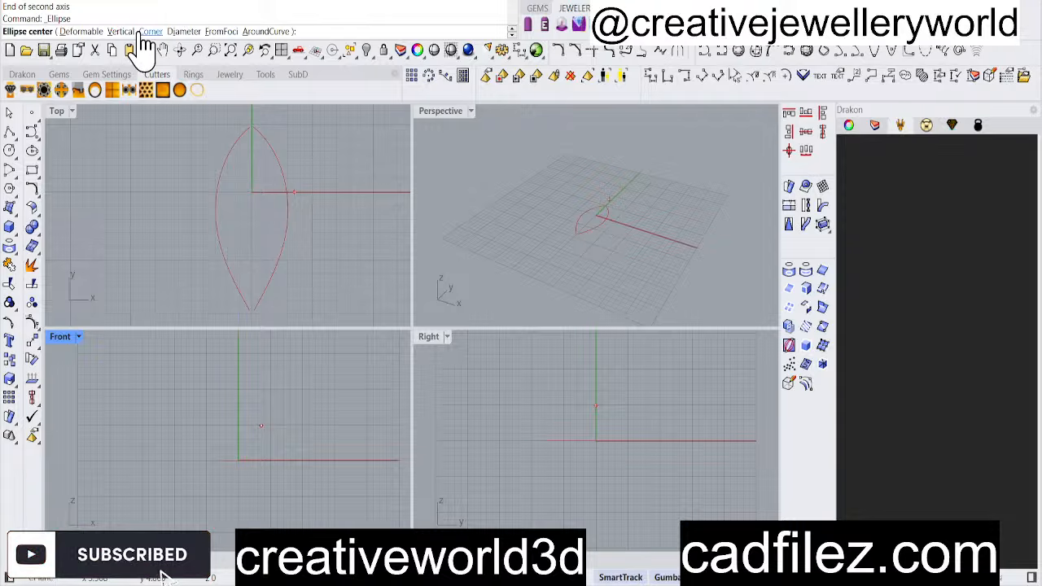
click(175, 32)
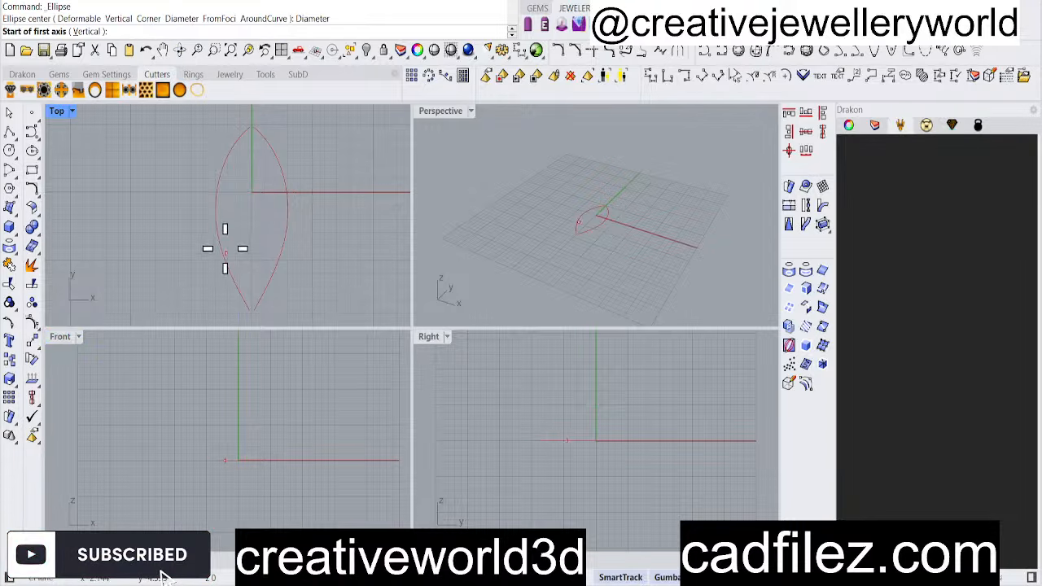
click(217, 210)
click(286, 211)
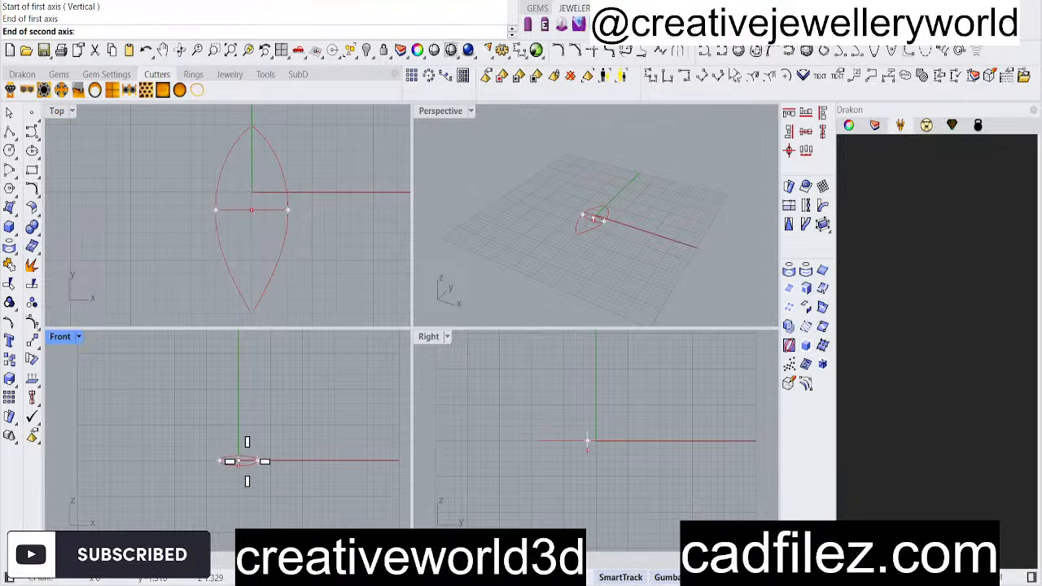
scroll(242, 451, up, 8)
click(241, 447)
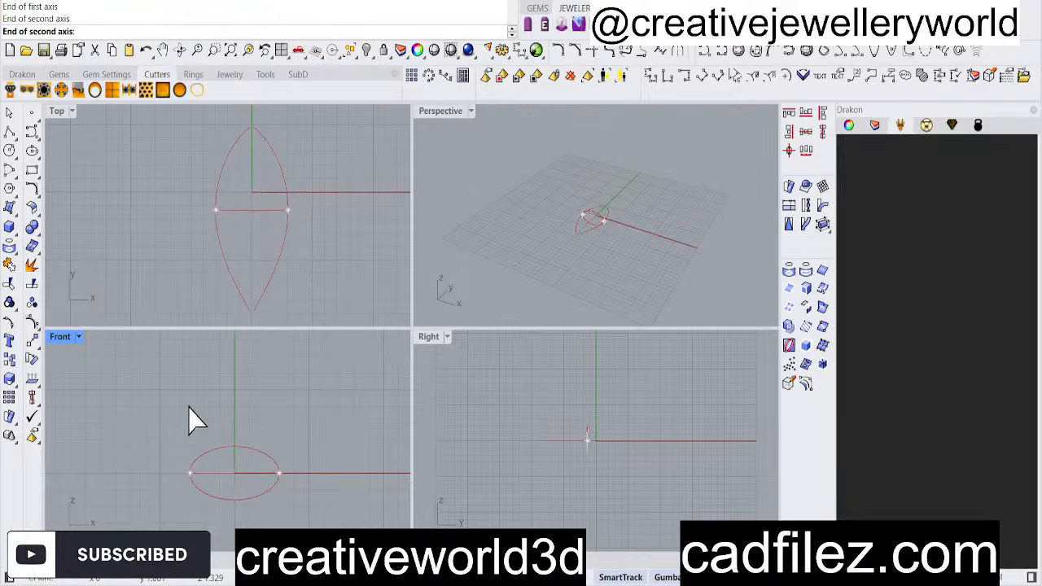
scroll(268, 245, down, 2)
mouse_move(594, 220)
right_down()
mouse_move(581, 251)
mouse_move(593, 205)
mouse_move(604, 209)
mouse_move(593, 210)
right_up()
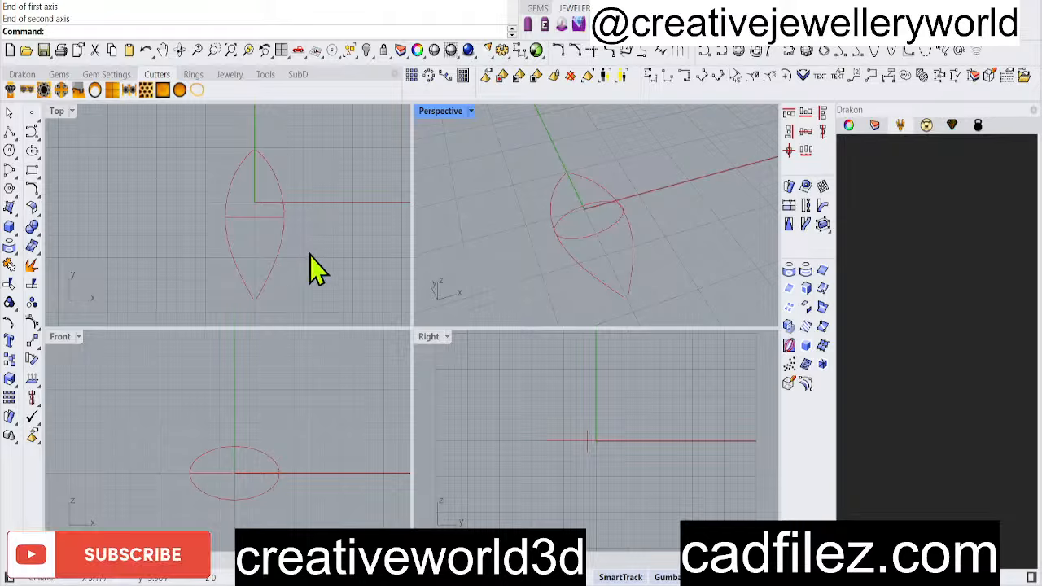
Split the ellipse into upper and lower halves using the two leaf curves as cutting objects
click(275, 269)
click(262, 219)
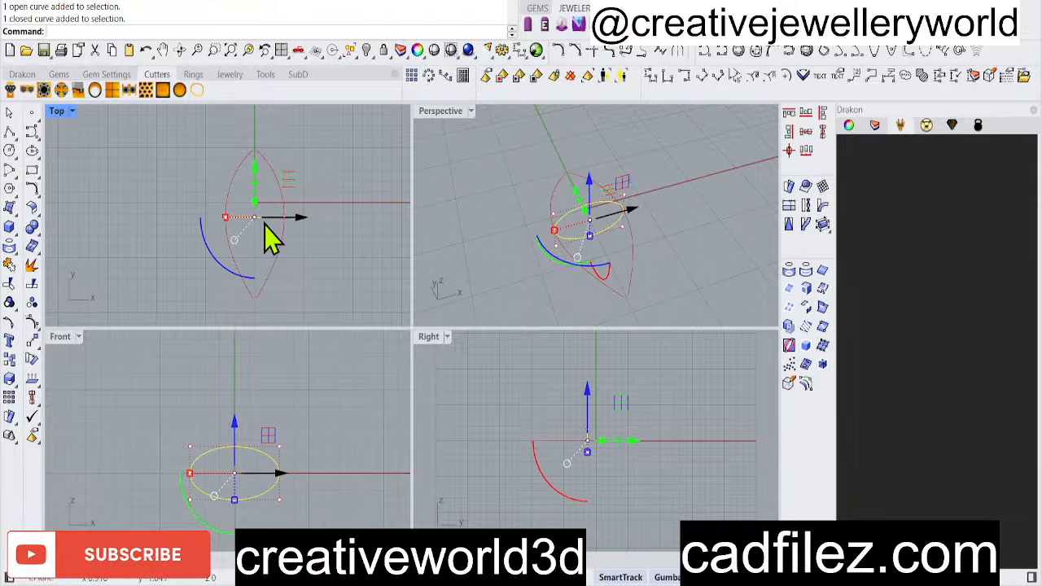
text(s)
key(Return)
drag(294, 267, 216, 267)
key(Return)
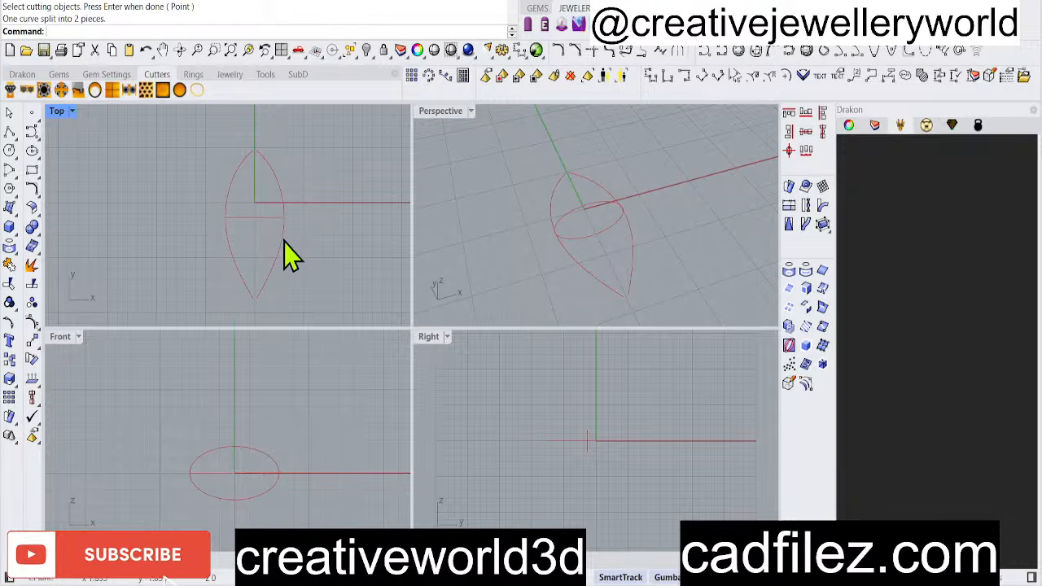
Create a Sweep2 surface with the two leaf curves as rails and the lower half of the ellipse as the shape
click(281, 243)
text(sweep2)
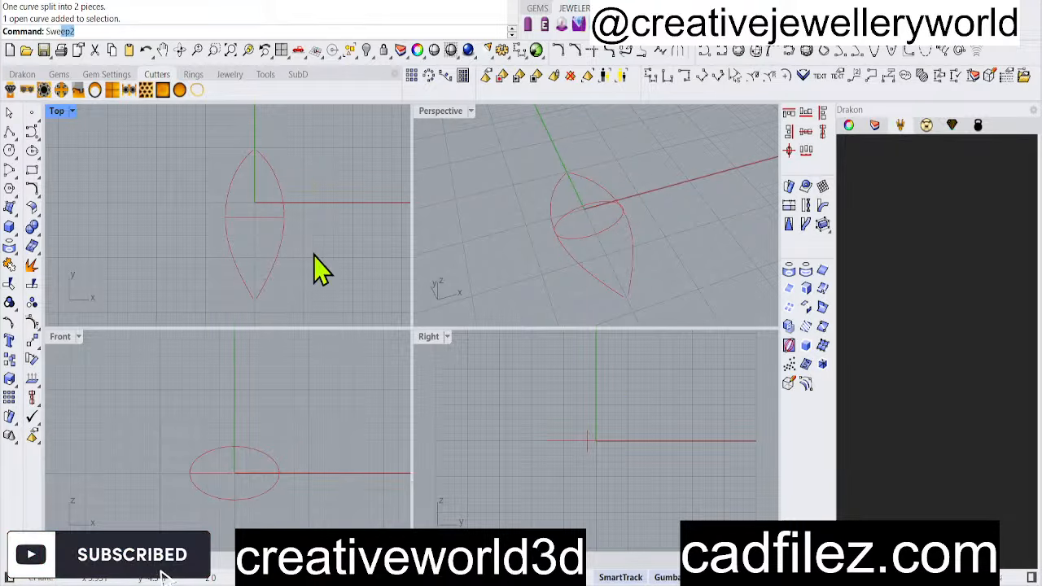
key(Return)
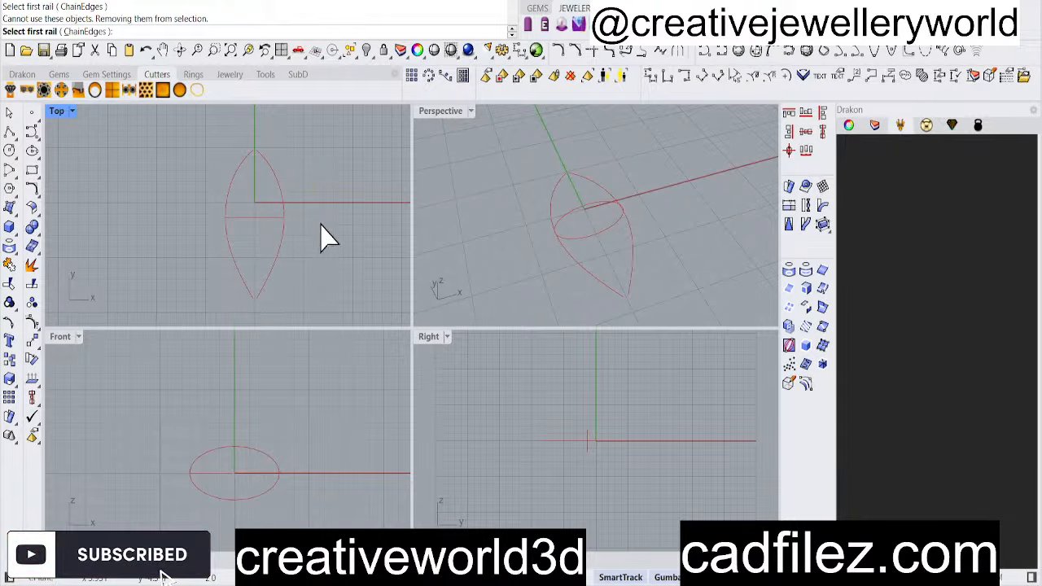
click(276, 262)
click(236, 263)
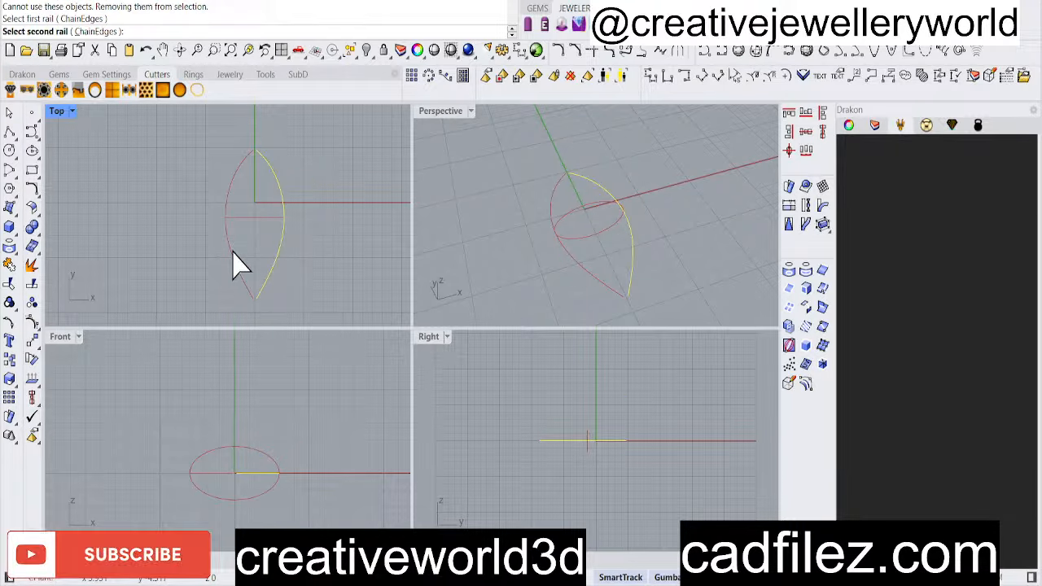
click(262, 218)
key(Return)
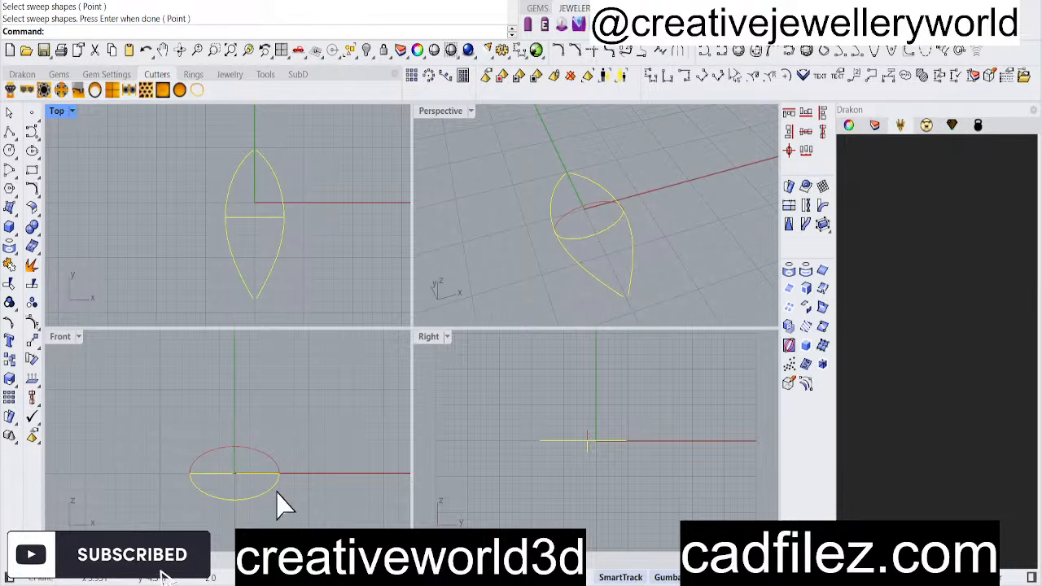
click(107, 188)
right_click(311, 229)
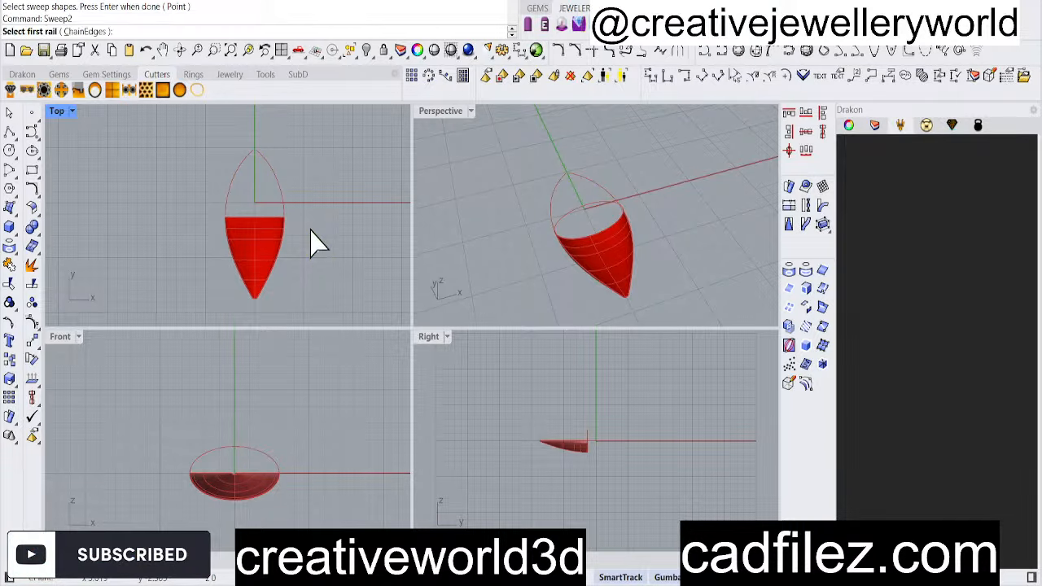
key(Escape)
Examine the swept surface in the Perspective and Top views, checking its shape and how far it follows the leaf outline
right_drag(543, 233, 597, 261)
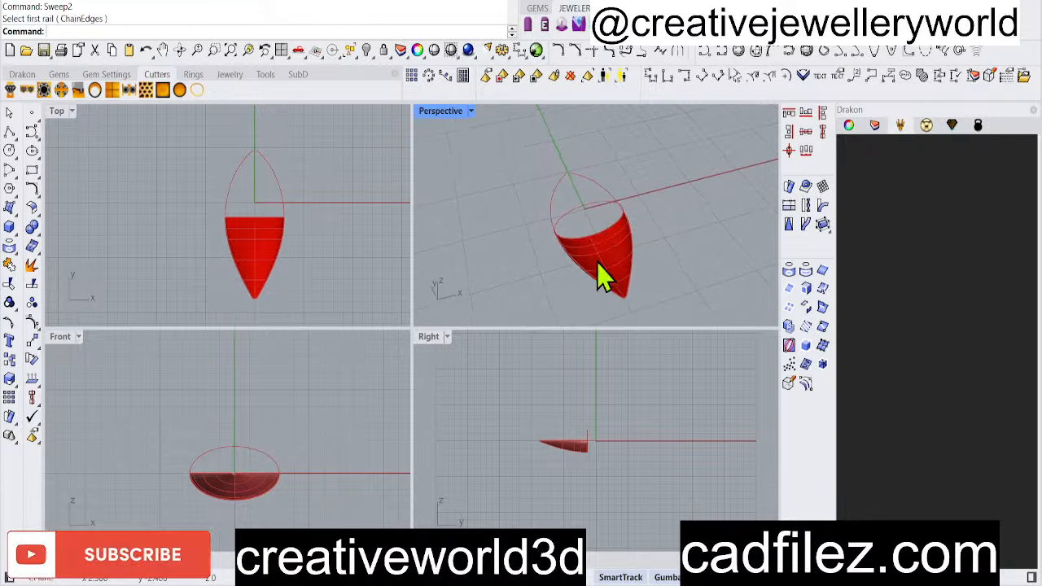
scroll(591, 259, up, 4)
click(580, 252)
scroll(337, 260, down, 4)
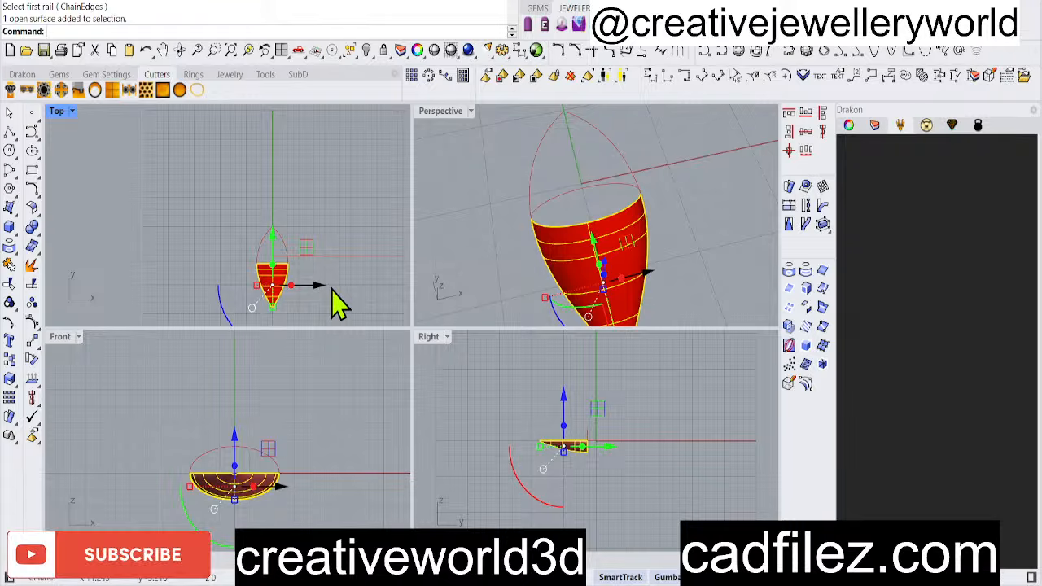
click(336, 264)
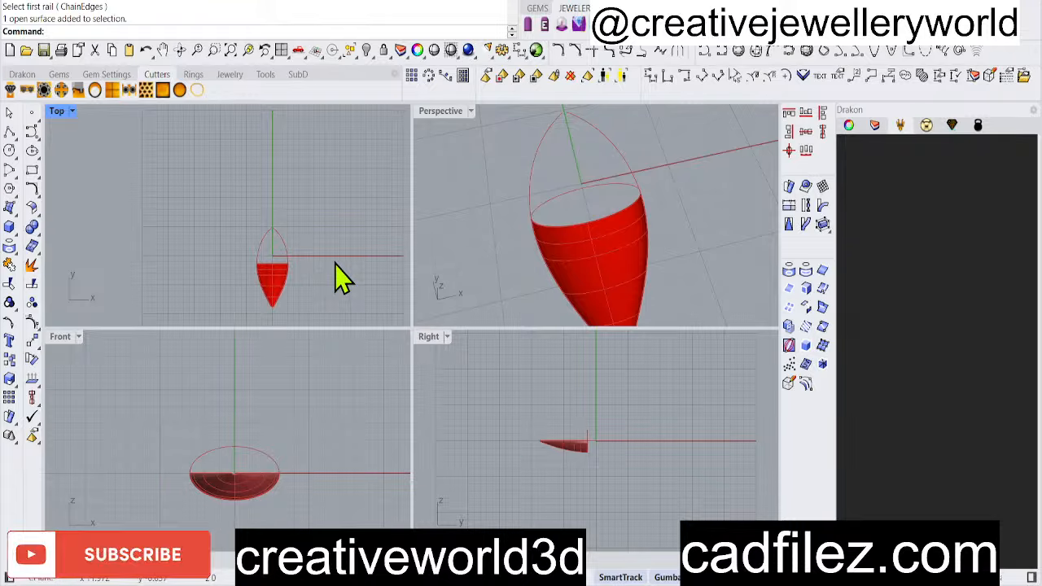
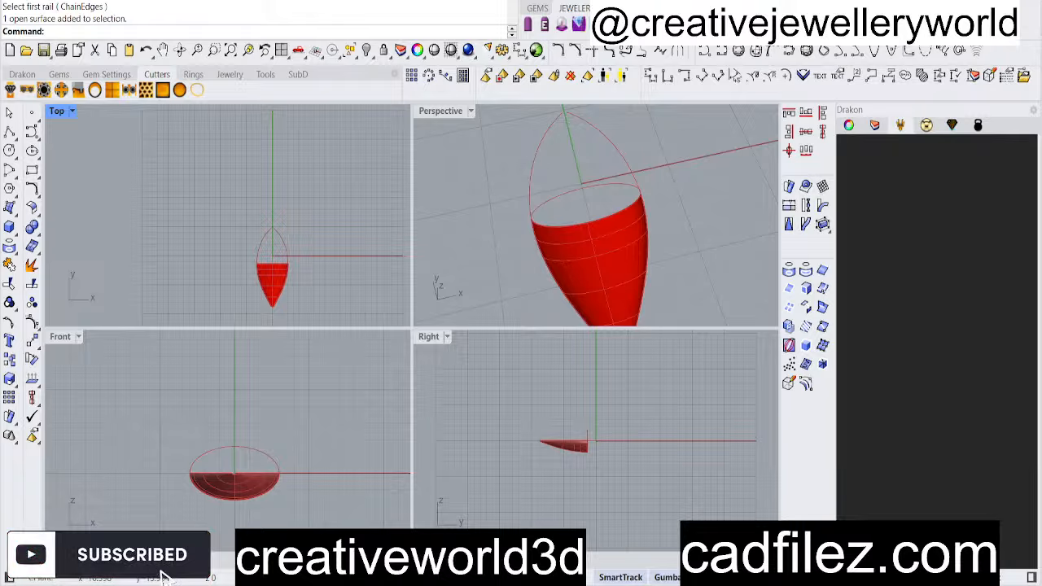
mouse_move(554, 260)
right_down()
mouse_move(594, 187)
mouse_move(573, 253)
right_up()
scroll(320, 277, up, 5)
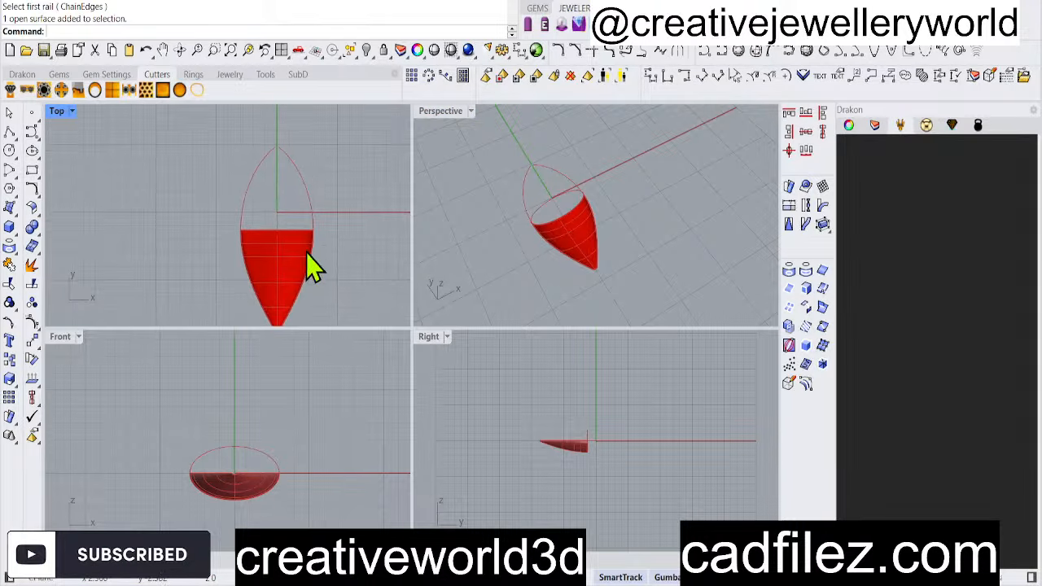
scroll(301, 289, up, 1)
Try to mirror the lower swept surface across a mirror plane starting at the origin (0)
click(265, 269)
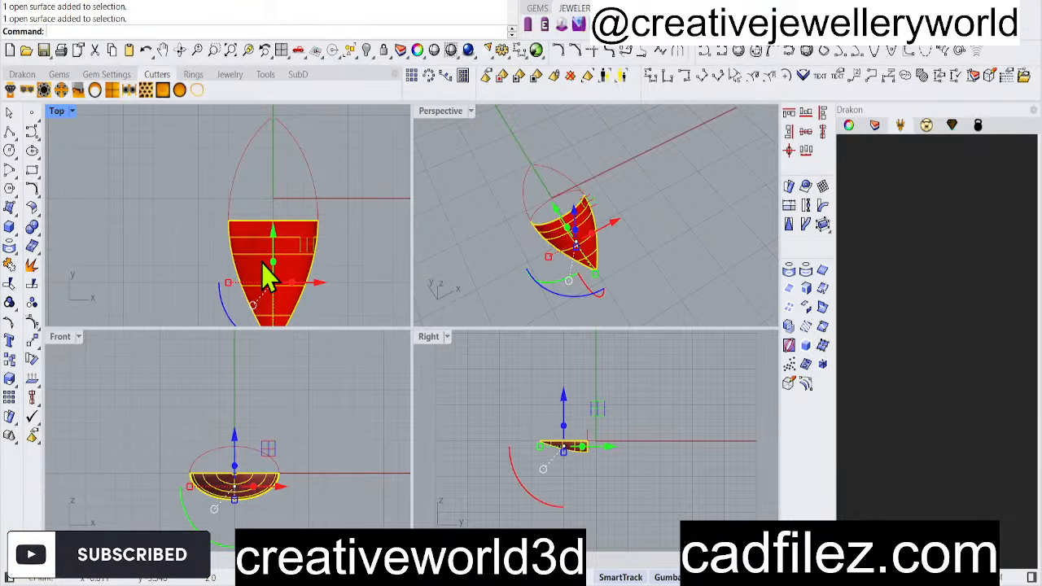
text(mirror)
key(Return)
text(0)
key(Return)
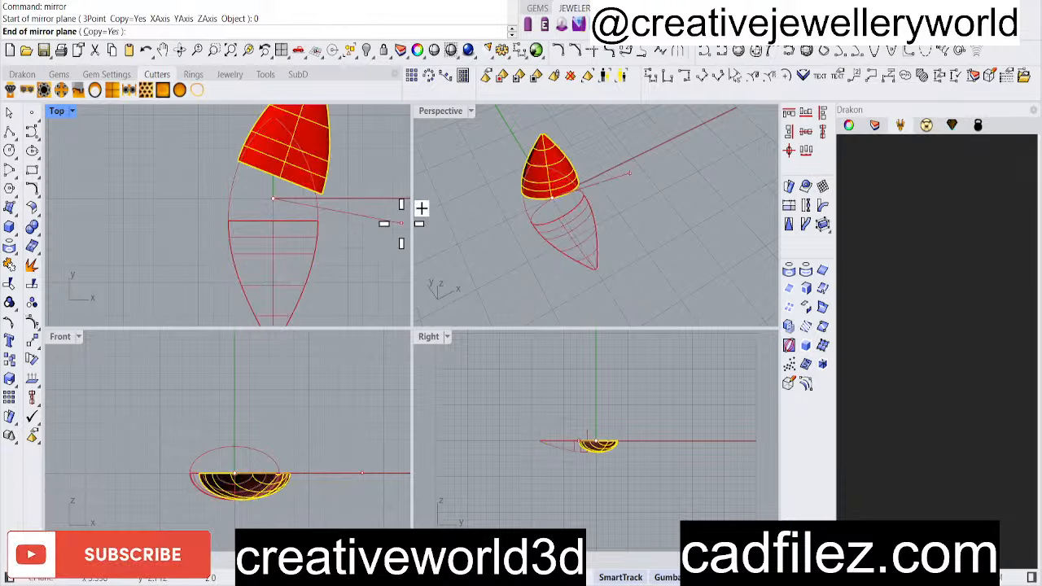
click(353, 258)
scroll(251, 236, up, 4)
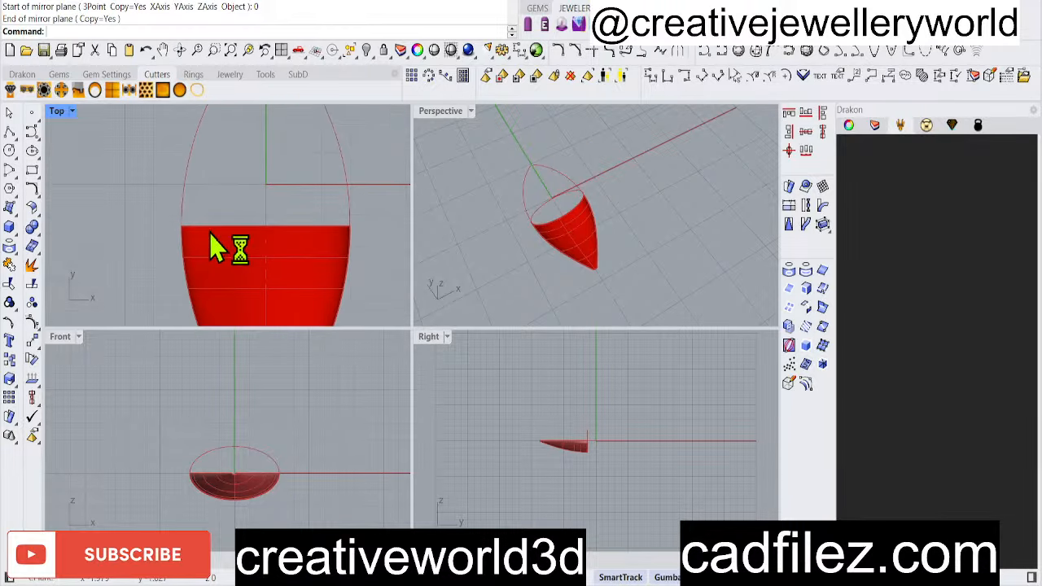
Try projecting the upper half of the ellipse onto the Top view's construction plane with the input deleted, and undo it
click(232, 487)
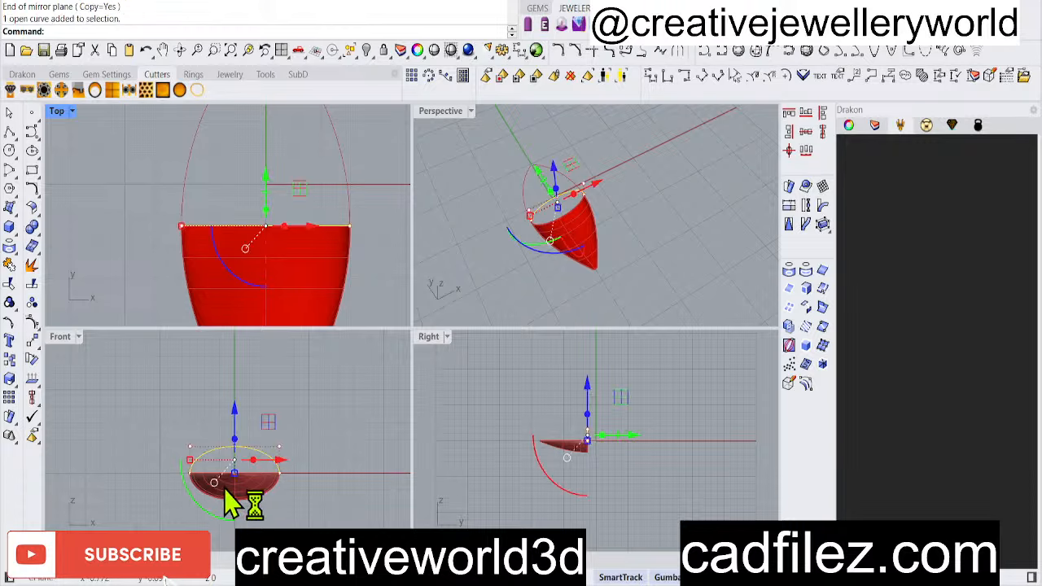
scroll(252, 460, up, 5)
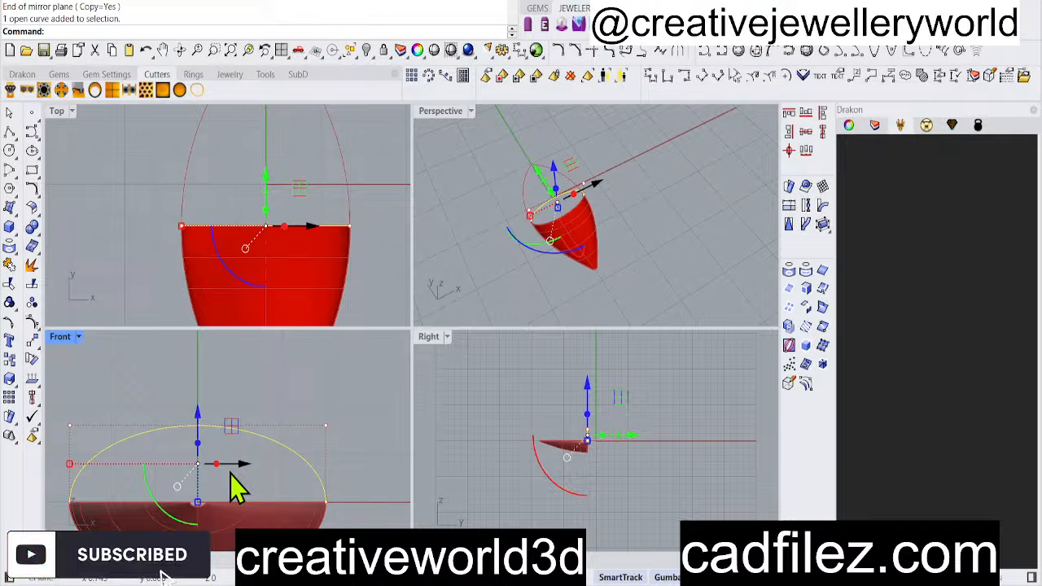
scroll(234, 214, down, 3)
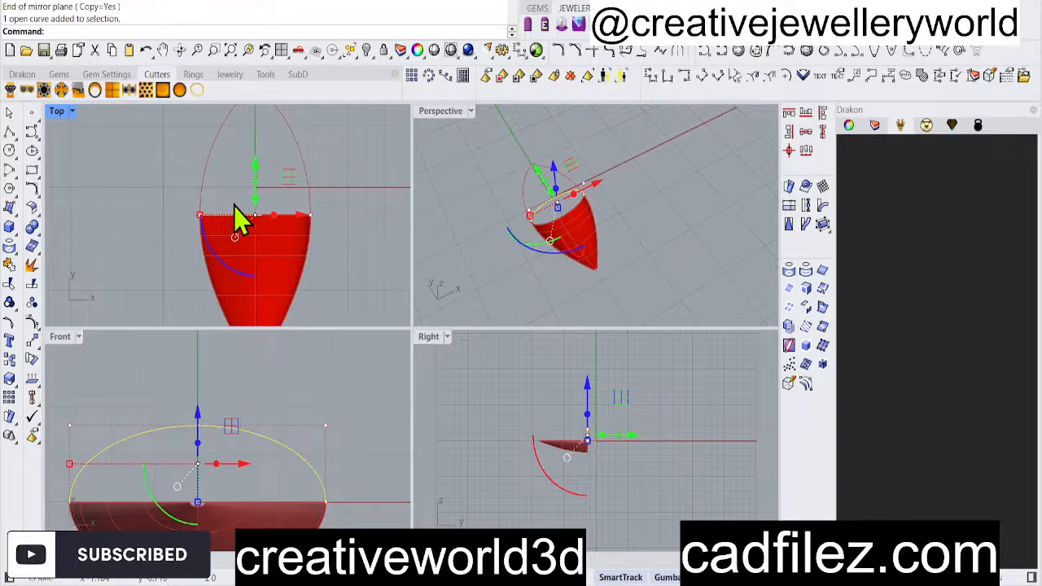
text(Projefttocplane)
key(Return)
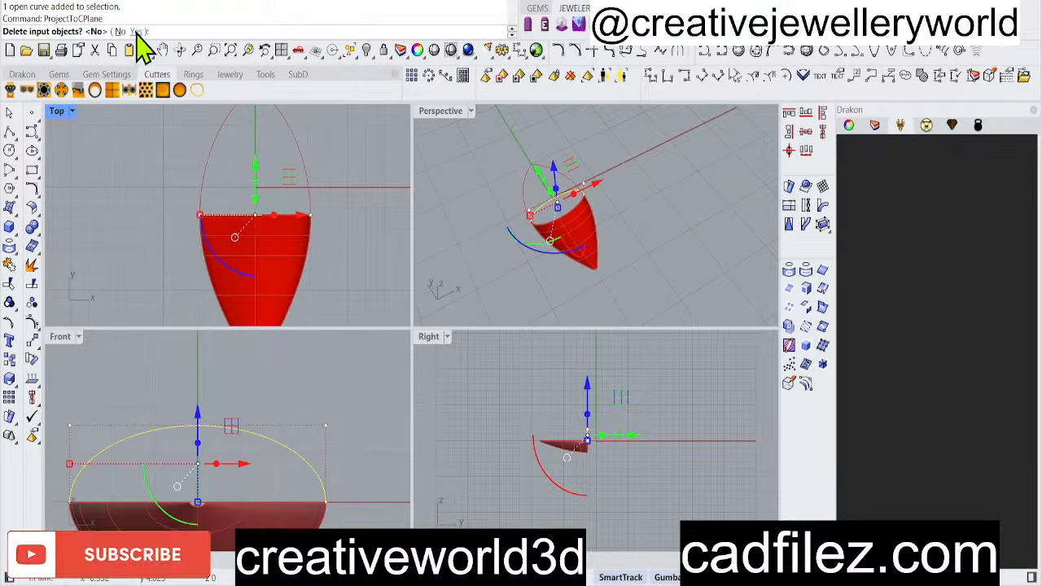
click(135, 30)
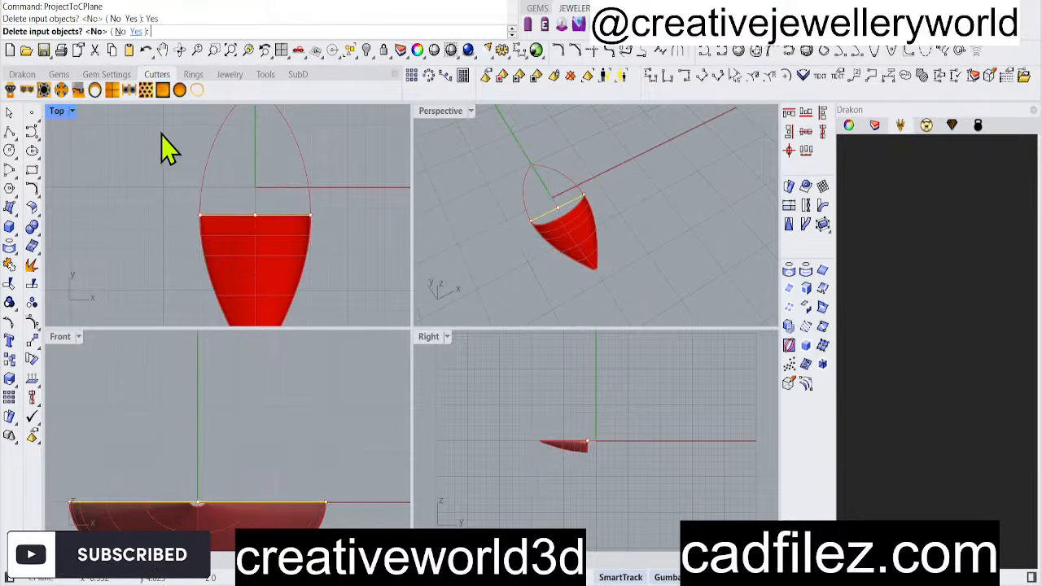
click(319, 433)
key(ctrl+z)
click(359, 421)
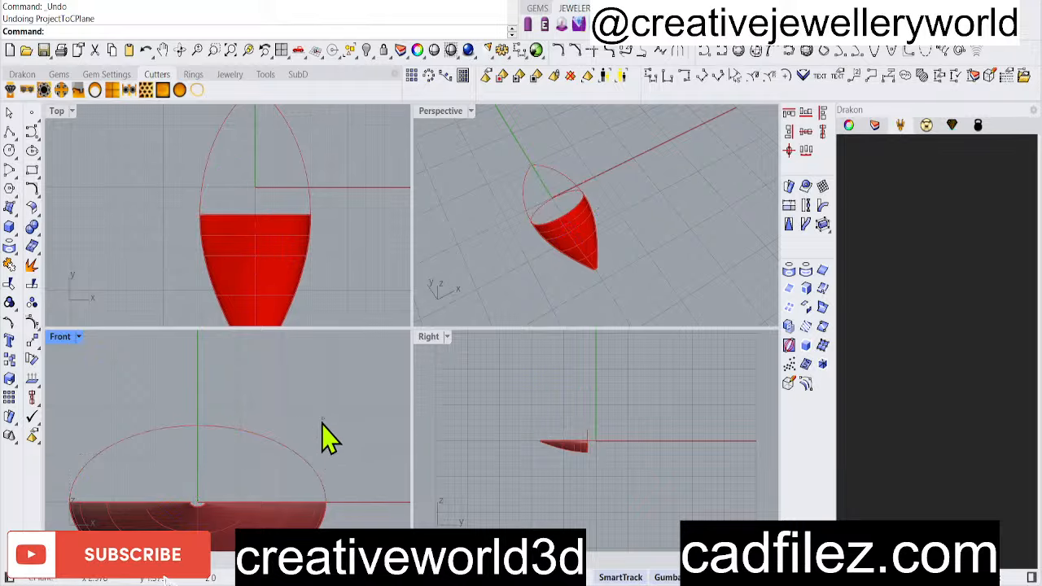
Project the upper half of the ellipse onto the Front view's construction plane, deleting the input curve
click(300, 455)
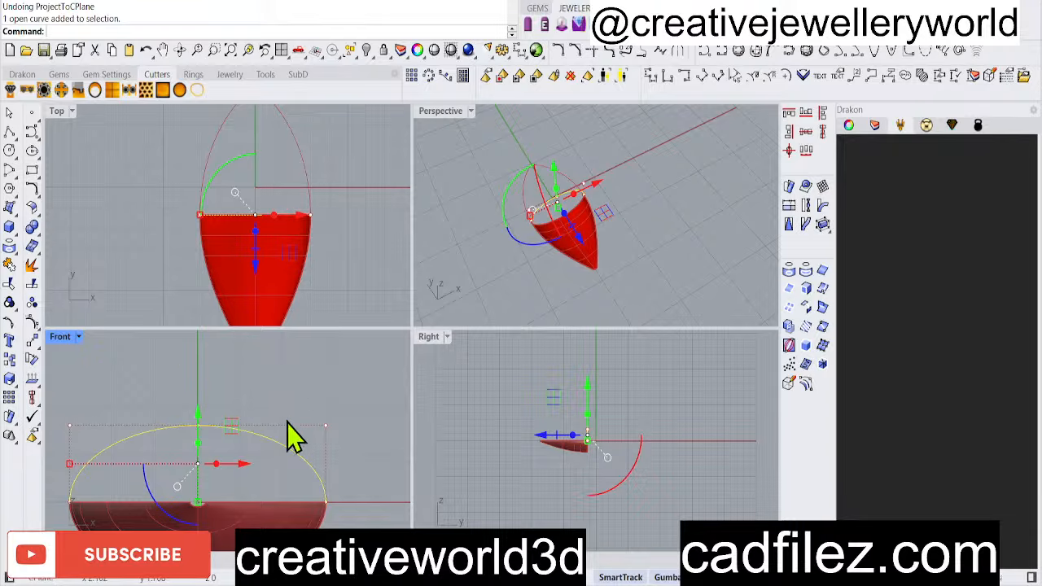
scroll(291, 402, down, 1)
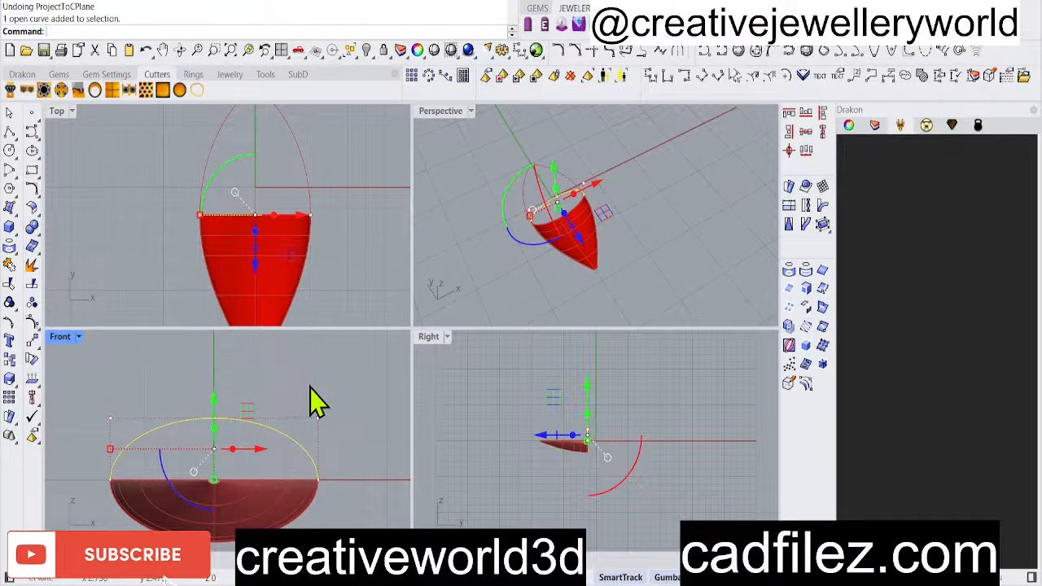
scroll(288, 416, up, 2)
scroll(272, 423, down, 1)
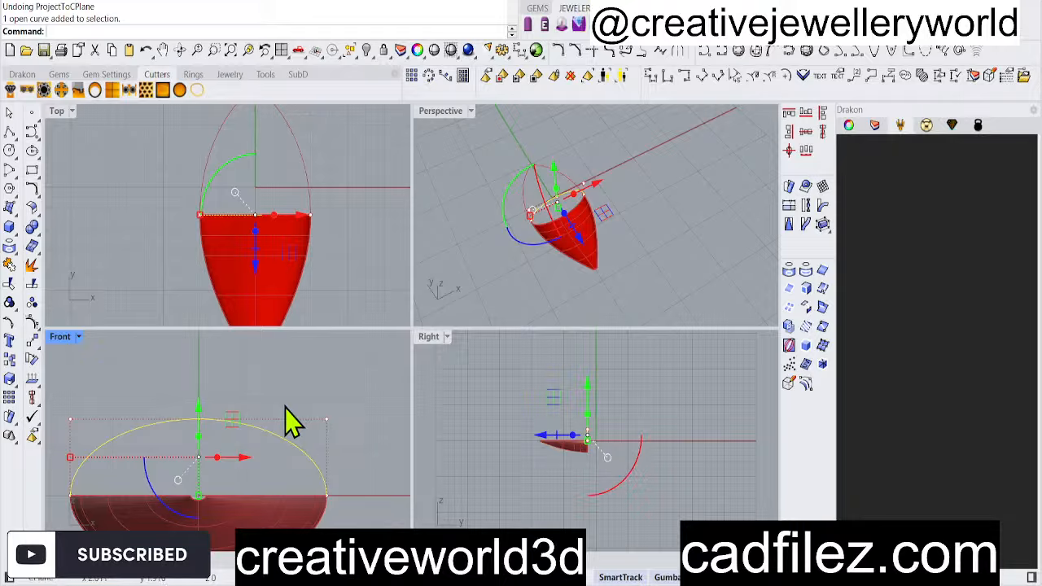
right_click(305, 400)
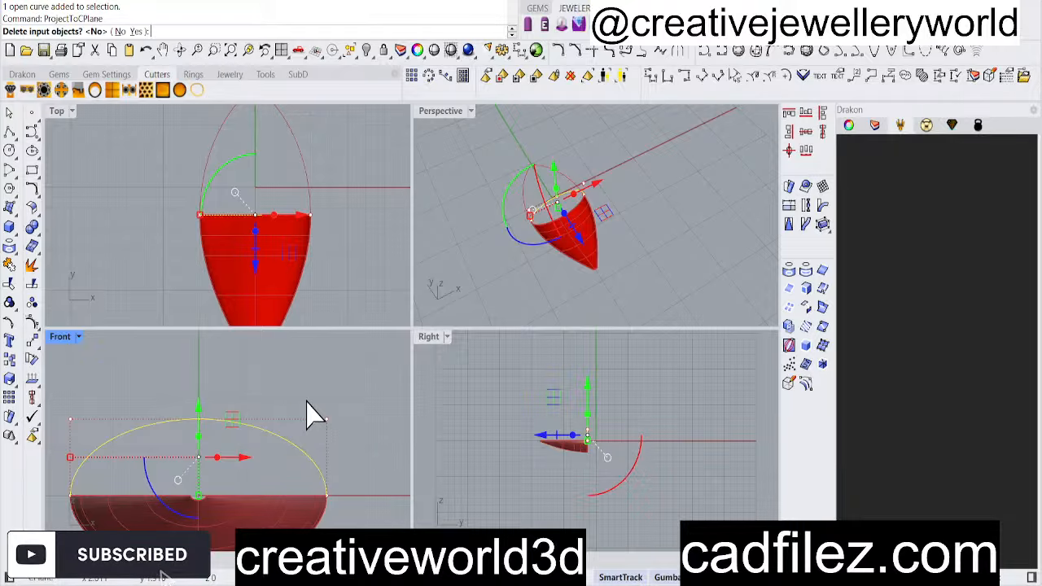
click(140, 31)
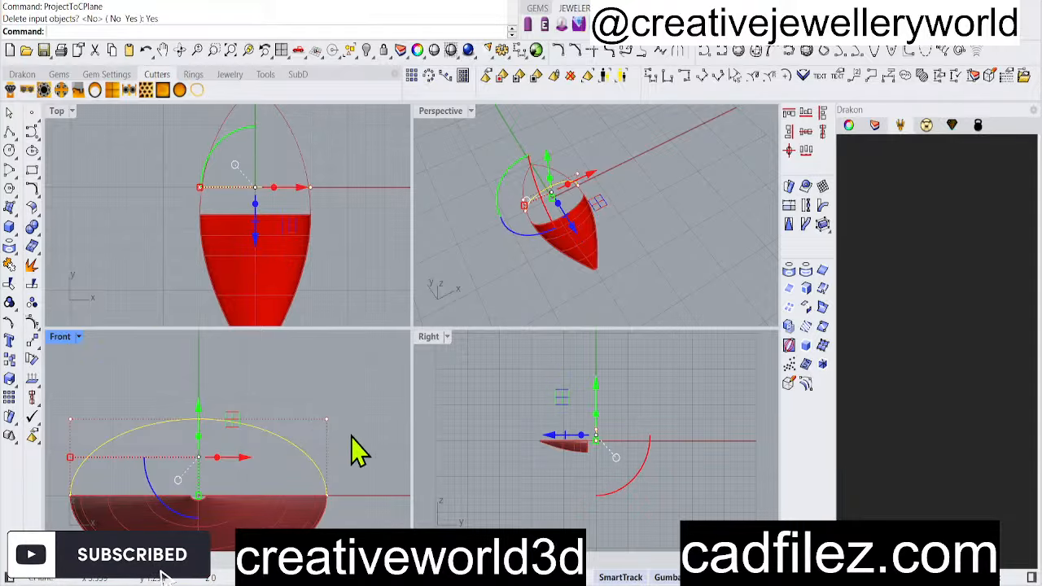
click(257, 431)
click(372, 209)
Delete the swept surface and the lower half of the ellipse
scroll(272, 159, up, 4)
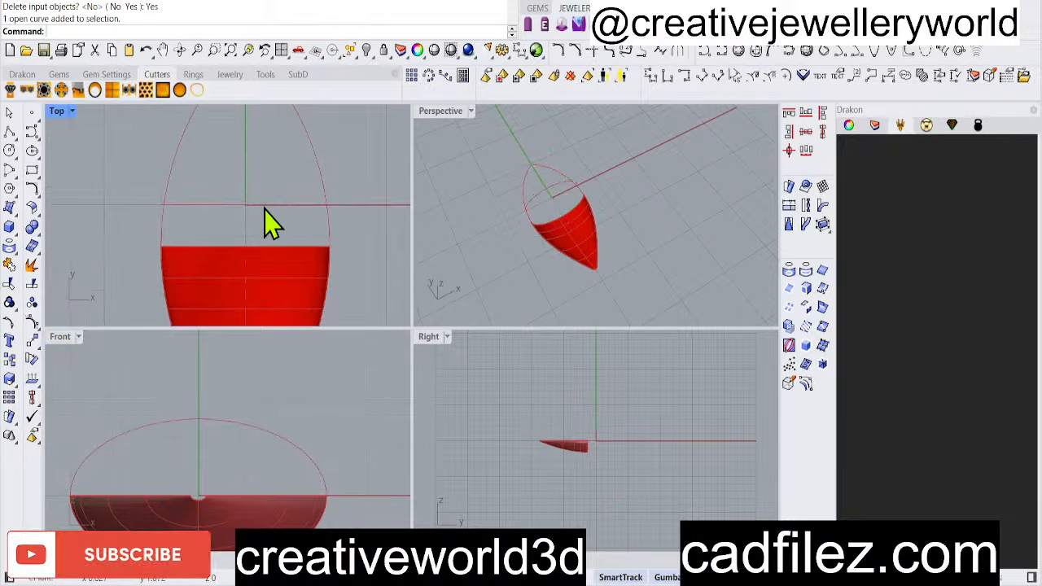
click(263, 281)
scroll(261, 284, down, 3)
key(Delete)
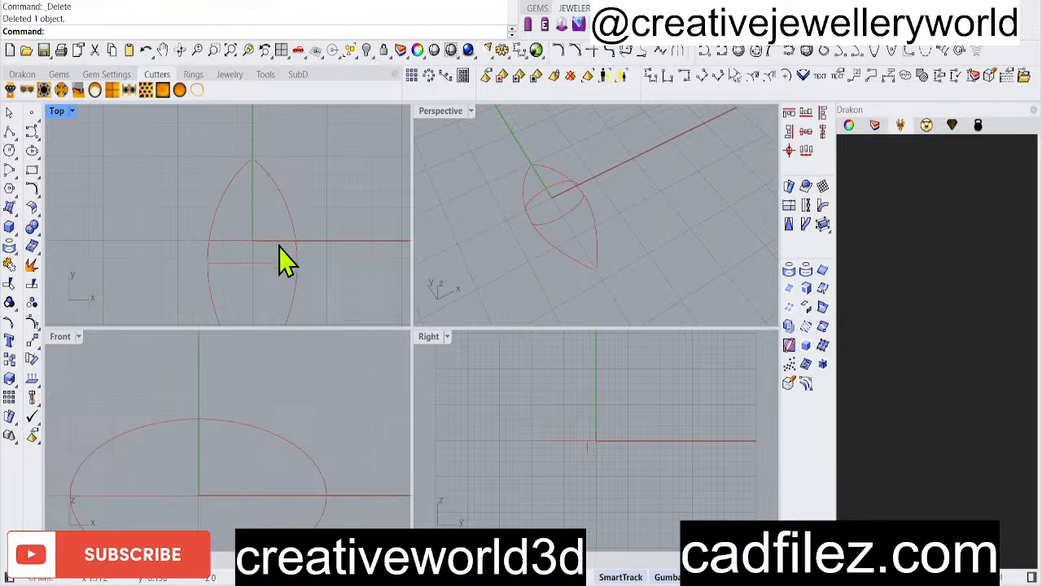
click(271, 260)
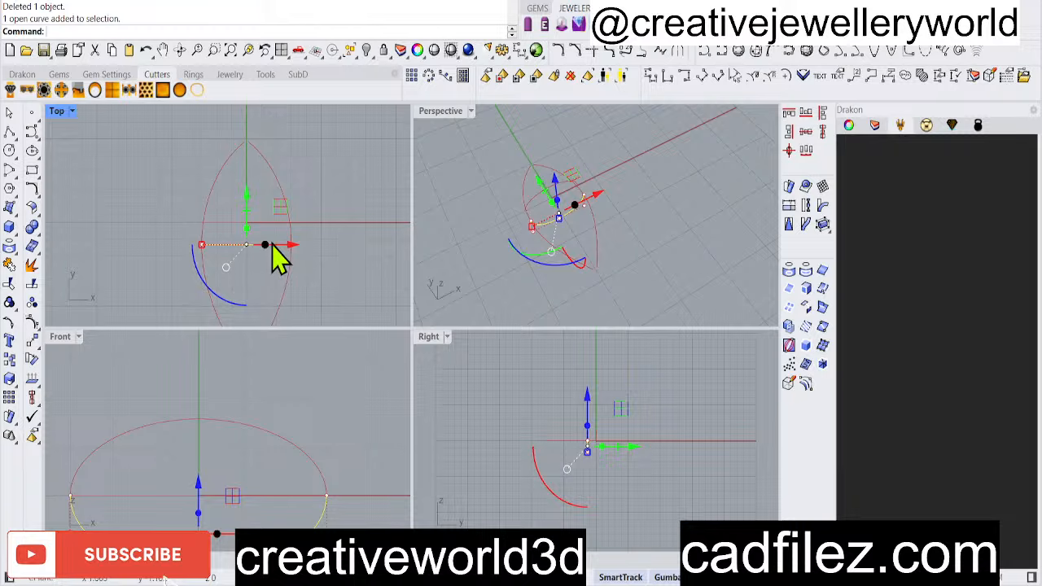
key(Delete)
Group the two leaf outline curves
click(283, 287)
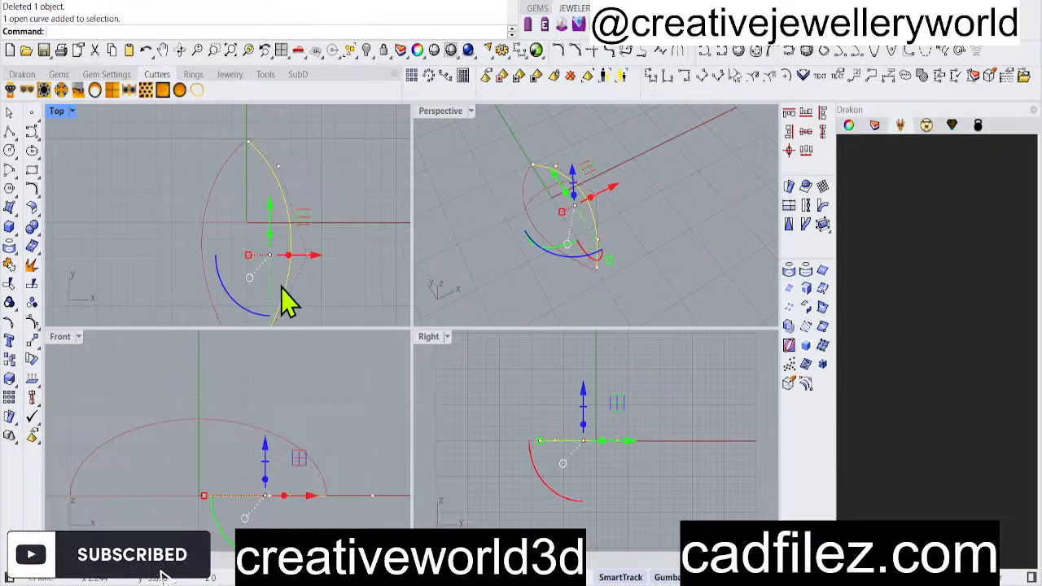
click(336, 181)
click(277, 177)
shift+click(220, 179)
scroll(228, 205, down, 4)
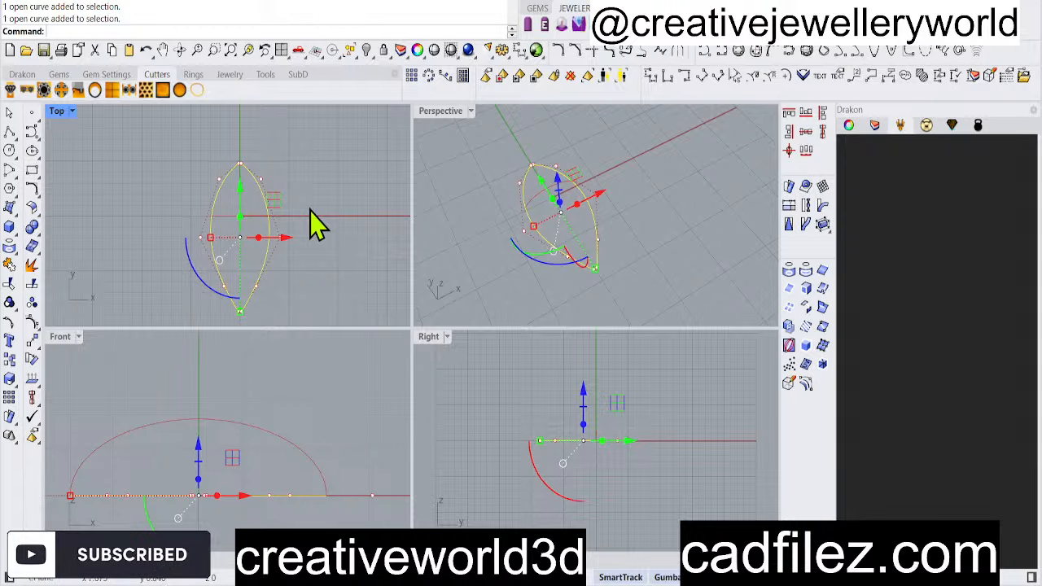
text(g)
key(Return)
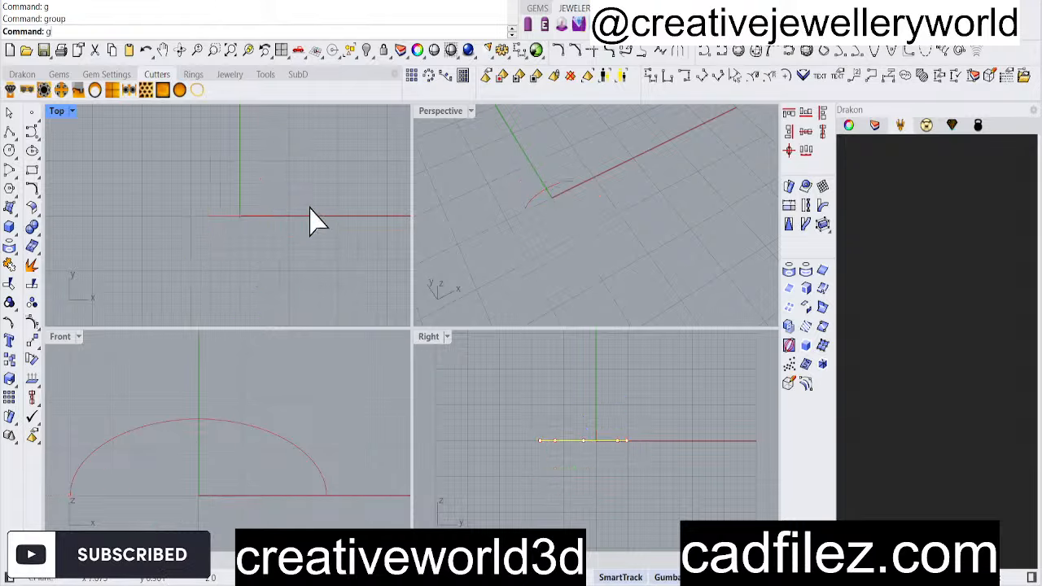
Align the grouped leaf outline concentrically to the origin (0) and ungroup its two curves
click(787, 149)
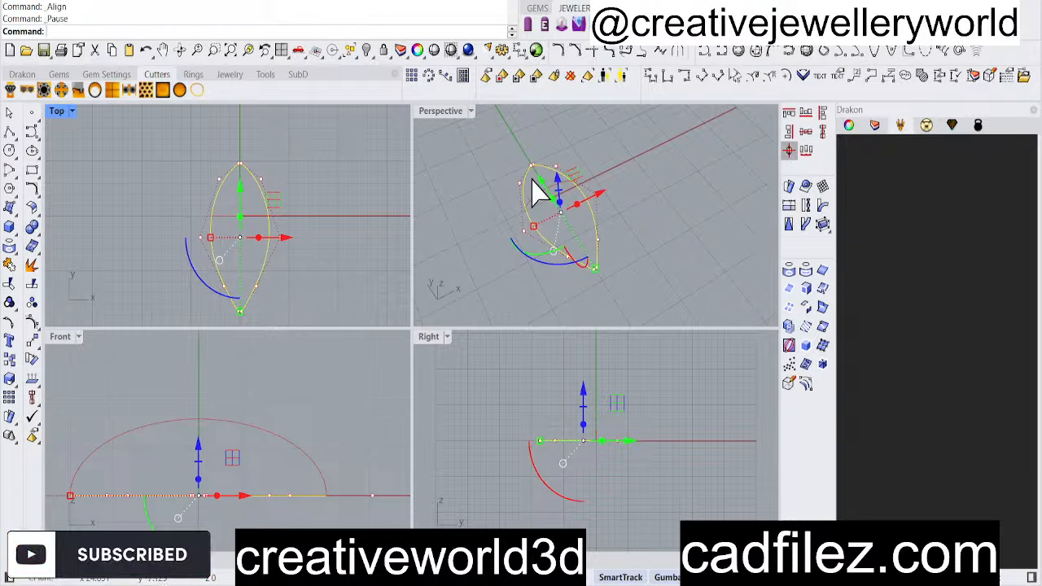
text(0)
key(Return)
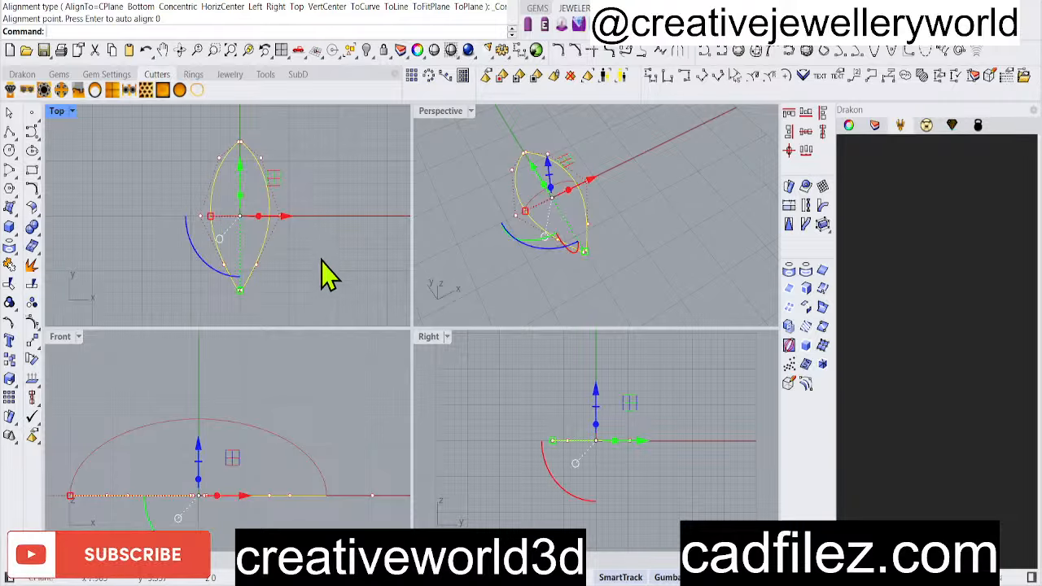
click(31, 321)
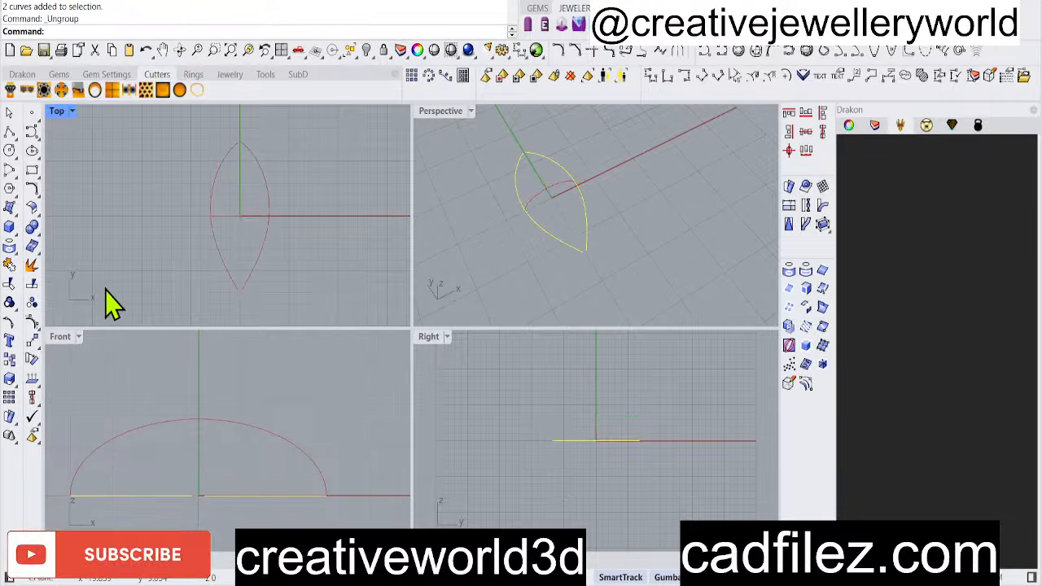
click(266, 271)
click(290, 285)
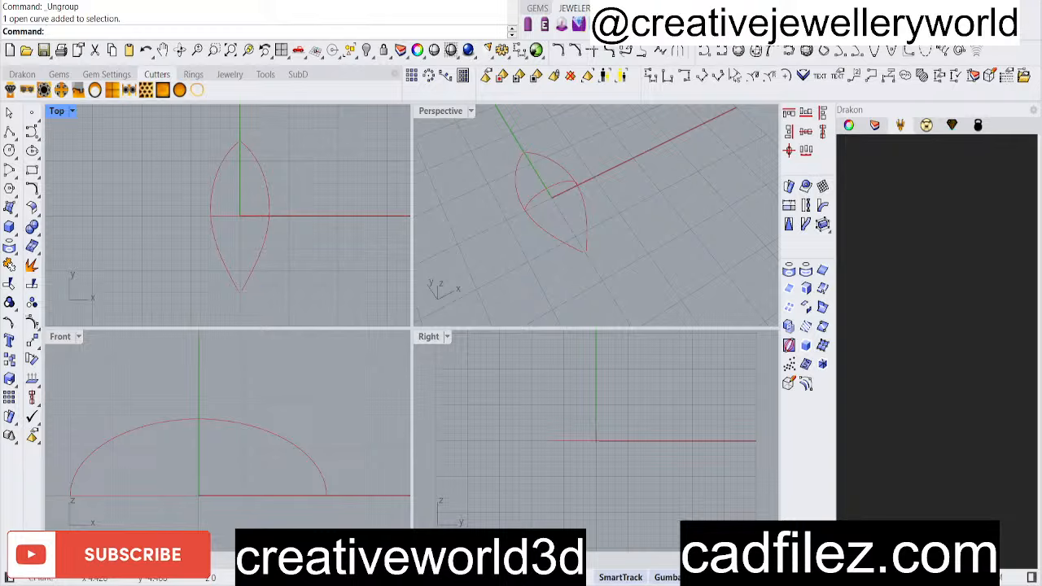
Create a Sweep2 surface with the two leaf curves as rails and the upper ellipse half as the shape
text(Swee)
key(Return)
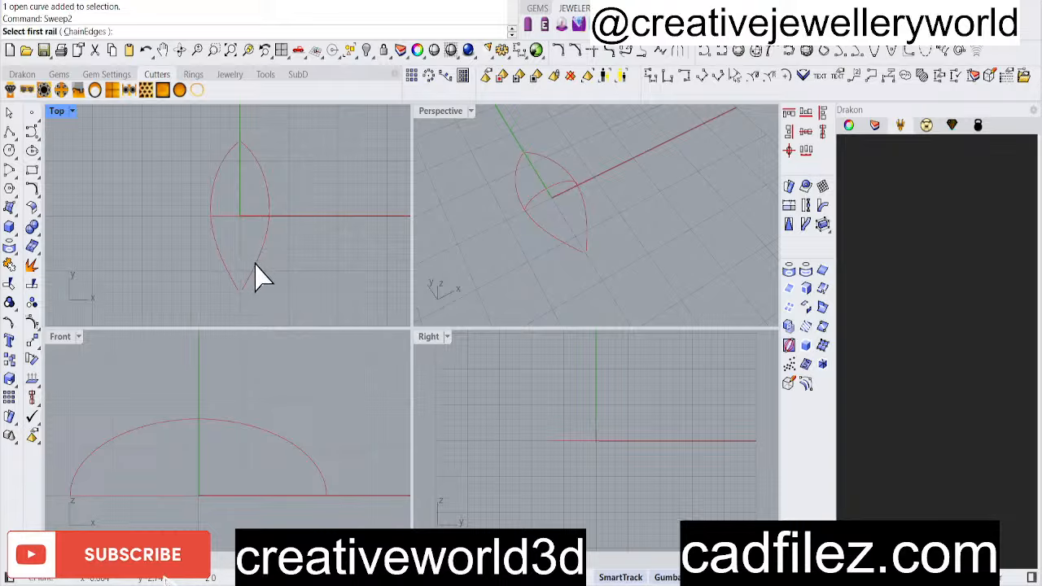
click(255, 269)
click(228, 269)
click(235, 218)
key(Return)
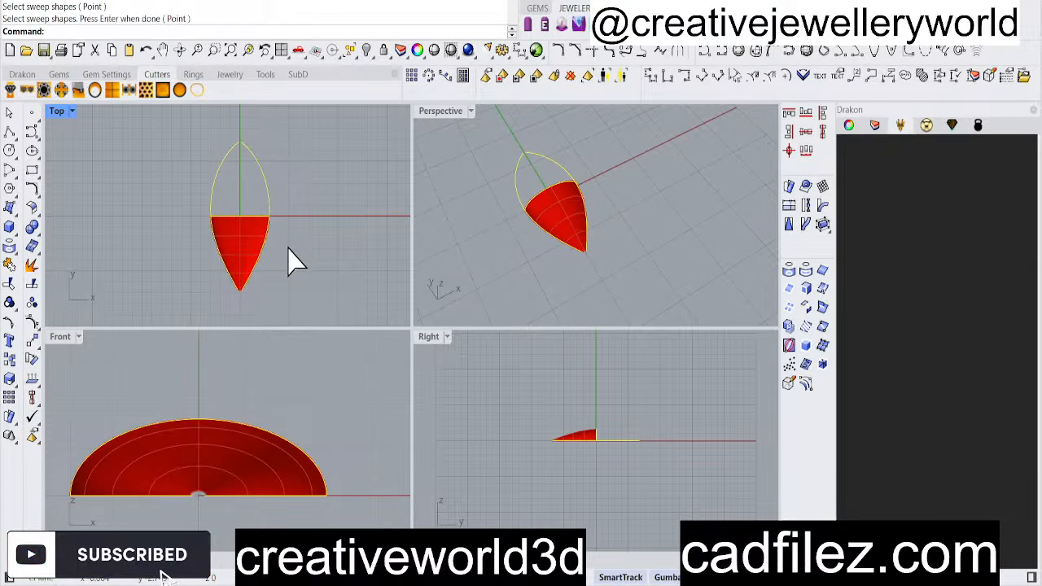
key(Return)
Mirror the swept surface in the Top view across the horizontal axis through the origin (0), keeping the original
click(231, 269)
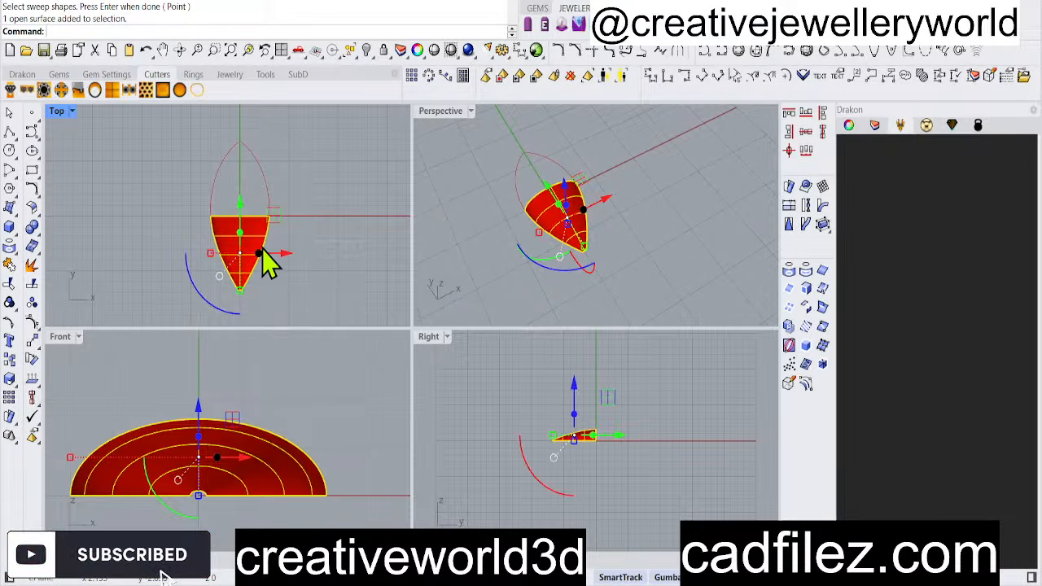
text(mirror)
key(Return)
text(0)
key(Return)
shift+click(317, 242)
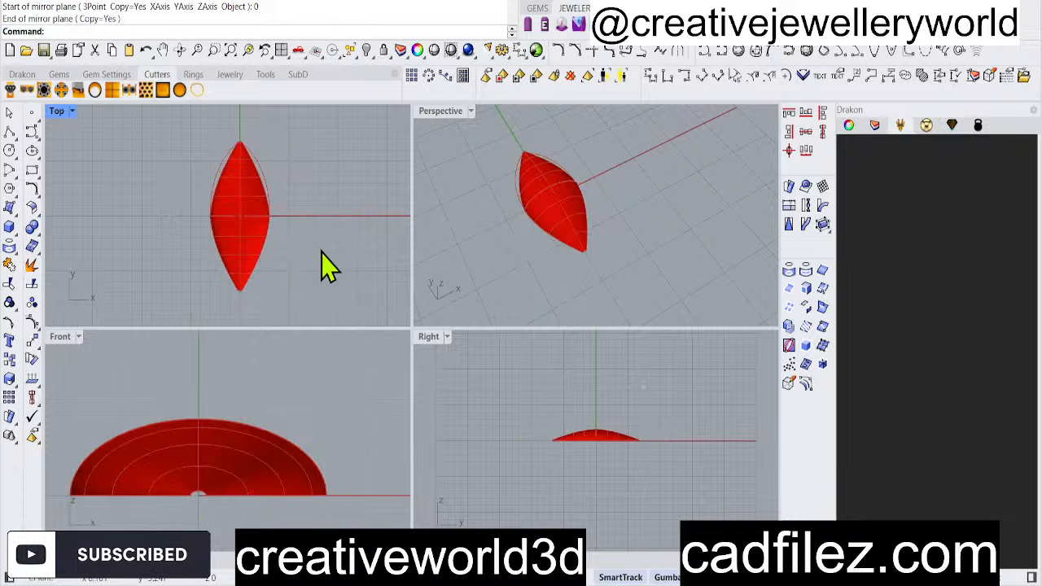
Examine the two mirrored surface halves in the Perspective view from several angles, checking the overall leaf shape
scroll(286, 238, up, 6)
right_drag(544, 241, 562, 253)
scroll(564, 199, up, 8)
click(558, 236)
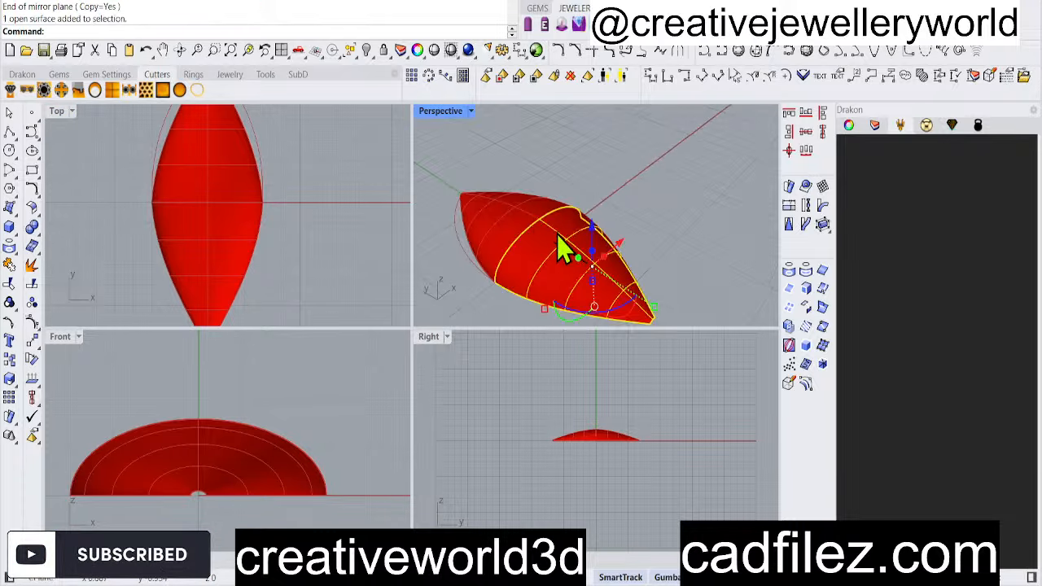
shift+click(533, 215)
right_drag(637, 181, 590, 245)
click(733, 203)
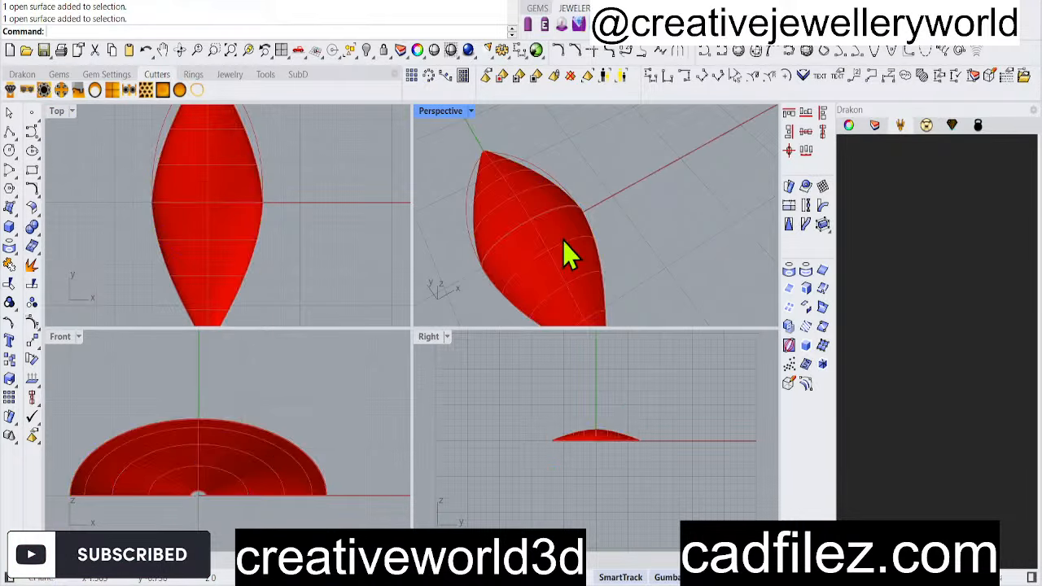
click(562, 241)
click(506, 193)
click(568, 163)
right_drag(574, 200, 627, 245)
click(533, 237)
click(544, 176)
click(673, 192)
click(528, 273)
click(648, 243)
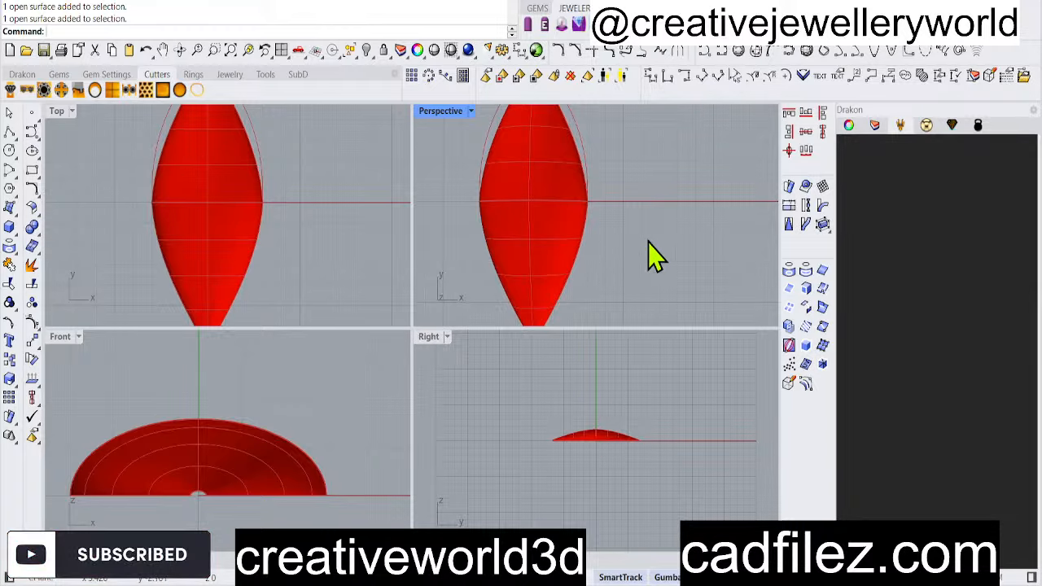
Move both halves of the leaf surface to Layer 08
click(537, 232)
shift+click(529, 171)
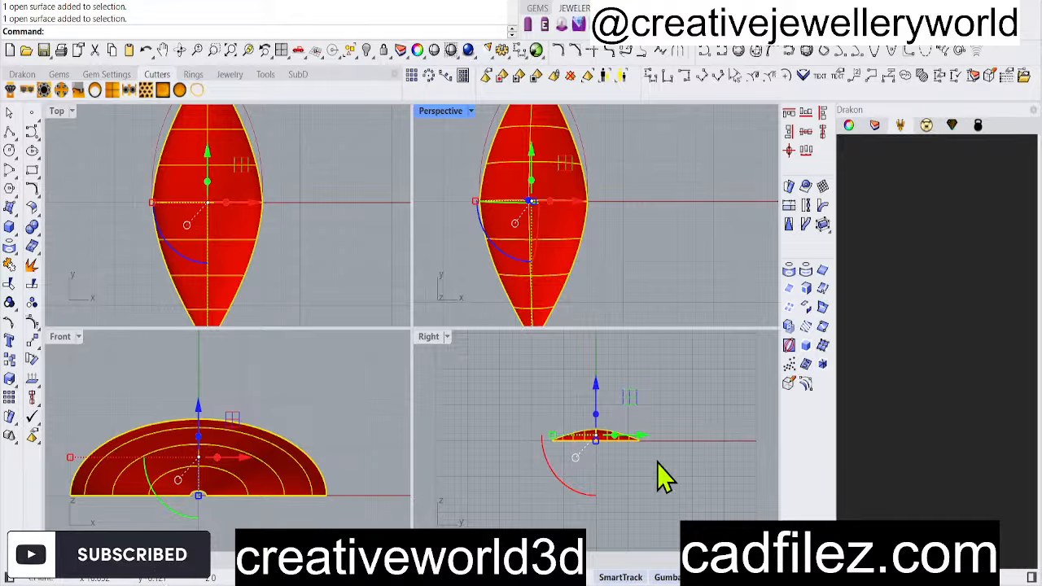
click(298, 440)
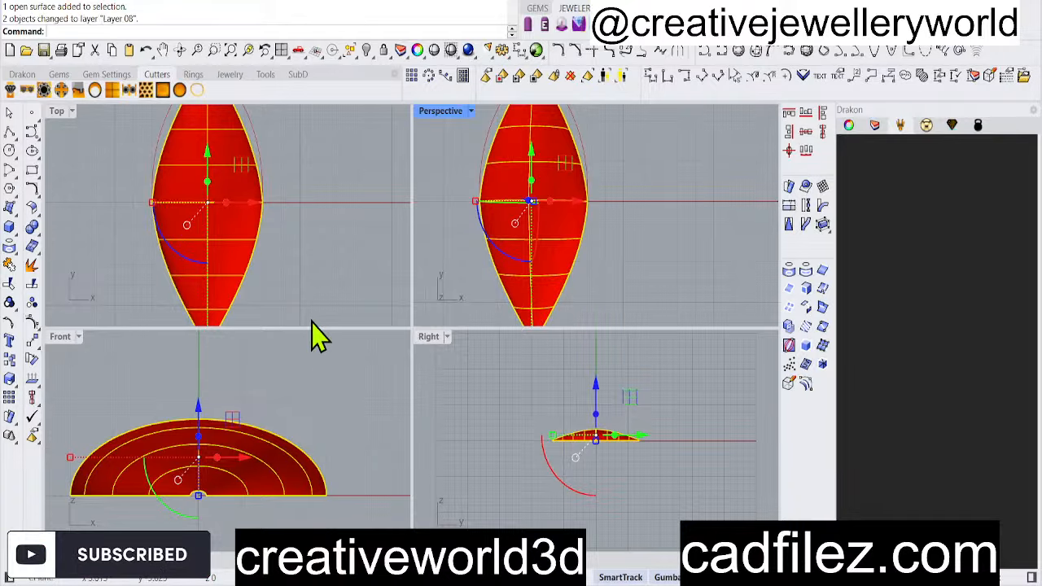
click(368, 366)
Flip the surface direction of the original swept half of the leaf
right_drag(541, 291, 541, 290)
click(541, 292)
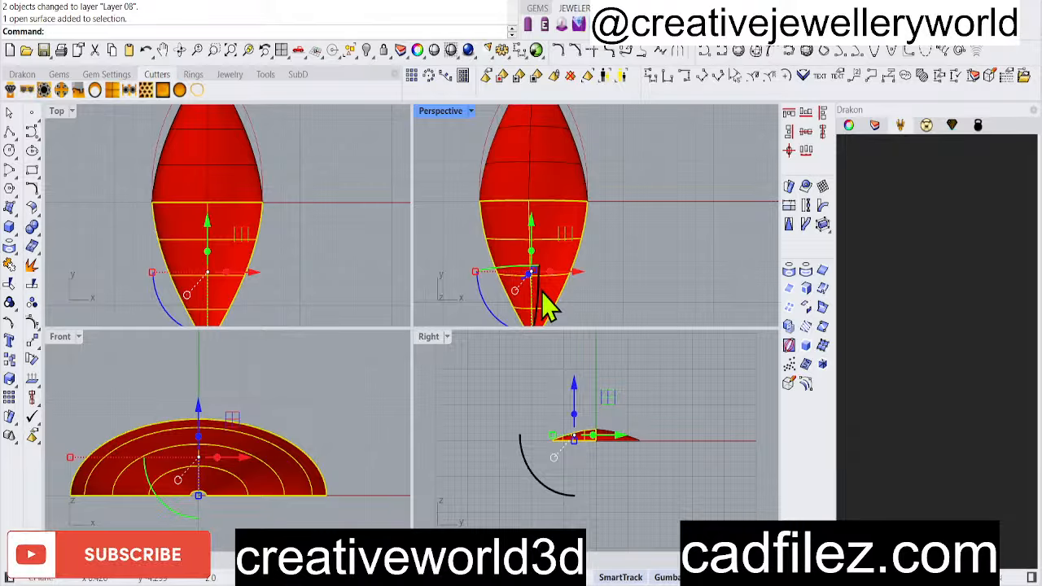
text(Flip)
key(Return)
click(605, 279)
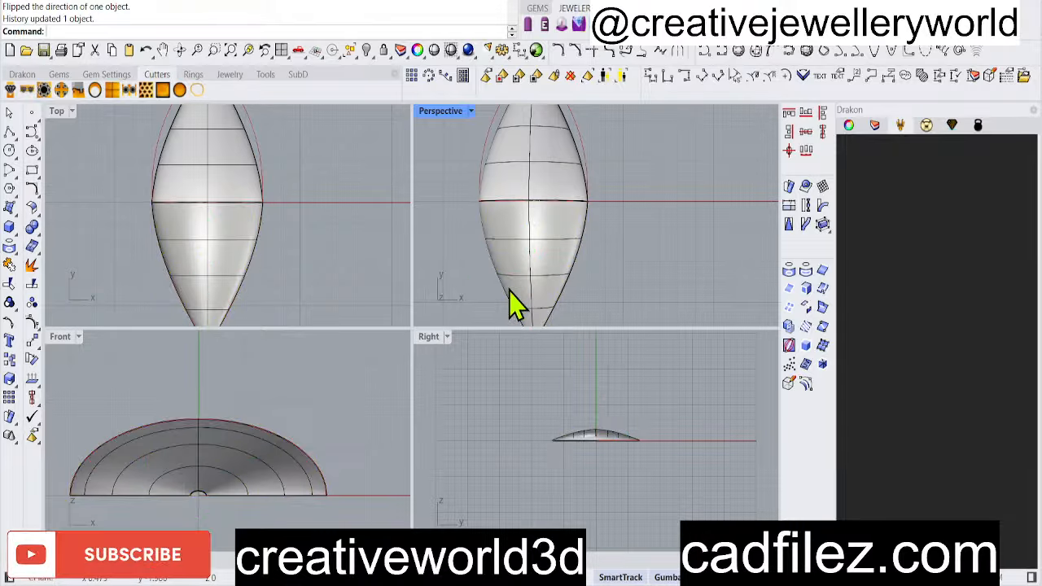
Merge the two leaf halves into one surface with MergeSrf, using Smooth=Yes and Roundness 0
click(373, 265)
right_drag(484, 233, 523, 255)
click(533, 281)
click(620, 268)
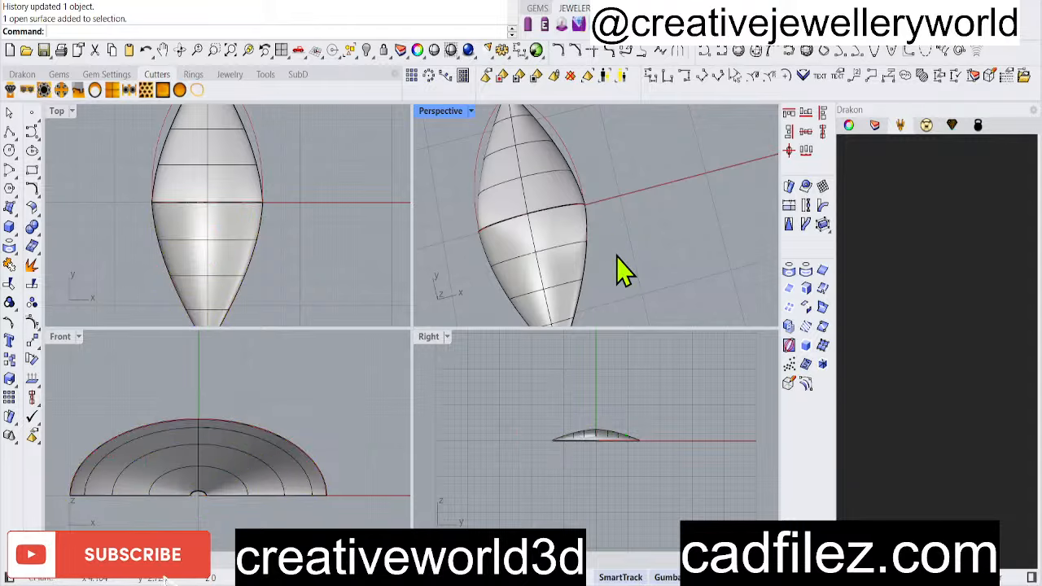
text(MergeSrf)
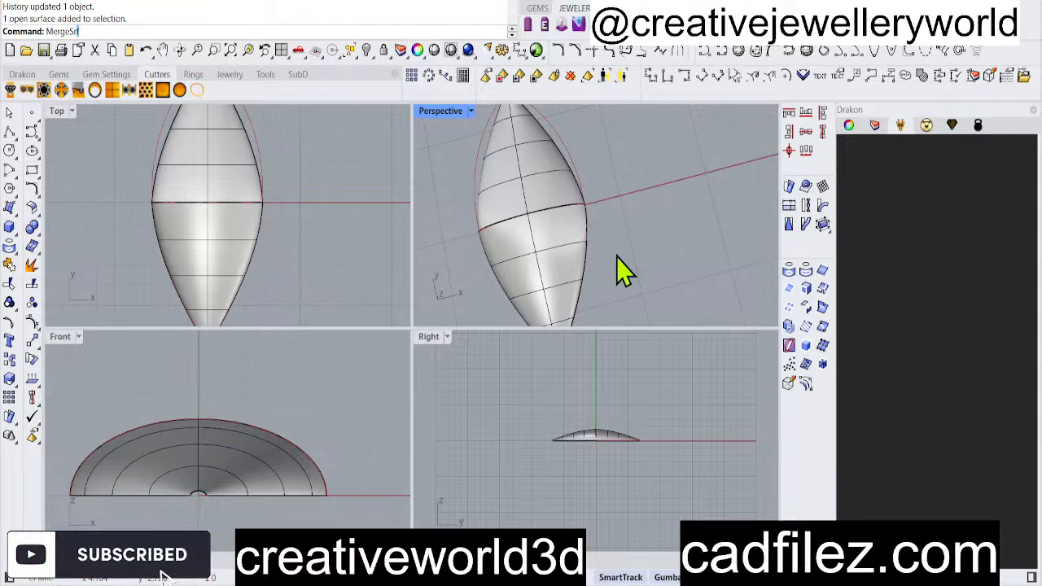
key(Return)
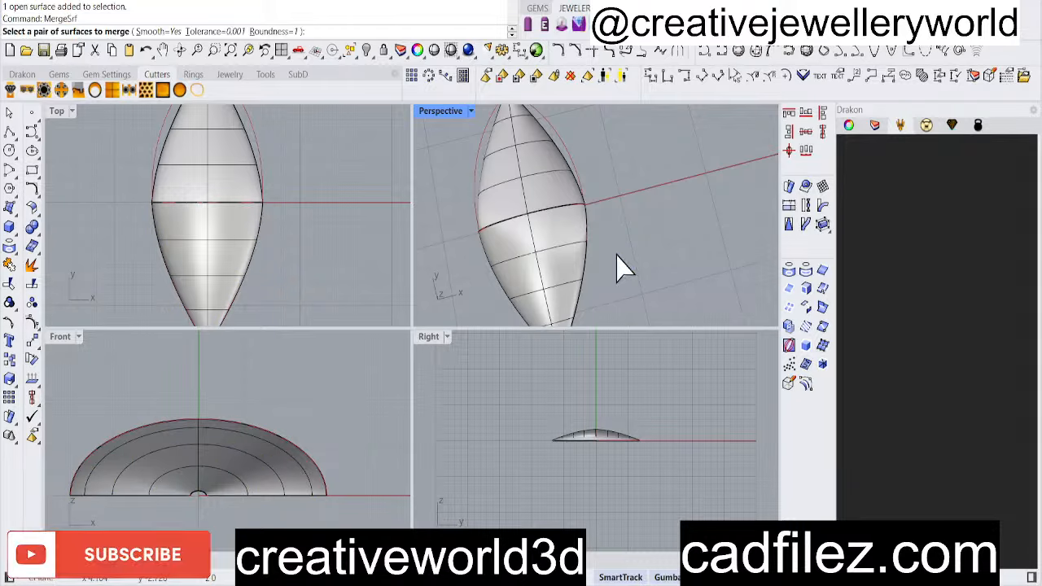
click(271, 32)
text(0)
key(Return)
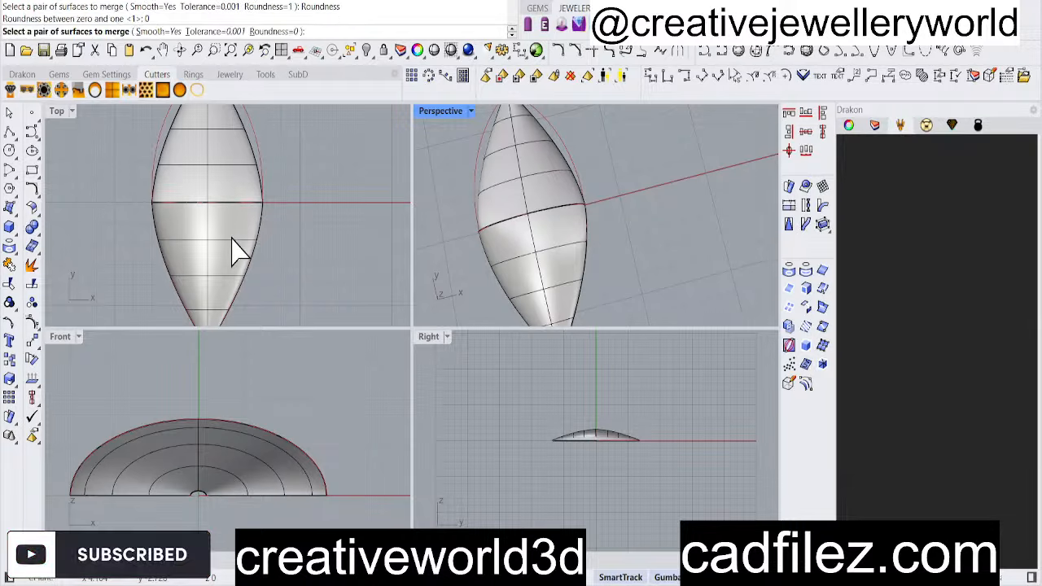
click(240, 262)
click(220, 188)
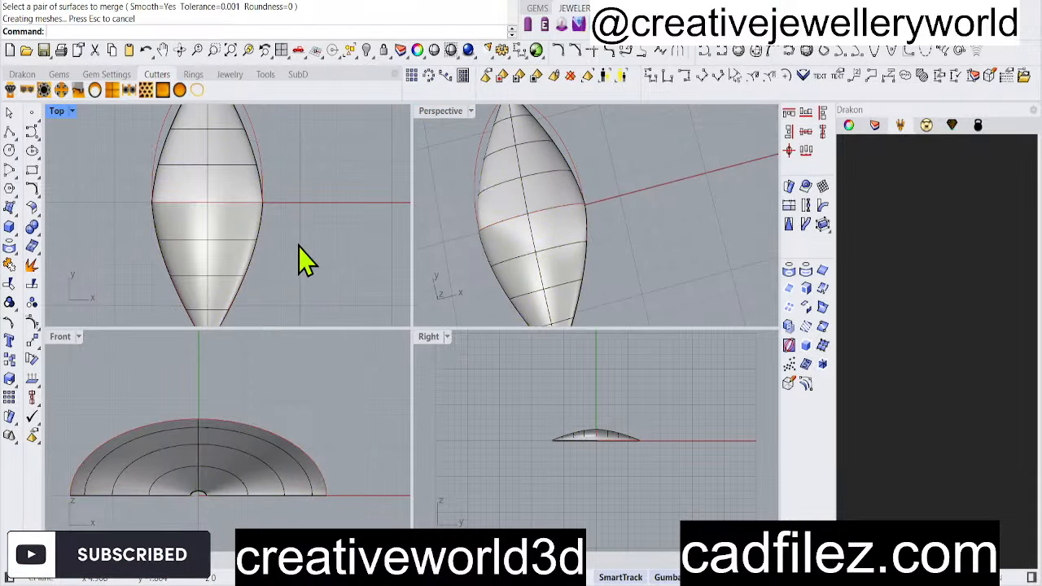
Examine the merged leaf surface and its two outline curves in the Top and Perspective views, comparing edge and outline
click(610, 274)
click(533, 271)
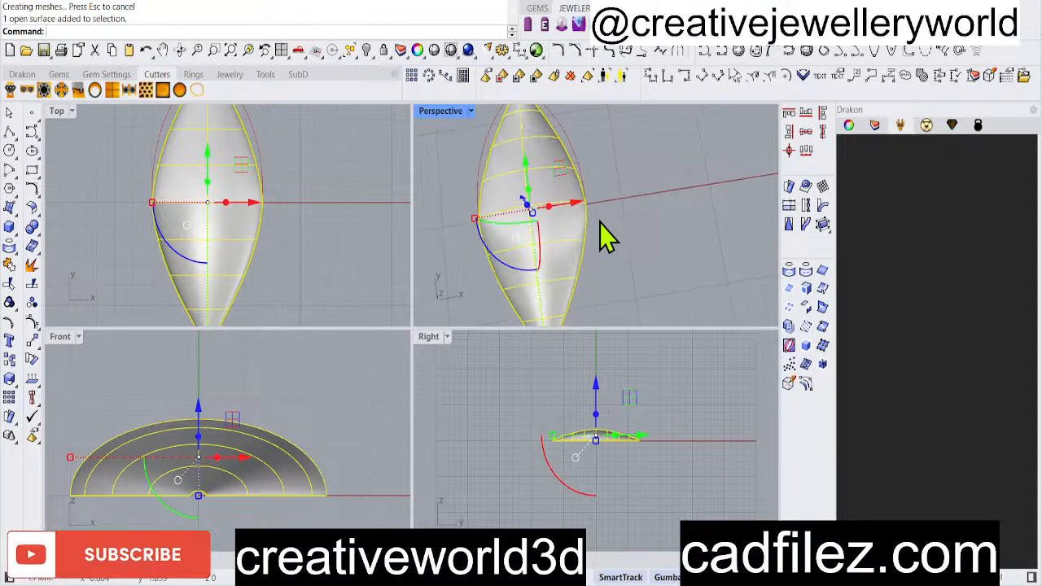
click(309, 260)
scroll(299, 246, down, 2)
scroll(230, 214, up, 8)
right_drag(287, 254, 267, 203)
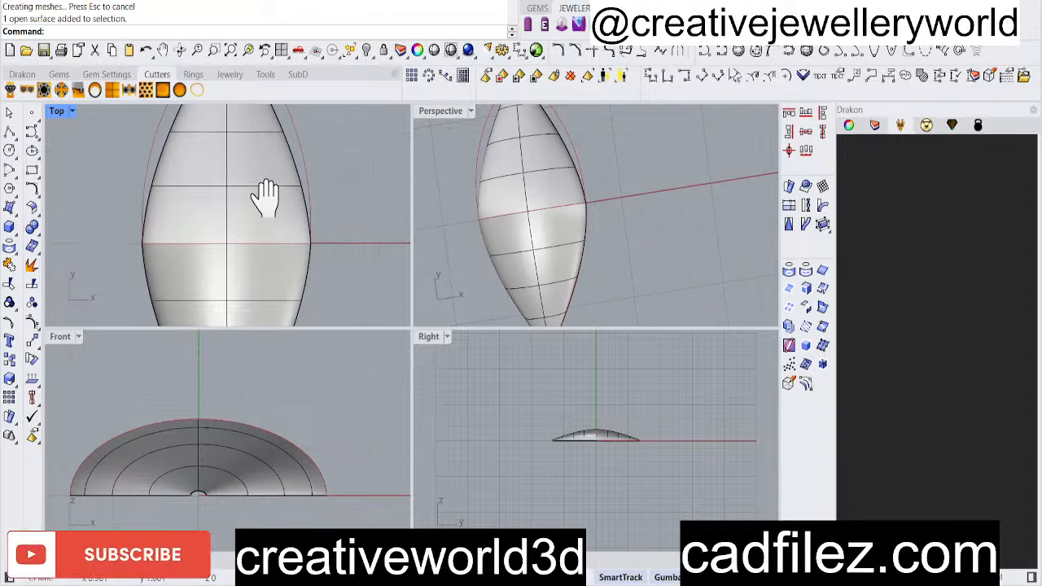
scroll(270, 232, down, 2)
mouse_move(272, 272)
right_down()
mouse_move(272, 249)
mouse_move(271, 280)
right_up()
scroll(242, 223, down, 6)
click(234, 262)
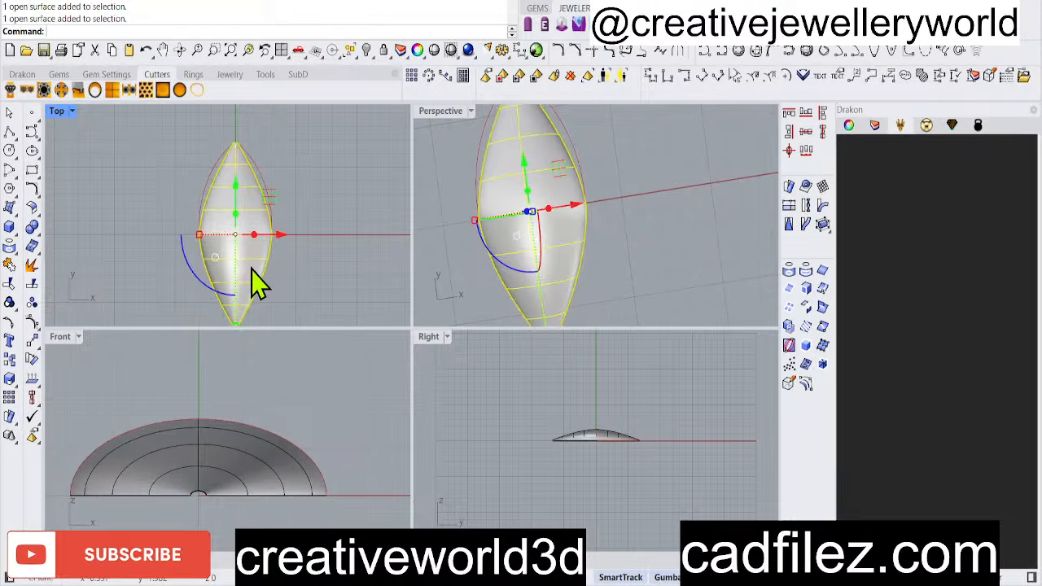
click(299, 231)
scroll(253, 192, up, 6)
click(258, 230)
right_drag(261, 240, 328, 226)
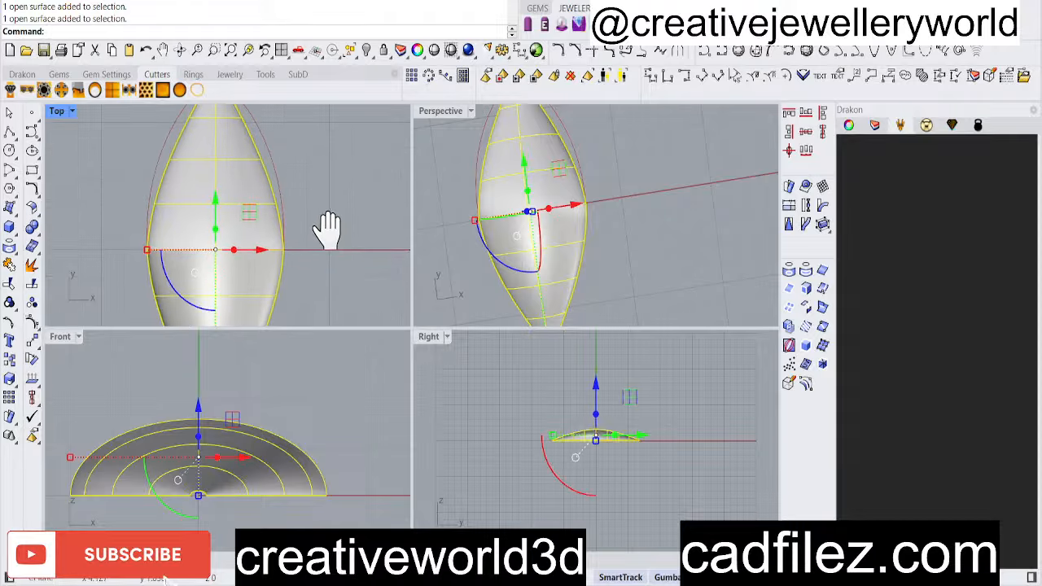
scroll(275, 275, down, 4)
scroll(244, 204, up, 4)
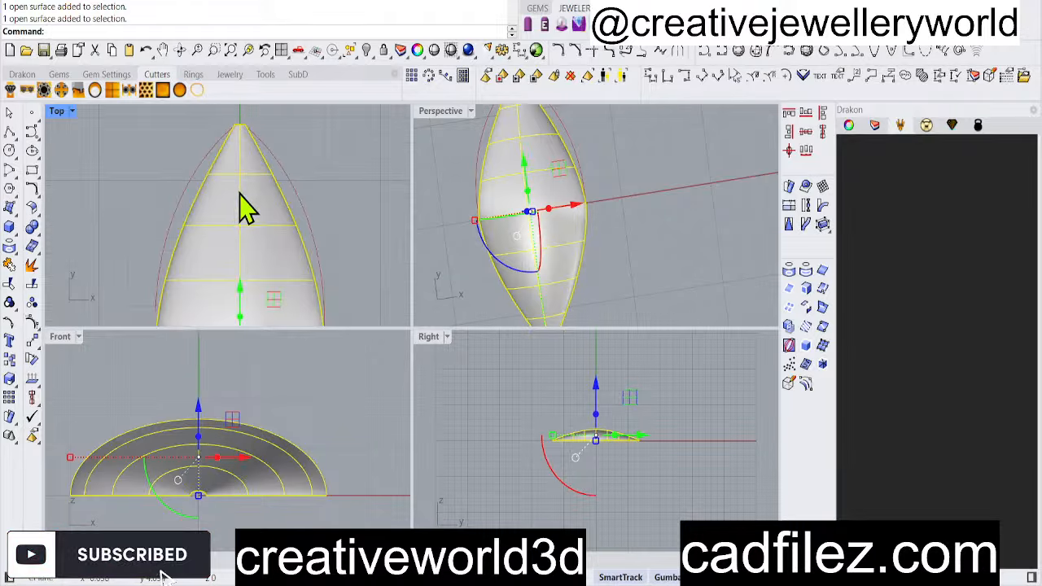
click(170, 203)
click(186, 179)
scroll(255, 198, down, 3)
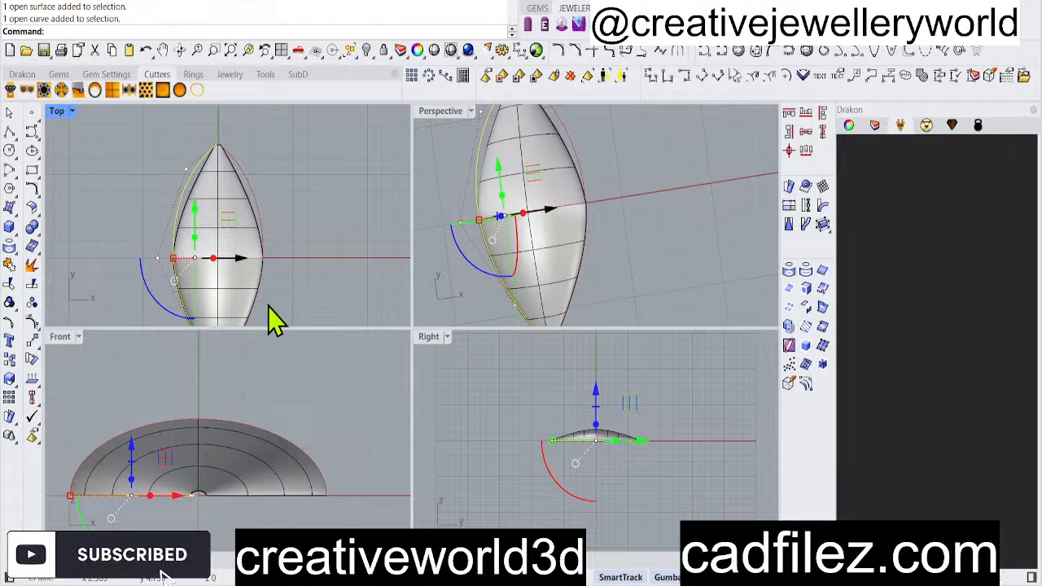
right_drag(274, 315, 274, 239)
click(274, 246)
right_drag(290, 193, 301, 245)
click(269, 191)
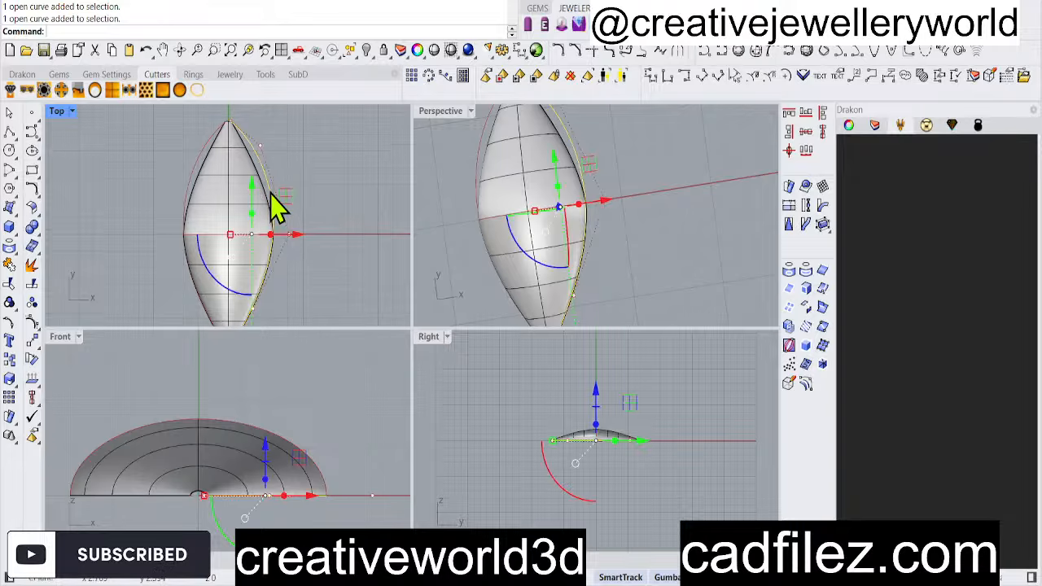
key(F10)
Try rebuilding the merged leaf surface with a dense grid of control points
click(248, 220)
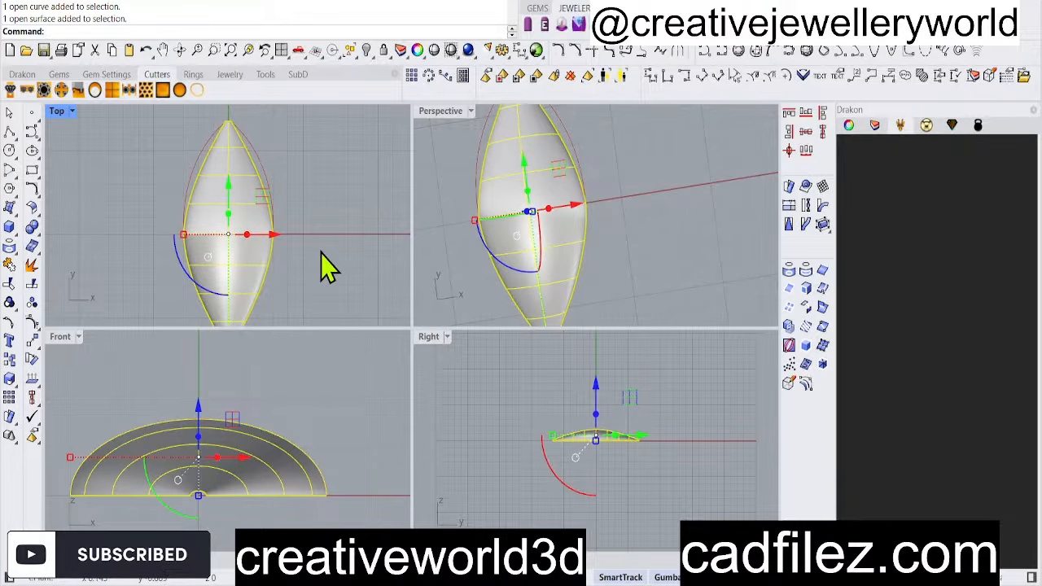
text(re)
key(Return)
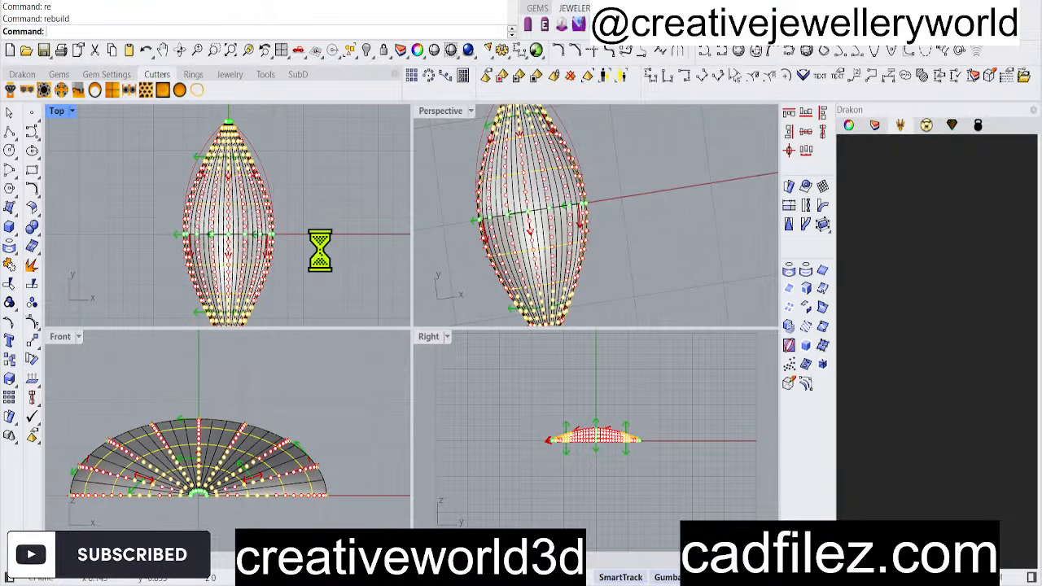
key(Return)
click(333, 282)
right_drag(251, 193, 252, 221)
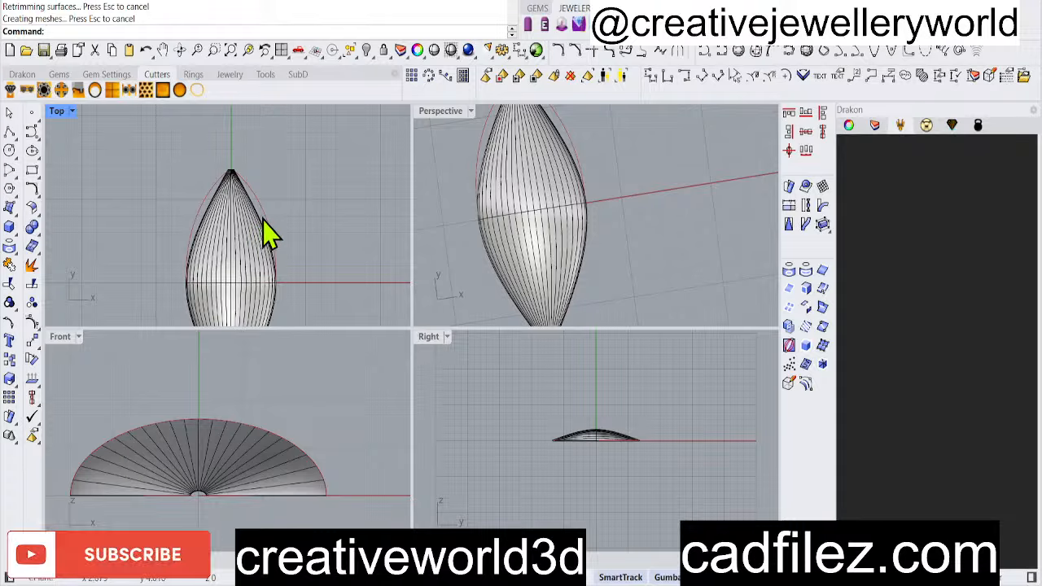
Rebuild the merged leaf surface with fewer control points across its width, keeping the lengthwise divisions sparse
click(263, 232)
text(re)
key(Return)
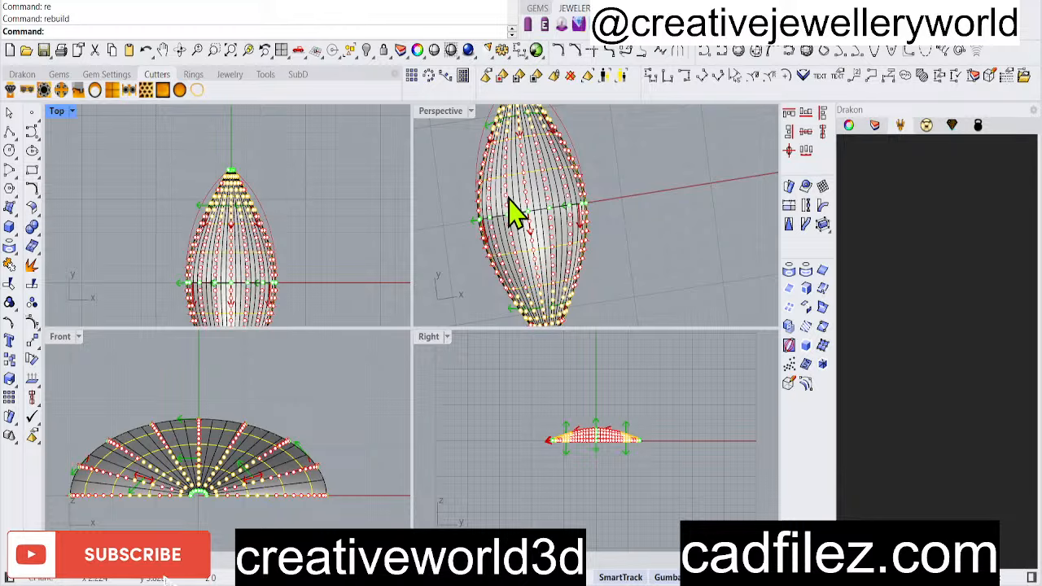
key(Escape)
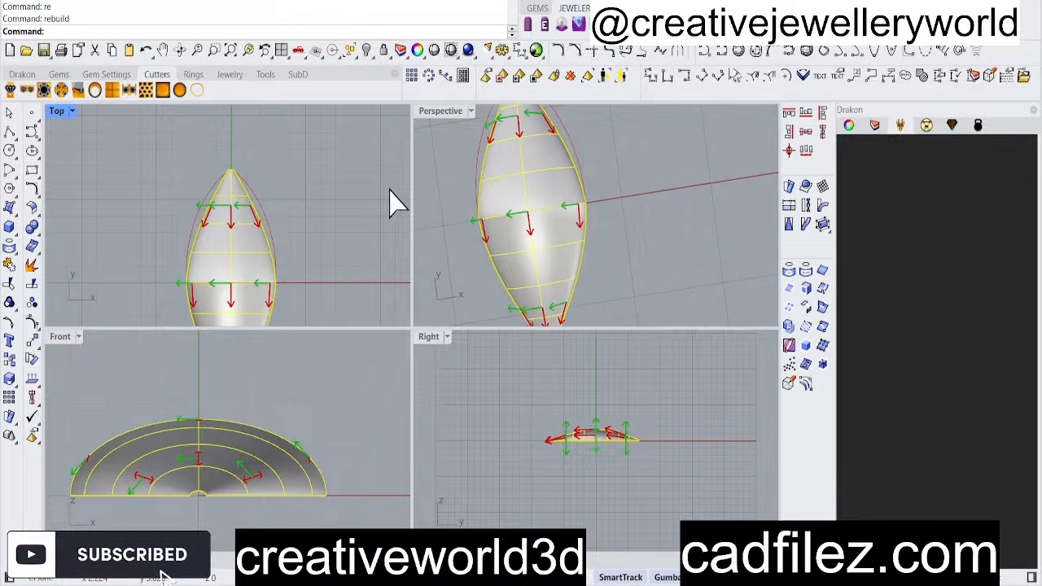
key(F10)
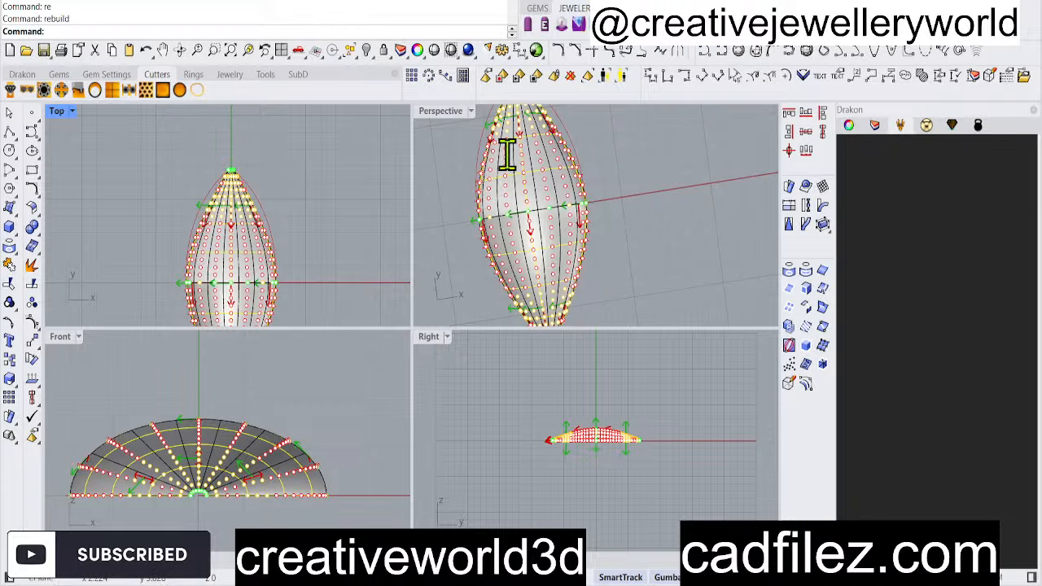
click(458, 423)
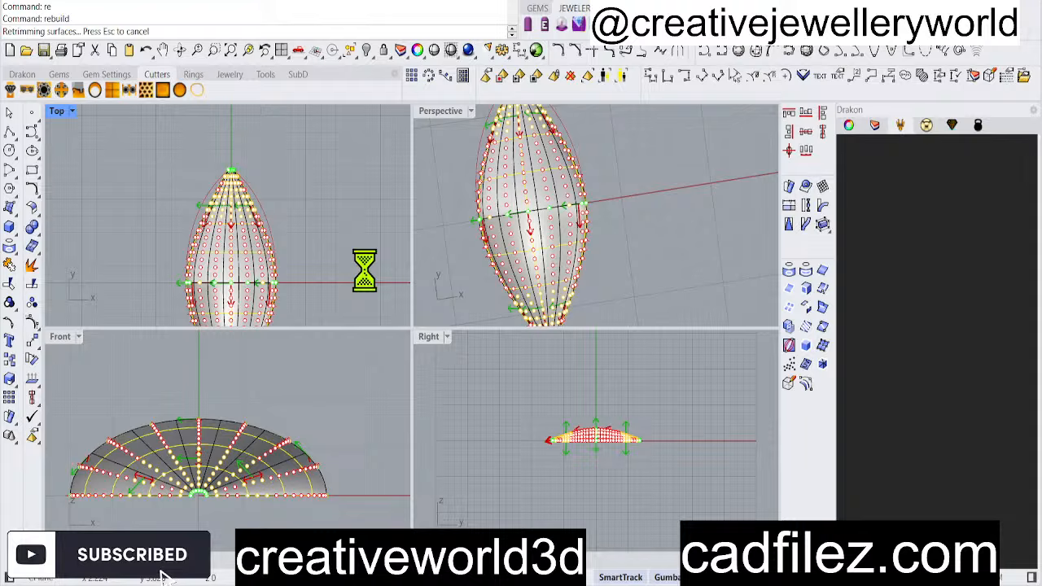
click(328, 205)
scroll(262, 232, down, 6)
scroll(253, 269, up, 4)
click(257, 269)
click(315, 185)
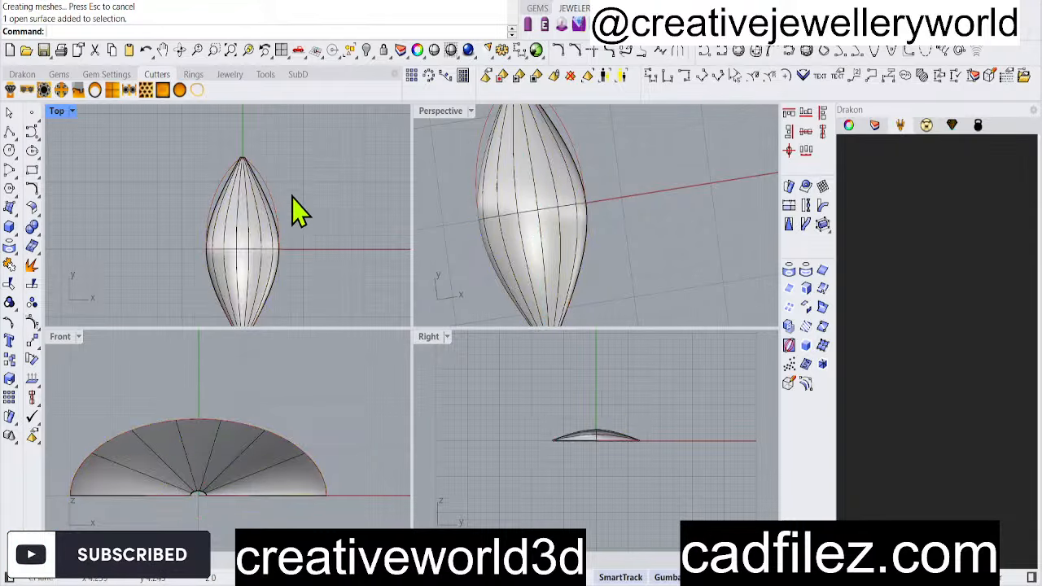
Select all the curves around the leaf surface and hide them
click(272, 197)
click(327, 177)
text(split)
key(Return)
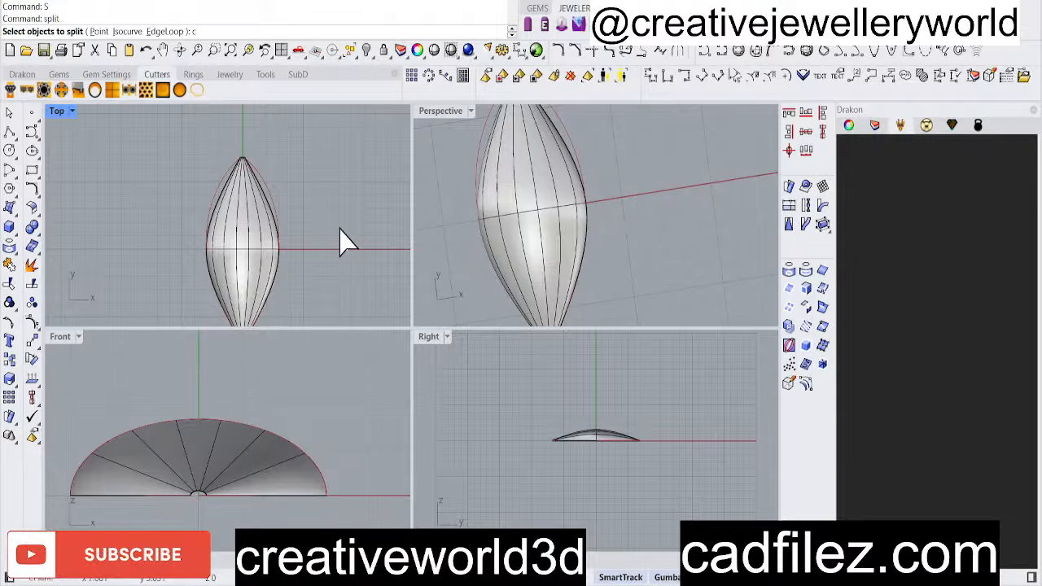
key(Return)
key(Return)
text(SelCrv)
key(Return)
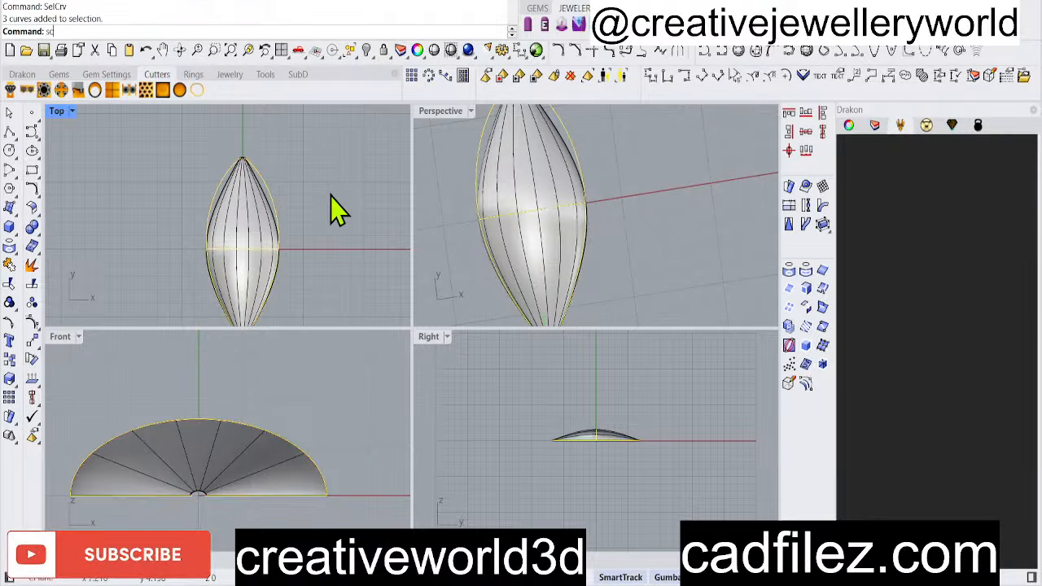
click(367, 50)
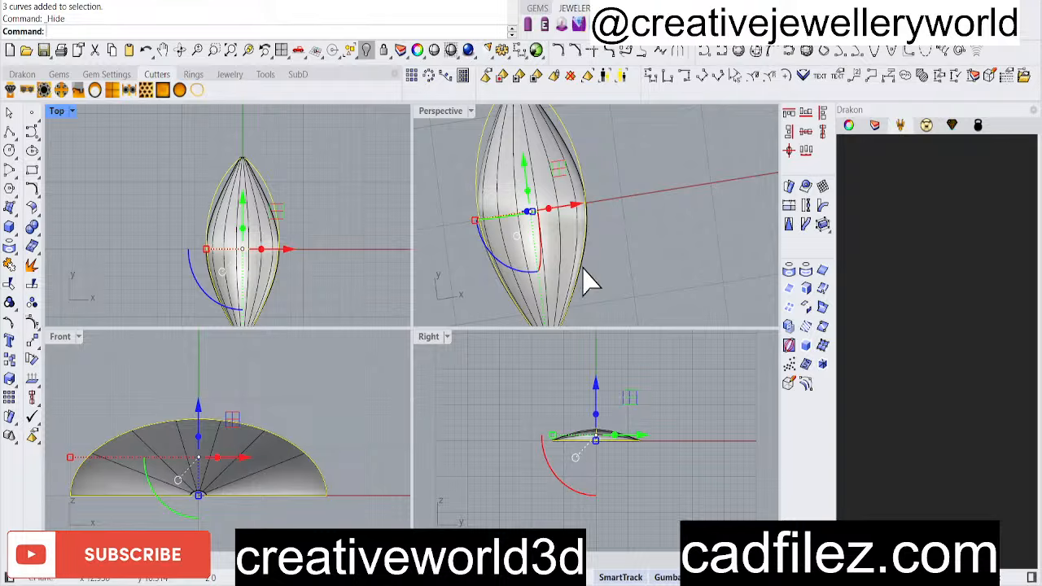
right_drag(590, 281, 314, 512)
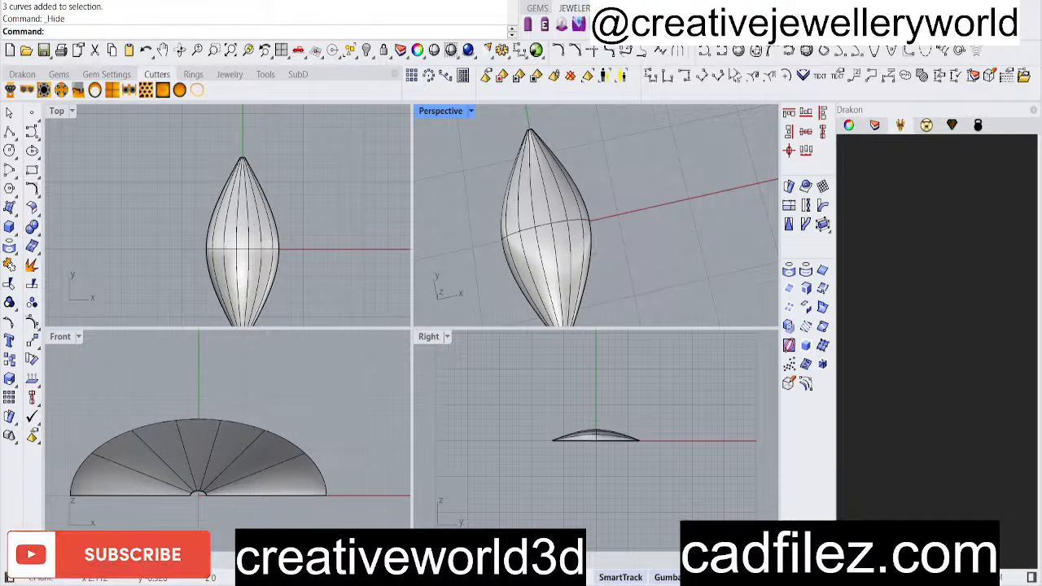
Try to cap the open leaf surface
click(243, 269)
click(395, 267)
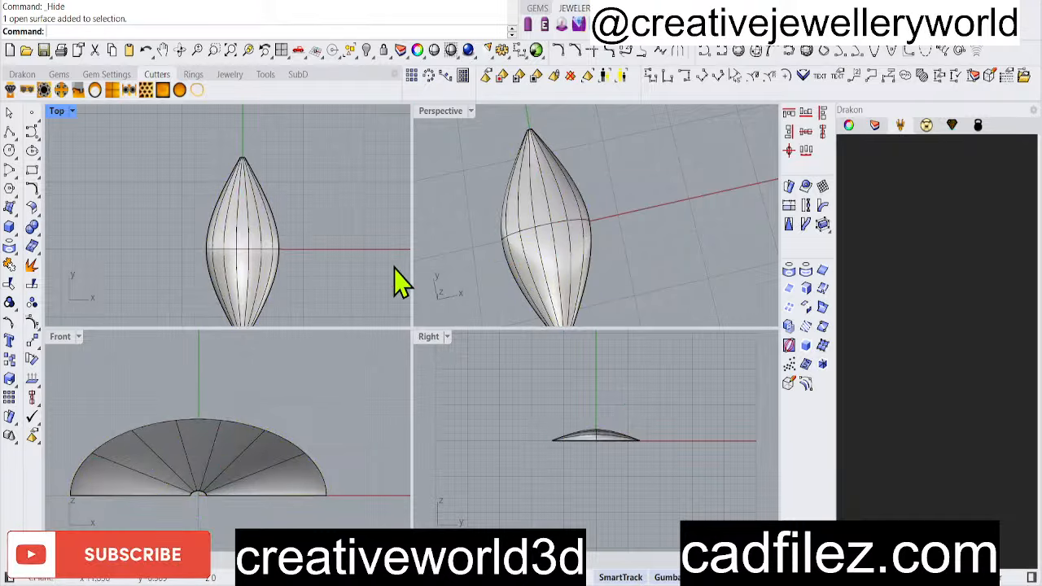
click(553, 261)
scroll(553, 260, down, 4)
mouse_move(555, 259)
right_down()
mouse_move(570, 233)
mouse_move(562, 239)
right_up()
scroll(243, 234, down, 4)
right_drag(294, 259, 289, 240)
click(233, 272)
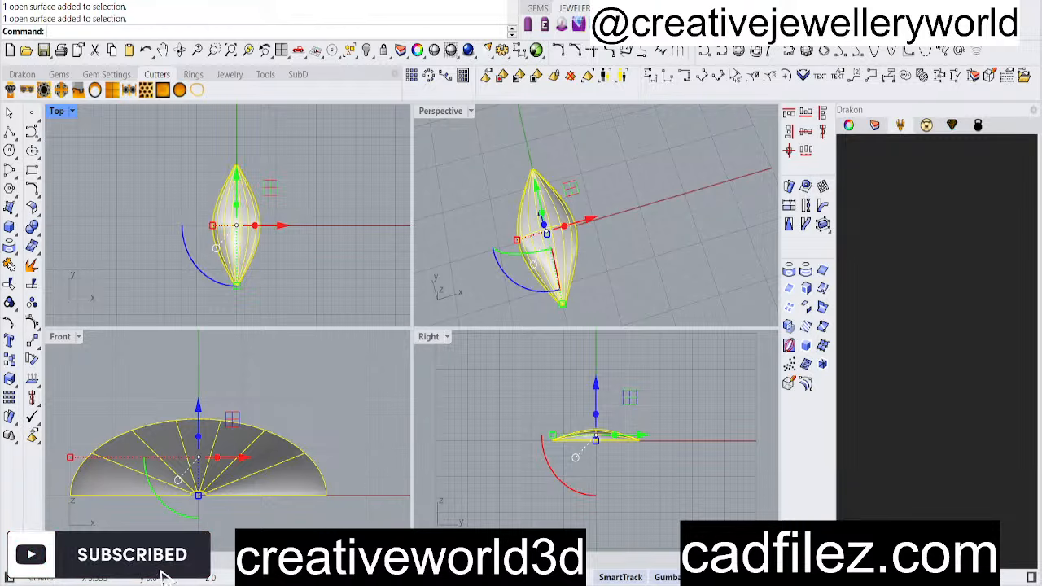
text(Cap)
key(Return)
Examine both pointed ends of the leaf surface in the enlarged Perspective view, checking the openings at the tips
click(365, 431)
right_drag(547, 226, 556, 167)
scroll(547, 225, up, 6)
double_click(440, 114)
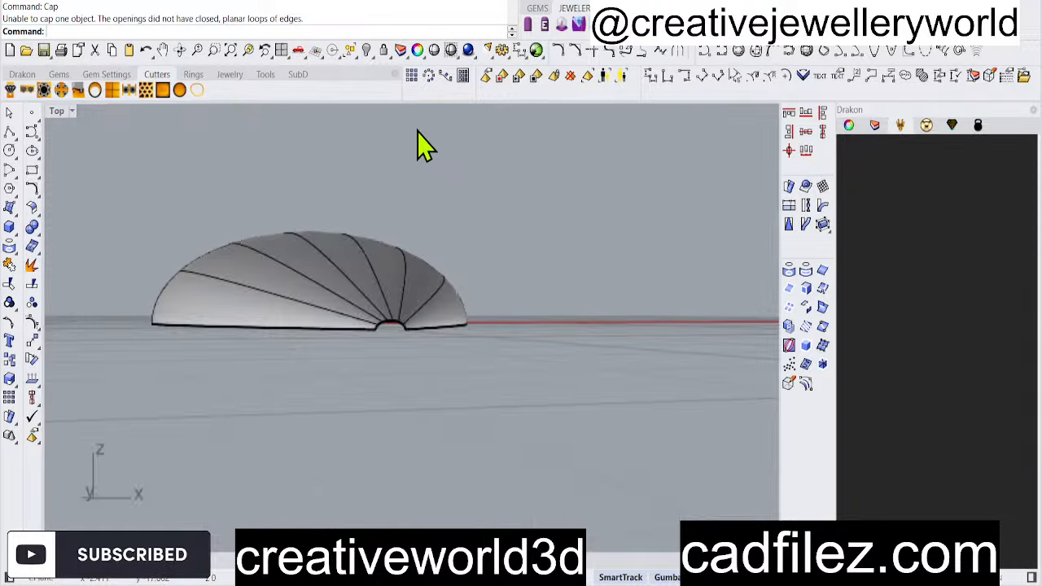
right_drag(419, 144, 376, 409)
scroll(372, 407, up, 5)
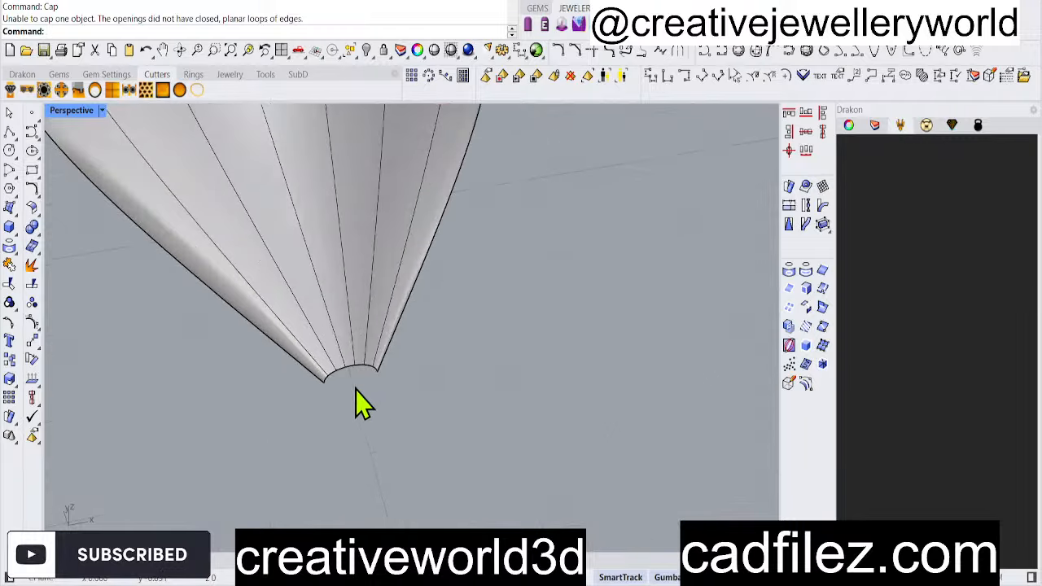
scroll(340, 391, down, 6)
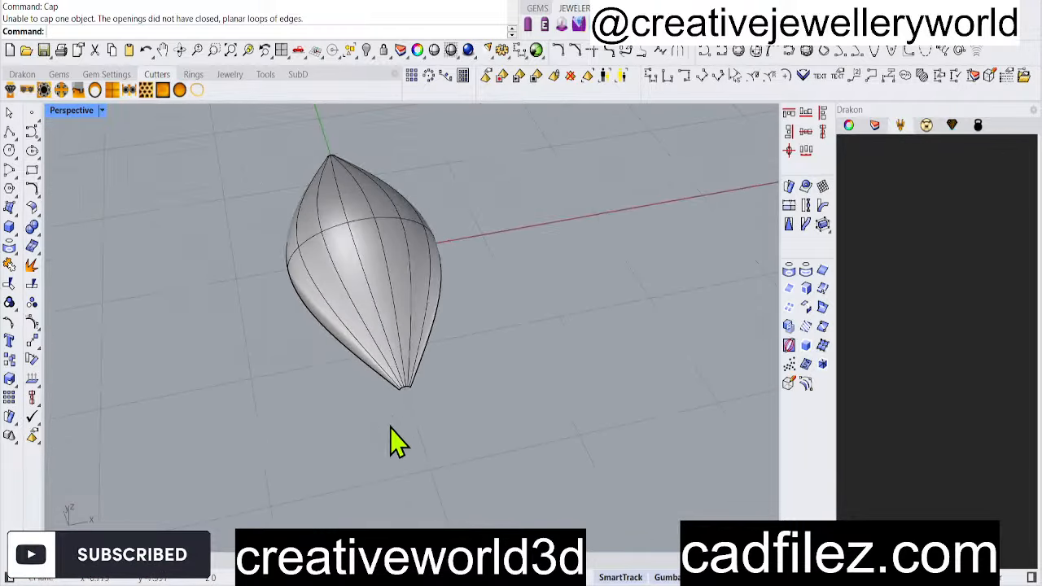
right_drag(396, 442, 544, 388)
scroll(461, 301, up, 2)
scroll(545, 389, up, 5)
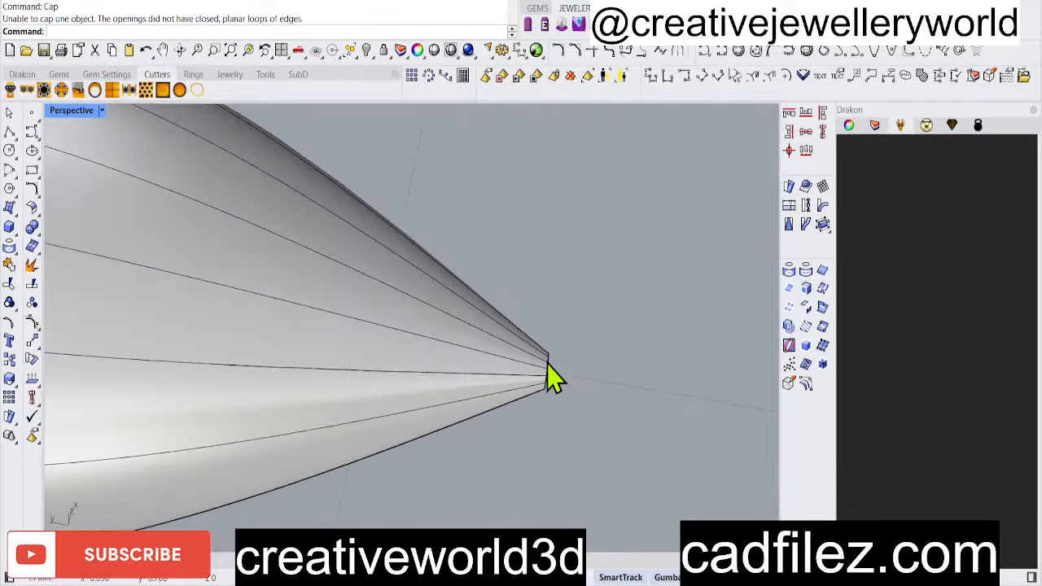
scroll(371, 330, down, 5)
right_drag(372, 330, 221, 404)
scroll(228, 399, up, 5)
scroll(344, 391, down, 5)
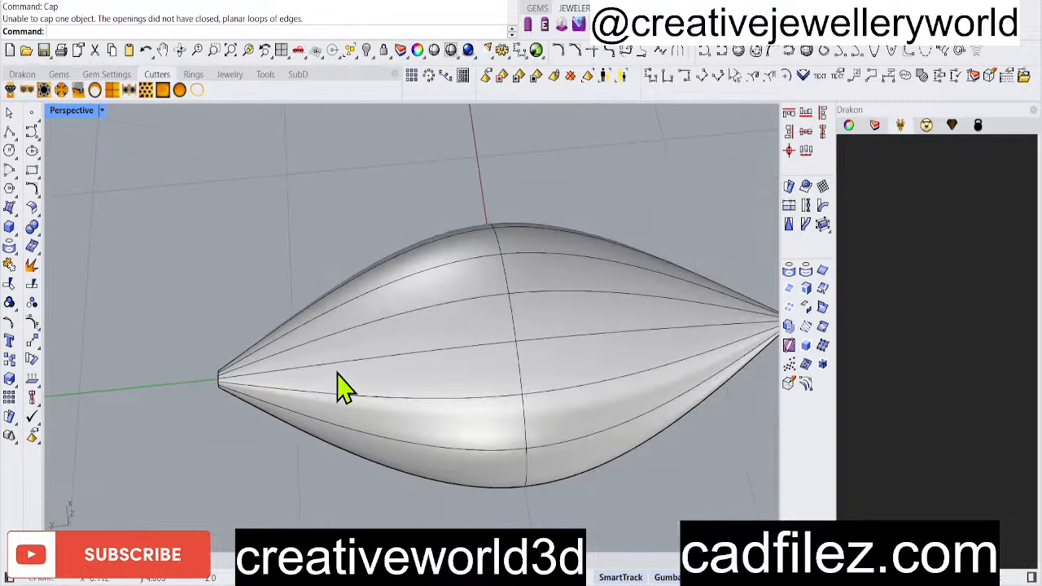
right_drag(345, 391, 370, 376)
double_click(61, 112)
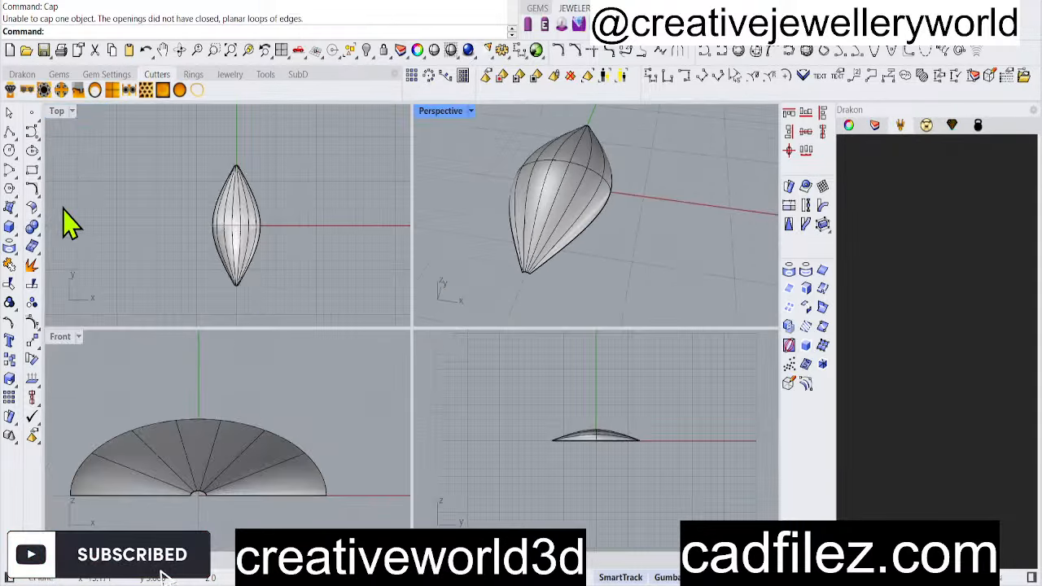
Draw a straight horizontal polyline across the leaf's lower tip in the Top view, extending past both edges
scroll(235, 291, up, 3)
click(11, 130)
scroll(221, 276, up, 4)
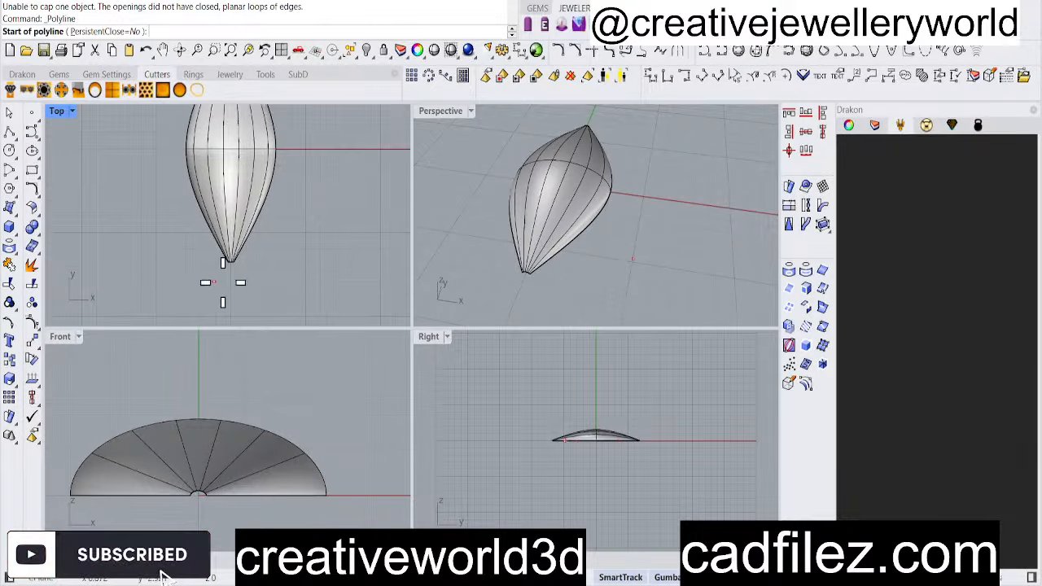
click(293, 252)
right_click(292, 249)
scroll(273, 250, up, 7)
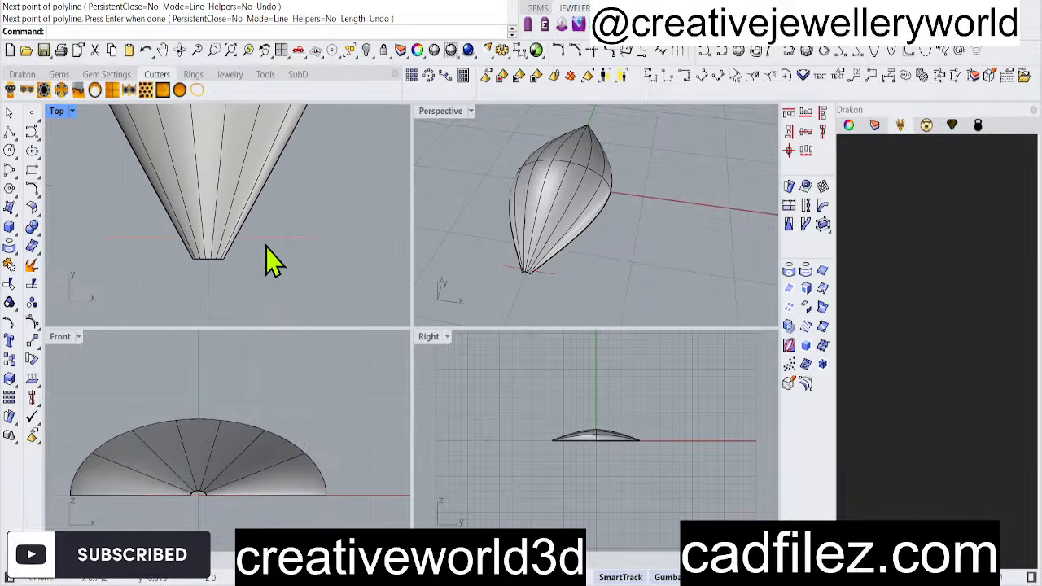
Move the horizontal line slightly closer to the end of the leaf's lower tip and select the leaf surface
click(265, 241)
drag(214, 195, 213, 201)
scroll(206, 218, down, 8)
click(193, 206)
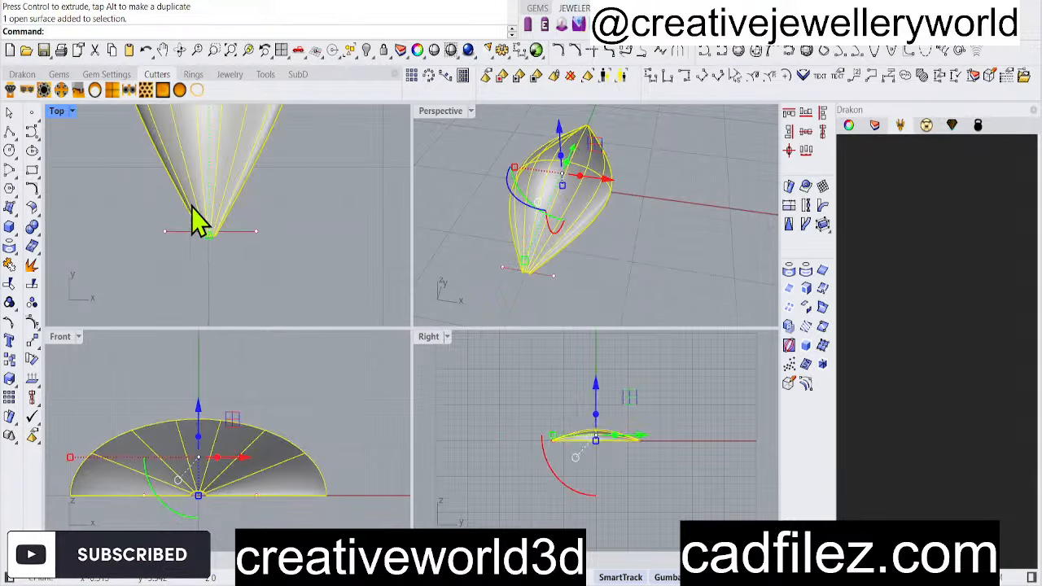
text(m)
key(Return)
text(0)
key(Return)
scroll(237, 289, down, 2)
scroll(244, 280, down, 10)
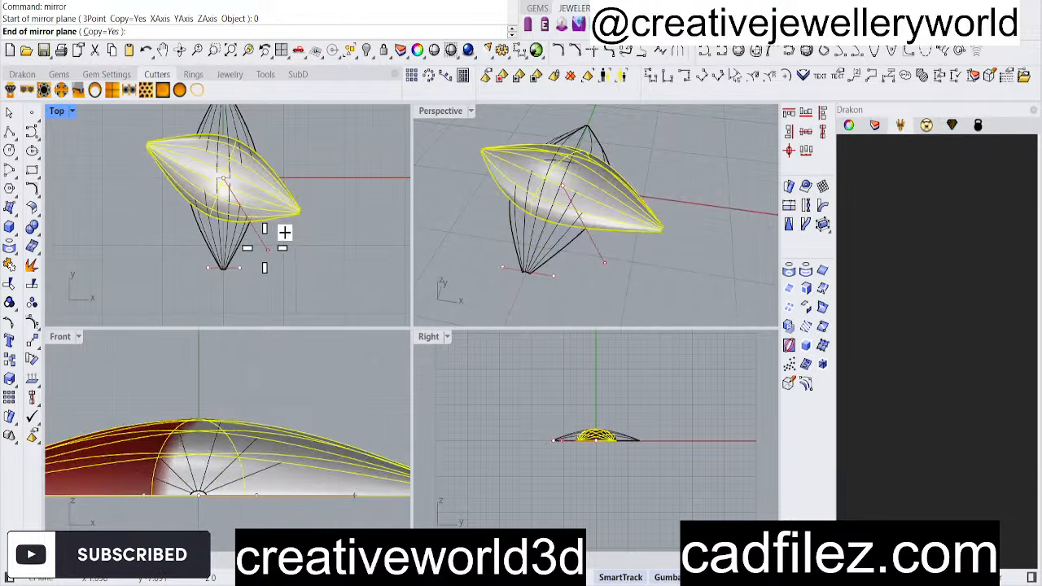
click(278, 262)
click(244, 280)
Mirror the horizontal cutting line from the lower tip about the origin so a copy crosses the leaf's upper tip
scroll(244, 264, up, 6)
click(241, 264)
scroll(282, 273, down, 16)
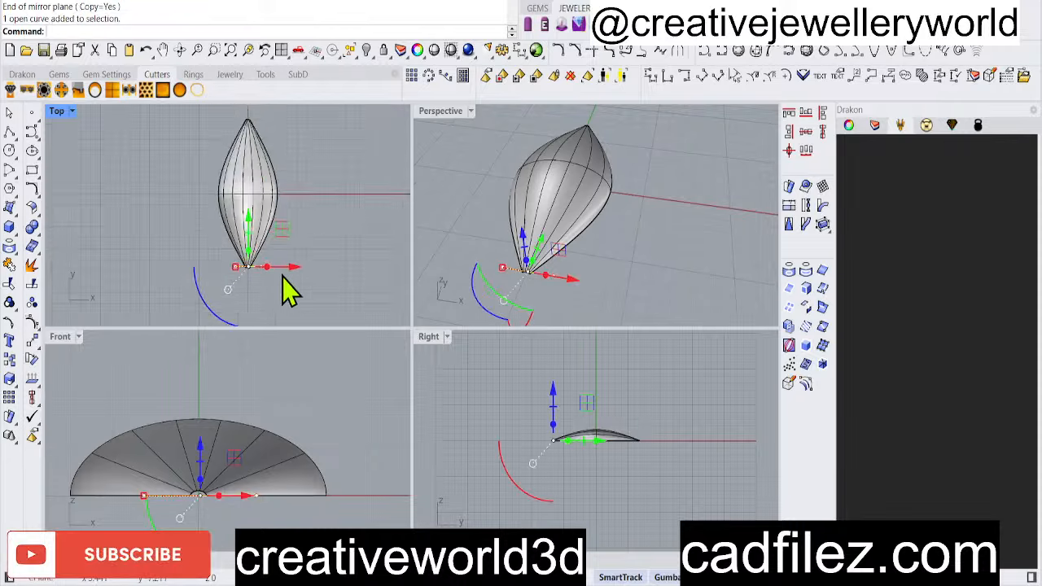
text(m)
key(Return)
text(0)
key(Return)
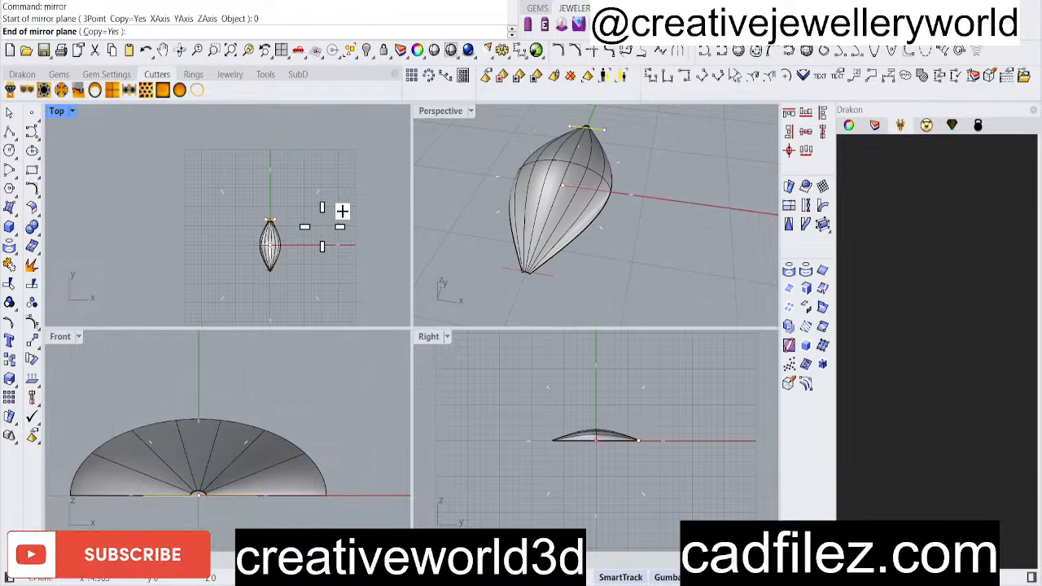
click(340, 215)
Split the leaf surface using the two horizontal lines at its tips as cutting objects
scroll(259, 240, up, 5)
click(259, 236)
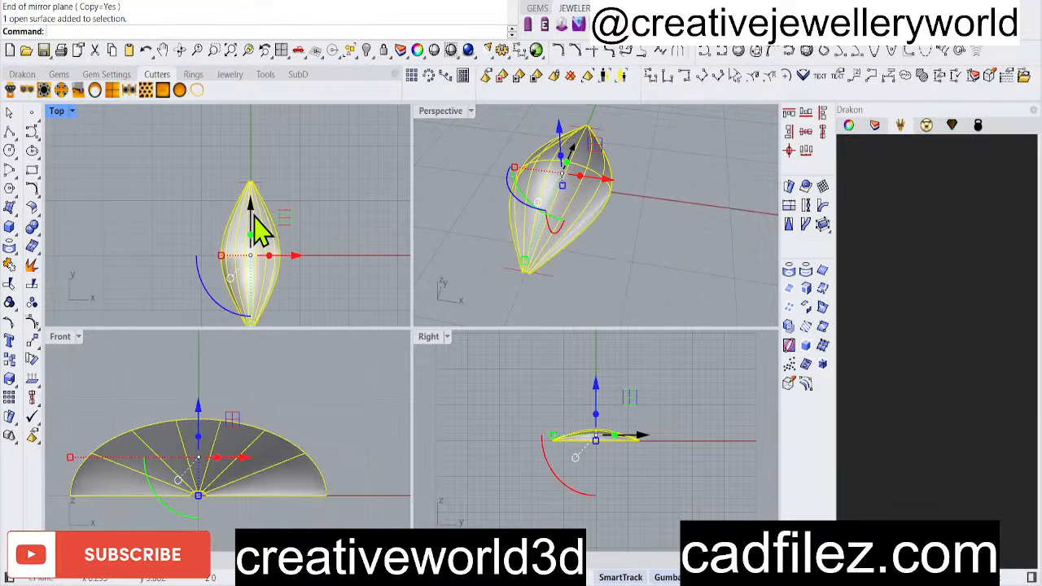
text(s)
key(Return)
scroll(268, 196, up, 5)
click(262, 181)
scroll(260, 163, down, 5)
scroll(275, 226, up, 5)
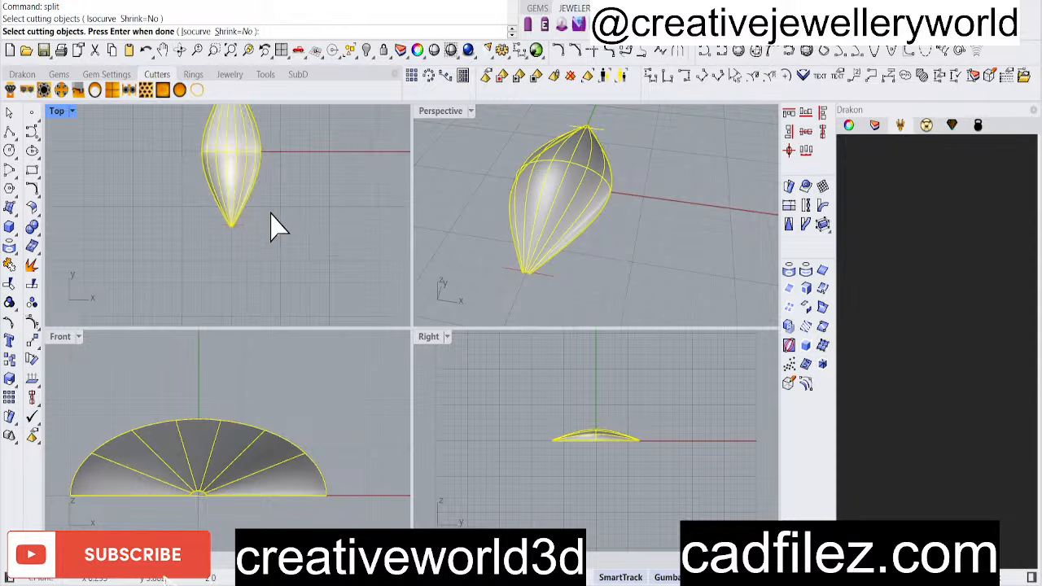
key(Return)
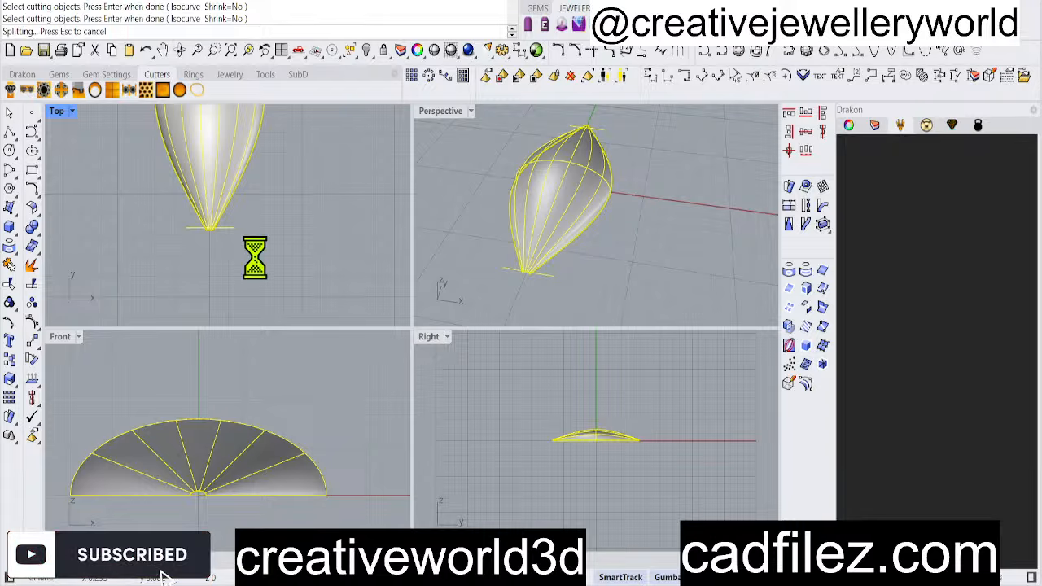
Delete the two horizontal cutting lines at the leaf's lower and upper tips
right_drag(242, 289, 249, 300)
scroll(240, 260, up, 8)
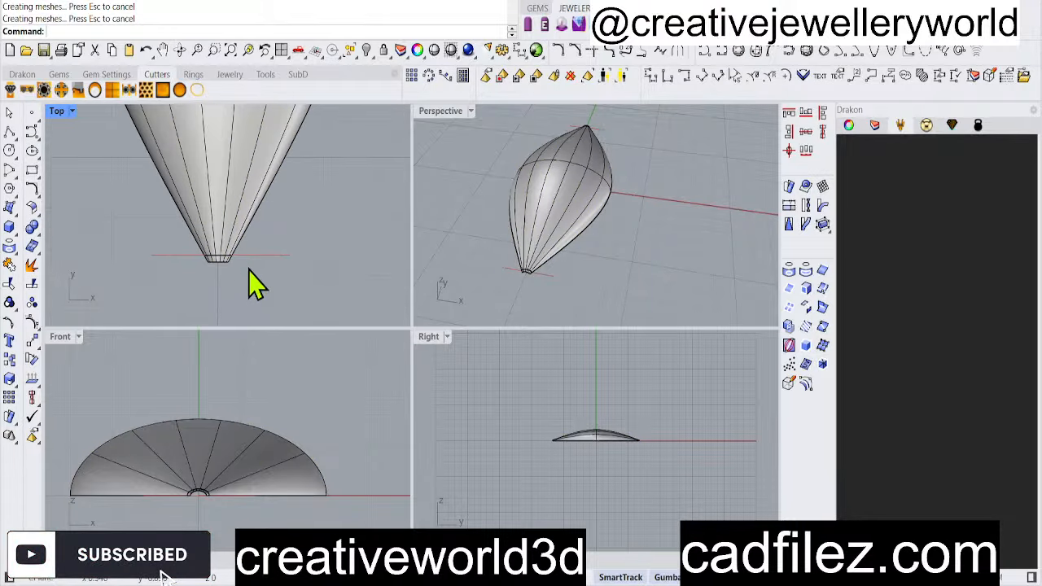
click(252, 257)
scroll(297, 302, down, 12)
key(Delete)
scroll(298, 307, down, 4)
right_drag(328, 243, 320, 273)
scroll(288, 209, up, 13)
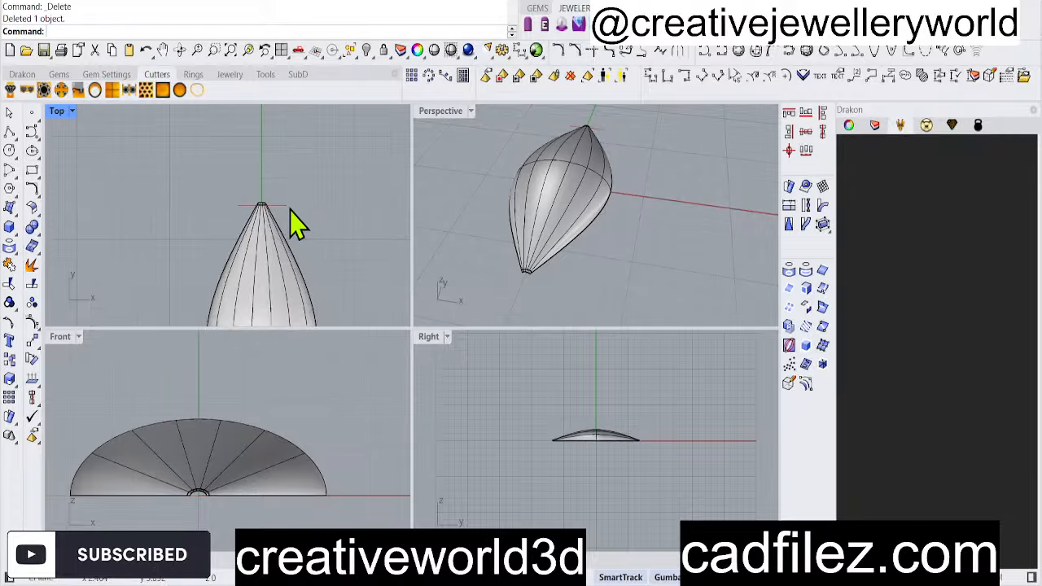
click(261, 205)
click(233, 217)
key(Delete)
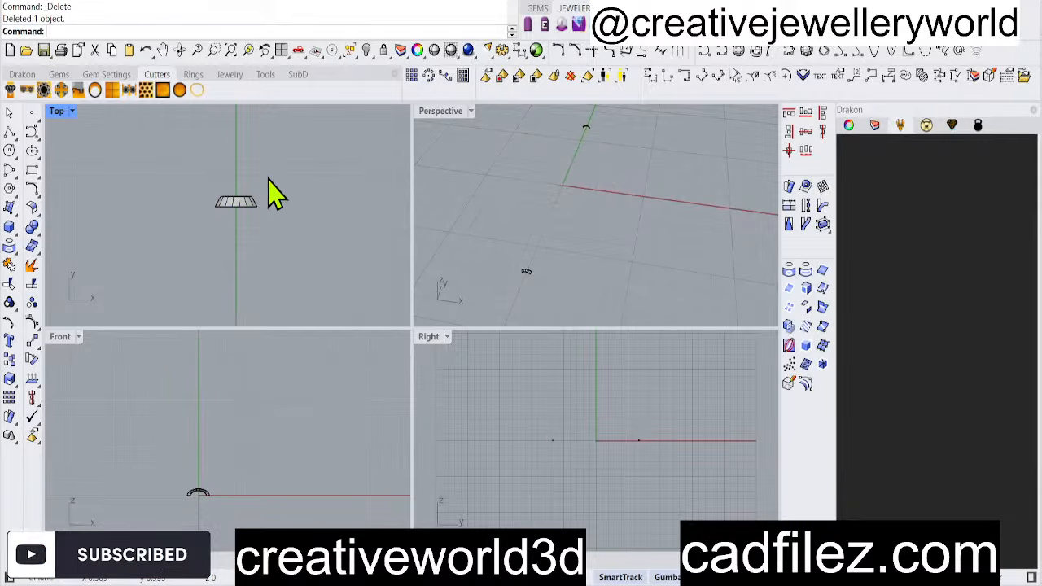
key(ctrl+z)
click(279, 203)
Delete the small split-off pieces at the leaf's upper and lower tips, keeping the main surface
scroll(256, 195, up, 6)
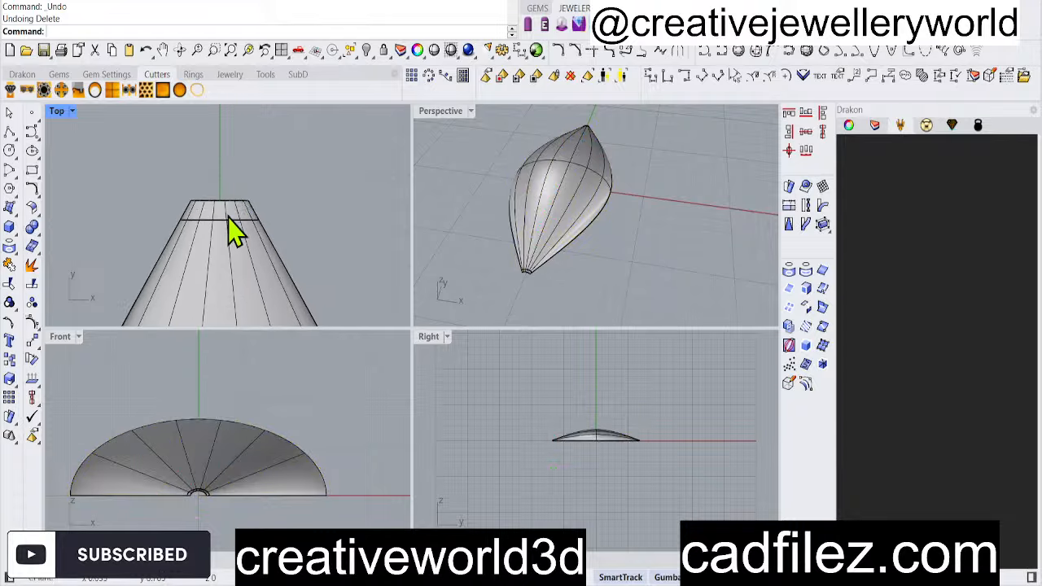
click(230, 217)
key(Delete)
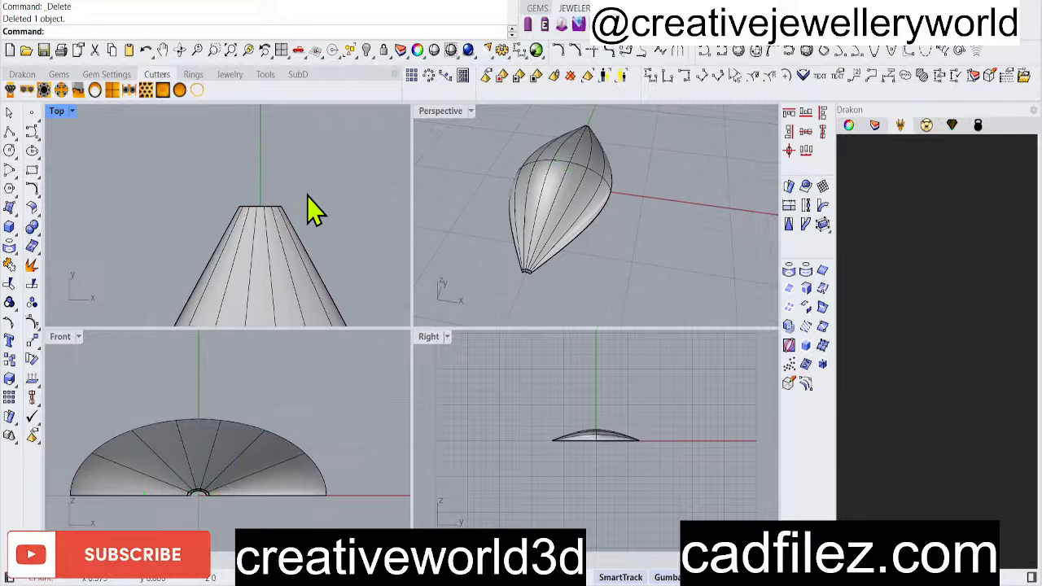
scroll(313, 213, down, 7)
scroll(317, 240, up, 10)
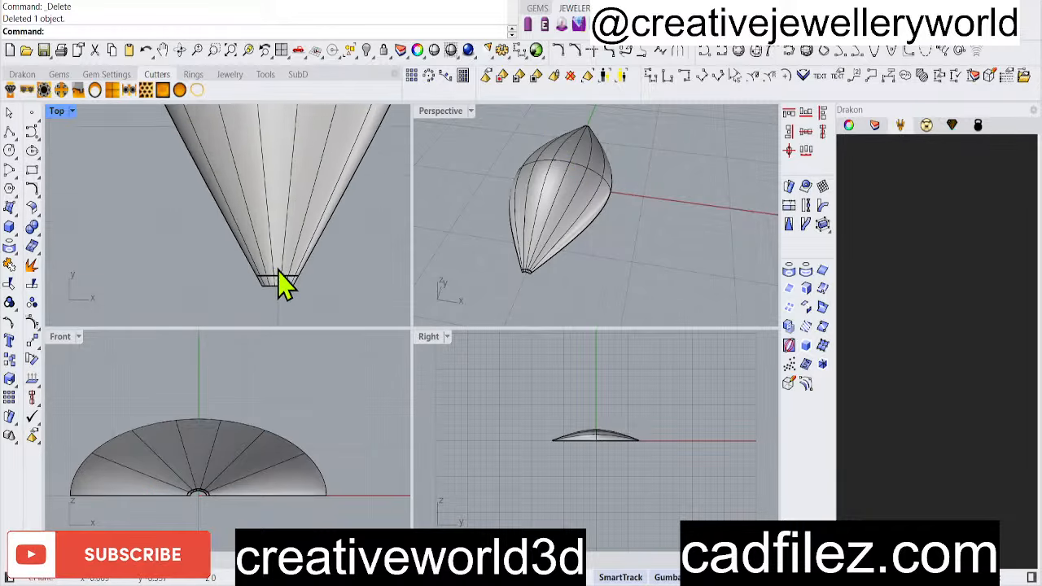
scroll(195, 313, down, 2)
right_drag(565, 309, 582, 281)
scroll(276, 268, down, 4)
scroll(281, 268, down, 3)
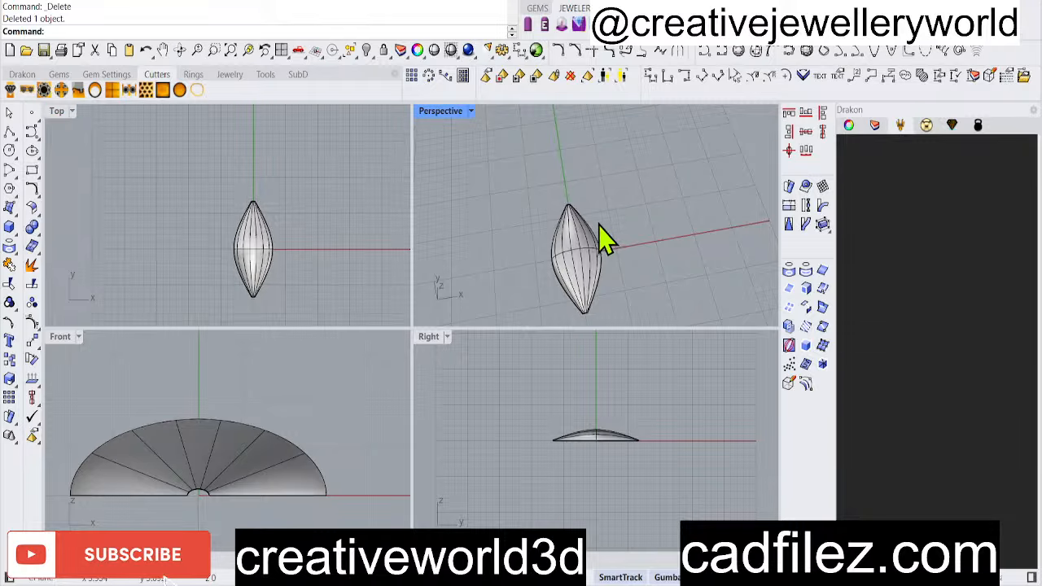
Examine the trimmed leaf surface from several angles, checking its cut tips and overall shape
scroll(570, 244, up, 5)
scroll(284, 269, up, 5)
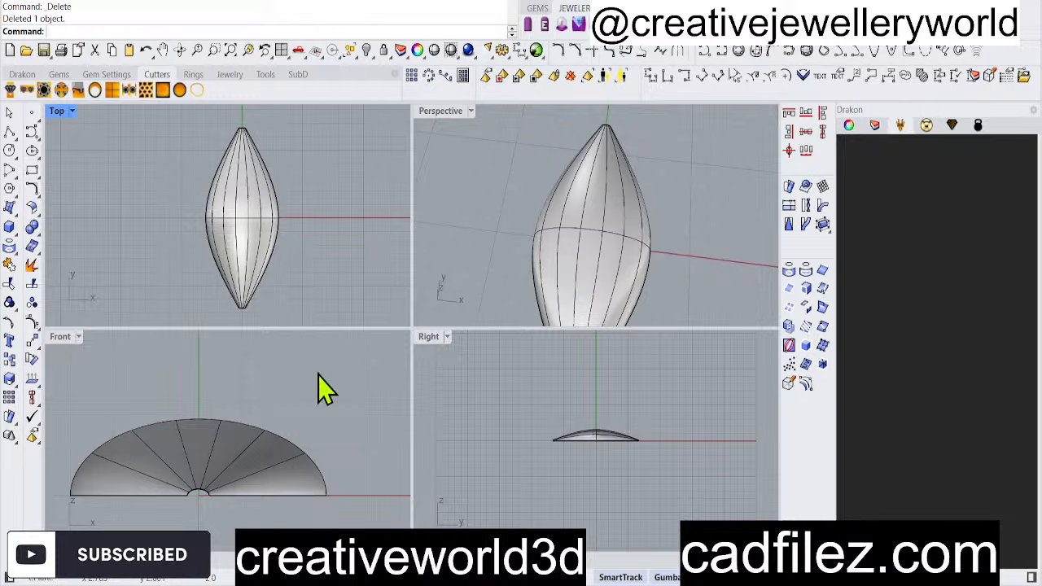
right_drag(559, 197, 702, 236)
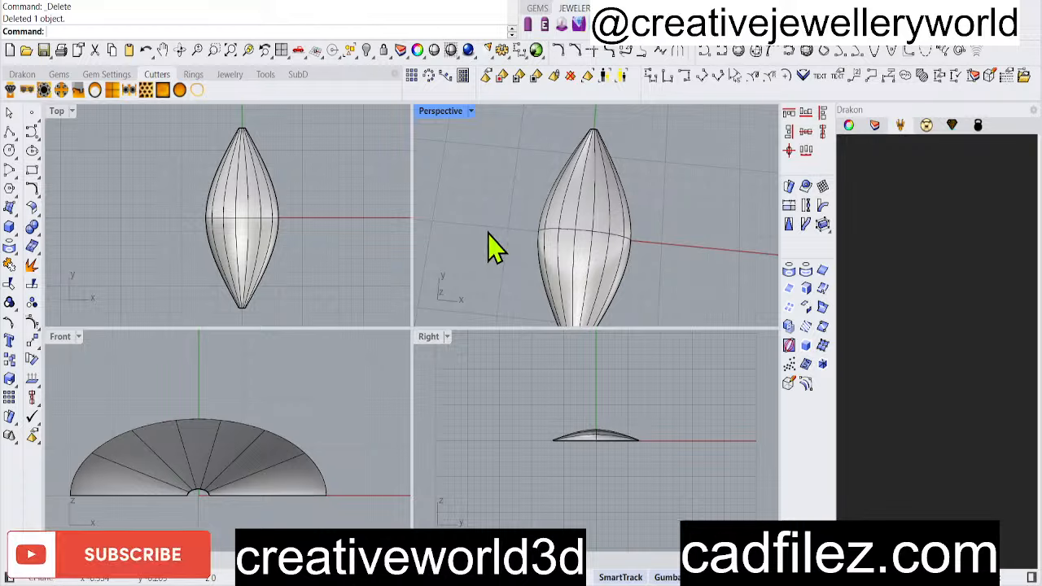
right_drag(579, 313, 628, 258)
right_drag(499, 246, 537, 252)
click(251, 460)
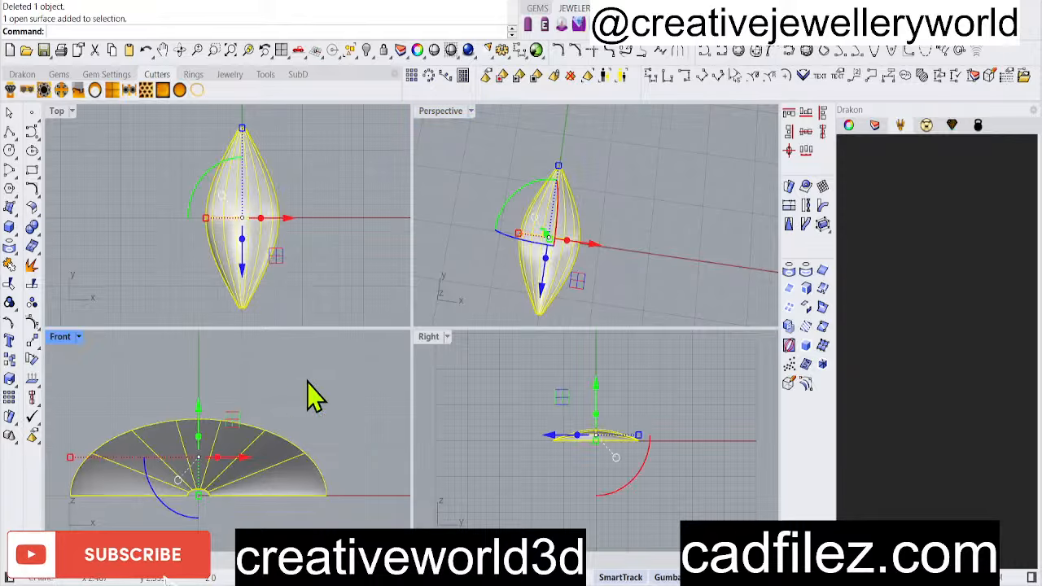
click(297, 283)
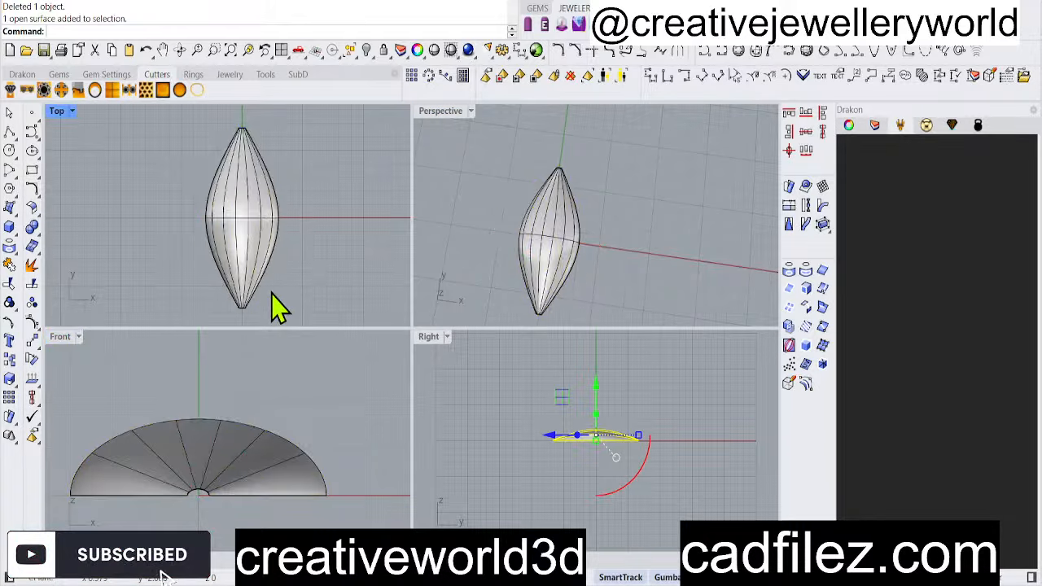
scroll(295, 249, up, 4)
right_drag(535, 251, 534, 245)
scroll(523, 305, up, 7)
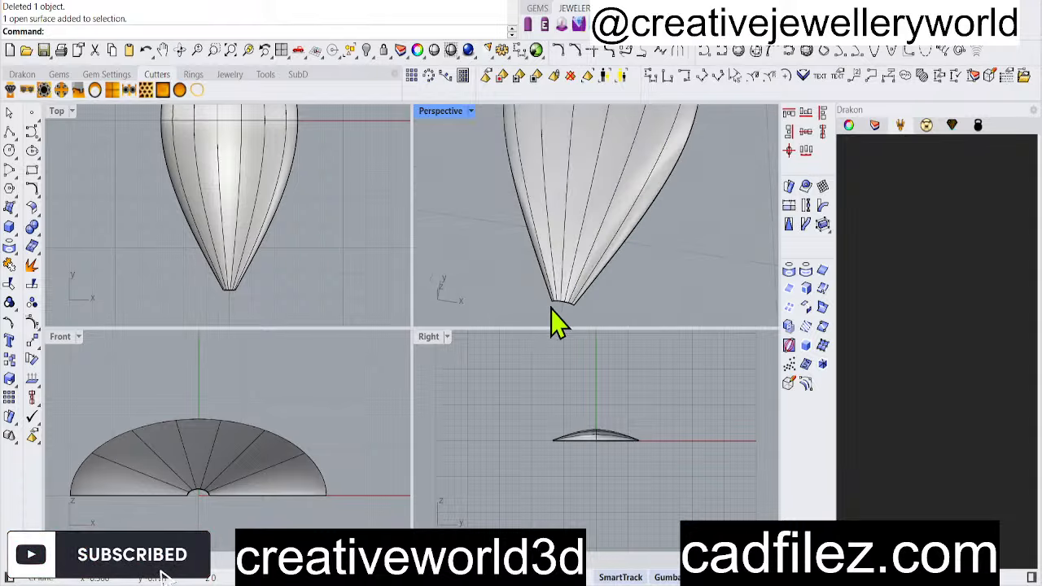
right_drag(569, 305, 595, 217)
scroll(556, 280, down, 4)
scroll(583, 271, down, 5)
right_drag(584, 270, 660, 269)
right_drag(603, 239, 637, 261)
click(562, 192)
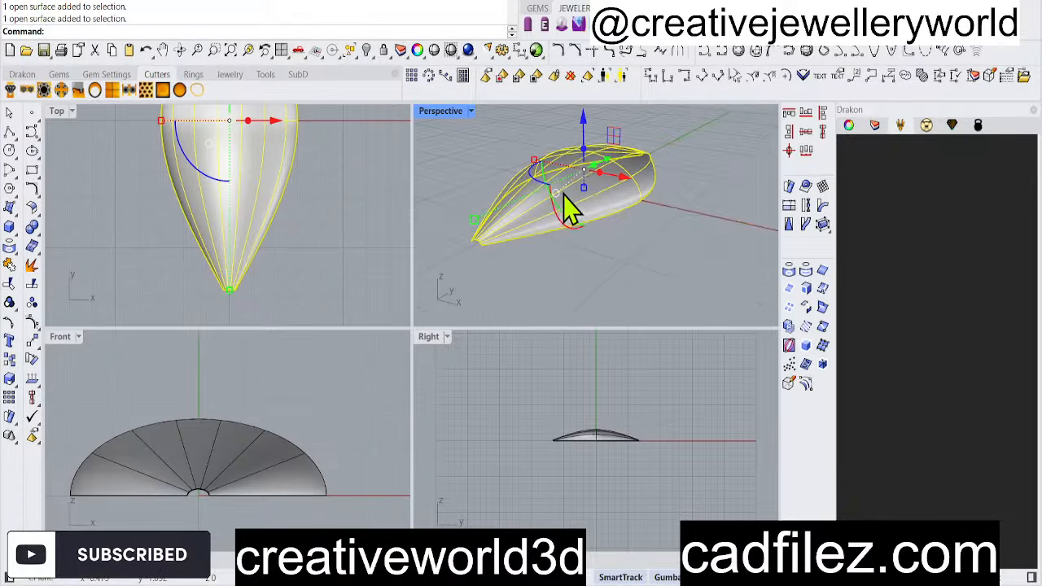
click(633, 224)
click(552, 223)
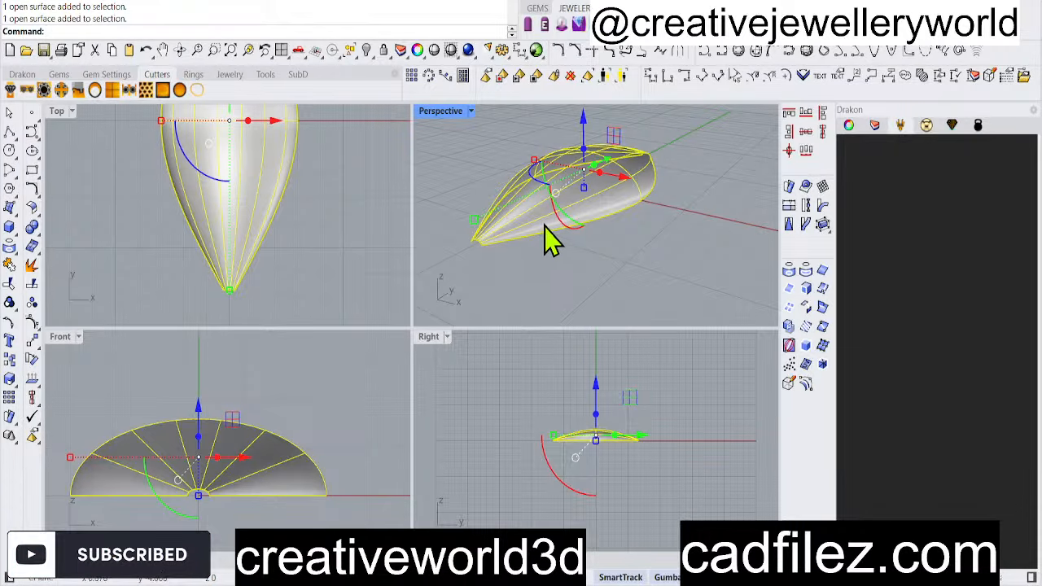
click(630, 260)
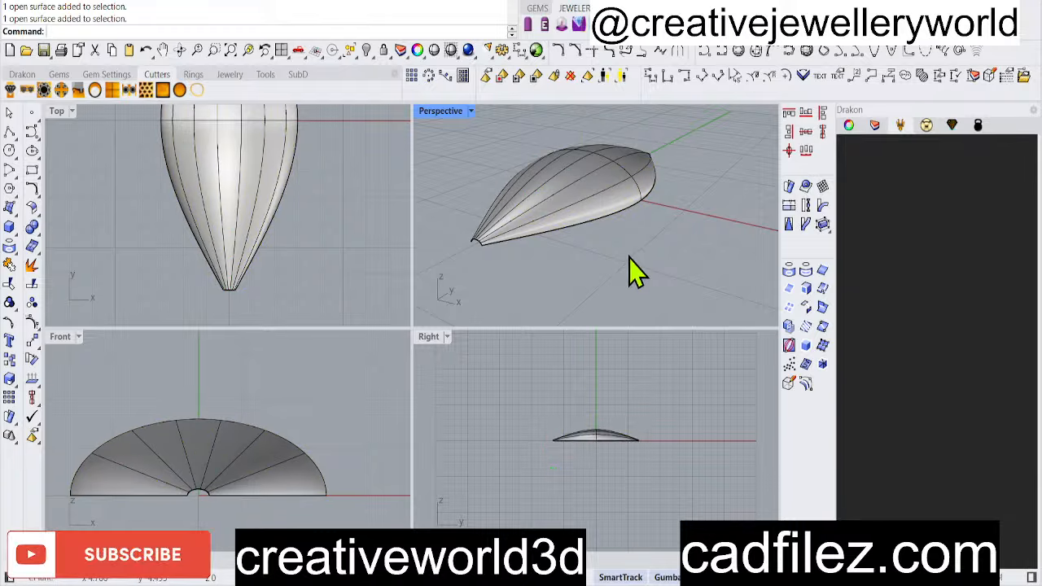
click(533, 221)
click(586, 268)
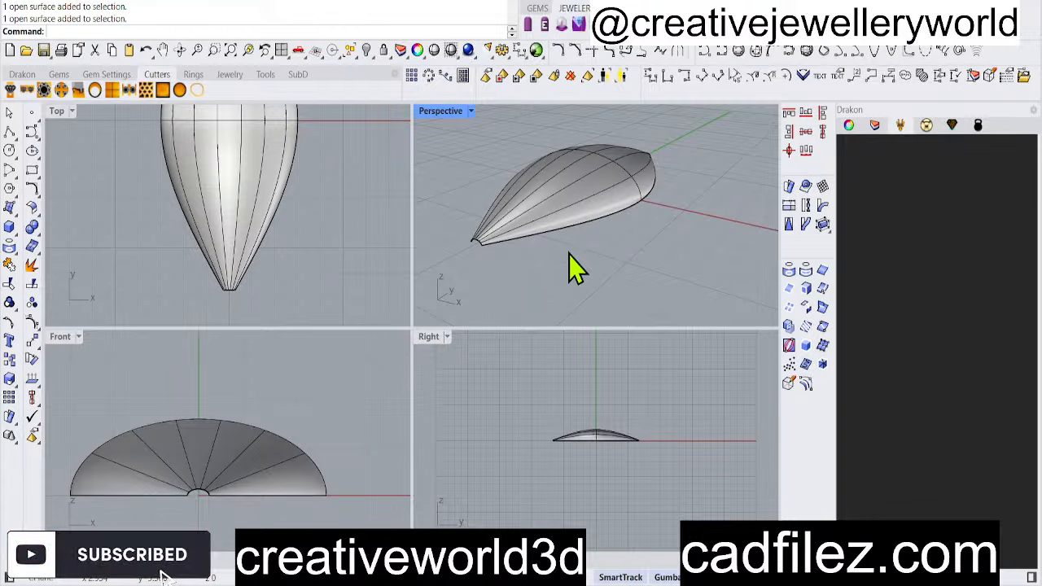
In the enlarged Perspective view, loft a base surface between the two long bottom edges on one half of the leaf's open underside
right_drag(595, 263, 461, 149)
double_click(442, 112)
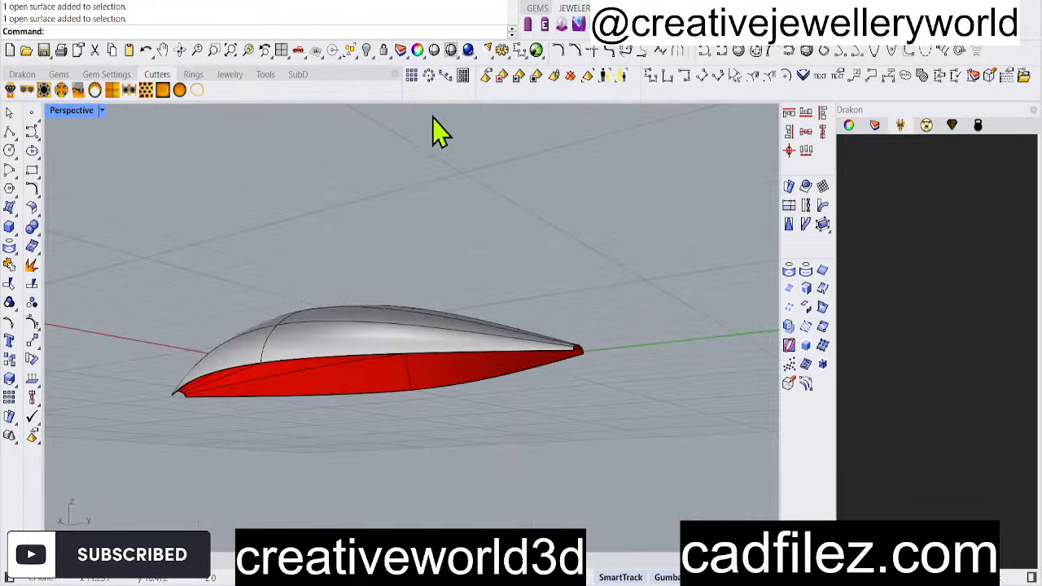
scroll(483, 315, up, 5)
right_drag(601, 387, 471, 363)
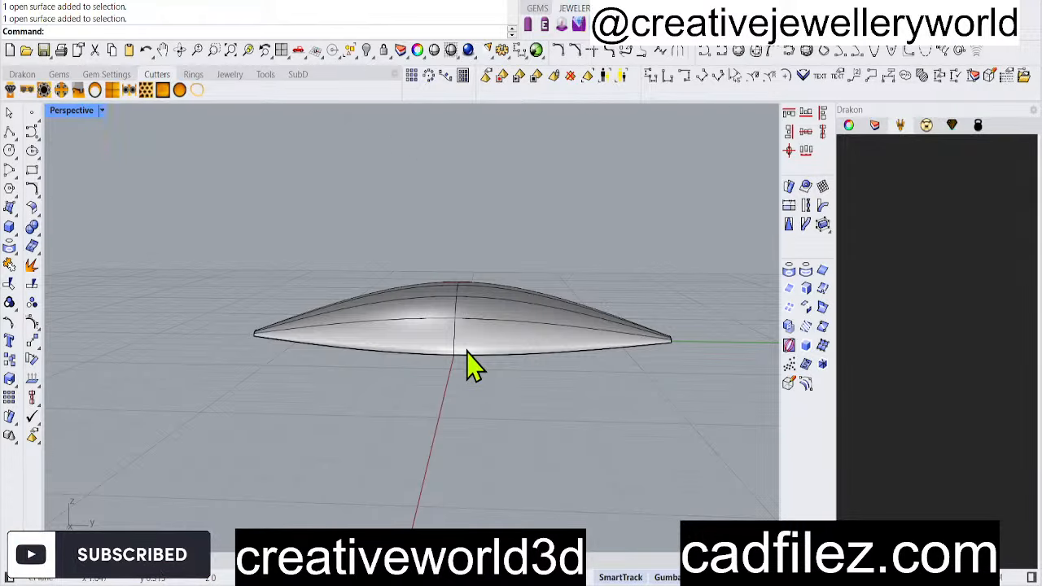
text(lo)
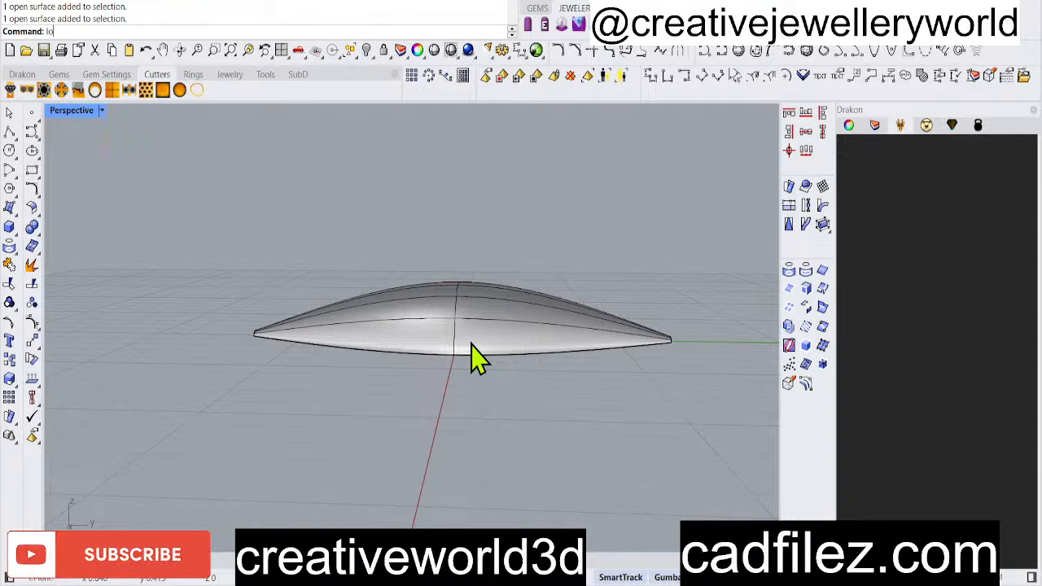
key(Return)
right_drag(483, 358, 482, 323)
scroll(482, 322, up, 5)
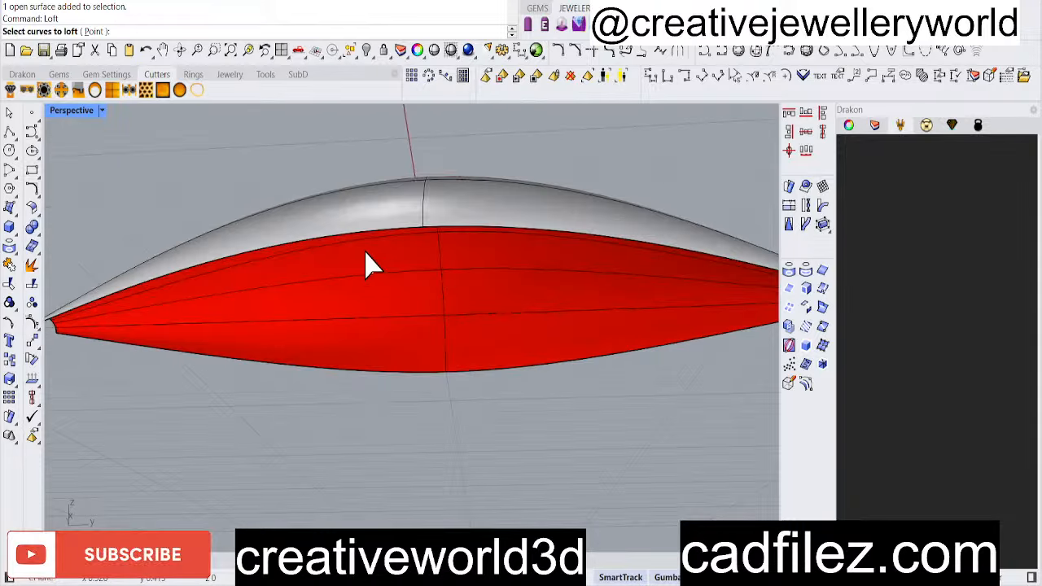
click(346, 241)
click(397, 368)
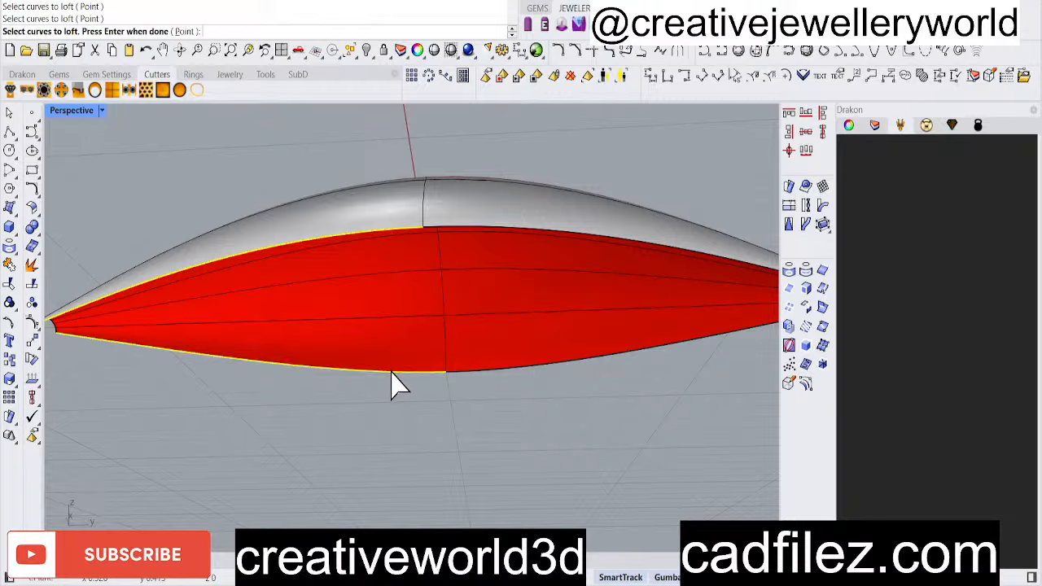
key(Return)
Loft a second base surface between the two bottom edges on the remaining half of the leaf's underside
key(Return)
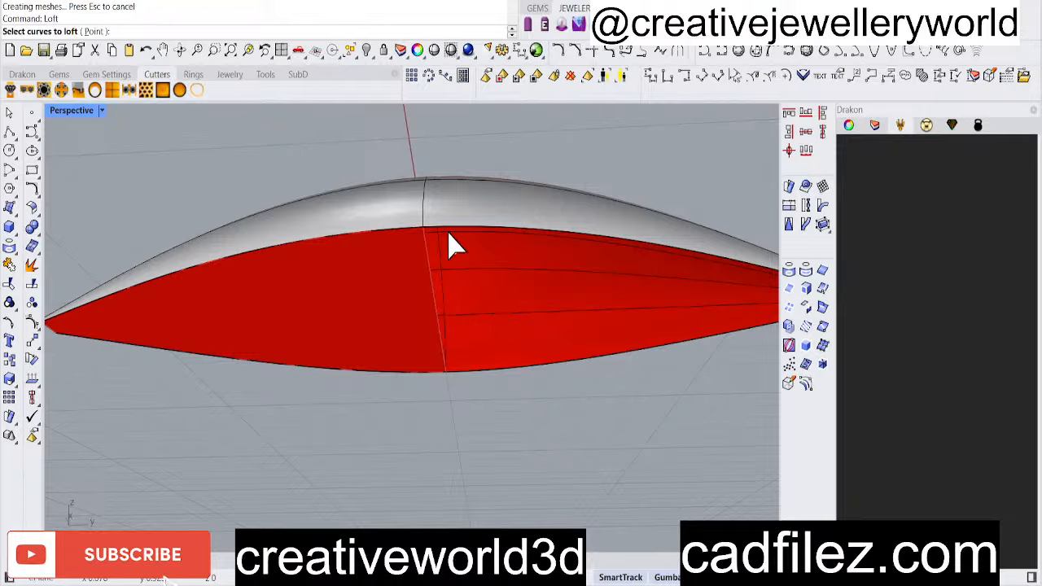
click(452, 236)
click(472, 367)
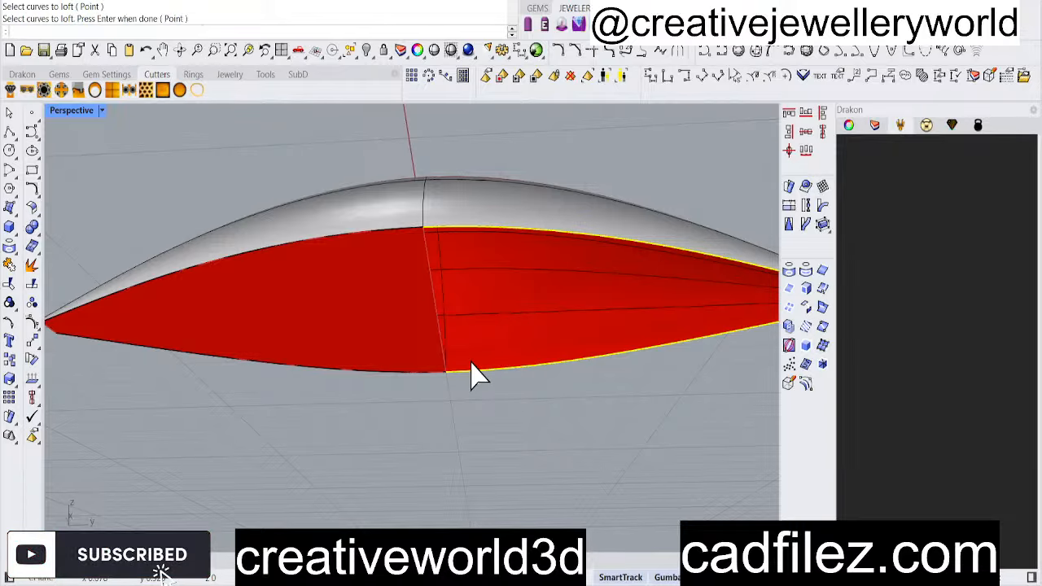
key(Return)
Merge the two lofted base halves into a single surface with MergeSrf
click(426, 318)
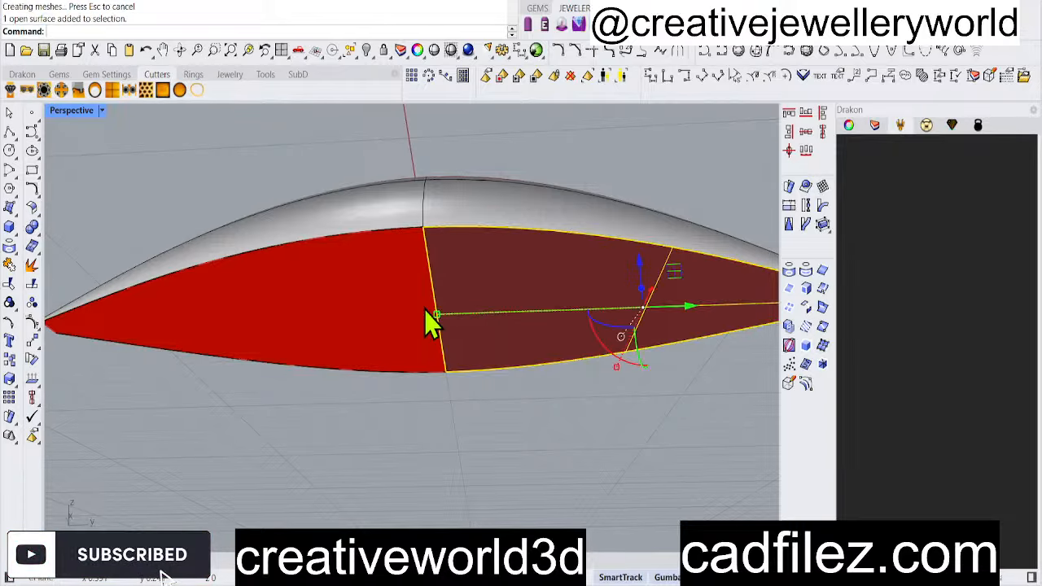
click(360, 310)
text(Merg)
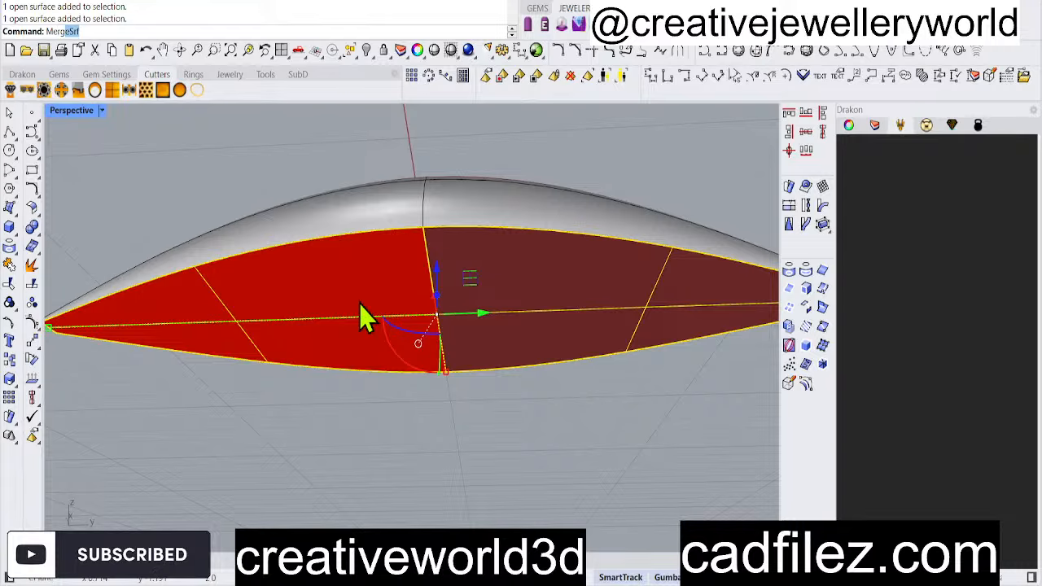
text(eSrf)
key(Return)
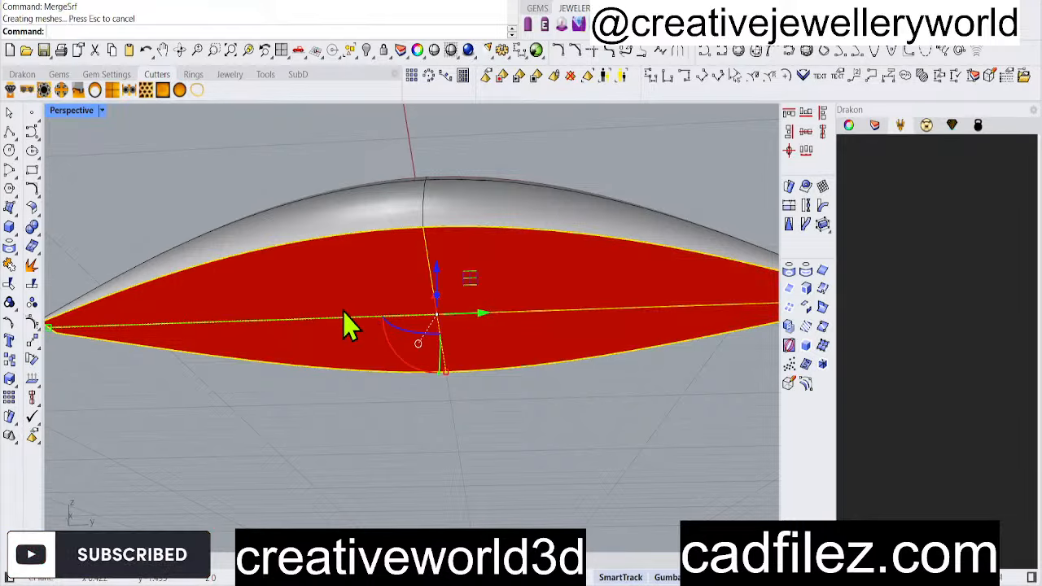
click(425, 349)
Join the merged base surface with the domed leaf surface
right_drag(426, 349, 463, 305)
scroll(467, 271, up, 4)
scroll(447, 300, down, 6)
scroll(446, 354, up, 7)
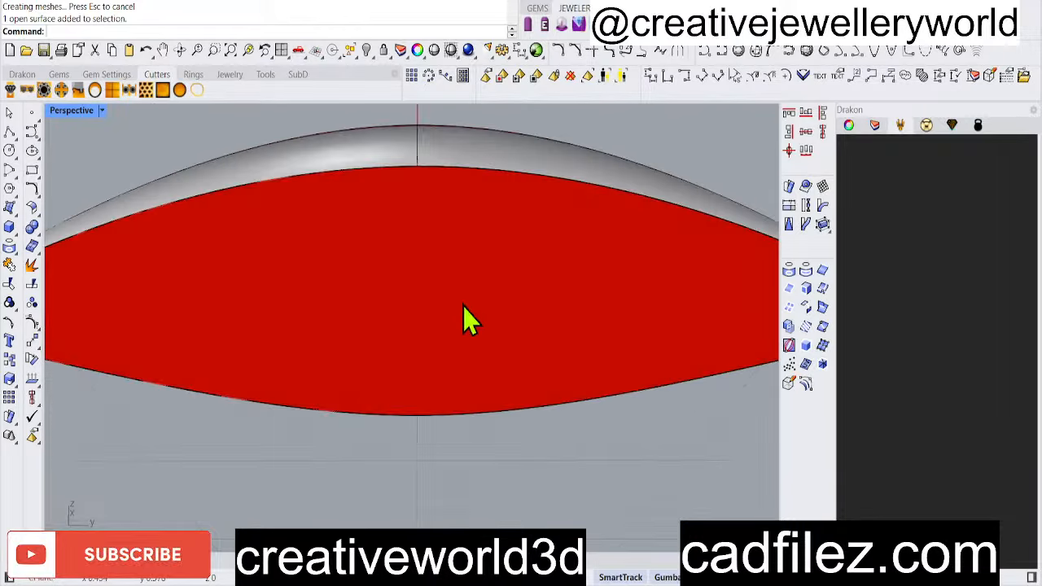
click(290, 307)
scroll(380, 217, down, 6)
right_drag(381, 215, 380, 294)
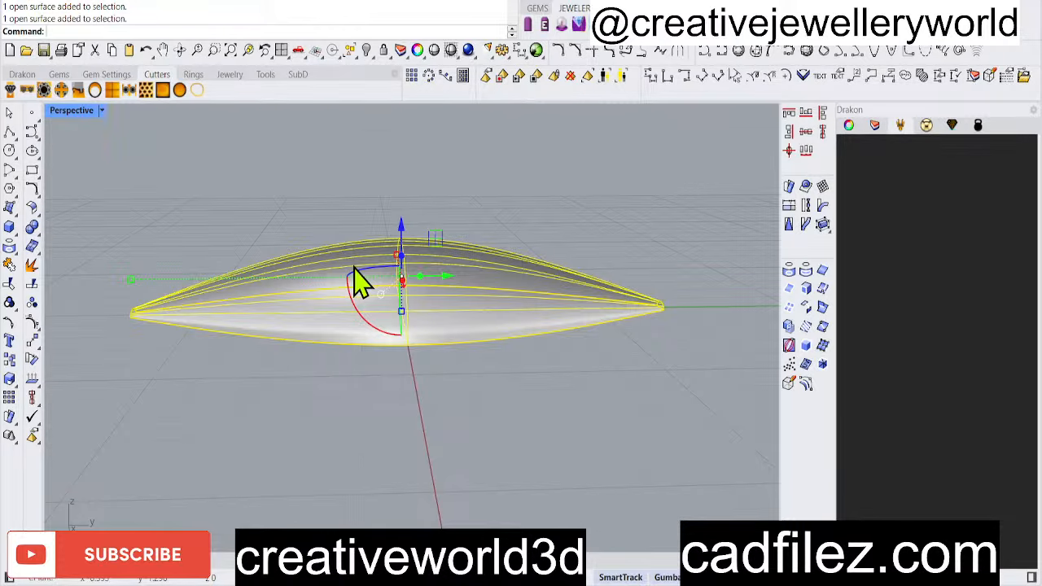
key(Return)
right_drag(348, 293, 374, 420)
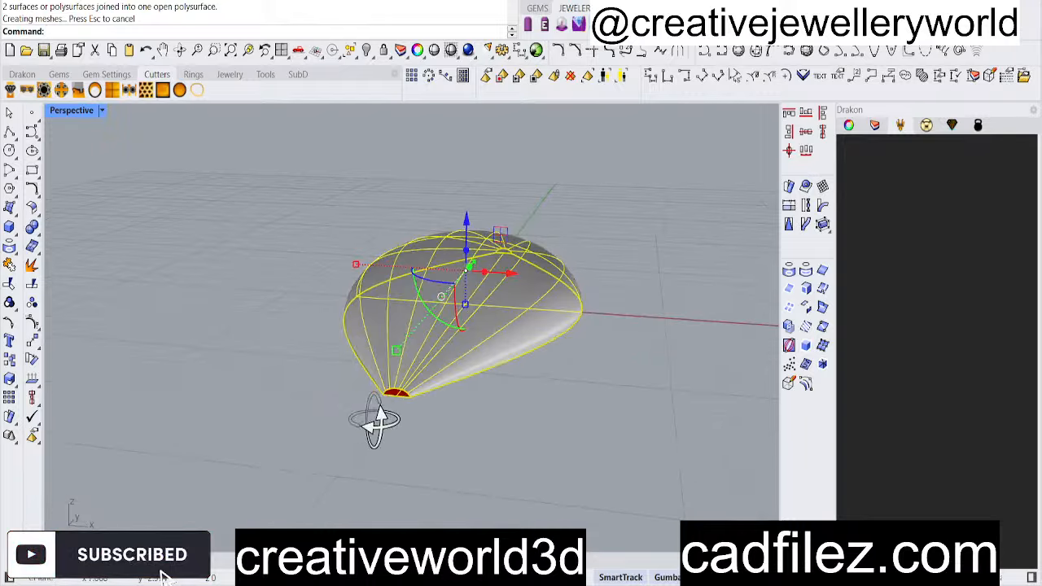
Examine the joined leaf from several angles, including its open tips, and check its object type in the properties
scroll(398, 392, up, 5)
right_drag(543, 394, 518, 423)
click(526, 443)
click(378, 327)
scroll(394, 323, down, 3)
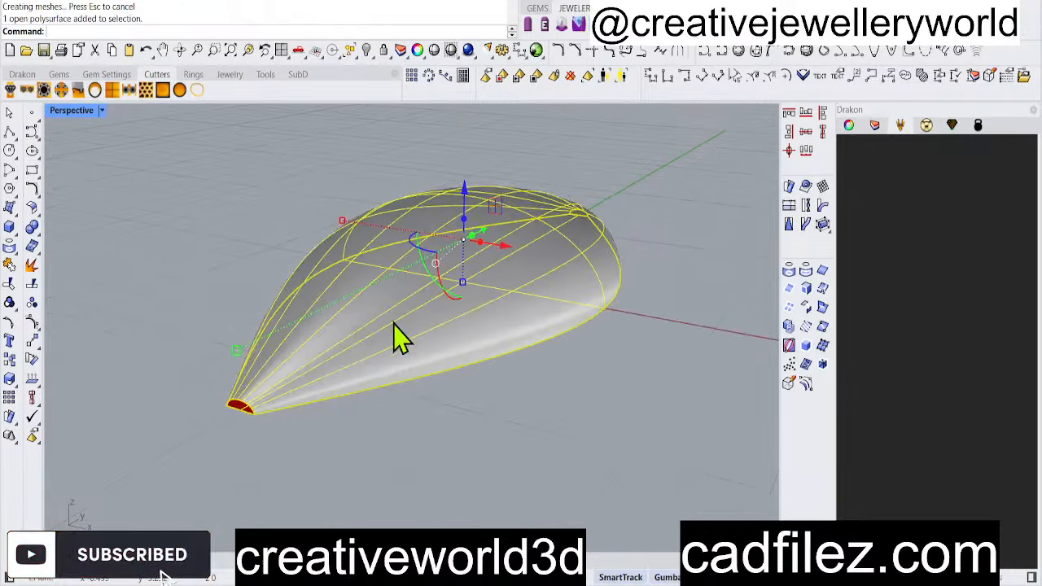
right_drag(398, 338, 476, 377)
scroll(191, 122, down, 2)
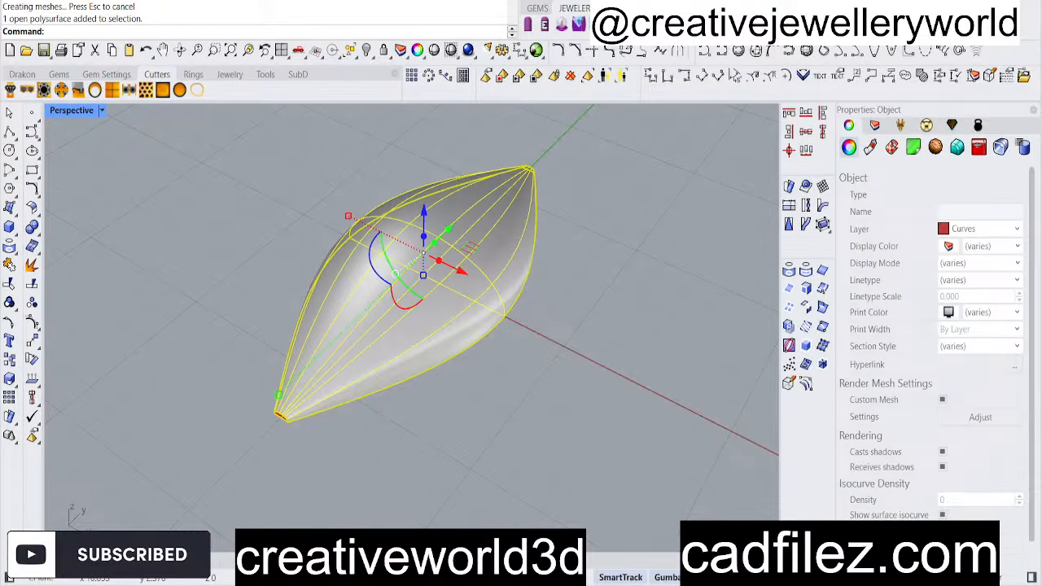
key(Escape)
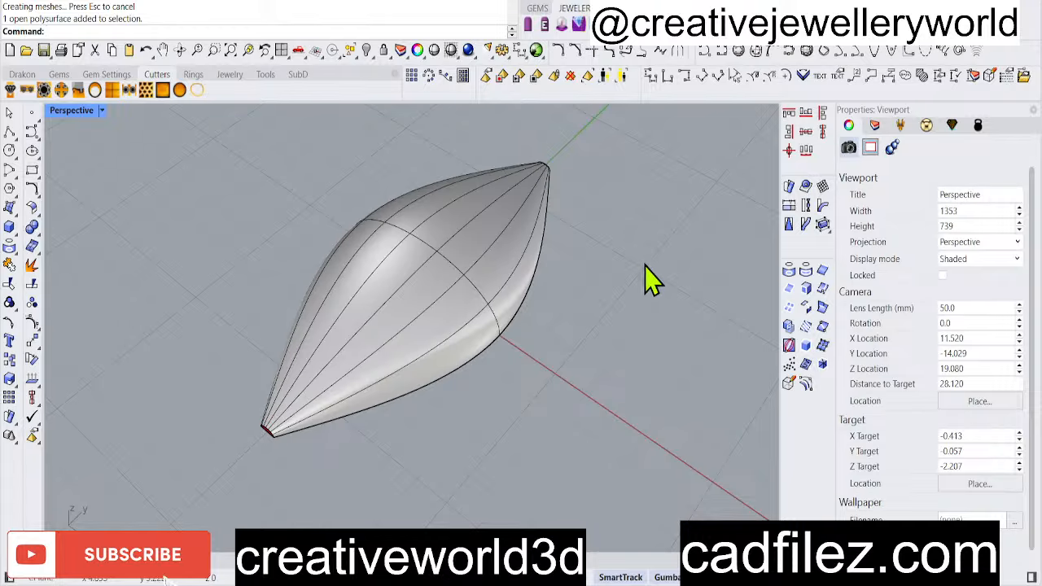
click(443, 275)
click(444, 275)
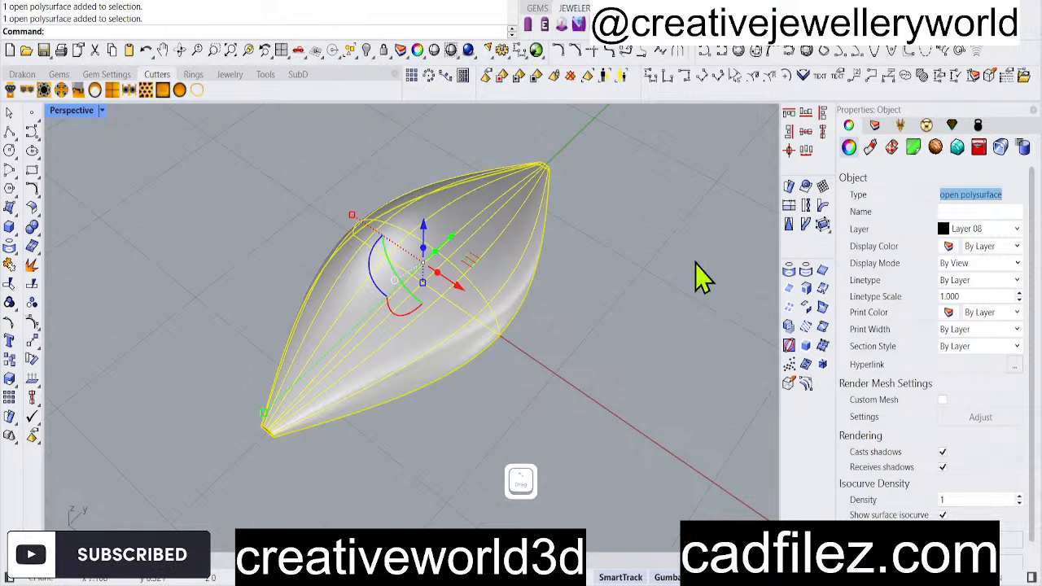
Close the open tips of the joined leaf polysurface with Cap
click(557, 334)
click(402, 309)
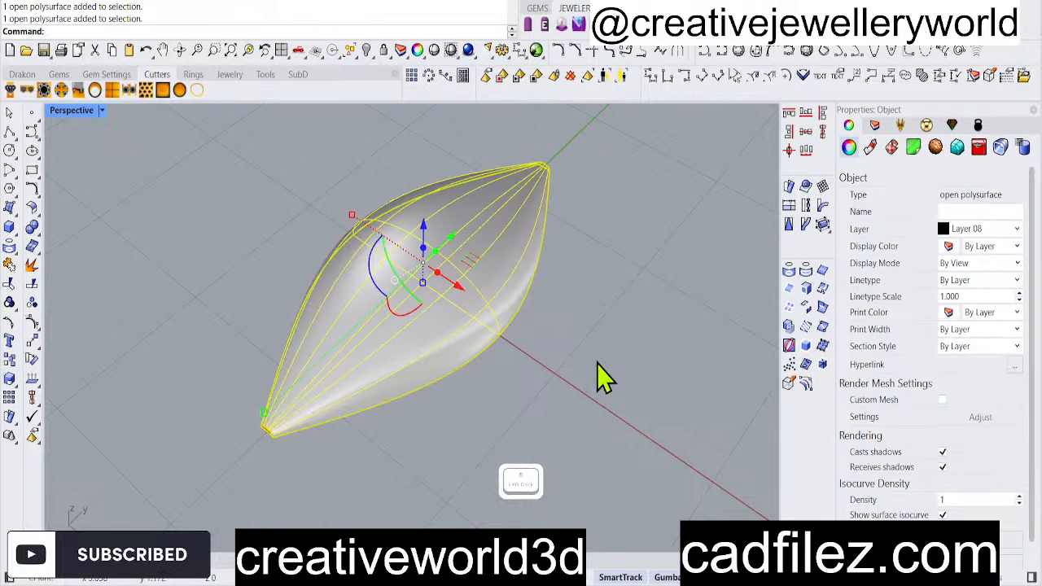
text(cap)
key(Return)
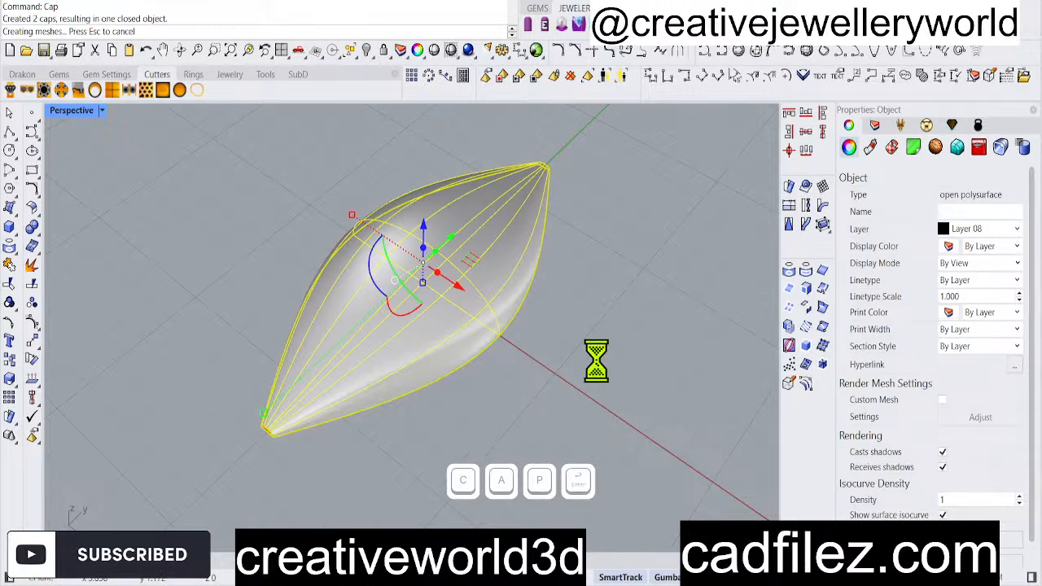
Check the capped leaf's object type in its properties
click(420, 386)
right_drag(420, 386, 409, 232)
click(409, 244)
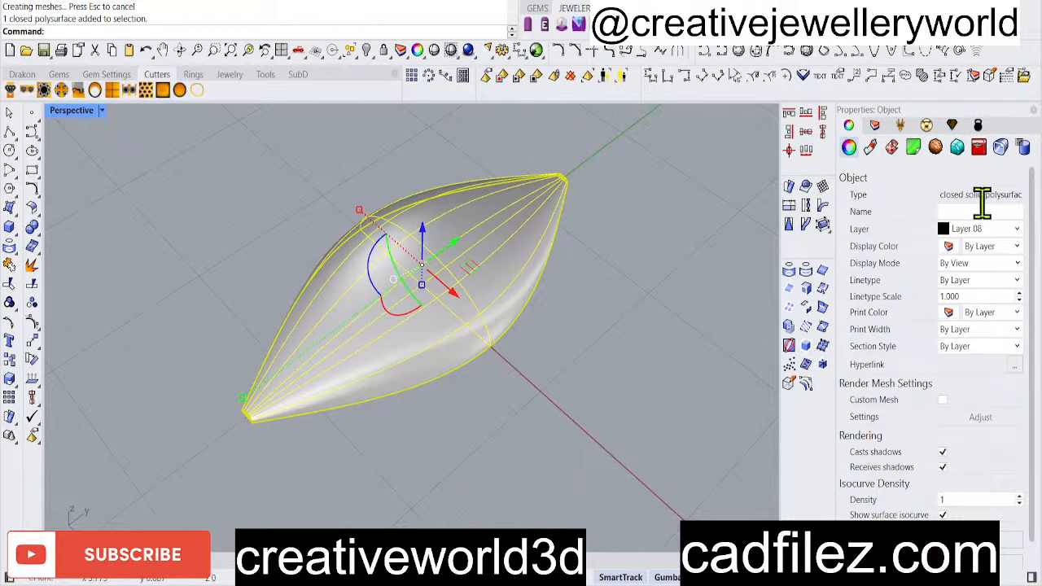
click(705, 337)
right_drag(453, 337, 492, 368)
click(492, 367)
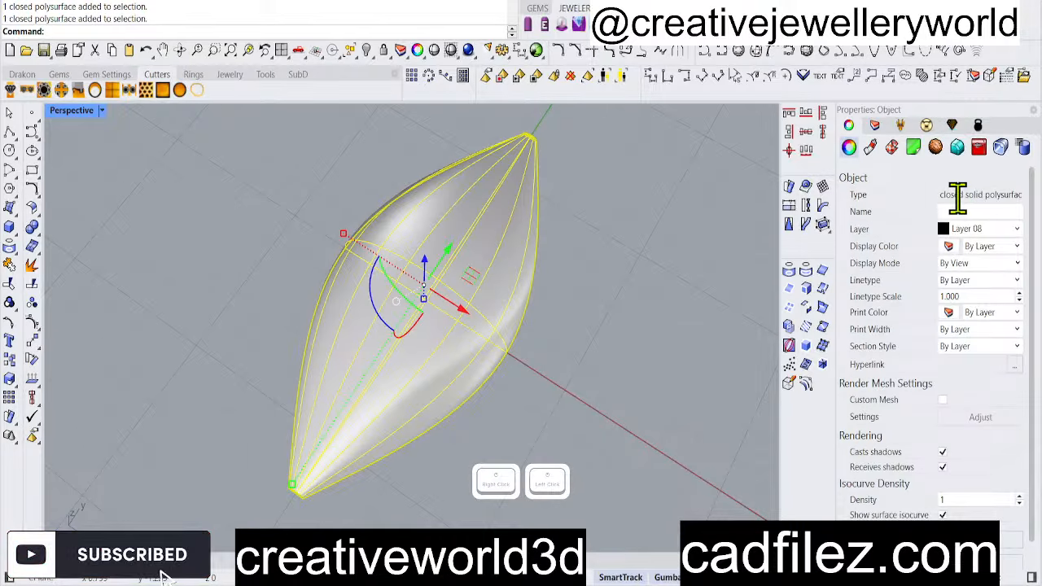
click(627, 337)
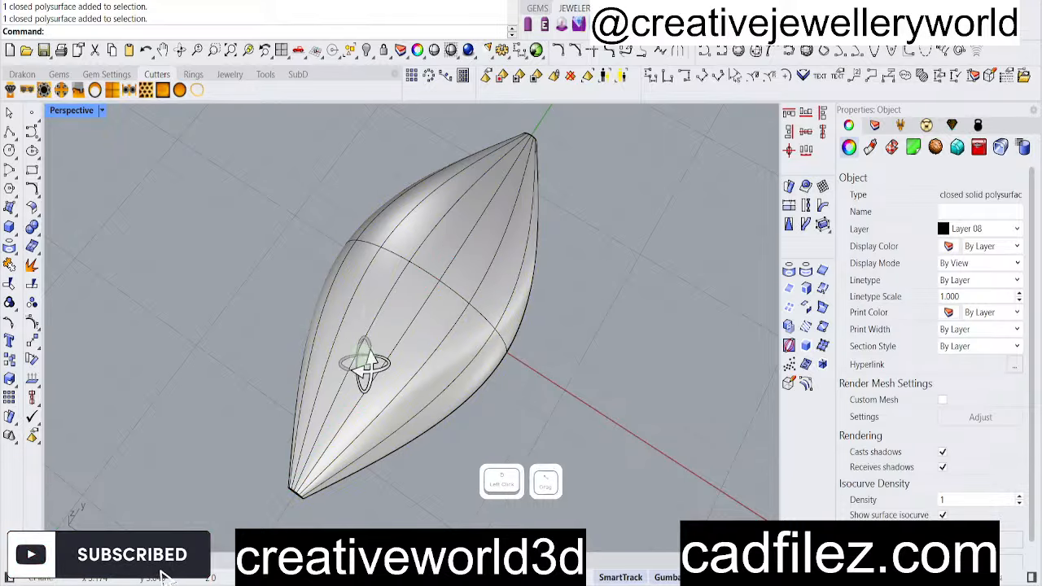
Examine the capped leaf's overall shape and both tips from several angles in the Perspective view
right_drag(361, 495, 426, 336)
scroll(440, 312, down, 5)
scroll(415, 318, up, 4)
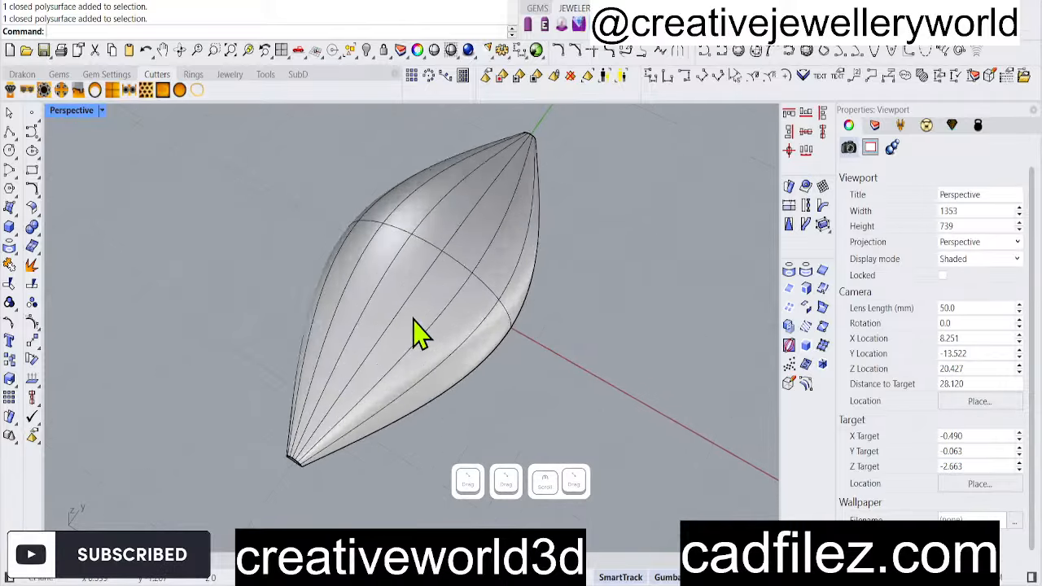
scroll(415, 318, down, 4)
right_drag(496, 313, 460, 283)
click(459, 282)
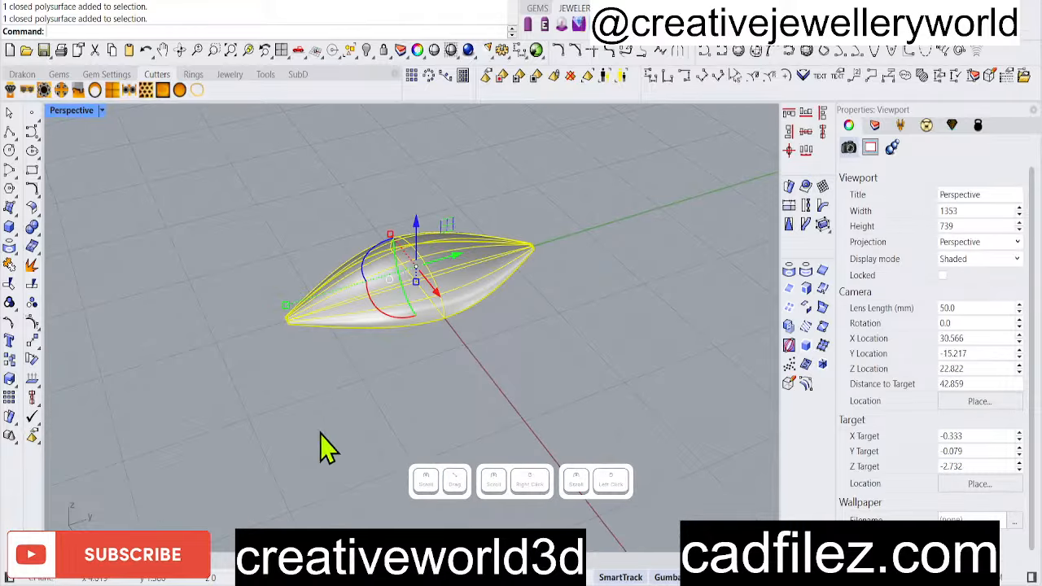
click(437, 396)
right_drag(437, 396, 567, 431)
click(622, 343)
right_drag(488, 308, 507, 319)
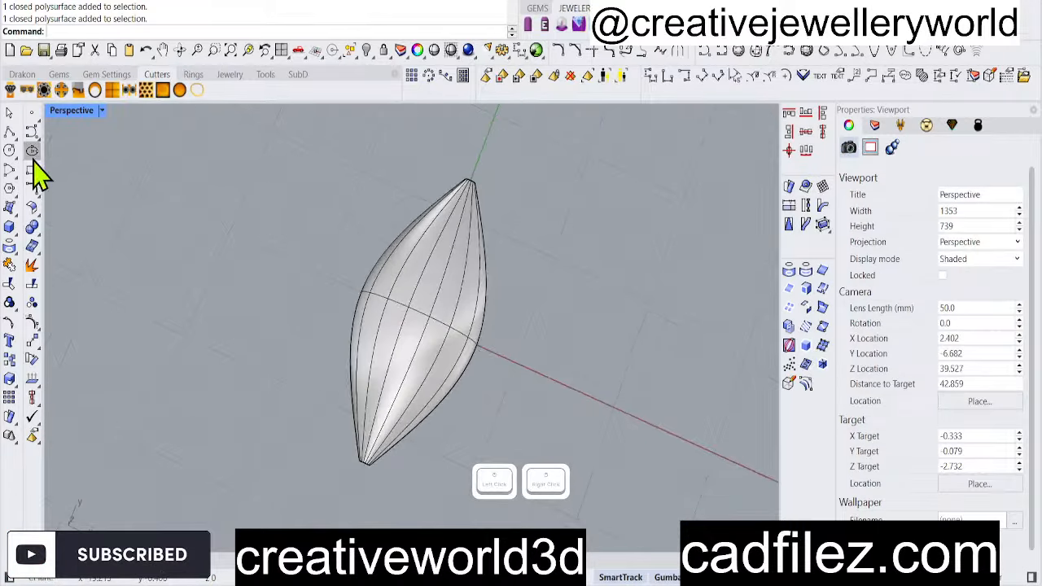
Return from the enlarged Perspective view to the four-viewport layout with the whole leaf shown in the Top view
double_click(70, 111)
scroll(252, 277, down, 6)
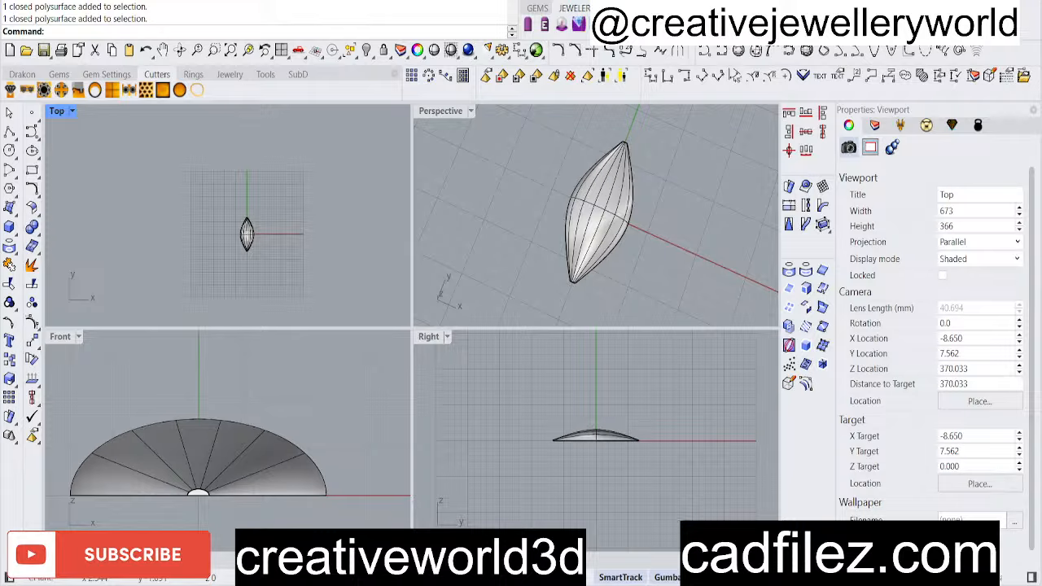
scroll(252, 235, up, 1)
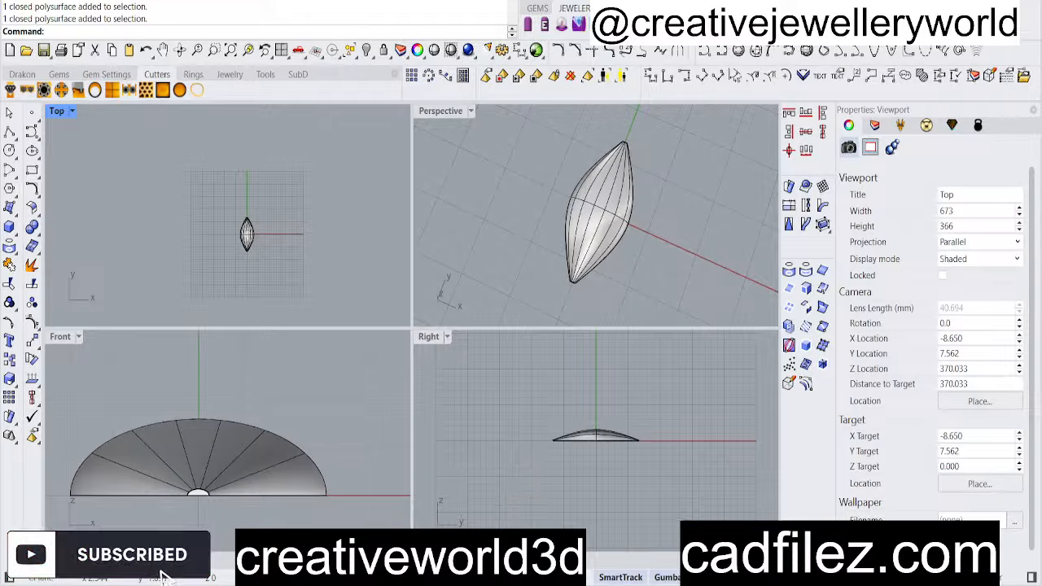
click(252, 238)
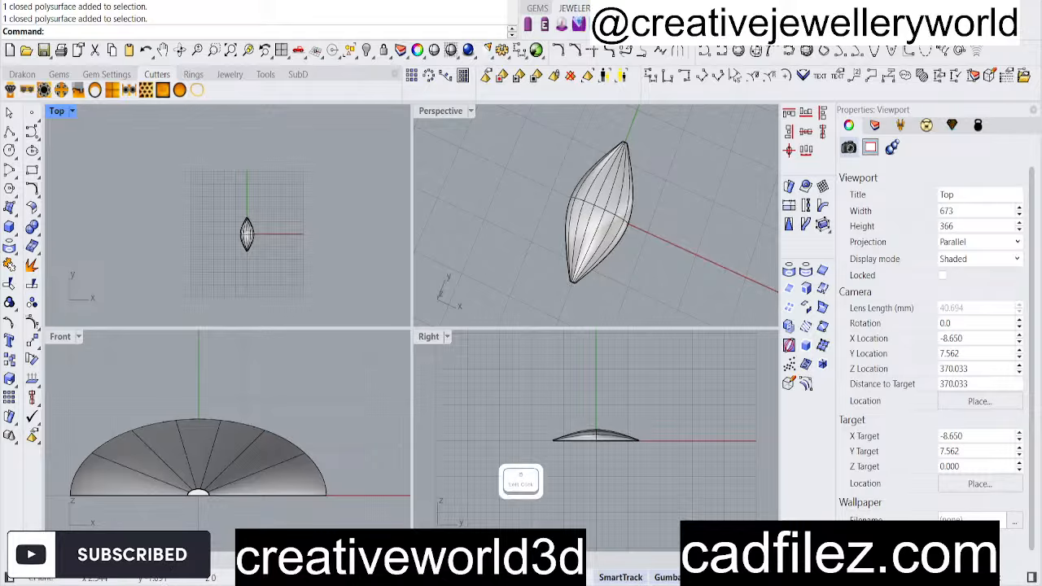
text(if)
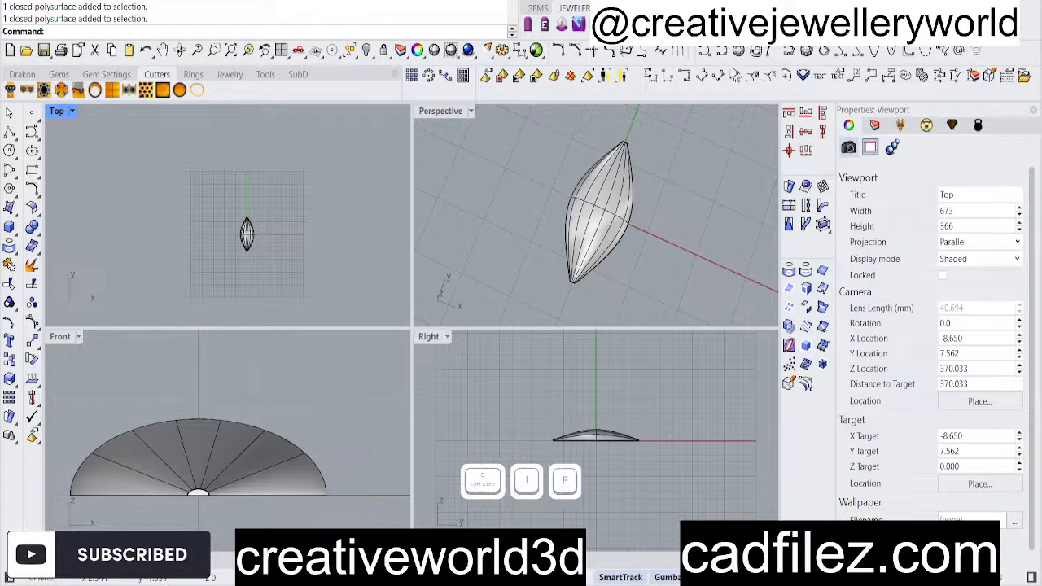
text( u have an)
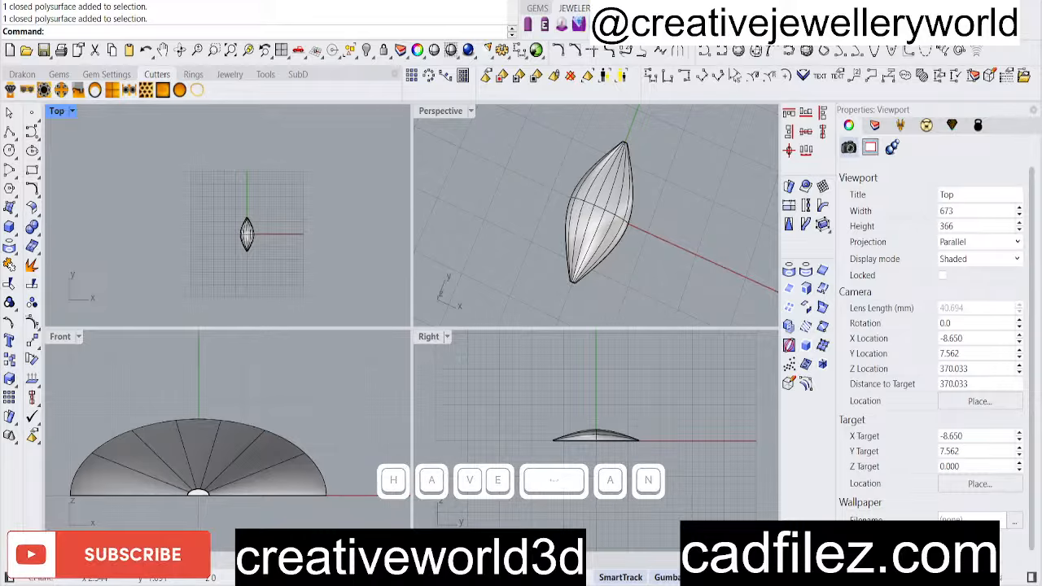
text(y douts)
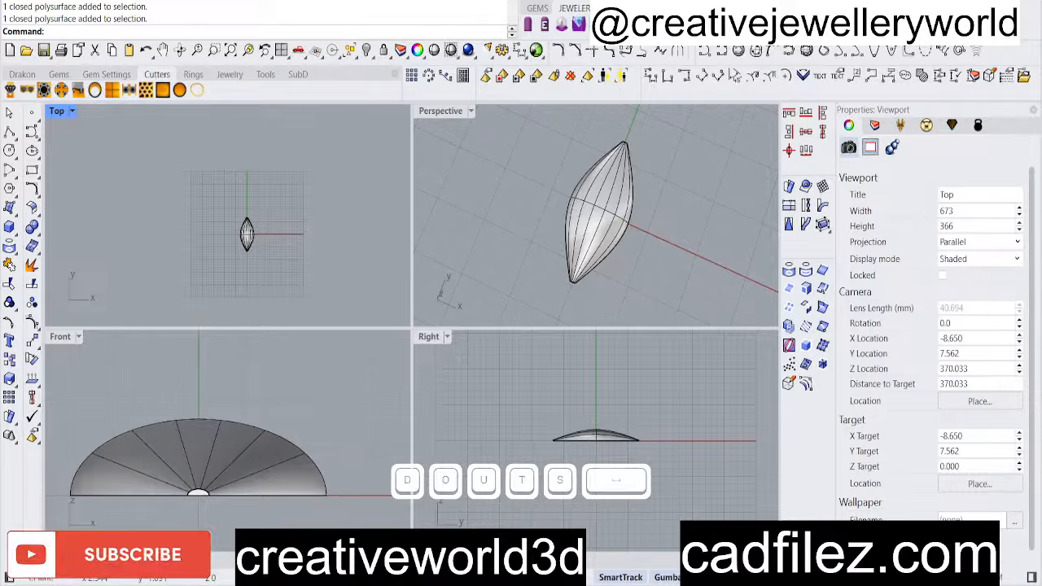
key(BackSpace)
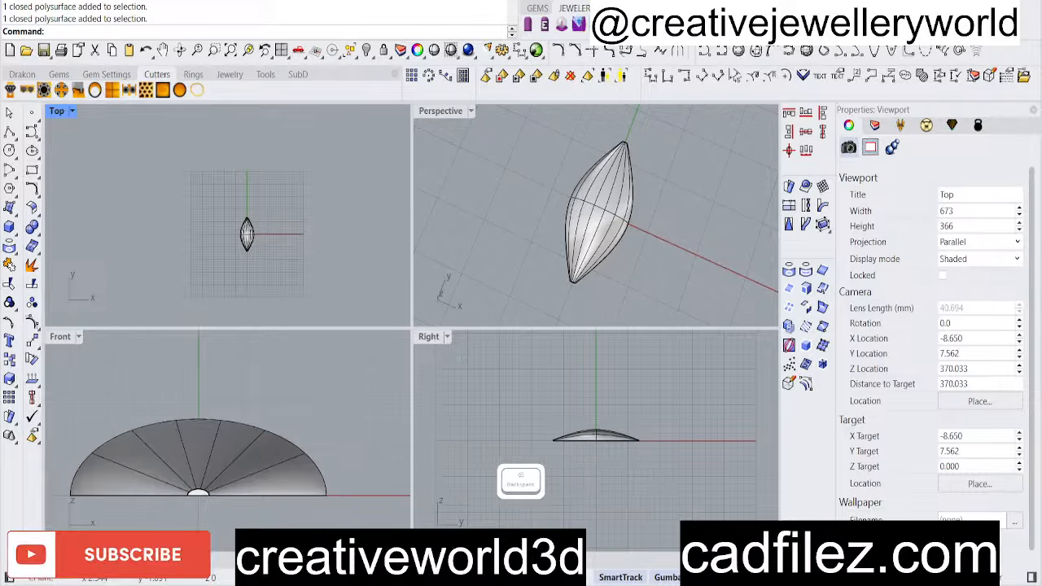
text(ubts reach)
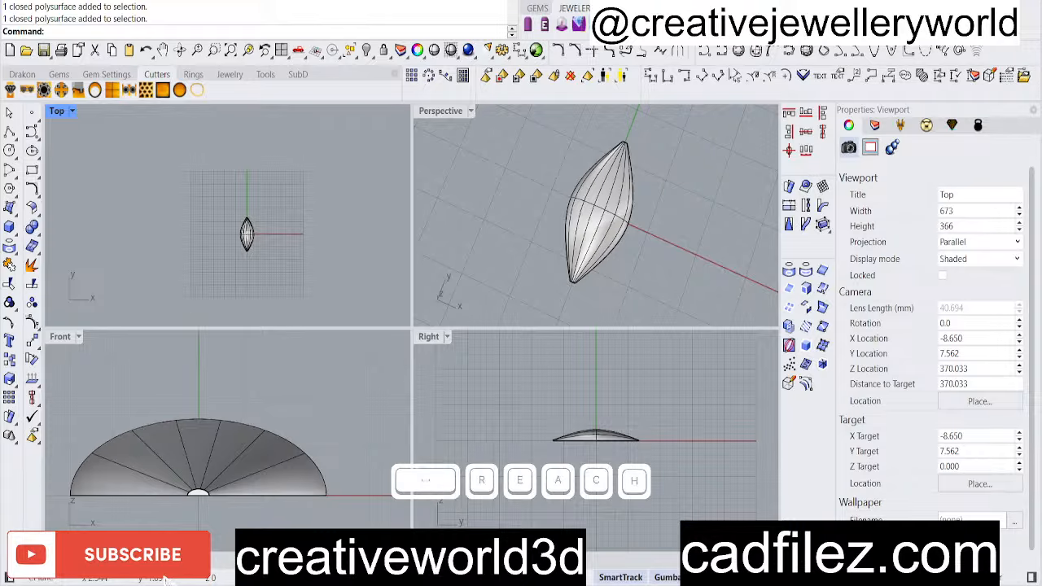
text( me in chat )
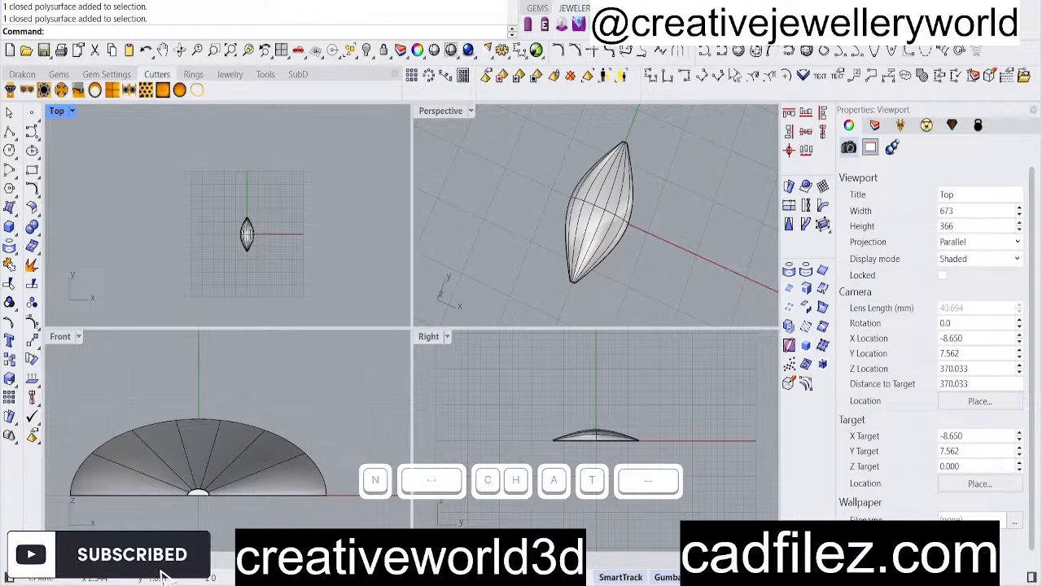
text(or come)
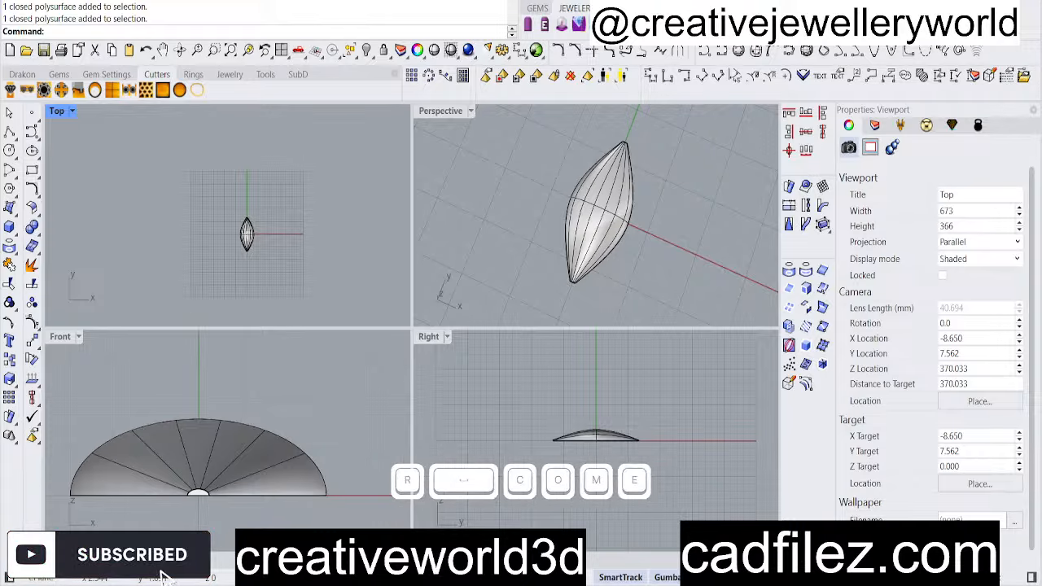
text(nts se)
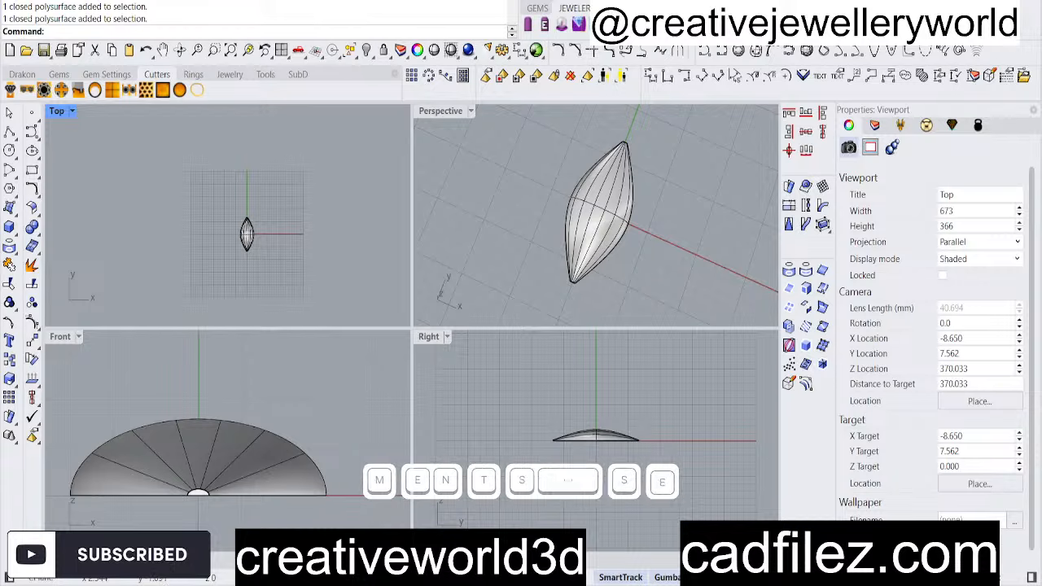
text(ction)
key(Return)
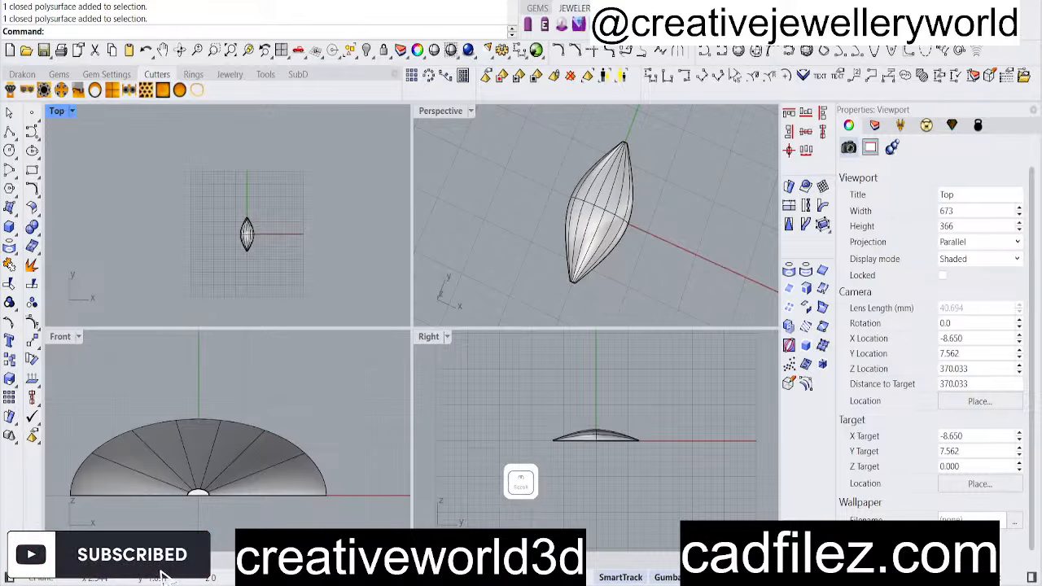
click(120, 423)
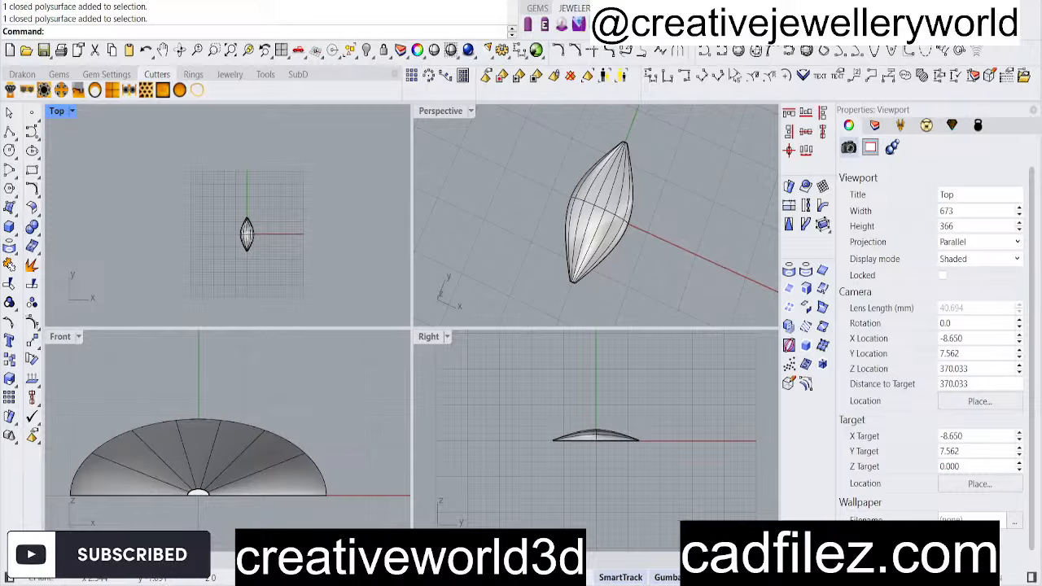
click(160, 361)
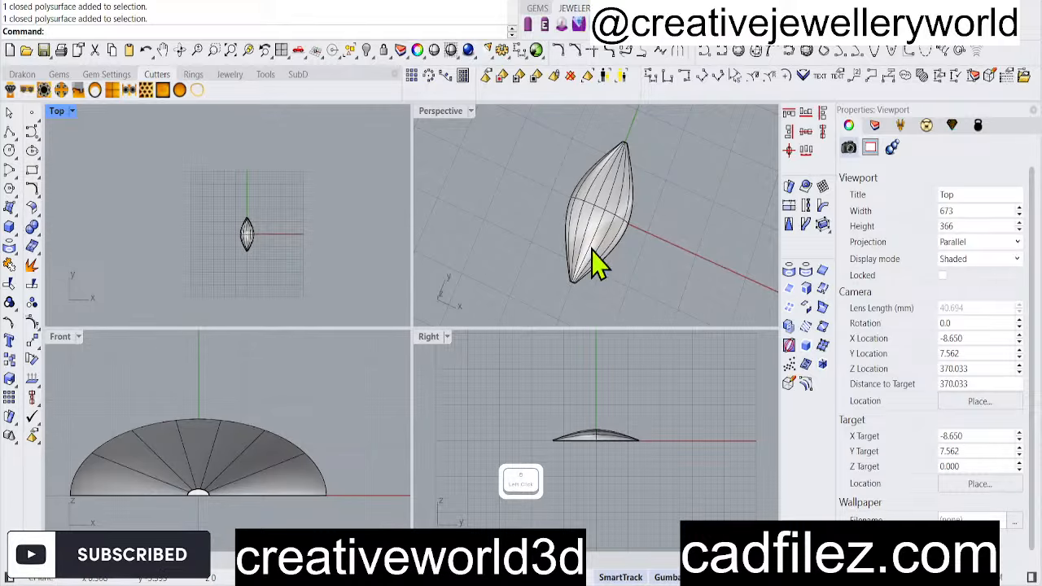
Extract the U-direction isocurve running lengthwise along the middle of the leaf's domed top, placed through the midpoint of the tip's arc
right_drag(594, 264, 558, 233)
scroll(621, 219, up, 2)
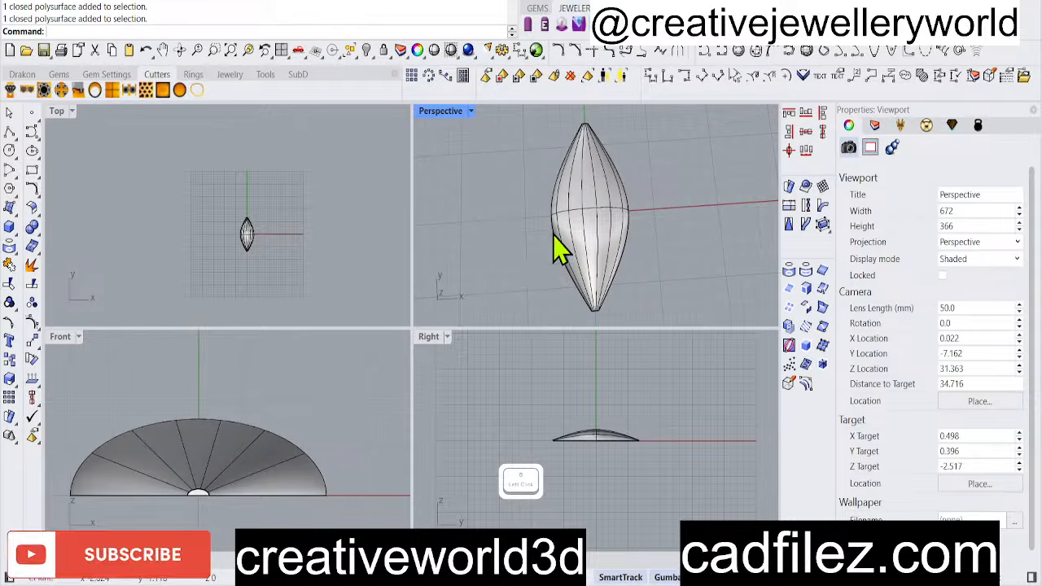
right_drag(557, 251, 592, 236)
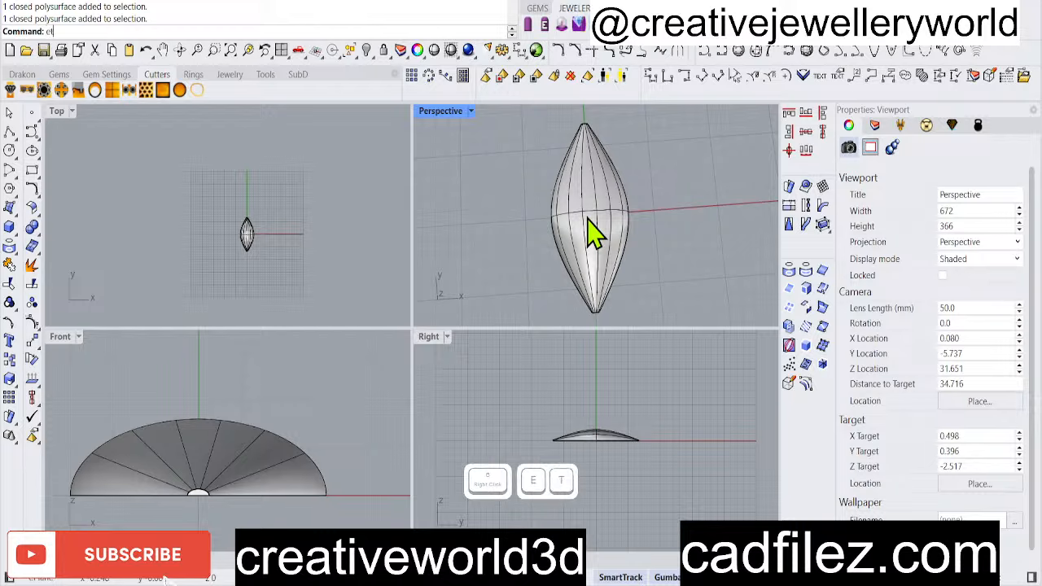
key(Return)
scroll(590, 236, up, 3)
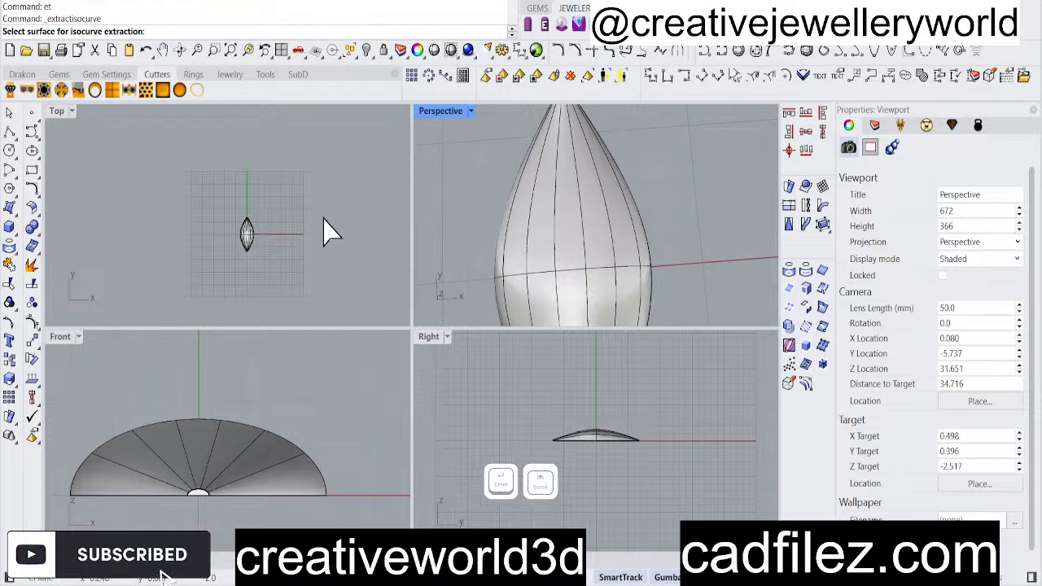
scroll(254, 244, up, 6)
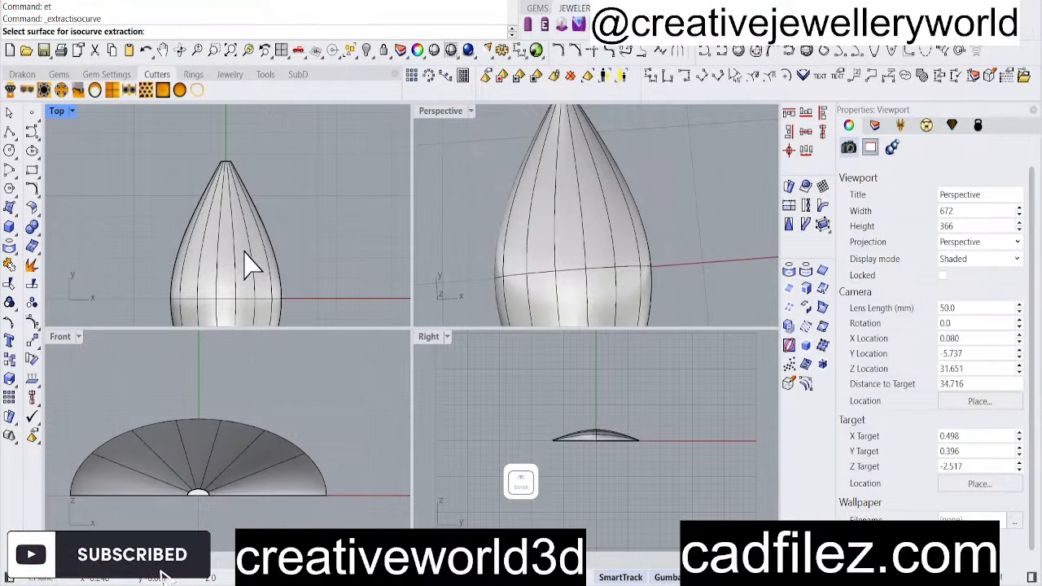
click(207, 269)
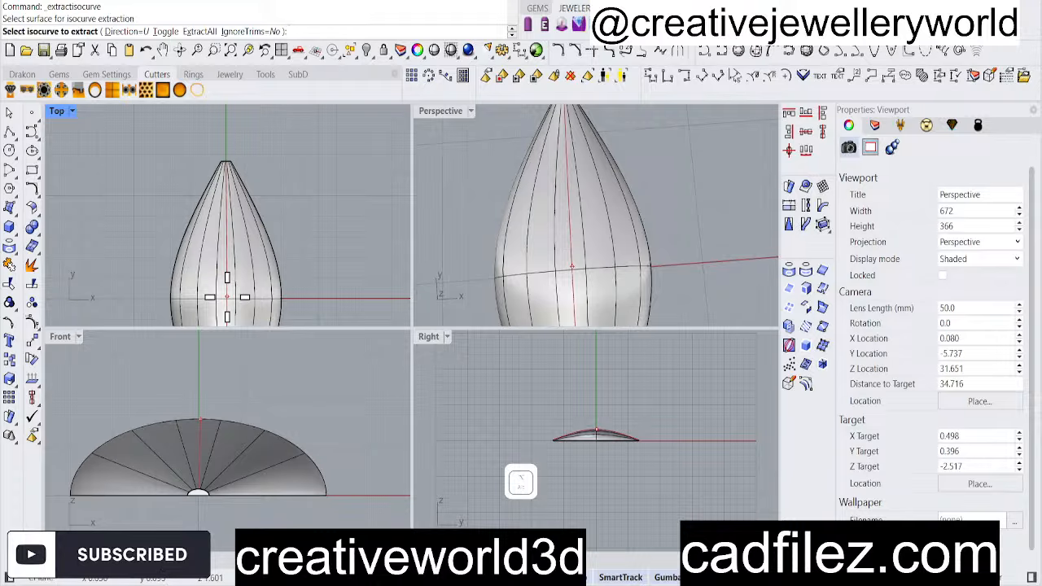
alt+scroll(199, 488, up, 3)
alt+click(199, 472)
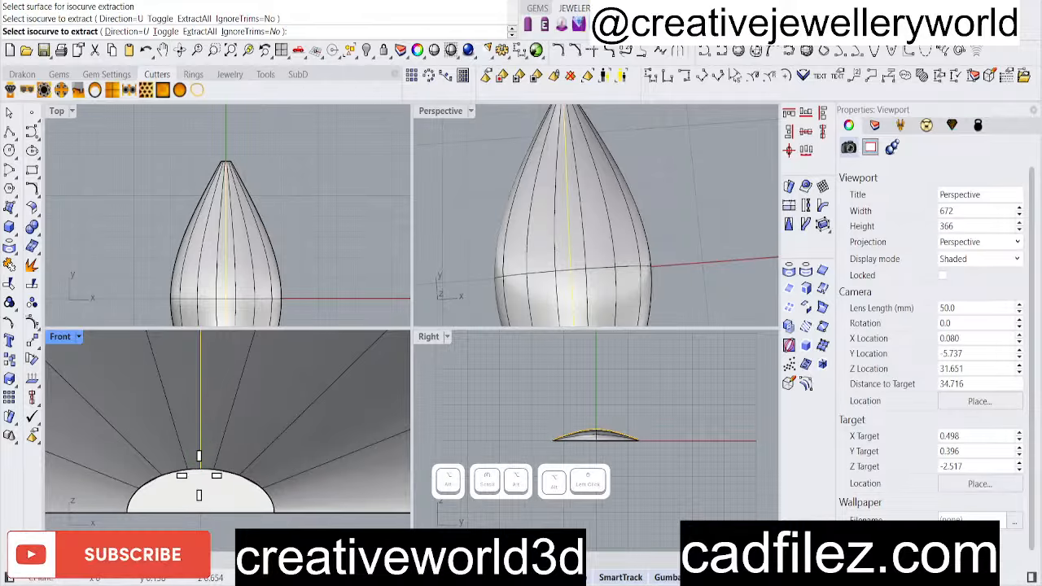
scroll(213, 223, down, 2)
right_drag(226, 216, 226, 220)
scroll(226, 221, down, 2)
right_click(326, 240)
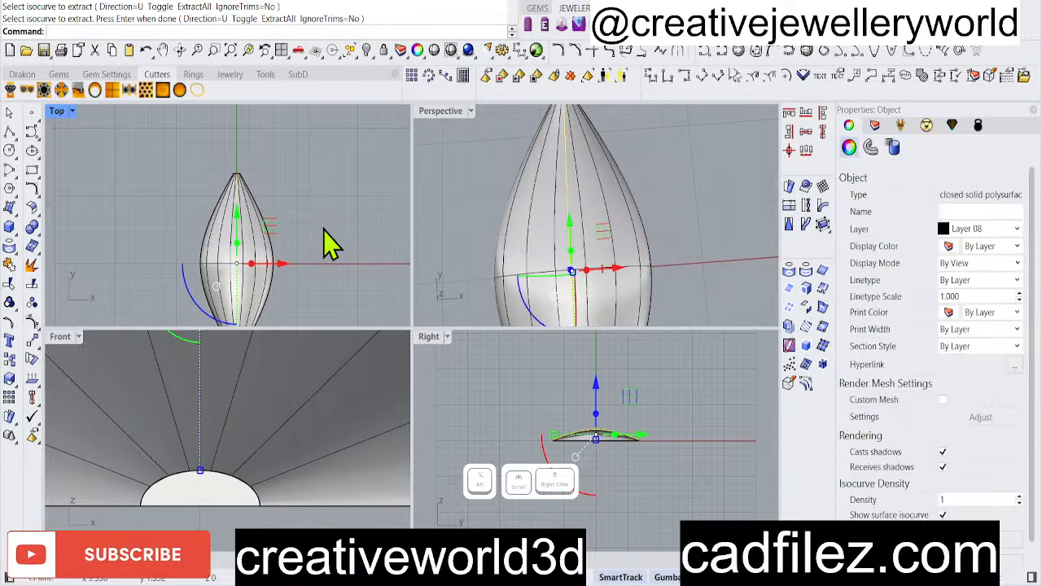
scroll(327, 240, down, 1)
click(324, 242)
Try to offset the leaf's centre isocurve by 0.3 along the leaf's surface and undo the offset
scroll(280, 256, up, 2)
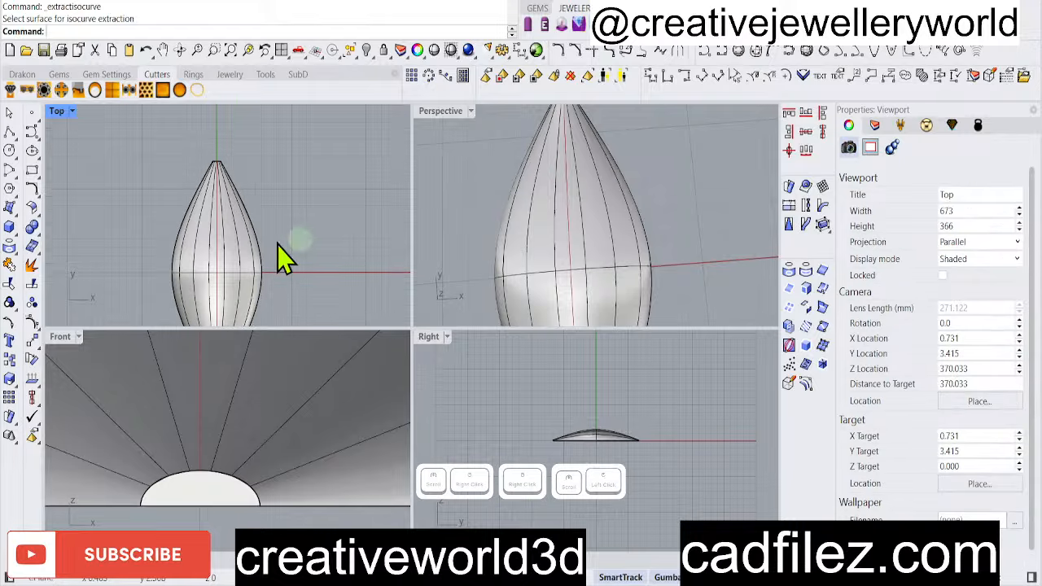
scroll(210, 272, up, 2)
click(210, 262)
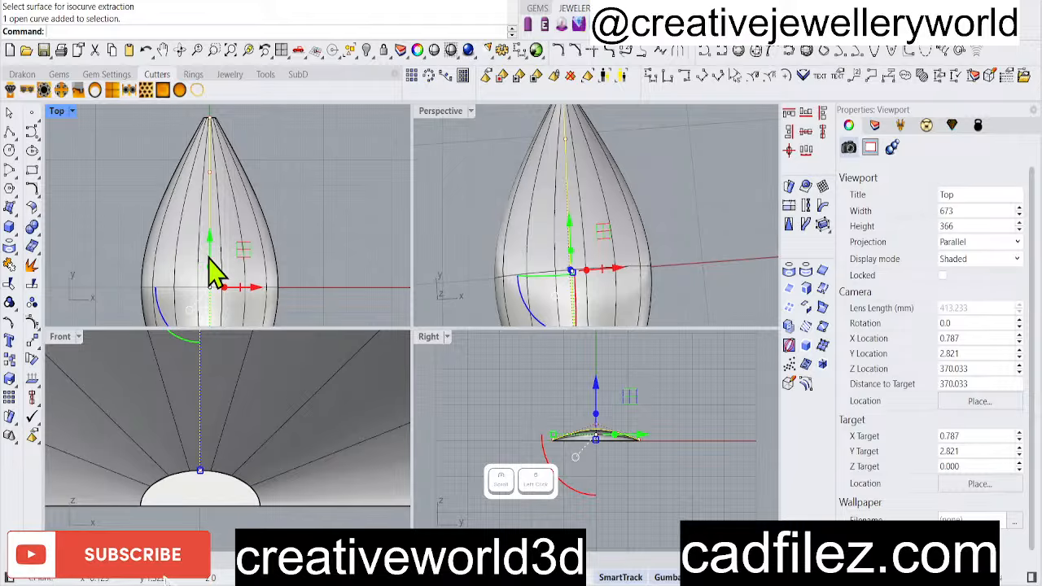
text(of)
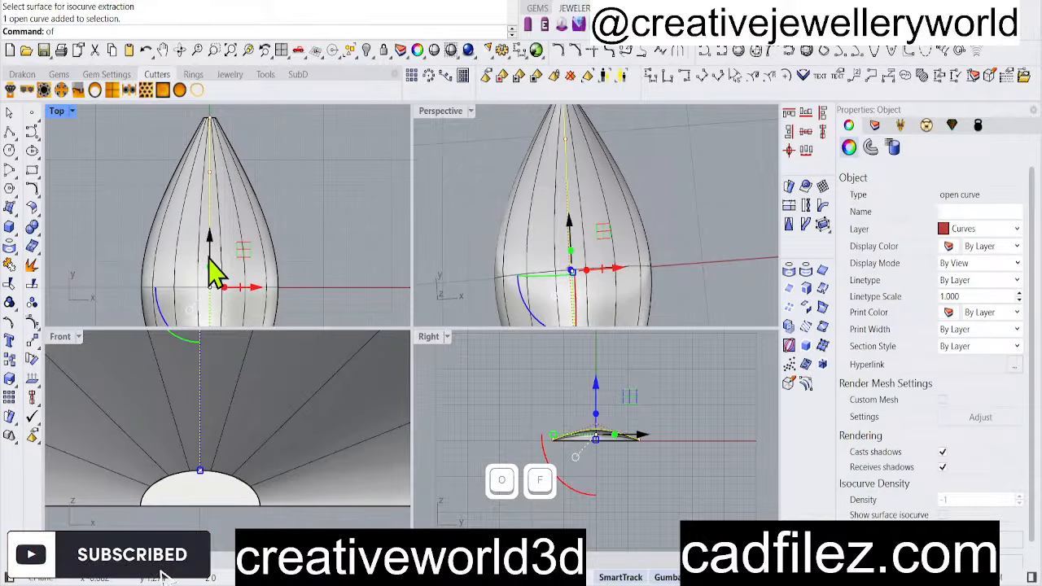
key(Return)
click(233, 279)
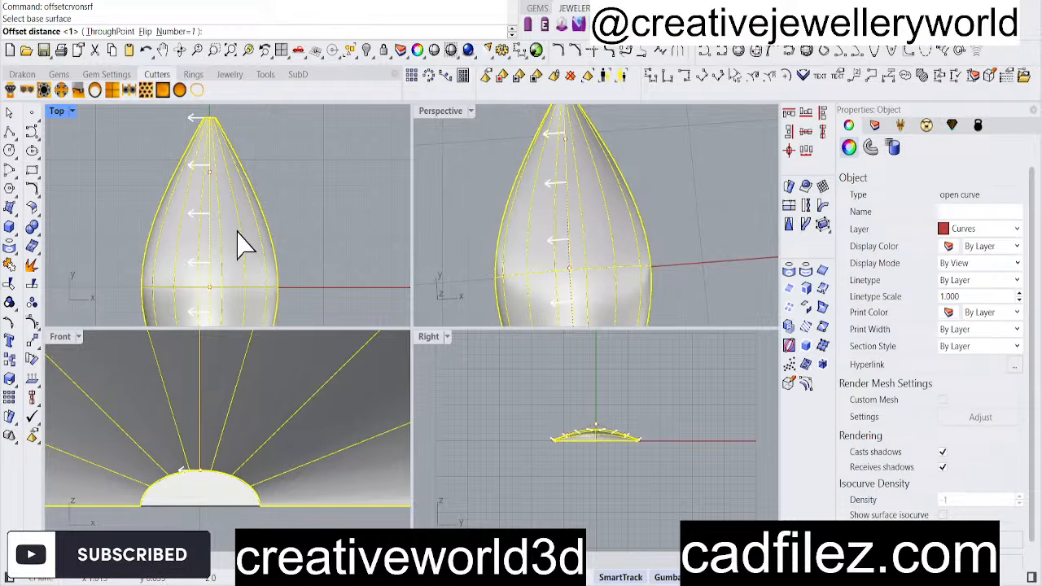
text(.3)
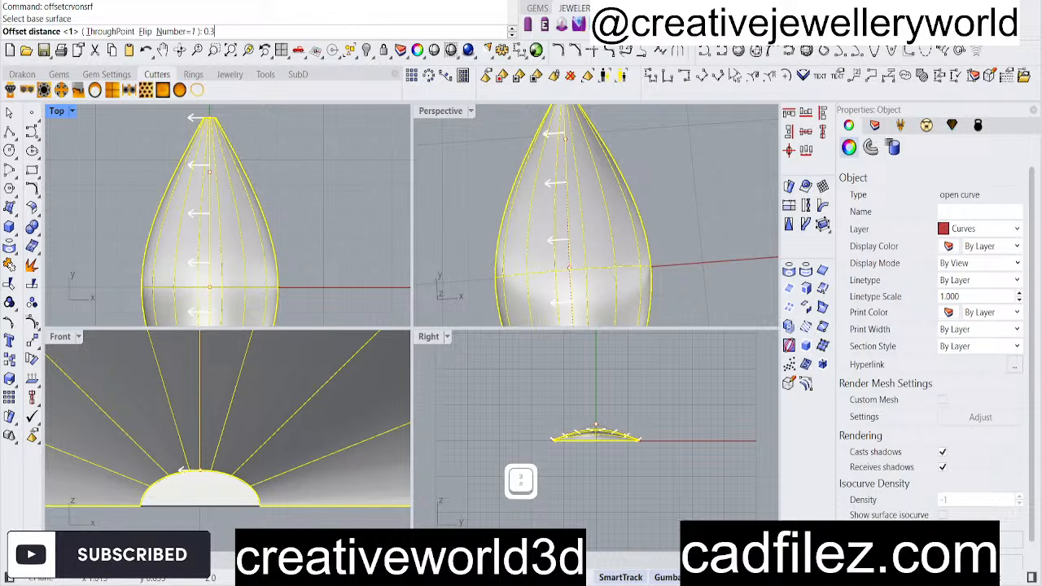
key(Return)
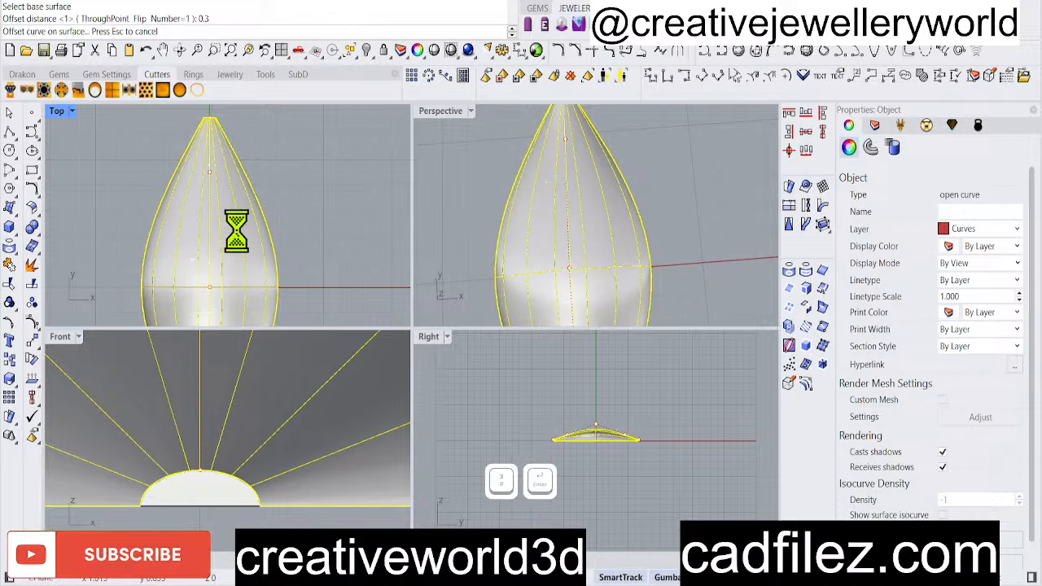
click(337, 218)
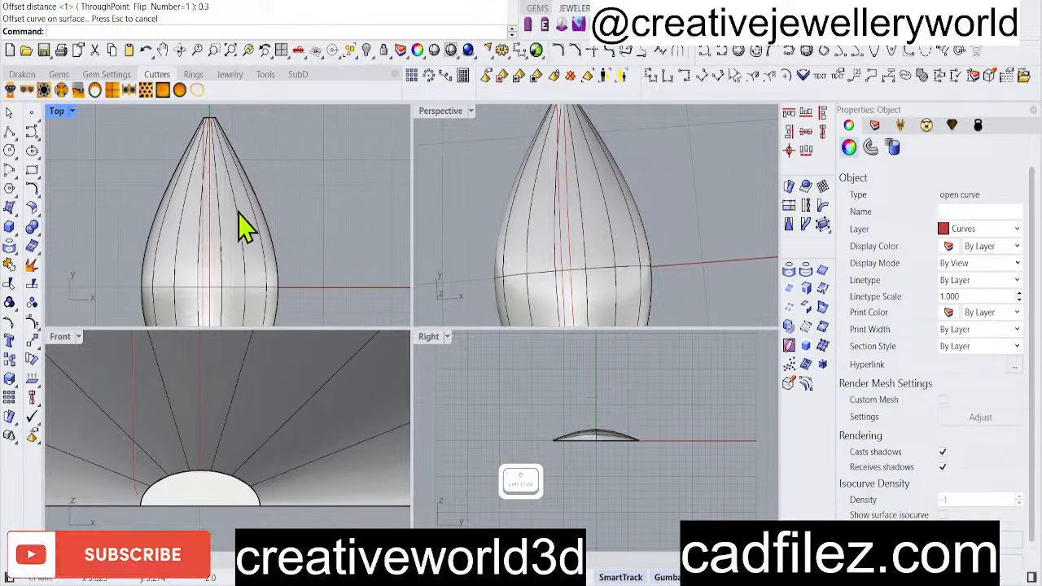
key(ctrl+z)
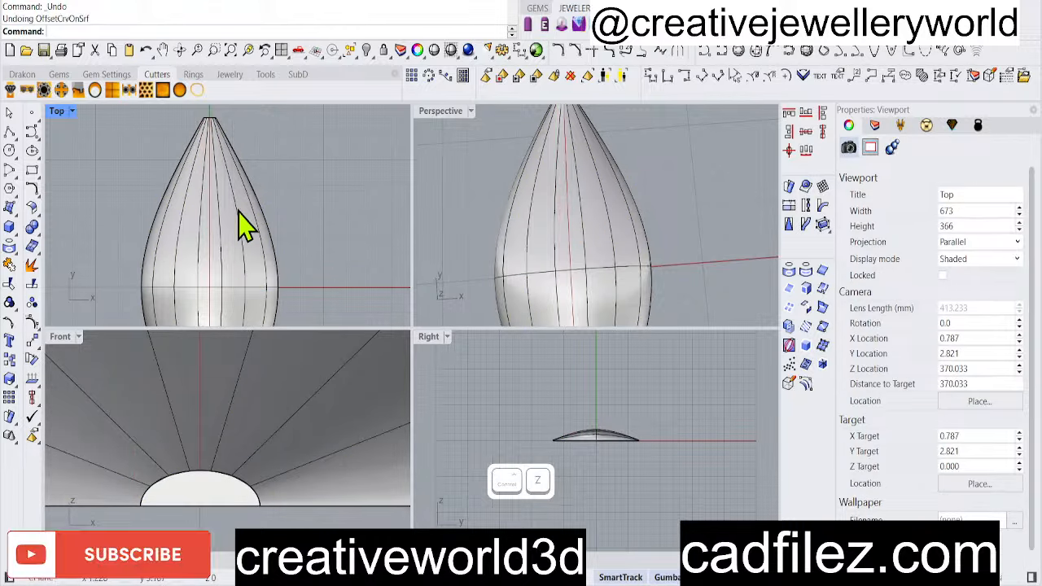
Offset the centre isocurve once by 0.7 along the leaf's surface
click(211, 226)
right_click(212, 226)
click(248, 218)
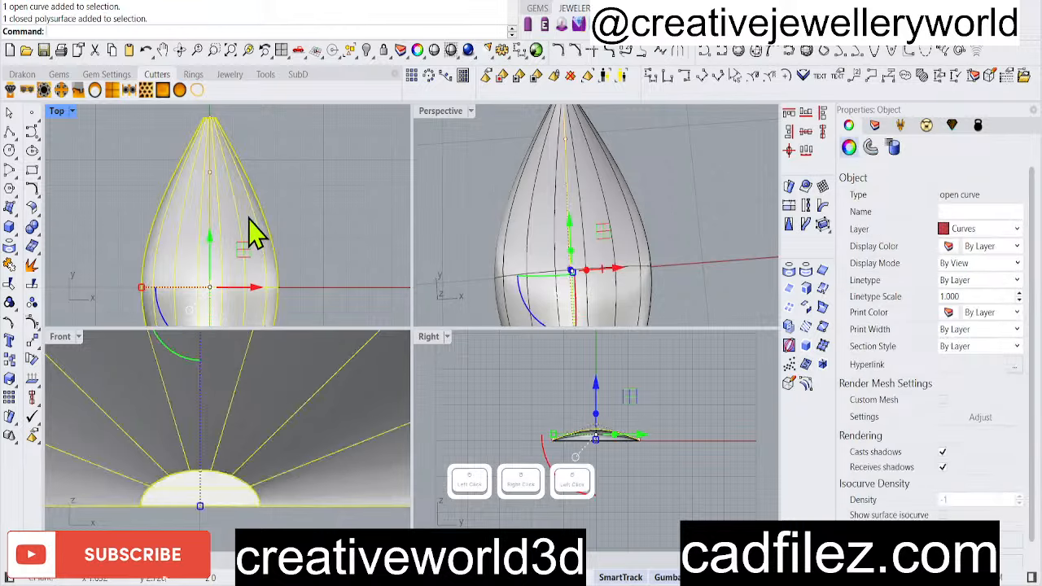
right_click(248, 218)
click(321, 196)
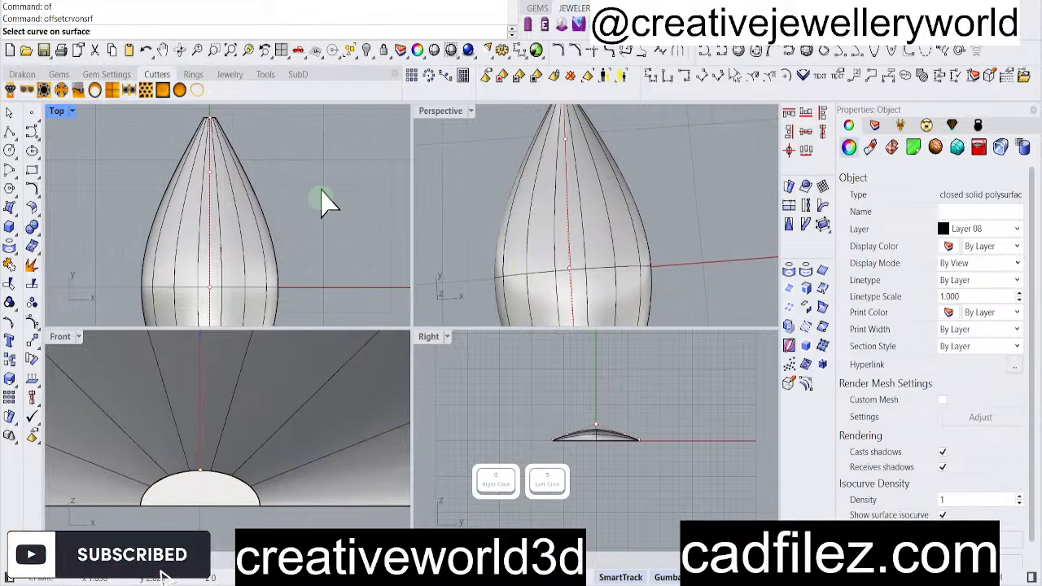
click(211, 237)
click(231, 230)
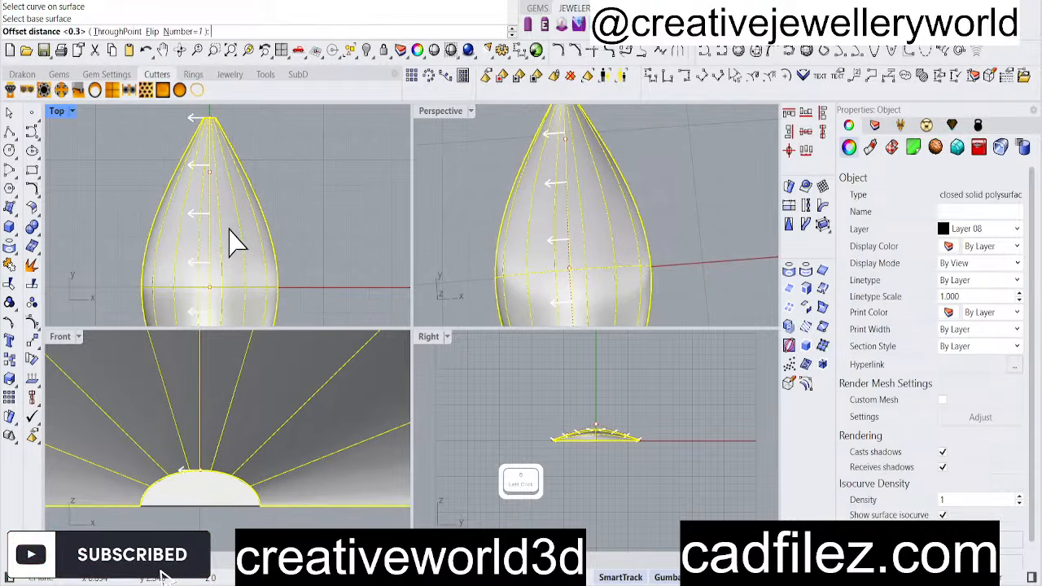
text(0.)
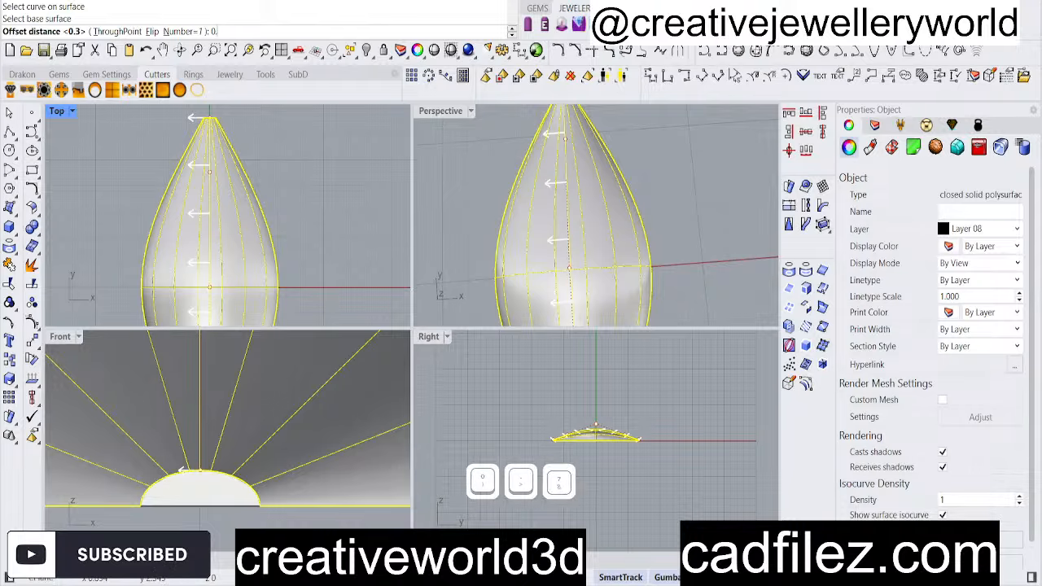
text(7)
key(Return)
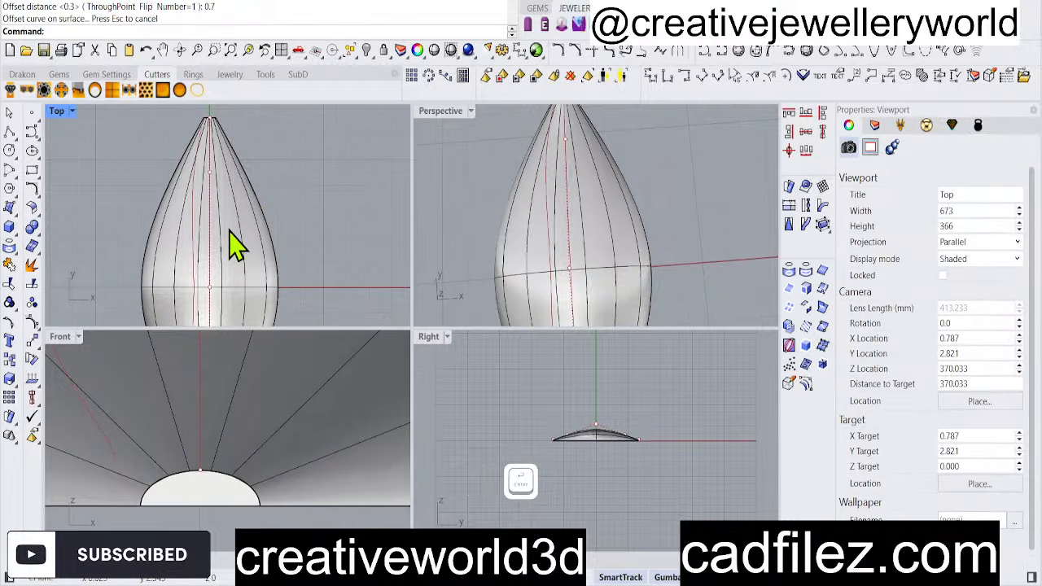
Try a further on-surface offset starting from the new offset curve, cancel it and undo the 0.7 offset
scroll(244, 236, down, 3)
scroll(542, 242, down, 2)
right_drag(542, 241, 585, 171)
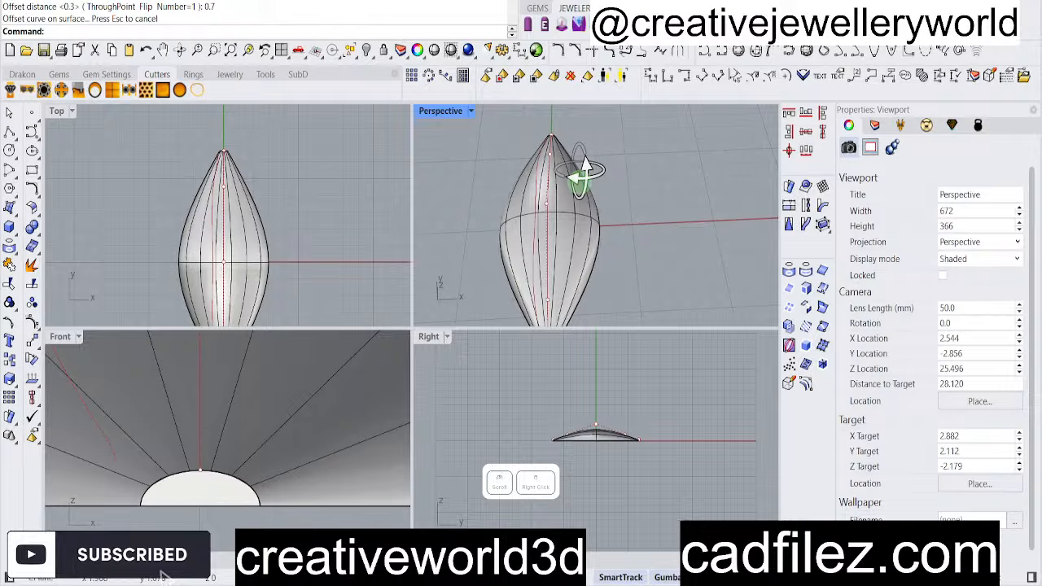
click(622, 198)
right_drag(563, 213, 579, 187)
scroll(535, 251, up, 2)
click(545, 236)
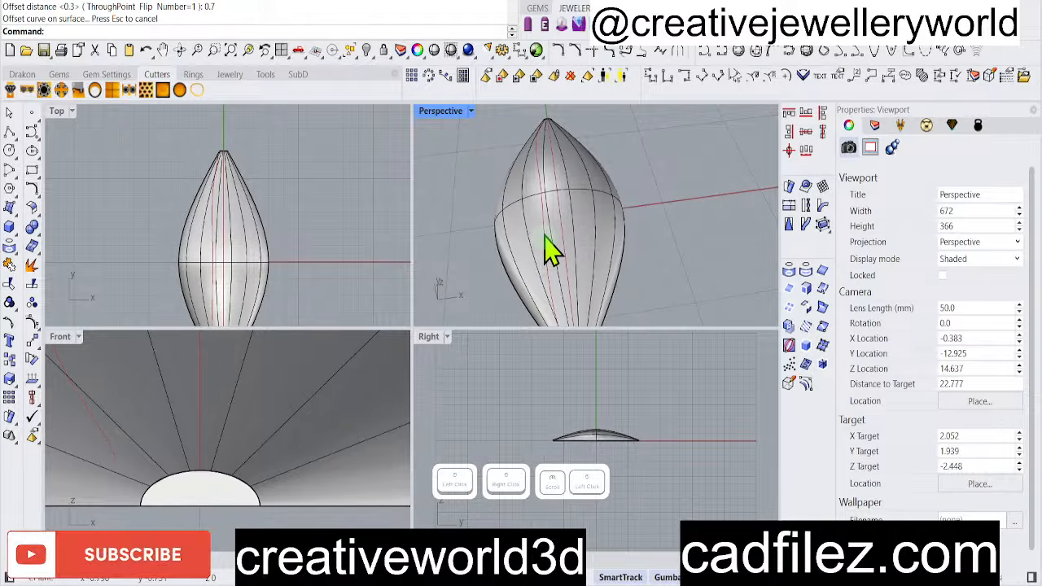
click(543, 235)
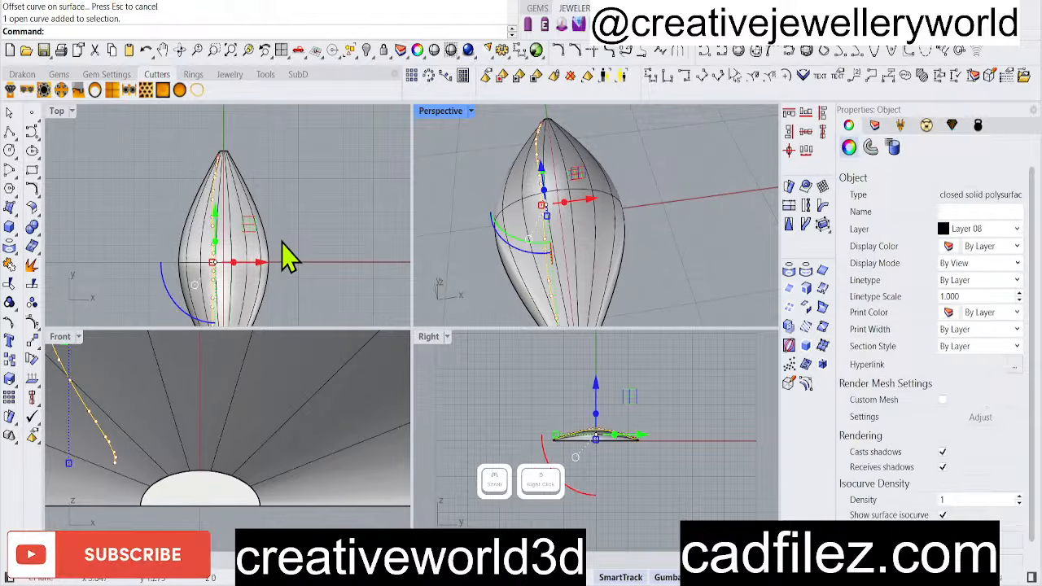
text(of)
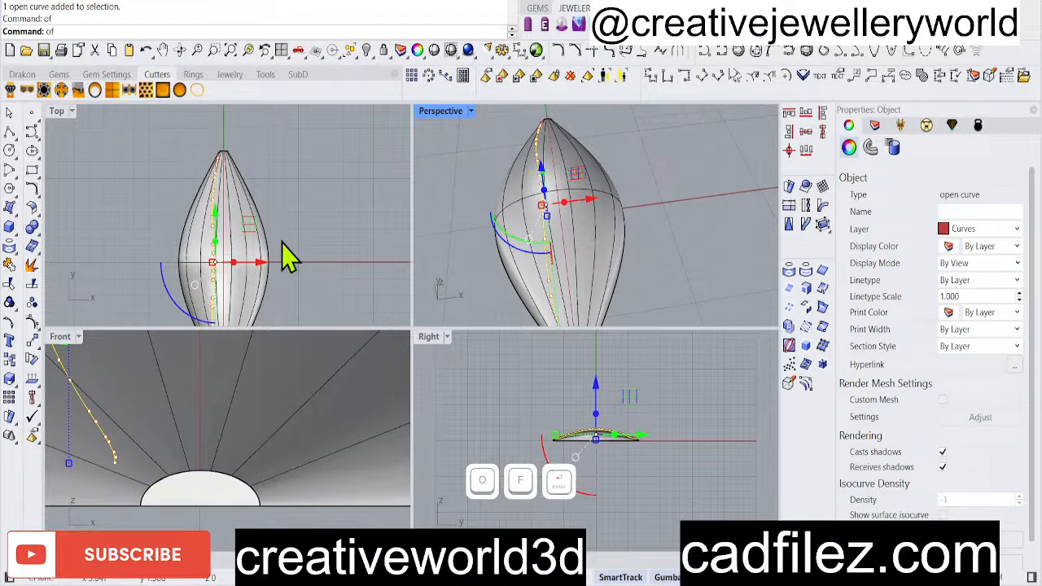
key(Return)
scroll(205, 423, down, 2)
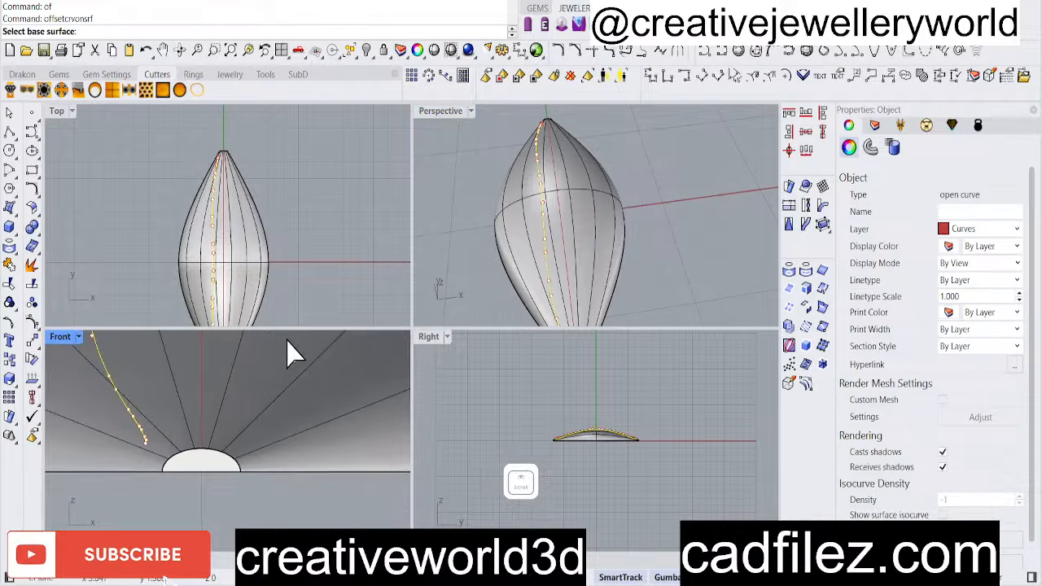
key(Escape)
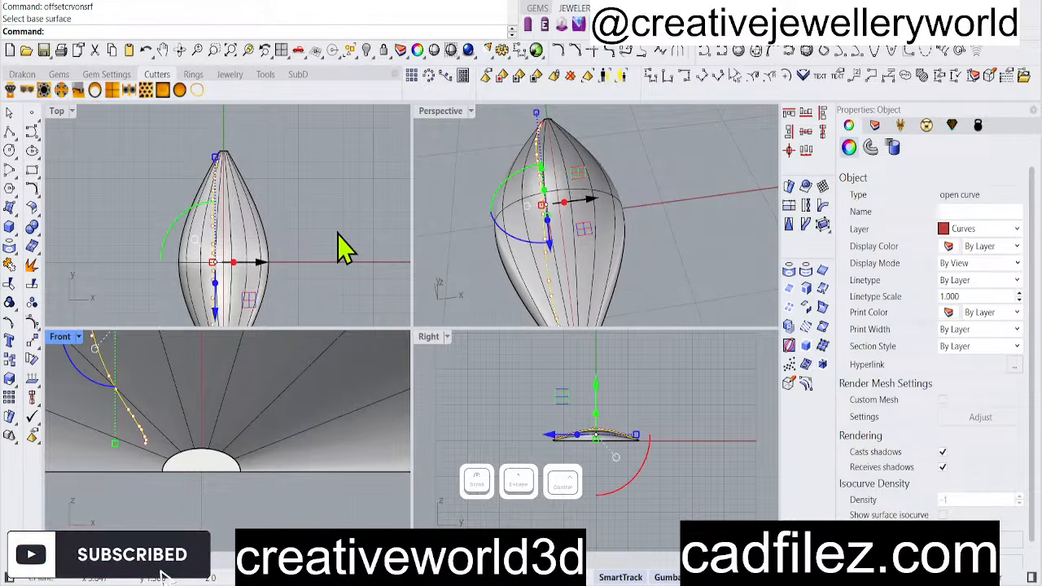
key(ctrl+z)
Offset the centre isocurve along the leaf's surface with three offsets spaced 0.7 apart
click(291, 237)
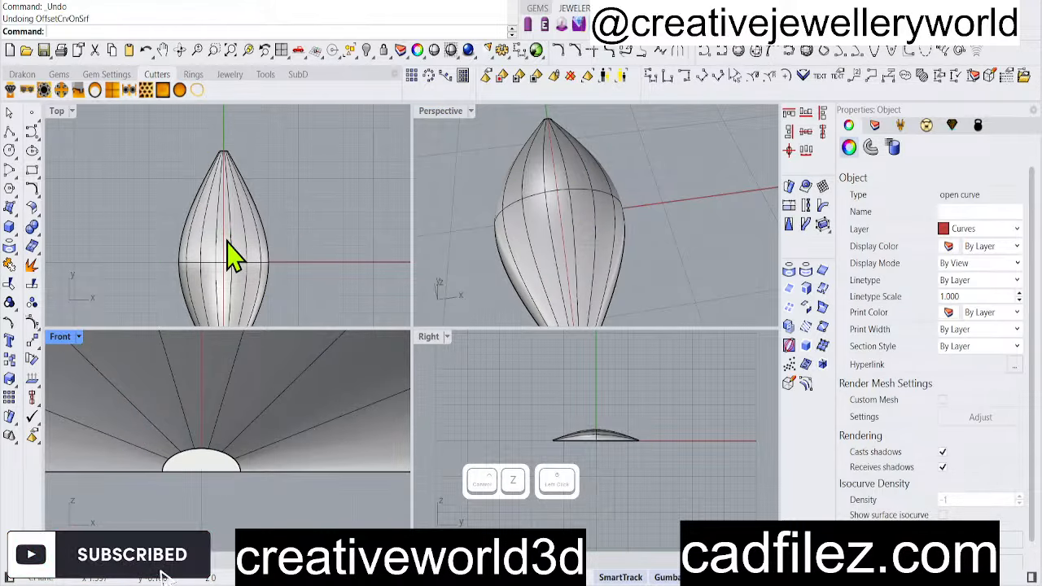
right_click(232, 251)
click(257, 240)
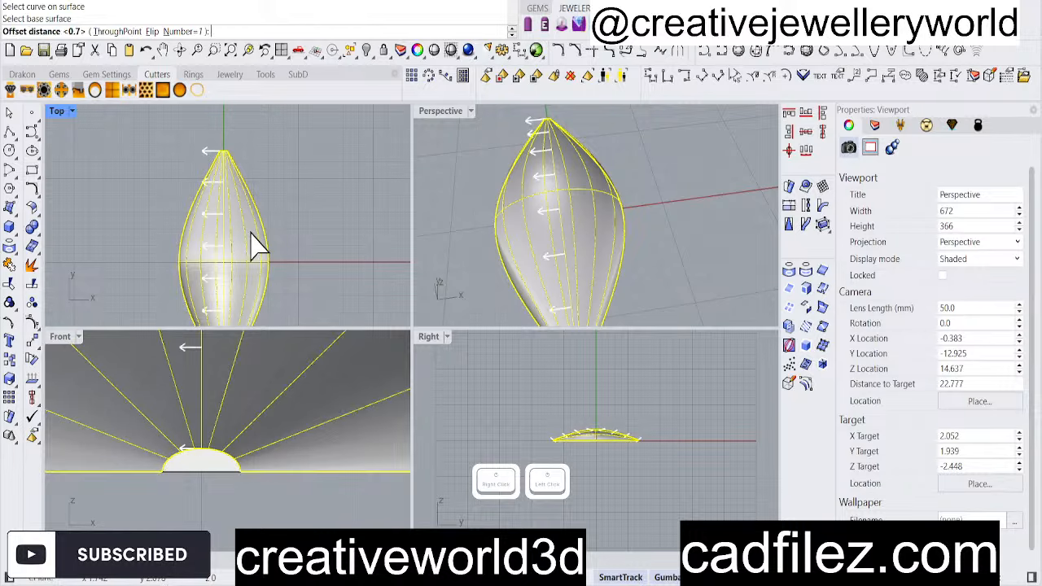
click(184, 31)
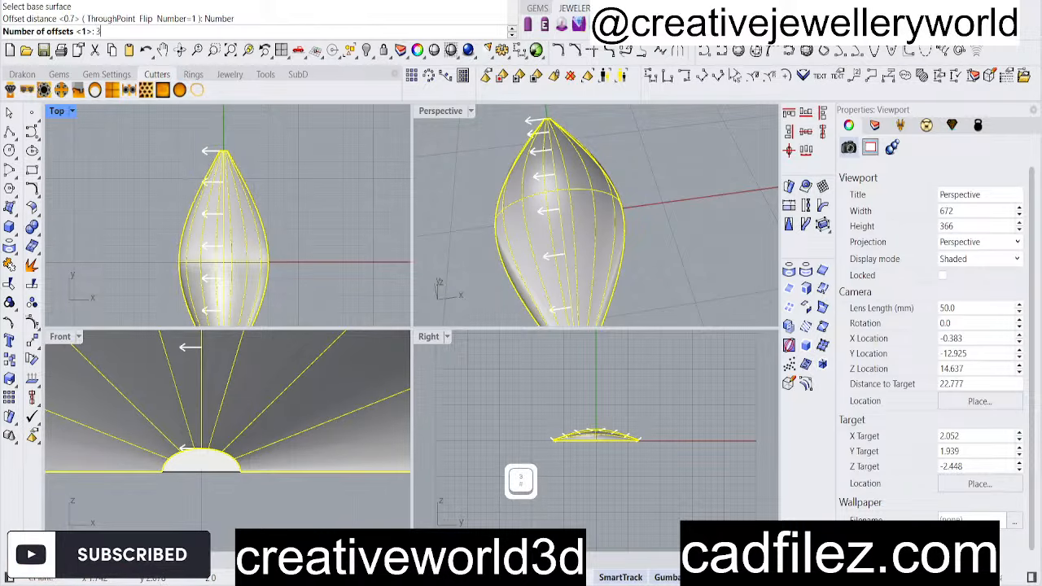
text(3)
key(Return)
right_click(307, 218)
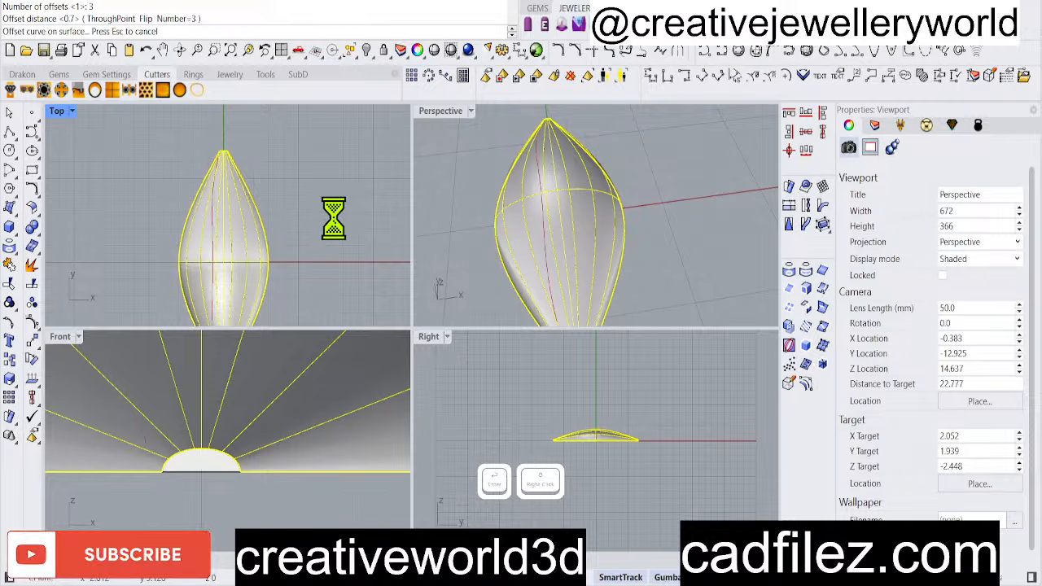
Examine the three offset curves on the leaf in the Perspective view and undo them
click(559, 268)
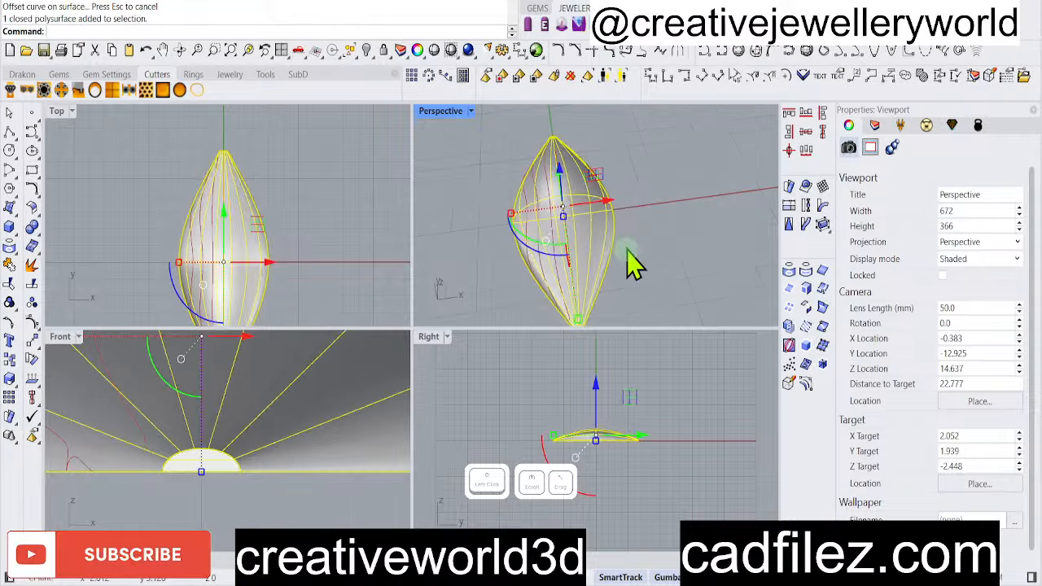
right_drag(628, 251, 679, 255)
click(555, 292)
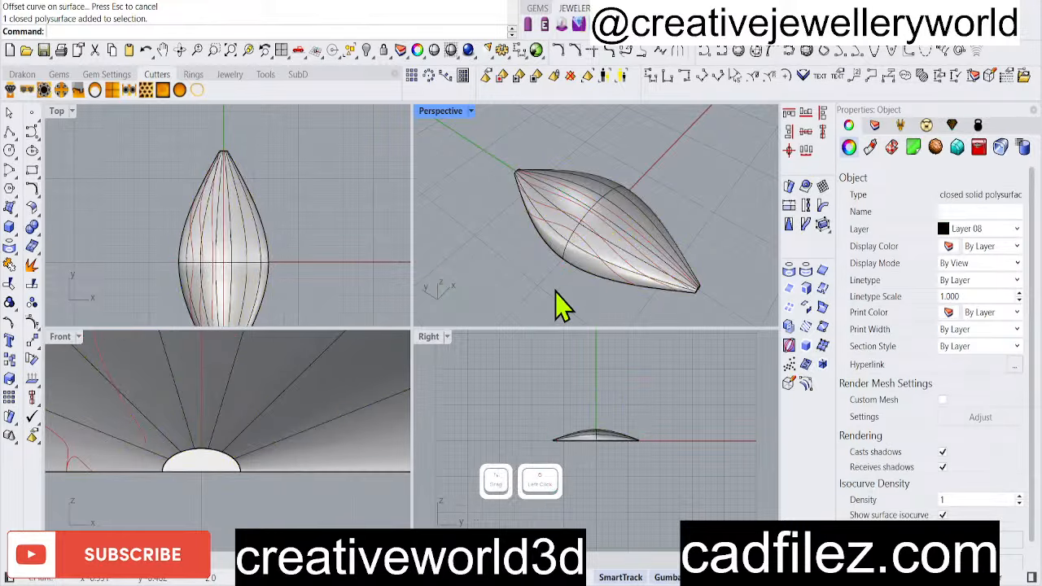
right_drag(558, 297, 528, 302)
key(ctrl+z)
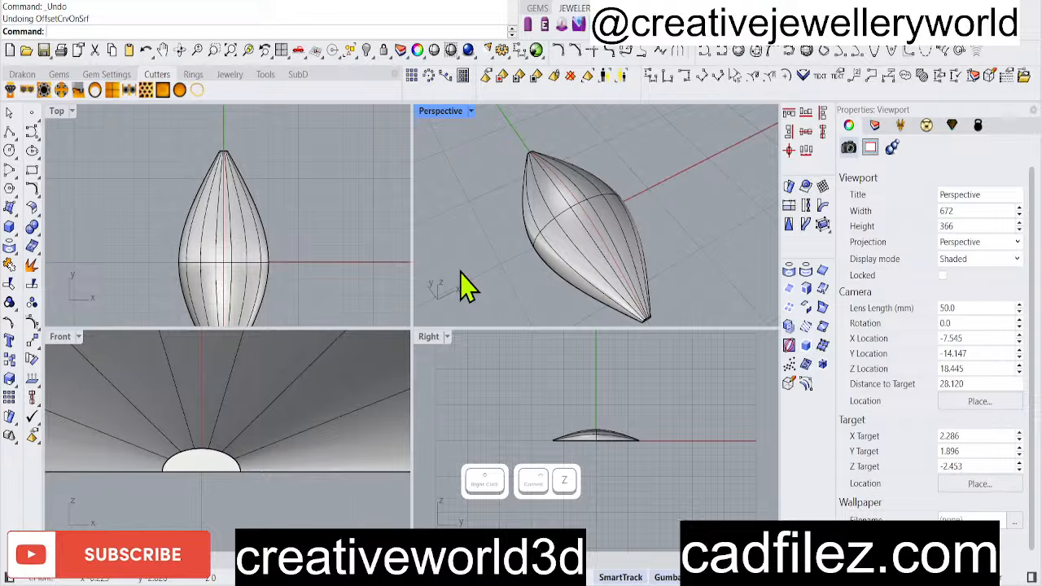
Offset the centre isocurve toward one side of the leaf's surface with four offsets spaced 0.7 apart
click(233, 258)
right_click(233, 253)
click(230, 252)
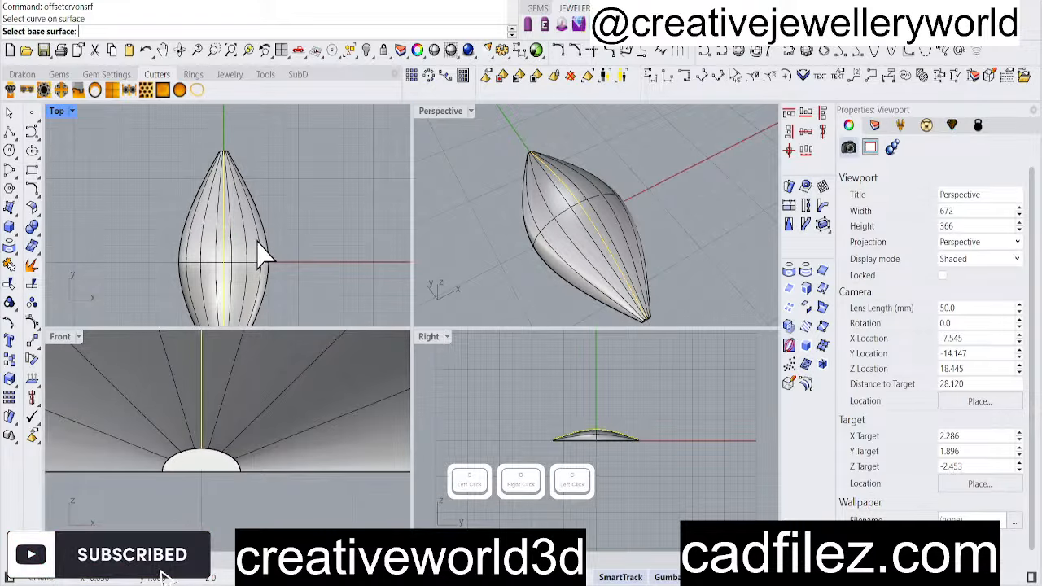
click(261, 258)
click(190, 31)
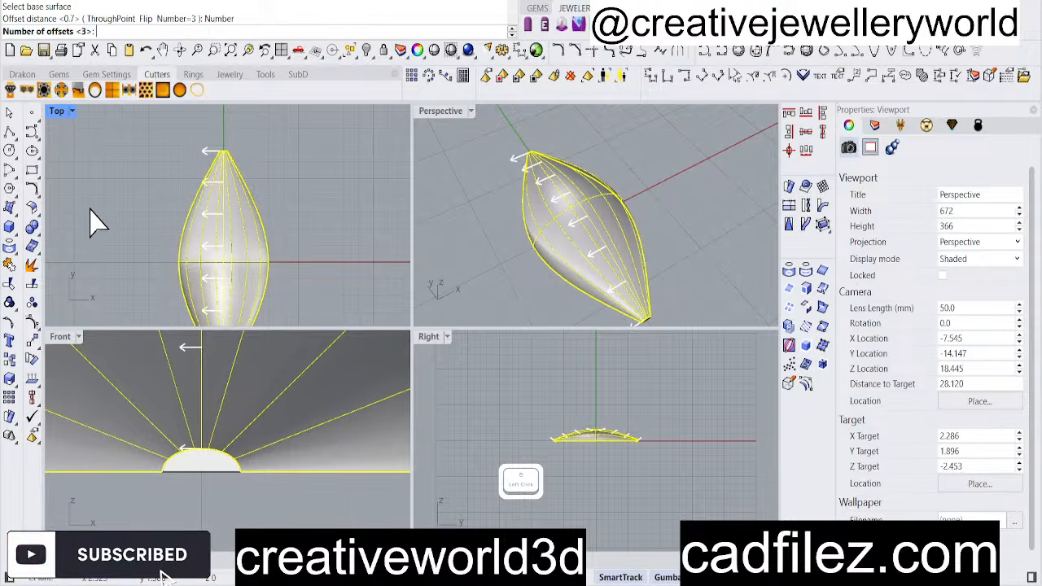
text(4)
key(Return)
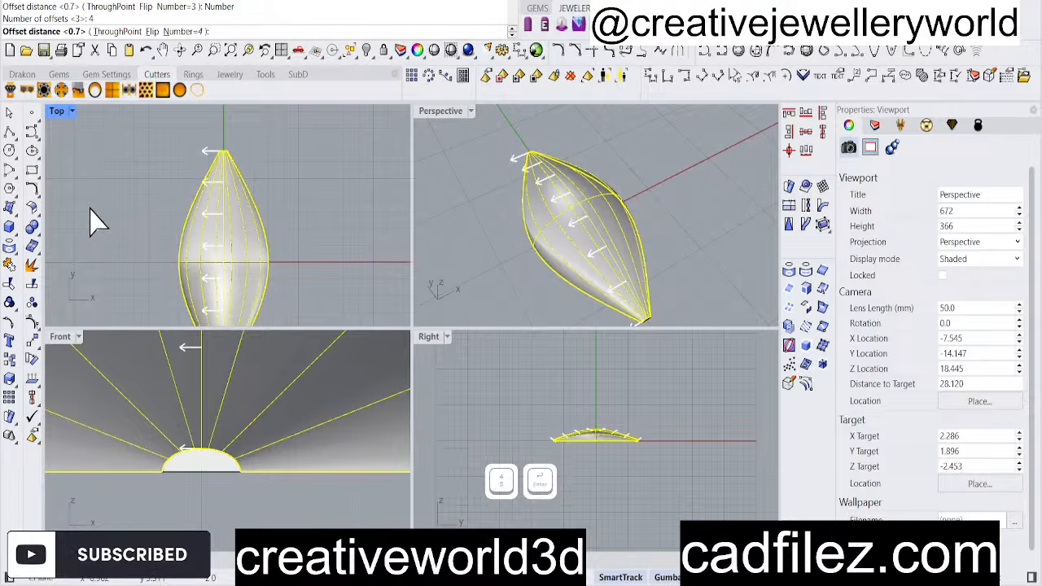
key(Return)
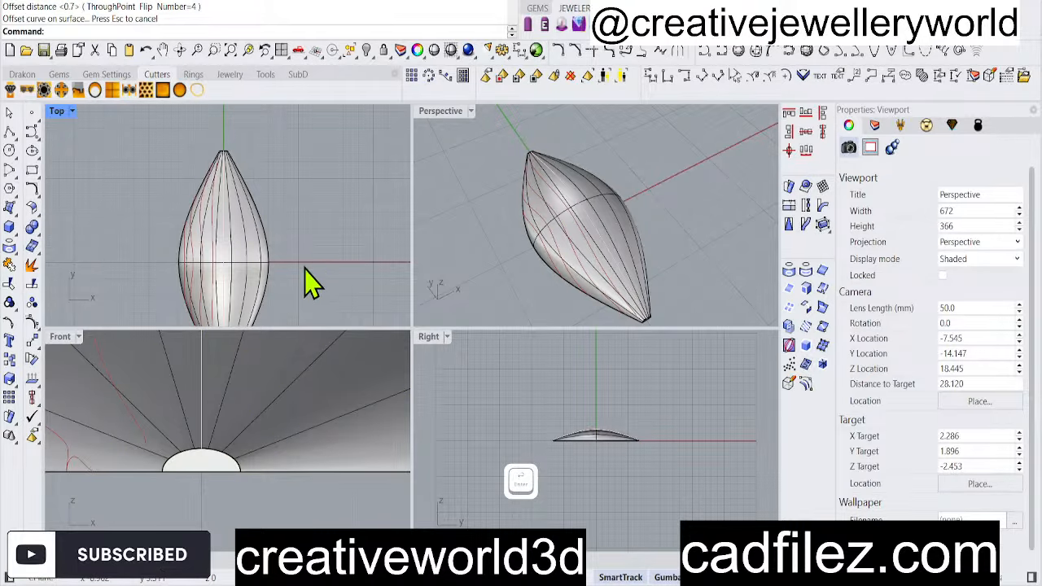
click(304, 267)
mouse_move(604, 246)
right_down()
mouse_move(656, 195)
mouse_move(600, 238)
right_up()
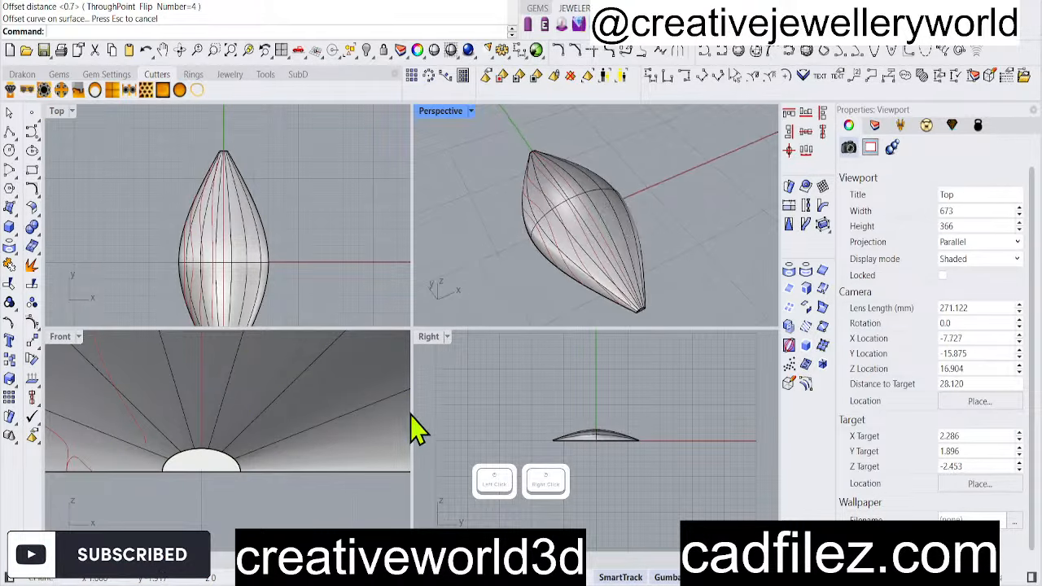
click(340, 544)
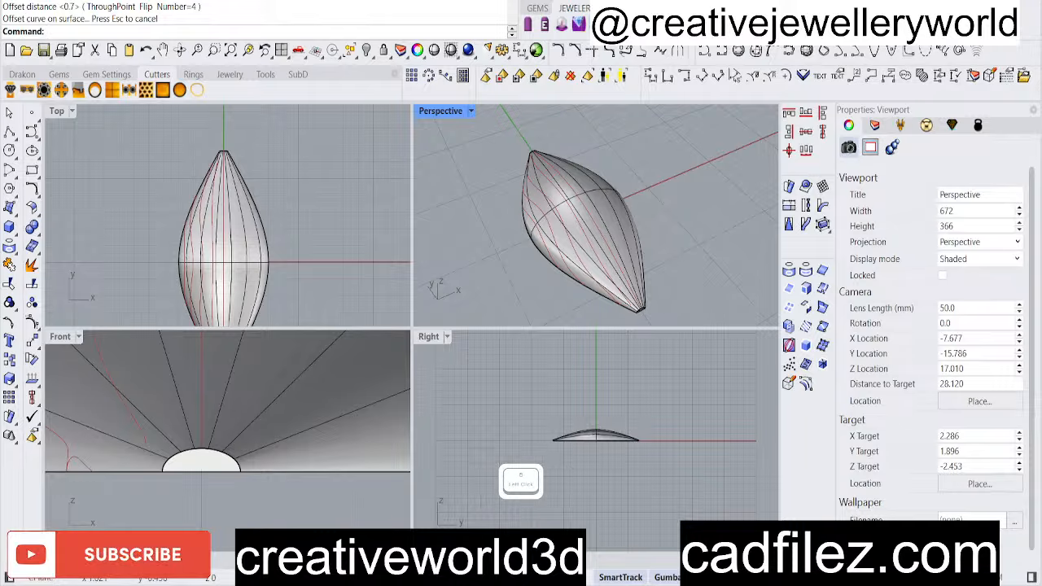
scroll(364, 512, down, 1)
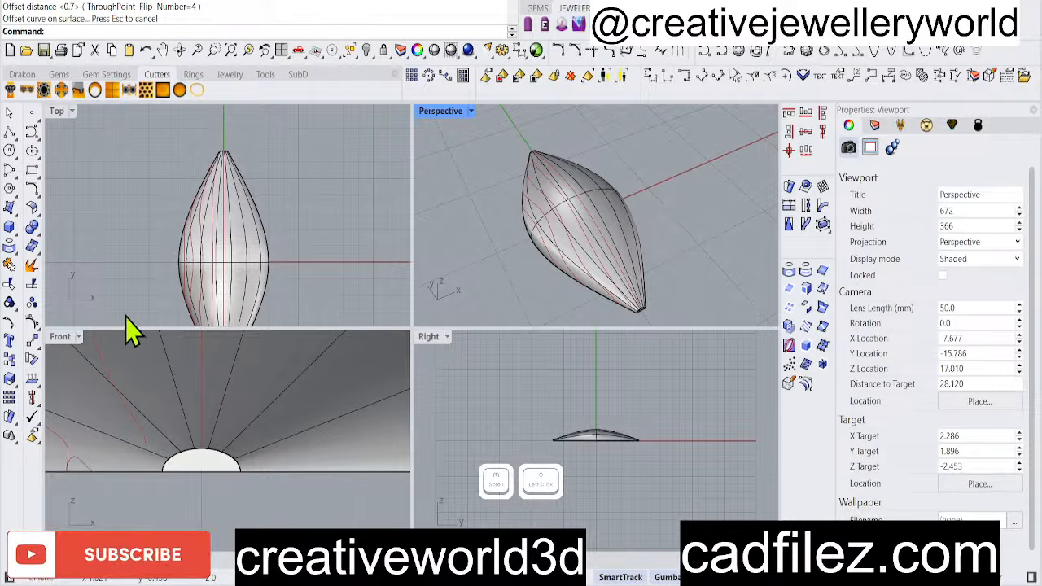
Select the last created offset curves on the leaf's surface and group them
click(278, 231)
text(sl)
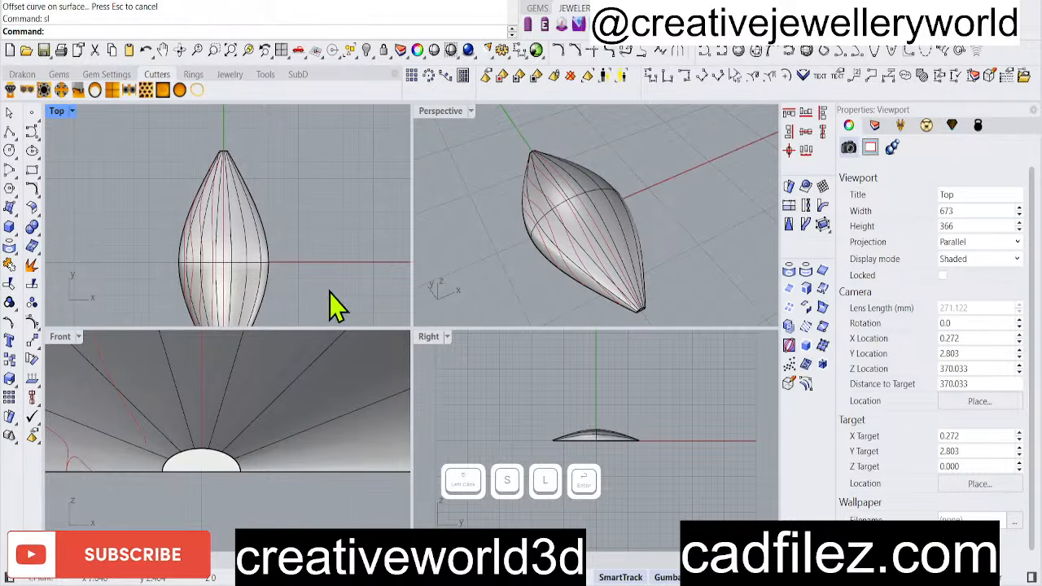
key(Return)
text(g)
right_click(309, 280)
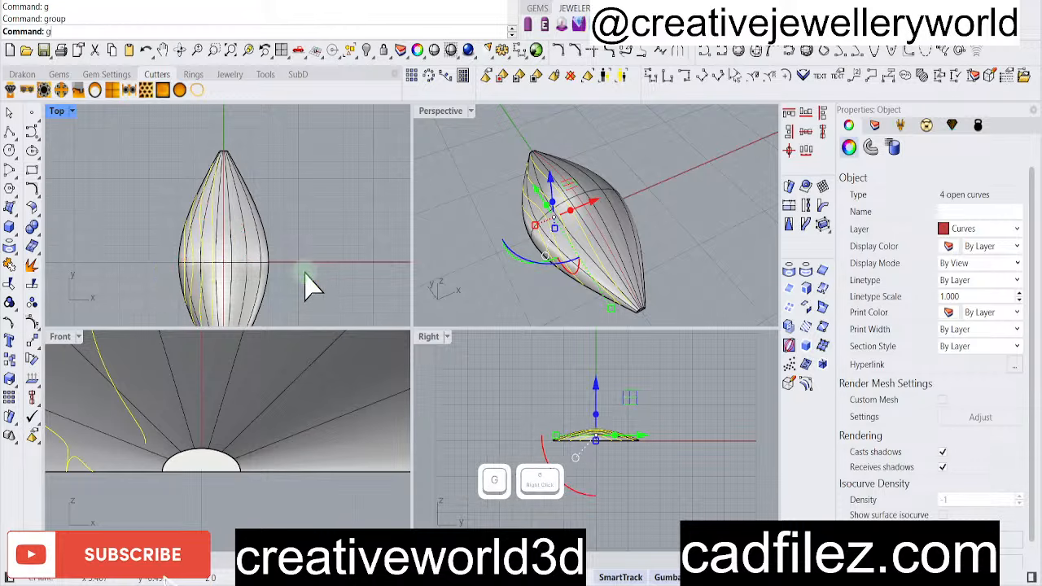
Mirror the grouped offset curves to the opposite side of the leaf across its lengthwise centre line through the origin
scroll(326, 268, up, 2)
scroll(316, 264, down, 2)
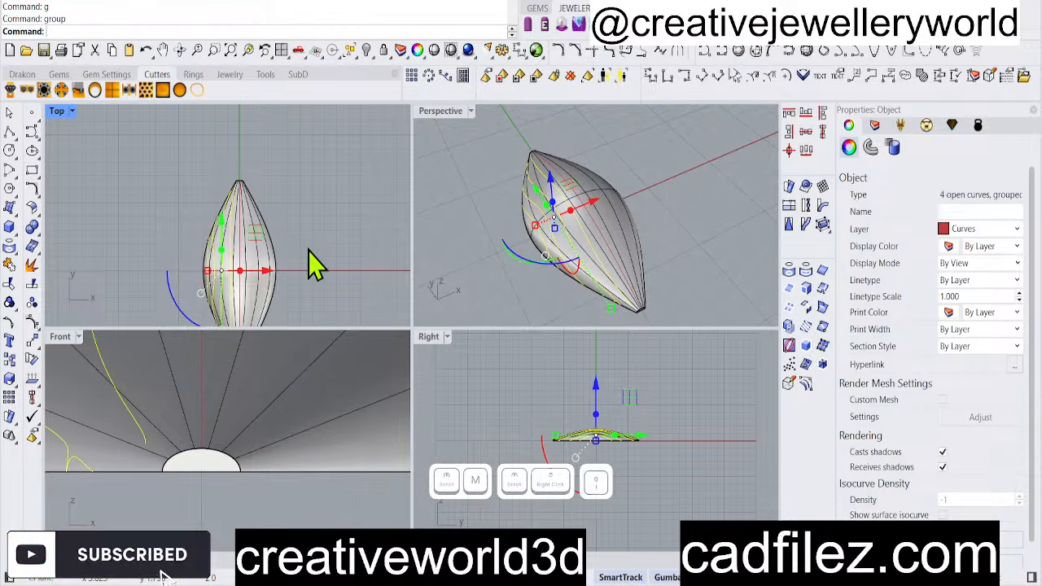
text(mirror)
key(Return)
shift+click(255, 153)
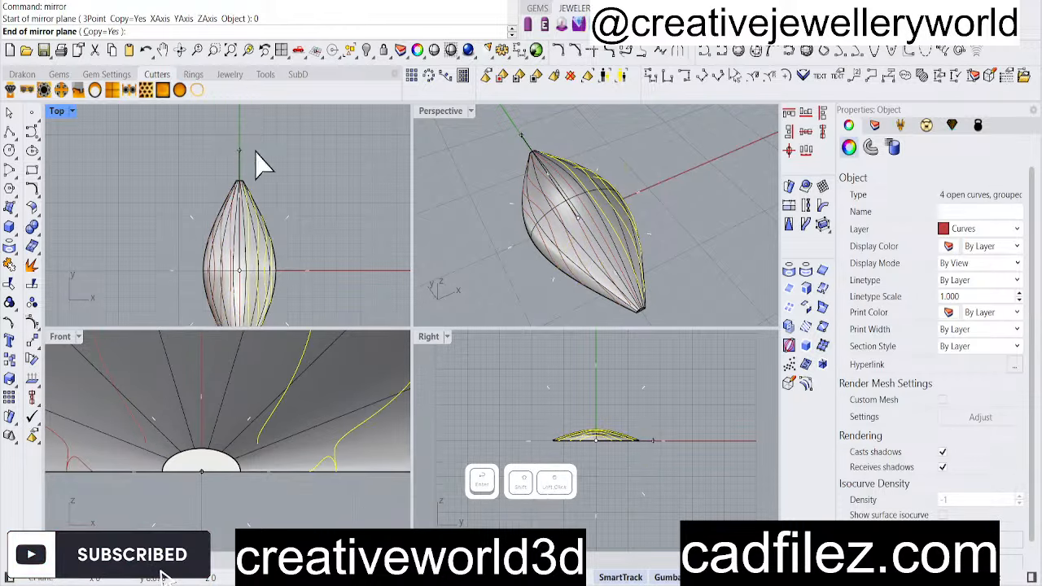
click(293, 209)
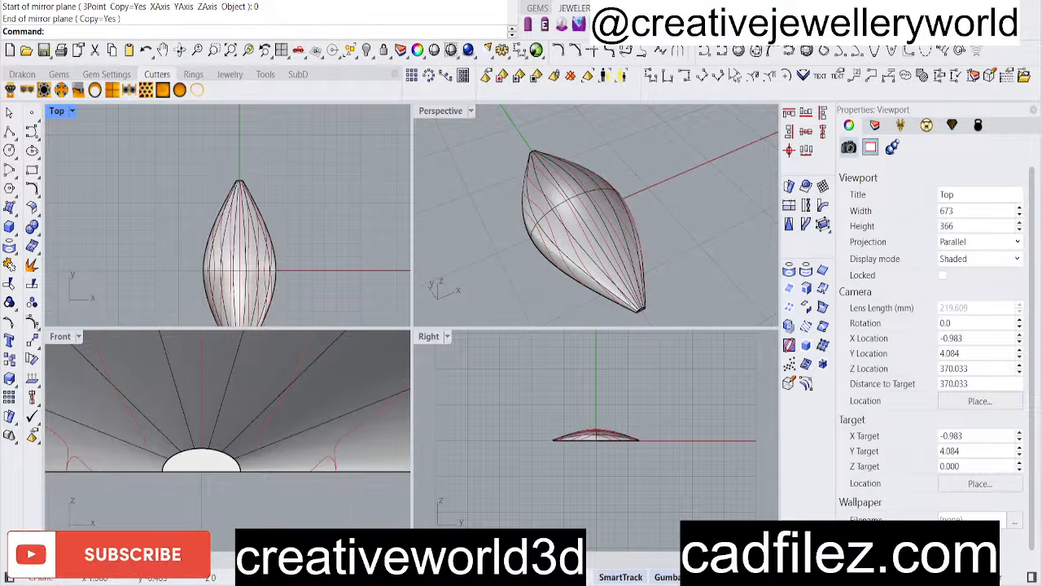
Remove the offset curve with the kinked end near the leaf's tip from its group
right_drag(314, 271, 309, 236)
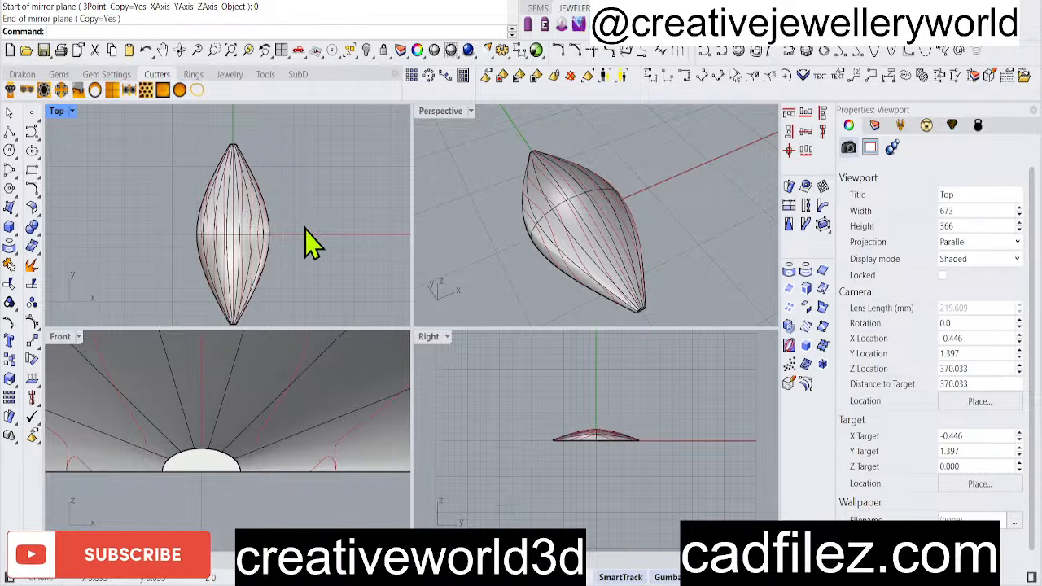
scroll(181, 458, down, 6)
right_drag(154, 475, 171, 485)
scroll(139, 473, up, 6)
scroll(651, 261, up, 10)
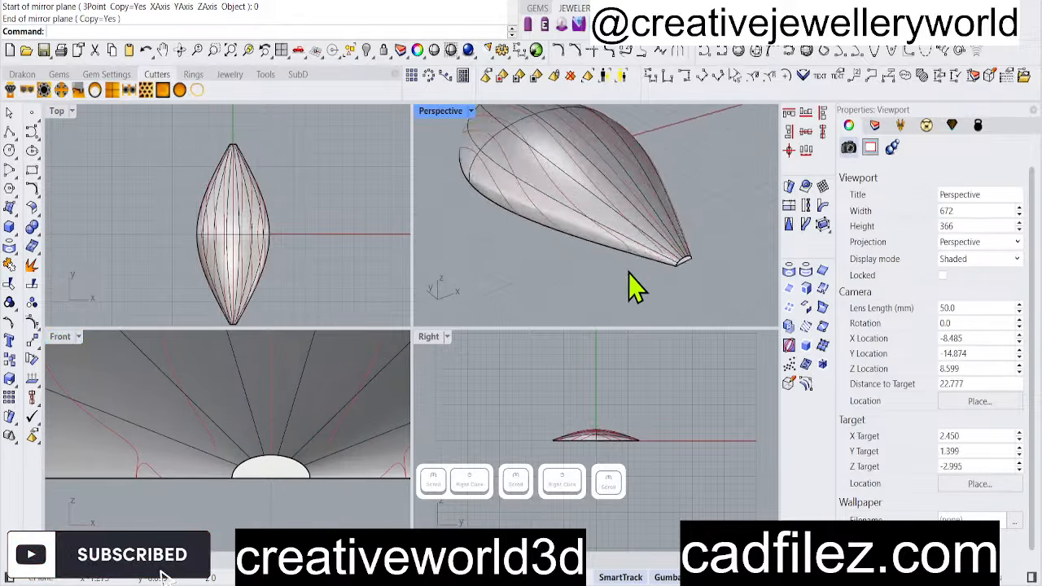
double_click(450, 115)
scroll(470, 299, down, 2)
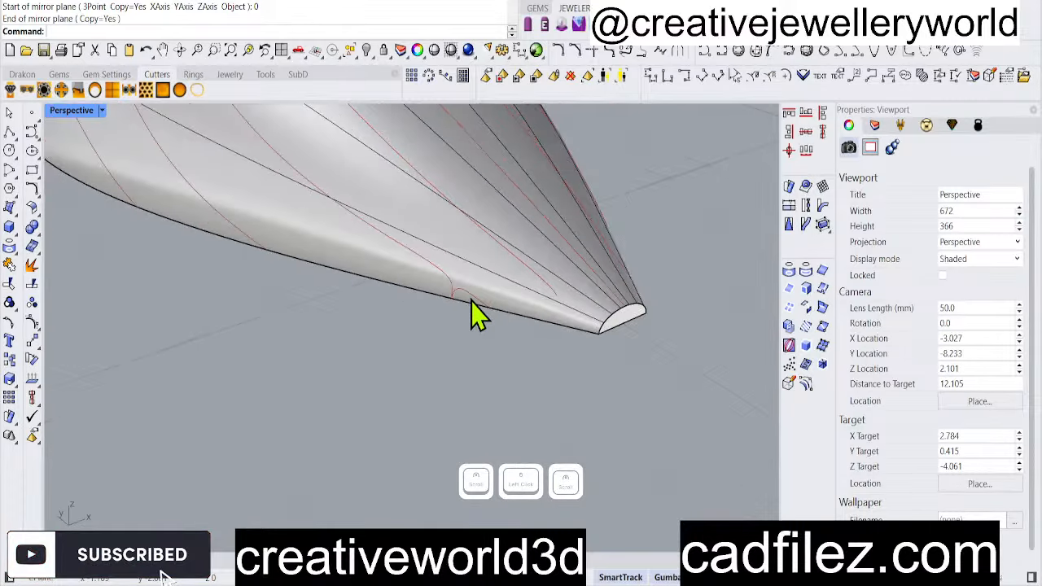
right_drag(470, 298, 414, 396)
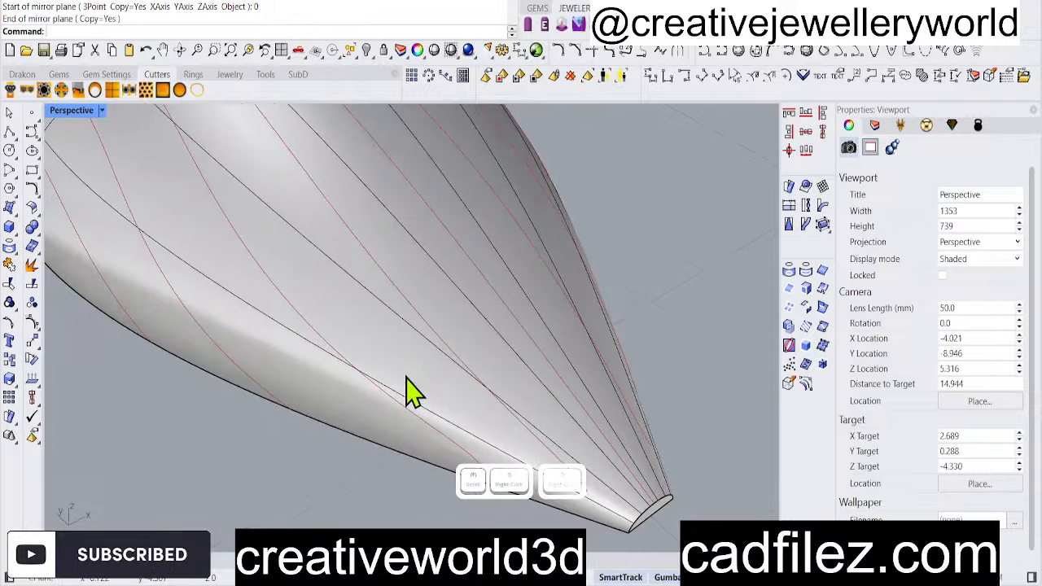
text(removefromg)
right_click(407, 414)
click(409, 410)
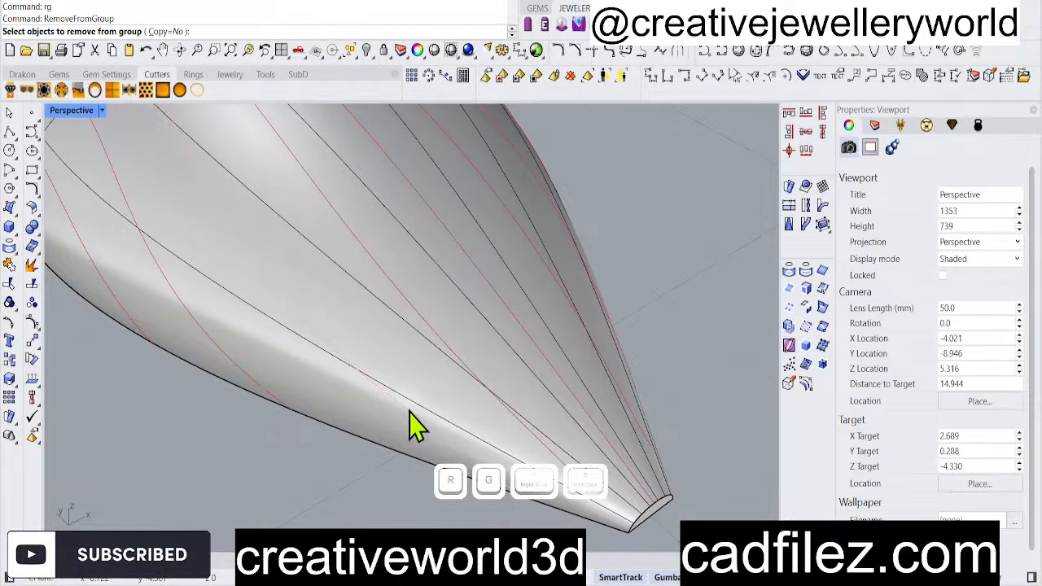
right_click(409, 417)
Rebuild the curve taken out of the group with 20 points to smooth its kinked end
right_drag(411, 418, 426, 380)
scroll(420, 401, up, 5)
scroll(419, 405, up, 2)
scroll(419, 407, down, 2)
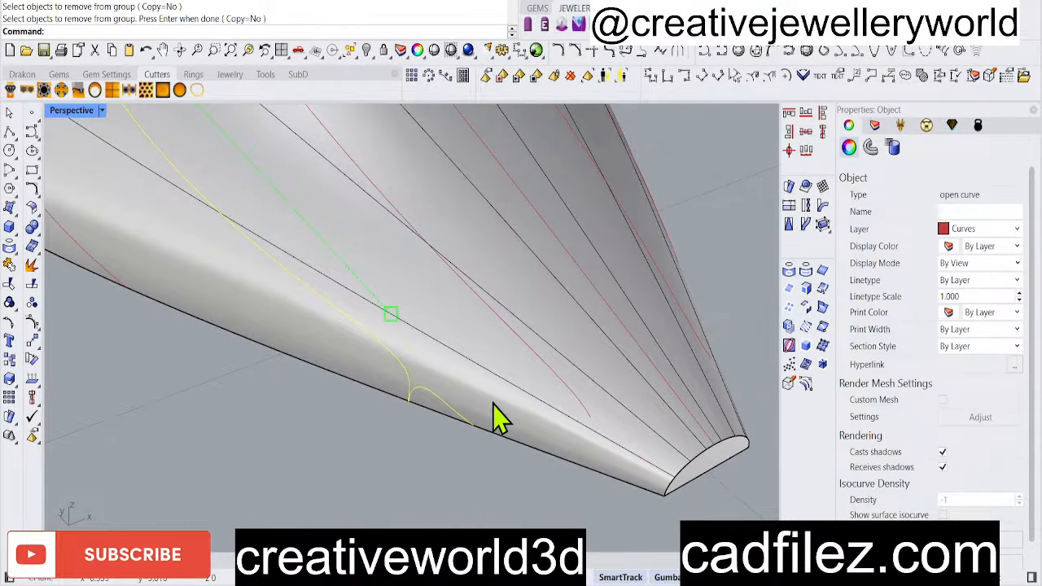
key(Return)
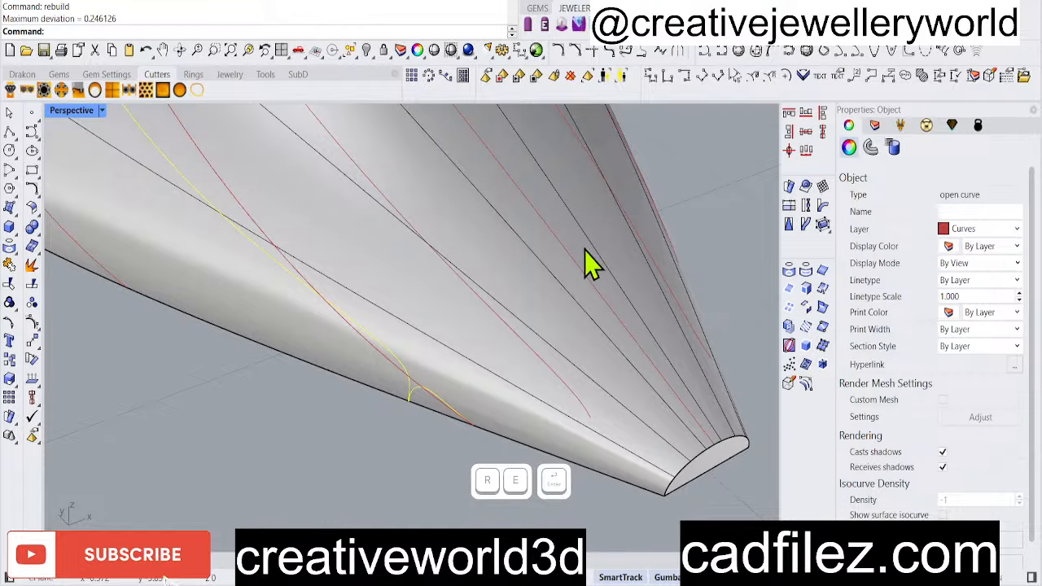
scroll(474, 318, down, 3)
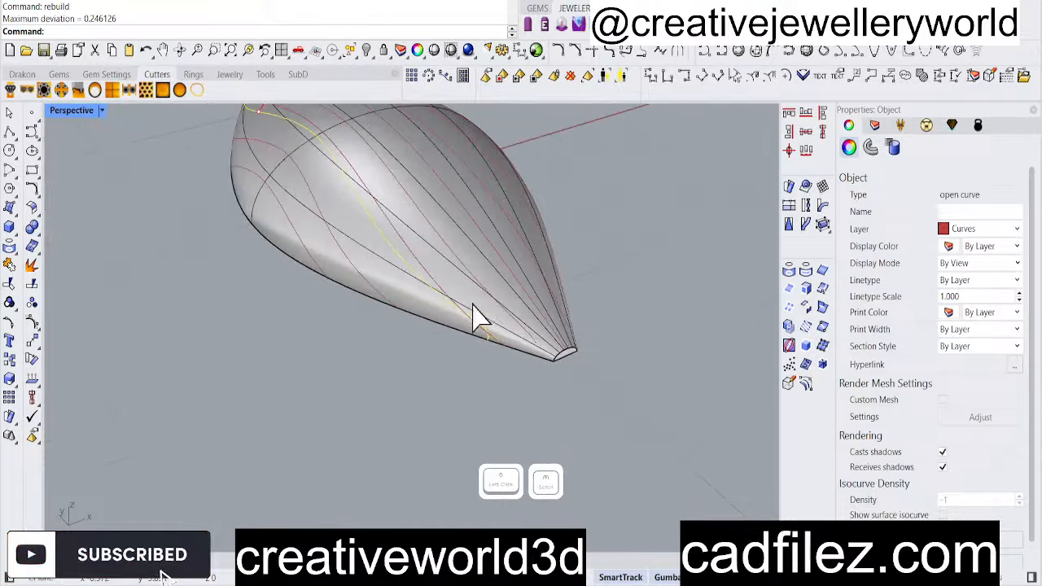
right_drag(419, 256, 393, 300)
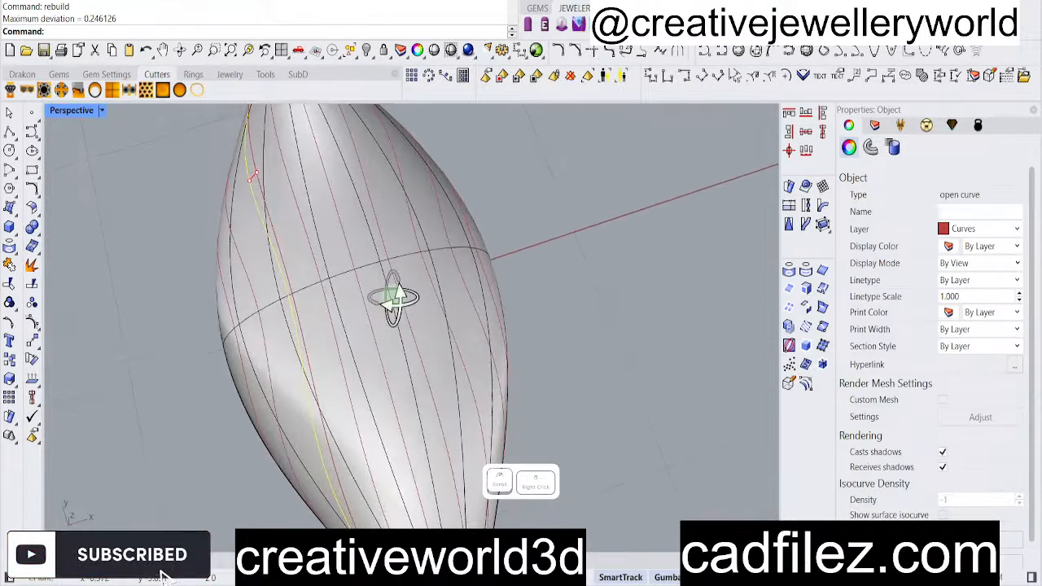
click(614, 170)
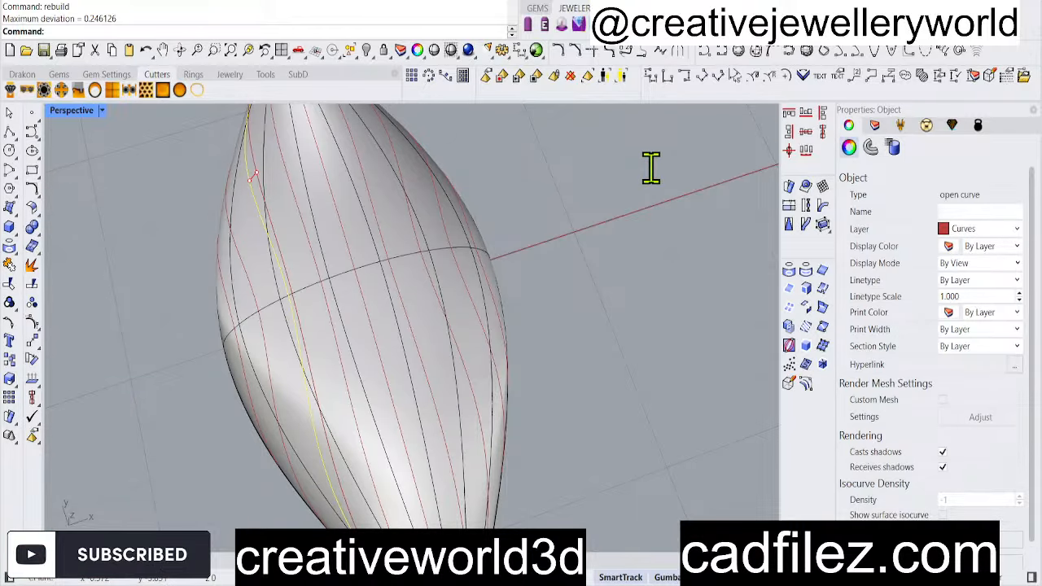
key(2)
key(0)
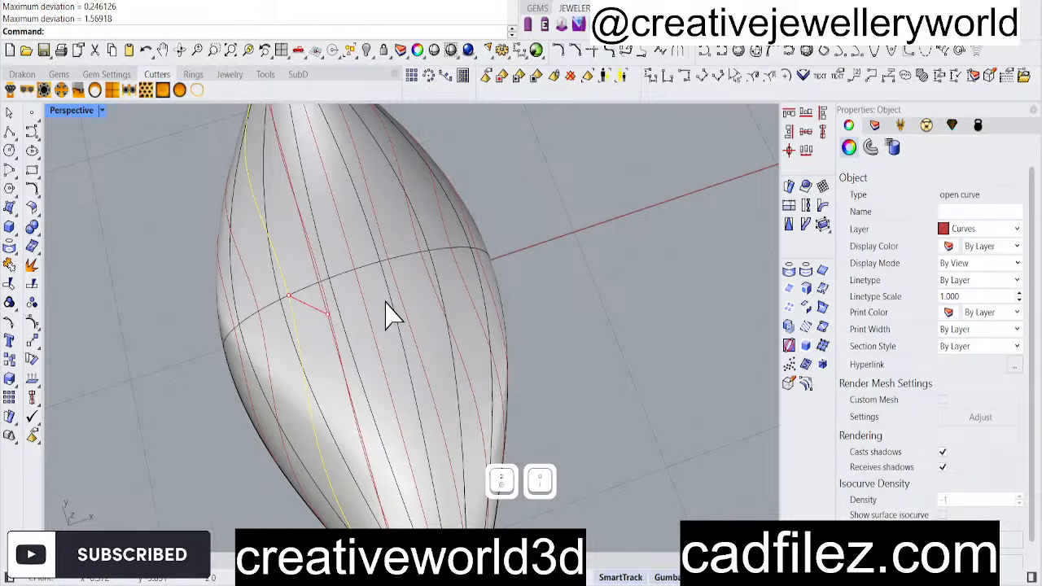
right_drag(392, 337, 407, 277)
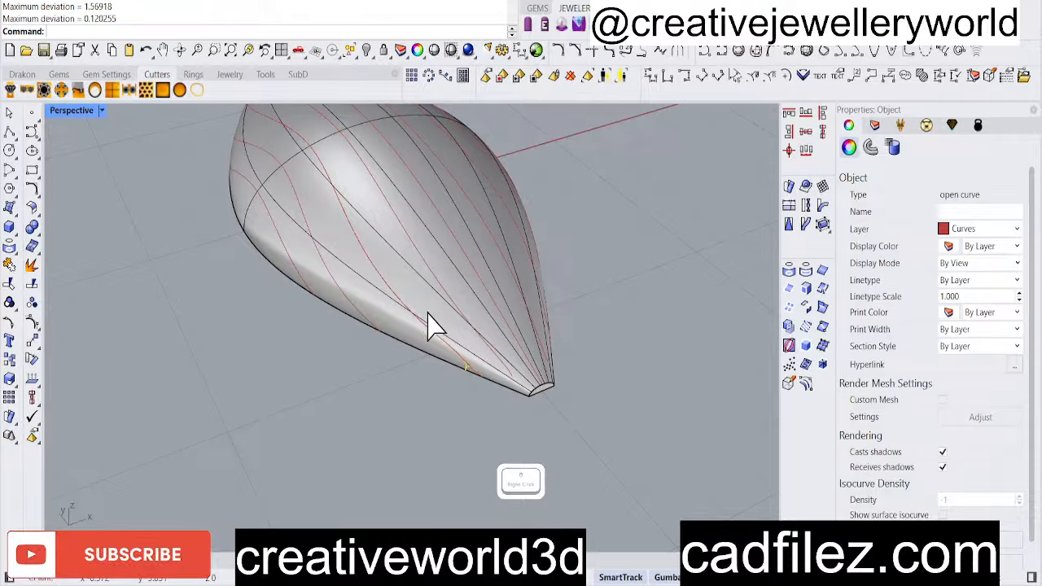
click(568, 345)
click(385, 409)
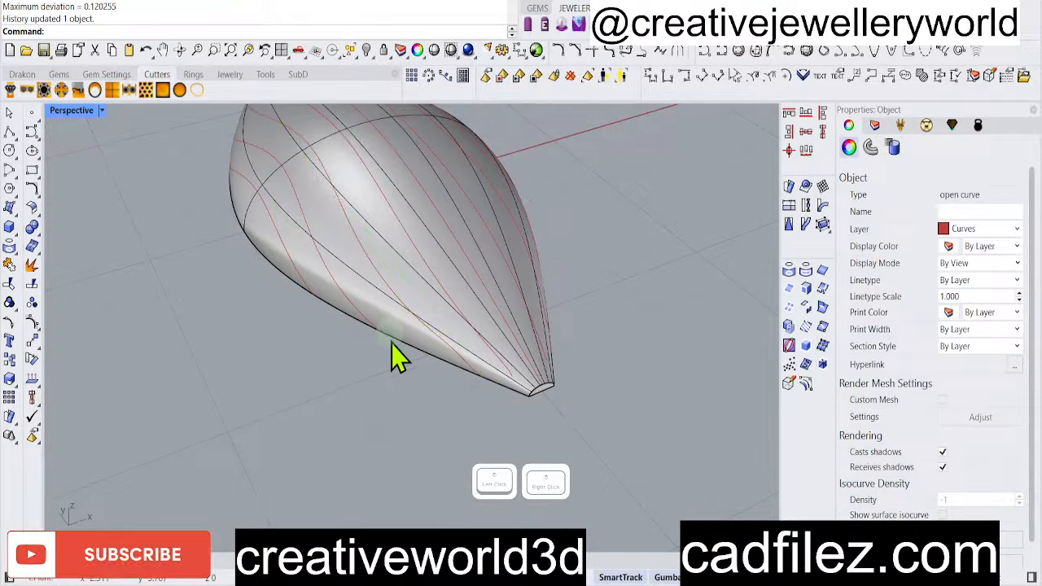
Select the rebuilt curve and its mirrored counterpart with SelLast and pull them onto the leaf's surface
right_drag(390, 339, 368, 336)
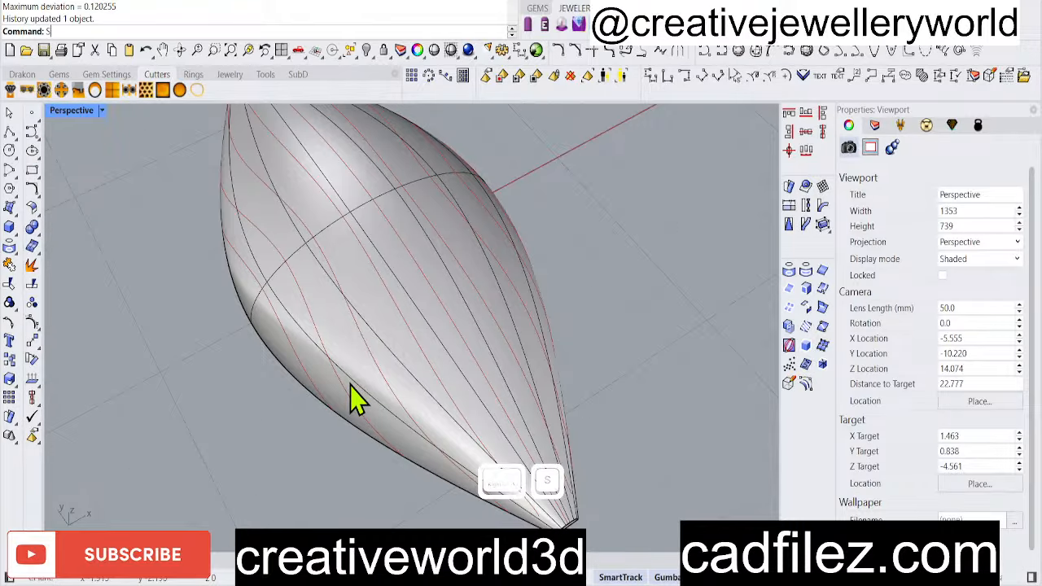
text(elLast)
key(Return)
right_drag(423, 407, 420, 382)
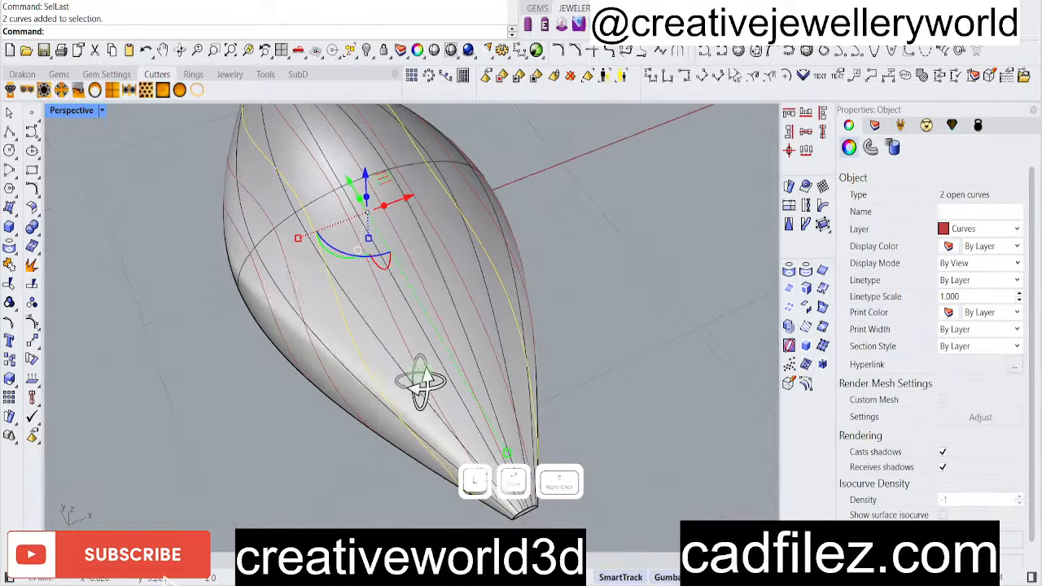
click(32, 264)
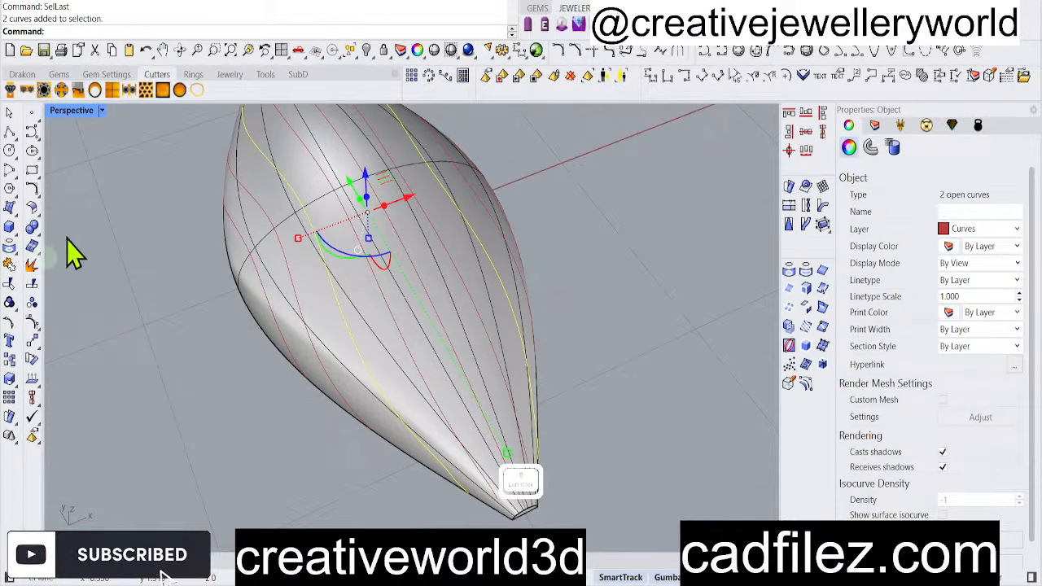
double_click(70, 111)
scroll(224, 212, up, 5)
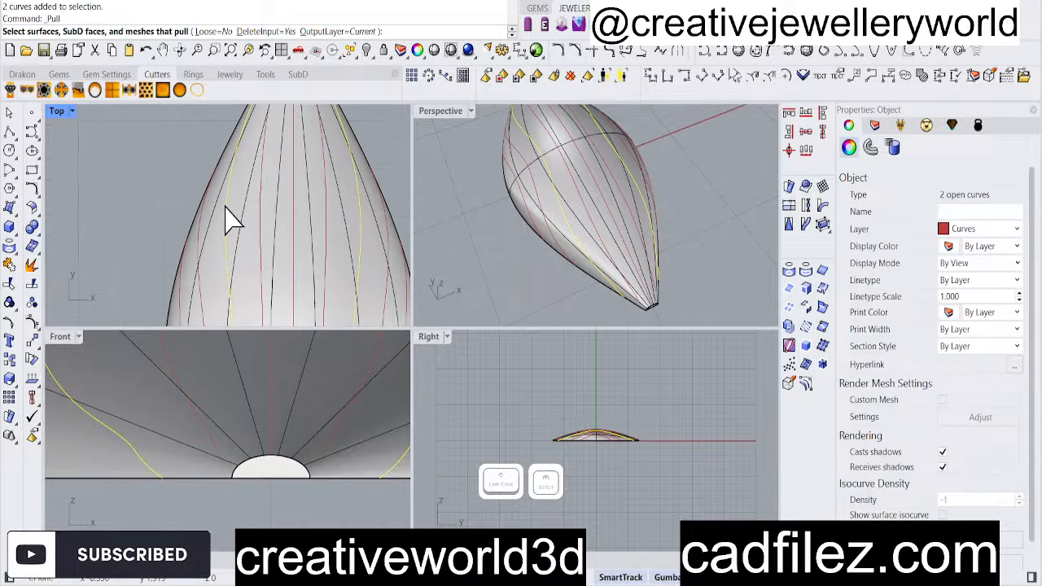
click(243, 217)
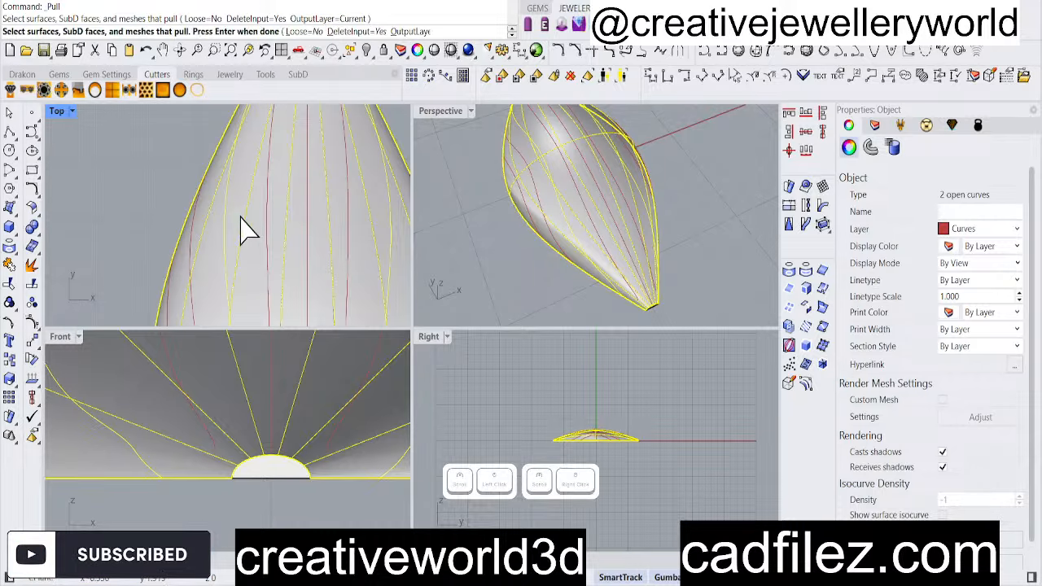
right_click(241, 223)
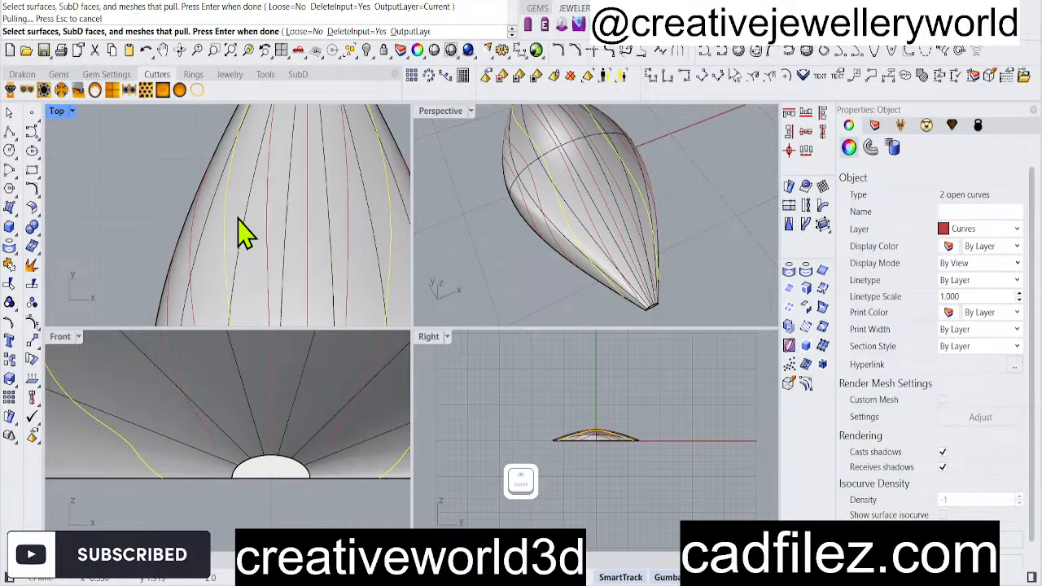
scroll(238, 218, down, 2)
click(87, 212)
scroll(334, 235, down, 2)
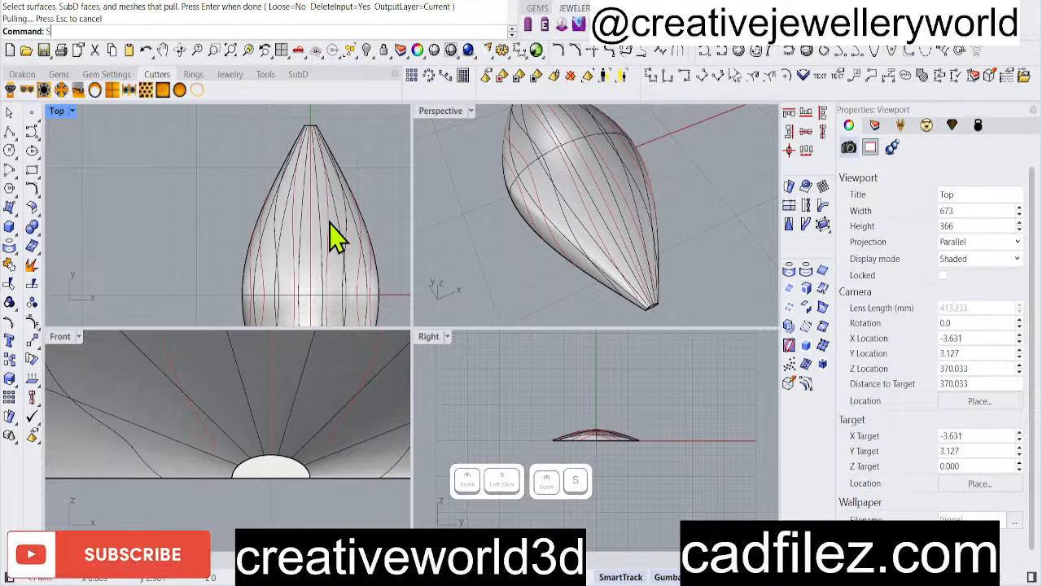
Select the two pulled curves and group them
text(sl)
key(Return)
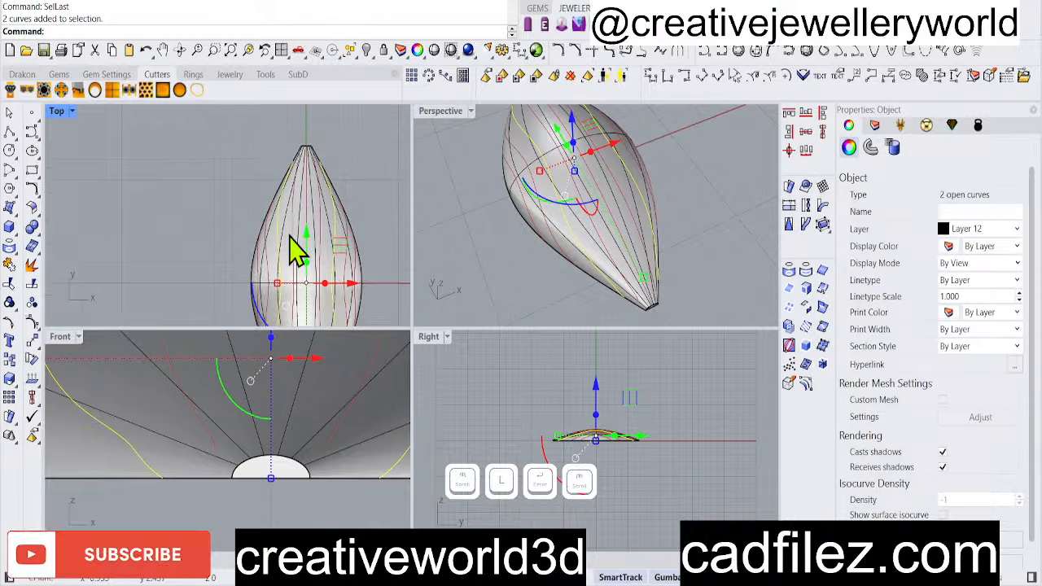
text(g)
key(Return)
Group the two pulled curves with the three remaining offset curves on one side of the leaf
right_drag(315, 249, 300, 210)
scroll(236, 274, up, 5)
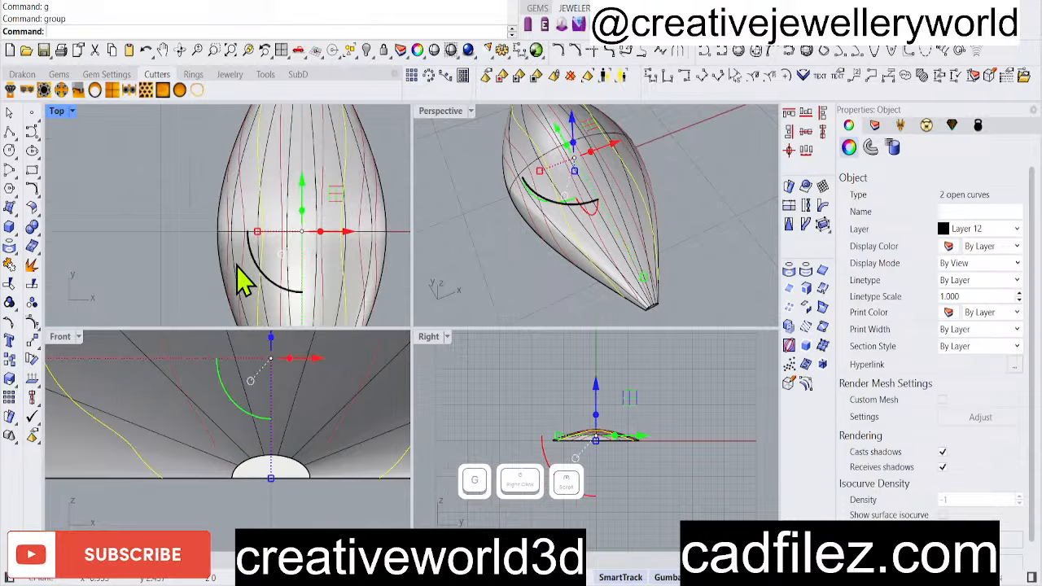
shift+click(249, 279)
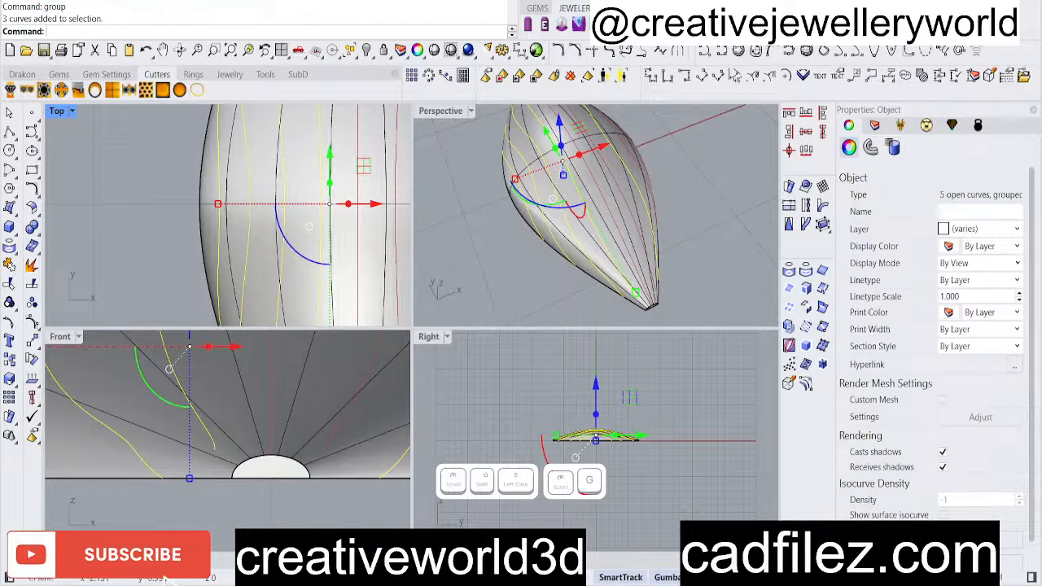
text(g)
scroll(242, 257, down, 2)
right_click(242, 257)
scroll(242, 257, down, 2)
click(175, 252)
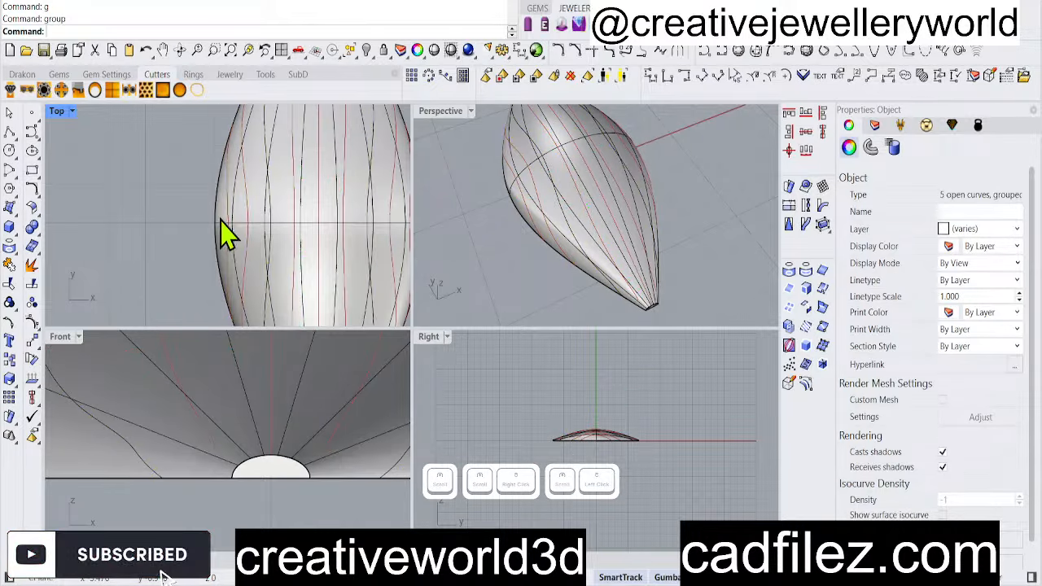
scroll(322, 297, down, 3)
scroll(279, 279, up, 5)
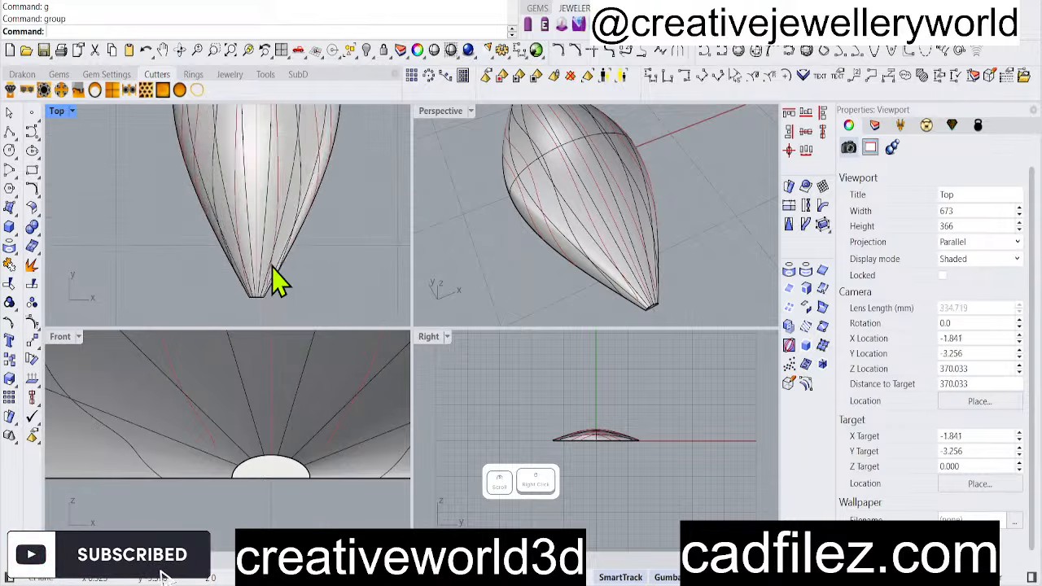
click(272, 276)
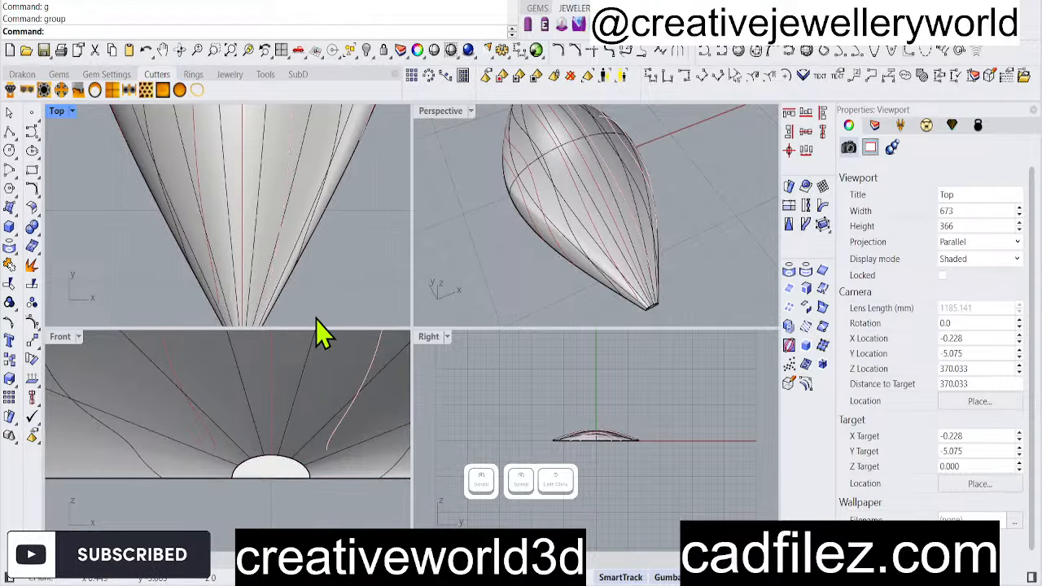
click(316, 320)
scroll(228, 240, down, 1)
click(255, 284)
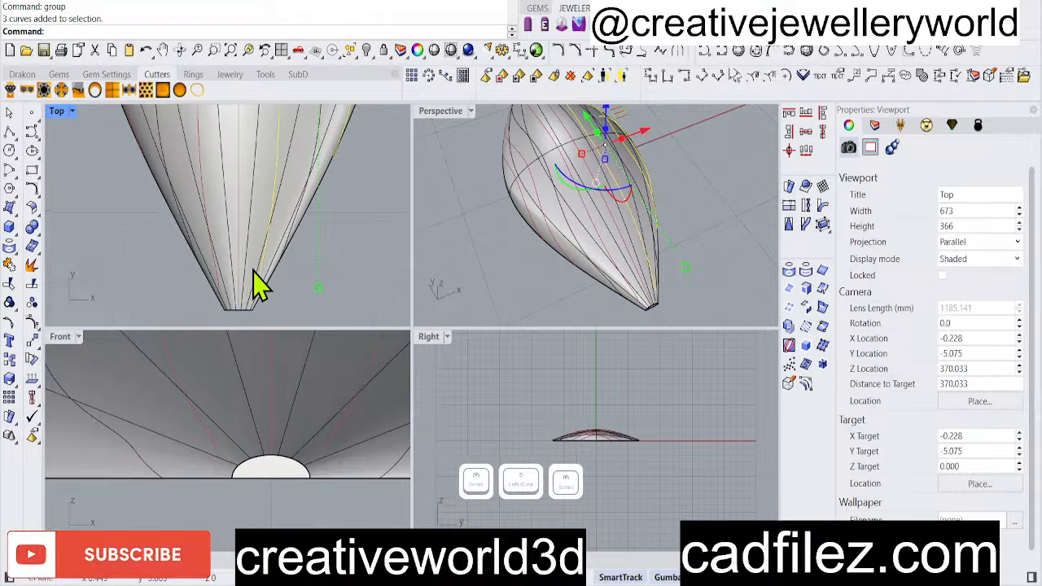
click(358, 282)
Group the last five grouped curves with the centre isocurve and the opposite side's three offset curves
text(S)
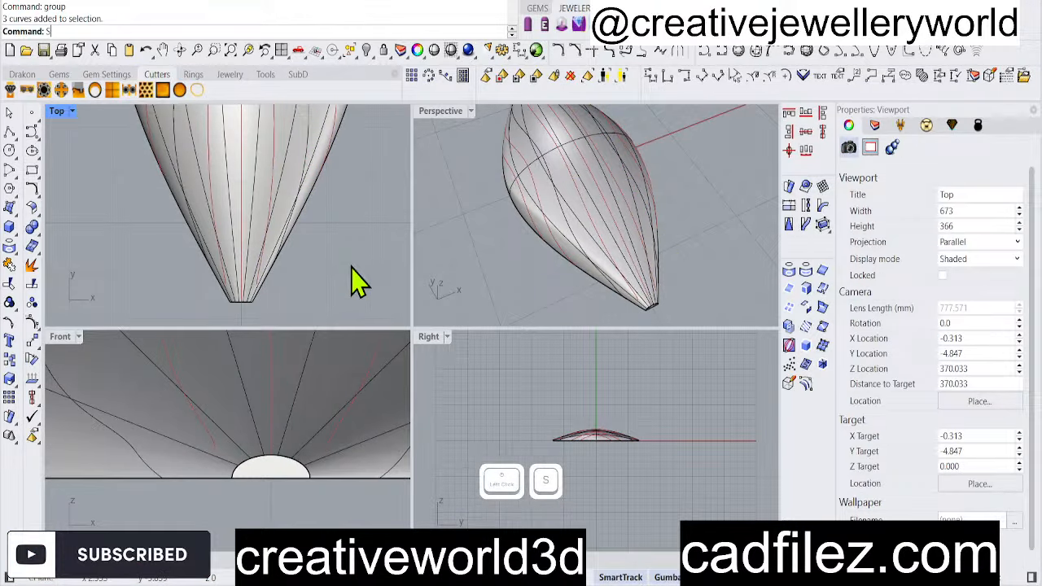
text(elL)
key(Return)
shift+click(244, 191)
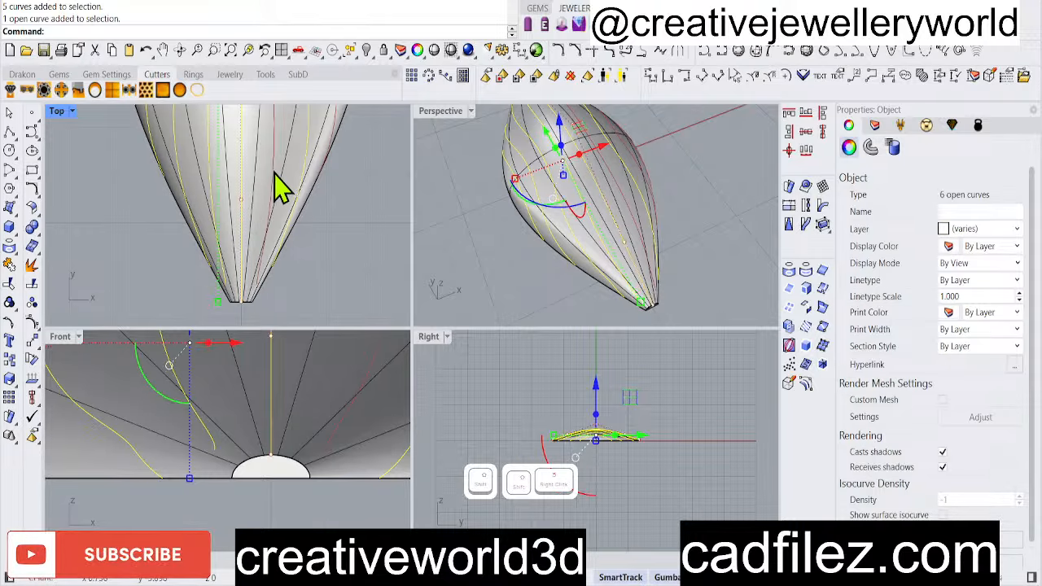
shift+click(276, 186)
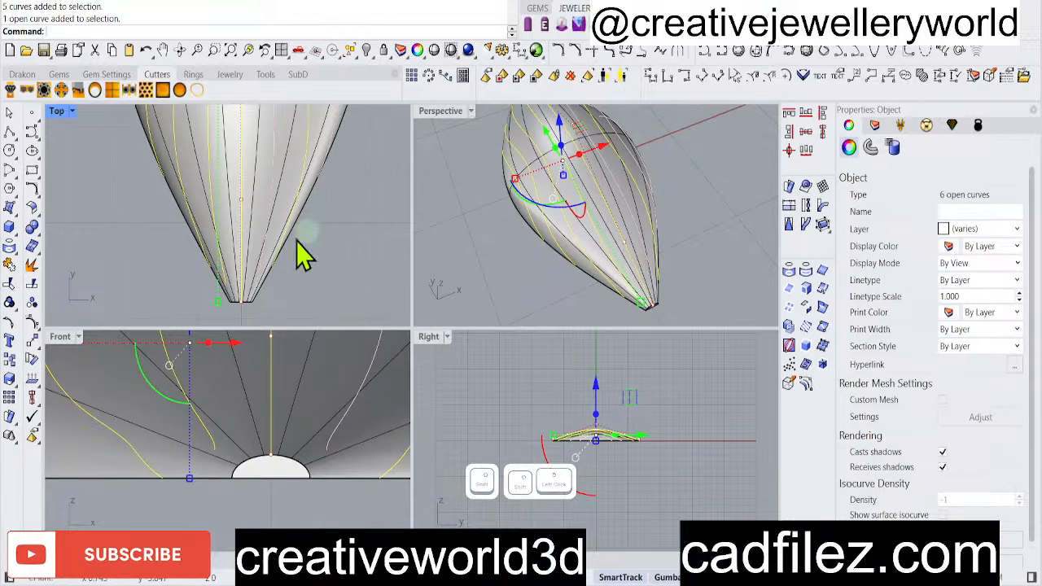
shift+click(267, 234)
scroll(271, 244, down, 3)
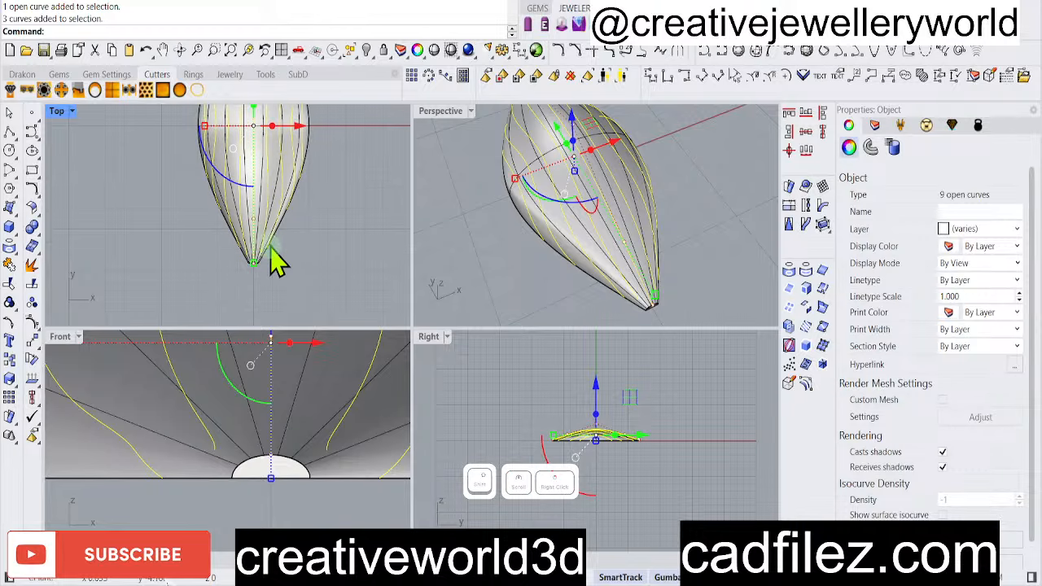
scroll(276, 261, down, 2)
text(g)
key(Return)
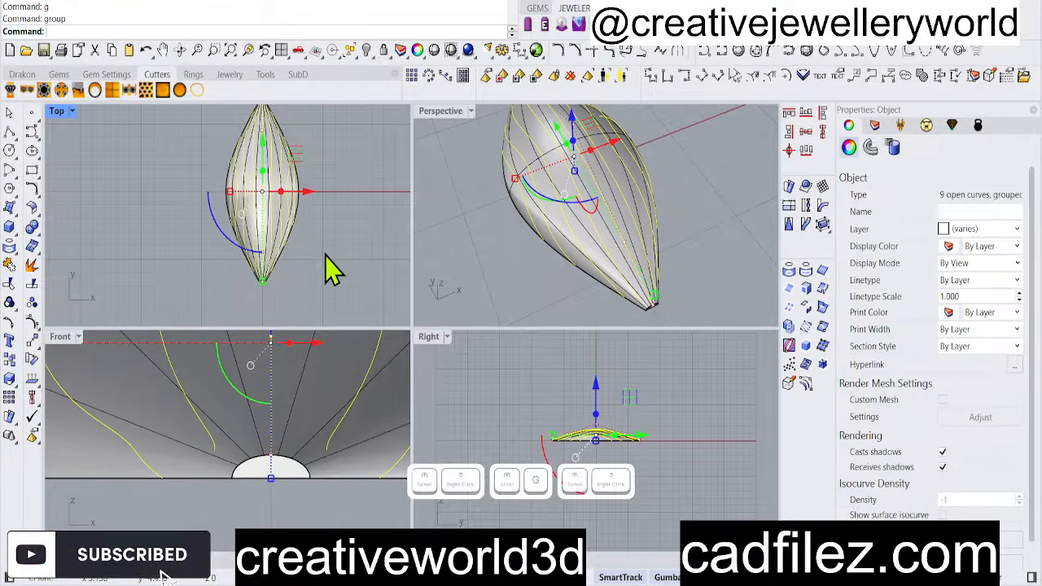
Switch the Front and Top viewports to Wireframe display mode
click(329, 271)
scroll(281, 450, up, 2)
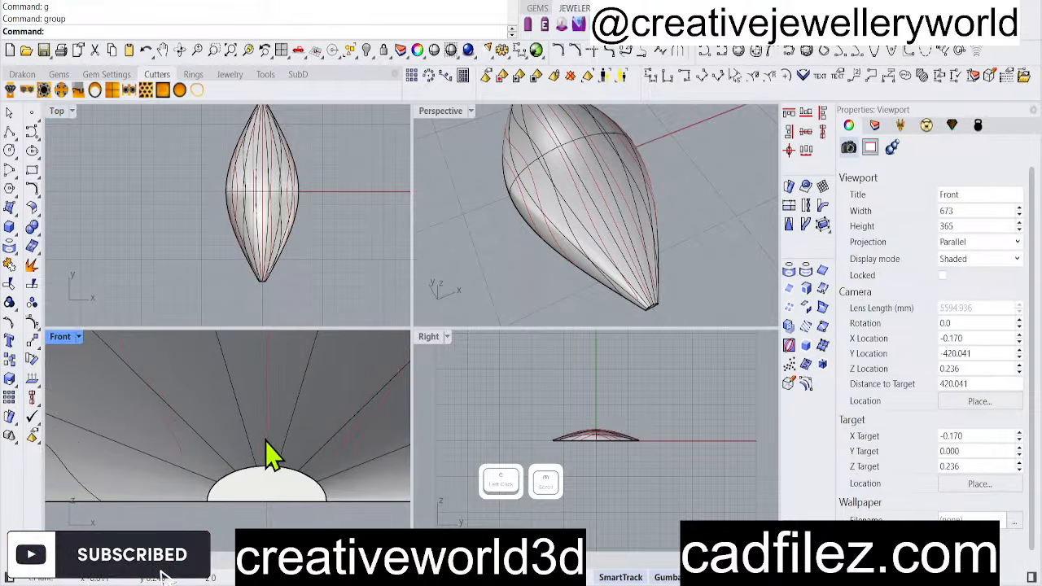
click(266, 440)
click(260, 310)
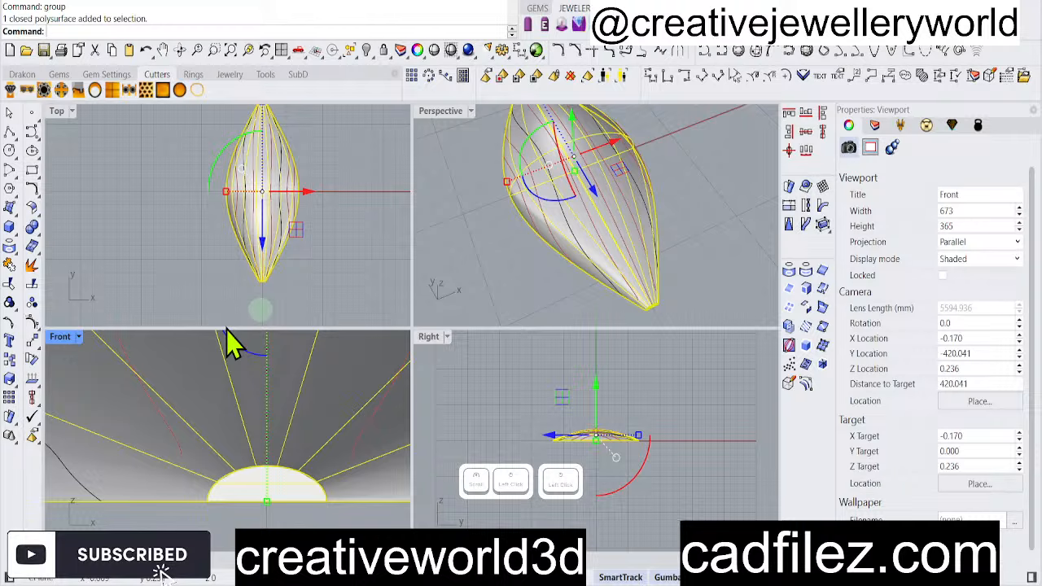
click(73, 345)
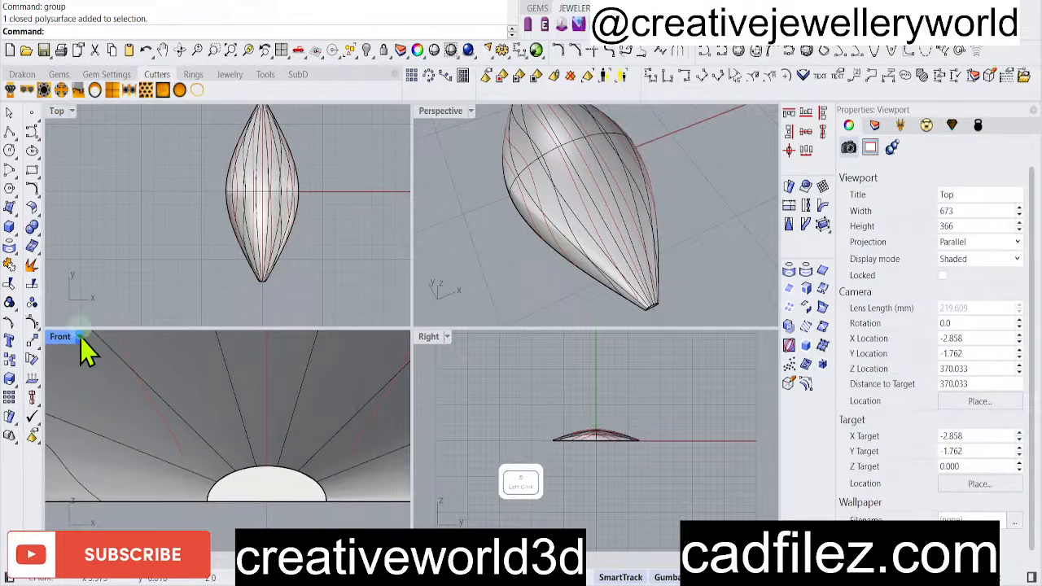
click(128, 29)
right_click(356, 285)
click(356, 264)
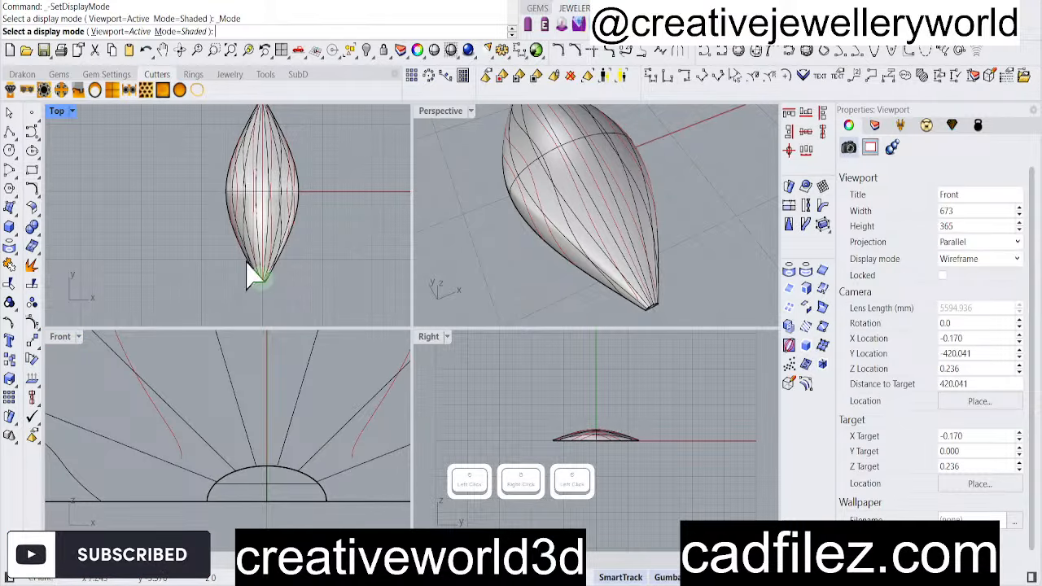
Select the grouped curves and examine their ends at the leaf's lower tip in the maximized Top viewport
scroll(271, 236, up, 12)
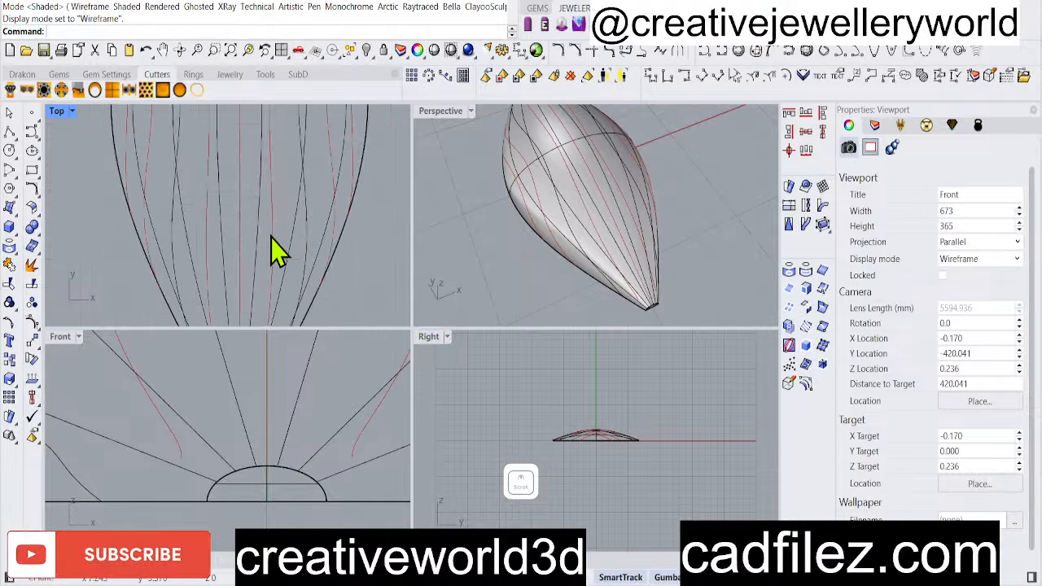
scroll(277, 252, down, 3)
click(274, 246)
scroll(275, 256, down, 5)
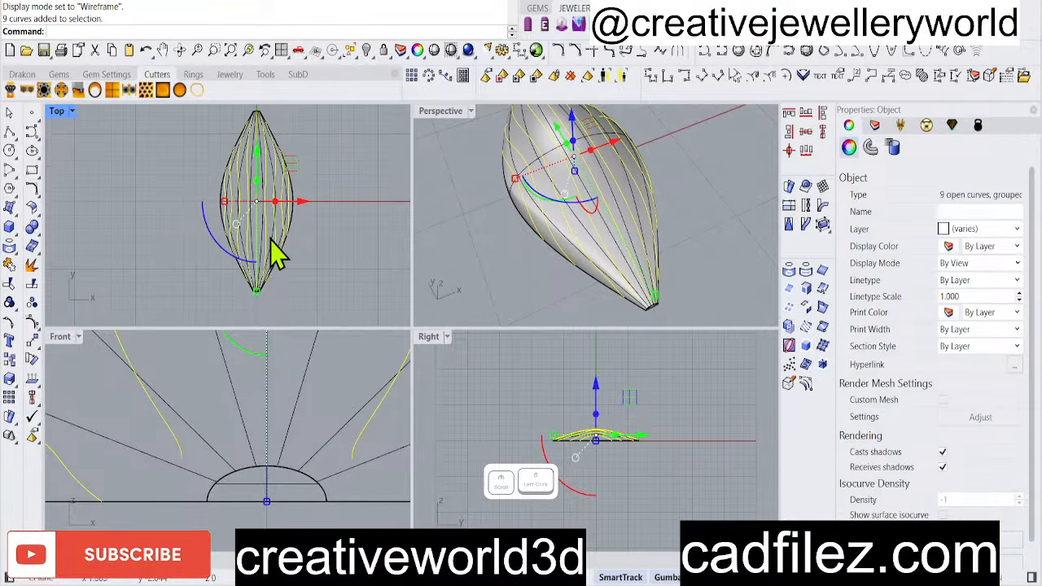
right_drag(270, 239, 266, 223)
scroll(252, 284, up, 2)
right_drag(251, 283, 247, 261)
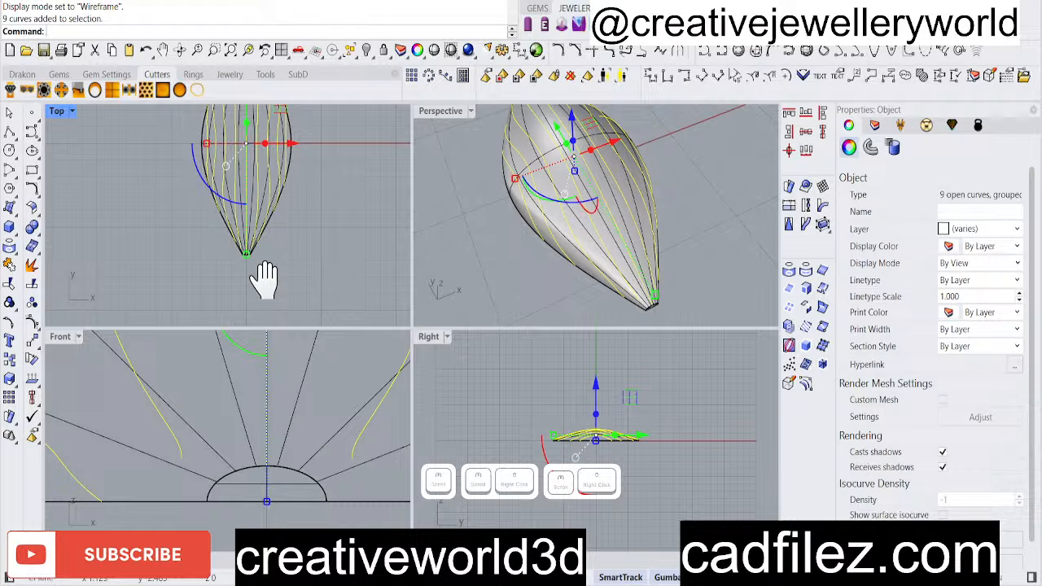
double_click(57, 112)
scroll(464, 415, up, 12)
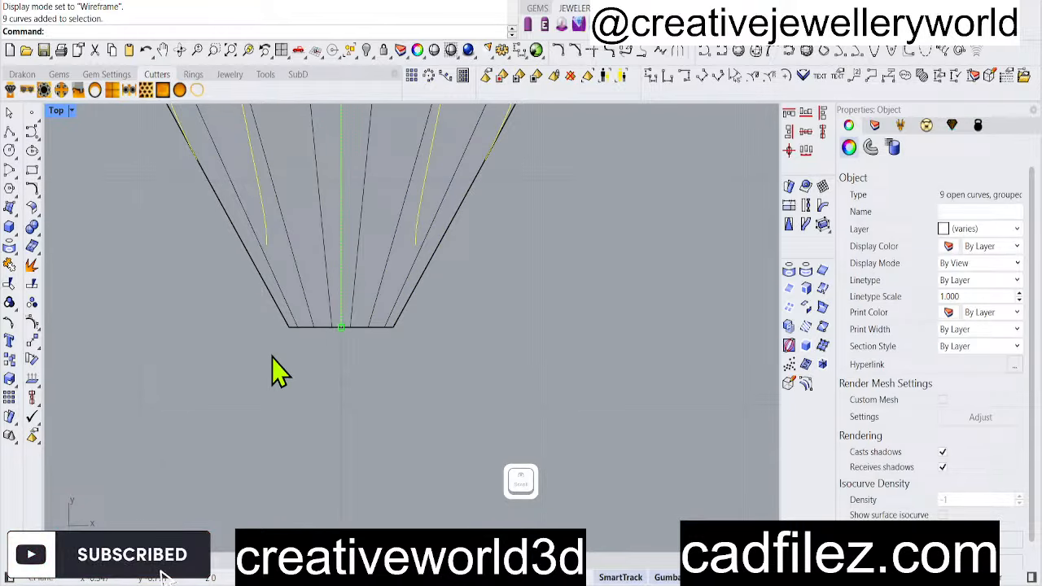
Remove the centre isocurve from the curve group with RemoveFromGroup
click(342, 329)
scroll(337, 319, down, 1)
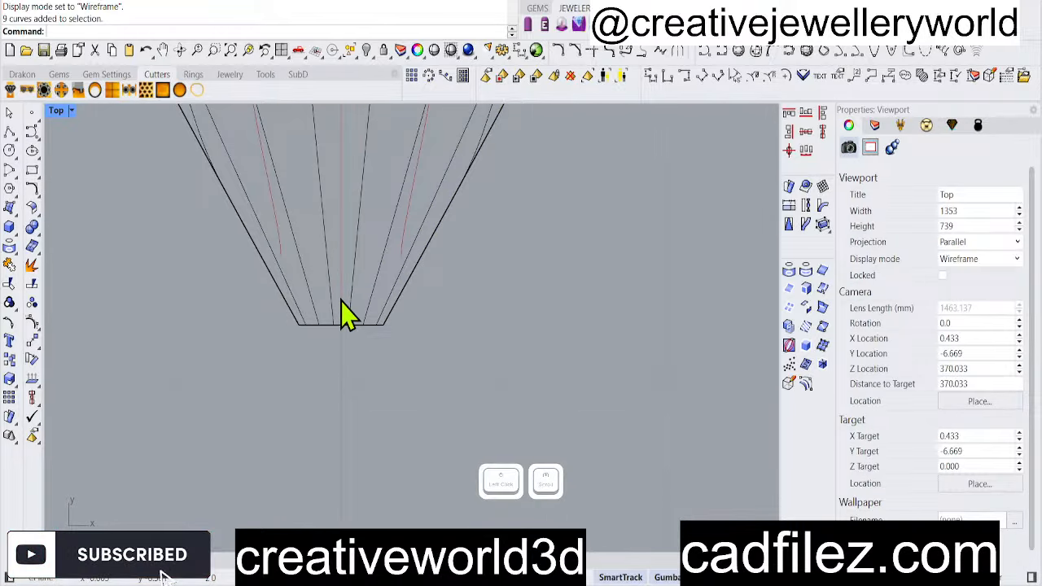
text(rg)
right_click(344, 297)
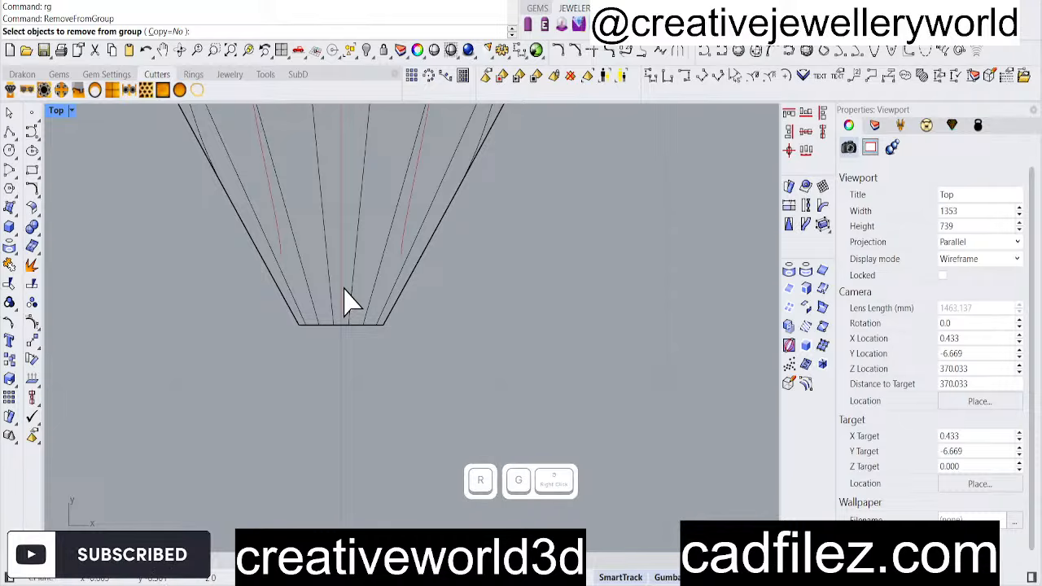
click(344, 298)
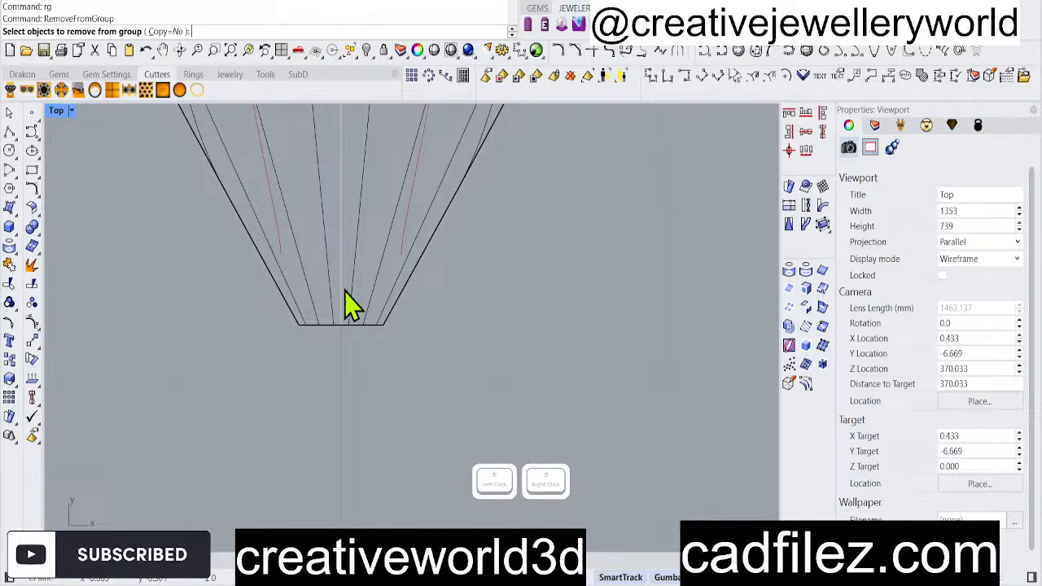
right_click(347, 300)
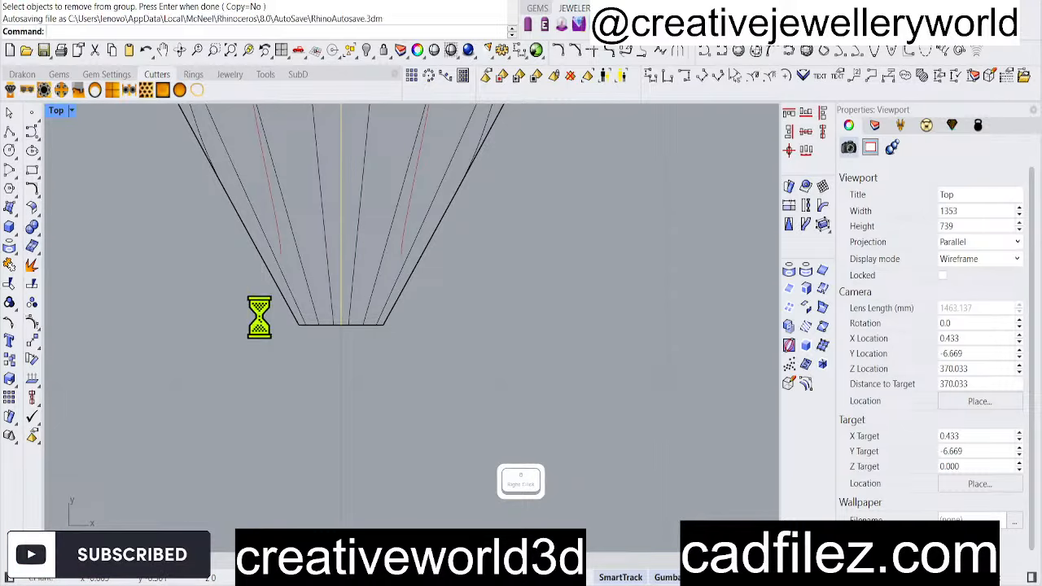
Select the ungrouped centre curve on its own and rebuild it
drag(196, 311, 504, 336)
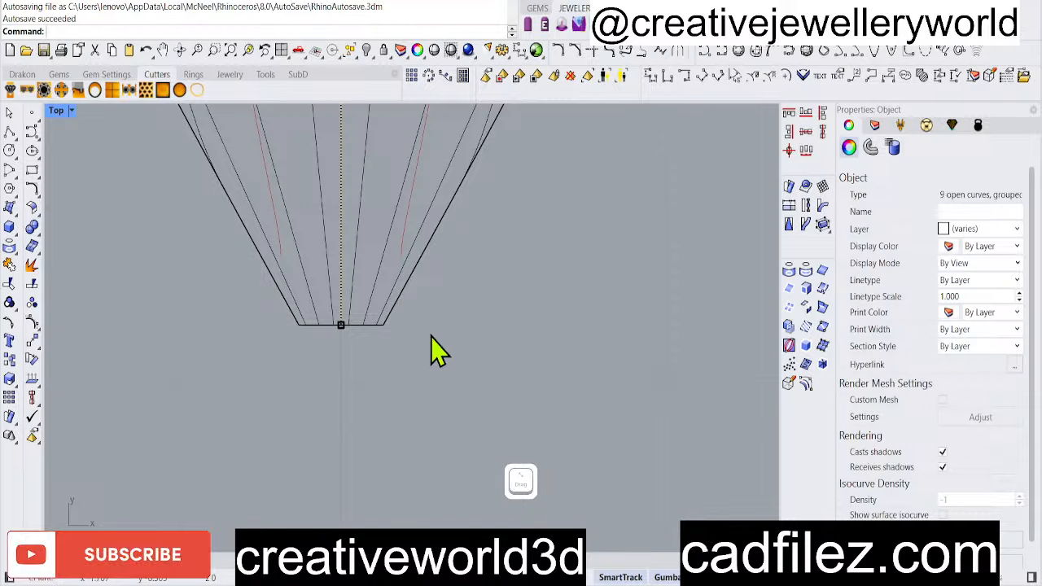
click(394, 284)
click(368, 394)
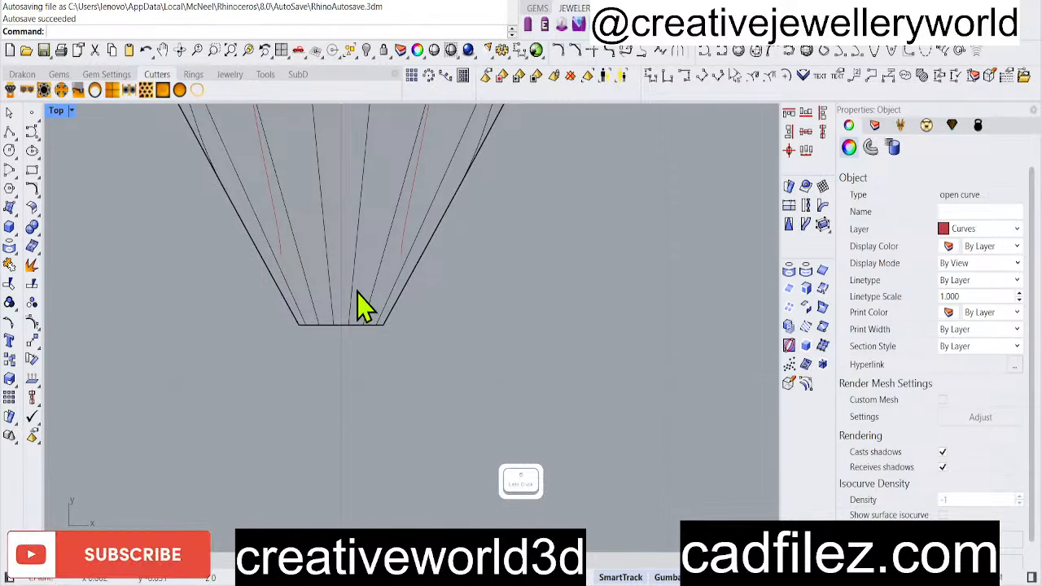
click(337, 273)
click(335, 281)
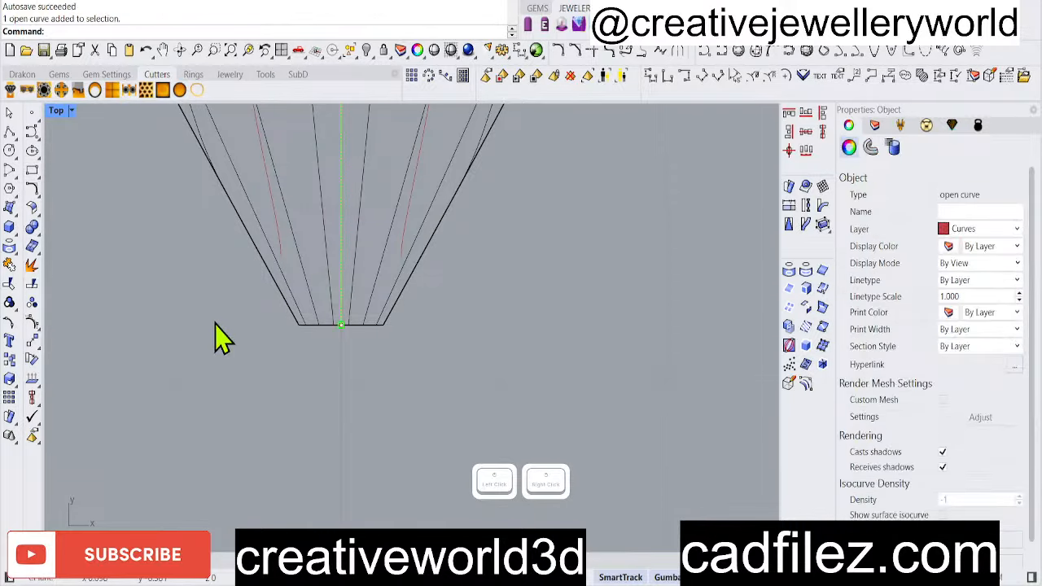
scroll(358, 334, down, 5)
right_drag(372, 302, 374, 375)
text(re)
key(Return)
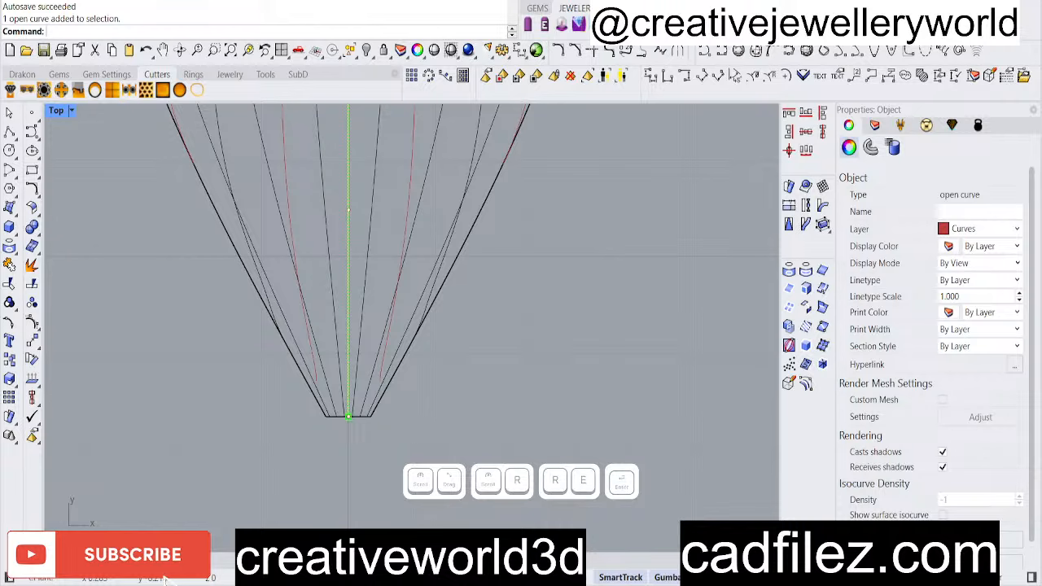
right_click(374, 375)
Shorten the rebuilt centre curve by deleting its two outermost control points at each end of the leaf
drag(221, 400, 437, 464)
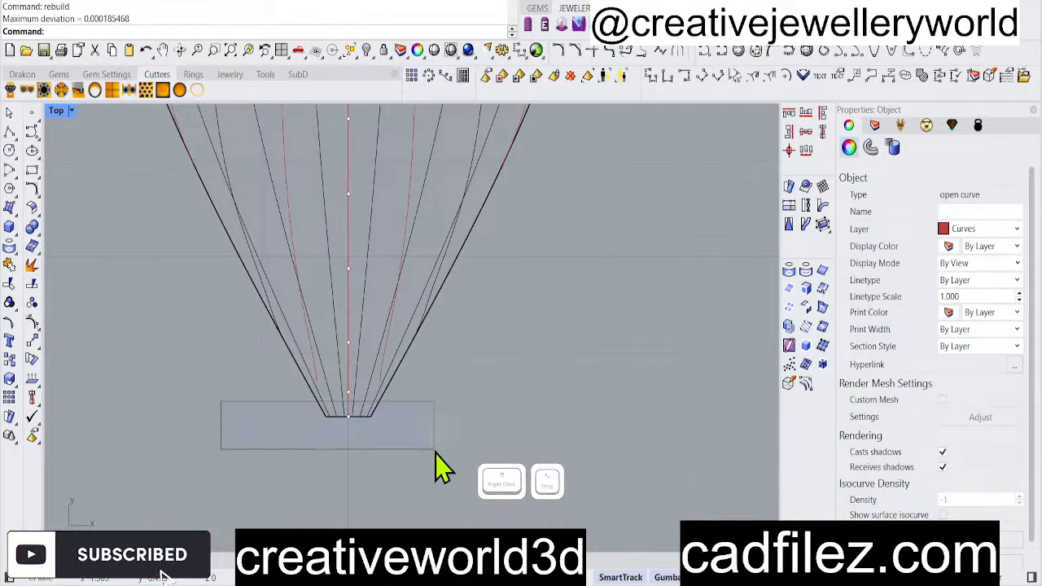
scroll(365, 464, down, 5)
scroll(362, 280, up, 3)
shift+drag(290, 204, 415, 257)
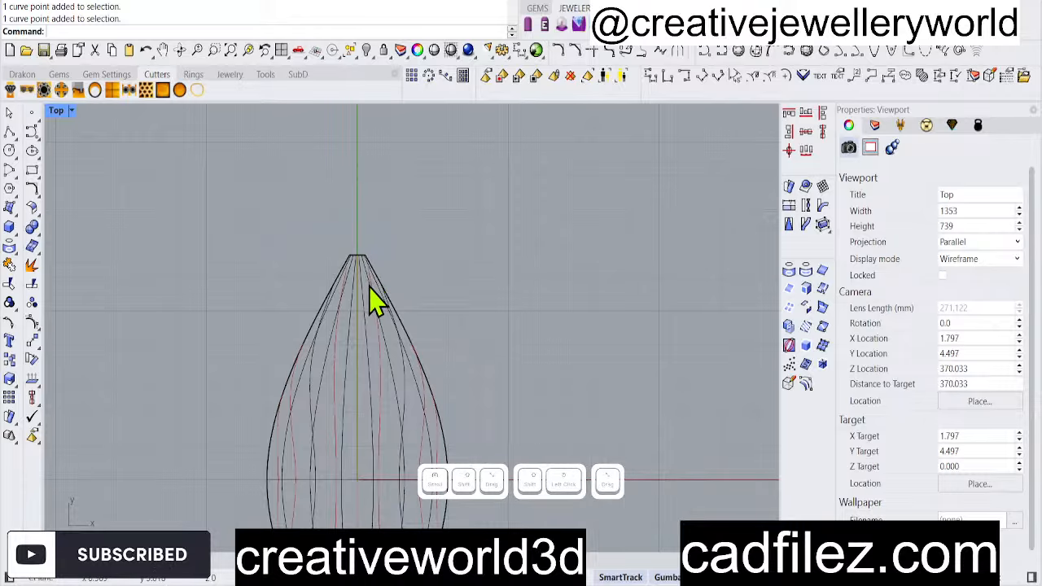
scroll(374, 297, up, 2)
drag(267, 186, 427, 260)
scroll(355, 257, down, 4)
right_drag(335, 348, 319, 225)
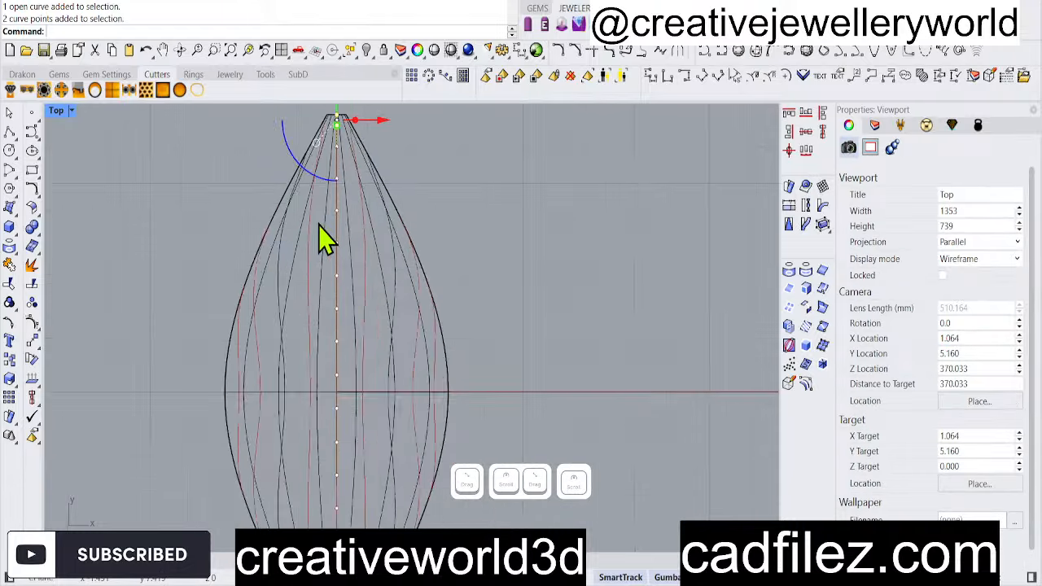
scroll(318, 221, down, 2)
right_drag(368, 420, 363, 303)
scroll(341, 432, up, 3)
shift+drag(290, 418, 402, 507)
scroll(372, 484, down, 3)
key(Delete)
click(493, 425)
scroll(365, 441, up, 2)
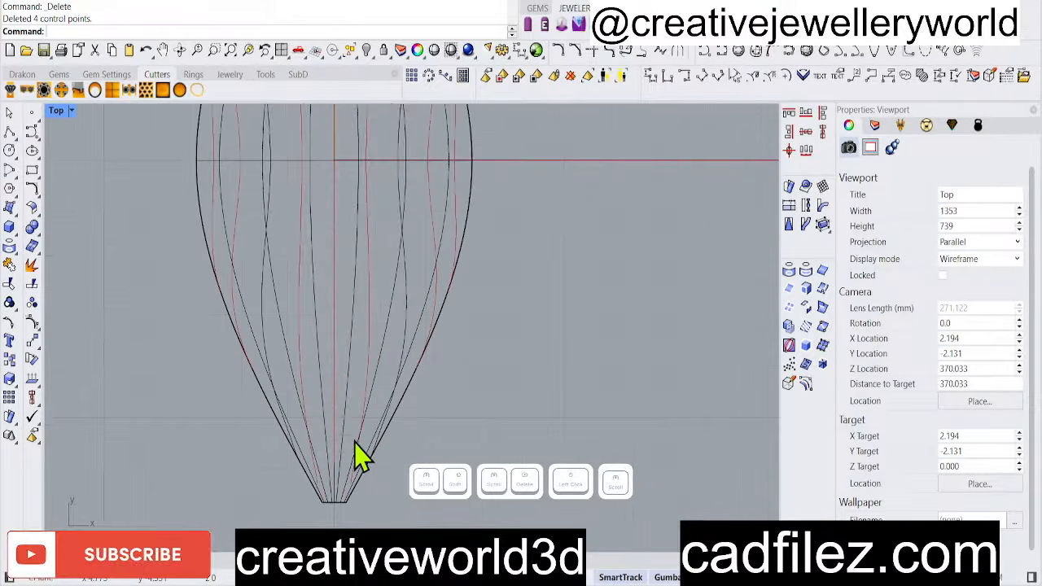
text(s)
right_click(390, 429)
text(c)
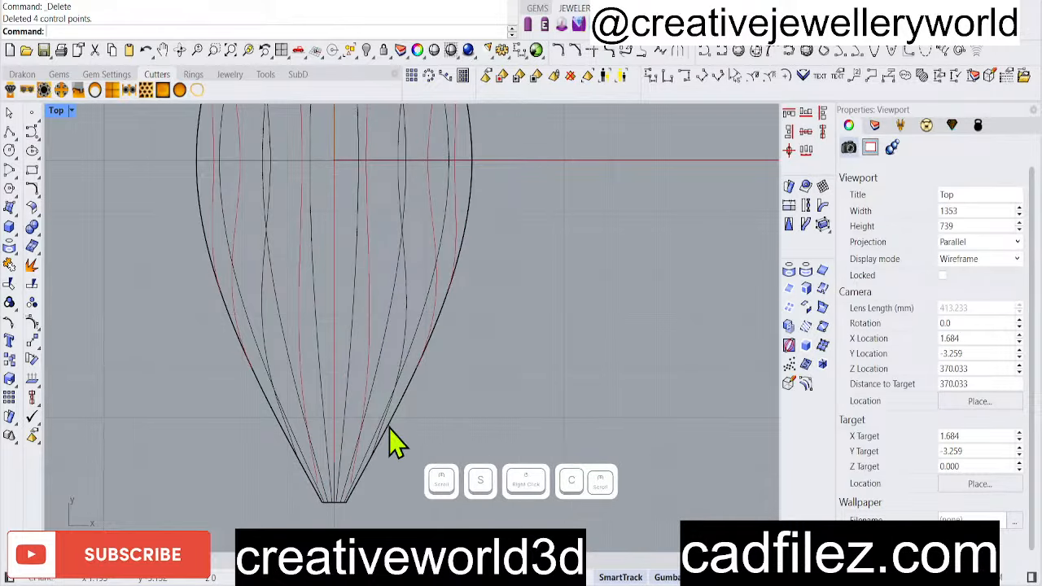
scroll(390, 427, down, 4)
right_click(361, 373)
scroll(350, 360, up, 6)
right_click(349, 360)
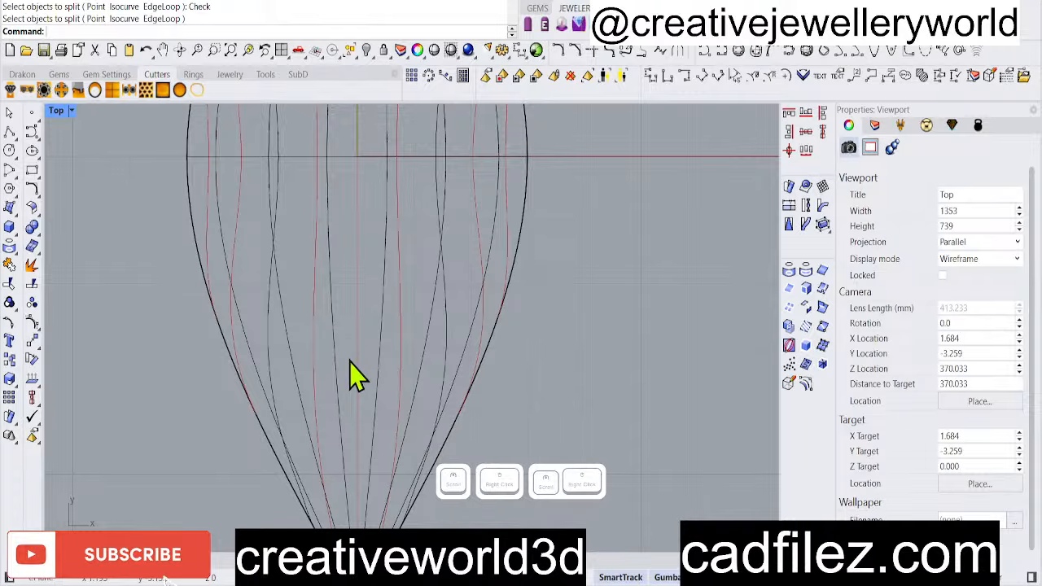
Try to group the shortened centre curve with the eight grouped curves in the Top viewport
click(359, 314)
shift+click(314, 276)
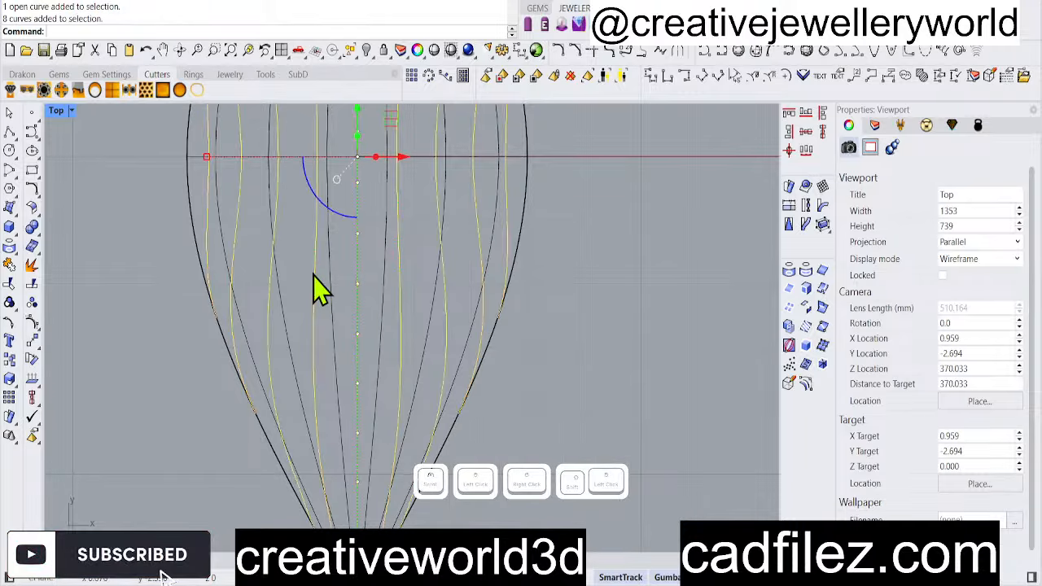
scroll(329, 336, down, 2)
text(g)
right_click(329, 336)
scroll(332, 333, down, 2)
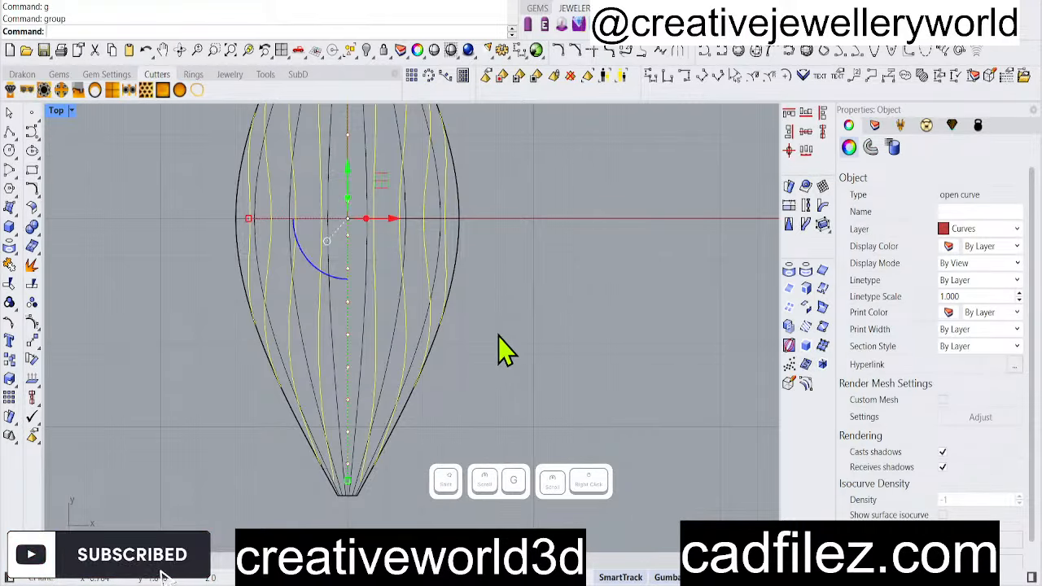
scroll(498, 335, down, 2)
scroll(606, 275, down, 8)
right_drag(526, 268, 340, 313)
scroll(358, 277, up, 3)
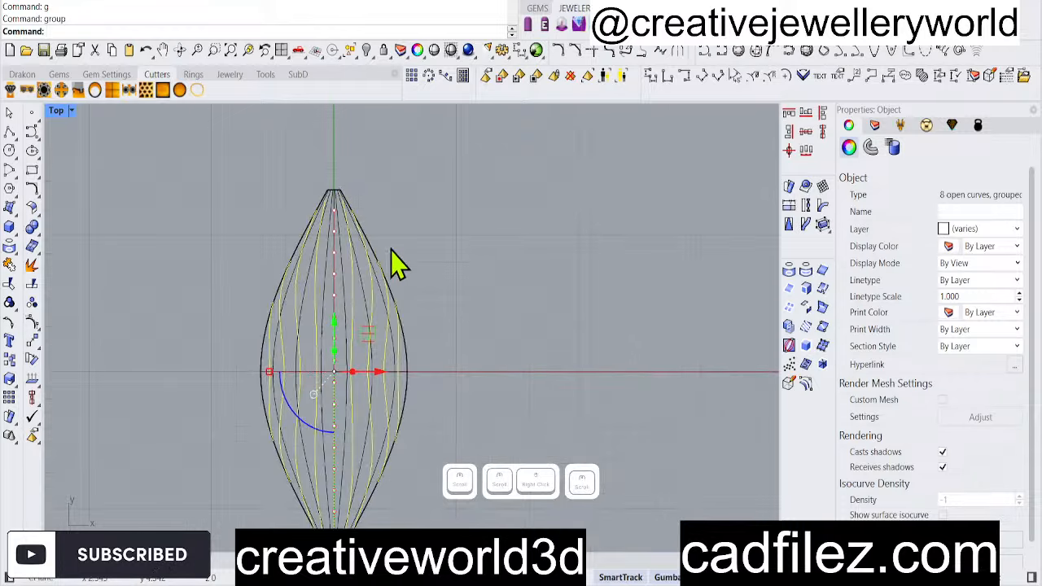
Maximize the Perspective viewport and try again to group the centre curve with the eight side curves
double_click(56, 110)
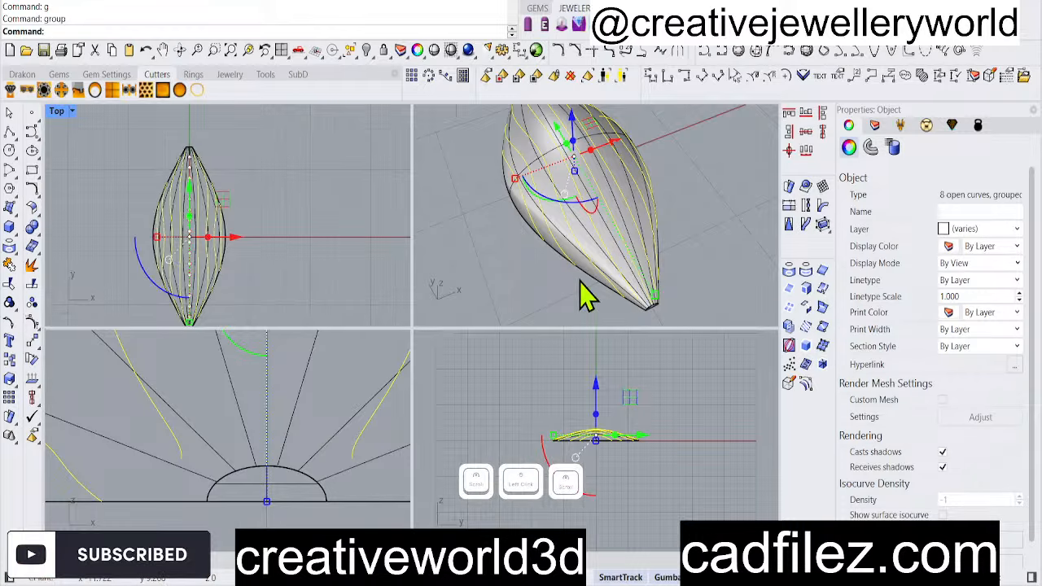
click(594, 215)
double_click(439, 111)
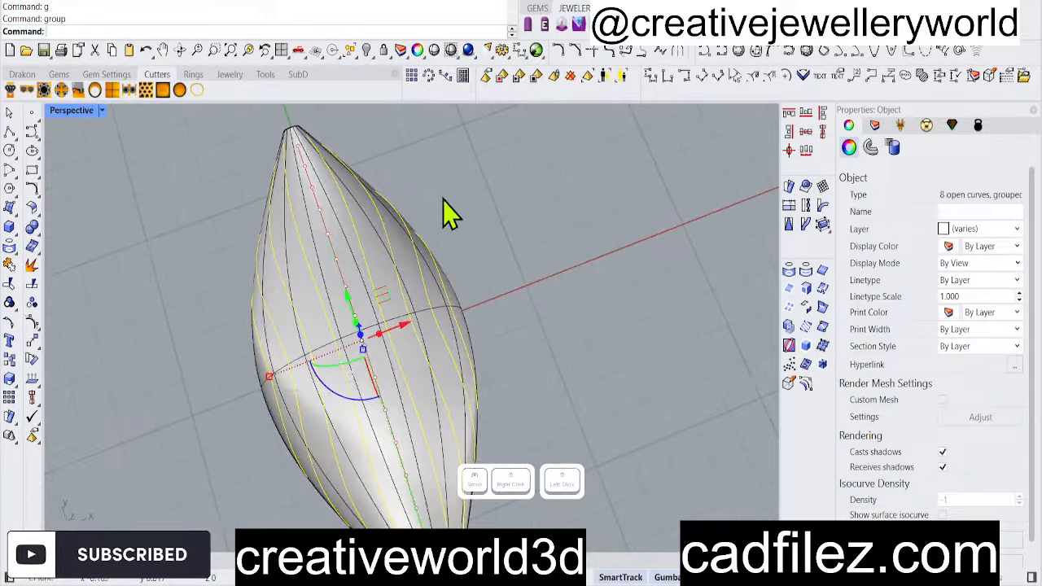
click(480, 226)
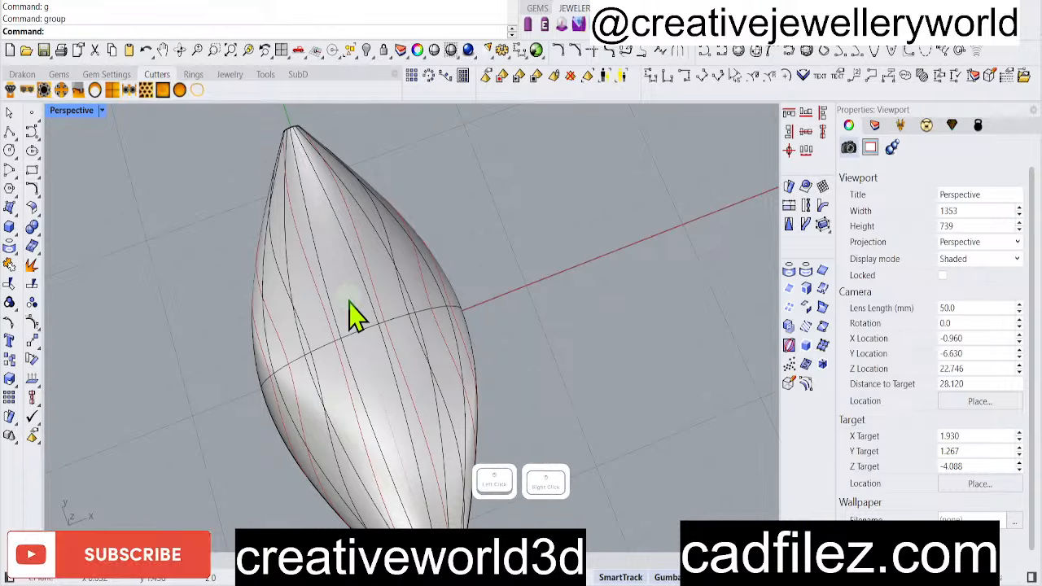
click(352, 309)
shift+click(328, 327)
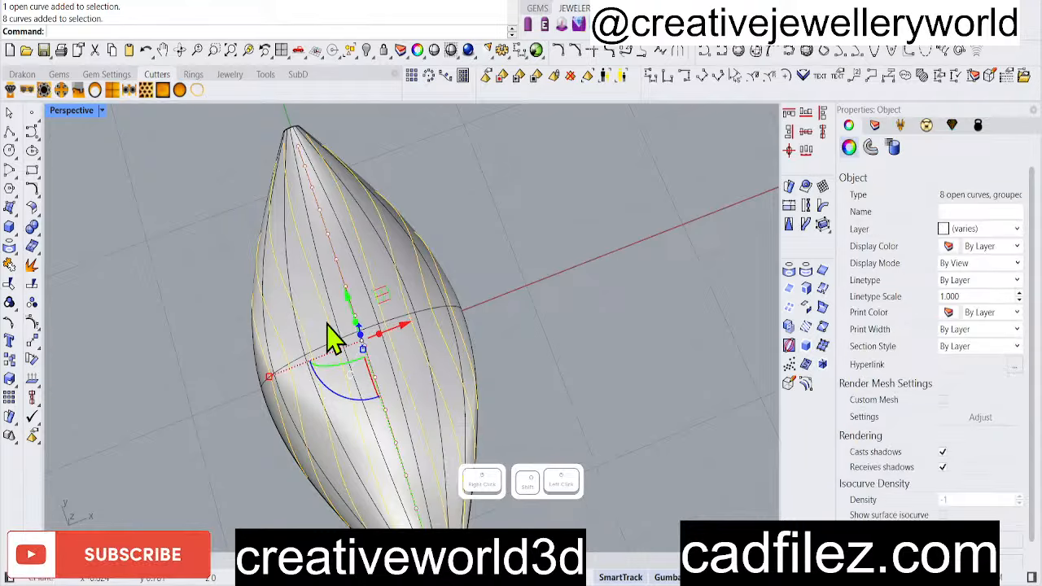
text(g)
right_click(328, 326)
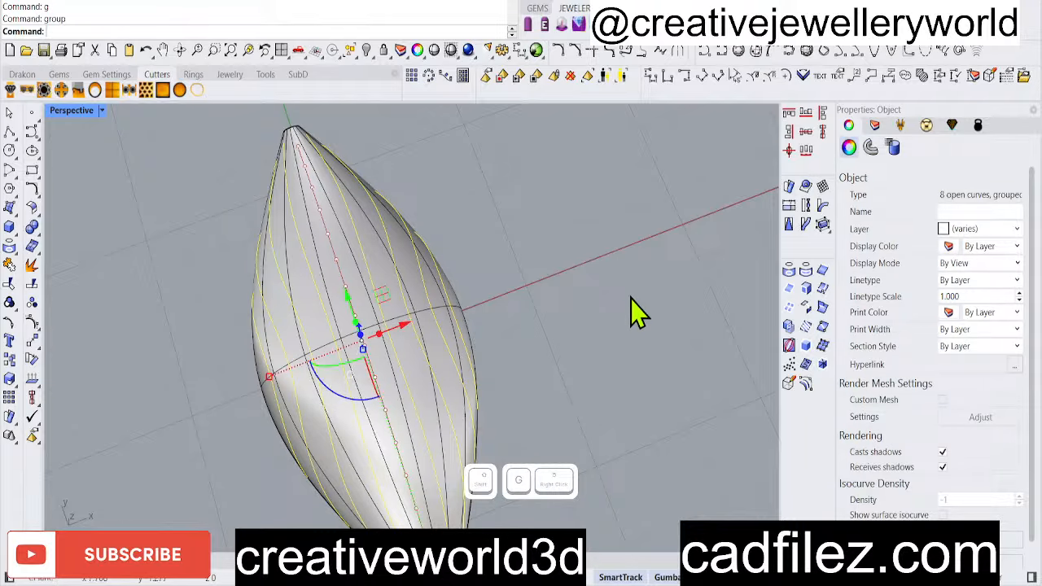
Select the centre curve and the eight side curves without the leaf solid, and group all nine curves
click(631, 298)
scroll(373, 352, up, 5)
click(370, 393)
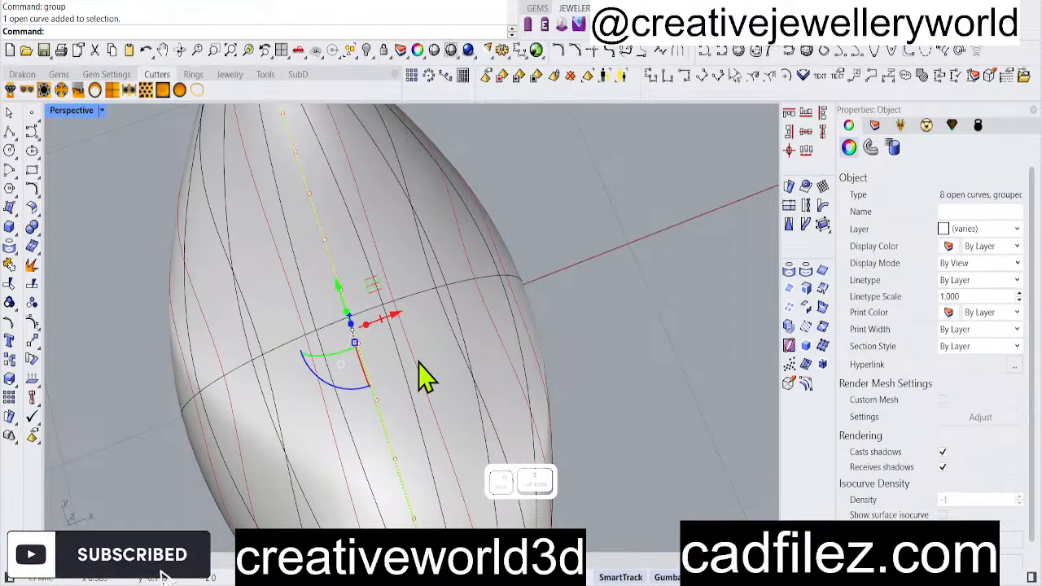
shift+click(418, 363)
shift+click(419, 367)
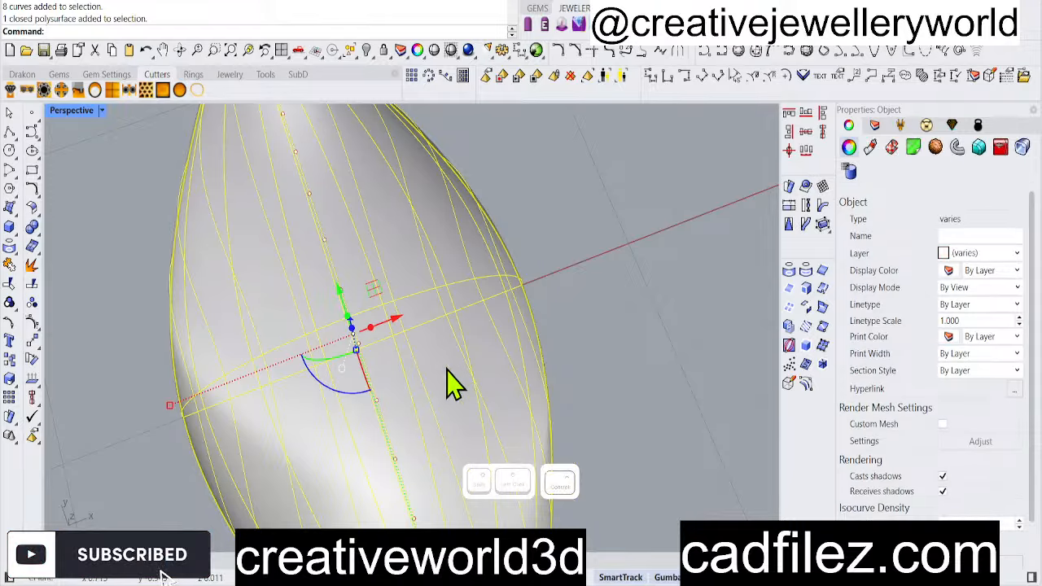
ctrl+click(446, 371)
text(g)
right_click(446, 372)
scroll(422, 285, down, 2)
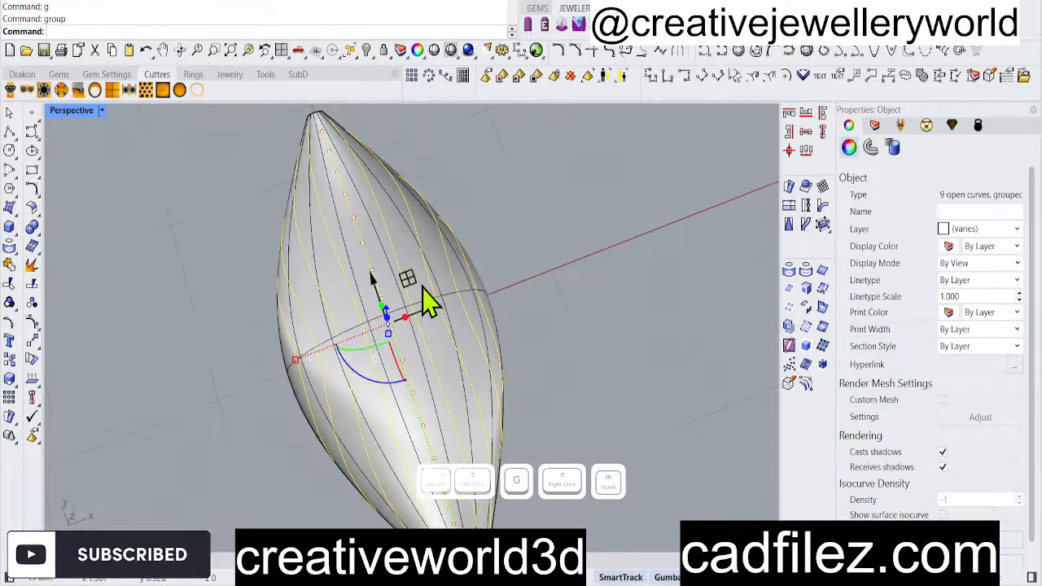
click(624, 344)
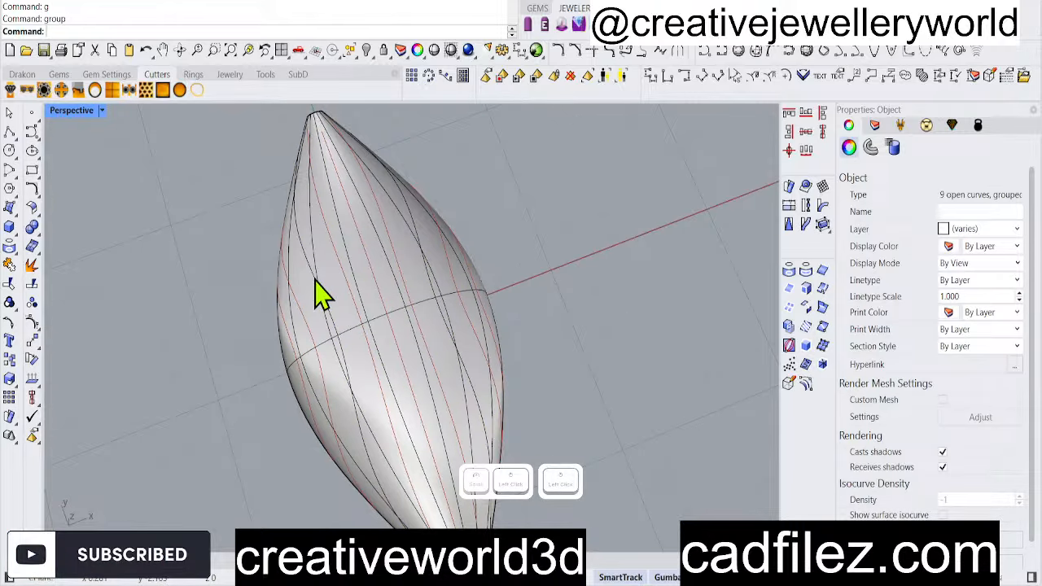
scroll(285, 279, down, 3)
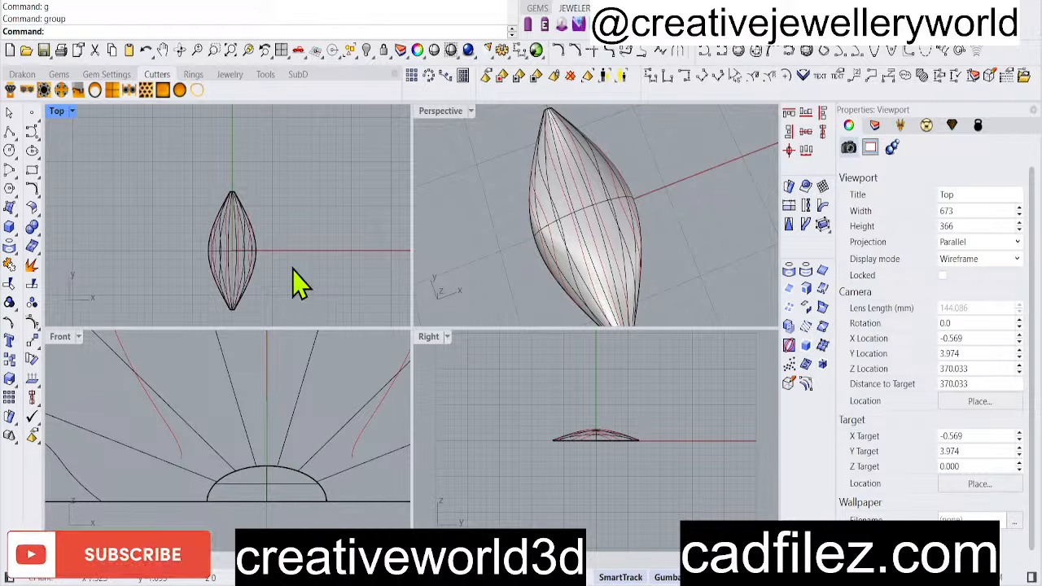
Copy the domed leaf solid and paste a duplicate of it in the same place
right_drag(570, 290, 663, 268)
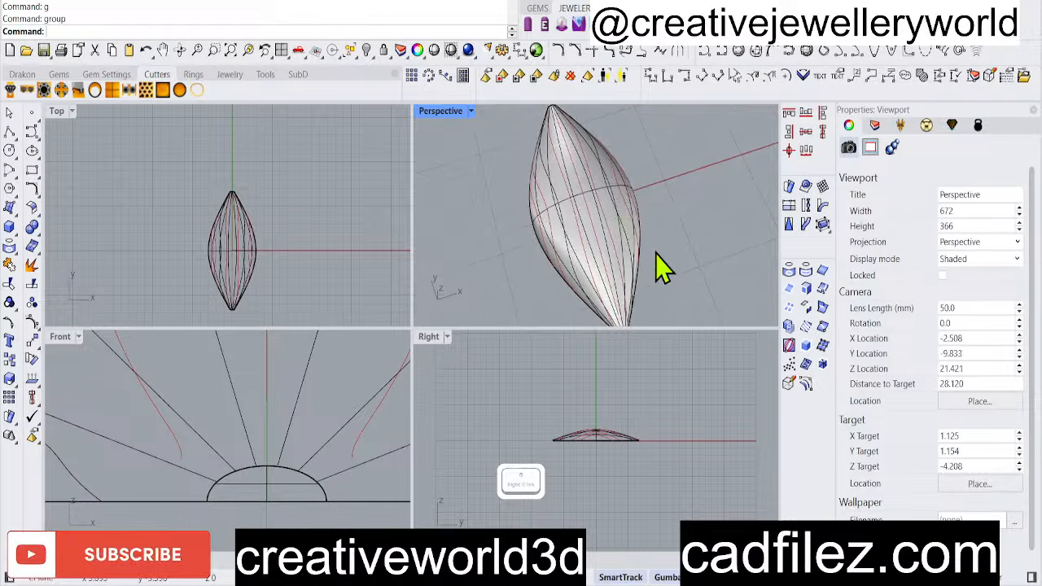
scroll(547, 273, up, 3)
click(576, 262)
scroll(578, 262, up, 1)
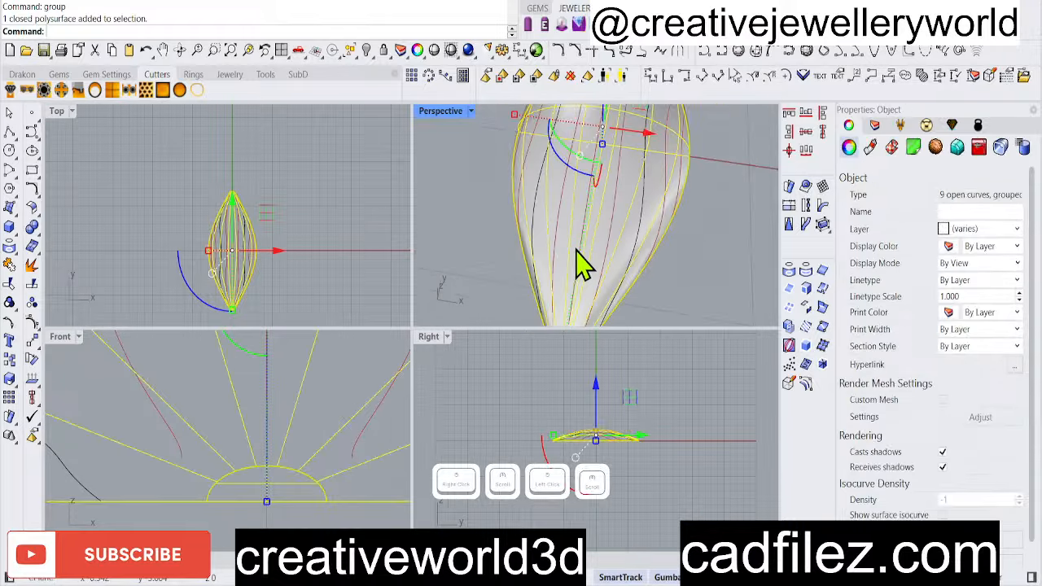
key(ctrl+c)
click(363, 55)
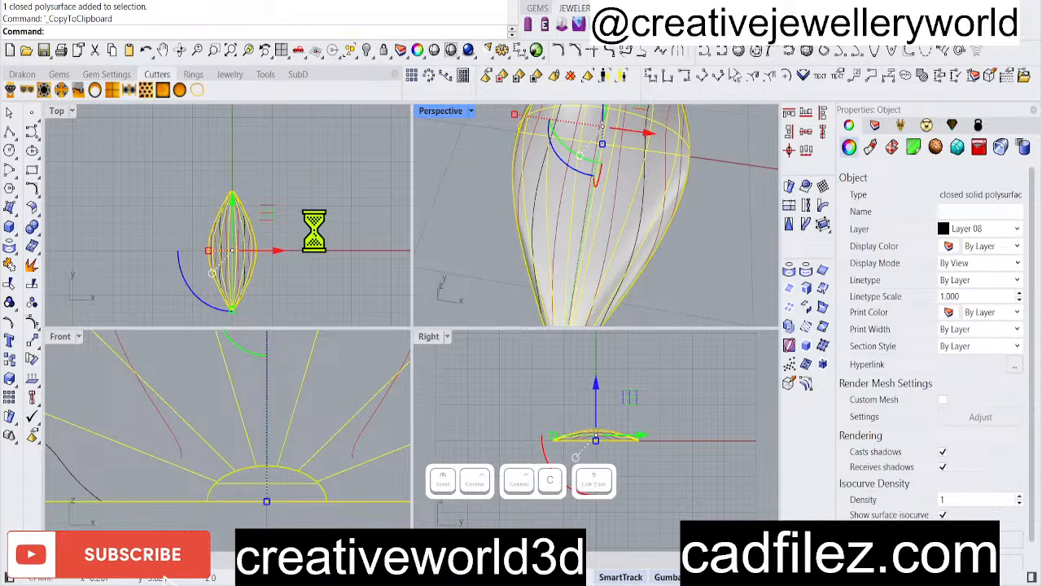
key(ctrl+v)
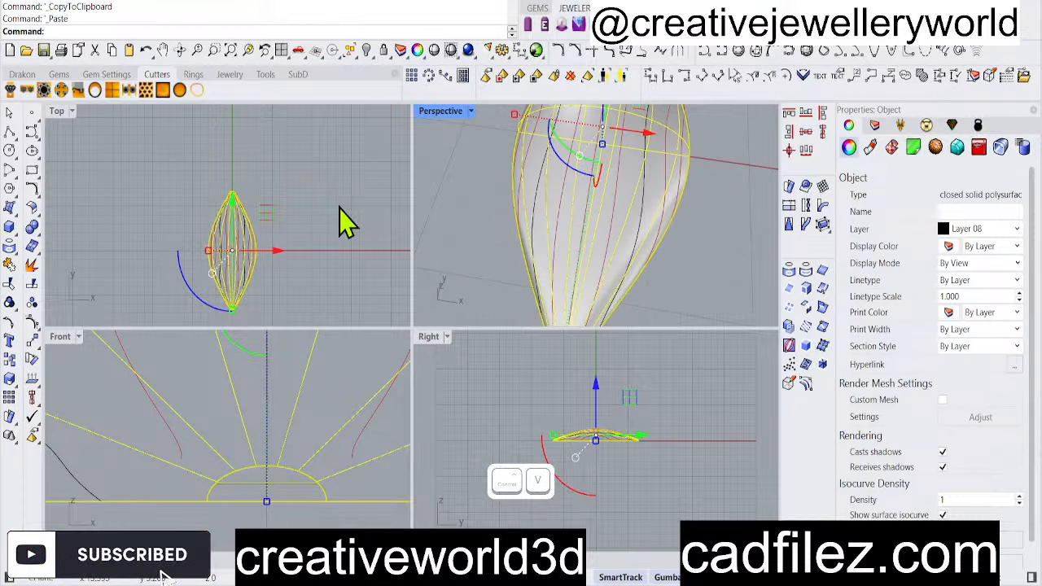
click(342, 216)
scroll(618, 256, down, 2)
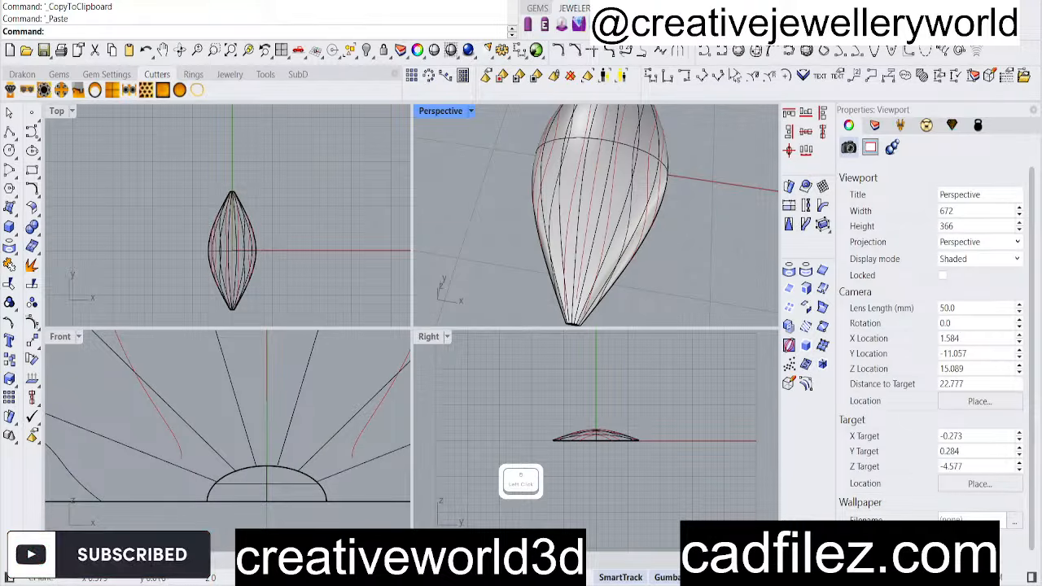
click(631, 267)
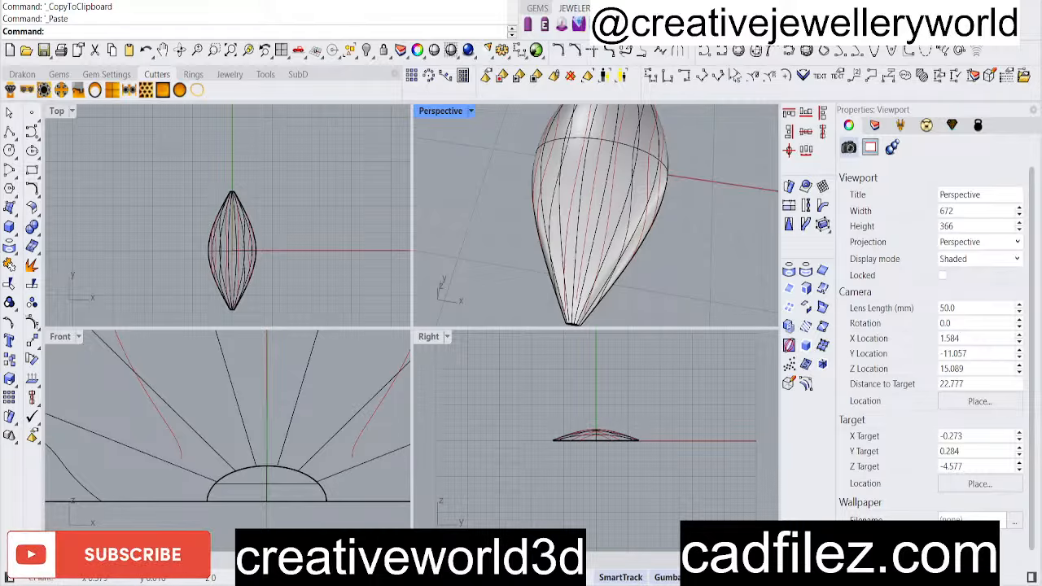
click(757, 577)
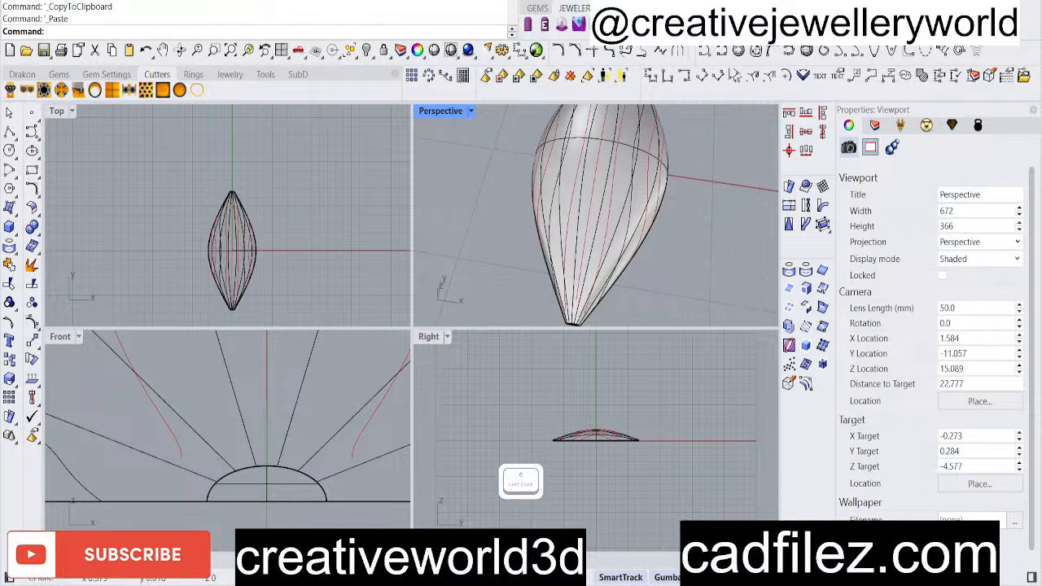
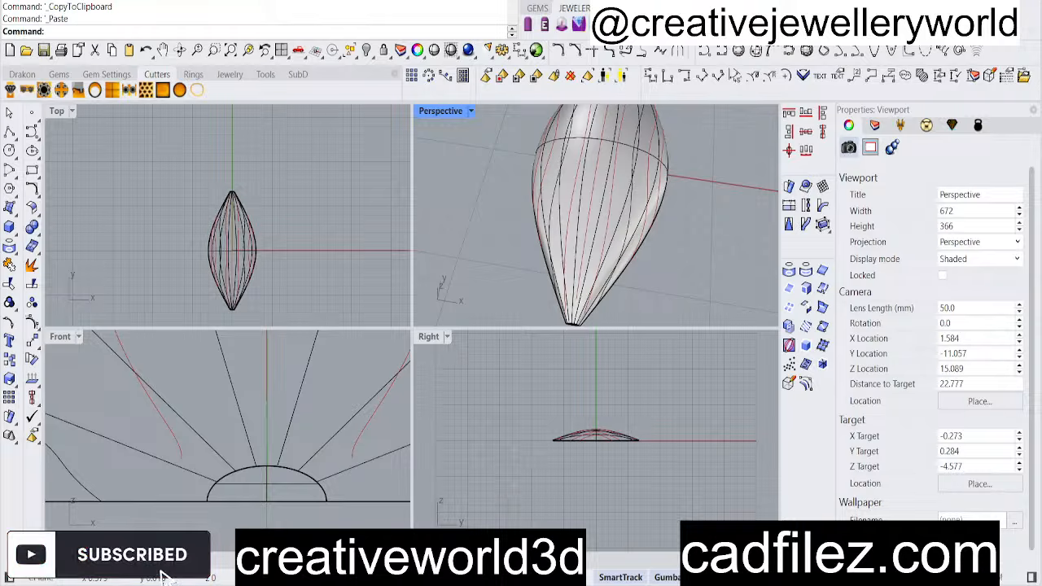
click(676, 568)
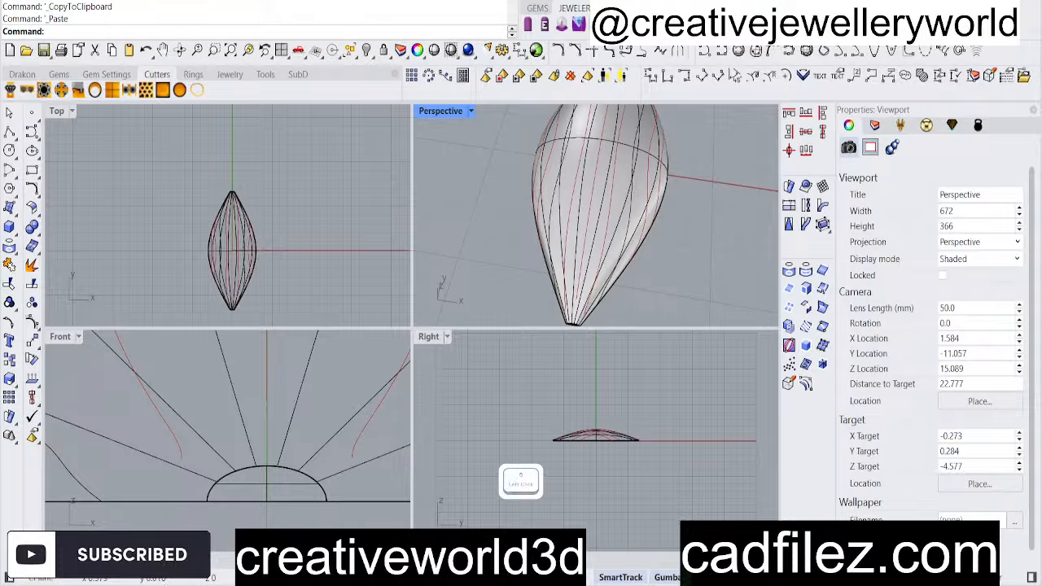
Select the nine grouped curves on the leaf surface and start the Pipe command on them
scroll(582, 244, up, 3)
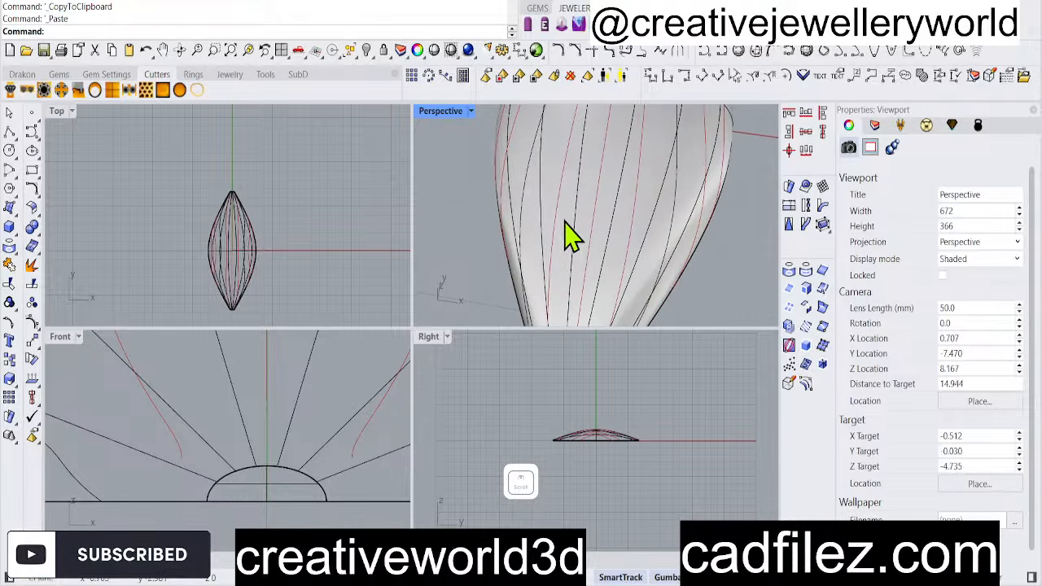
click(565, 236)
click(585, 272)
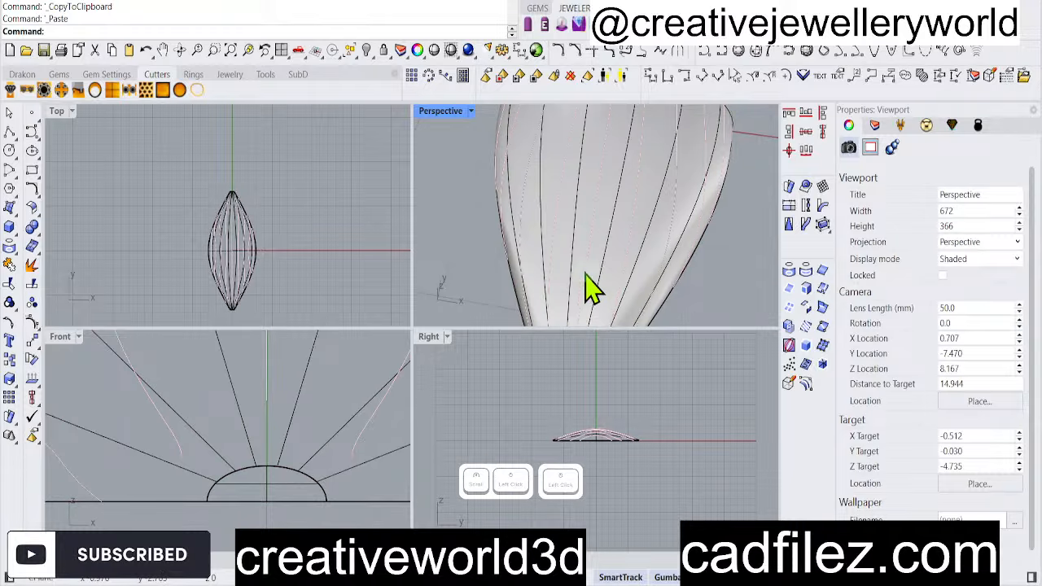
click(251, 289)
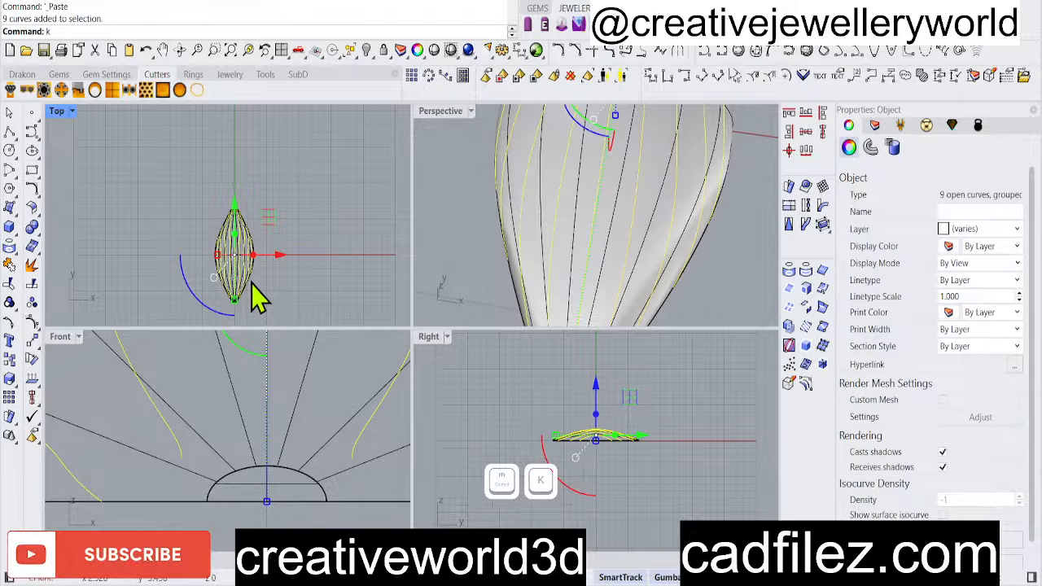
text(kpipe)
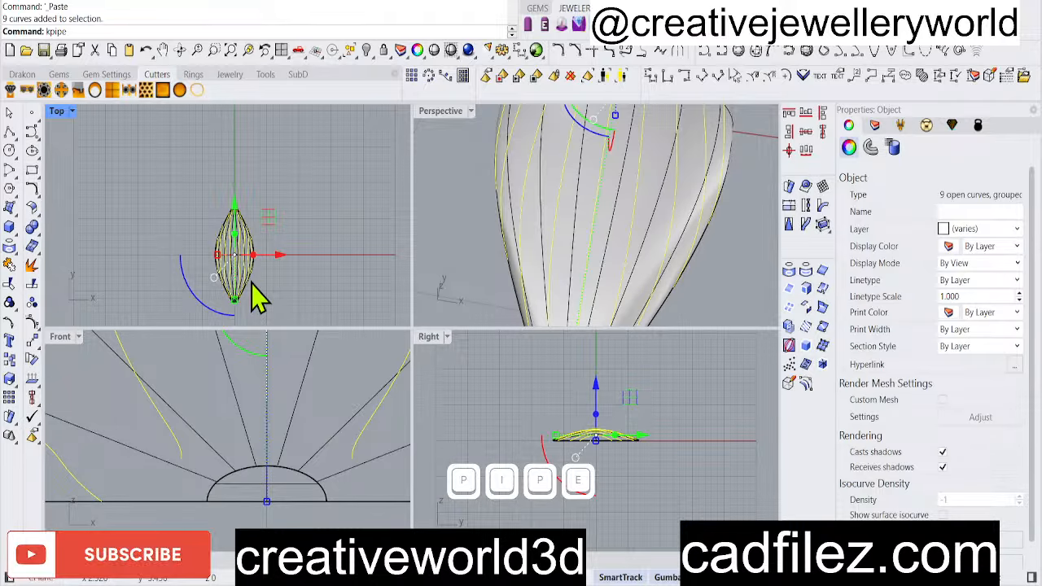
key(BackSpace)
key(BackSpace)
key(BackSpace)
key(BackSpace)
key(BackSpace)
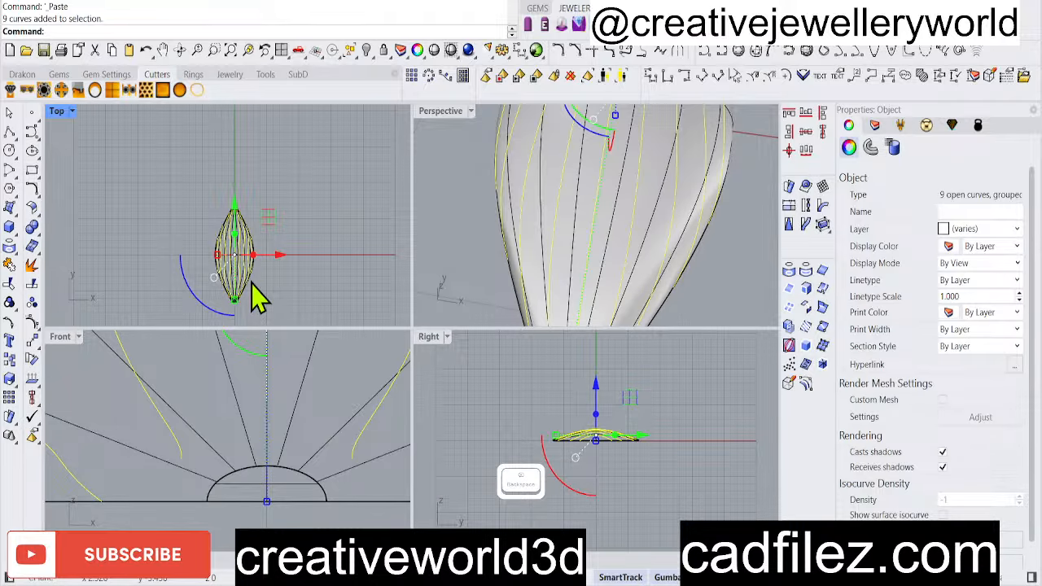
text(pipe)
key(Return)
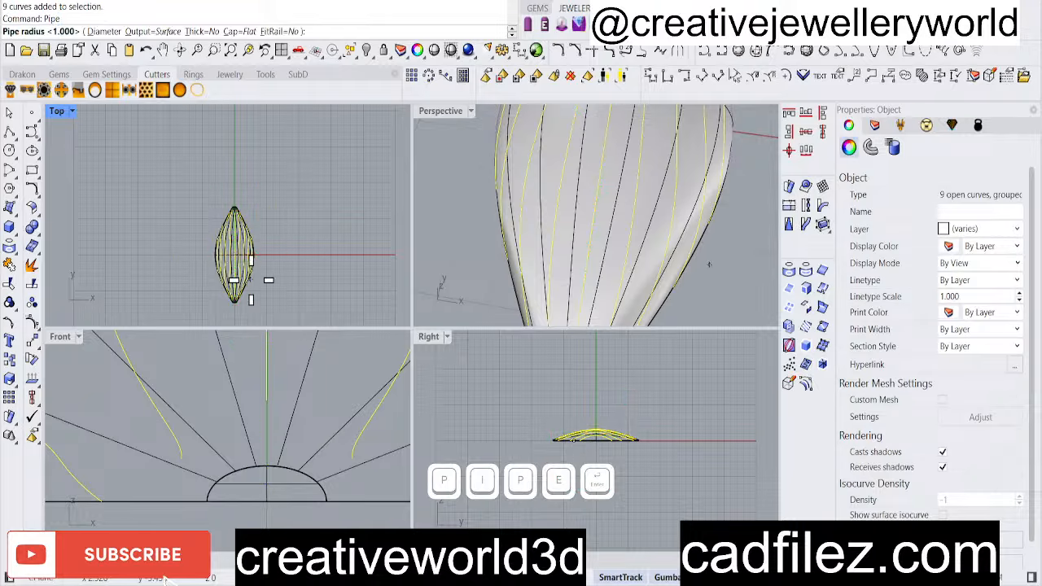
Try piping the nine curves with sizing by diameter, SubD output, thick walls and no caps or flat caps
click(106, 31)
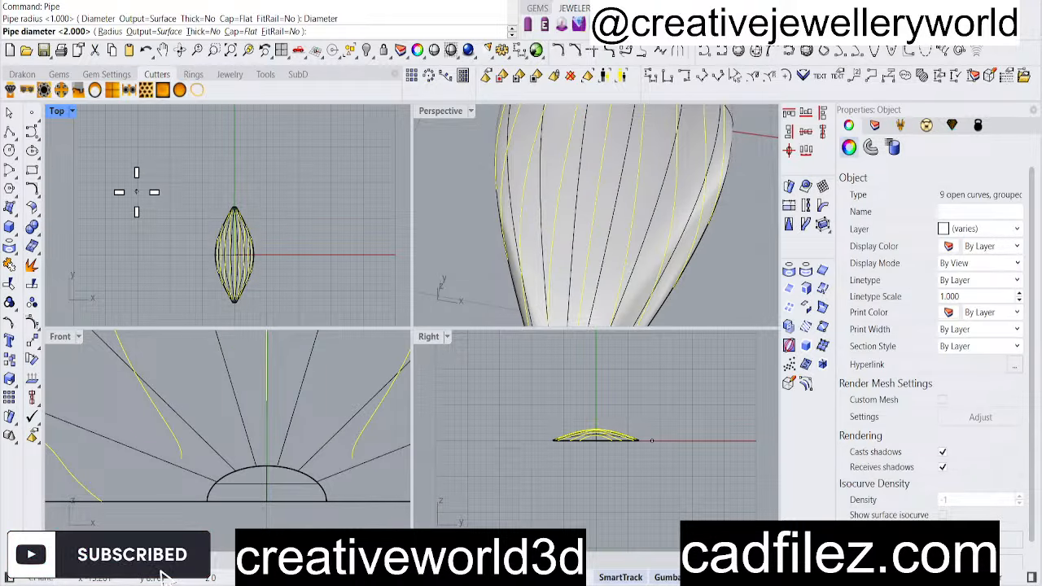
text(0.2)
click(155, 32)
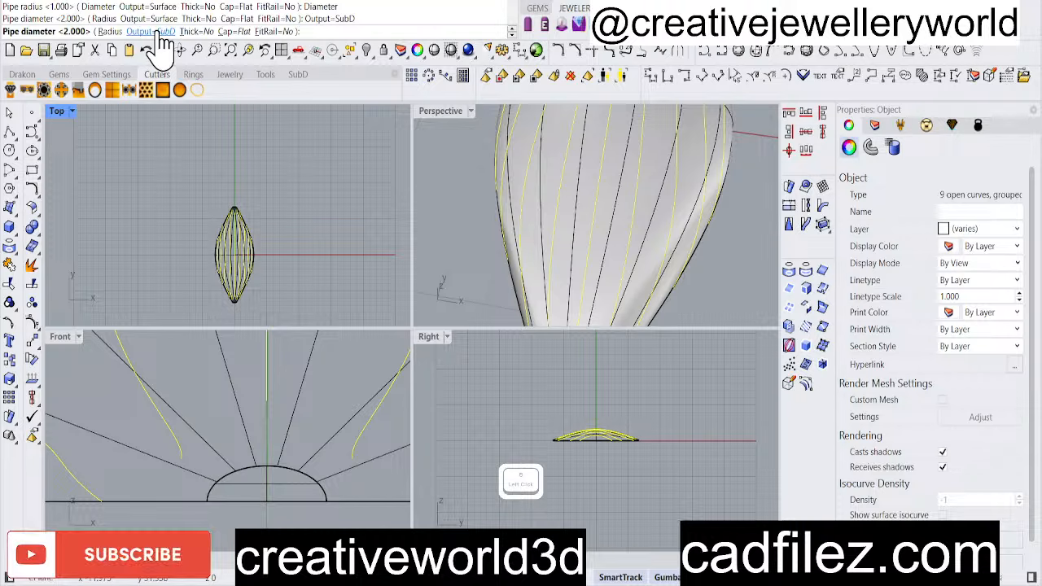
click(196, 32)
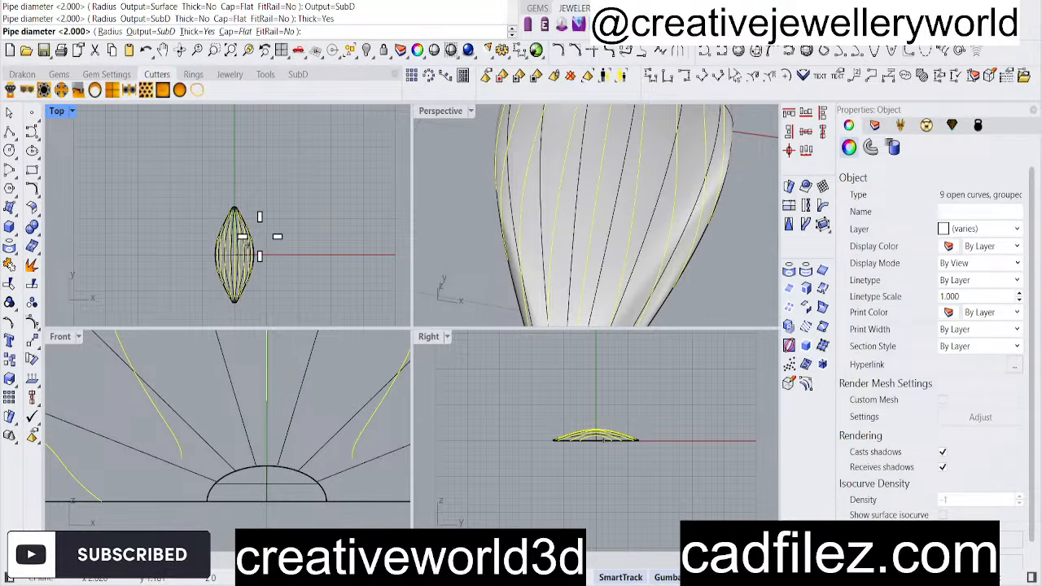
click(232, 32)
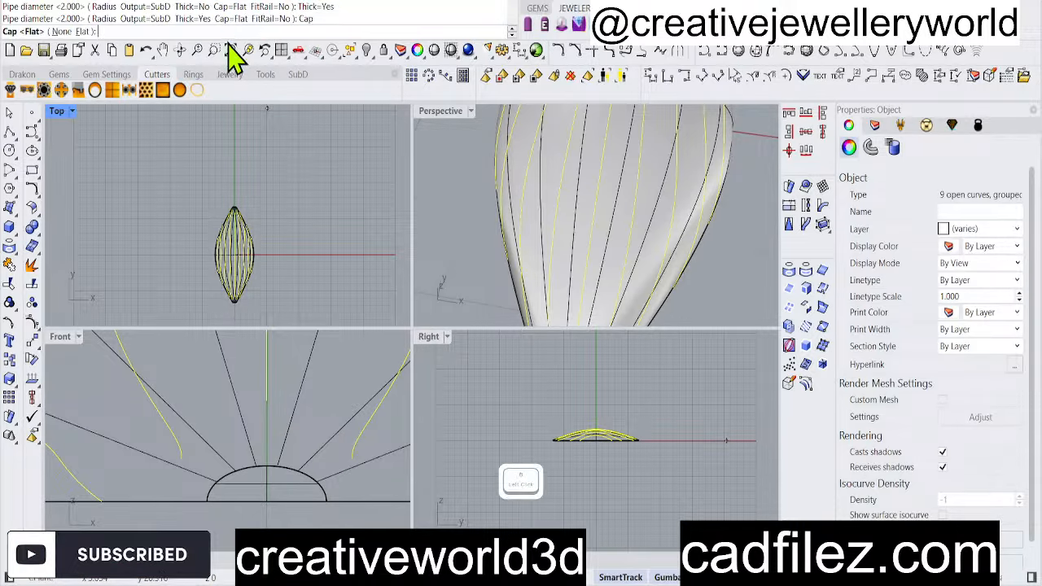
click(80, 32)
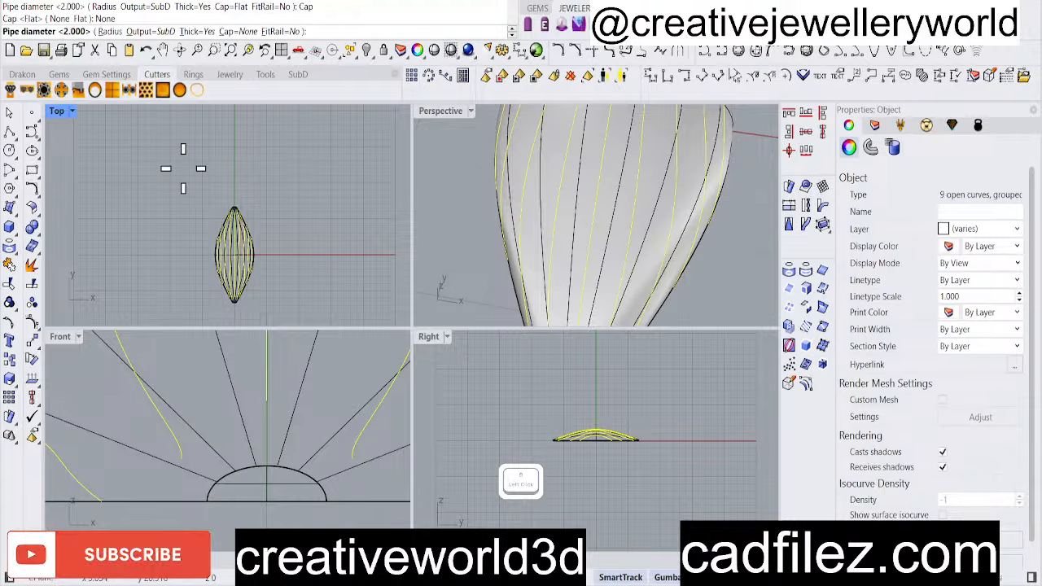
click(243, 32)
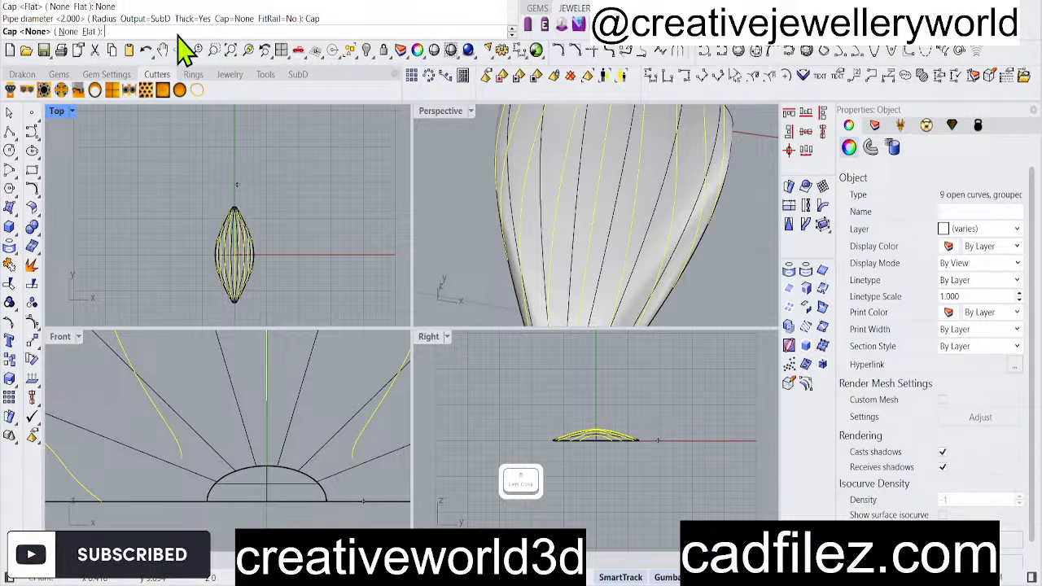
click(101, 32)
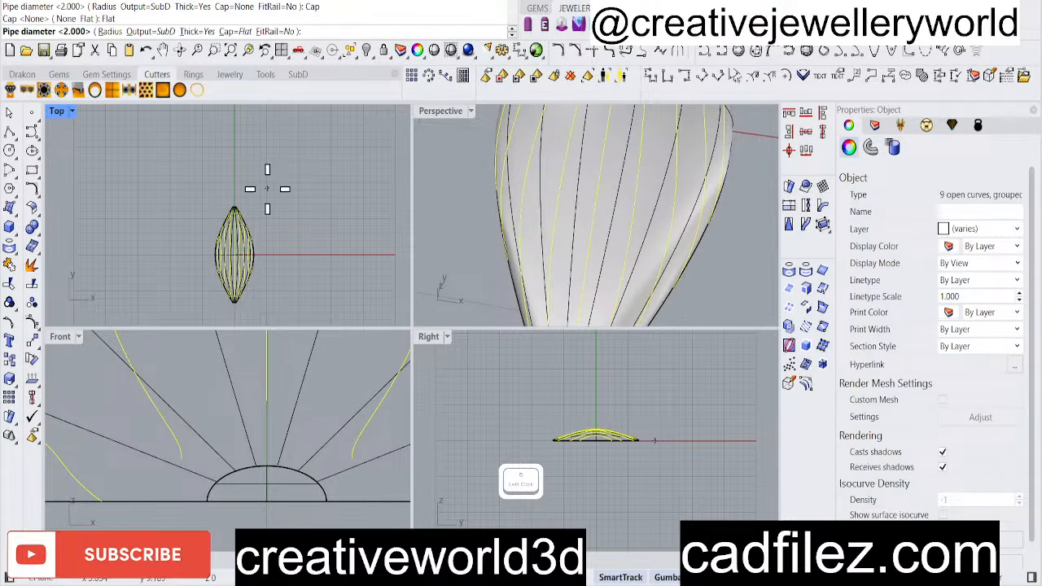
key(Escape)
click(325, 237)
Try a pipe on the single centre curve and open its cap options
scroll(244, 276, up, 5)
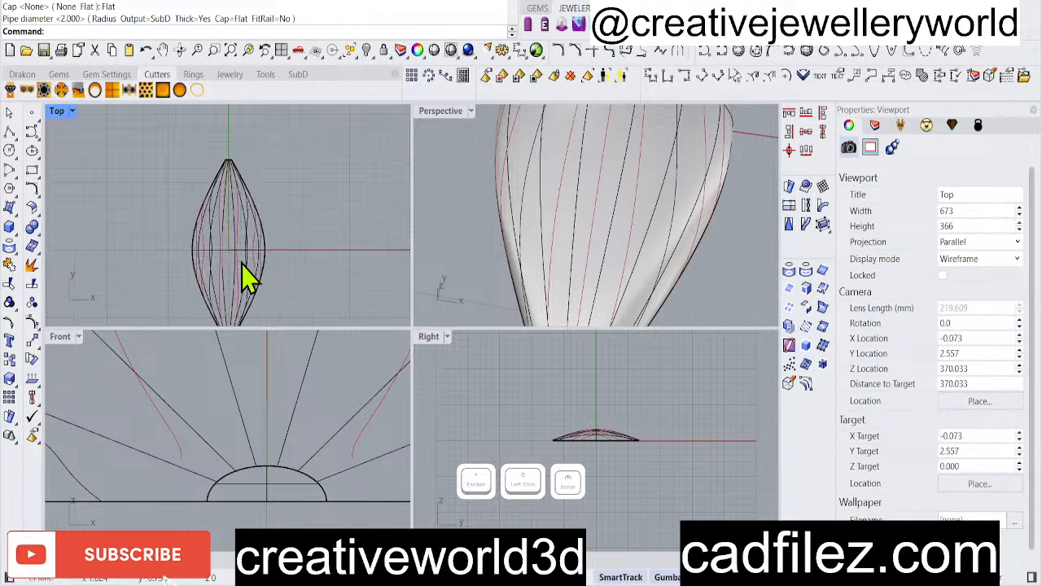
right_click(242, 274)
click(227, 245)
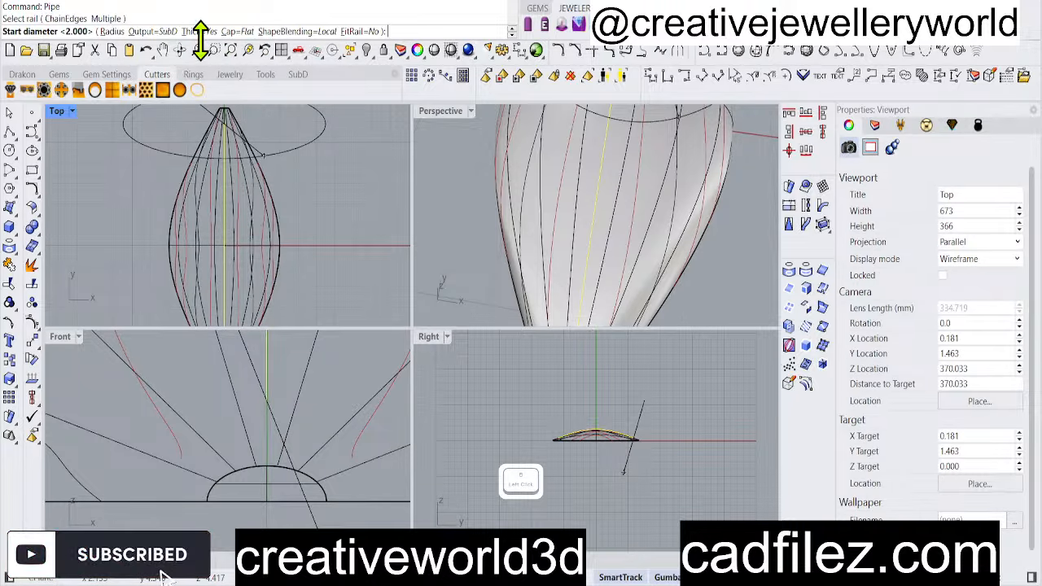
click(231, 32)
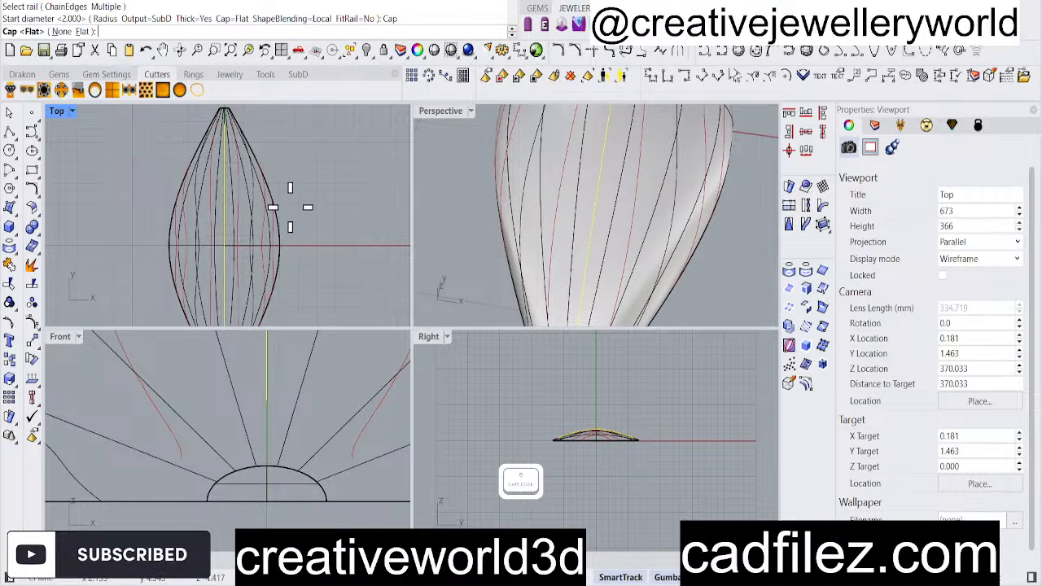
scroll(260, 227, down, 3)
key(Escape)
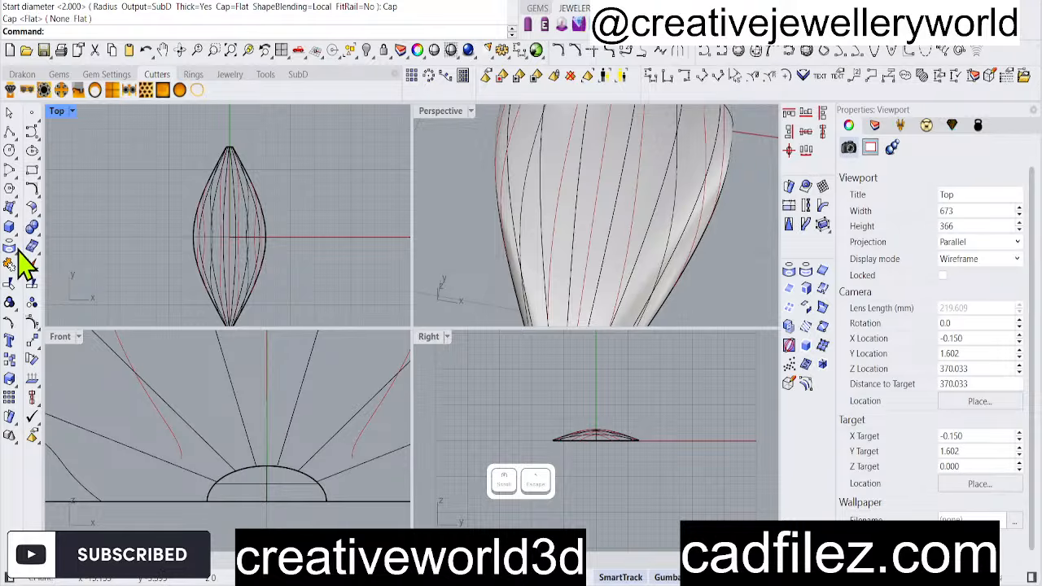
Pipe the petal's central curve as a SubD with Cap=Round, Thick=No and a start and end diameter of about 0.194
click(13, 232)
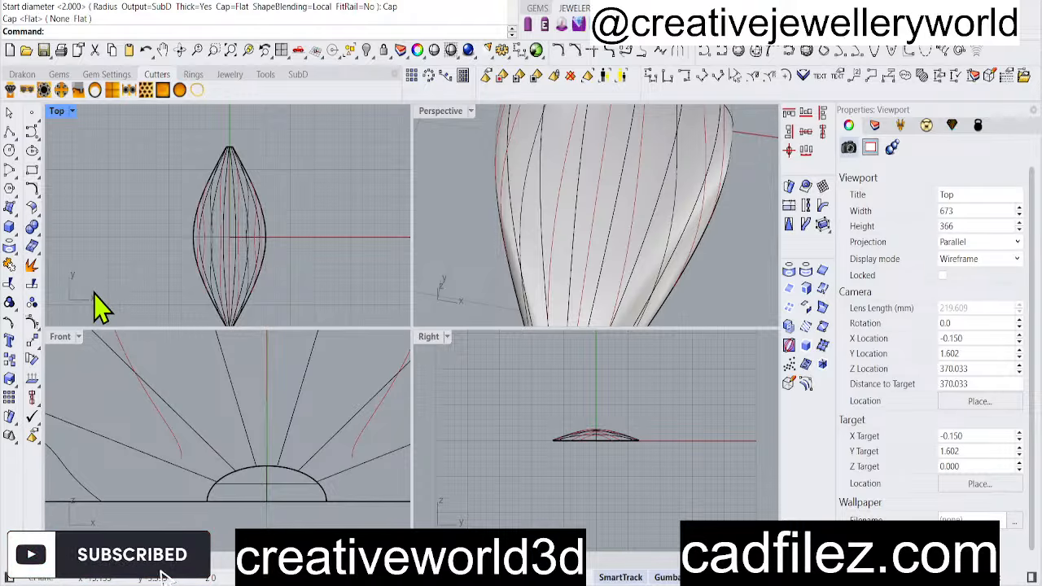
click(31, 319)
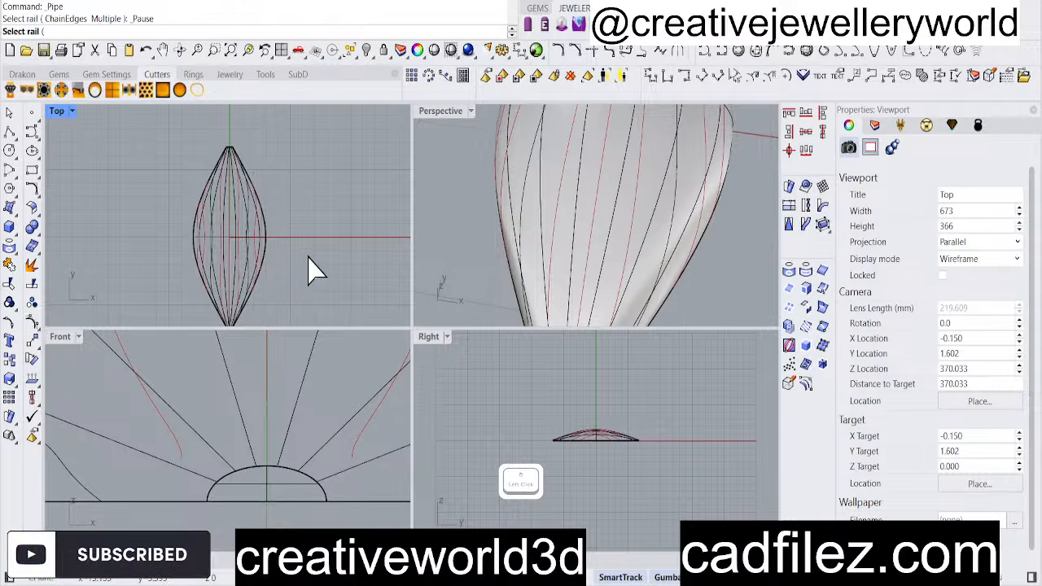
scroll(250, 207, up, 6)
click(213, 220)
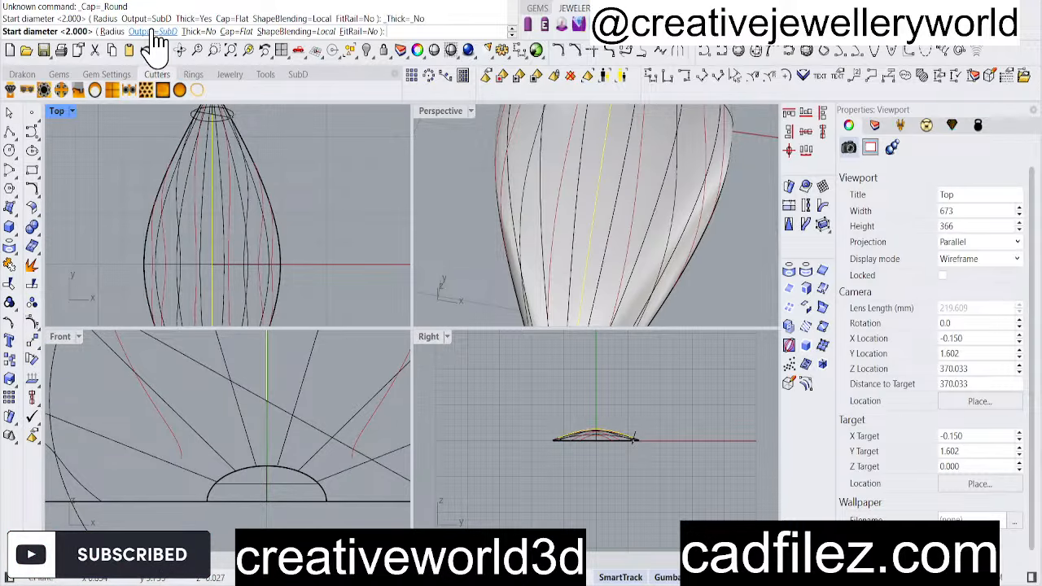
scroll(225, 220, down, 5)
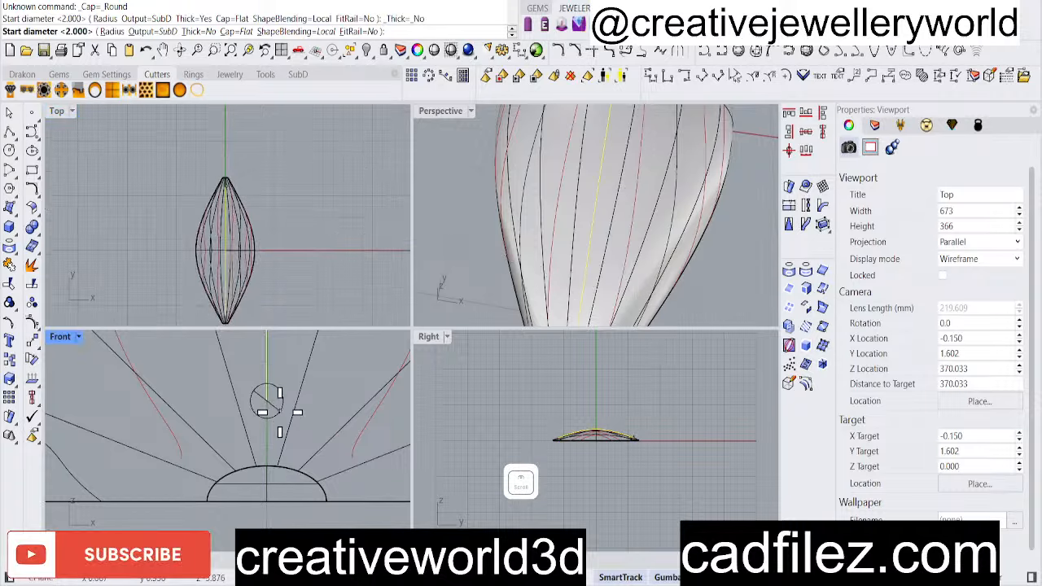
scroll(281, 424, down, 2)
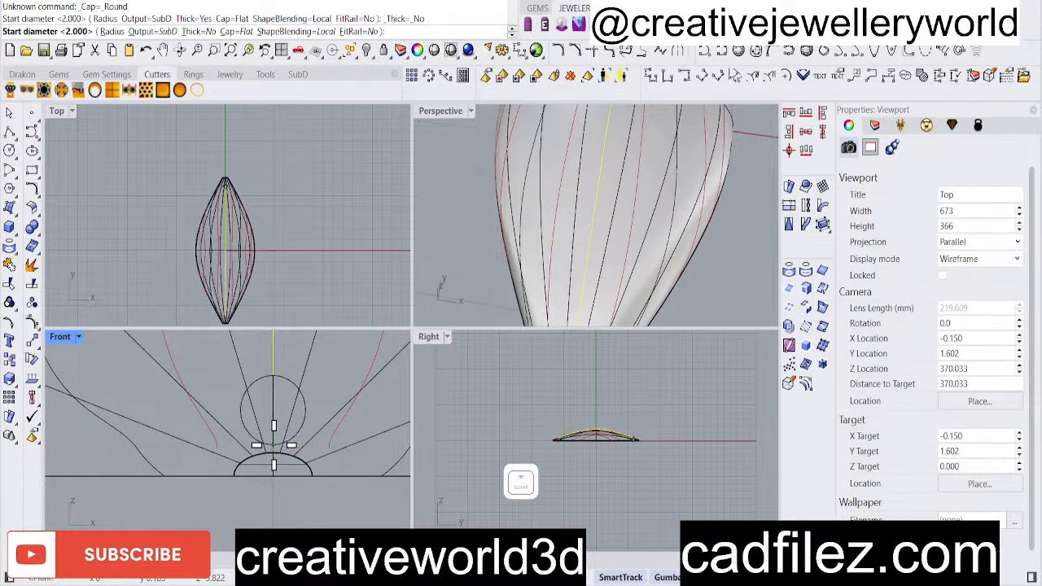
scroll(273, 443, up, 2)
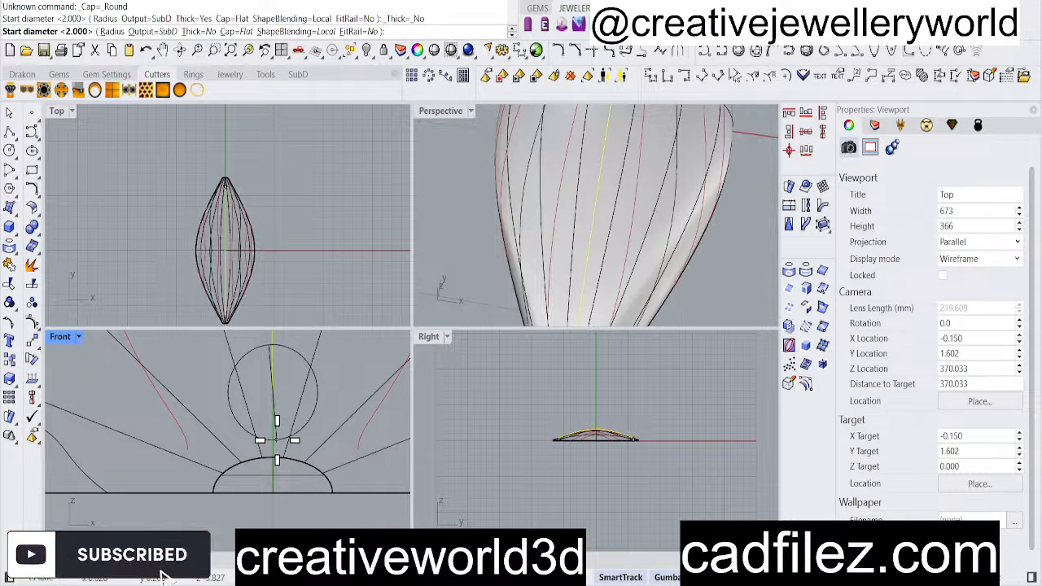
click(252, 31)
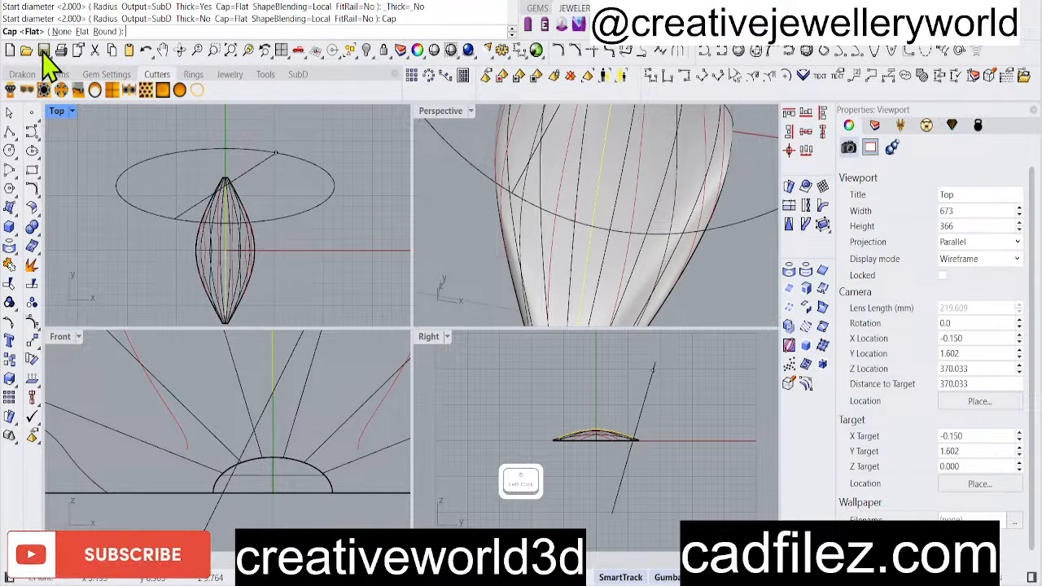
click(105, 31)
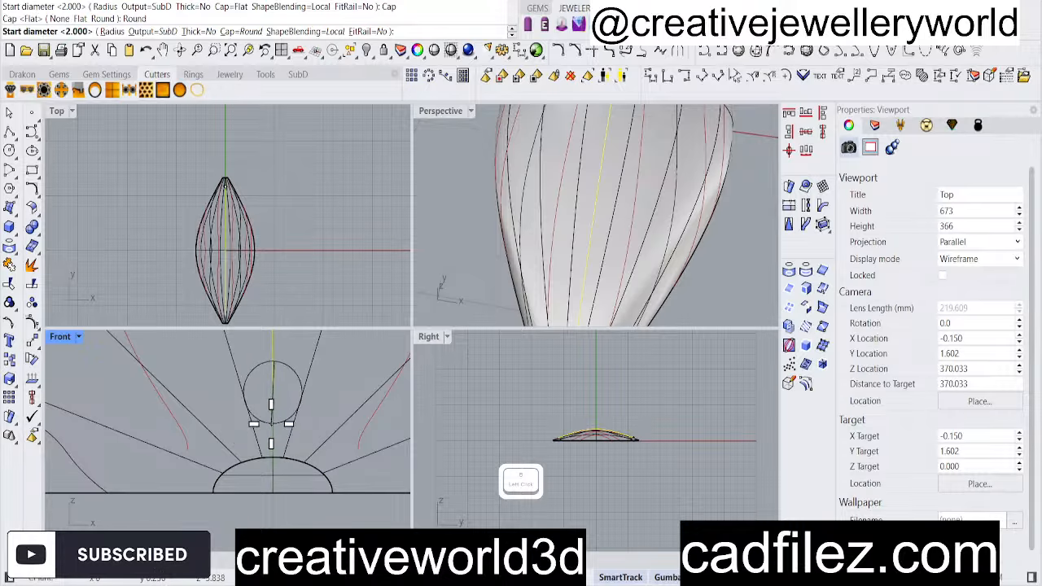
click(272, 416)
right_click(273, 416)
right_click(273, 417)
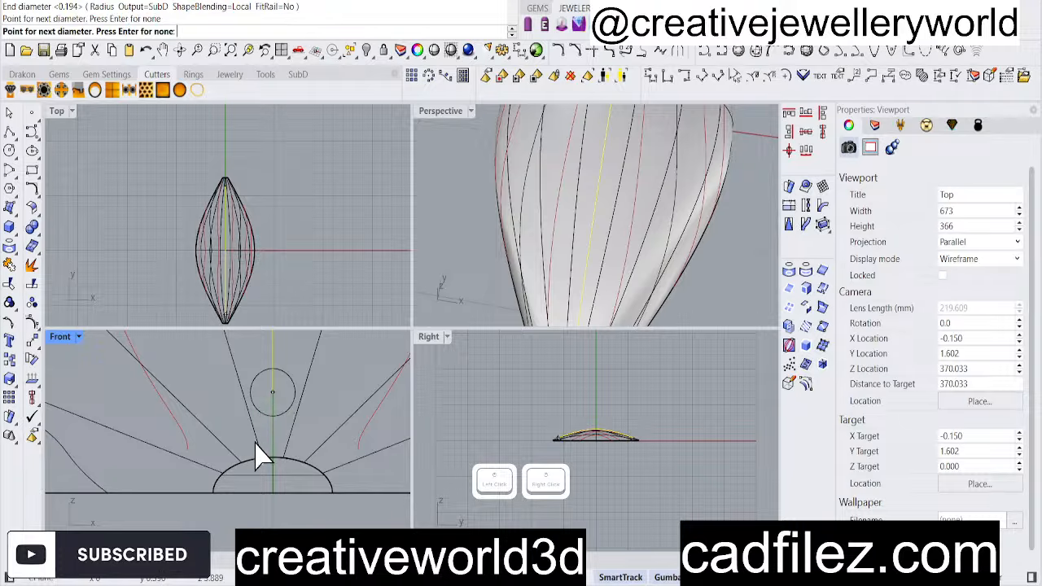
Select the group of nine remaining curves running along the petal
scroll(249, 425, down, 10)
scroll(296, 415, up, 3)
click(307, 397)
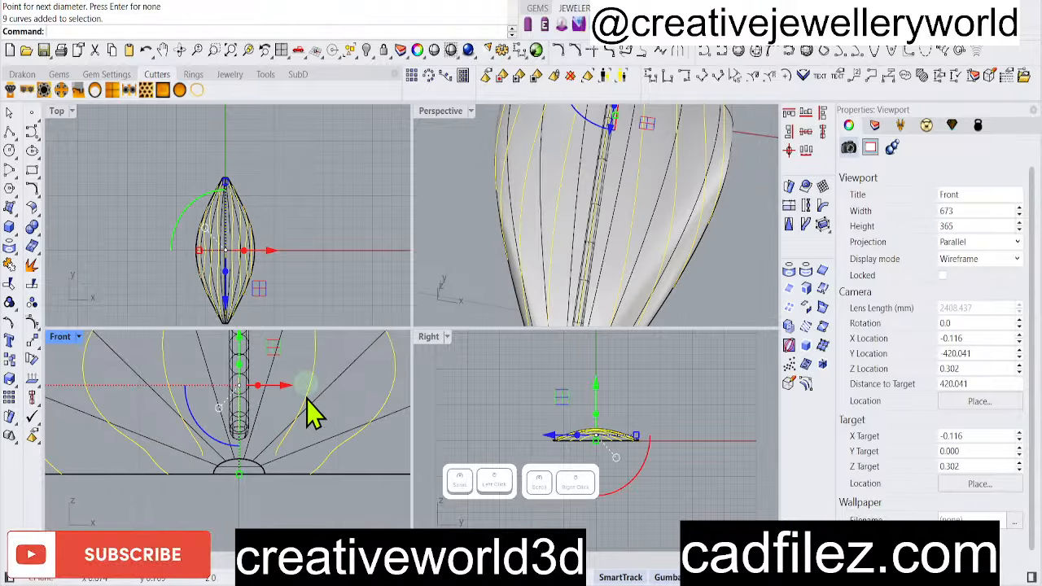
right_click(281, 440)
click(282, 460)
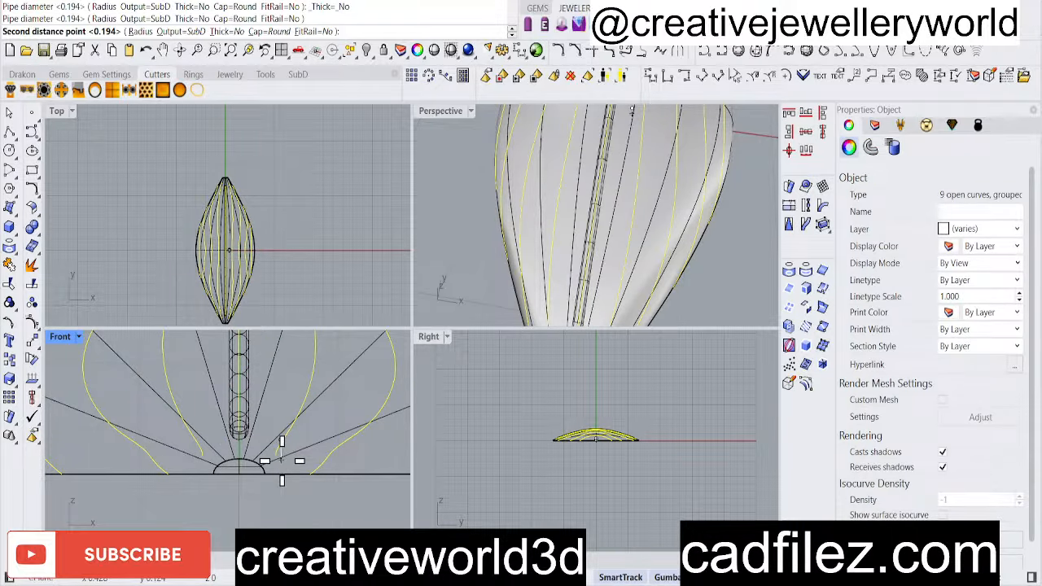
right_click(282, 458)
right_click(281, 460)
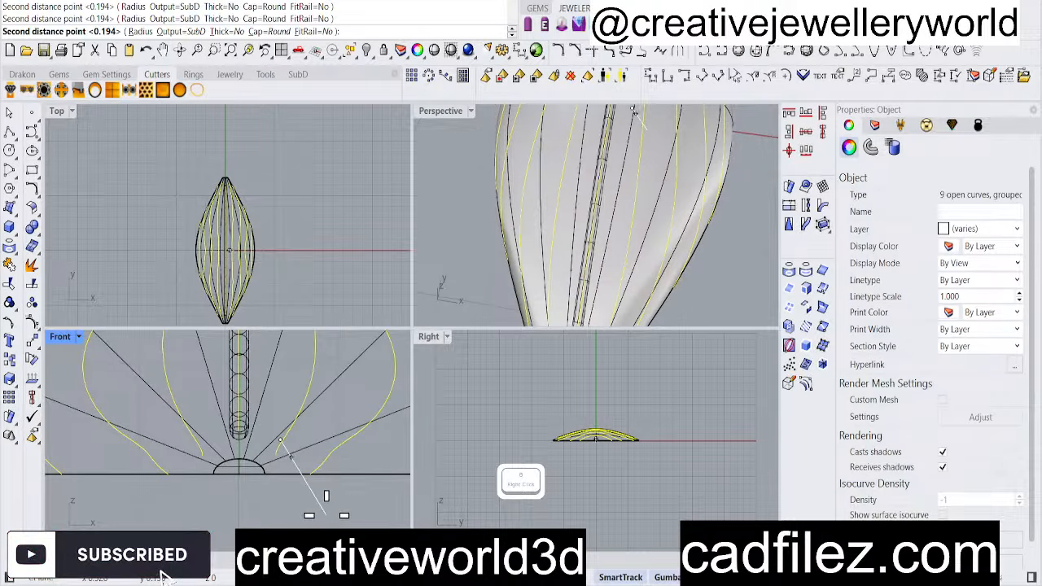
key(Escape)
Pipe the nine selected curves as SubDs with Cap=Round, Thick=No and a diameter of 0.194
right_click(325, 488)
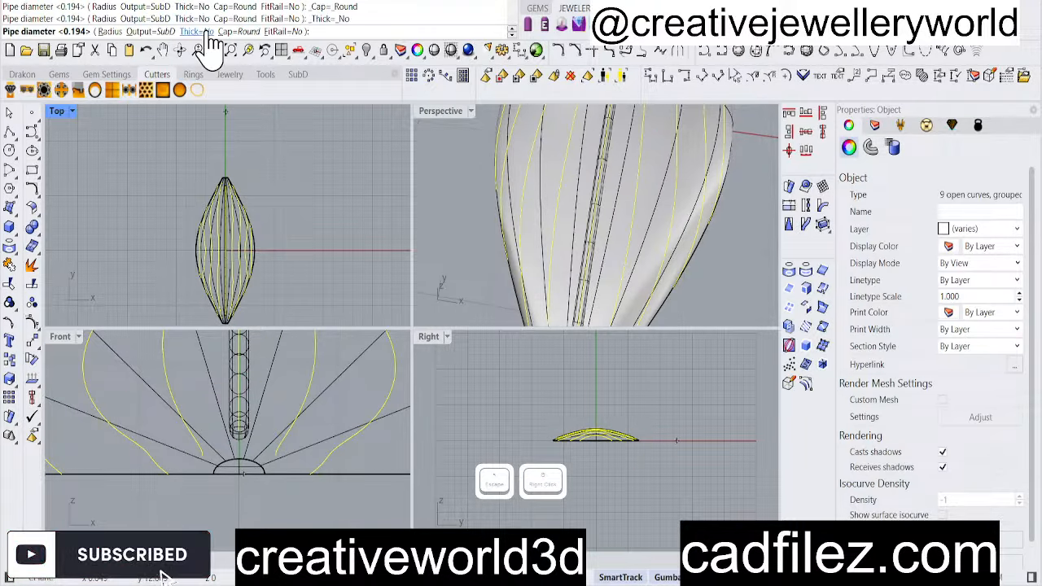
click(206, 31)
click(194, 31)
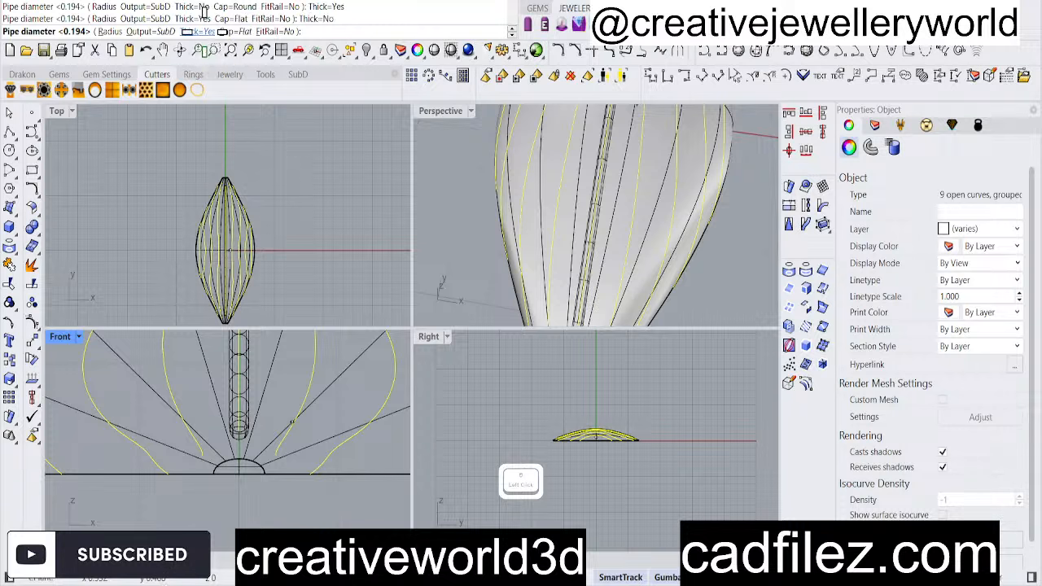
click(218, 31)
click(109, 31)
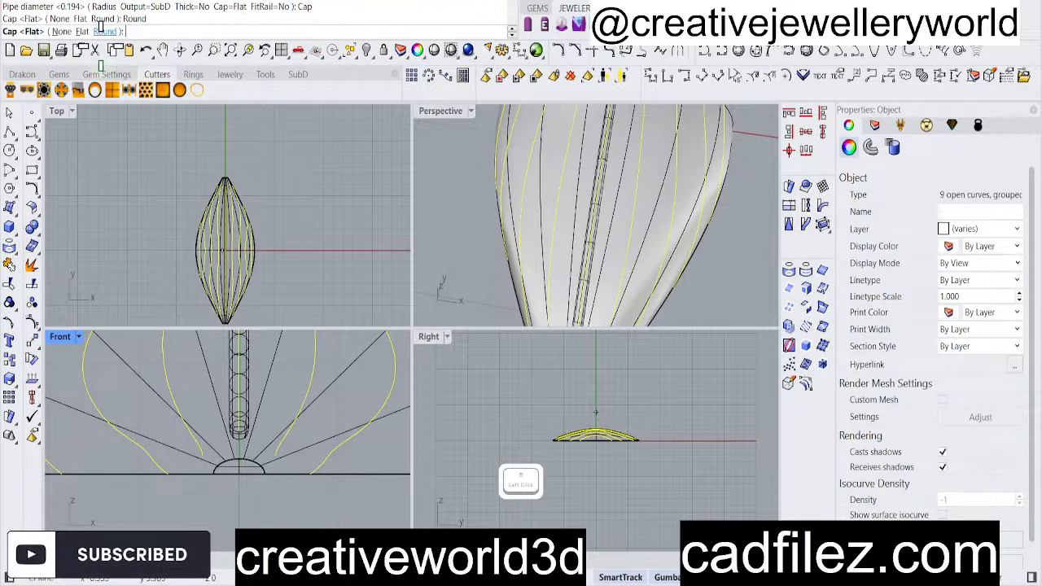
right_click(315, 500)
scroll(278, 469, down, 2)
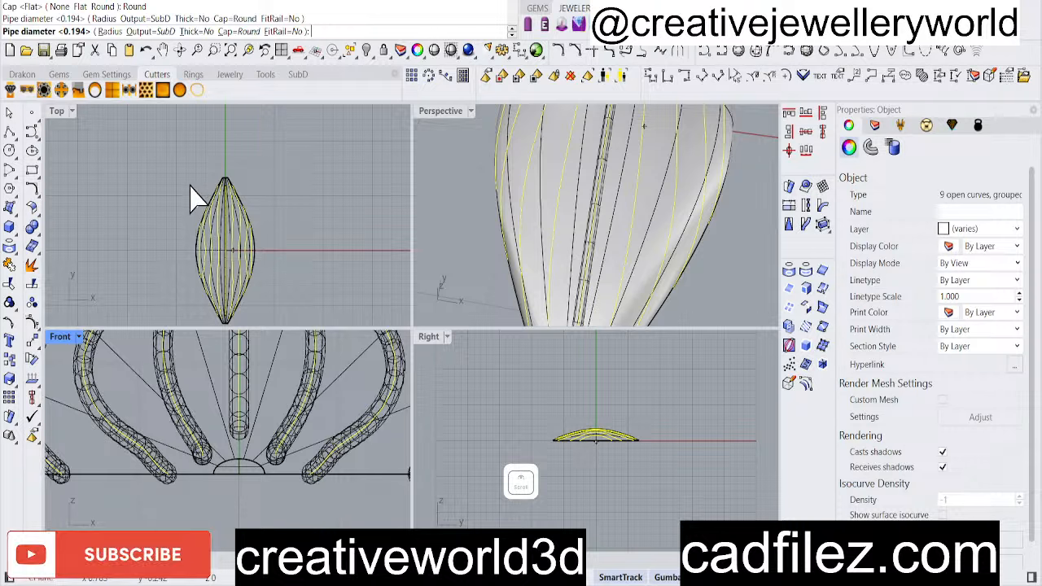
click(384, 232)
Select the nine pipes just created and group them together
scroll(719, 220, down, 5)
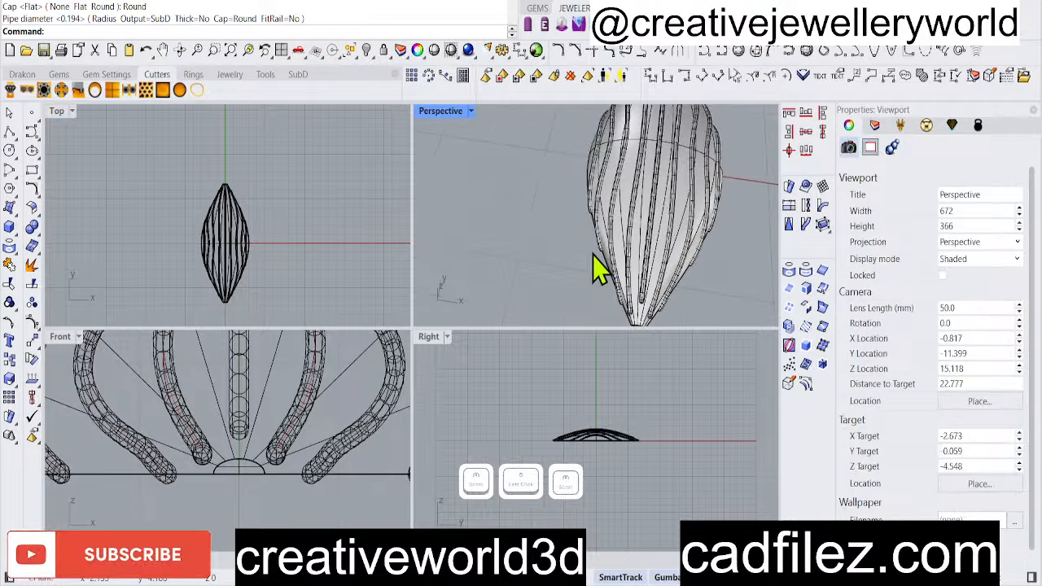
right_drag(592, 254, 615, 223)
text(sl)
key(Return)
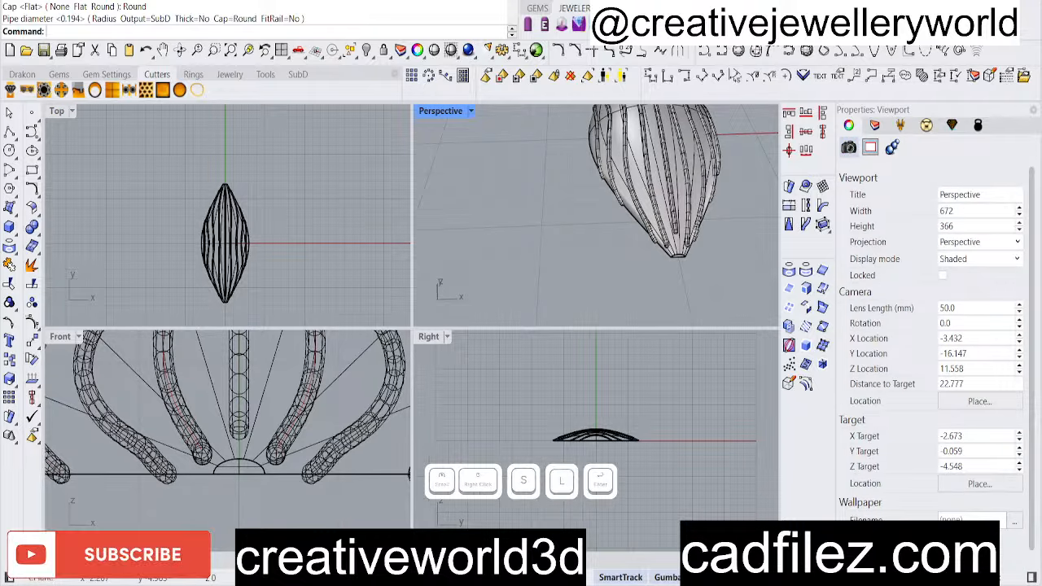
right_drag(578, 261, 553, 298)
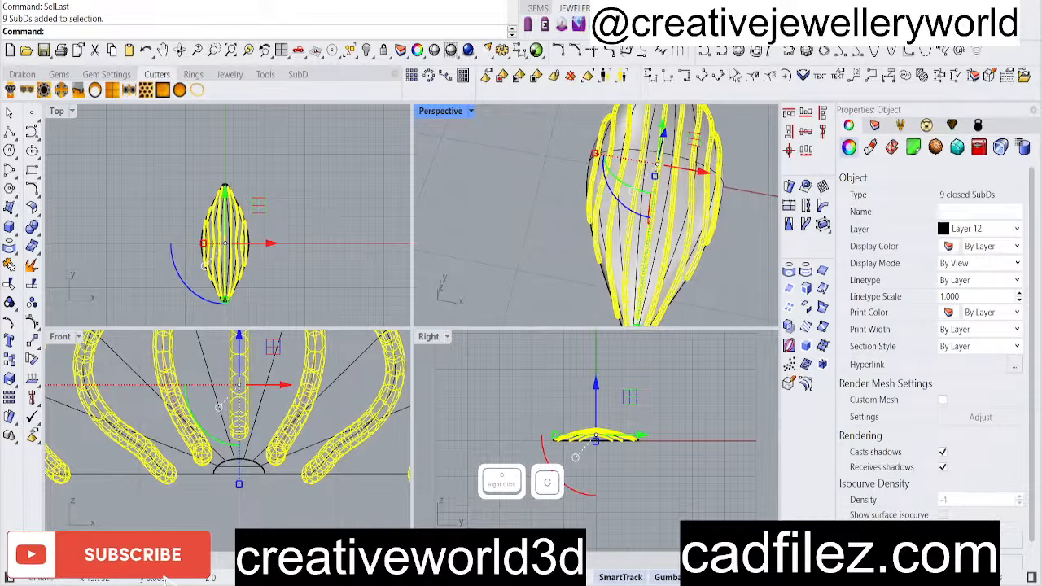
text(g)
right_click(323, 252)
click(334, 217)
Group the single central pipe with the group of nine side pipes
scroll(498, 243, down, 2)
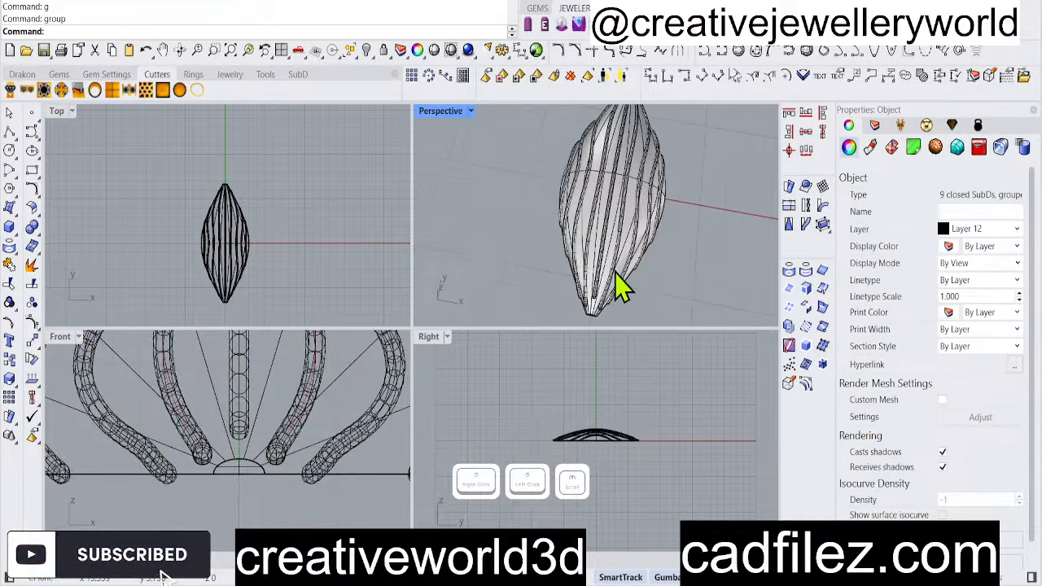
scroll(617, 273, down, 6)
right_drag(616, 273, 599, 252)
scroll(541, 245, up, 7)
right_drag(538, 242, 518, 267)
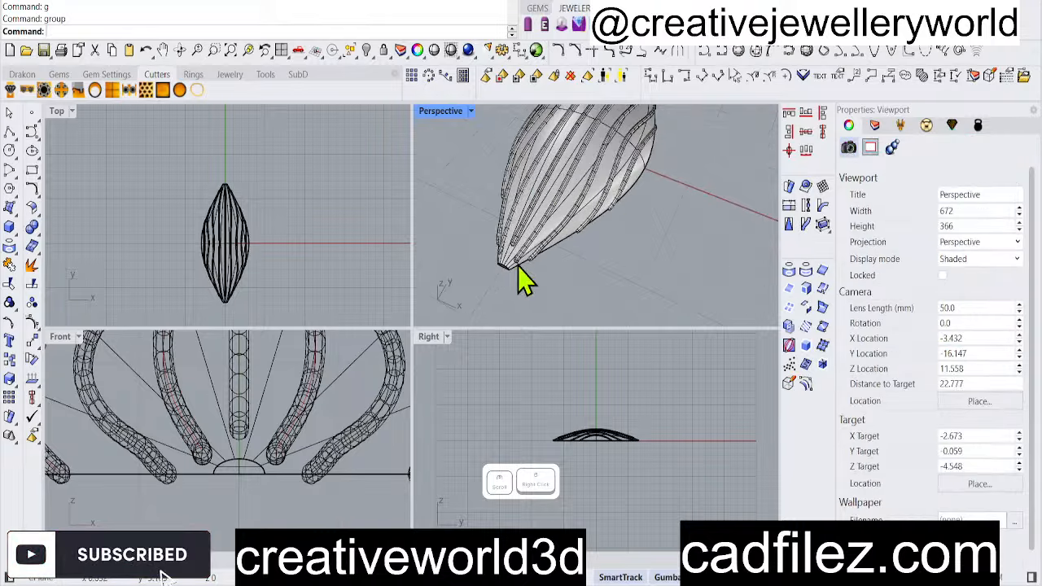
scroll(521, 277, up, 5)
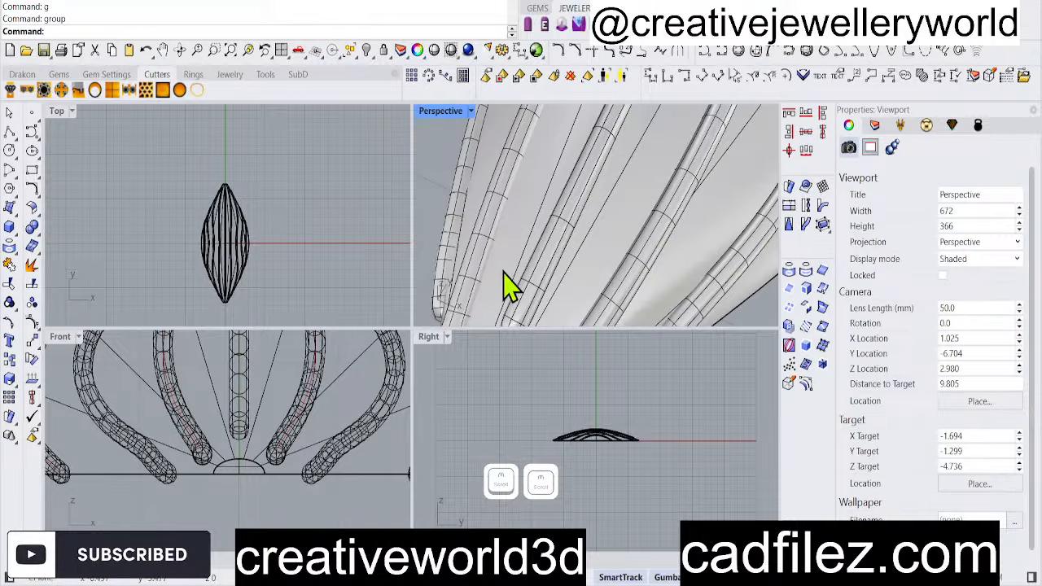
click(210, 431)
scroll(318, 407, up, 3)
shift+click(319, 395)
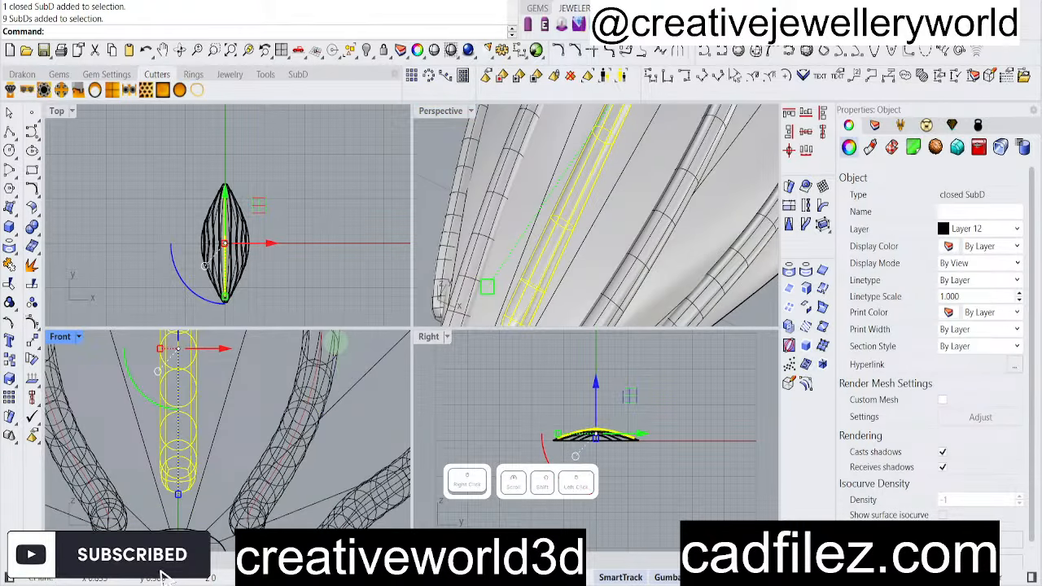
scroll(302, 443, down, 3)
text(g)
right_click(298, 442)
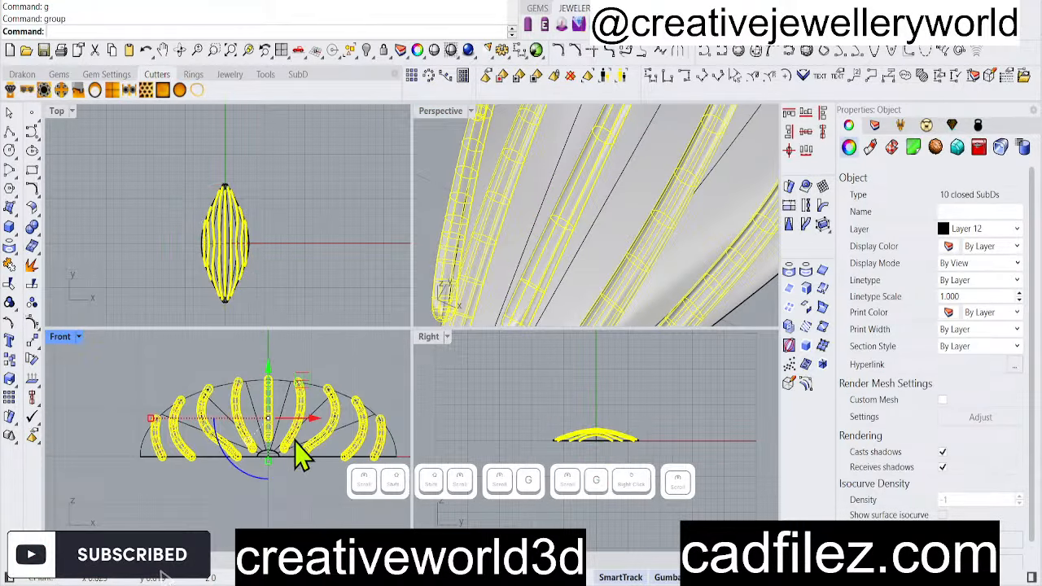
click(337, 239)
Examine the rounded pipe ends and their grouping near the far tip of the petal
scroll(557, 265, down, 15)
right_drag(544, 203, 597, 196)
scroll(572, 208, up, 5)
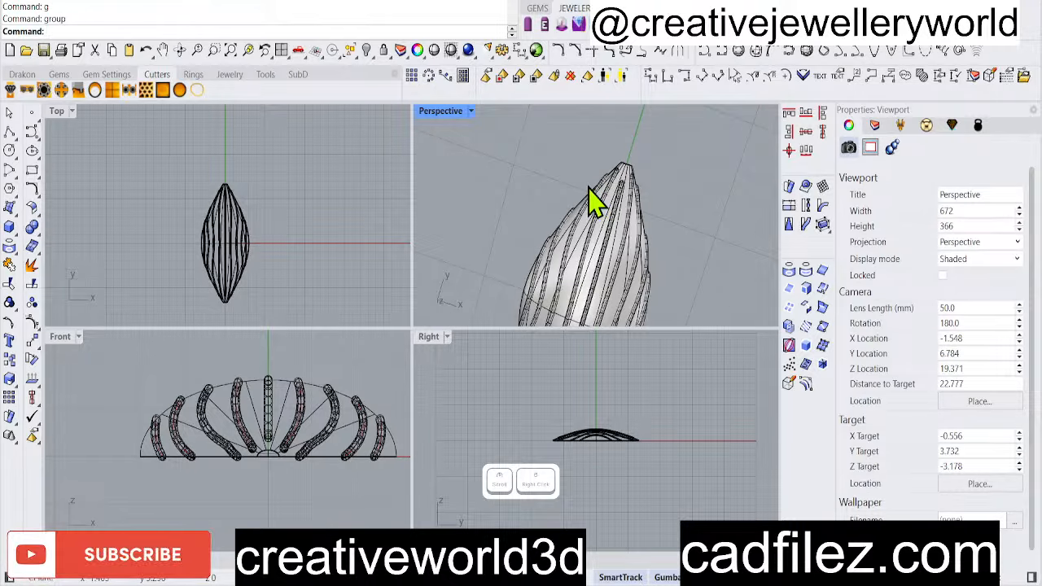
text(S)
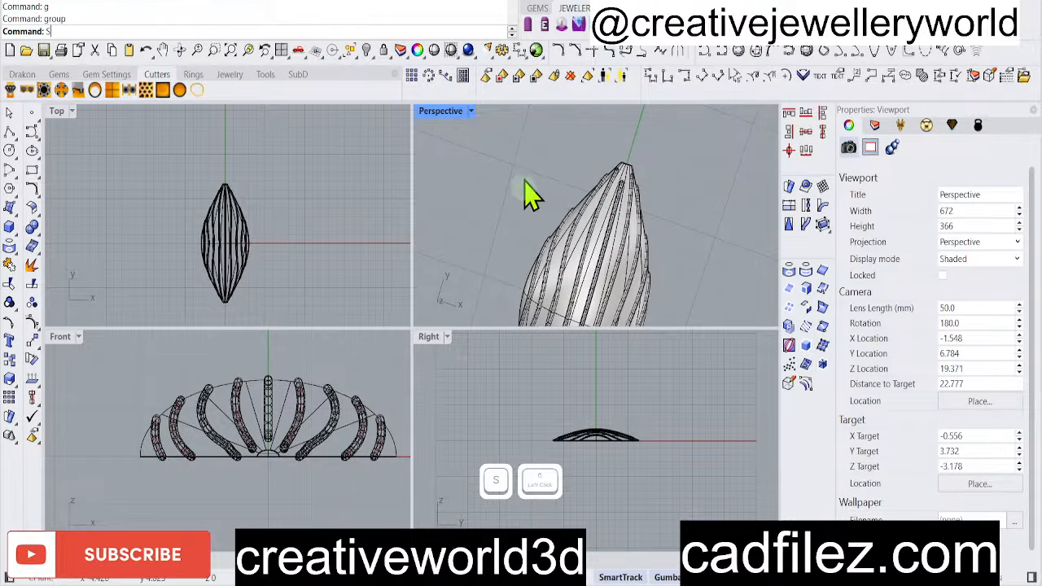
key(BackSpace)
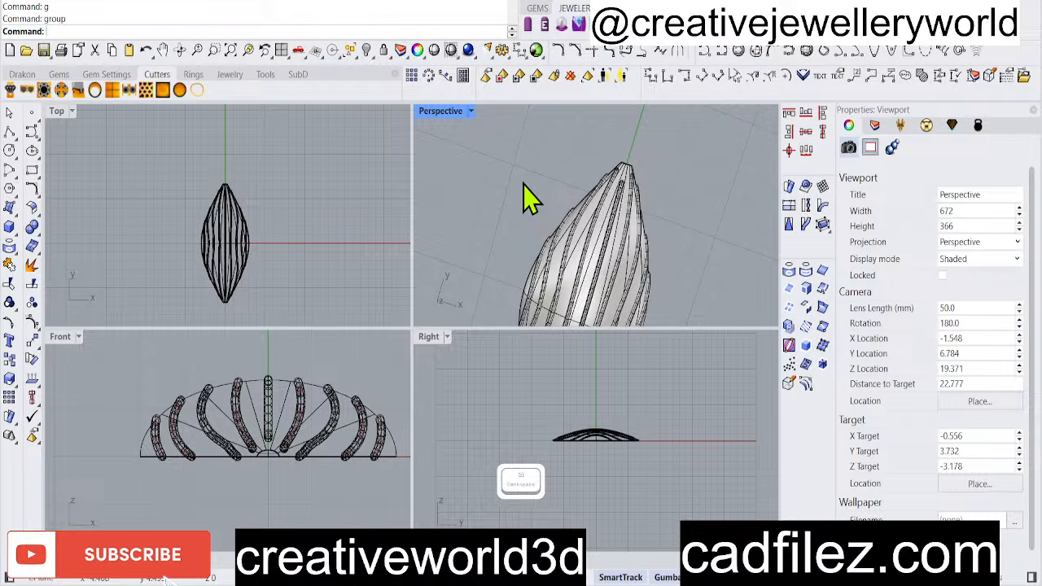
right_drag(527, 198, 598, 189)
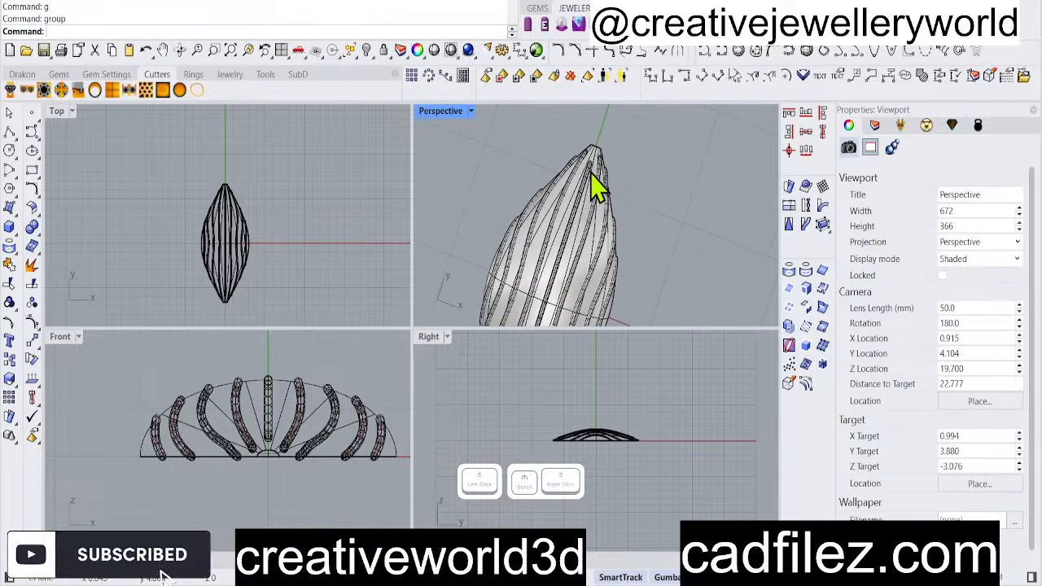
scroll(602, 189, up, 5)
click(560, 226)
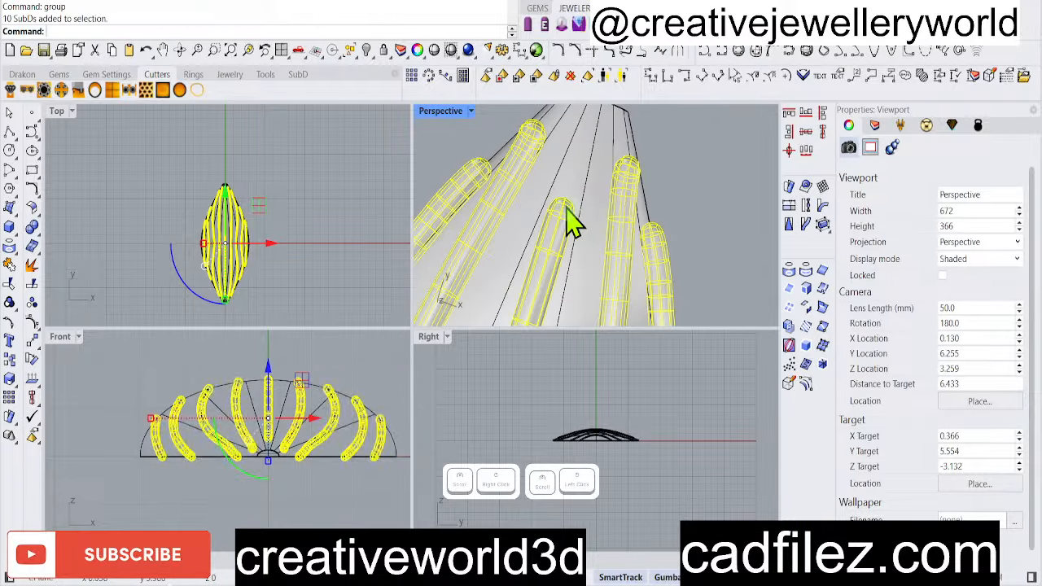
click(680, 189)
scroll(537, 210, down, 5)
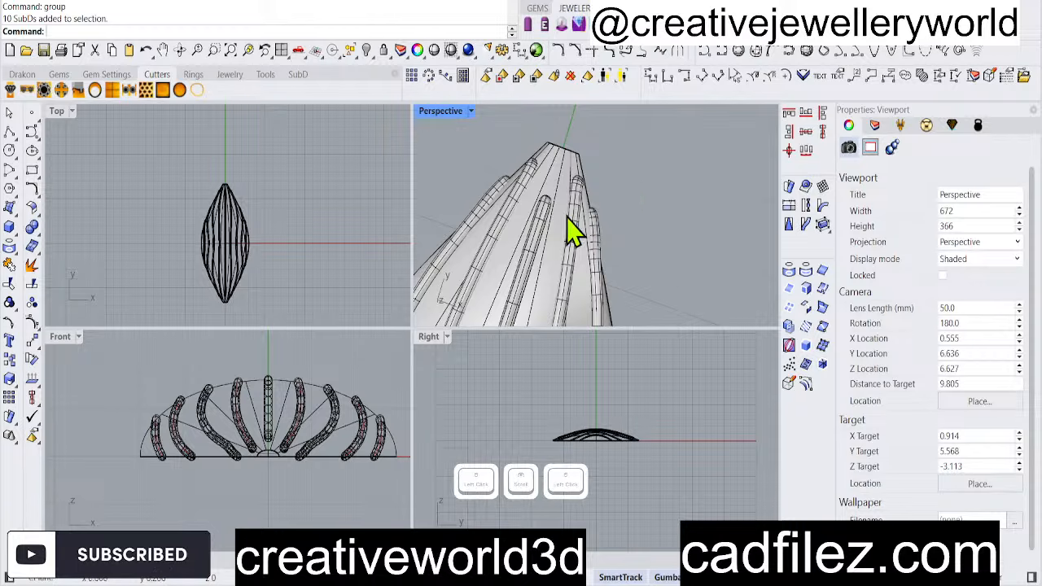
Hide one closed polysurface of the petal body beneath the pipes
scroll(562, 214, up, 4)
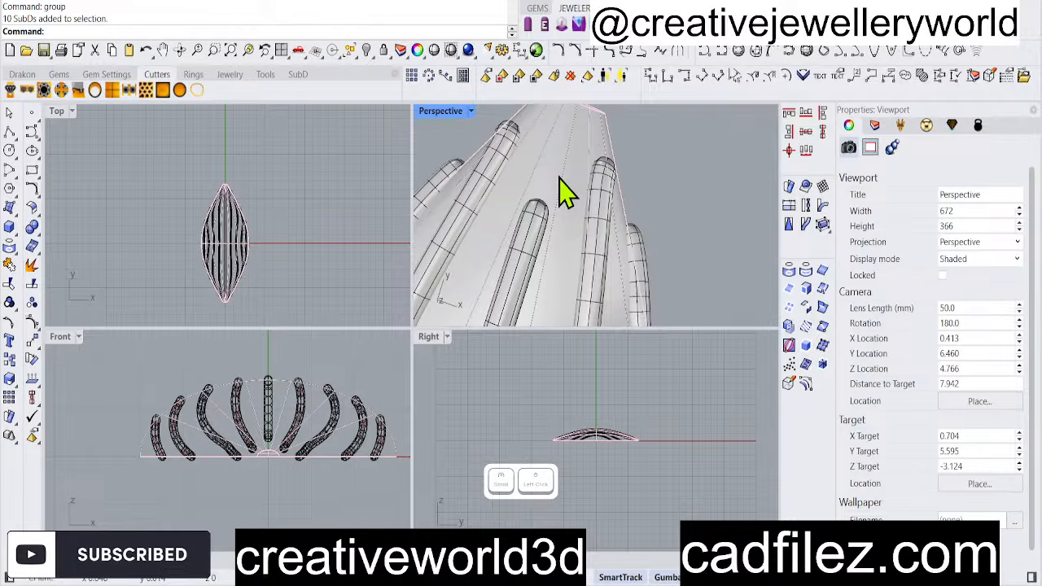
click(602, 232)
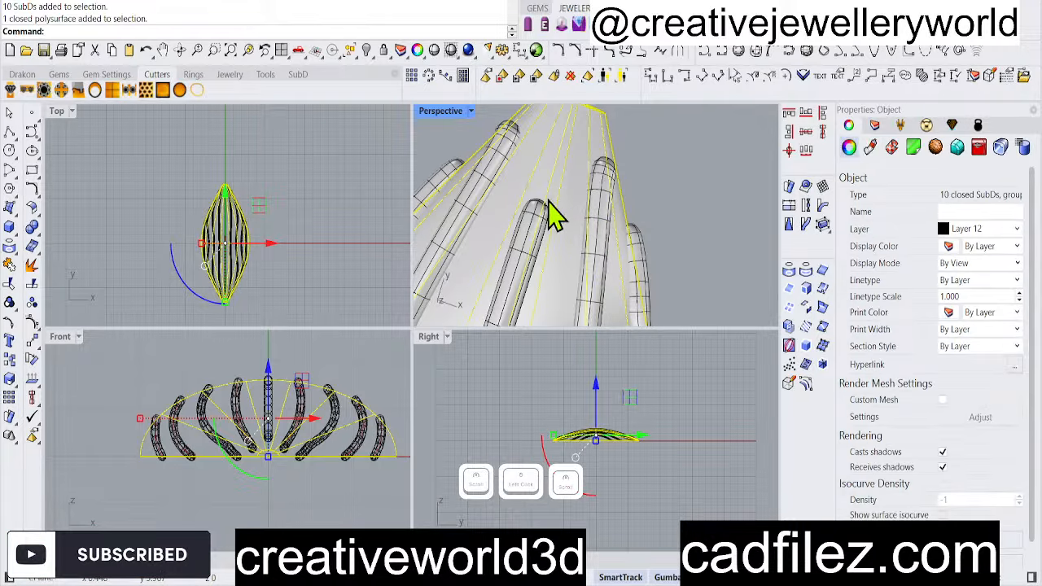
scroll(554, 214, down, 2)
click(366, 52)
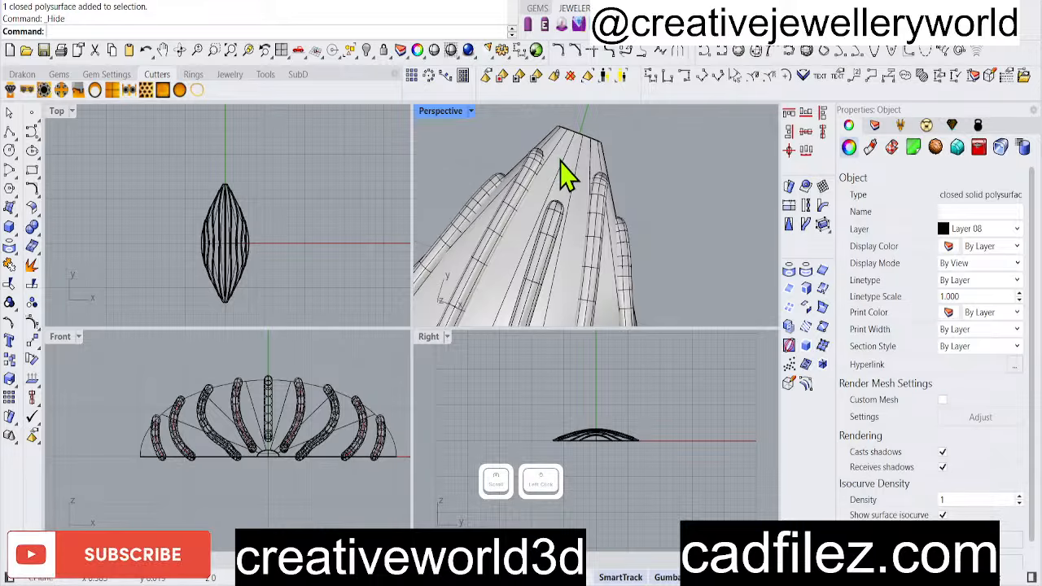
Try to subtract the grouped pipes from the solid petal body with Boolean Difference
scroll(578, 244, up, 2)
scroll(602, 236, down, 3)
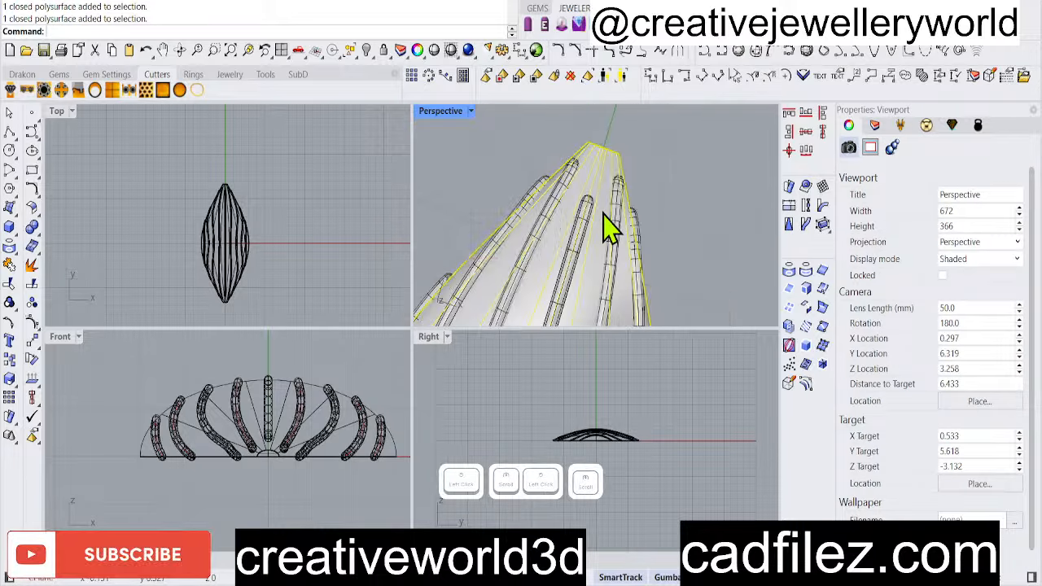
click(602, 221)
text(Boolea)
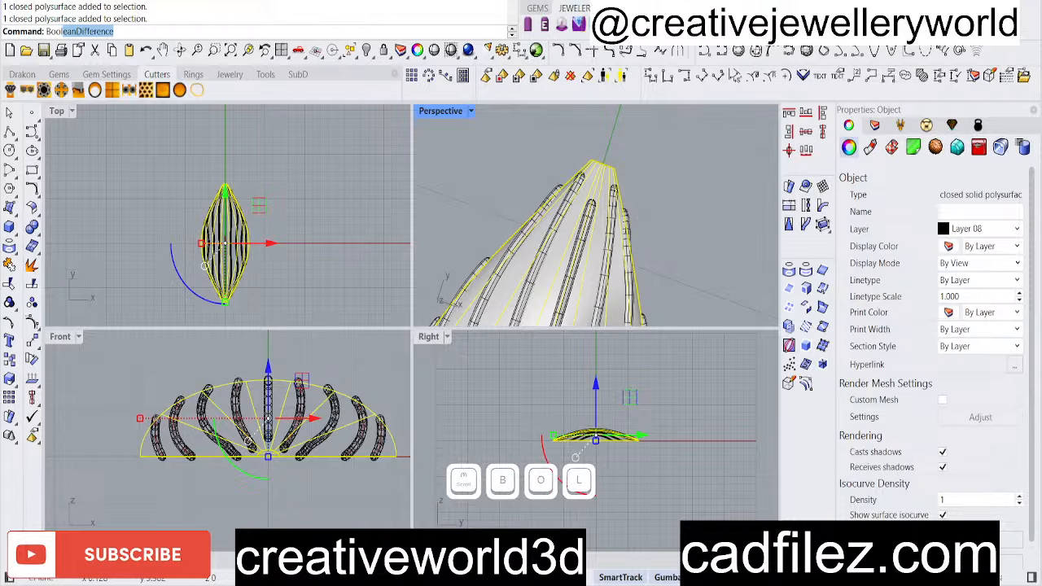
text(n)
key(Return)
text(di)
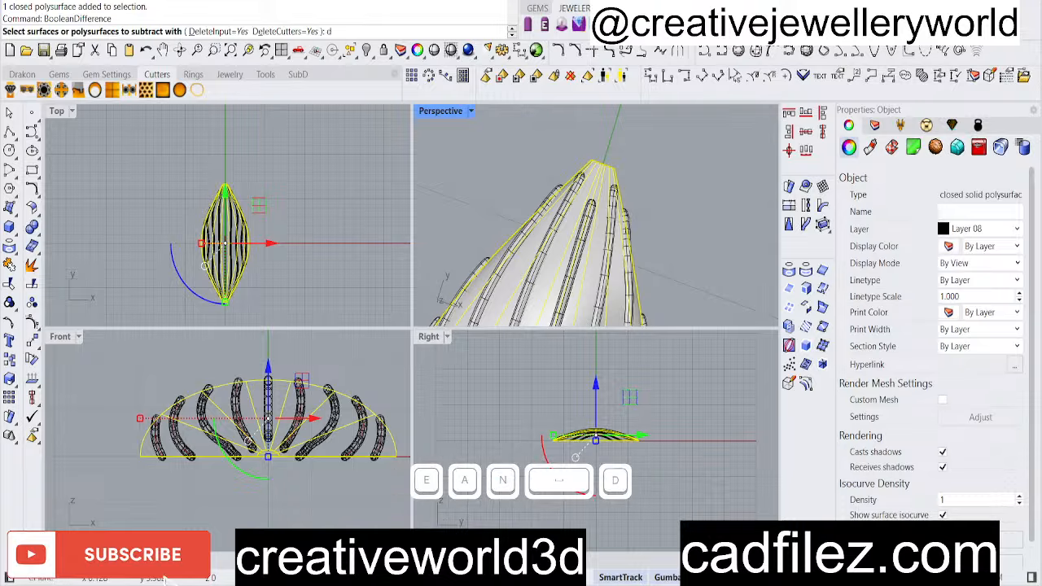
text(ffere)
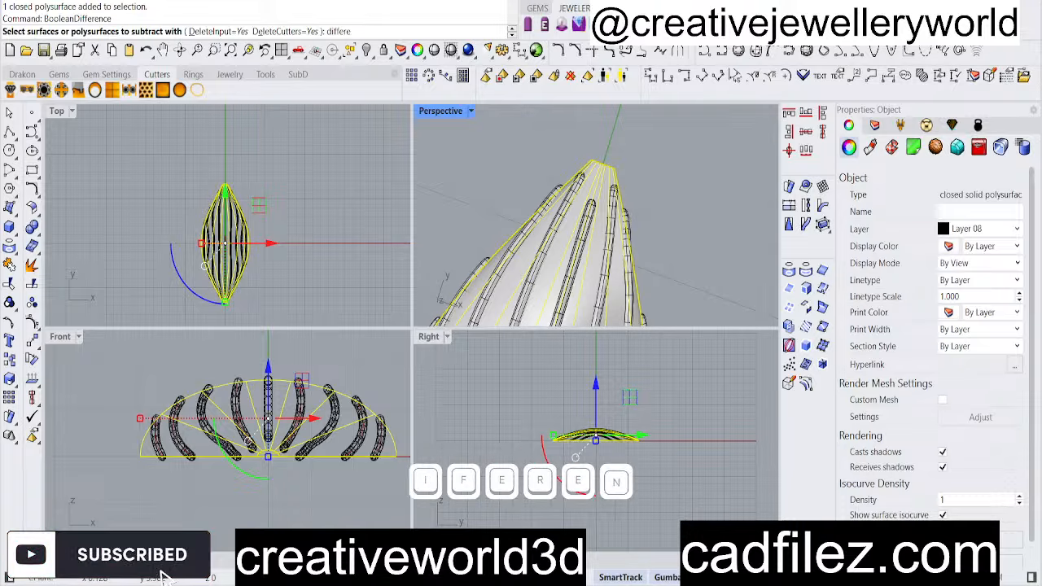
text(nce)
key(Return)
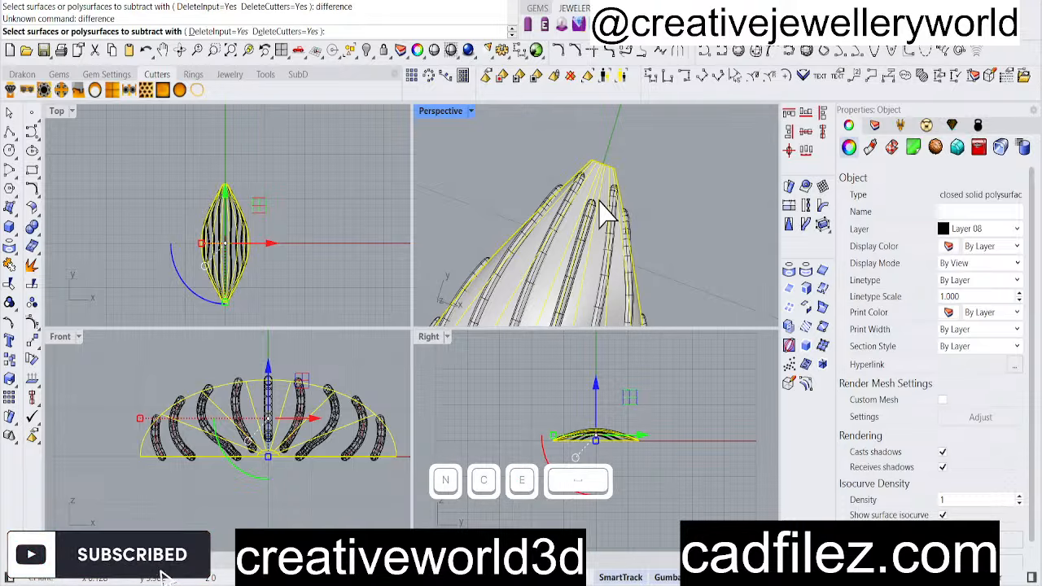
right_click(593, 232)
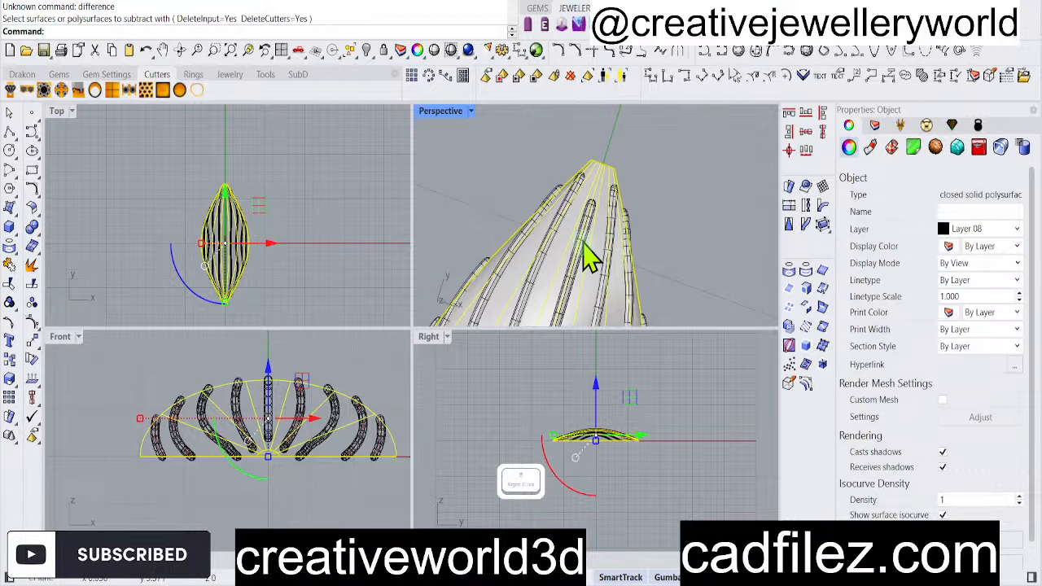
scroll(586, 253, up, 3)
shift+click(583, 251)
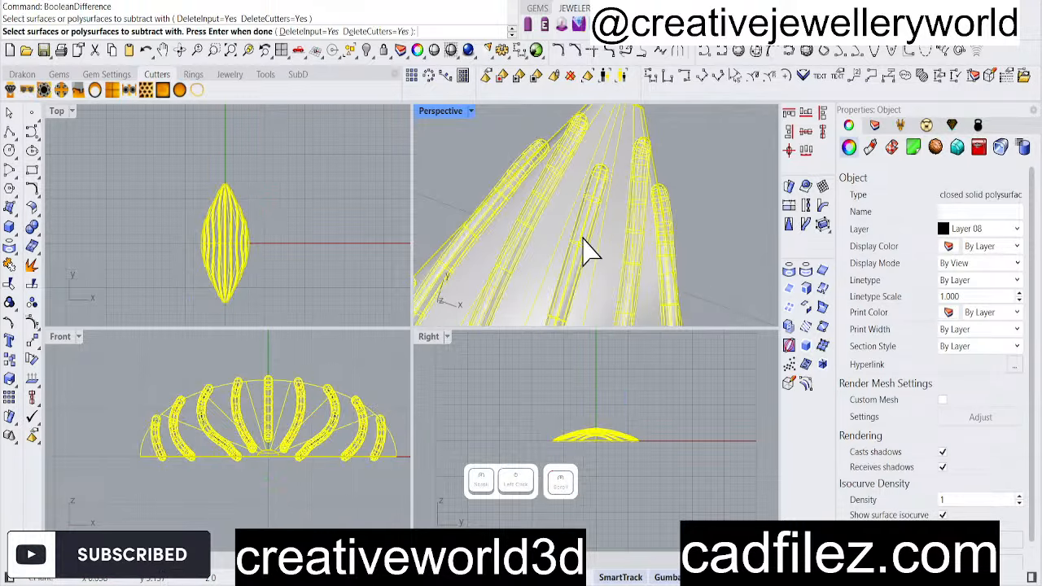
scroll(590, 252, down, 2)
right_click(598, 248)
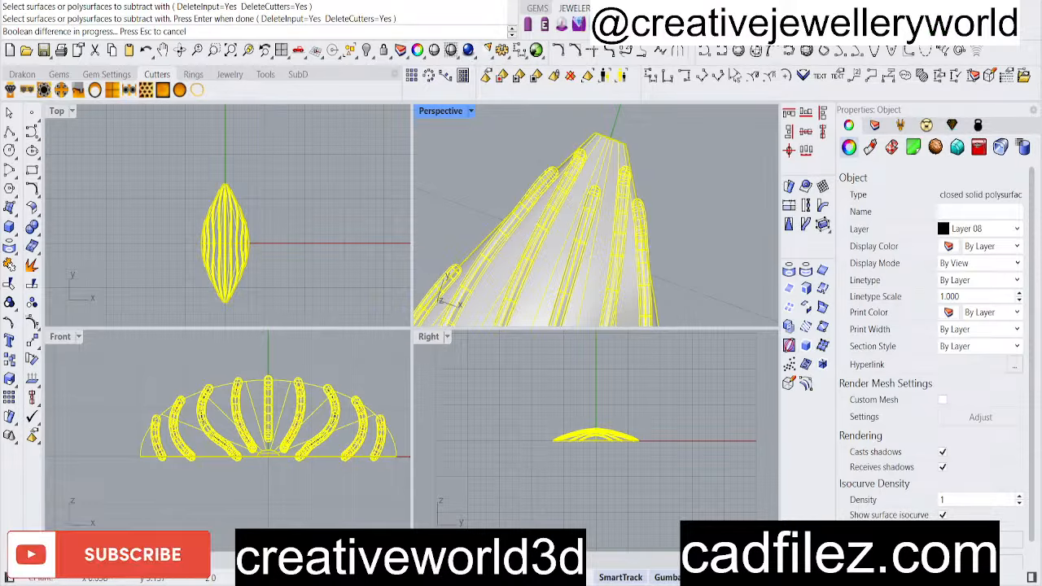
Cancel the running Boolean Difference on the petal body
scroll(506, 221, down, 1)
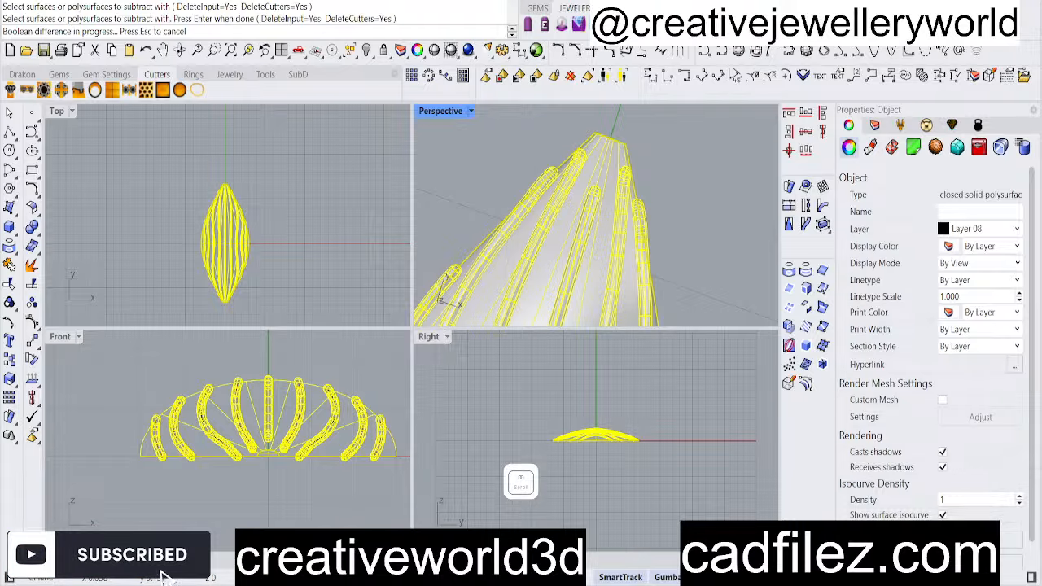
click(508, 234)
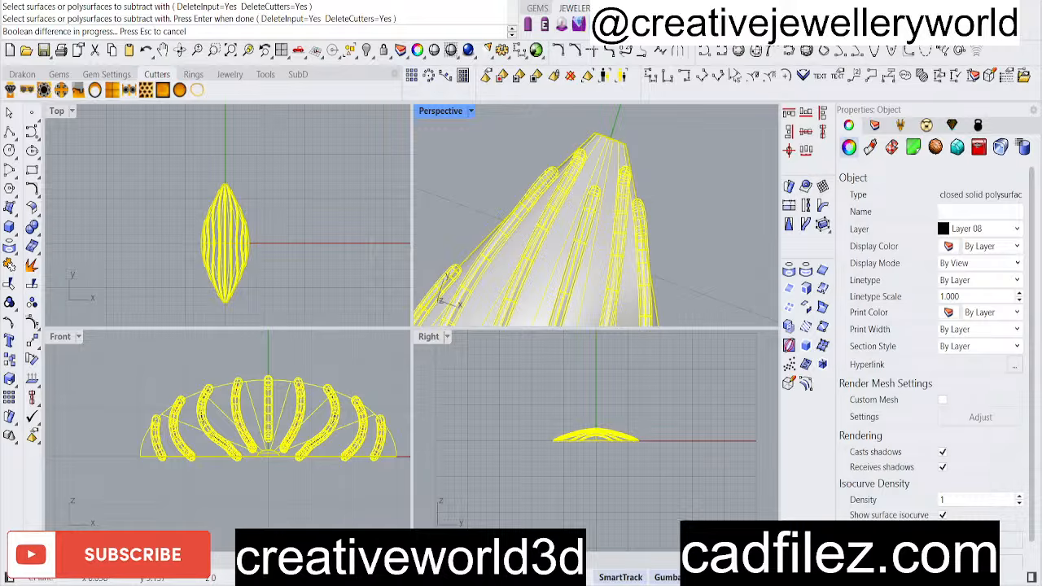
click(736, 573)
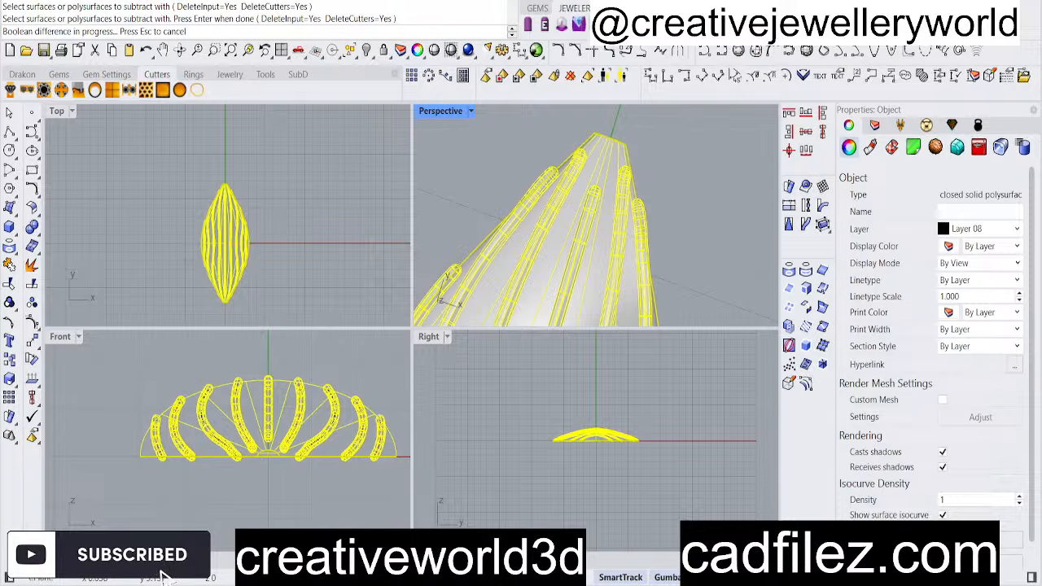
click(736, 573)
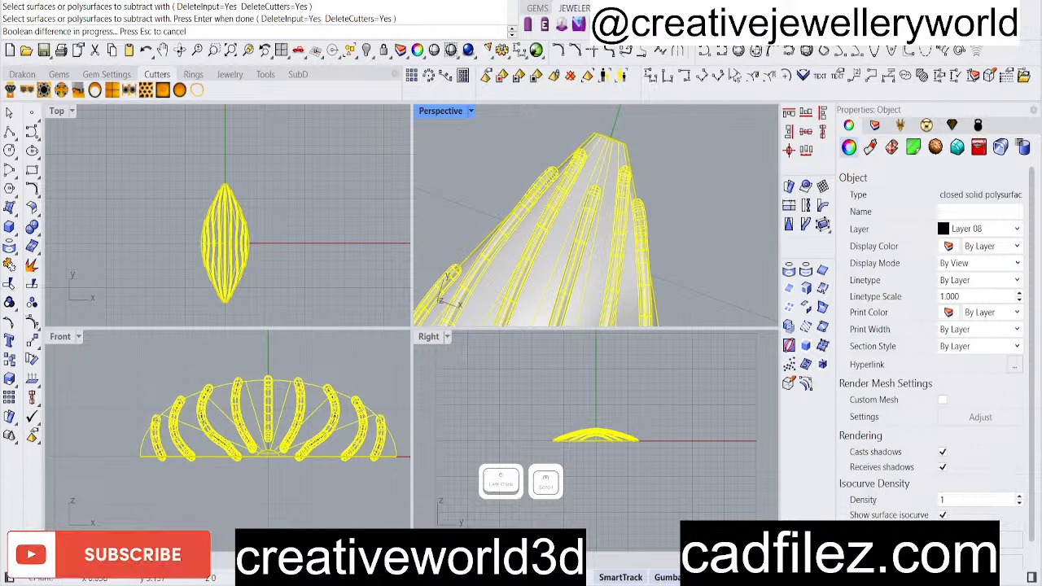
click(706, 576)
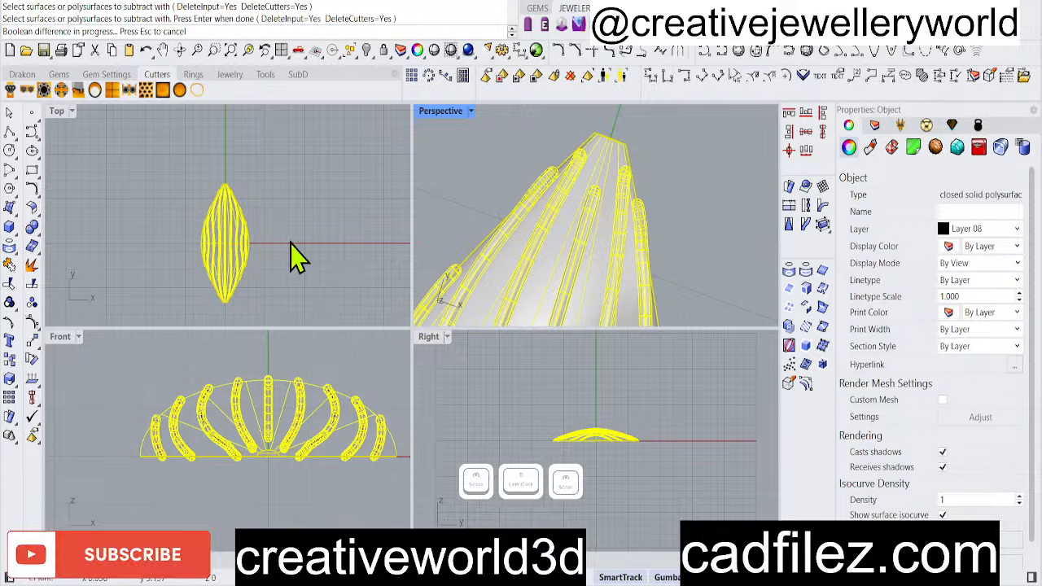
key(Escape)
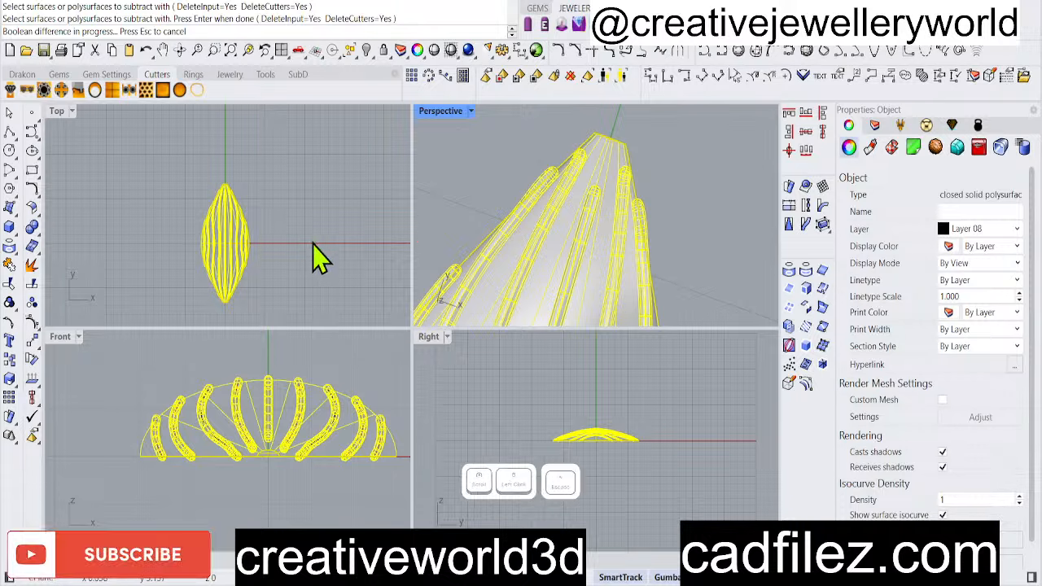
click(312, 204)
key(Escape)
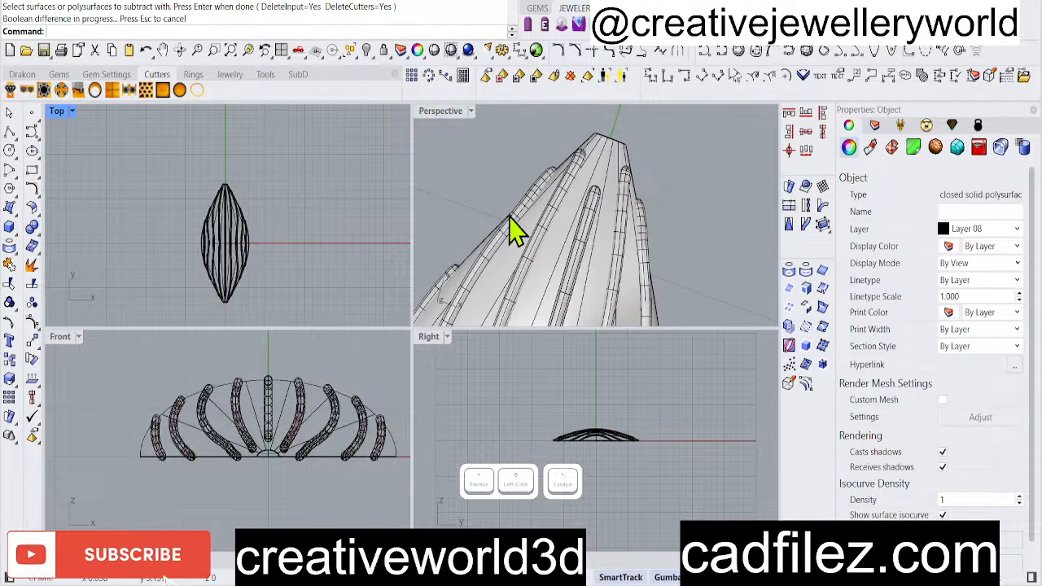
Try to convert the ten grouped SubD pipes to NURBS
click(498, 153)
scroll(592, 195, down, 5)
right_drag(592, 204, 565, 174)
scroll(535, 251, up, 4)
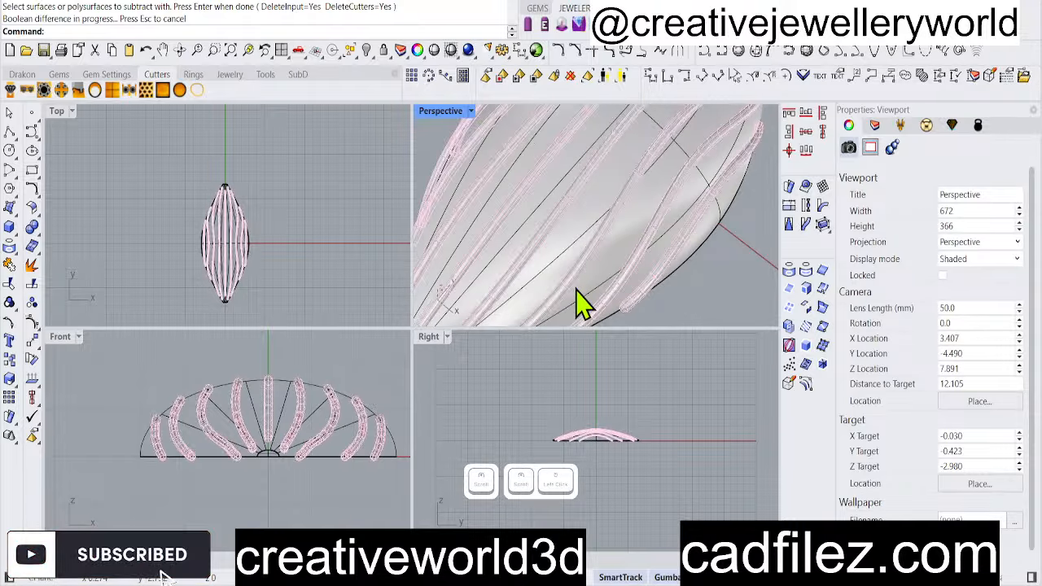
click(245, 400)
scroll(241, 404, down, 2)
scroll(267, 435, up, 2)
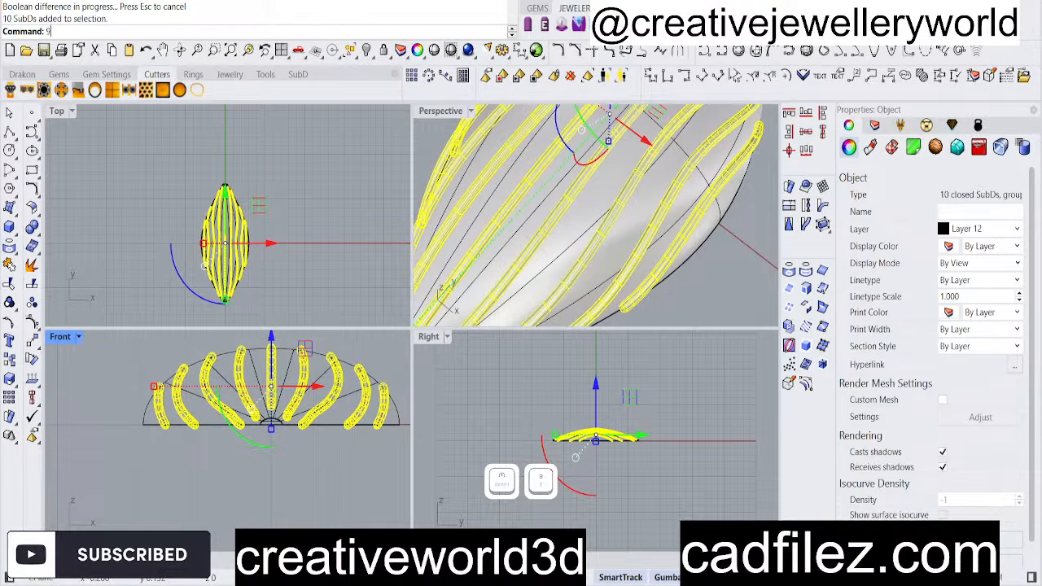
text(ton)
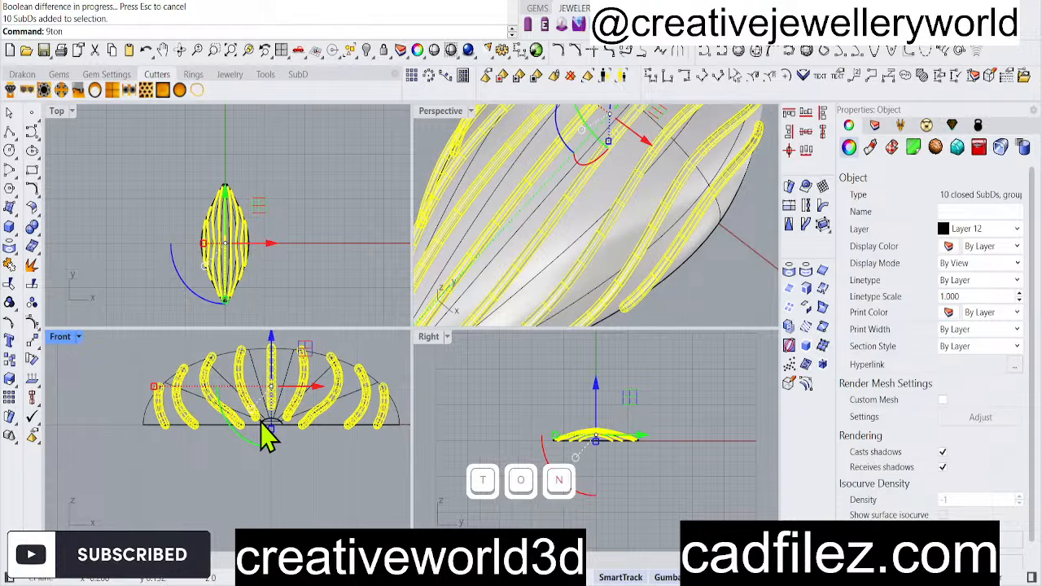
text(urbs)
key(Return)
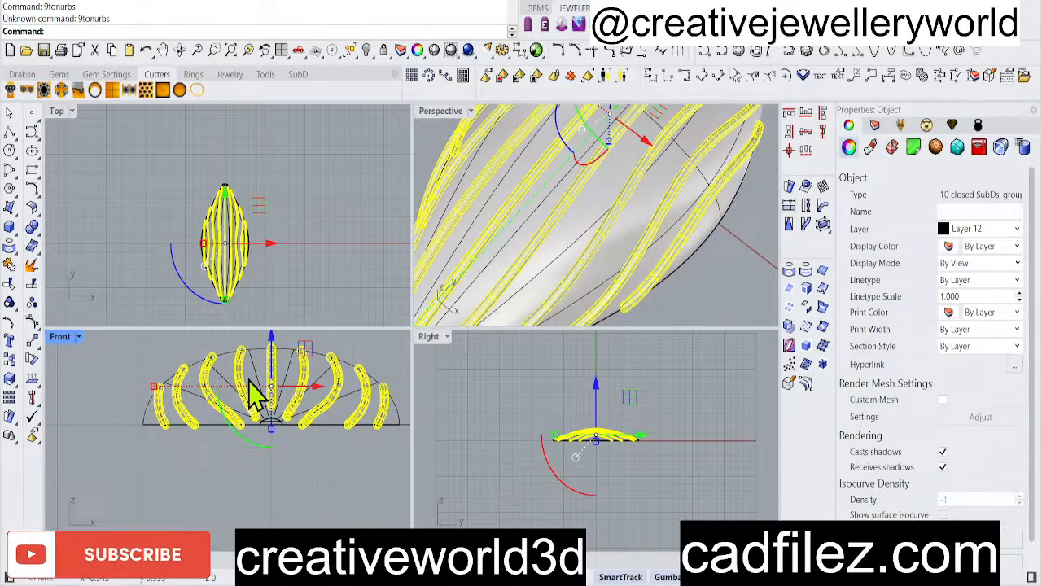
click(318, 427)
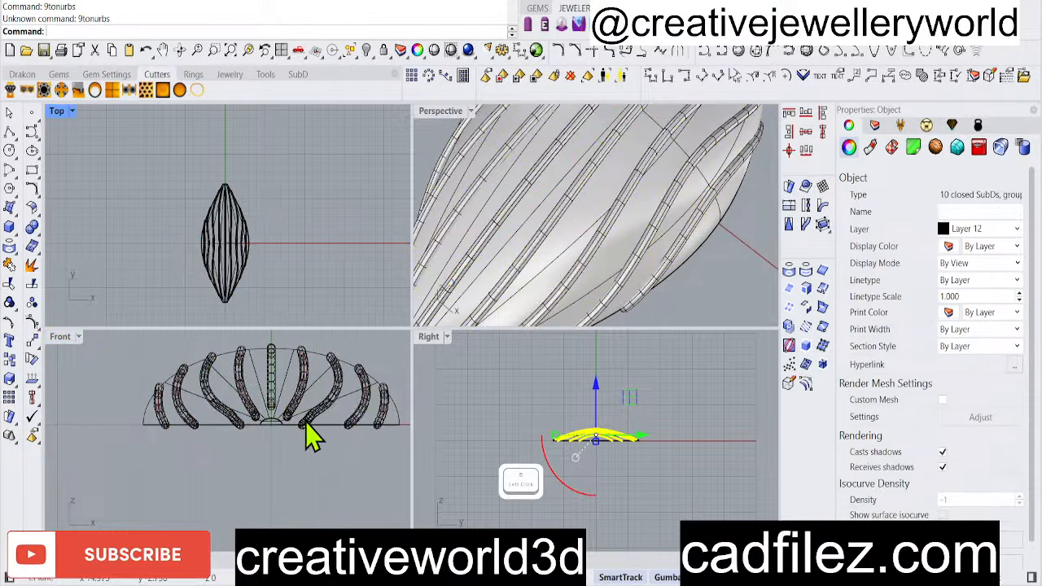
Convert the ten grouped SubD pipes to NURBS polysurfaces and hide the selected SubD originals
scroll(271, 379, up, 5)
click(267, 384)
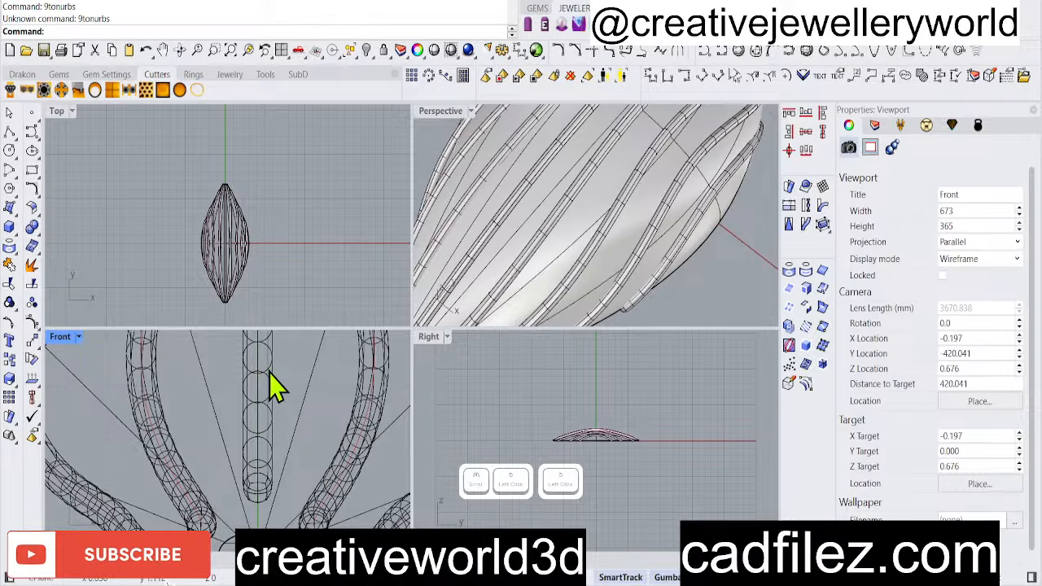
click(274, 382)
key(Return)
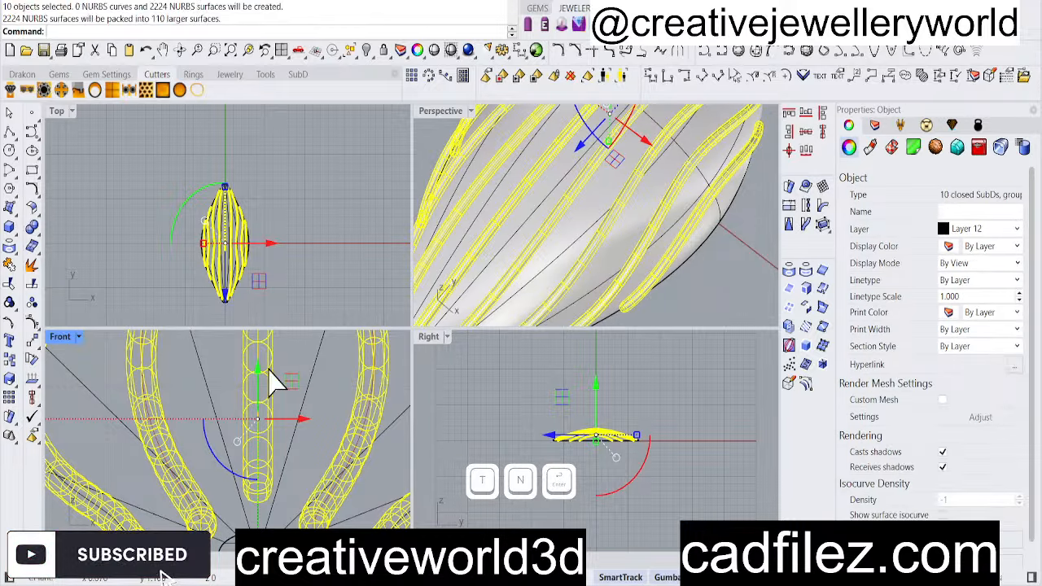
right_click(272, 383)
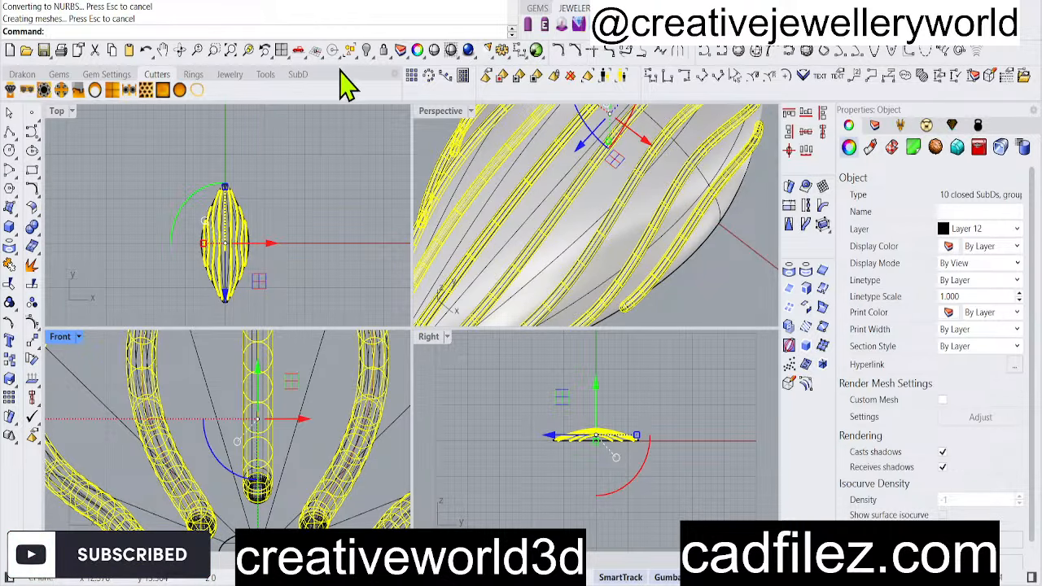
click(366, 51)
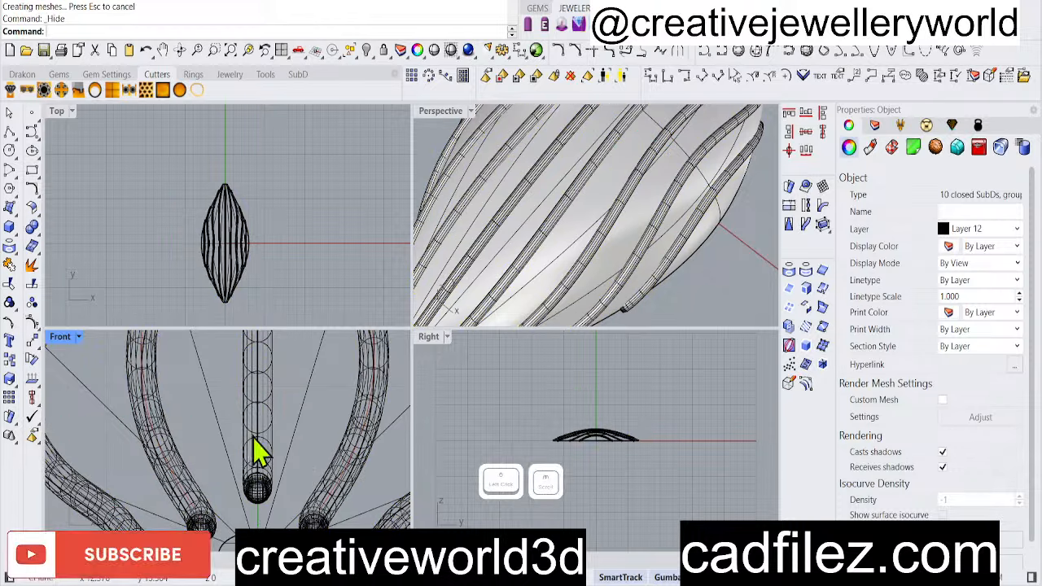
Examine the converted pipes along the petal surface and check which objects their group contains
scroll(253, 437, down, 10)
click(288, 230)
scroll(573, 234, down, 9)
right_drag(609, 230, 587, 221)
scroll(585, 226, up, 9)
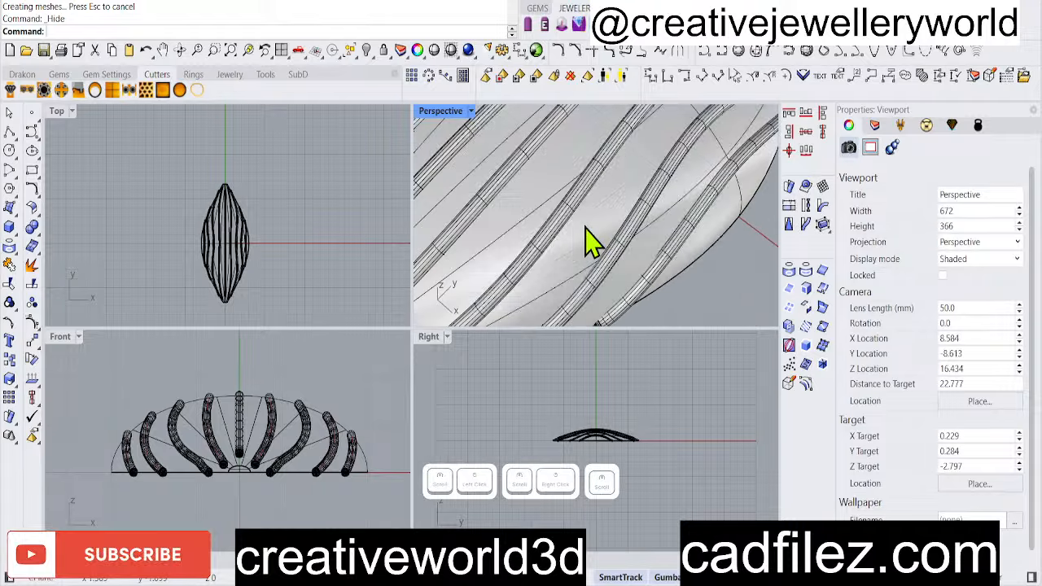
click(243, 393)
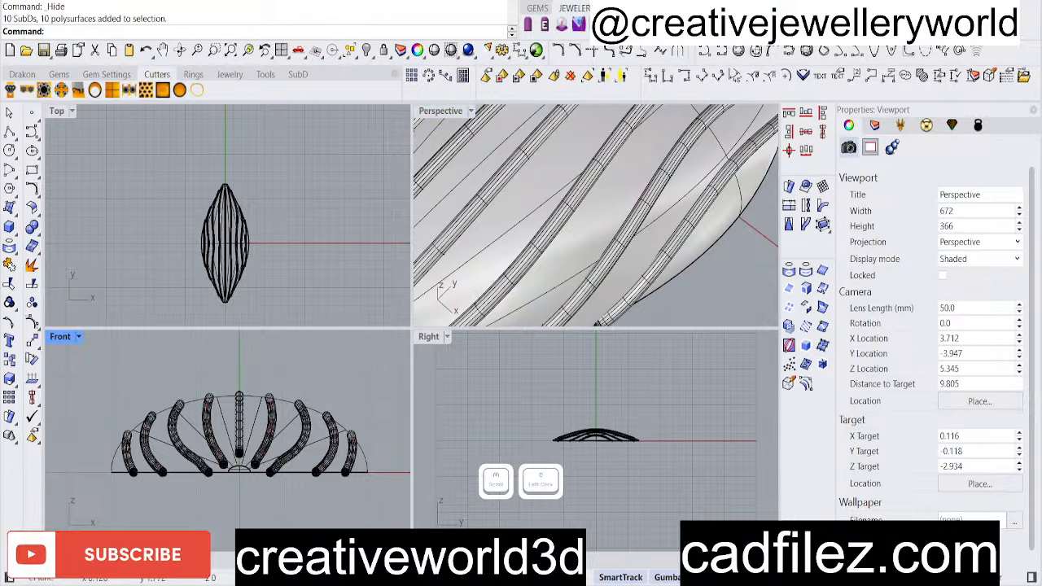
click(245, 392)
Subtract the group of converted pipes from the solid petal body with Boolean Difference, deleting the cutters
click(518, 246)
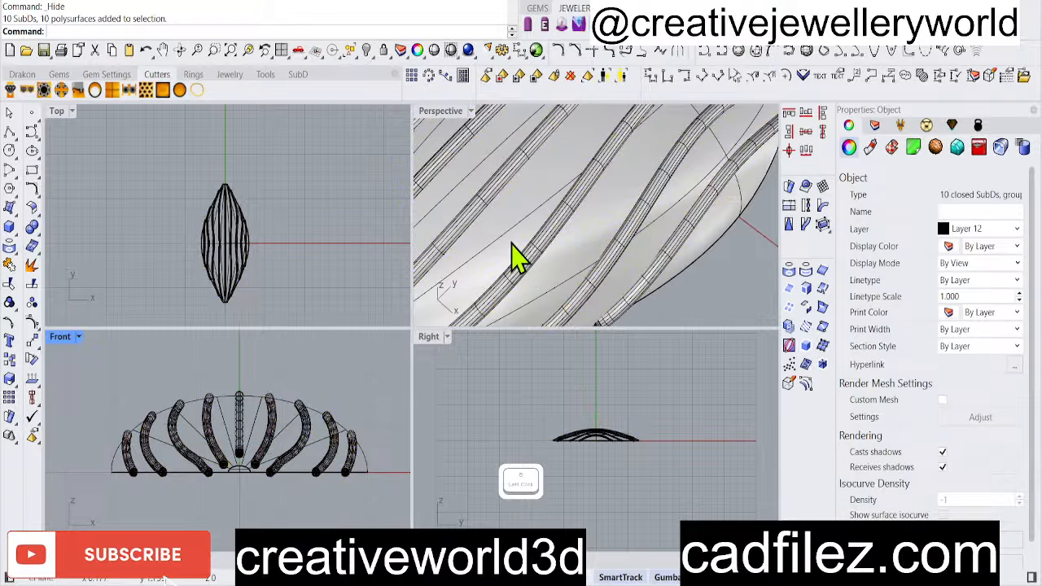
click(512, 244)
text(bi)
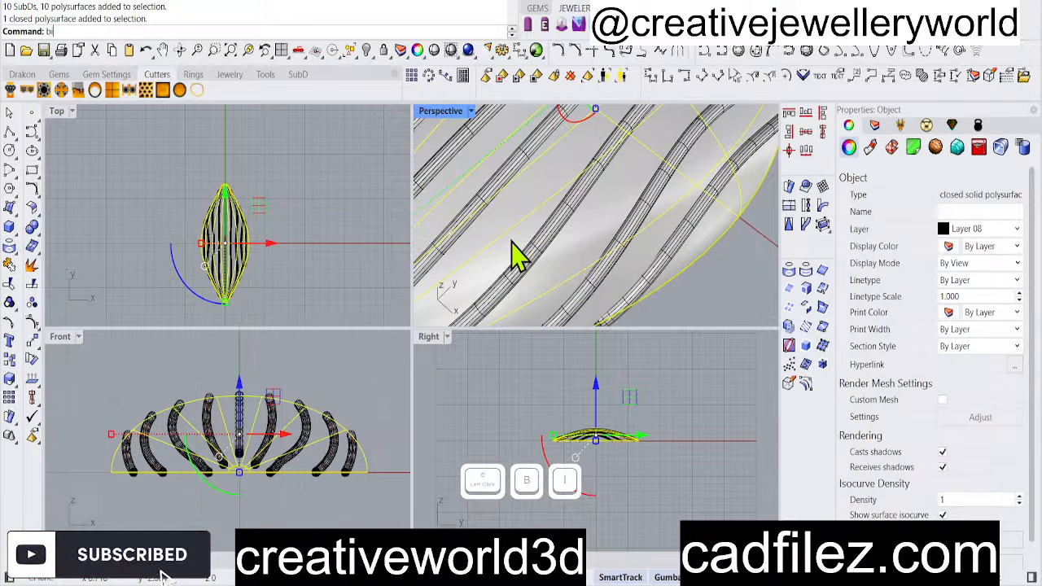
key(BackSpace)
text(ooleanDifference)
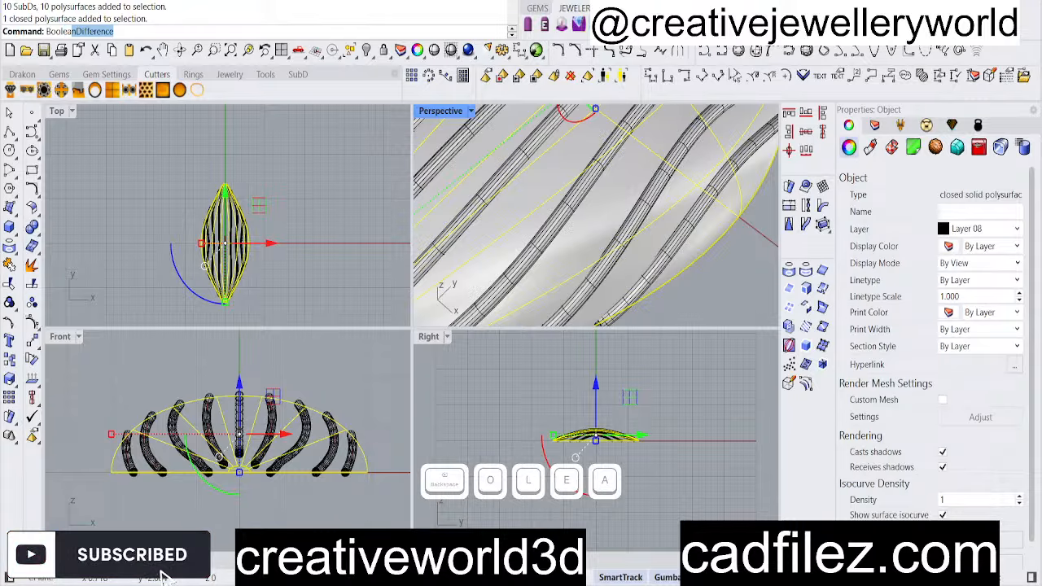
right_click(411, 163)
scroll(486, 226, down, 5)
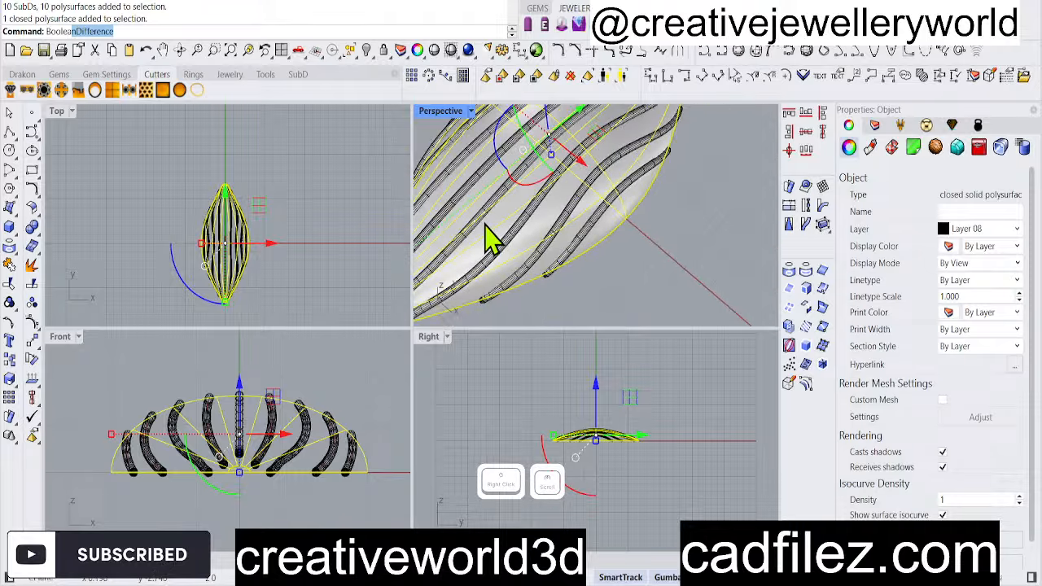
right_click(486, 226)
scroll(446, 242, up, 3)
click(462, 233)
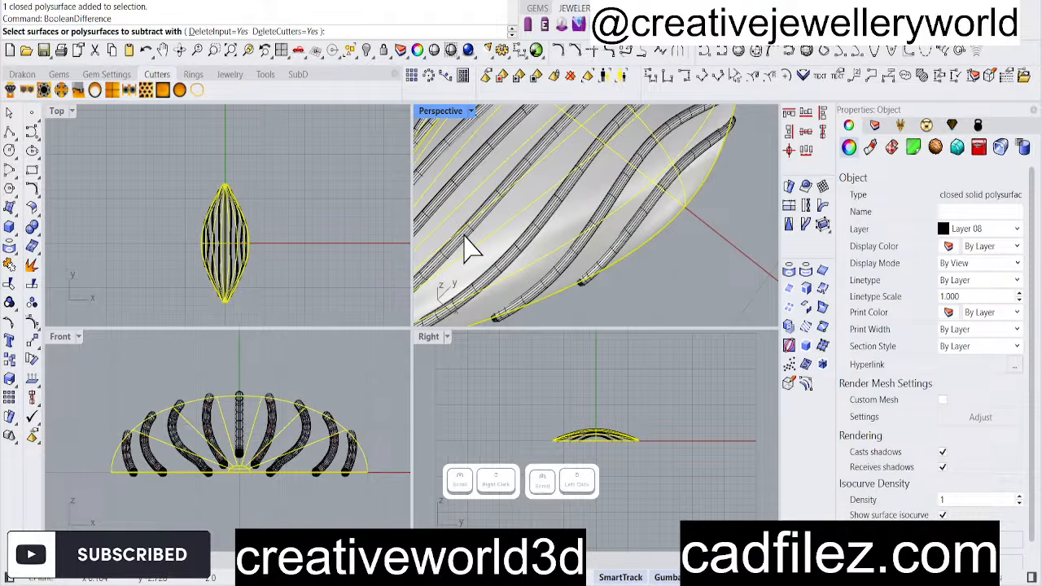
click(423, 274)
scroll(502, 281, up, 5)
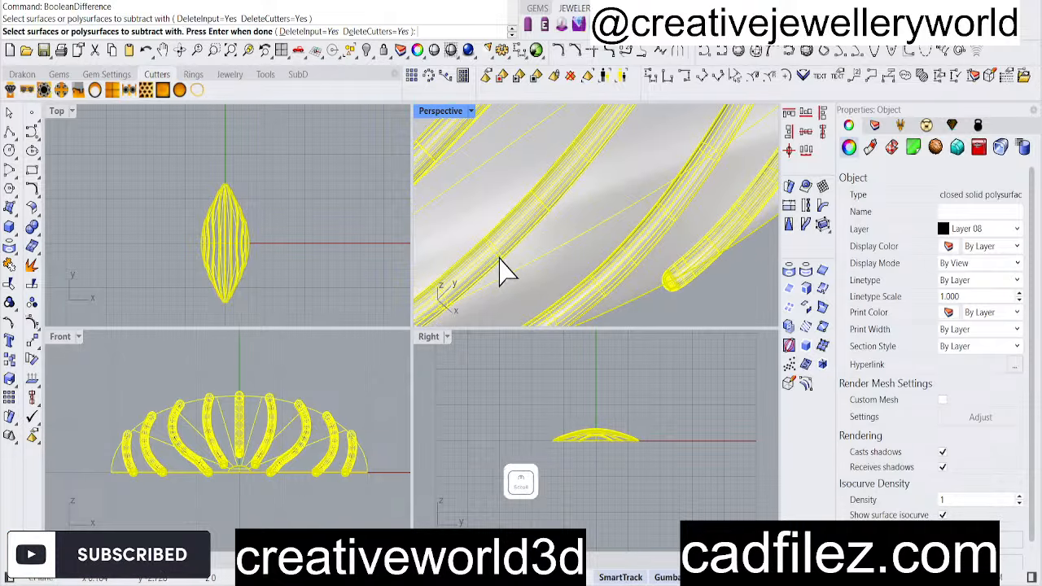
right_click(502, 273)
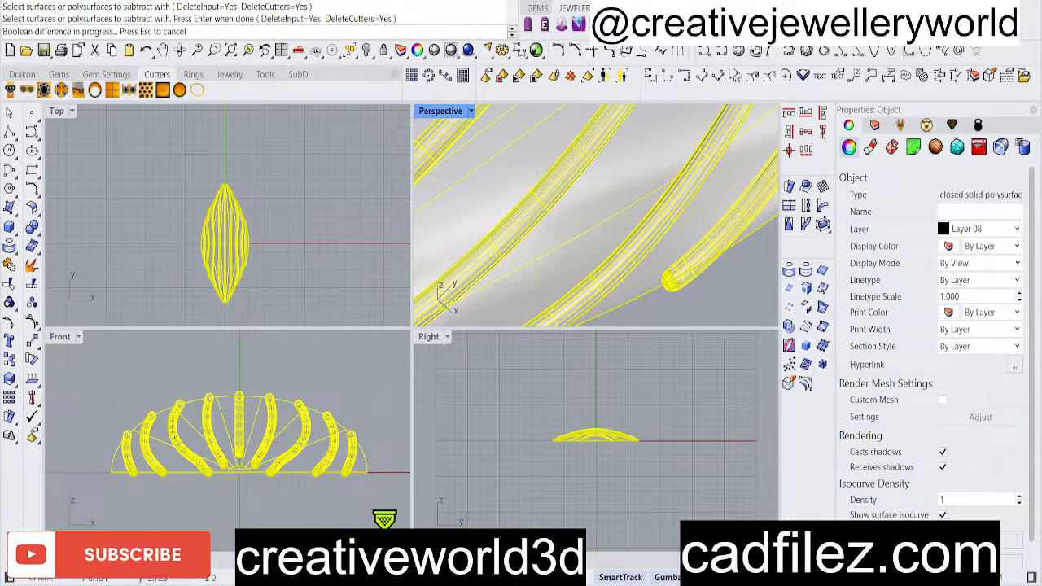
click(374, 561)
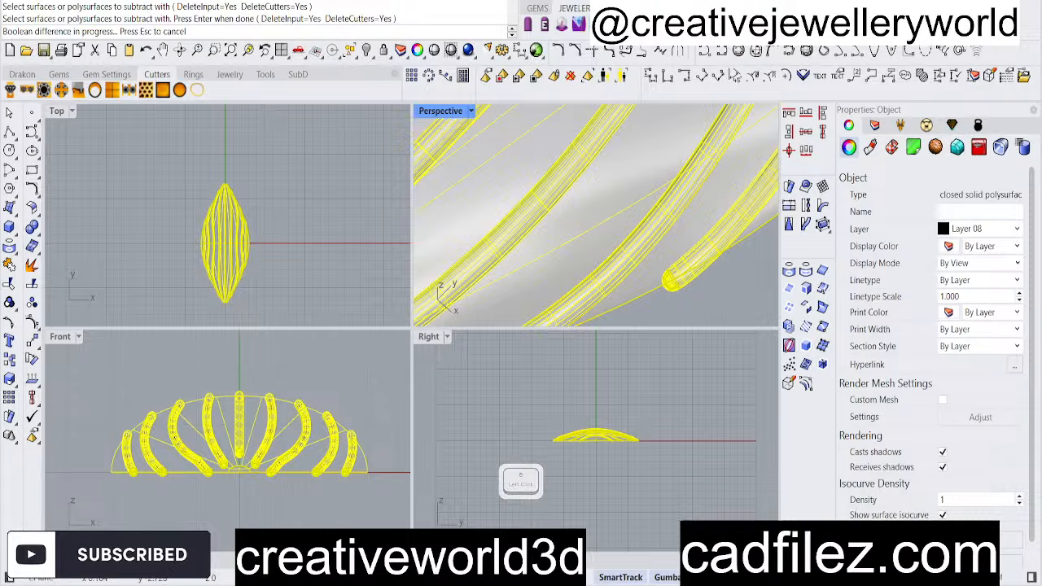
click(355, 211)
scroll(570, 267, down, 2)
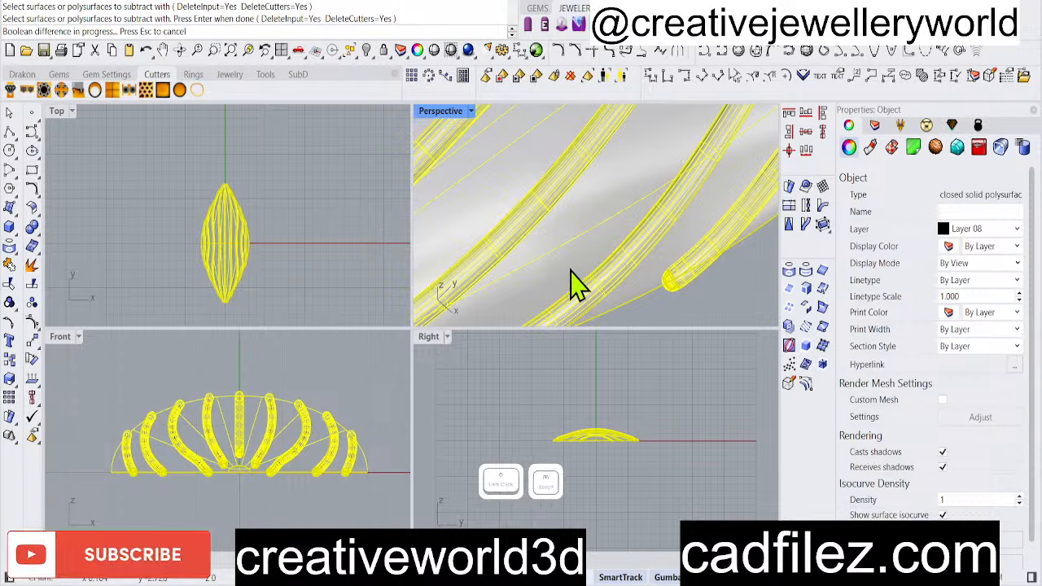
Cancel the running Boolean Difference between the petal body and the grouped pipes
scroll(298, 244, down, 2)
click(296, 244)
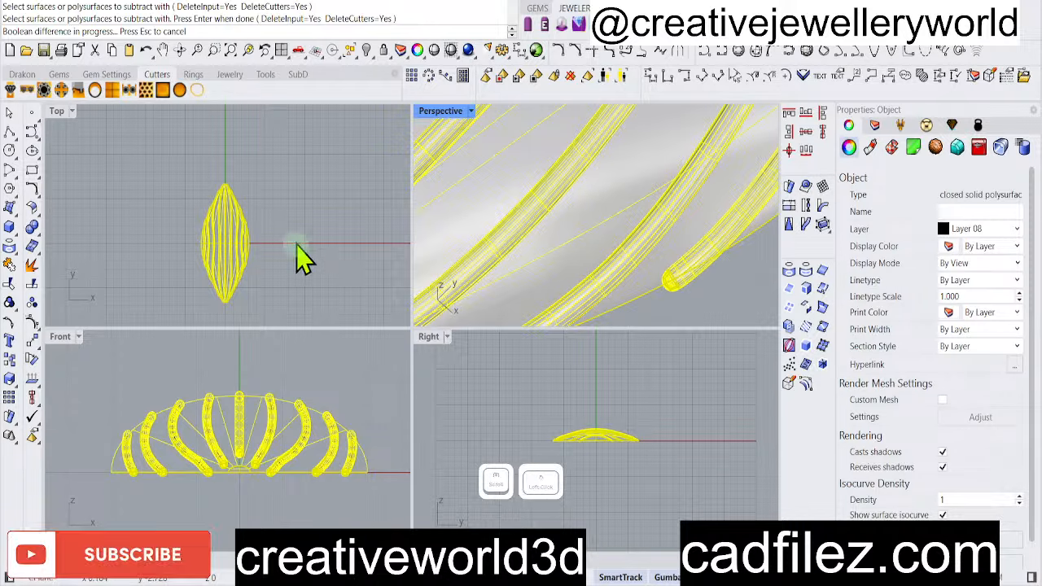
scroll(583, 248, down, 2)
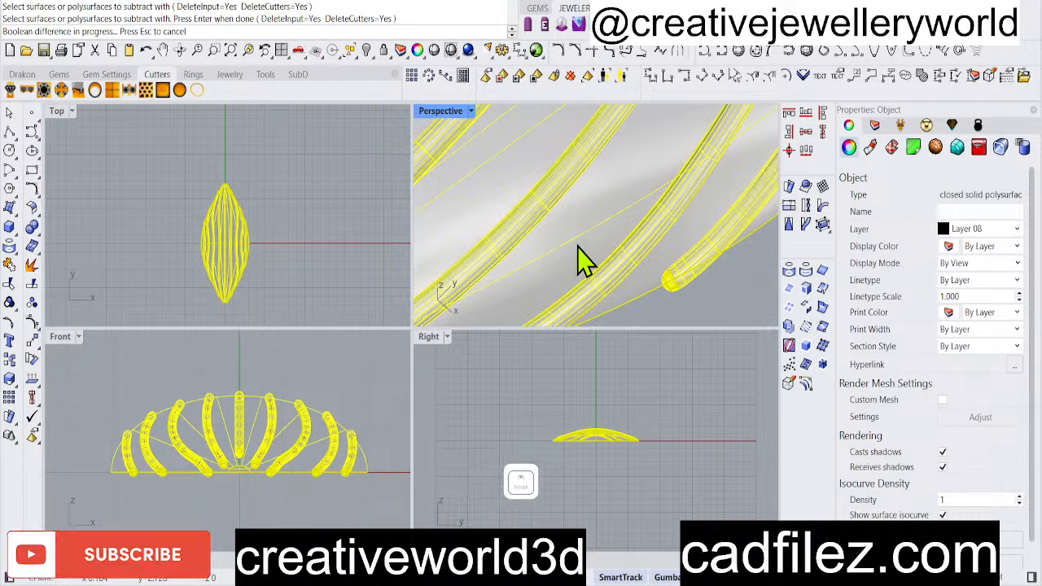
key(Escape)
scroll(574, 249, down, 10)
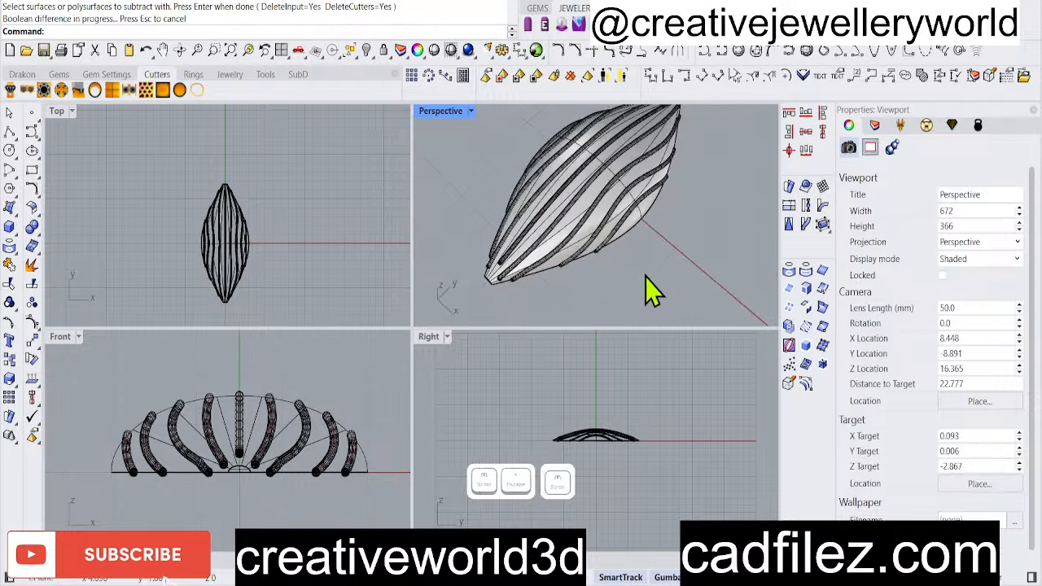
Hide the grouped guide curves running inside the pipes
click(645, 275)
scroll(569, 252, up, 10)
click(574, 263)
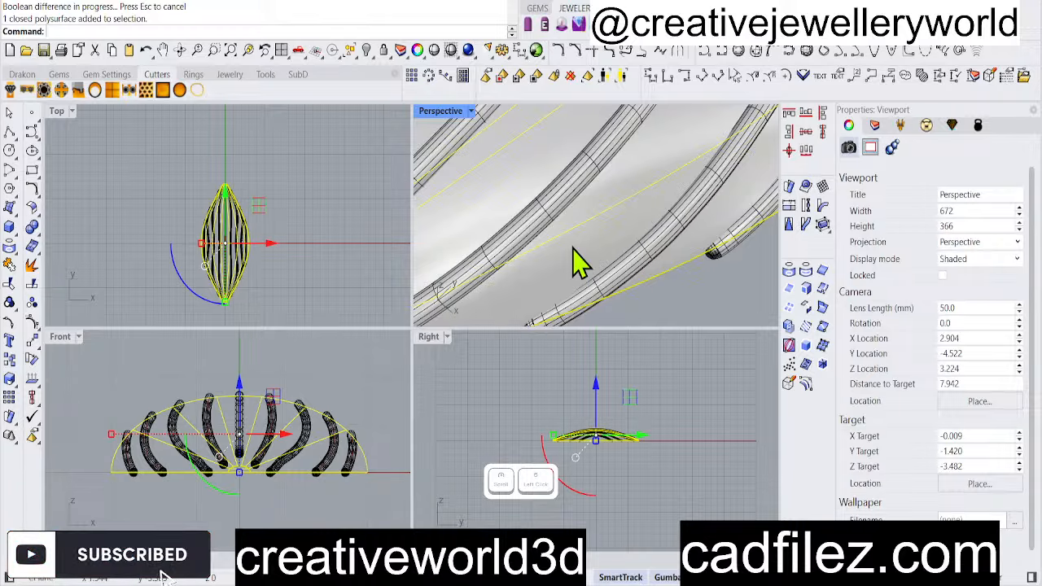
scroll(574, 249, down, 7)
click(345, 505)
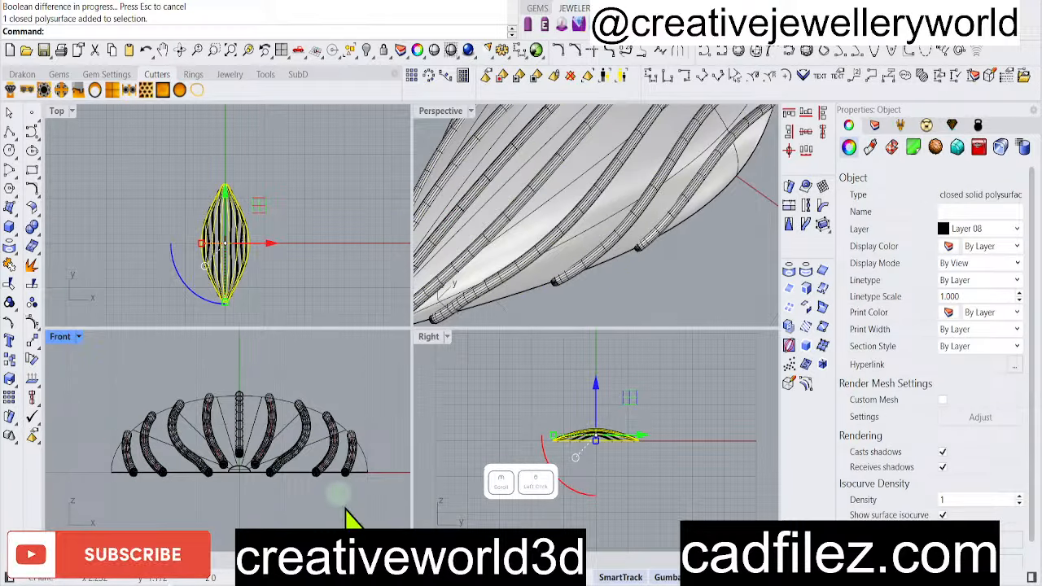
click(488, 243)
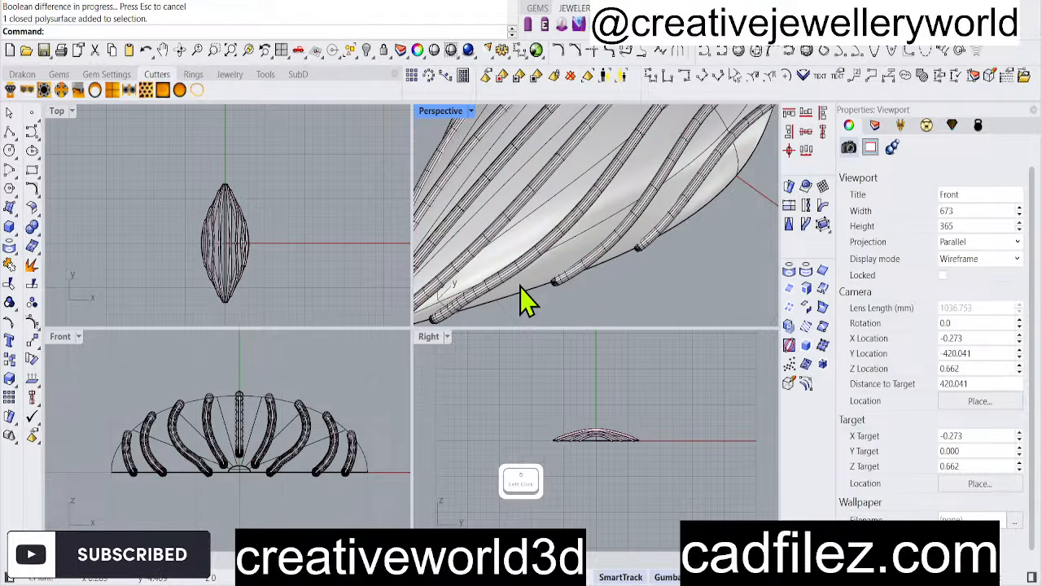
click(521, 285)
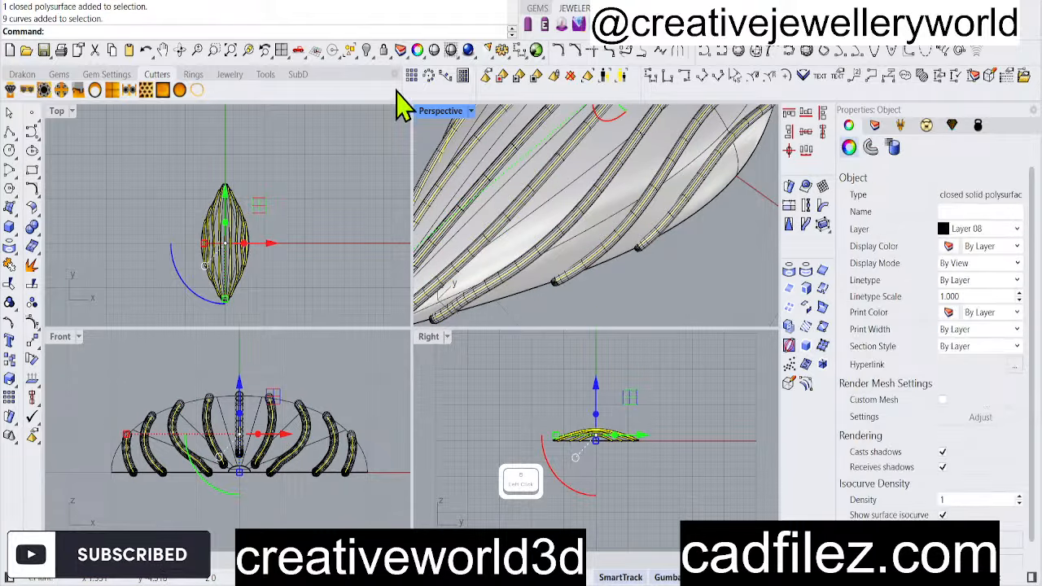
click(359, 58)
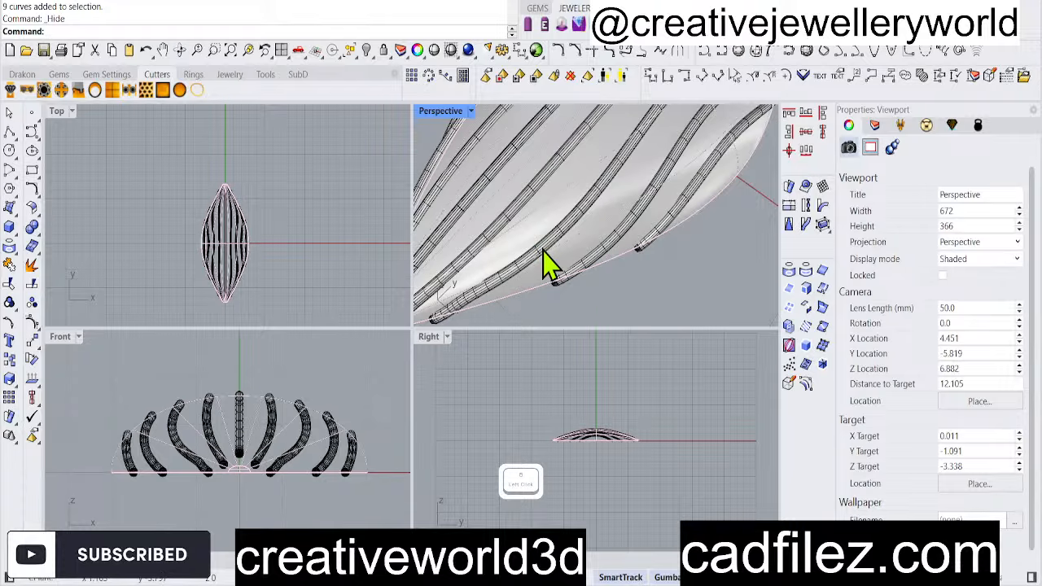
Ungroup the converted pipes lying along the petal surface
click(582, 296)
scroll(211, 472, up, 2)
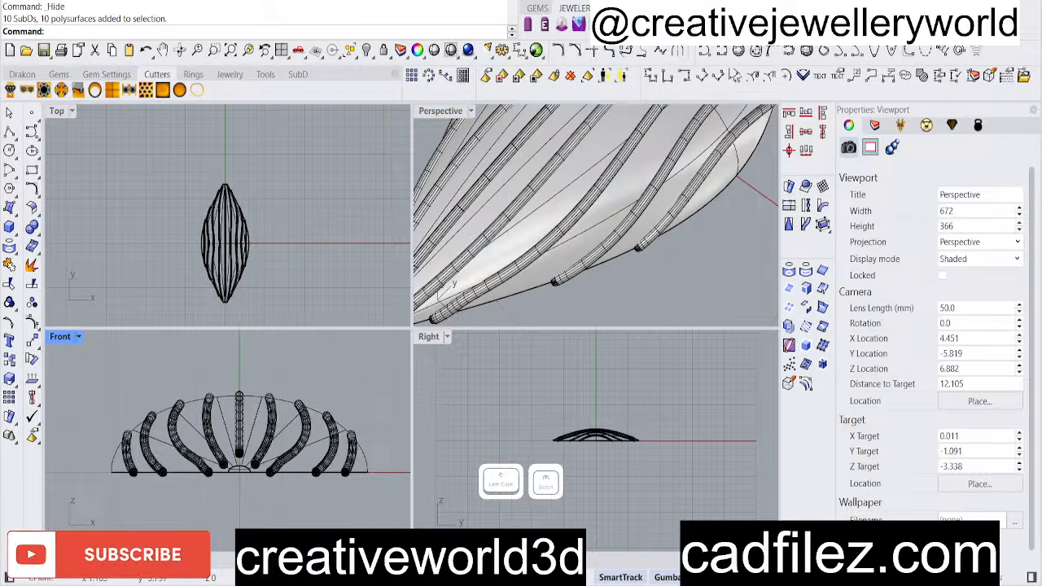
scroll(218, 498, up, 4)
click(224, 512)
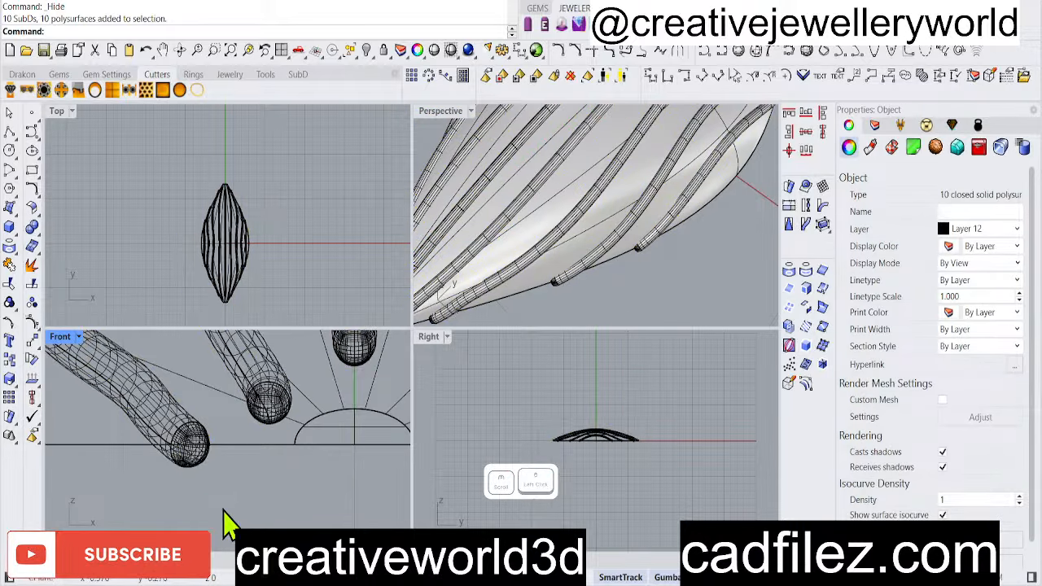
scroll(534, 244, down, 6)
right_drag(599, 267, 588, 236)
scroll(480, 208, up, 7)
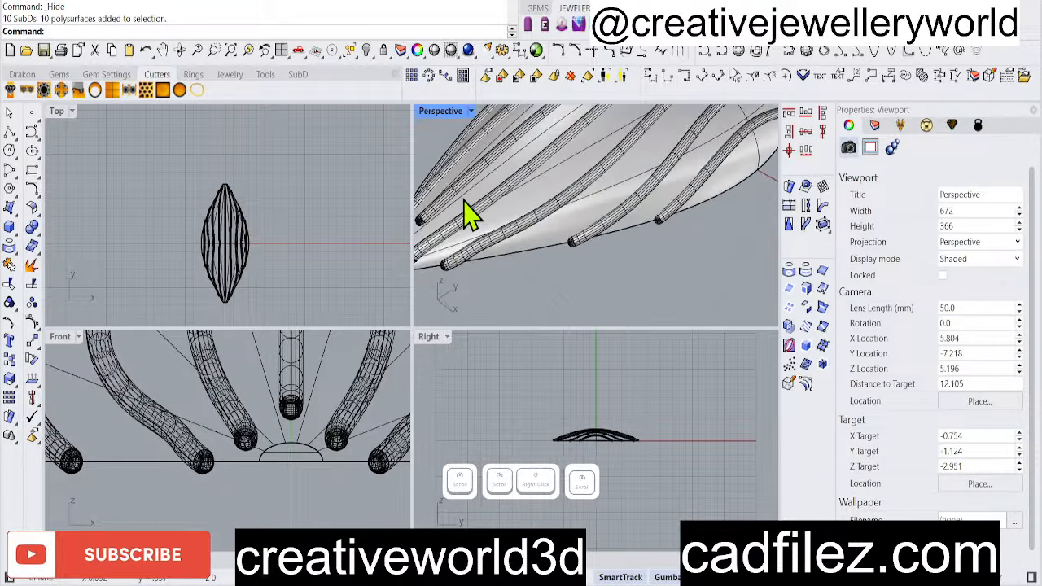
click(444, 191)
click(481, 236)
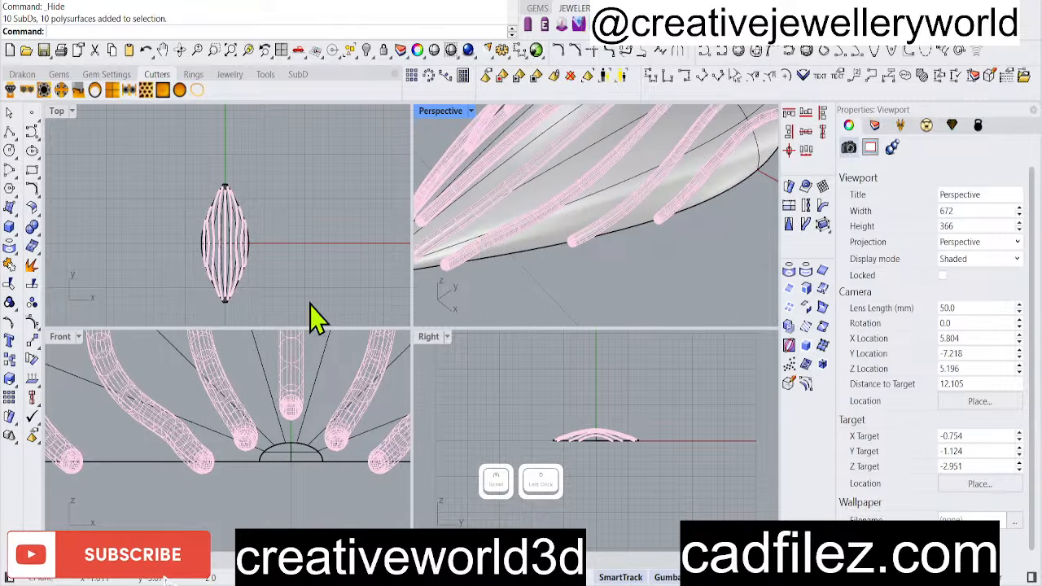
click(31, 303)
scroll(539, 244, up, 3)
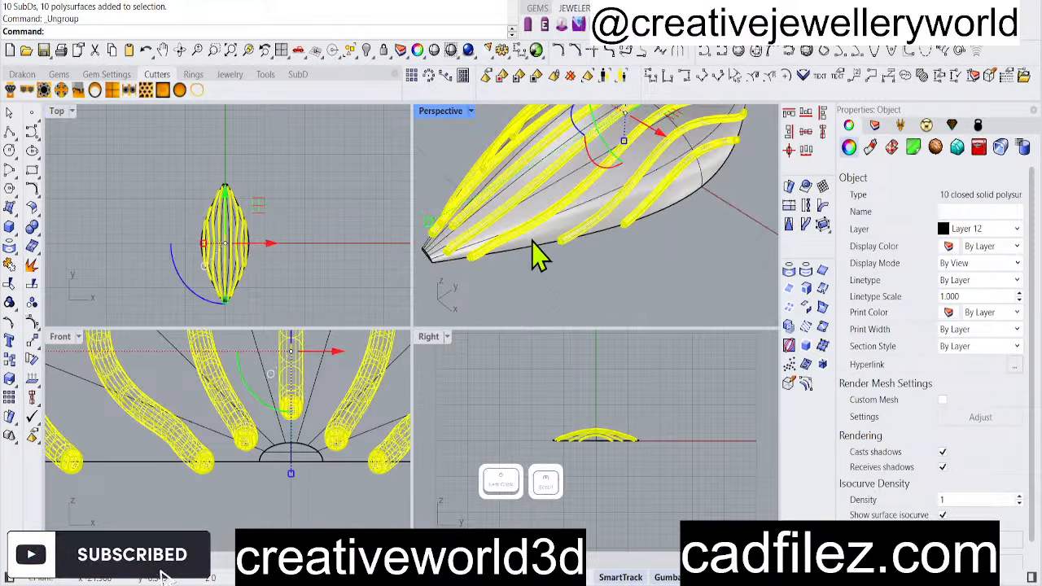
scroll(537, 244, down, 2)
click(558, 268)
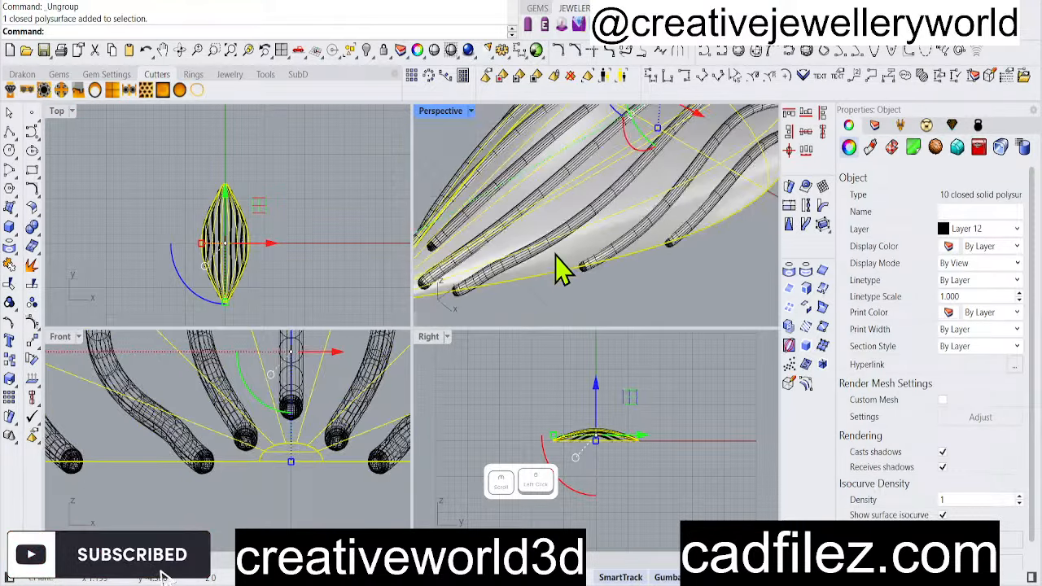
text(bd)
key(Return)
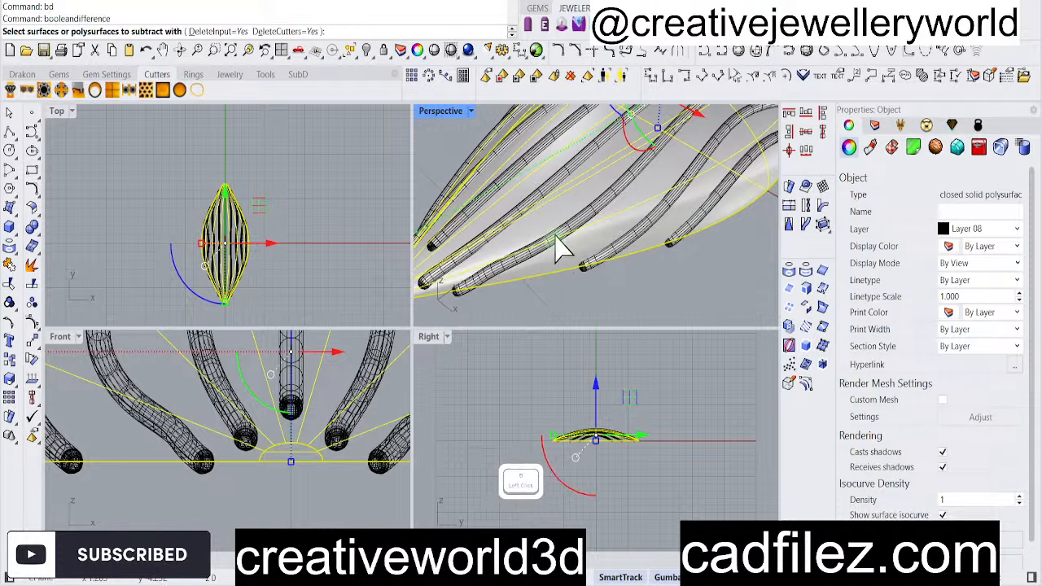
click(556, 248)
scroll(576, 241, up, 2)
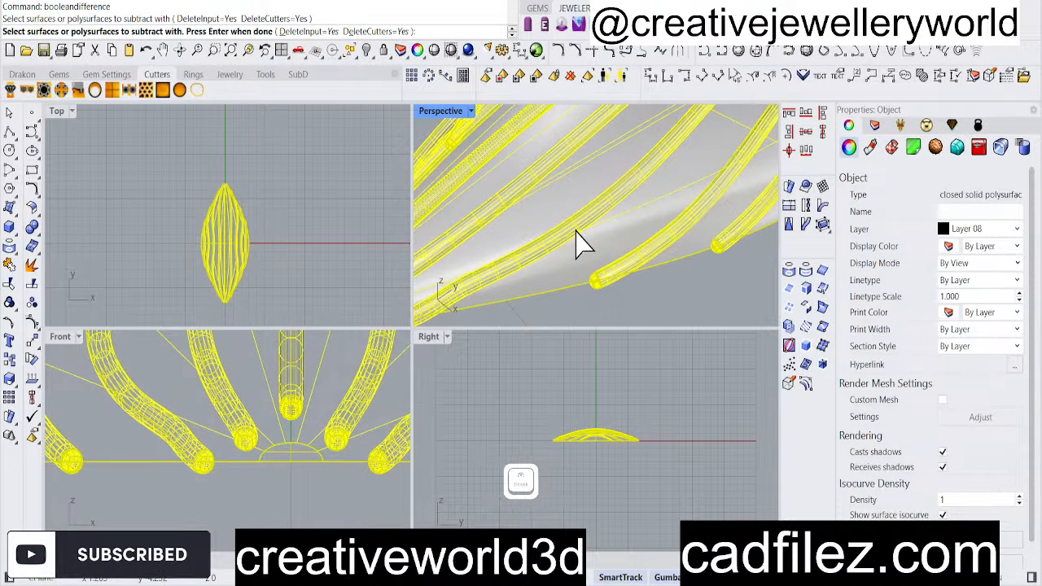
scroll(574, 244, up, 2)
key(Escape)
right_click(575, 235)
click(573, 228)
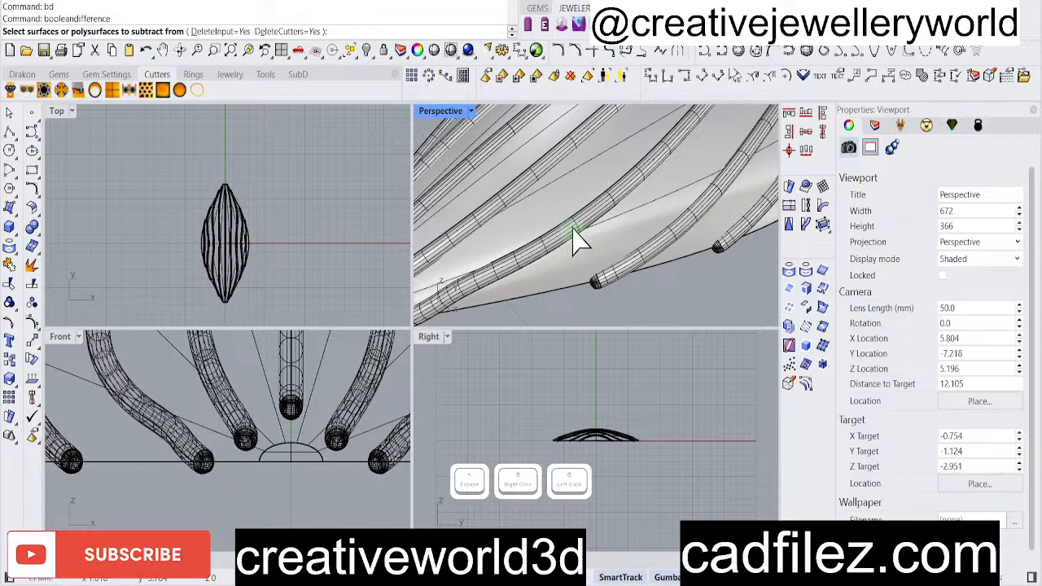
right_click(573, 228)
click(573, 227)
right_click(573, 227)
click(573, 225)
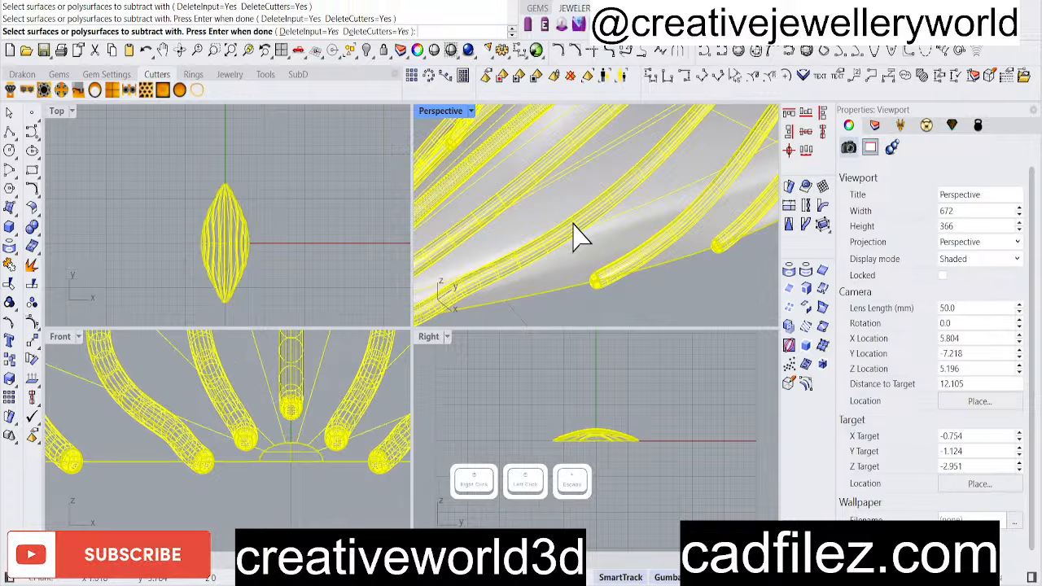
right_click(573, 224)
key(Escape)
Ungroup the pipes that are still nested in groups until each one can be picked individually
click(573, 224)
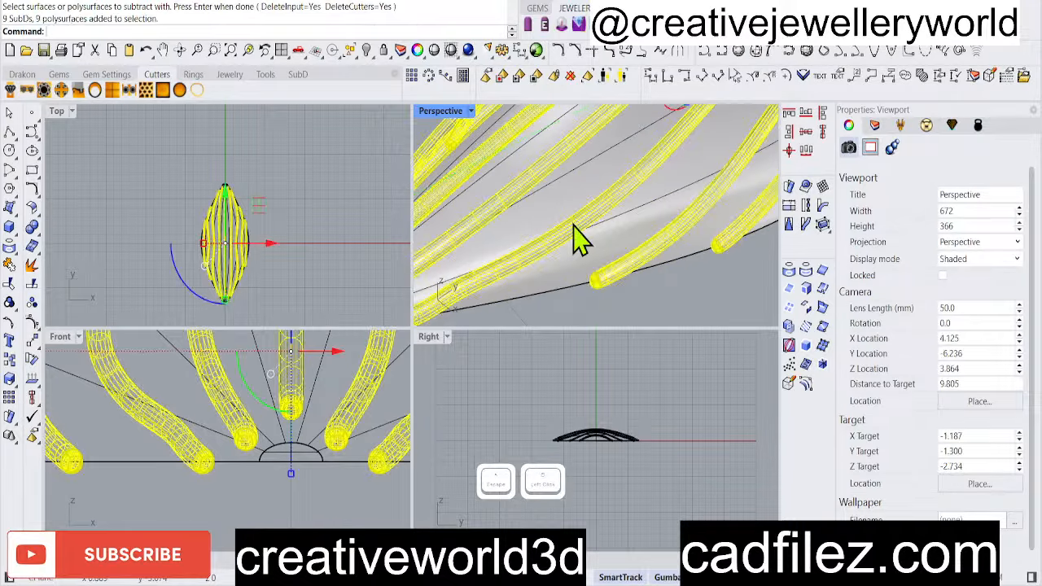
double_click(30, 304)
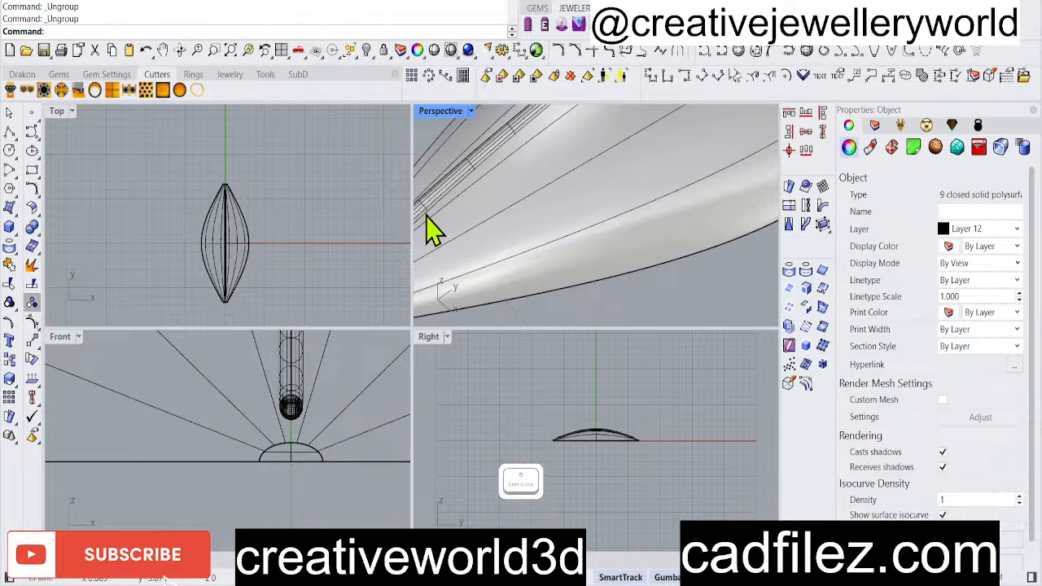
click(369, 235)
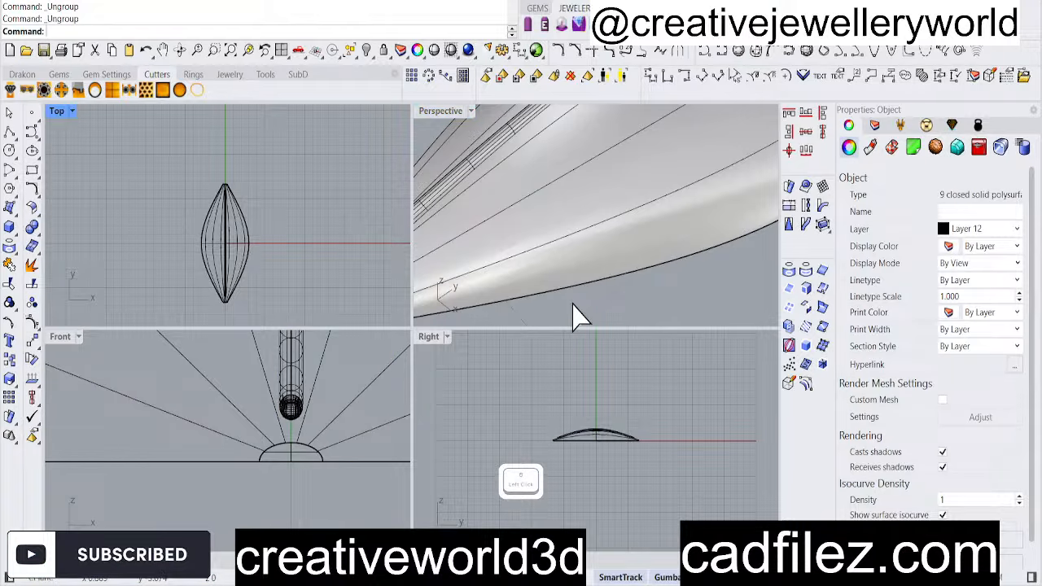
click(663, 305)
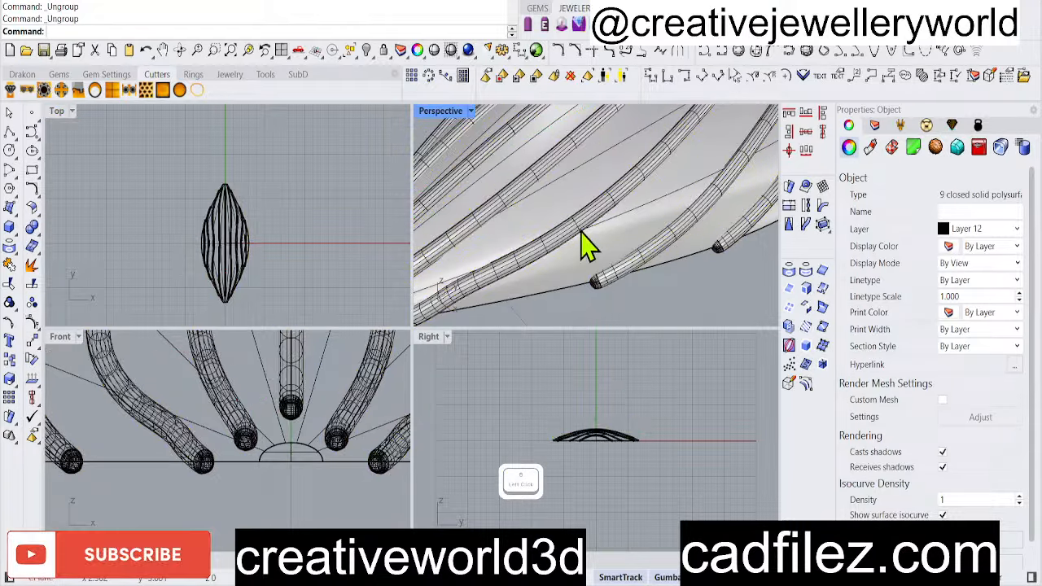
Subtract only the second pipe to the right of the central one, as seen from the front, from the petal with Boolean Difference
right_click(558, 284)
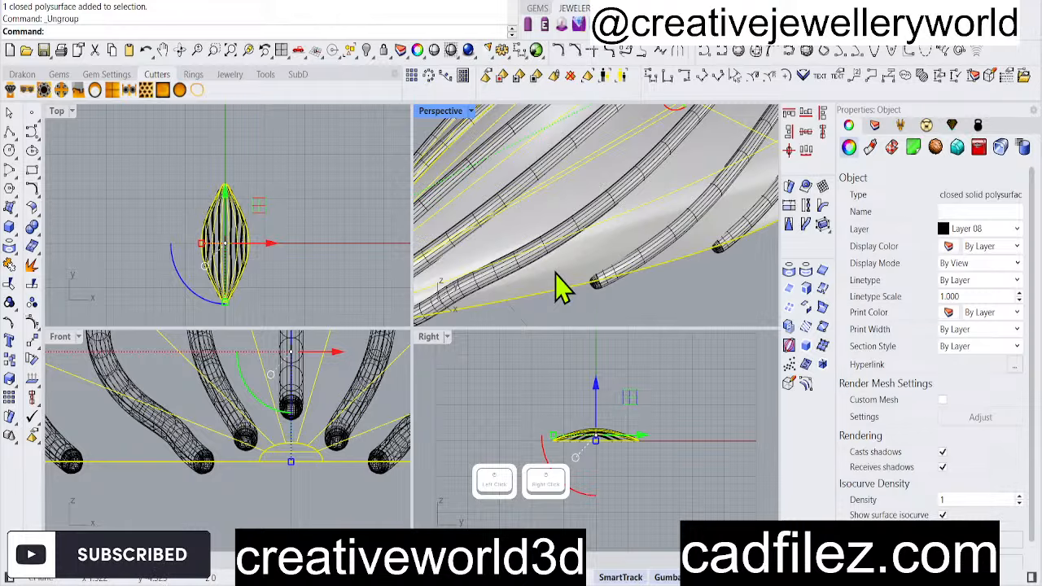
text(bd)
right_click(544, 245)
click(543, 244)
right_click(543, 244)
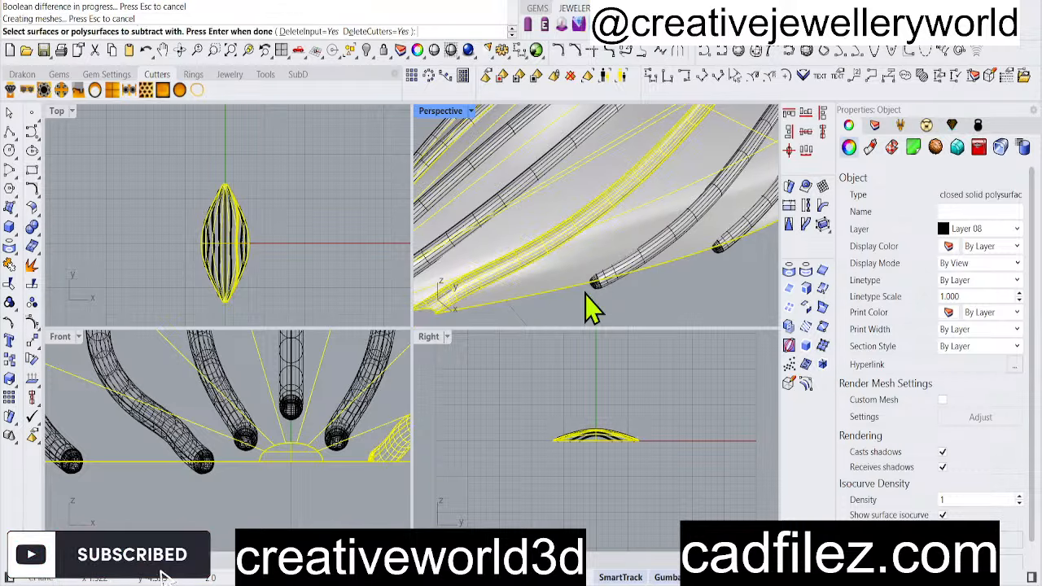
key(Return)
scroll(570, 252, down, 5)
right_drag(560, 221, 540, 280)
scroll(540, 280, up, 2)
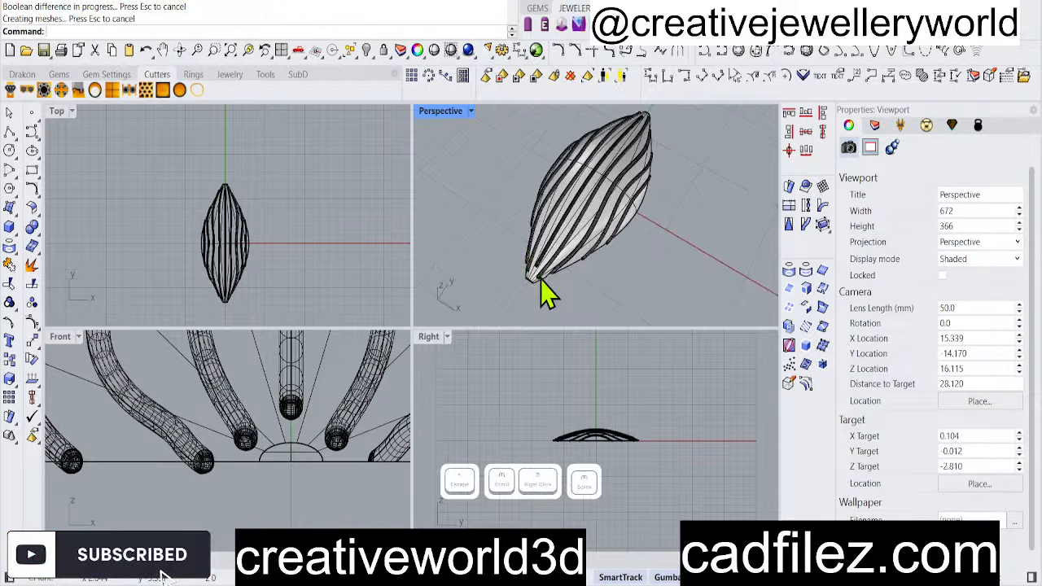
Subtract the first pipe to the left of the central one, as seen from the front, from the petal with Boolean Difference
right_click(540, 279)
scroll(528, 282, up, 6)
click(513, 249)
scroll(512, 249, up, 2)
right_click(512, 249)
scroll(505, 237, up, 5)
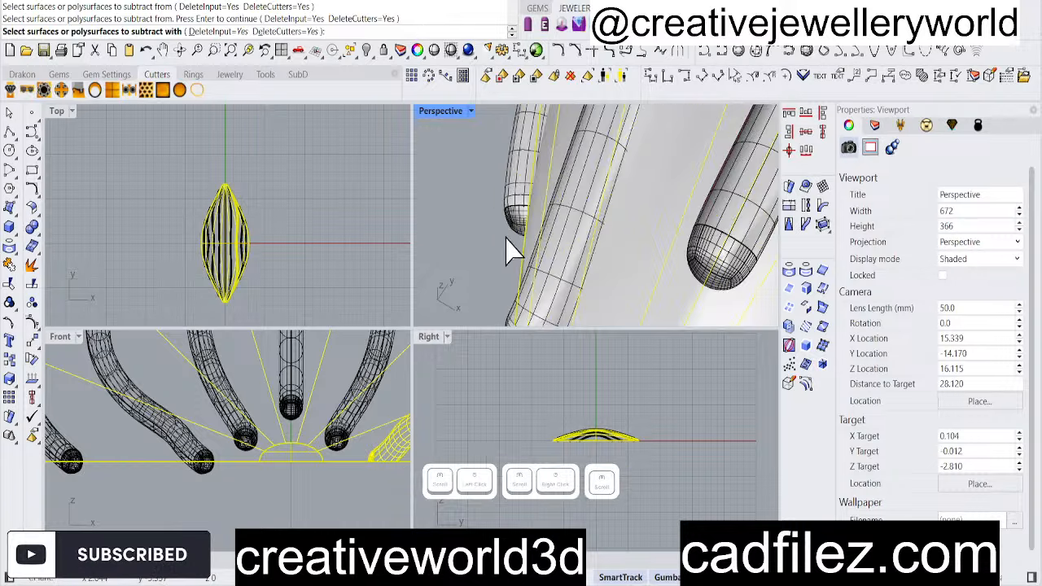
click(510, 249)
right_click(541, 250)
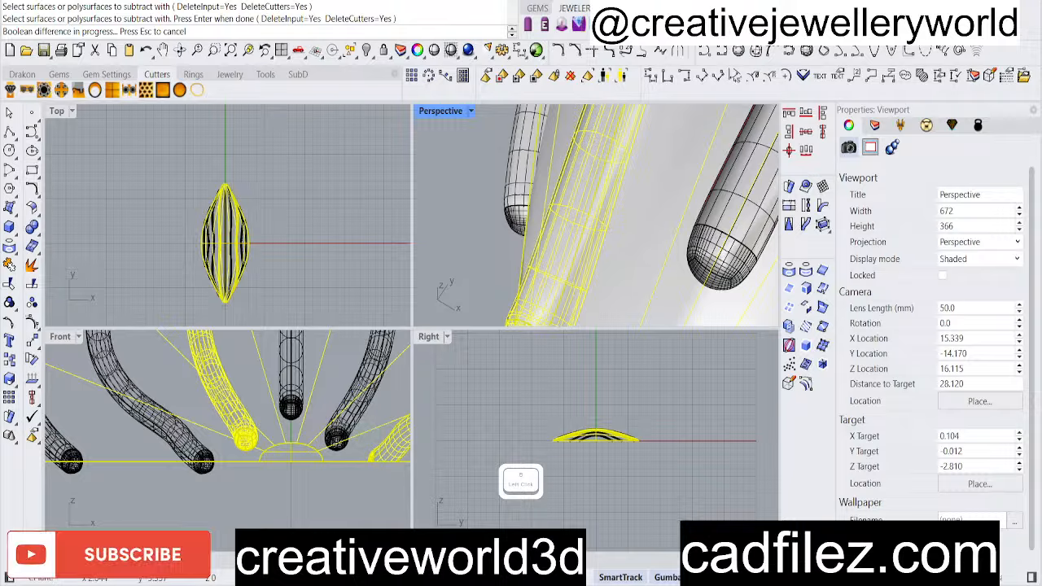
click(164, 578)
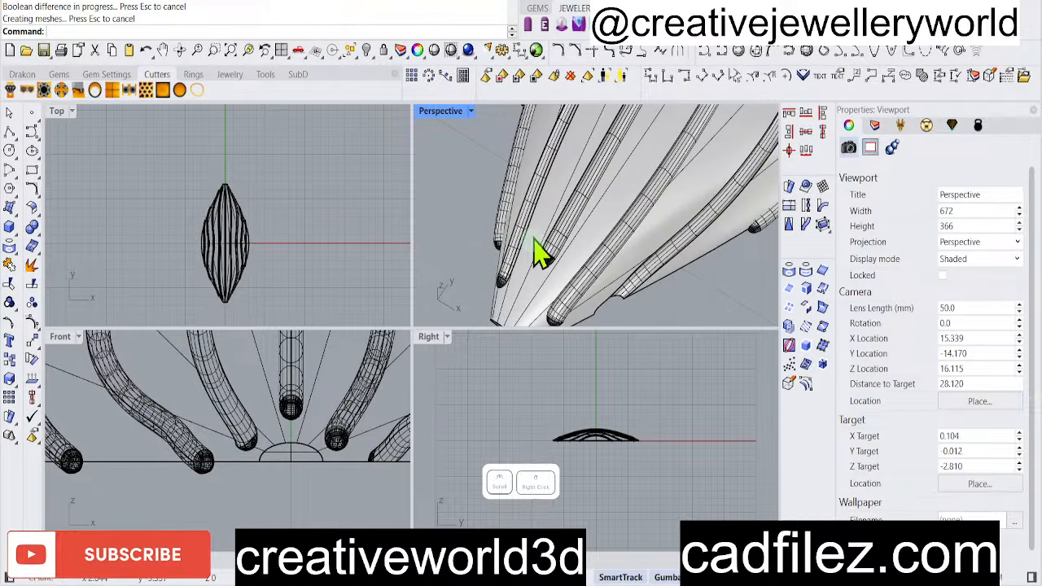
Subtract the second pipe to the left of the central one, as seen from the front, from the petal with Boolean Difference
right_drag(539, 251, 654, 271)
right_click(652, 259)
click(650, 256)
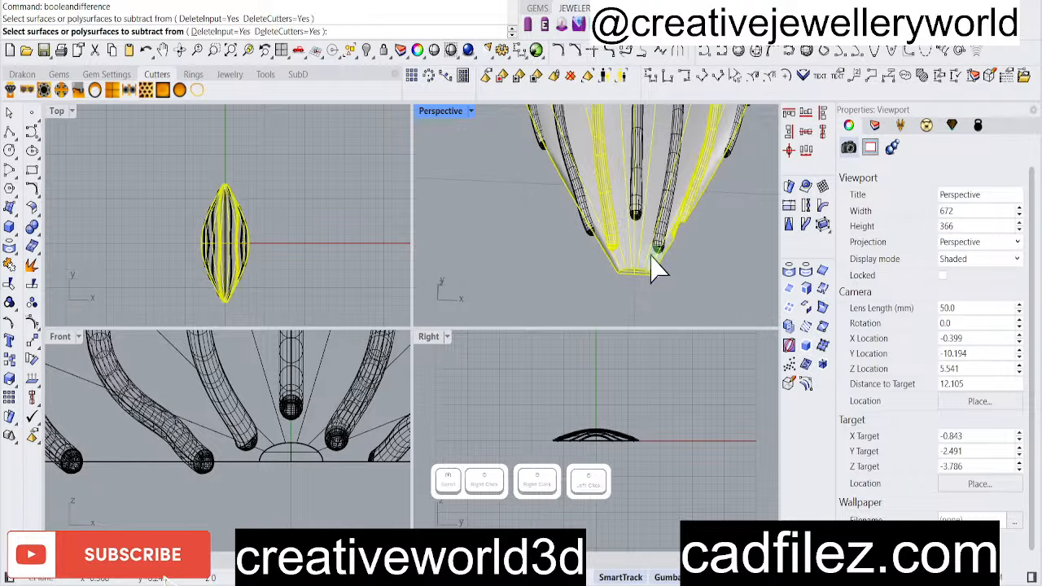
right_click(651, 256)
click(587, 222)
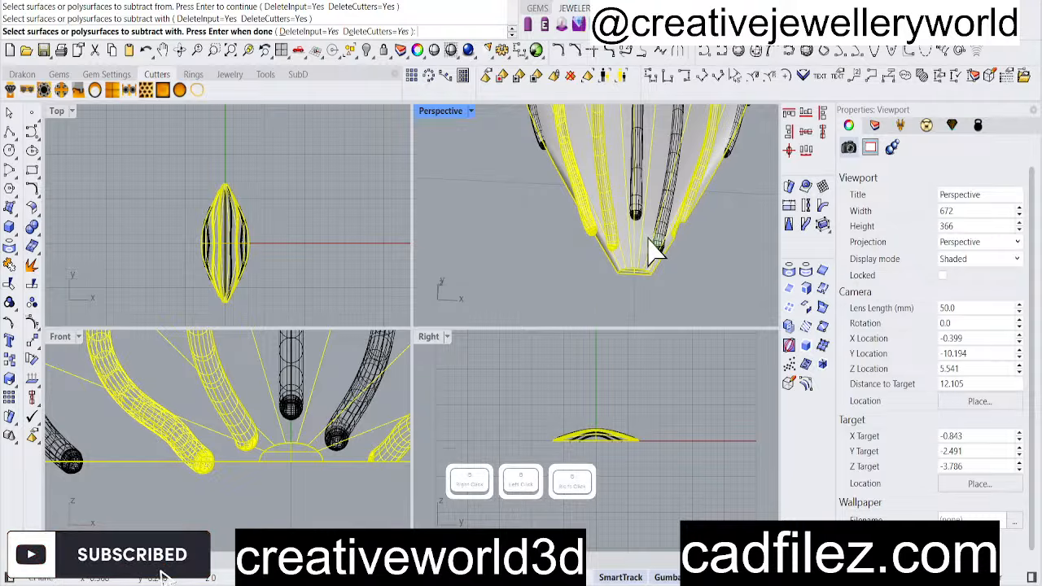
right_click(653, 246)
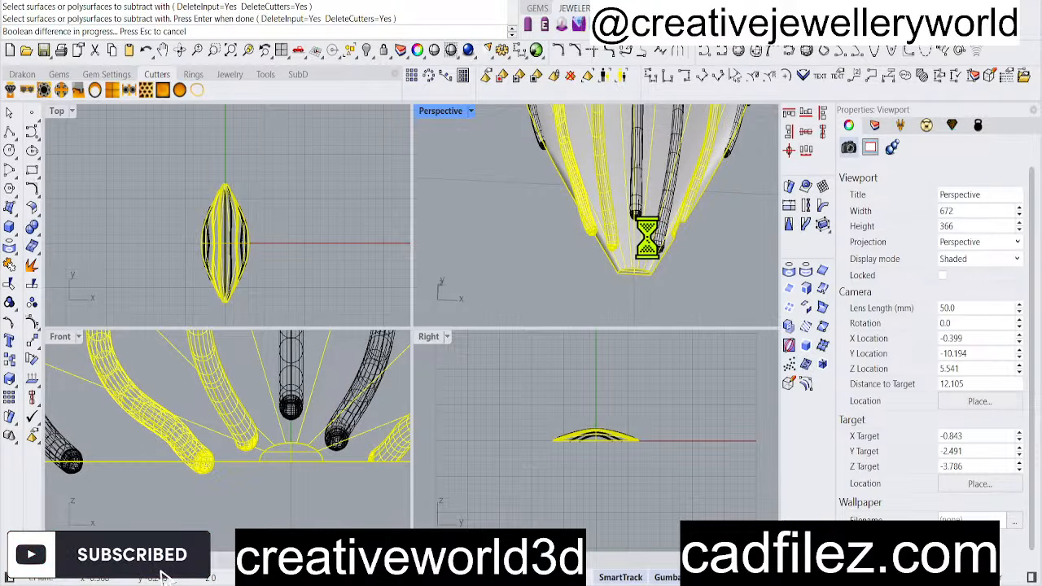
click(371, 582)
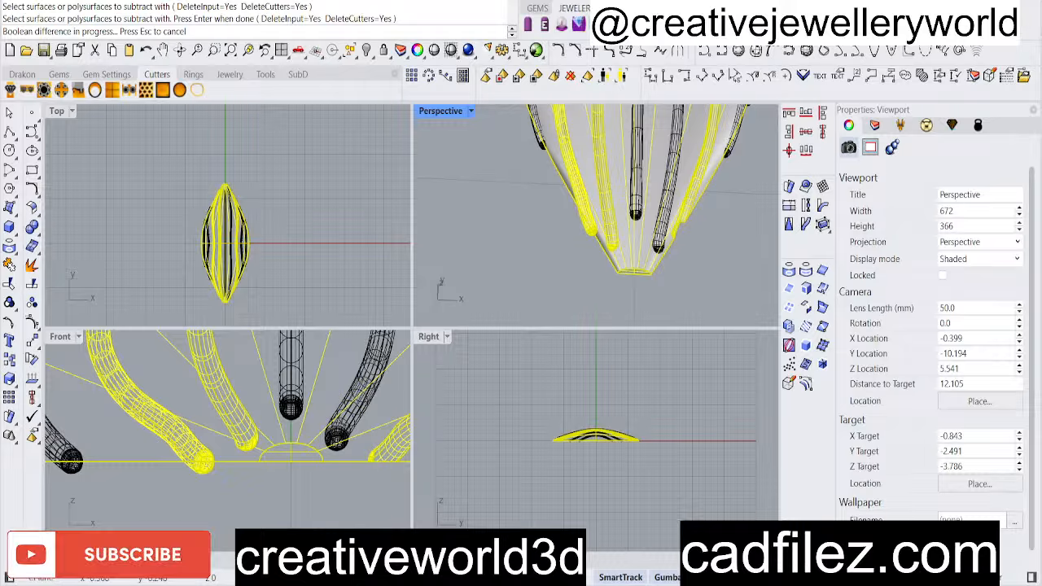
click(689, 566)
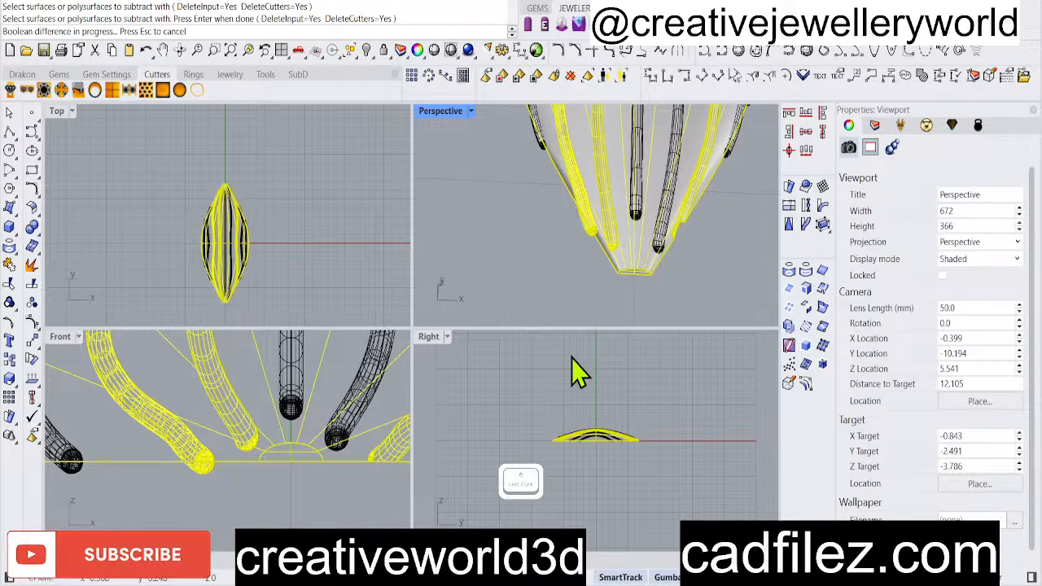
scroll(539, 243, up, 1)
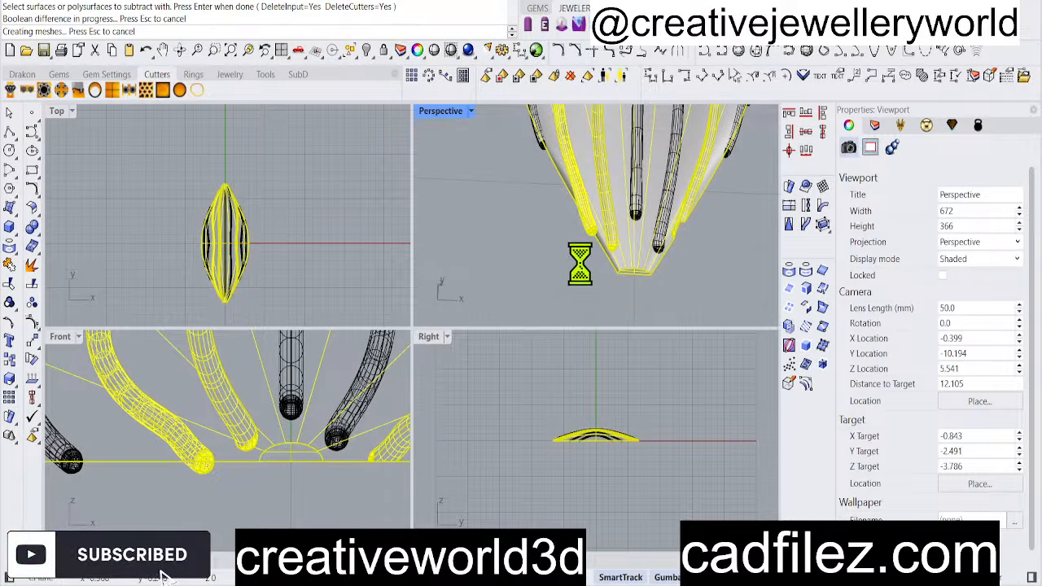
scroll(580, 265, down, 4)
scroll(630, 213, up, 6)
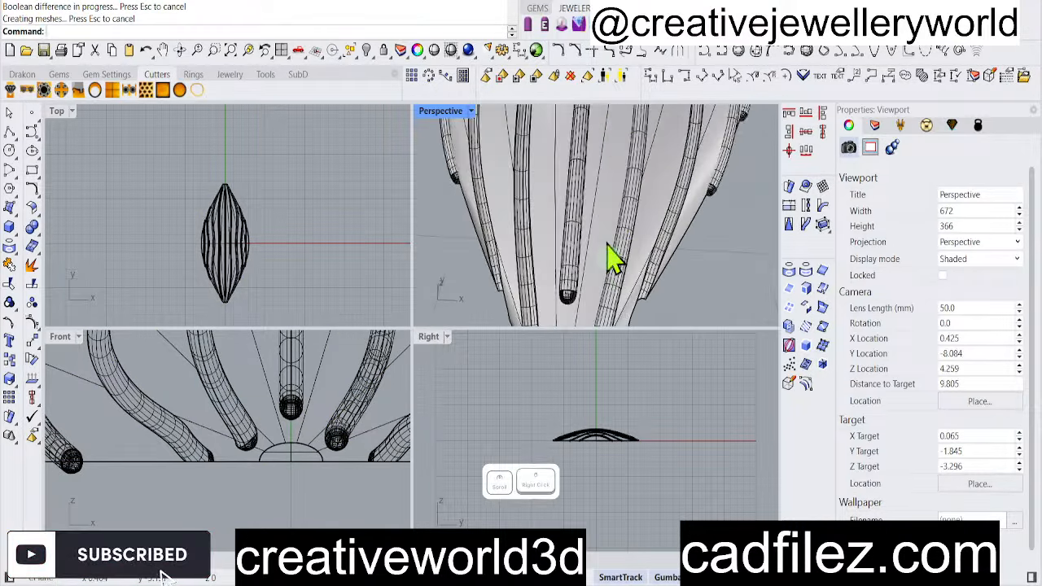
Subtract the central pipe from the petal with Boolean Difference
right_click(607, 244)
click(601, 223)
right_click(601, 220)
click(564, 277)
right_click(565, 278)
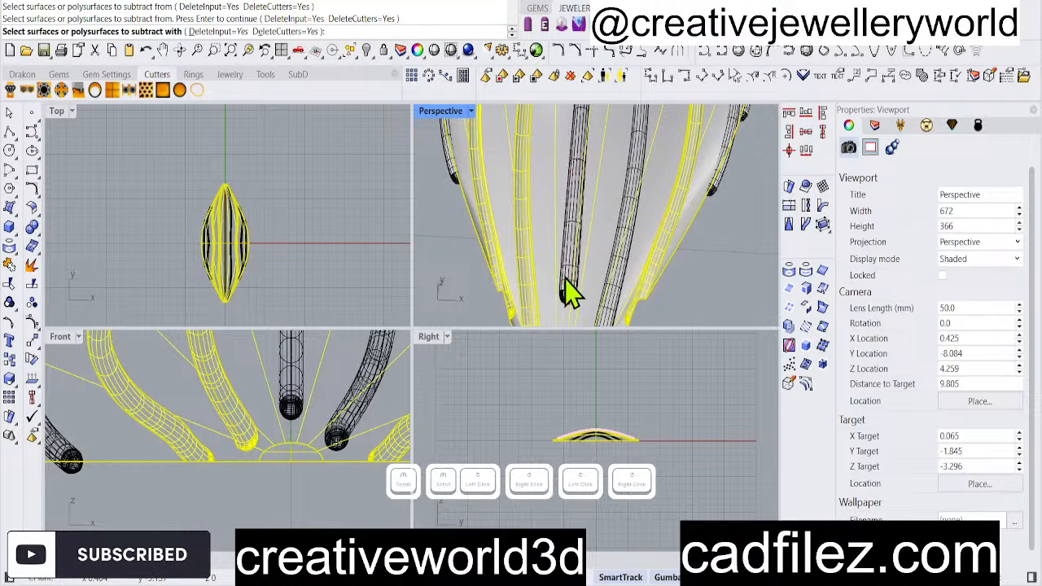
click(570, 290)
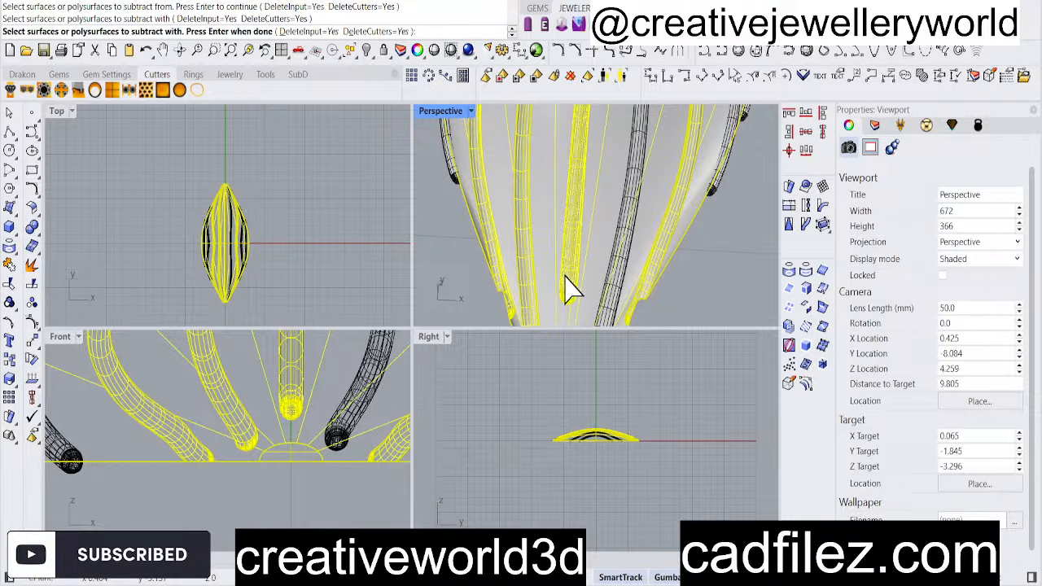
right_click(570, 288)
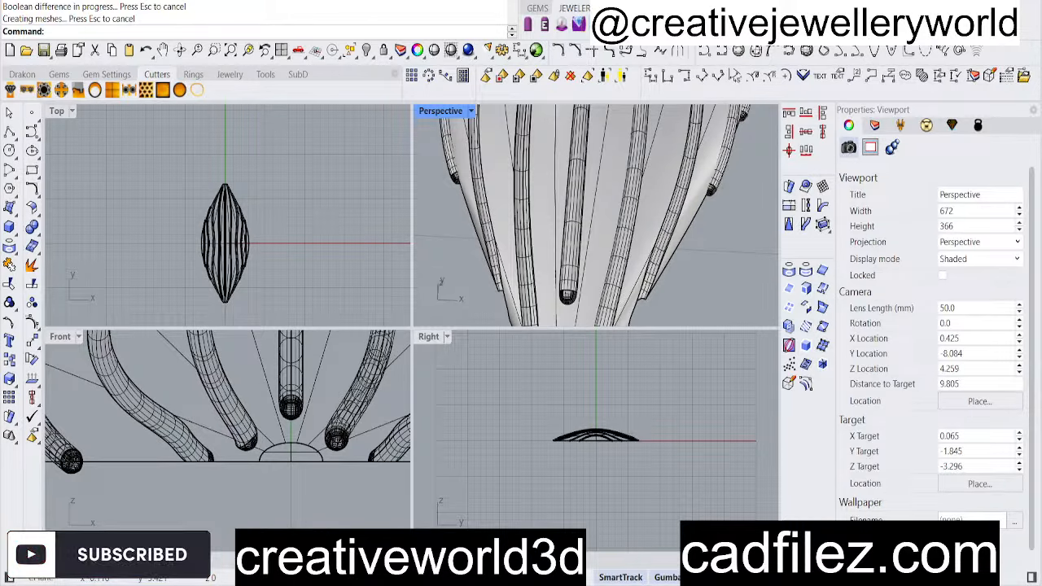
Subtract the first pipe to the right of the central one, as seen from the front, from the petal with Boolean Difference
scroll(606, 262, down, 5)
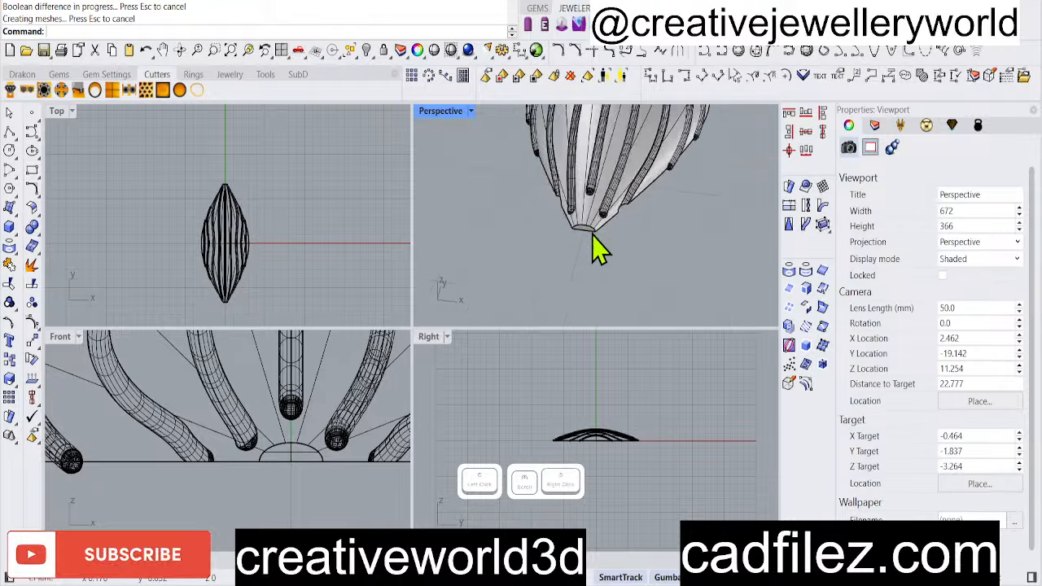
scroll(592, 228, up, 12)
scroll(581, 221, down, 6)
mouse_move(577, 242)
right_down()
mouse_move(563, 285)
mouse_move(592, 253)
right_up()
scroll(566, 293, up, 6)
click(557, 241)
right_click(556, 241)
scroll(600, 259, down, 8)
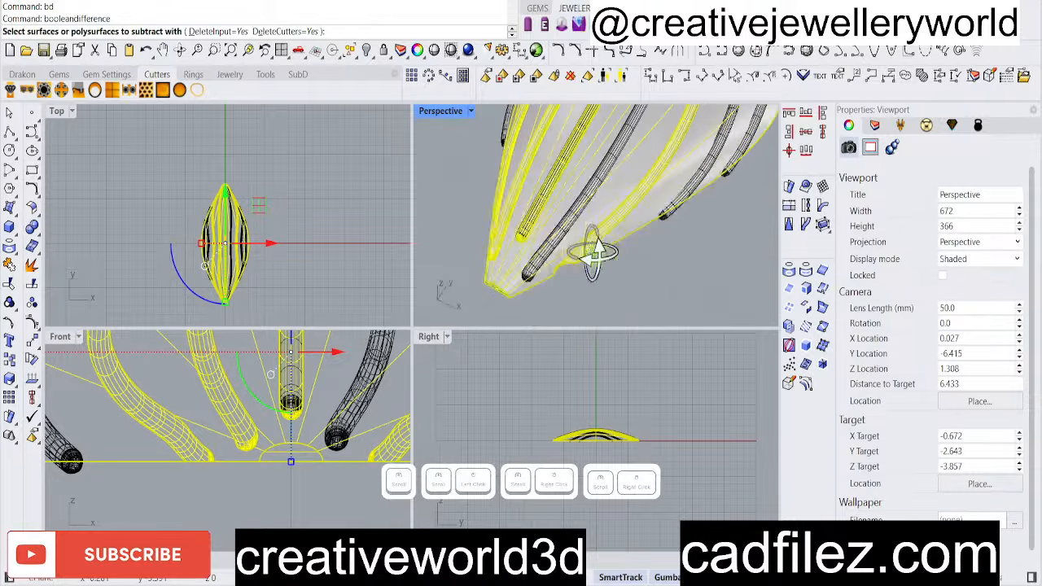
scroll(573, 262, up, 5)
click(553, 279)
right_click(562, 284)
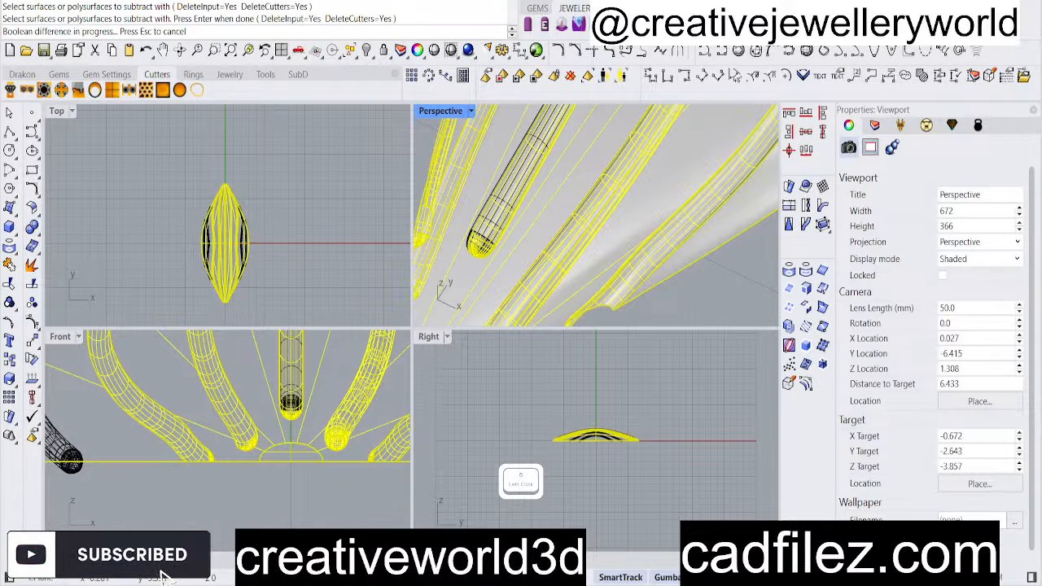
click(684, 566)
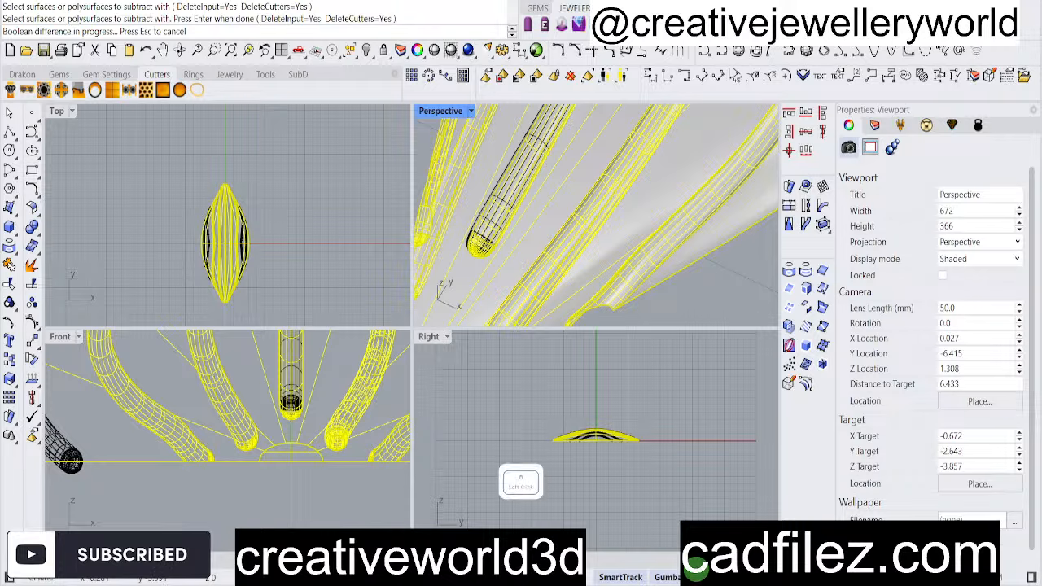
scroll(564, 233, down, 2)
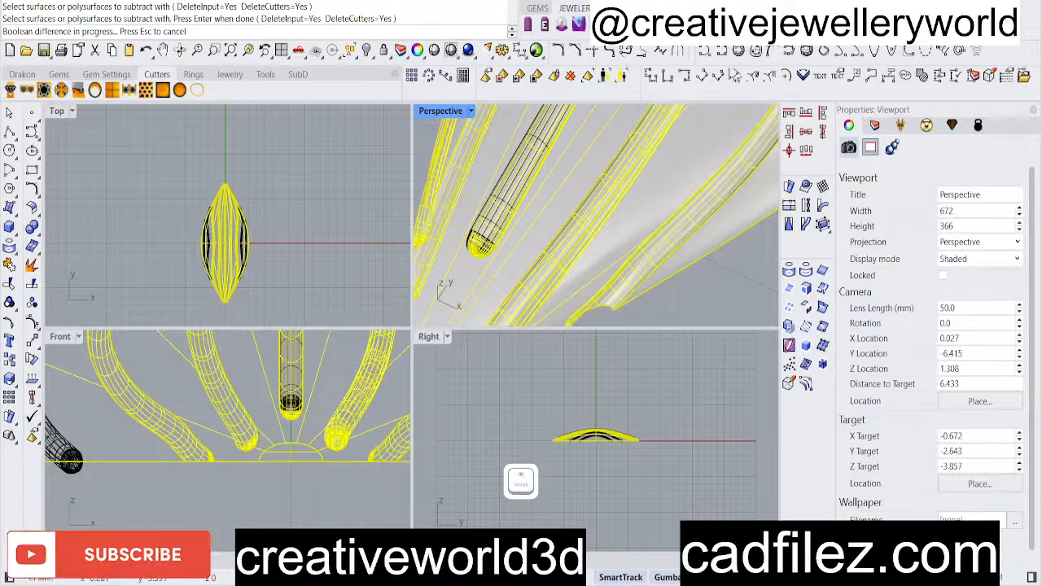
click(371, 570)
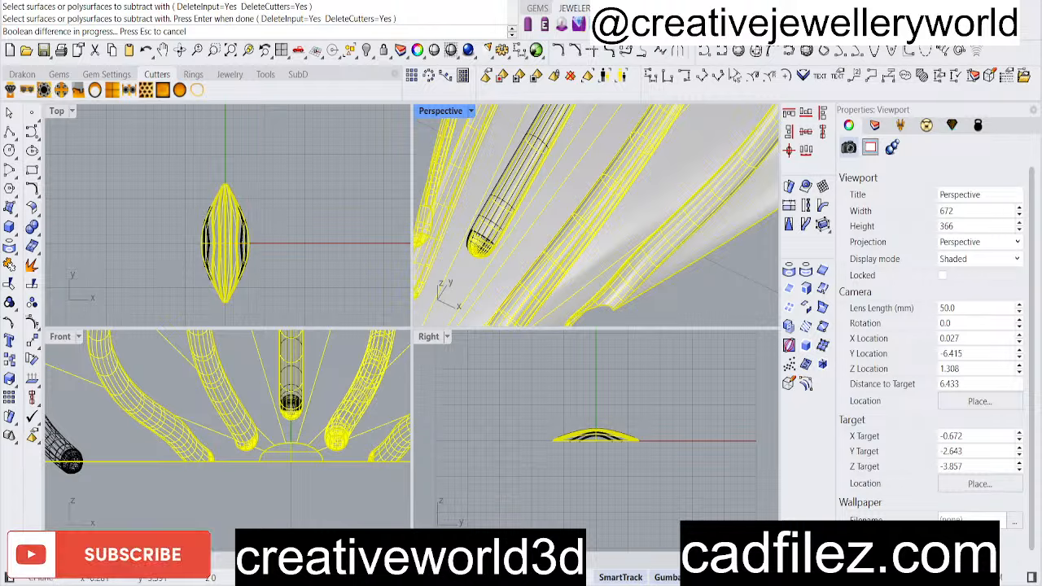
click(89, 244)
scroll(563, 260, down, 1)
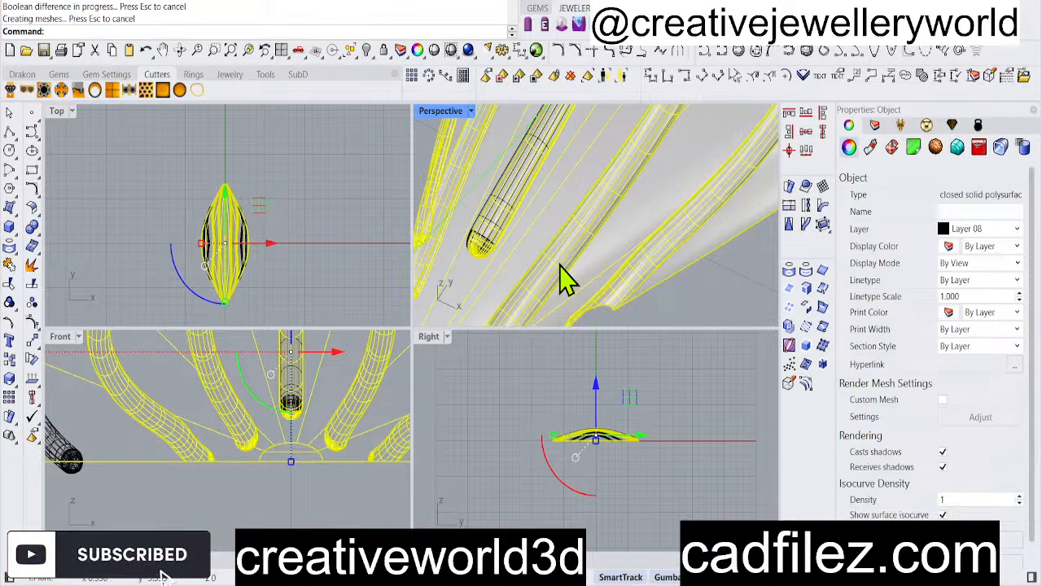
Subtract the third pipe to the left of the central one, as seen from the front, from the petal with Boolean Difference
scroll(605, 251, down, 4)
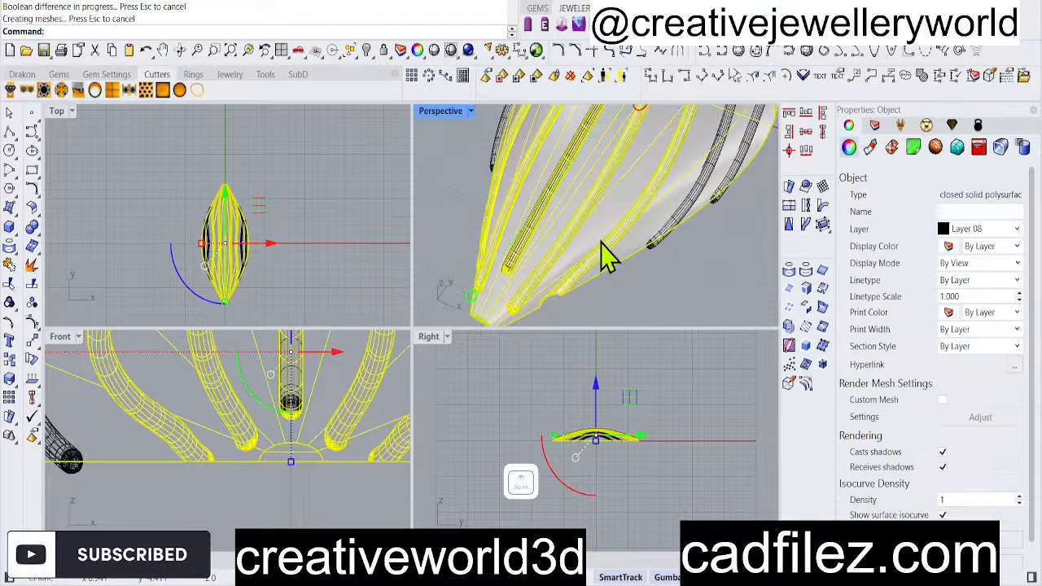
right_drag(605, 251, 628, 234)
scroll(571, 237, up, 4)
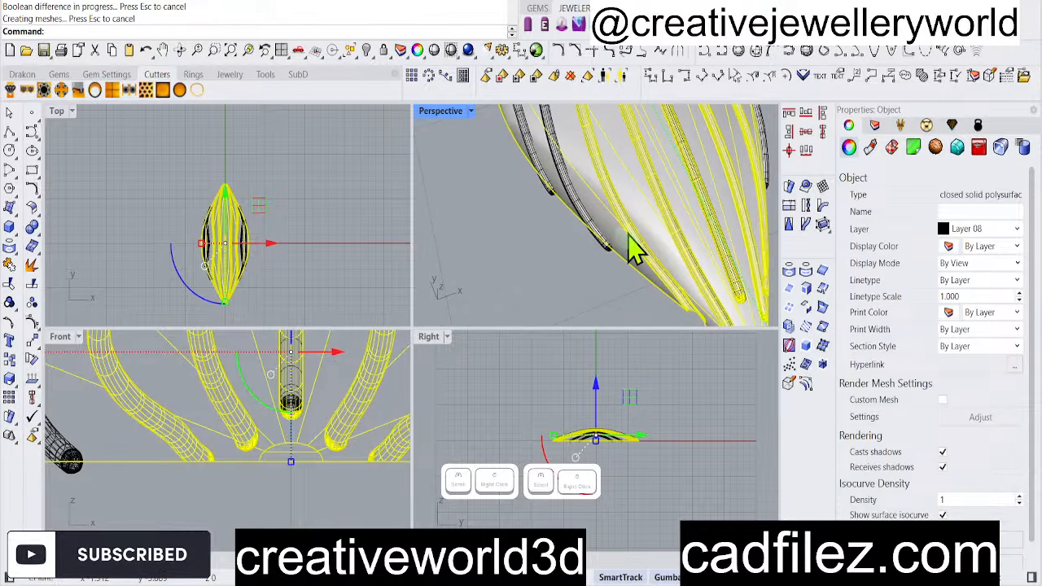
scroll(588, 213, up, 2)
text(bd)
key(Return)
click(572, 176)
right_drag(560, 177, 525, 213)
scroll(491, 245, down, 6)
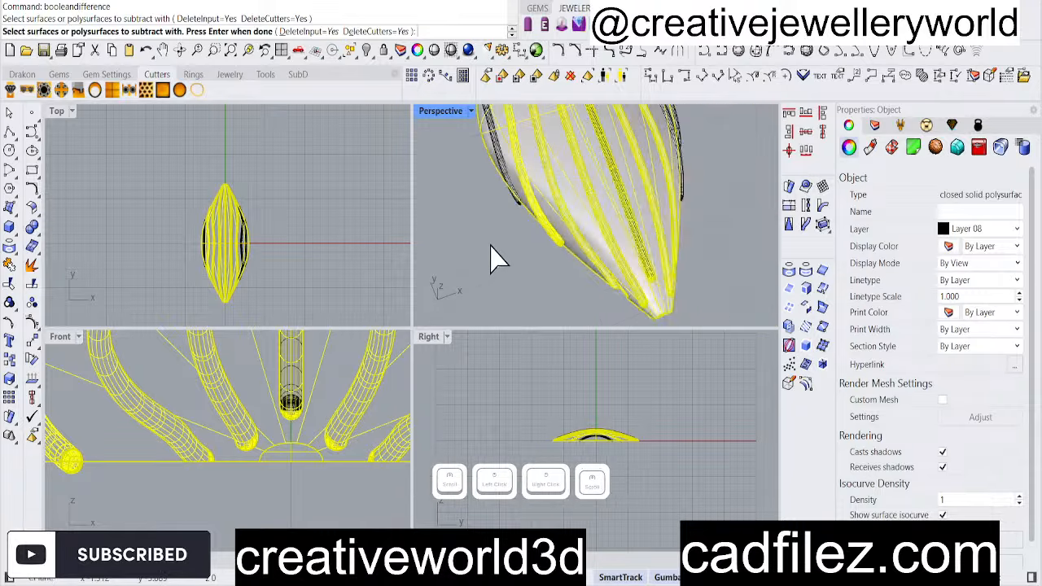
right_click(489, 244)
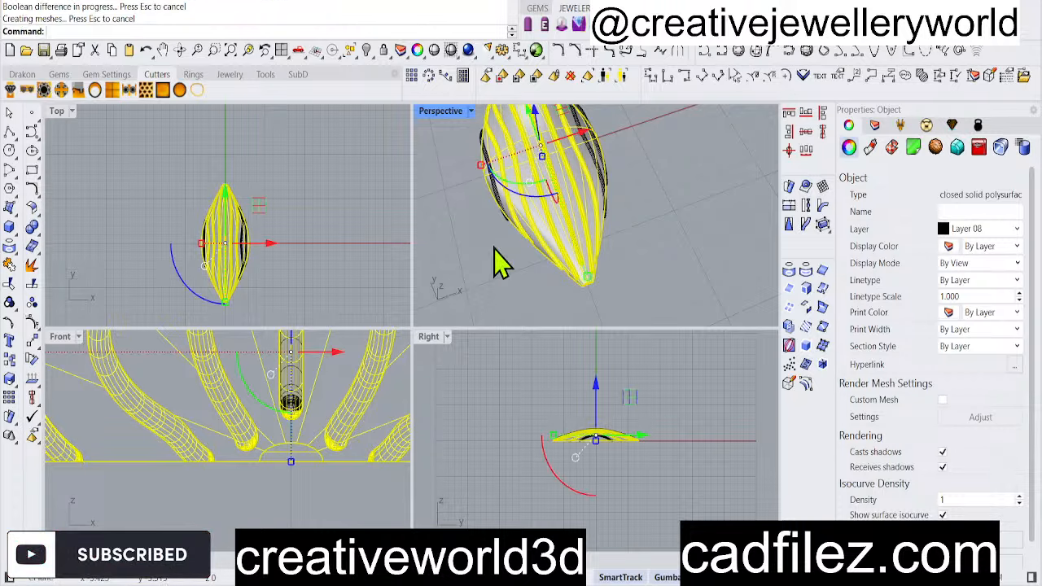
Subtract the outermost pipe on the petal's left side, as seen from the front, from the petal with Boolean Difference
right_drag(531, 197, 507, 236)
scroll(508, 234, up, 6)
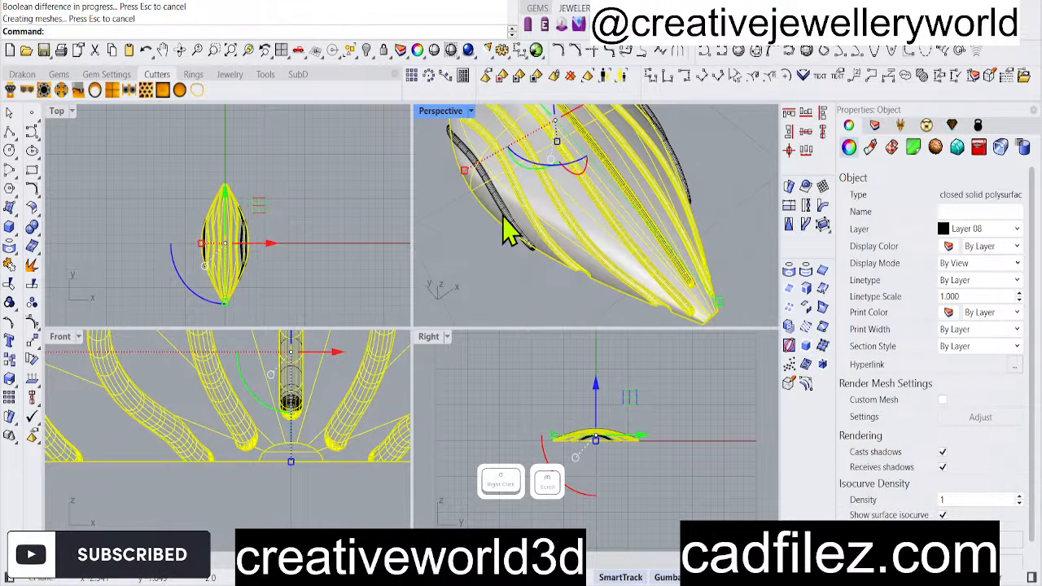
scroll(507, 234, up, 5)
right_click(509, 233)
click(516, 233)
right_click(515, 229)
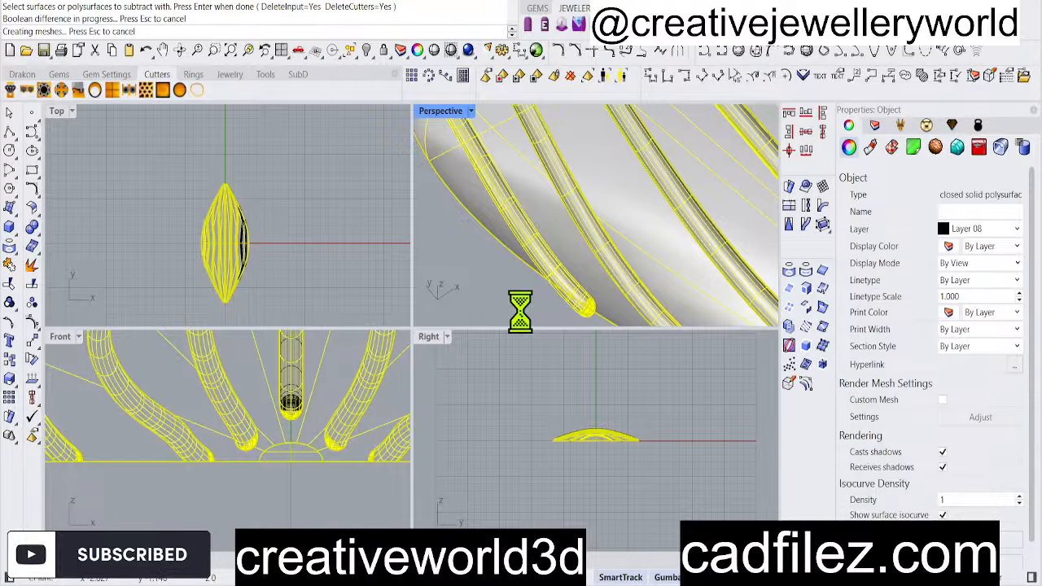
Subtract the third pipe to the right of the central one, as seen from the front, from the petal with Boolean Difference
scroll(510, 192, down, 8)
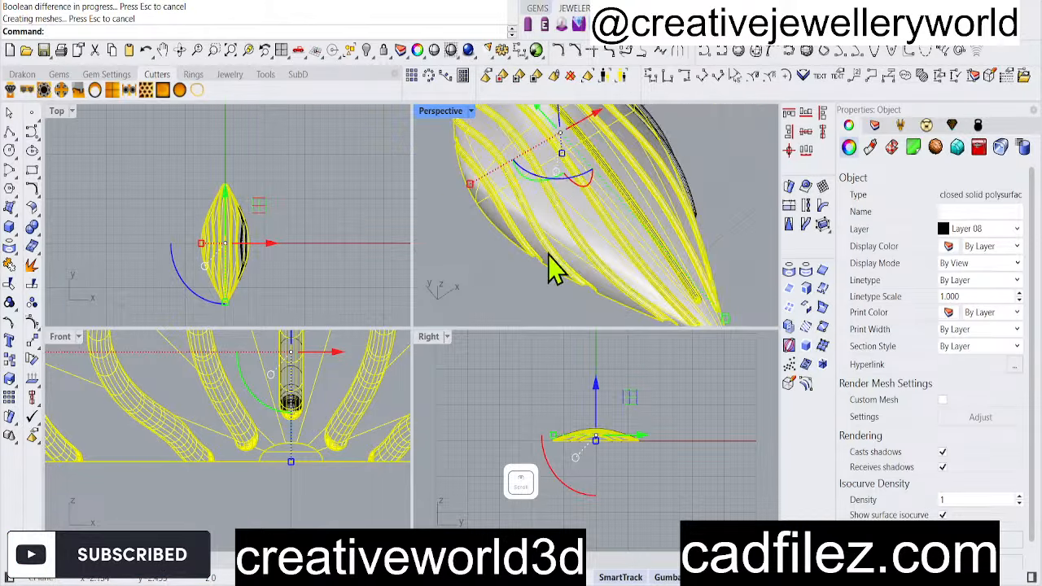
right_drag(549, 256, 625, 216)
right_click(532, 235)
scroll(611, 213, up, 7)
click(589, 192)
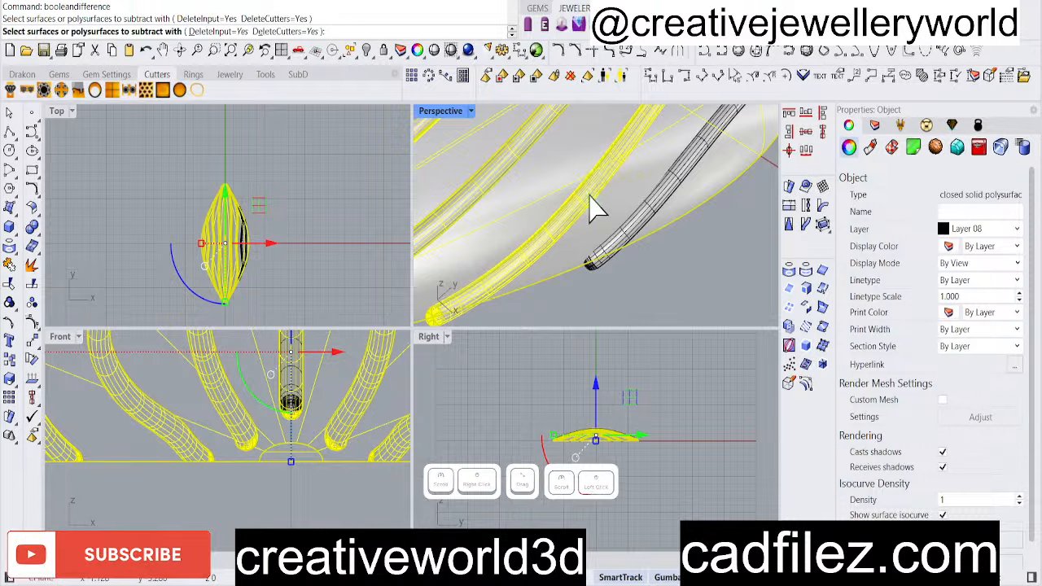
right_click(589, 192)
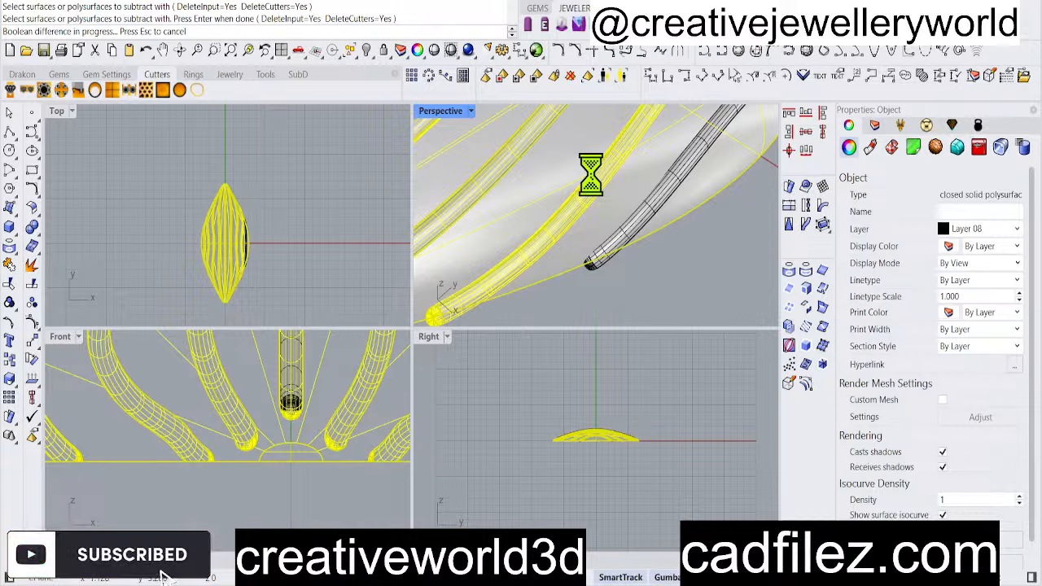
Subtract the outermost pipe on the petal's right side, as seen from the front, from the petal with Boolean Difference
scroll(584, 218, up, 2)
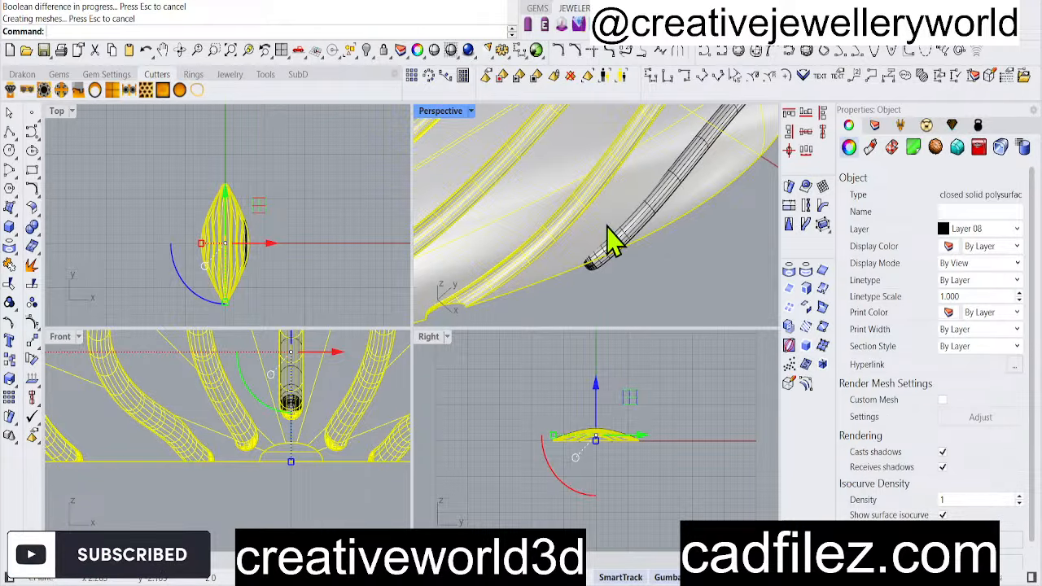
right_click(612, 237)
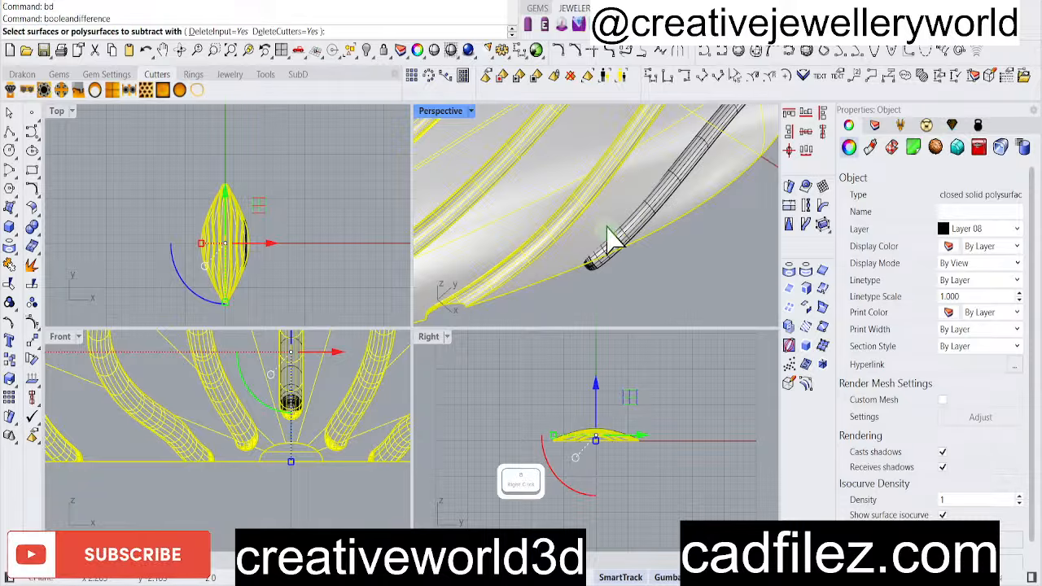
click(638, 234)
right_click(631, 238)
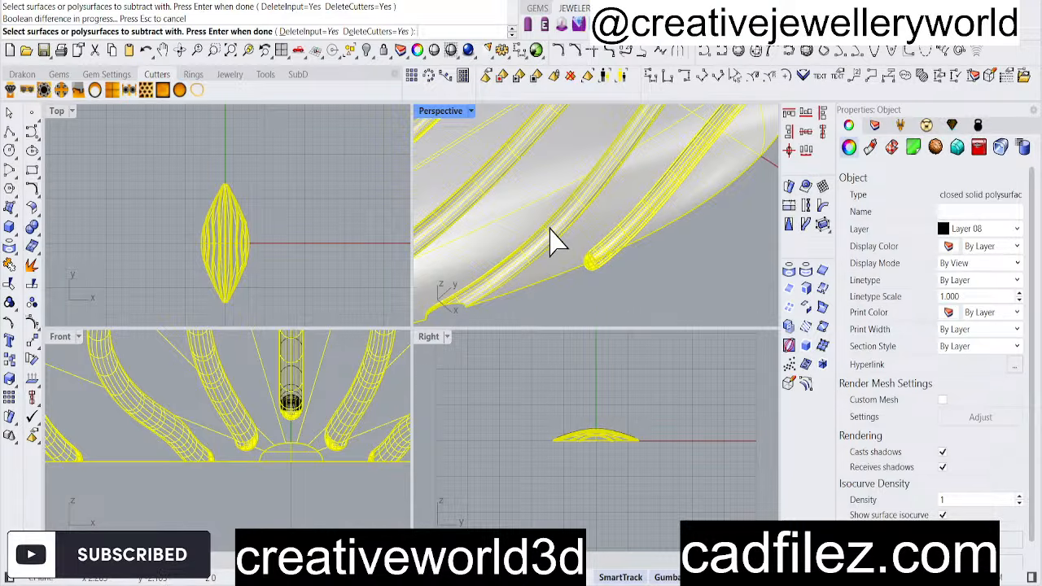
key(Return)
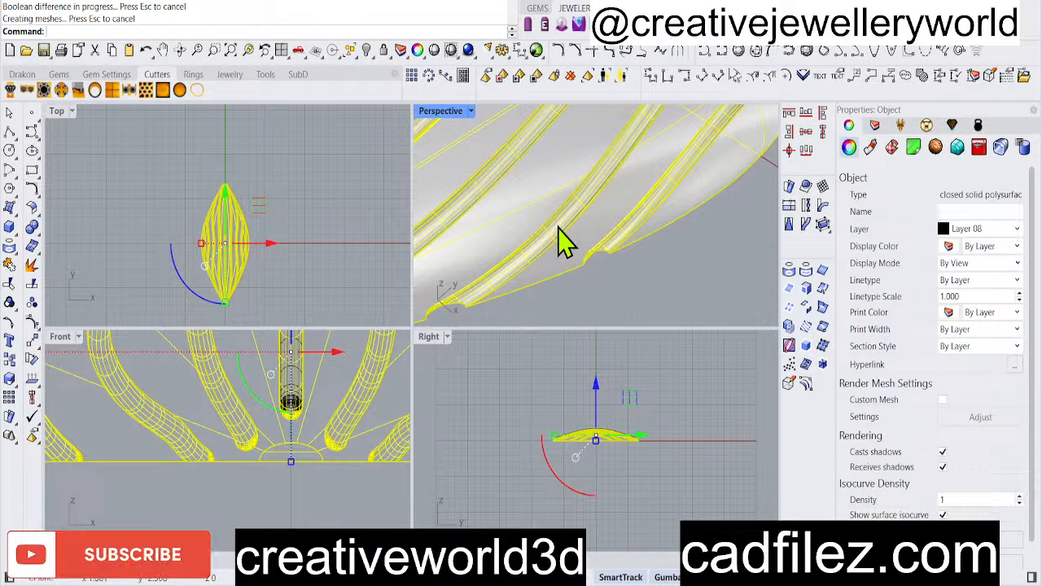
Deselect the grooved petal and save the model to the desktop under the name "leaf text er"
scroll(569, 260, down, 5)
right_drag(643, 293, 600, 279)
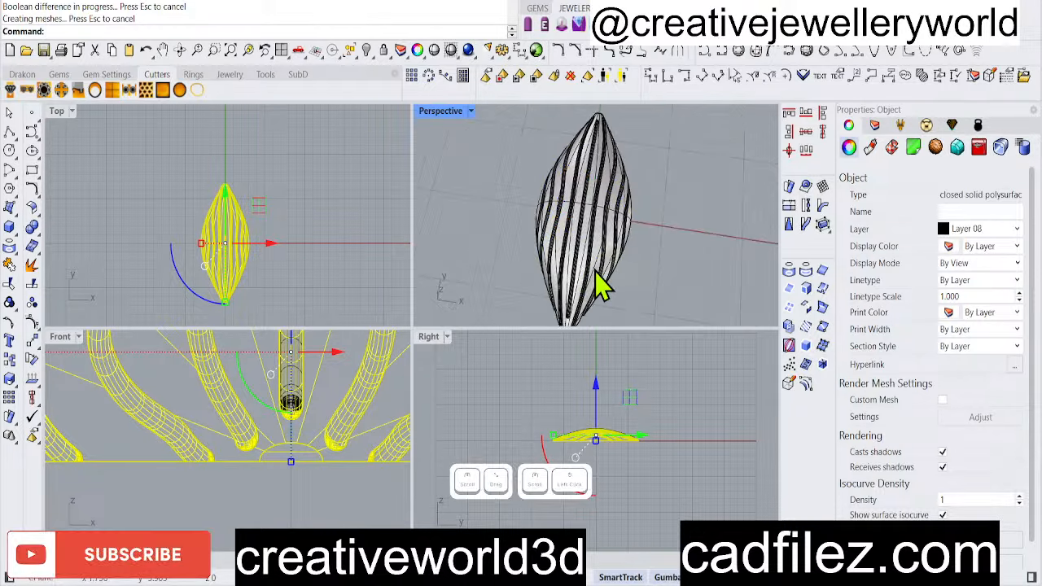
scroll(600, 279, up, 2)
click(292, 280)
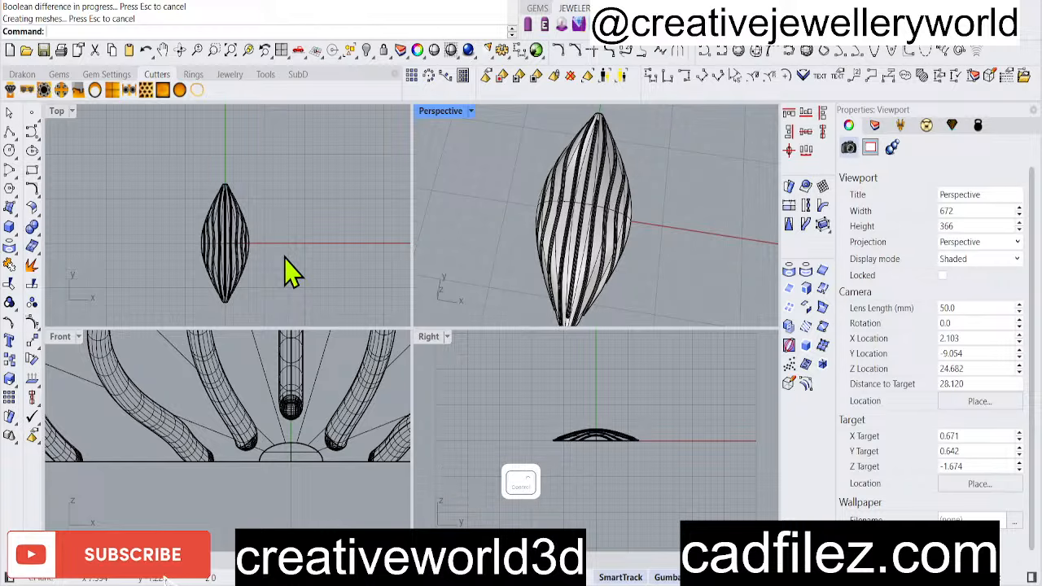
key(ctrl+s)
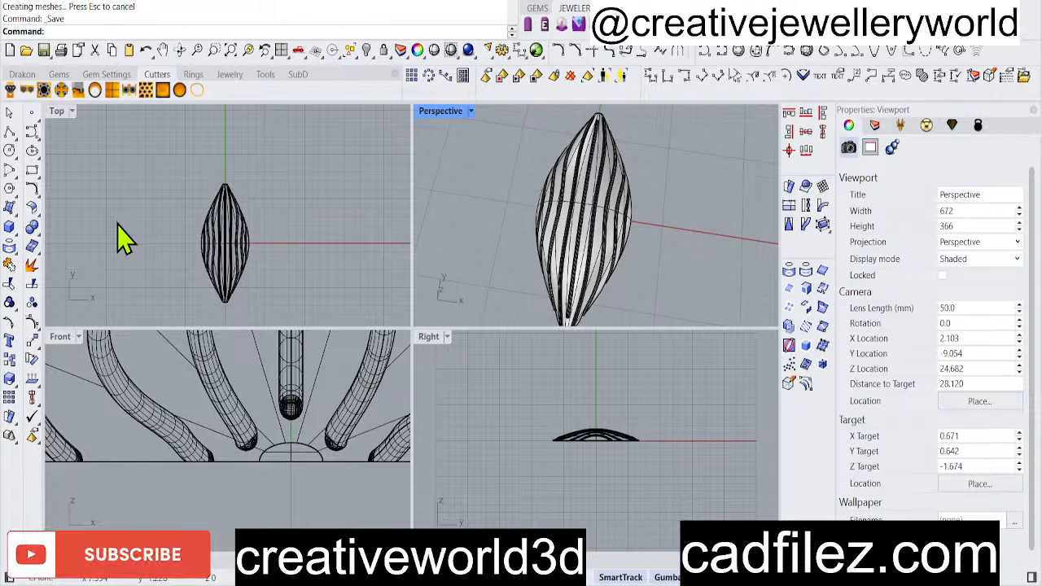
click(114, 159)
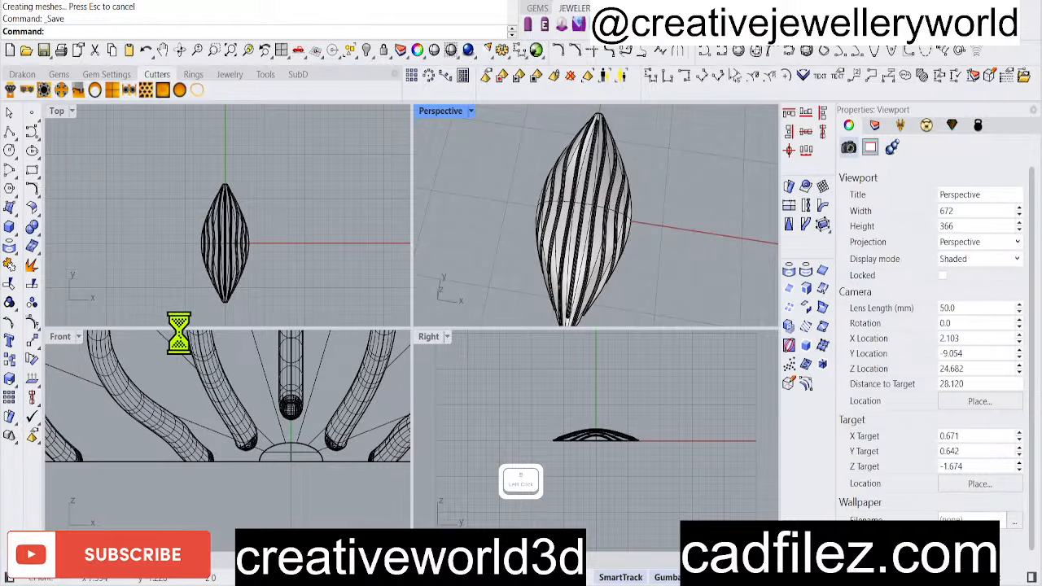
text(leaf te)
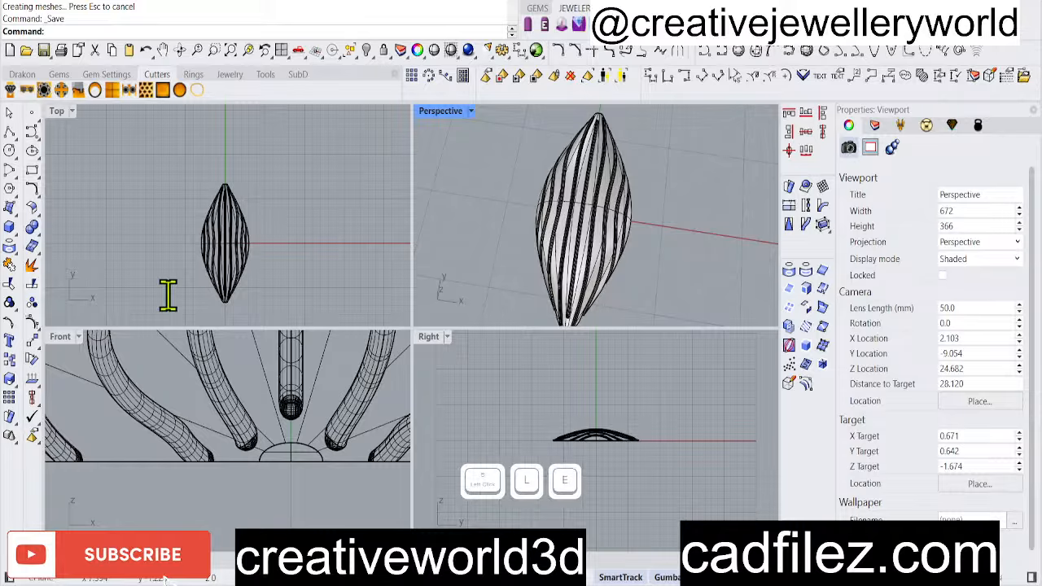
text(xt er)
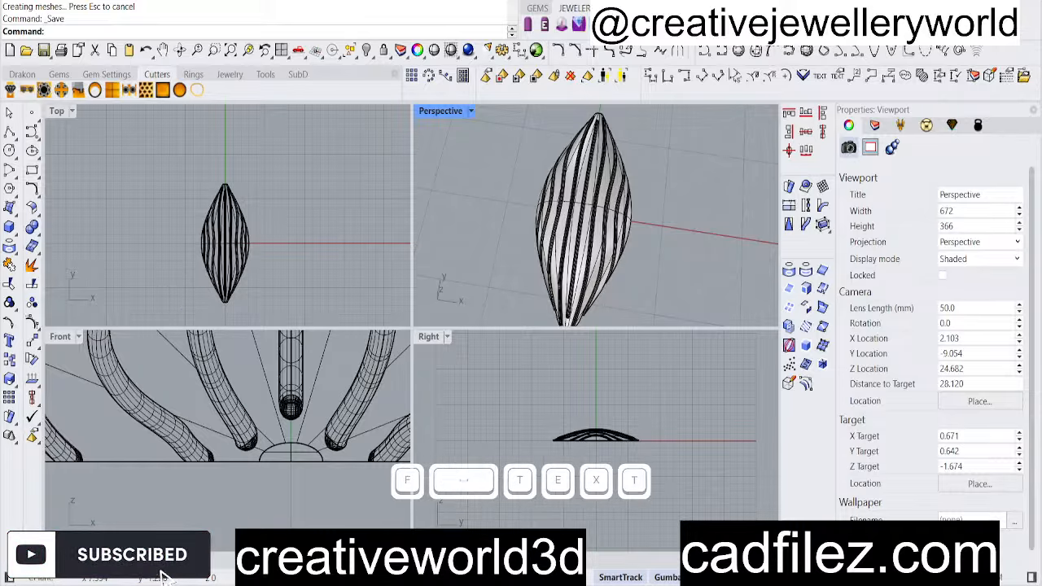
key(Return)
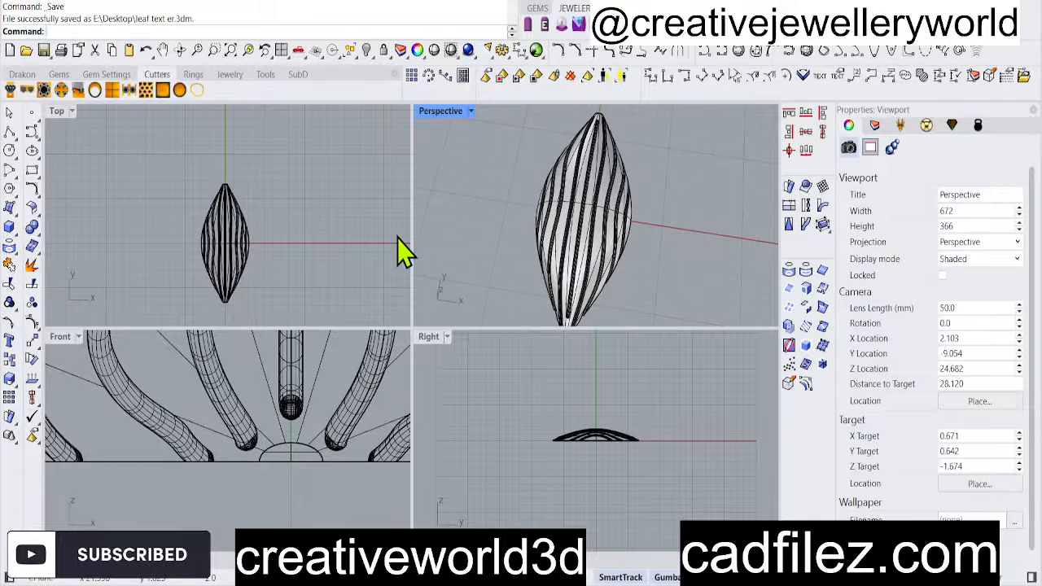
Maximize the Perspective viewport and examine the grooves along the petal and at its tip from several angles
right_drag(619, 208, 561, 269)
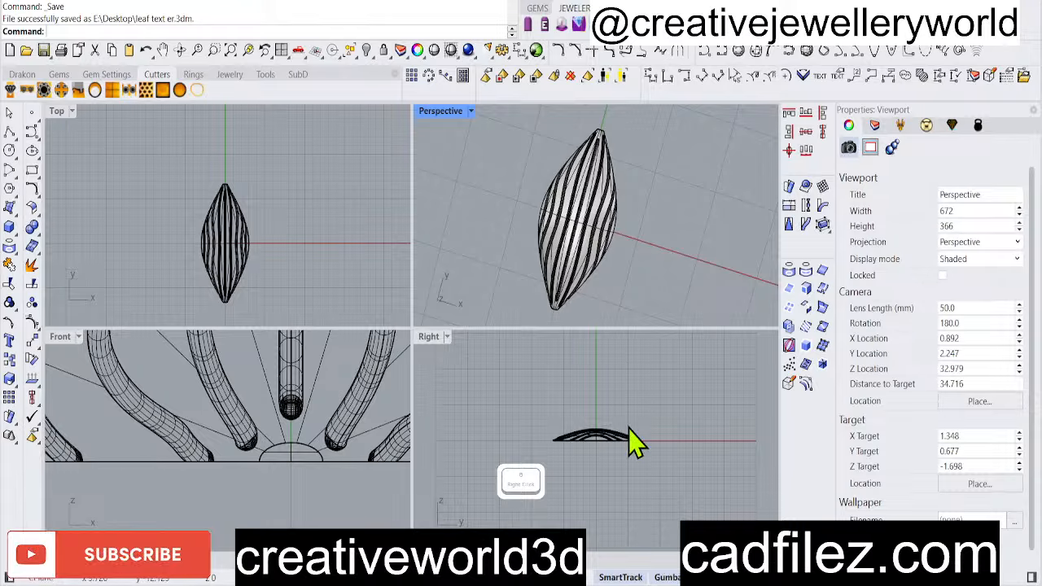
right_drag(616, 218, 550, 143)
scroll(588, 173, up, 4)
double_click(436, 112)
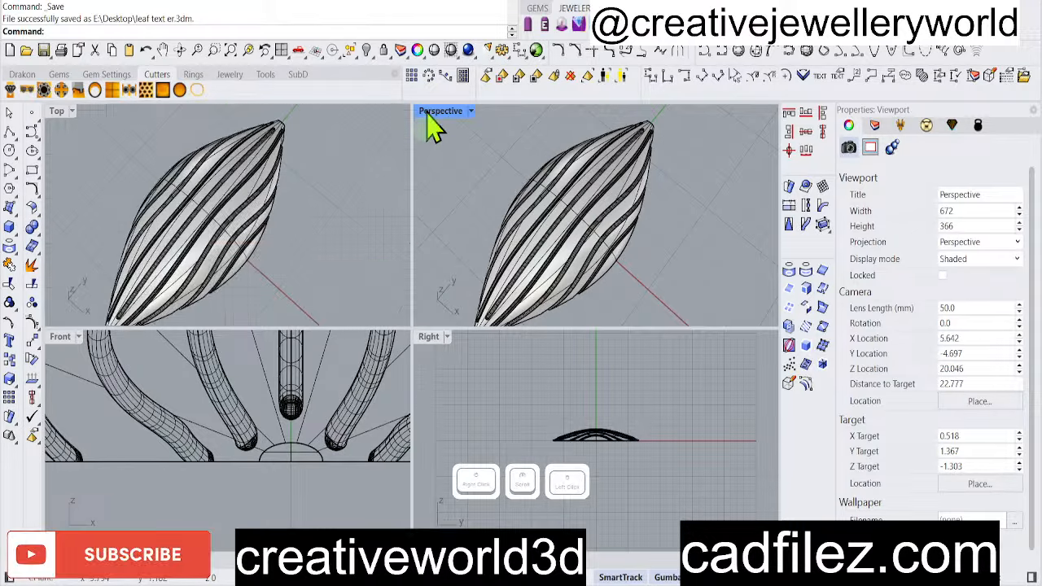
right_drag(425, 332, 389, 387)
scroll(437, 330, down, 3)
scroll(390, 387, up, 5)
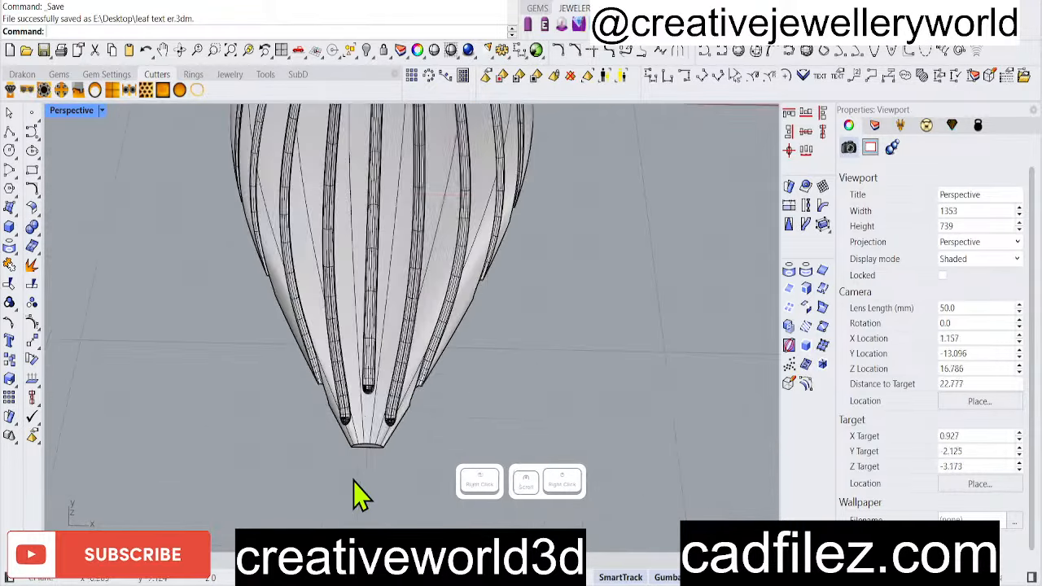
right_drag(465, 372, 423, 427)
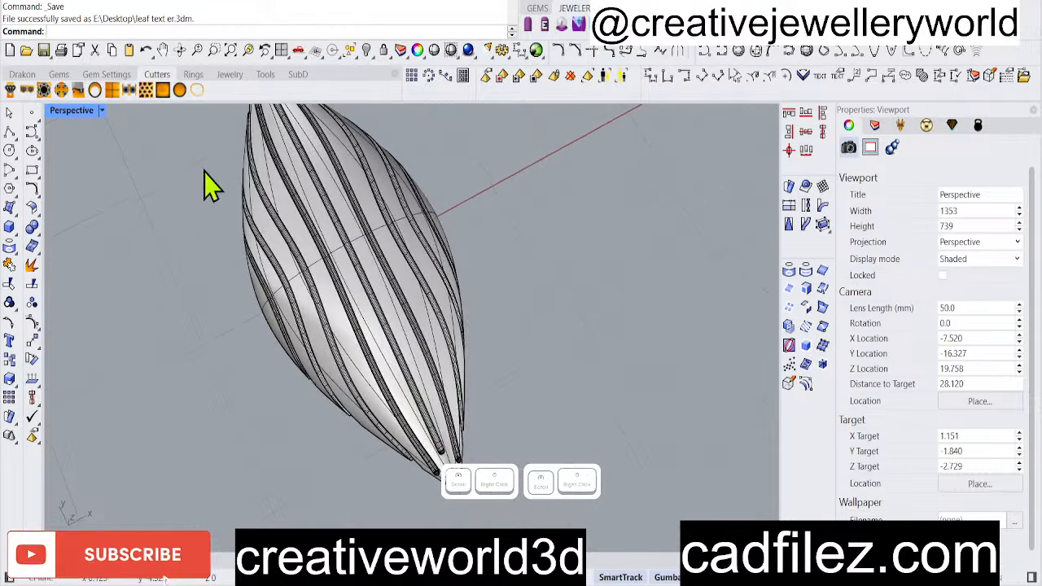
click(96, 99)
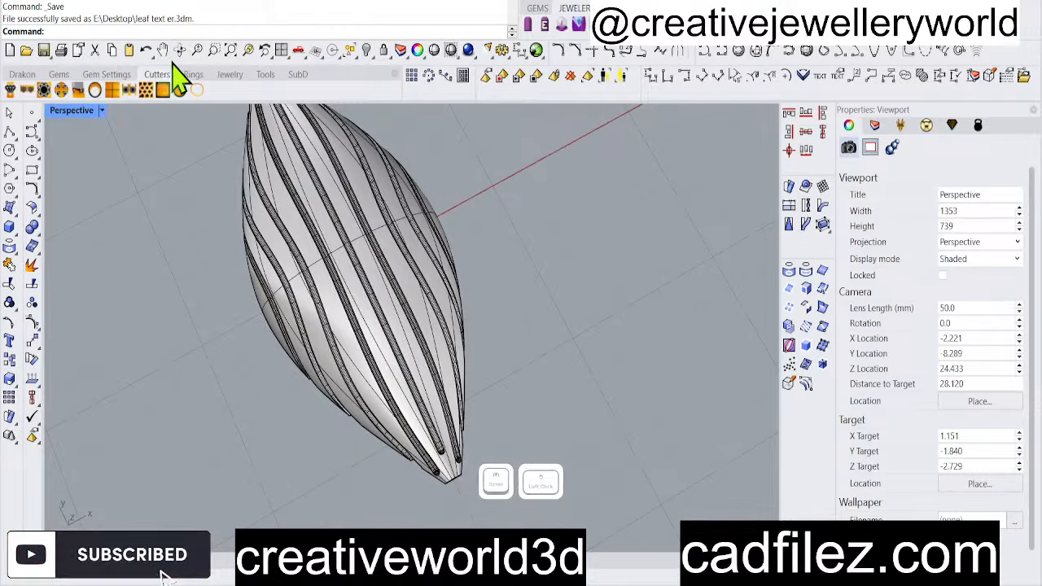
Switch the Perspective viewport to Rendered display and look over the grooved petal from above
key(ctrl+alt+r)
right_drag(515, 345, 491, 366)
scroll(490, 366, down, 2)
scroll(415, 394, down, 2)
scroll(383, 314, up, 6)
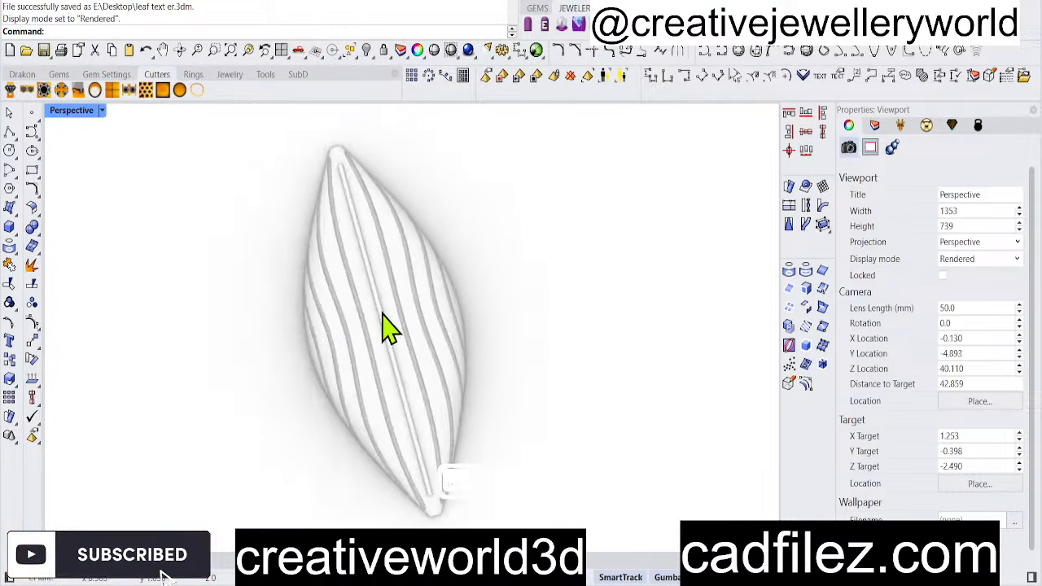
right_drag(423, 332, 398, 314)
scroll(403, 359, down, 4)
Subtract the remaining central pipe from the petal with Boolean Difference
right_drag(427, 407, 352, 366)
scroll(334, 422, up, 10)
click(329, 404)
scroll(367, 369, down, 4)
text(bd)
key(space)
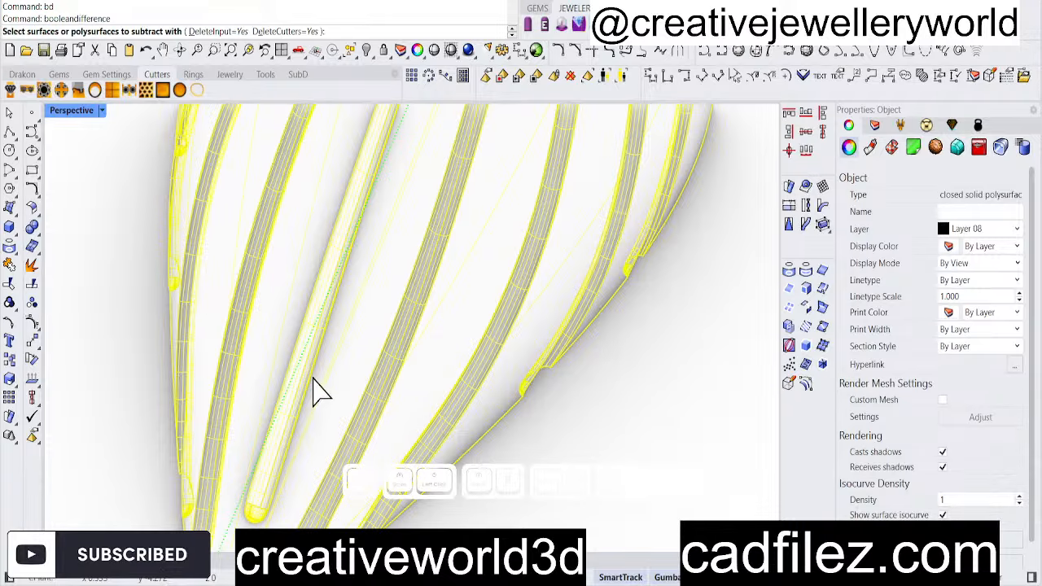
click(311, 350)
key(space)
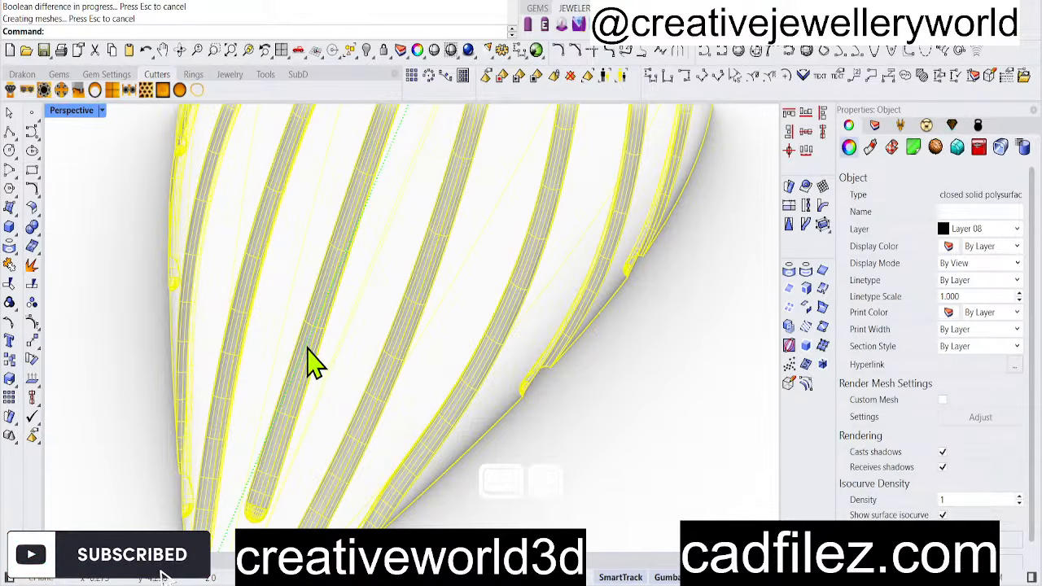
Deselect the petal and examine all its grooves from several angles in the rendered view
scroll(309, 347, down, 9)
click(562, 404)
scroll(360, 302, down, 7)
right_drag(354, 302, 371, 320)
scroll(359, 344, up, 8)
right_drag(439, 362, 366, 425)
scroll(398, 402, down, 2)
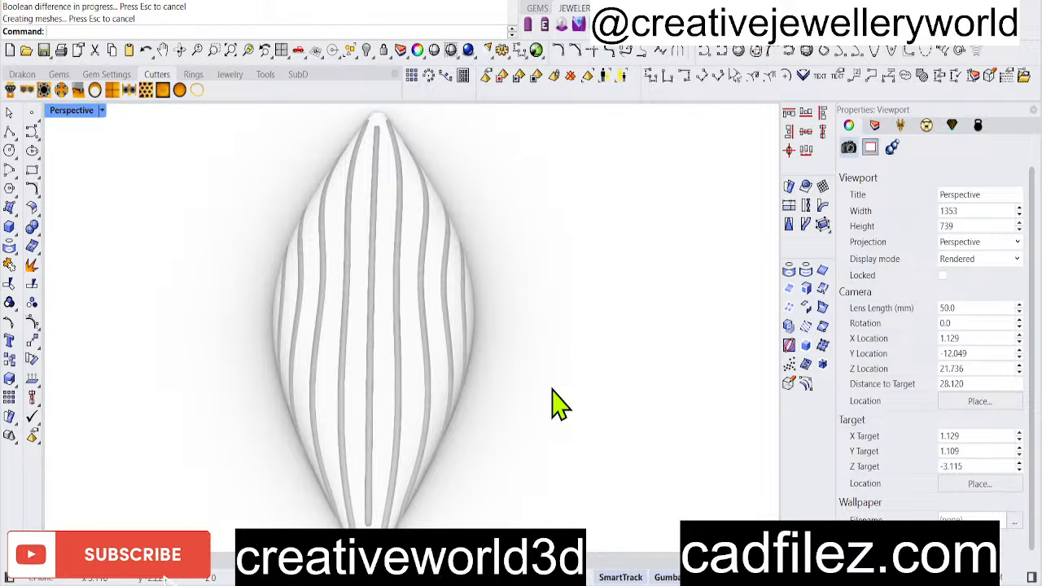
Set the Perspective viewport's display mode back to Shaded
click(102, 109)
click(114, 123)
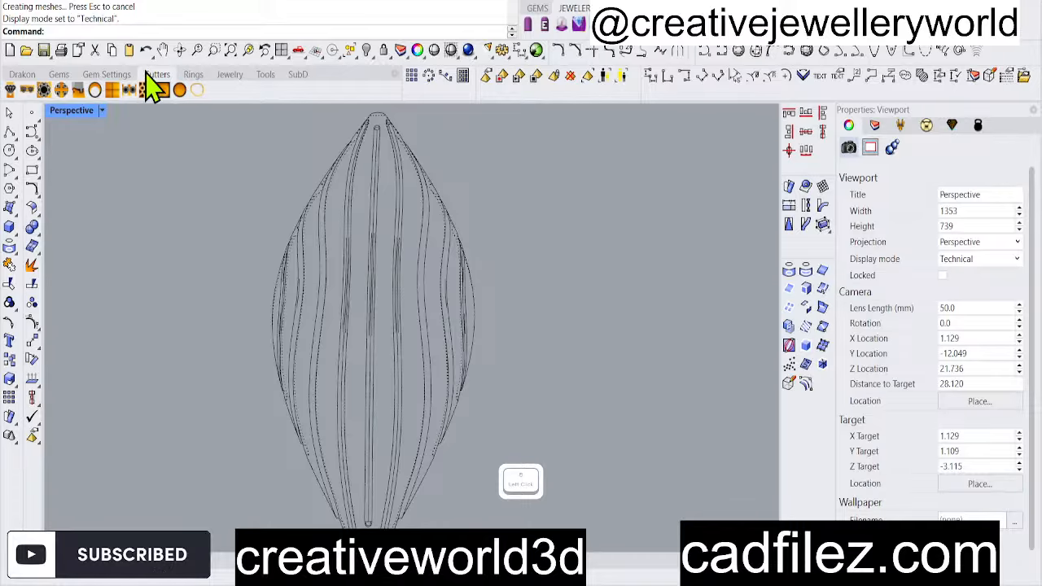
mouse_move(551, 345)
right_down()
mouse_move(435, 391)
mouse_move(537, 376)
right_up()
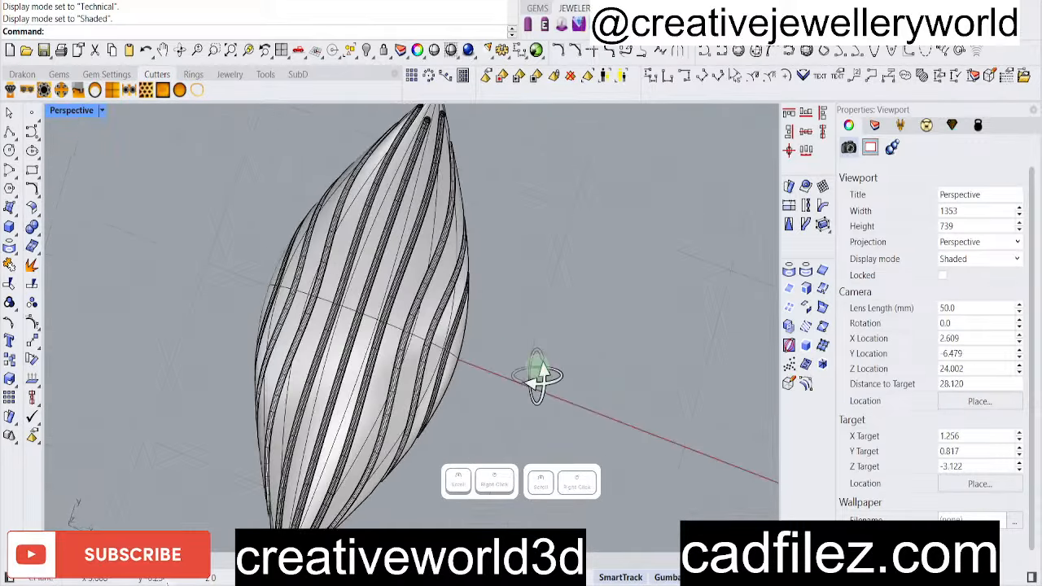
Restore the four-viewport layout and examine the petal's outline and groove ends in the Top and Perspective views
double_click(65, 112)
scroll(261, 232, up, 5)
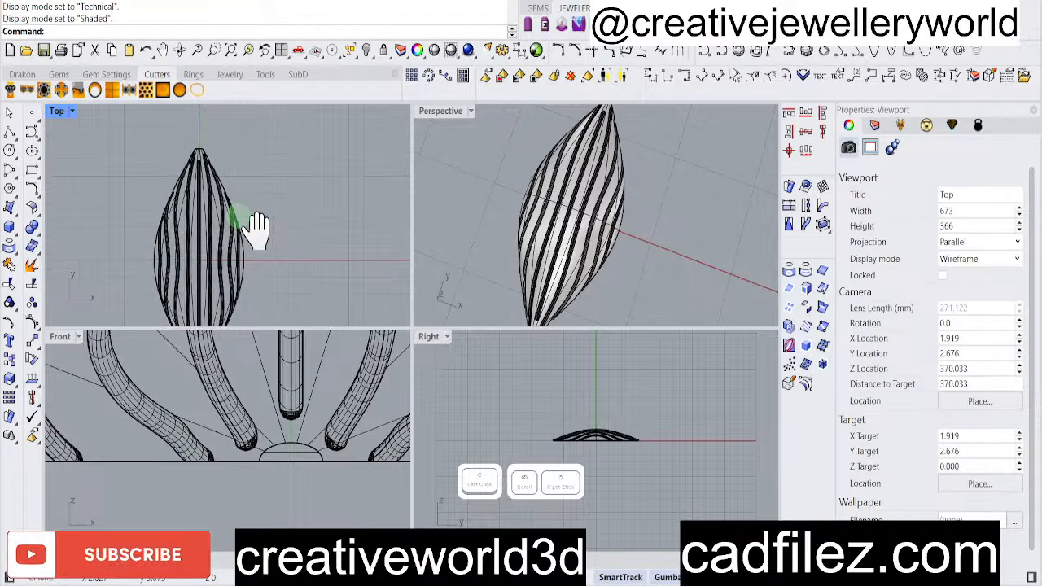
mouse_move(594, 297)
right_down()
mouse_move(548, 193)
mouse_move(646, 242)
mouse_move(560, 238)
right_up()
scroll(524, 228, up, 4)
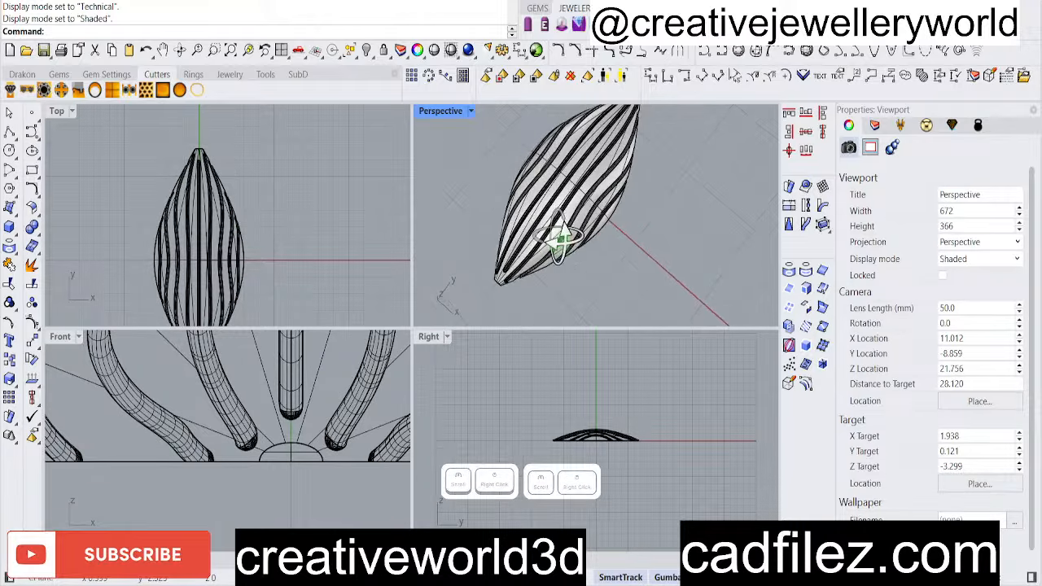
right_drag(210, 209, 218, 175)
click(389, 205)
scroll(576, 241, down, 5)
right_drag(575, 240, 563, 256)
scroll(560, 249, up, 7)
scroll(563, 255, up, 6)
scroll(254, 262, down, 4)
right_drag(253, 263, 253, 237)
click(306, 298)
right_drag(313, 283, 312, 264)
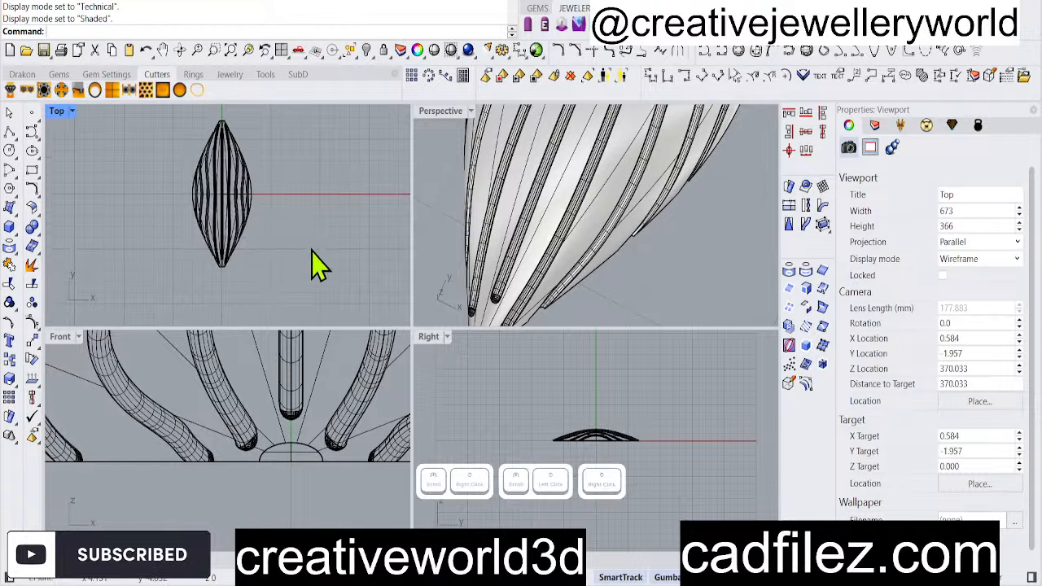
scroll(657, 218, down, 3)
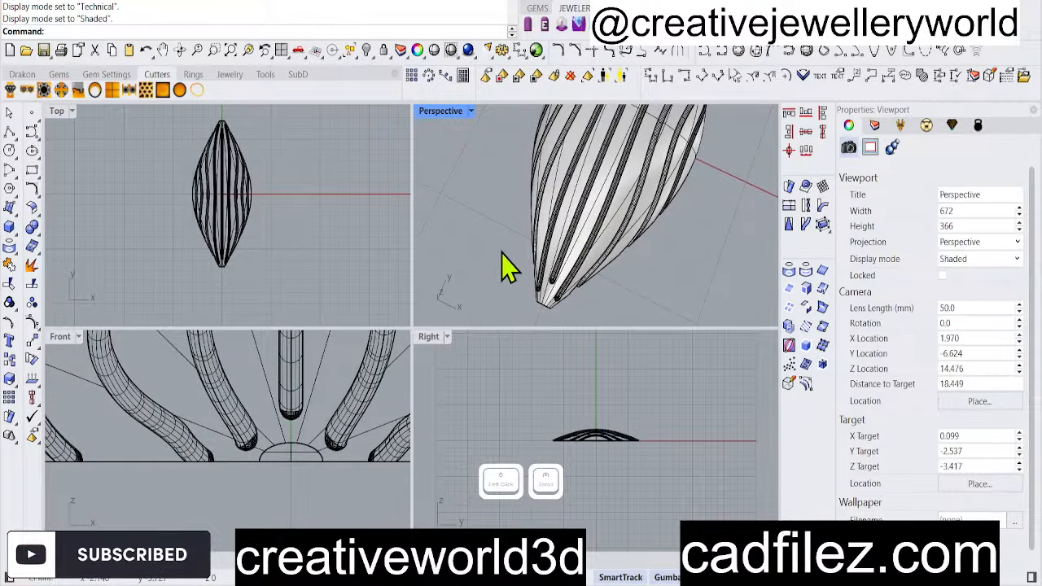
click(288, 225)
right_drag(288, 226, 283, 264)
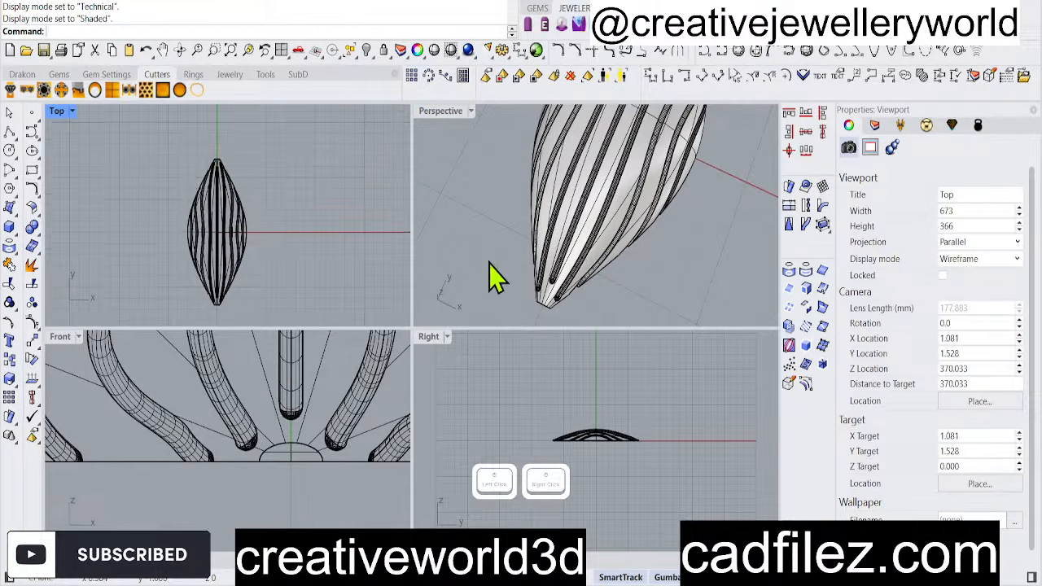
scroll(231, 186, up, 3)
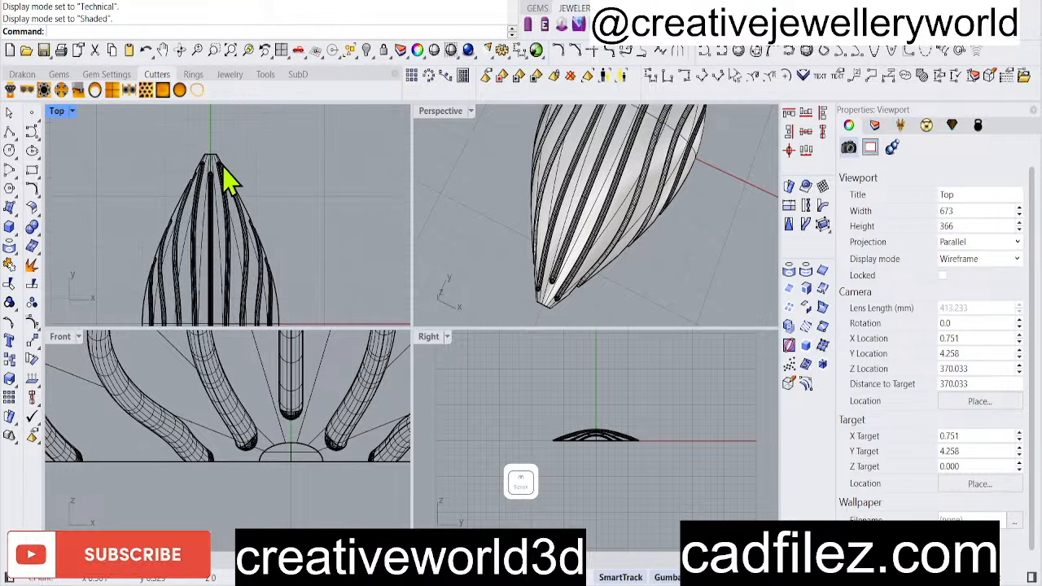
right_drag(535, 300, 570, 224)
Maximize the Perspective viewport and examine the groove openings along the petal's lower edge and tip
double_click(440, 112)
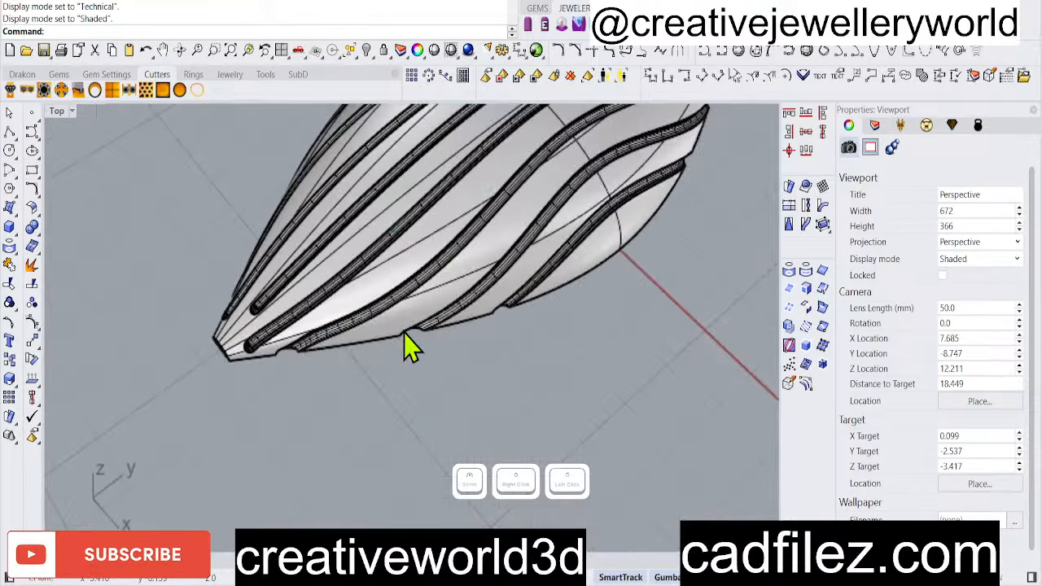
scroll(569, 342, down, 3)
right_drag(570, 342, 499, 250)
scroll(499, 251, up, 3)
right_drag(576, 295, 486, 263)
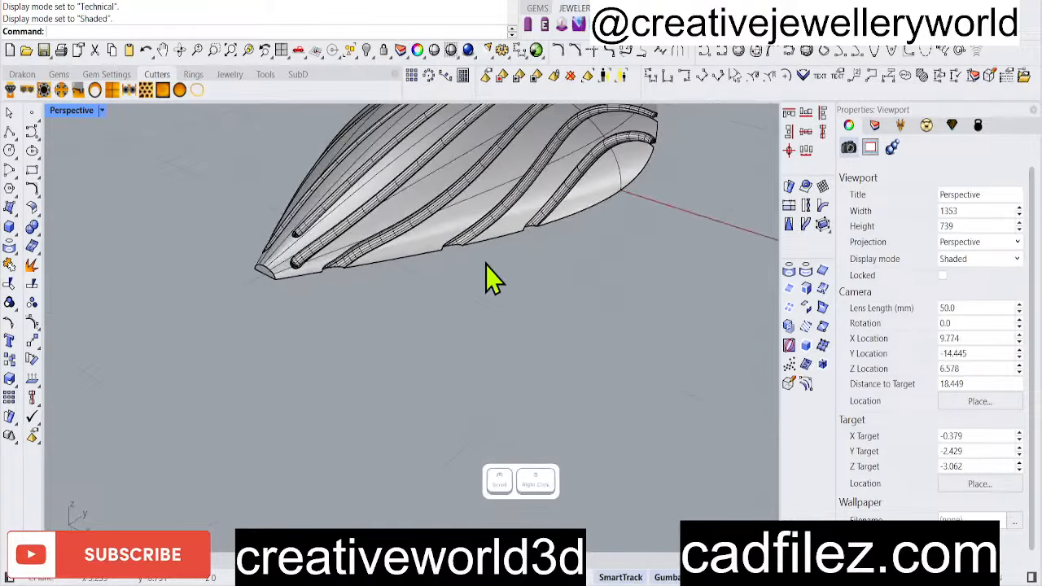
scroll(406, 220, up, 8)
right_drag(407, 221, 447, 275)
scroll(328, 338, down, 4)
right_drag(328, 337, 447, 329)
scroll(371, 344, down, 5)
right_drag(273, 317, 583, 295)
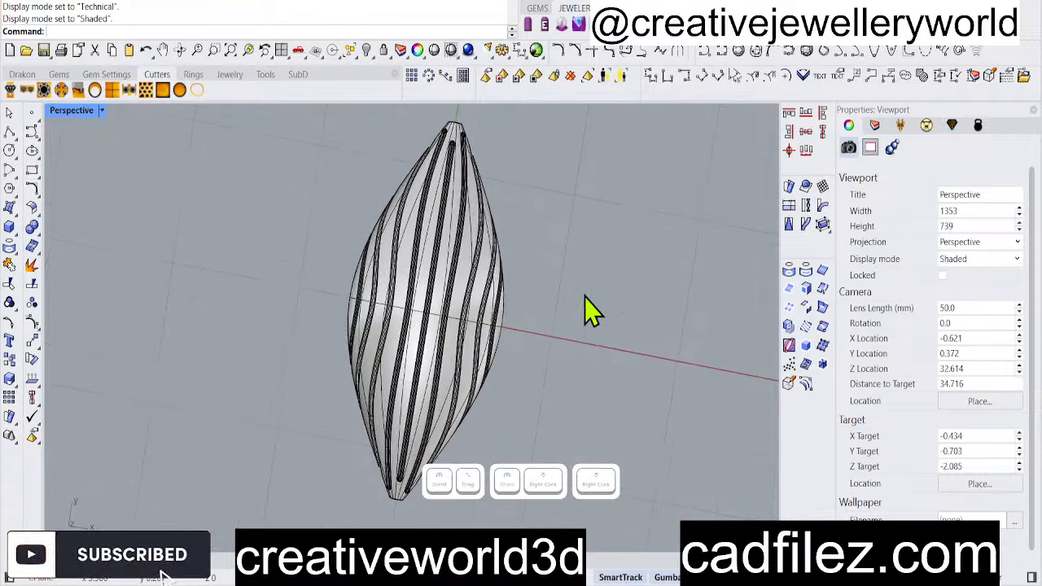
Return to four viewports, paste the copied ungrooved petal solid over the grooved one and deselect it
double_click(71, 111)
scroll(269, 242, down, 5)
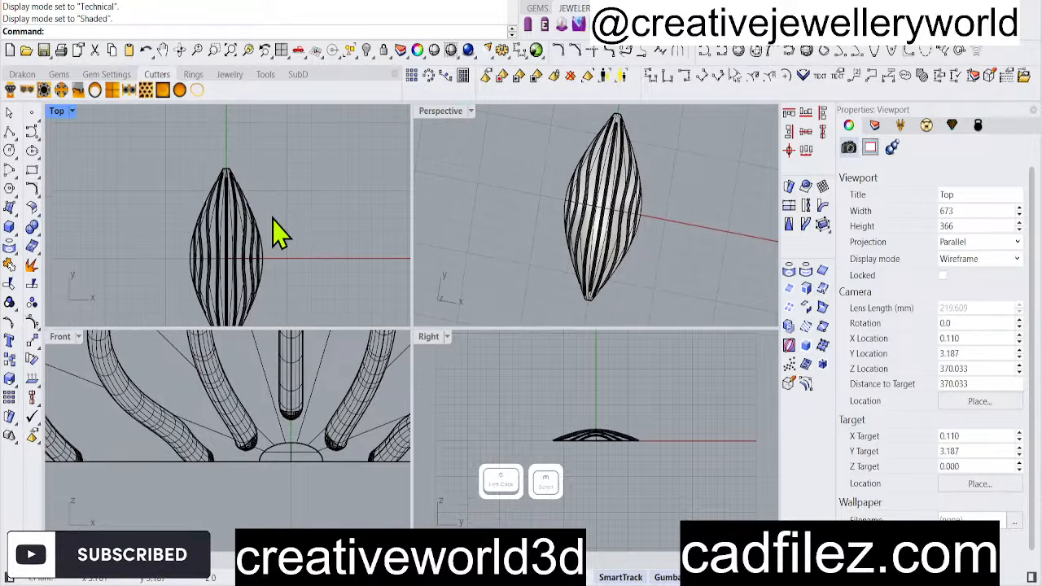
right_drag(288, 221, 287, 222)
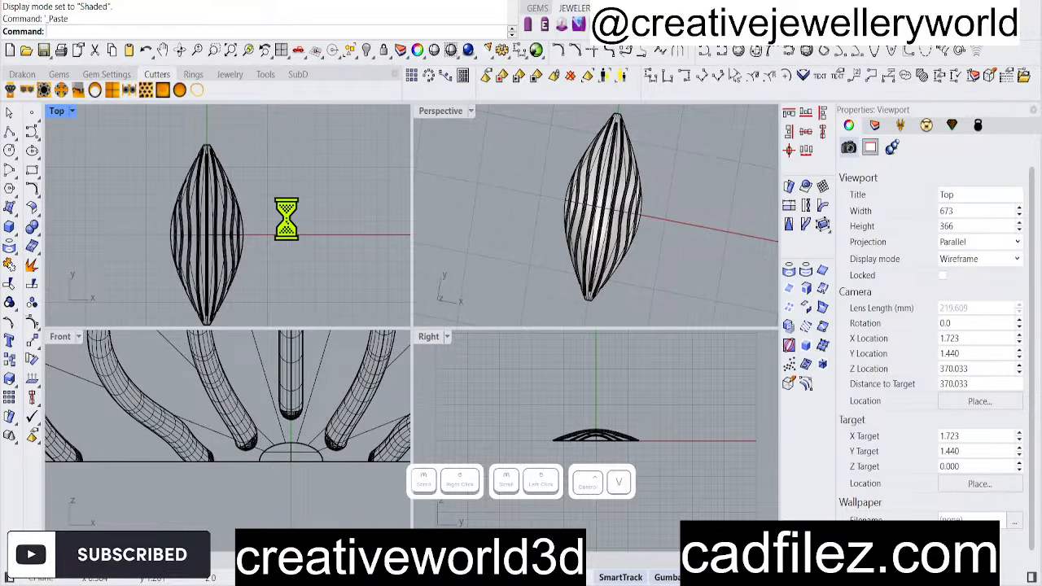
click(249, 504)
Select the pasted ungrooved petal, invert the selection and lock all the other objects
right_drag(563, 204, 609, 212)
scroll(606, 268, up, 5)
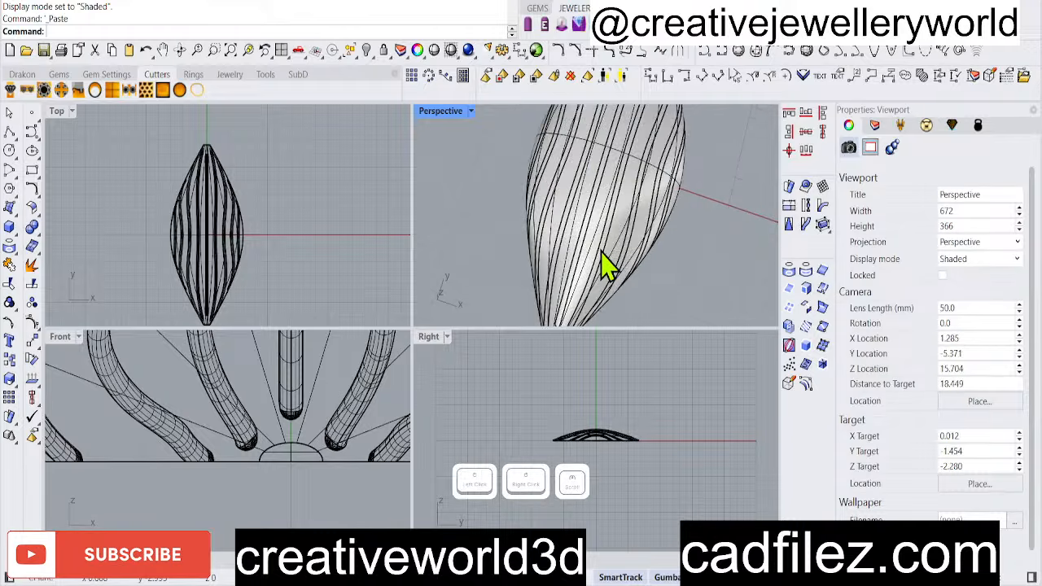
scroll(606, 269, up, 3)
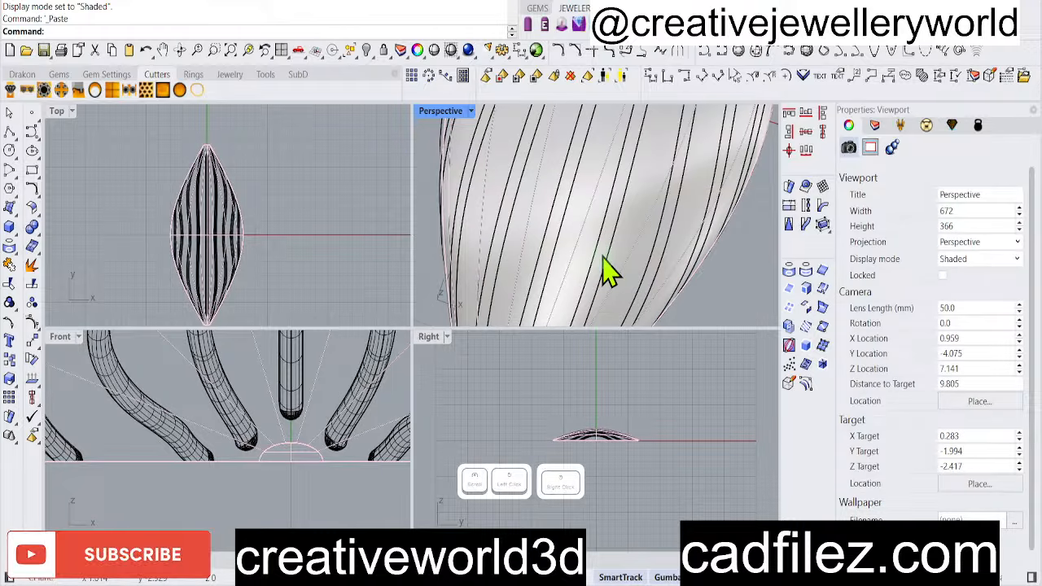
click(606, 272)
scroll(221, 477, down, 4)
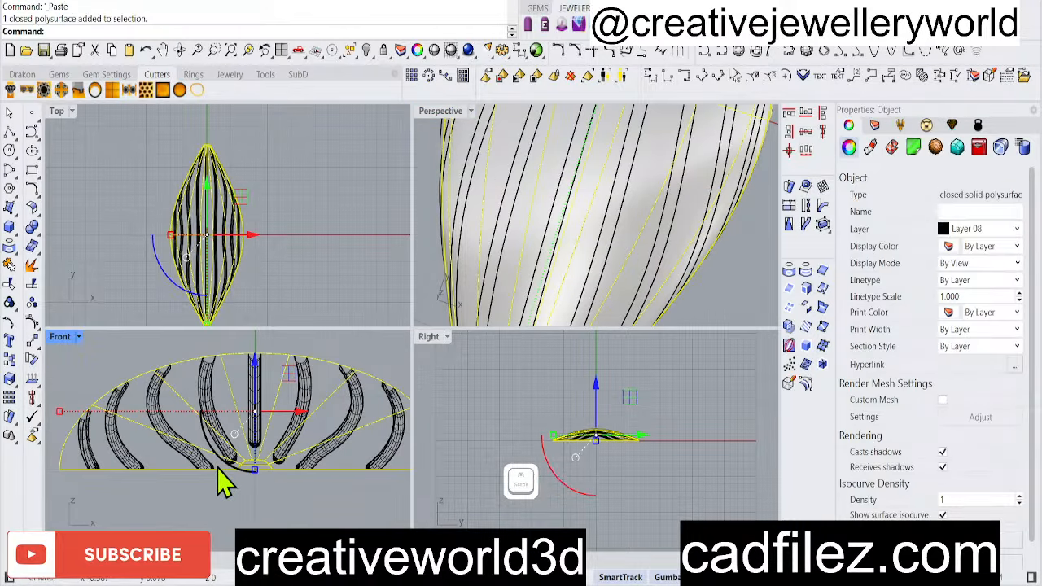
text(i)
key(Return)
text(lo)
key(Return)
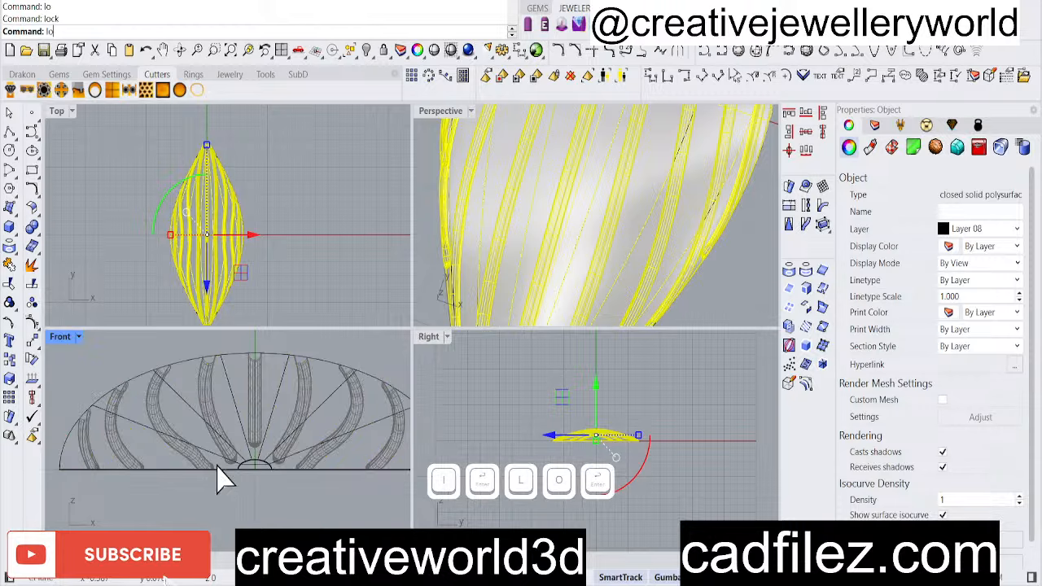
Duplicate the two long bottom side edges of the ungrooved petal as curves
right_drag(553, 255, 547, 186)
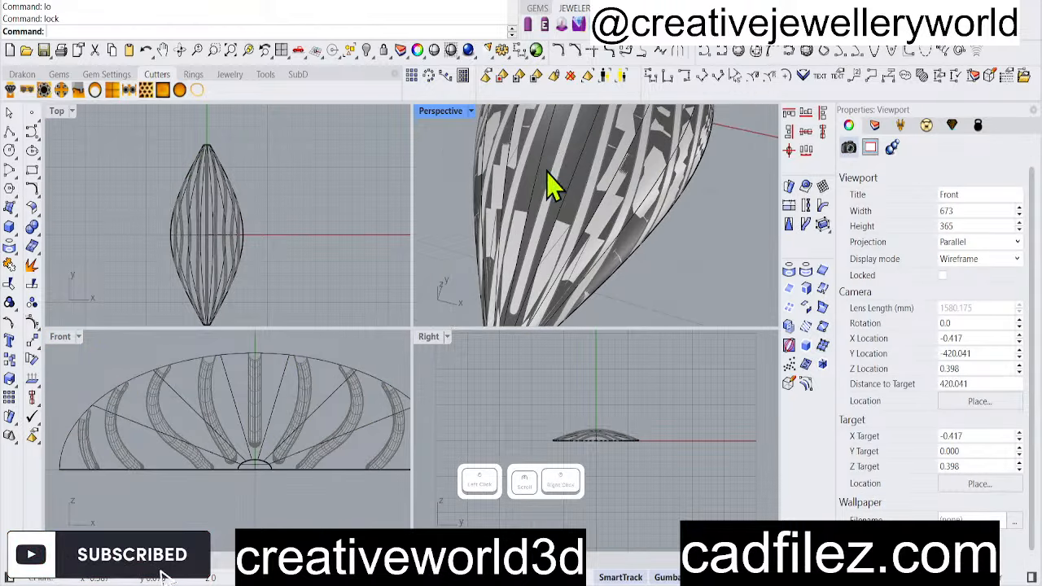
click(821, 276)
click(619, 274)
right_drag(619, 275, 599, 240)
scroll(600, 244, up, 1)
click(572, 296)
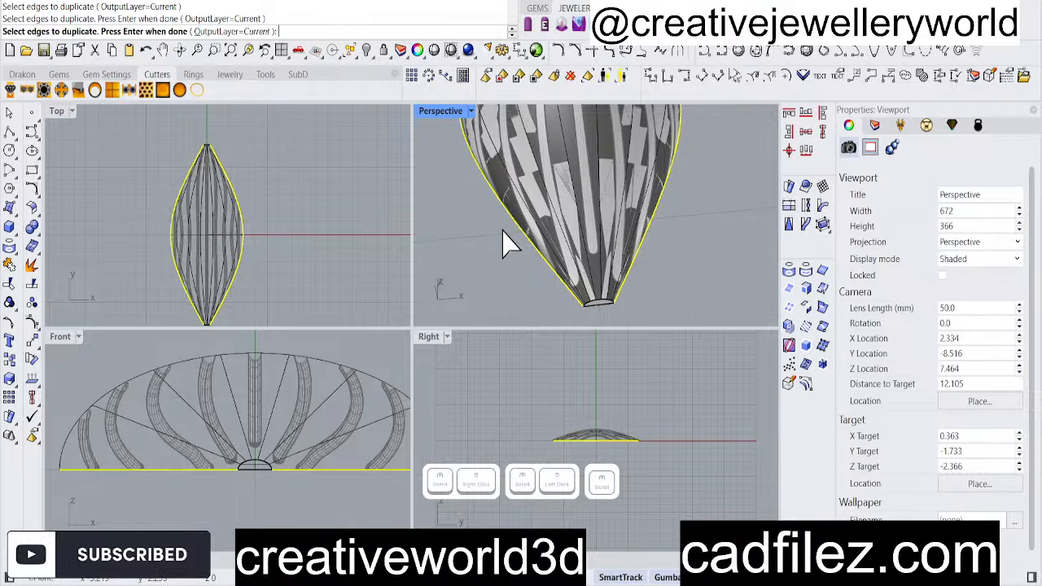
scroll(502, 228, down, 2)
right_drag(502, 228, 606, 227)
scroll(614, 236, down, 2)
right_click(337, 233)
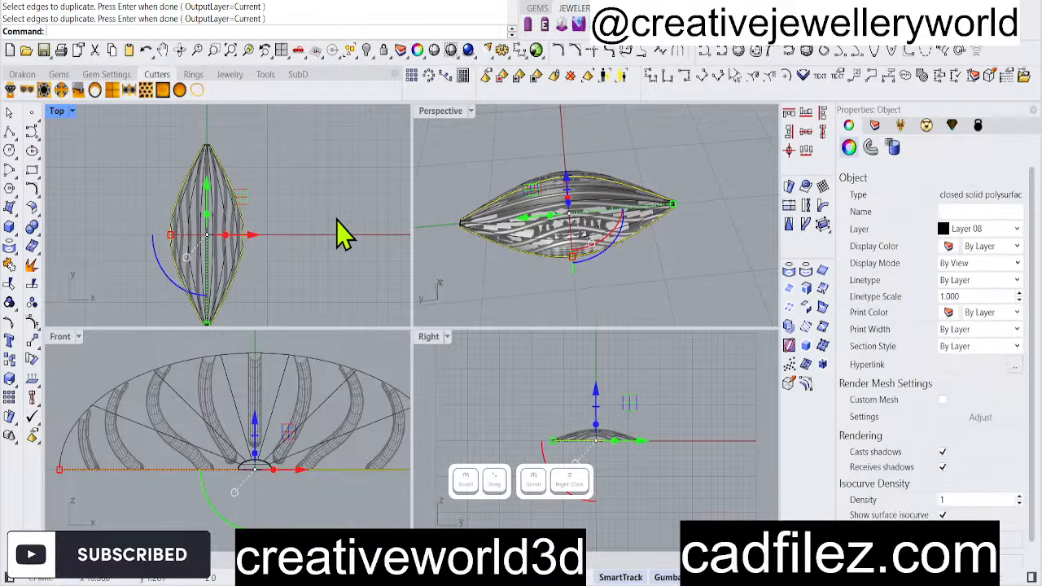
Create round-capped pipes with Surface output and a 0.2 diameter along the two duplicated edge curves
text(pipe)
key(Return)
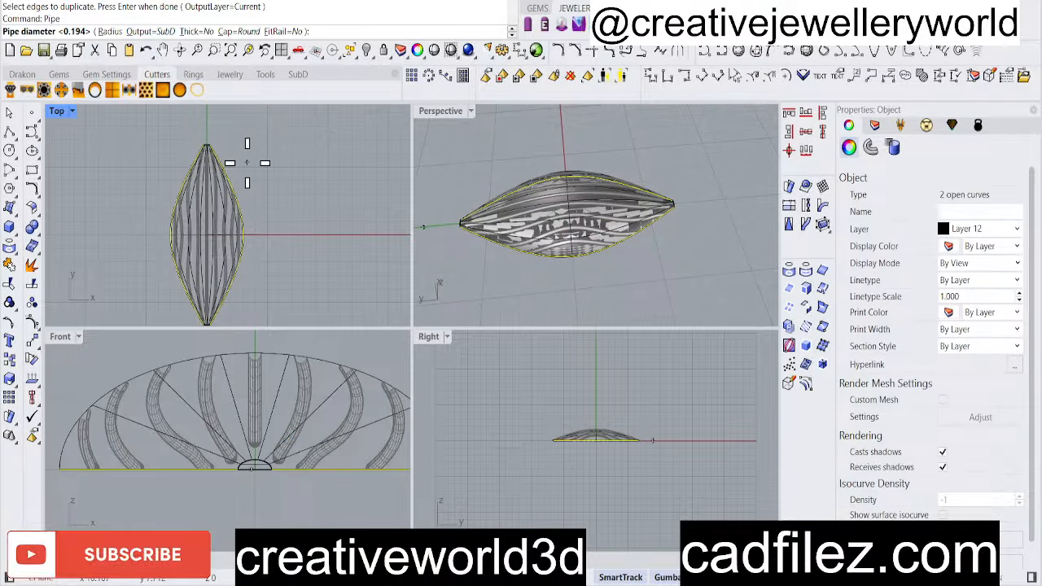
click(149, 32)
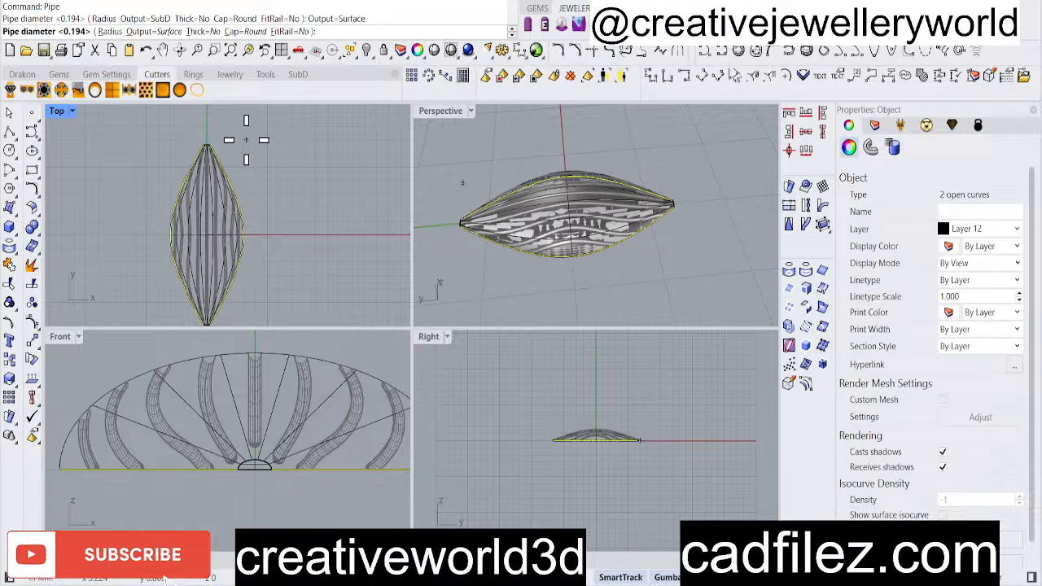
text(.2)
key(Return)
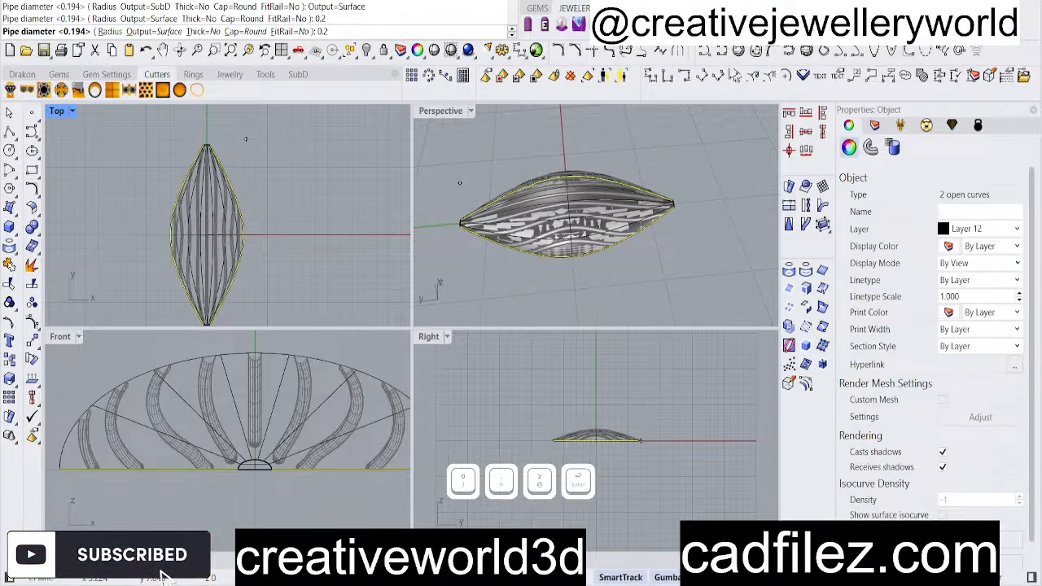
key(Escape)
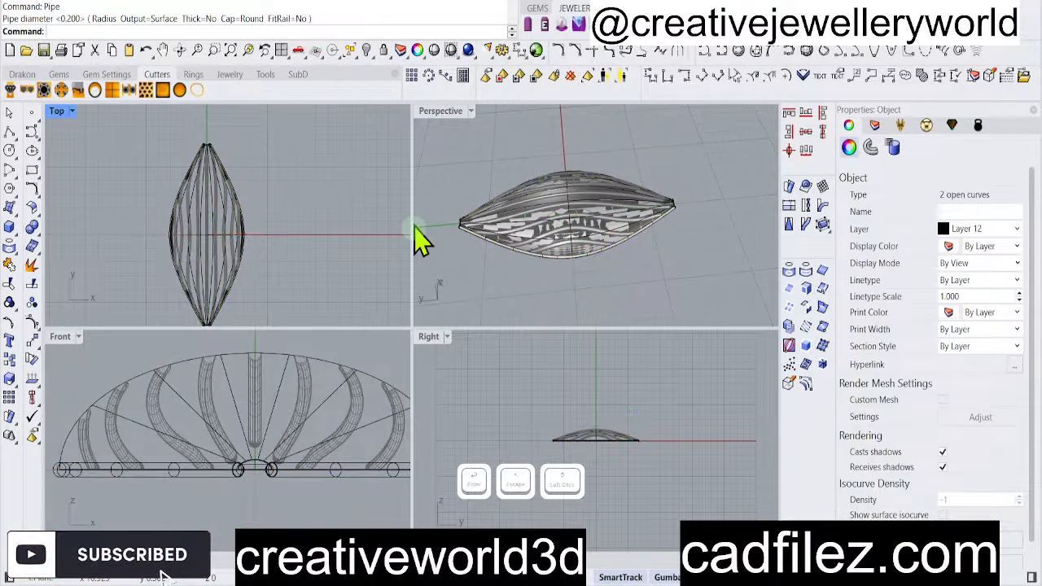
Check the edge pipes up close in Perspective and undo them
click(549, 274)
scroll(548, 274, up, 2)
right_drag(548, 275, 561, 285)
scroll(561, 285, up, 3)
key(ctrl+z)
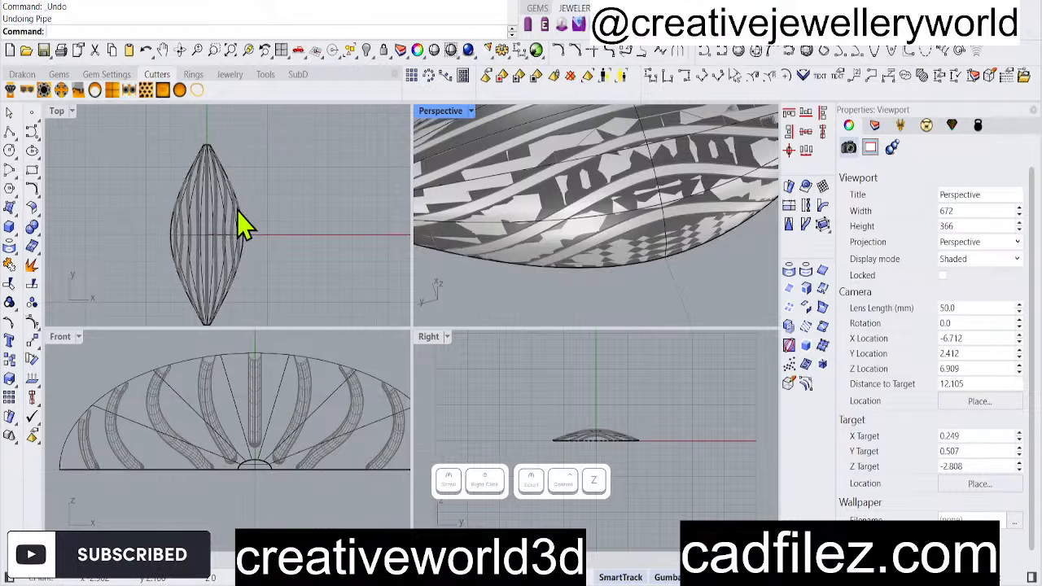
click(241, 225)
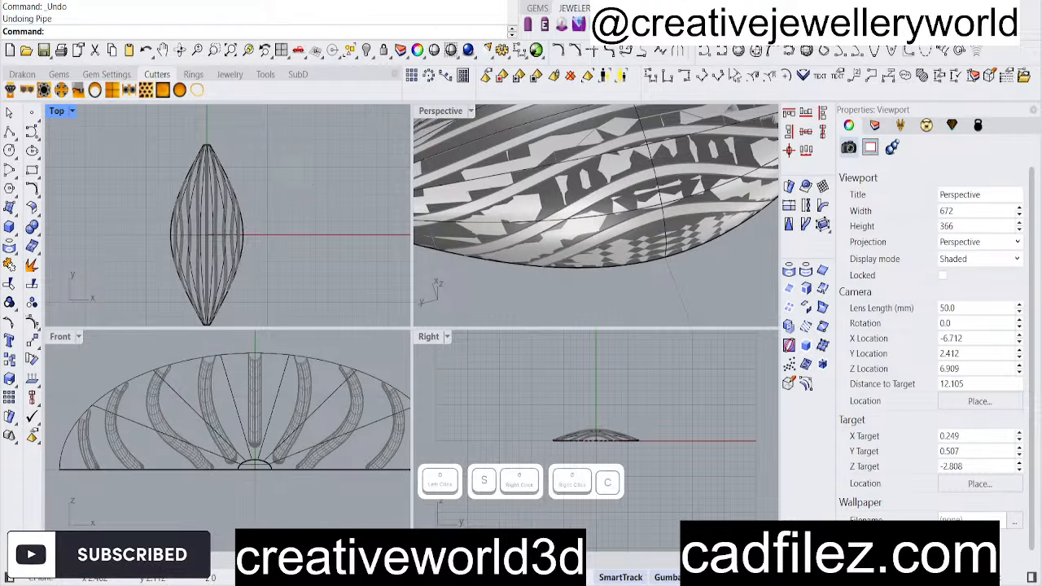
text(s)
right_click(291, 162)
text(c)
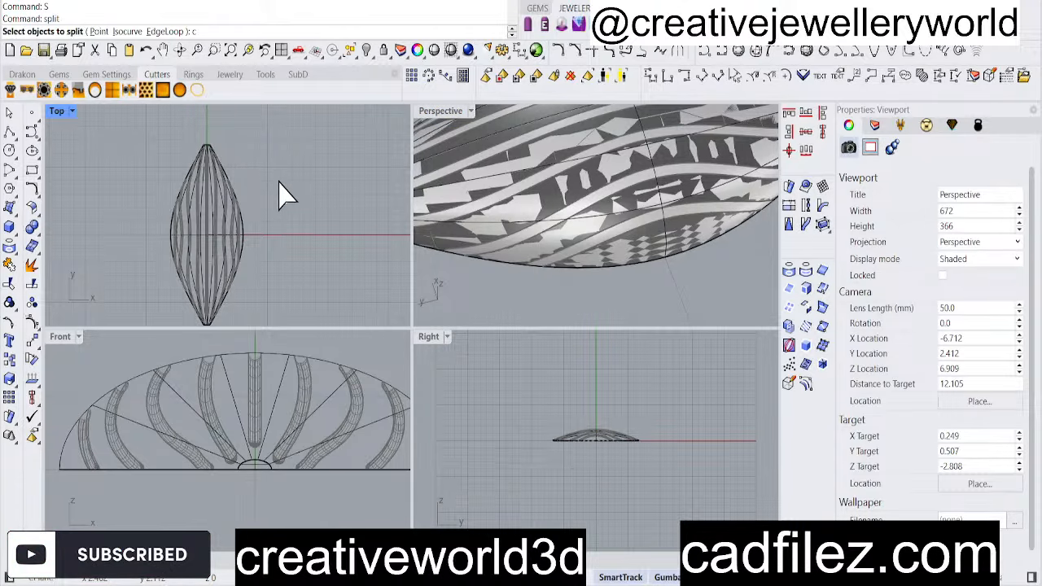
right_click(279, 193)
right_click(283, 195)
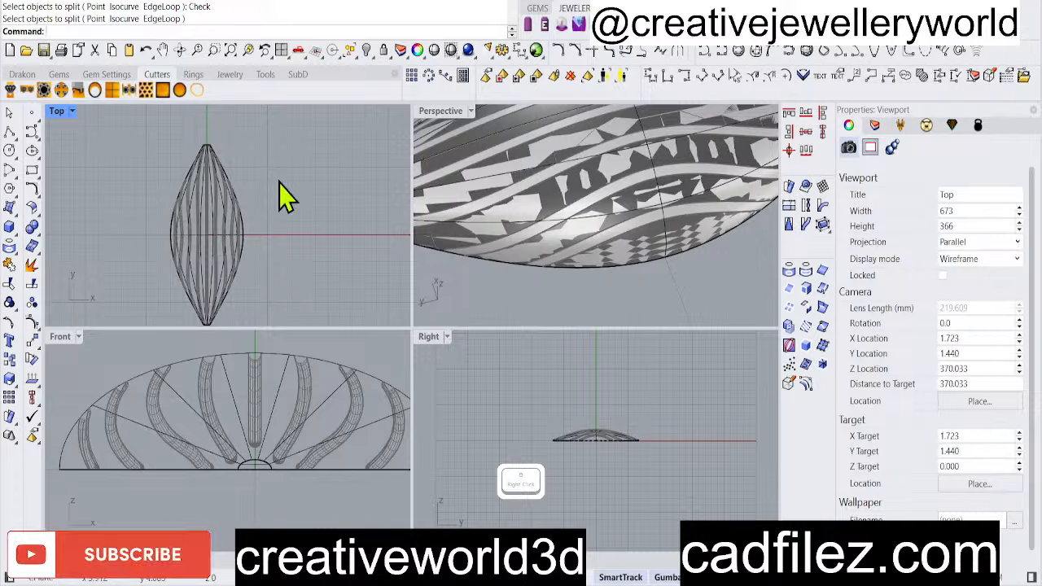
right_click(282, 194)
text(c)
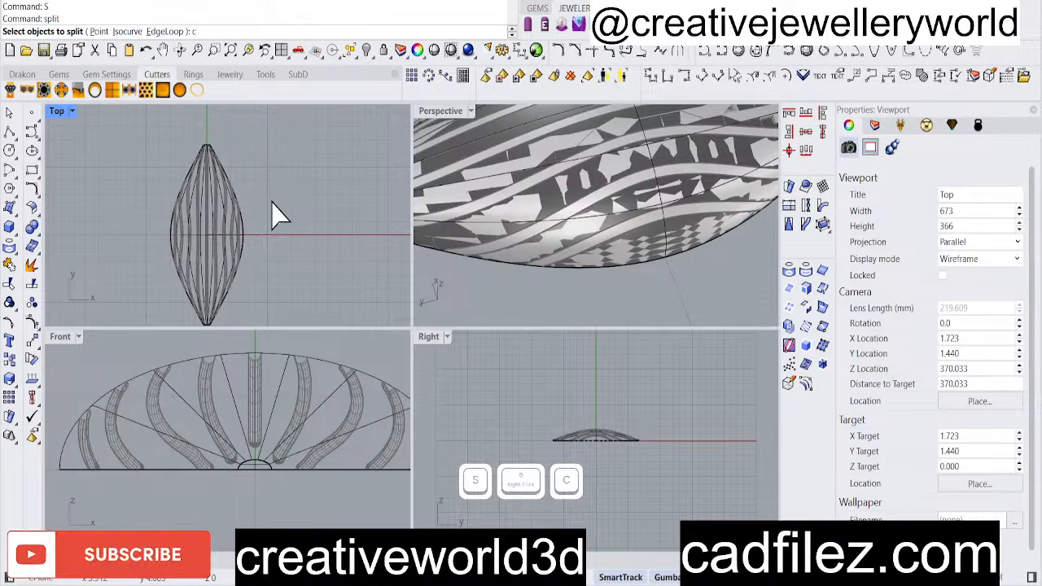
right_click(275, 214)
Create round-capped pipes with a 0.3 diameter along the two duplicated bottom edge curves
text(s)
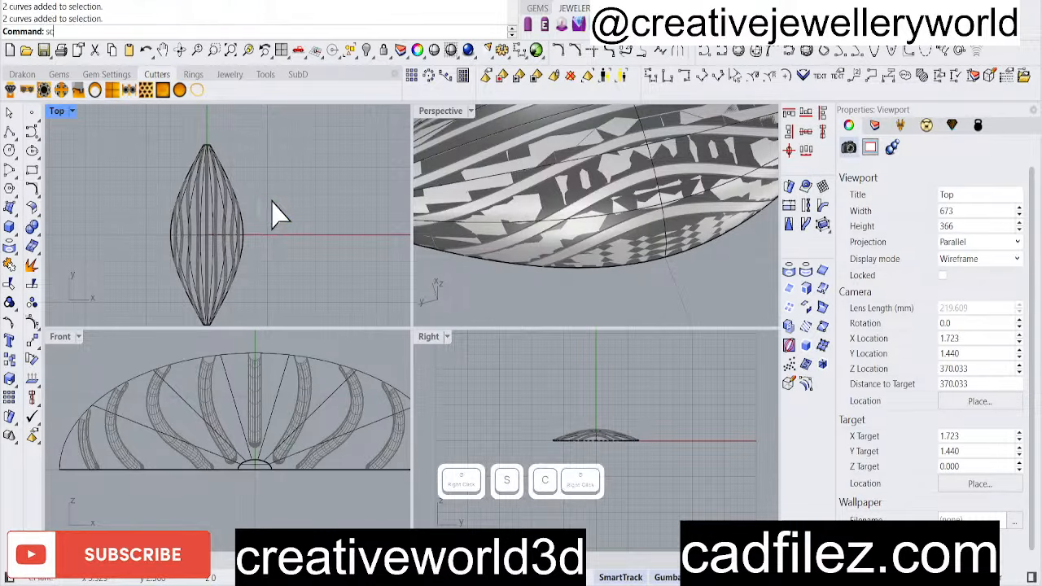
text(c)
right_click(275, 214)
text(Pipe)
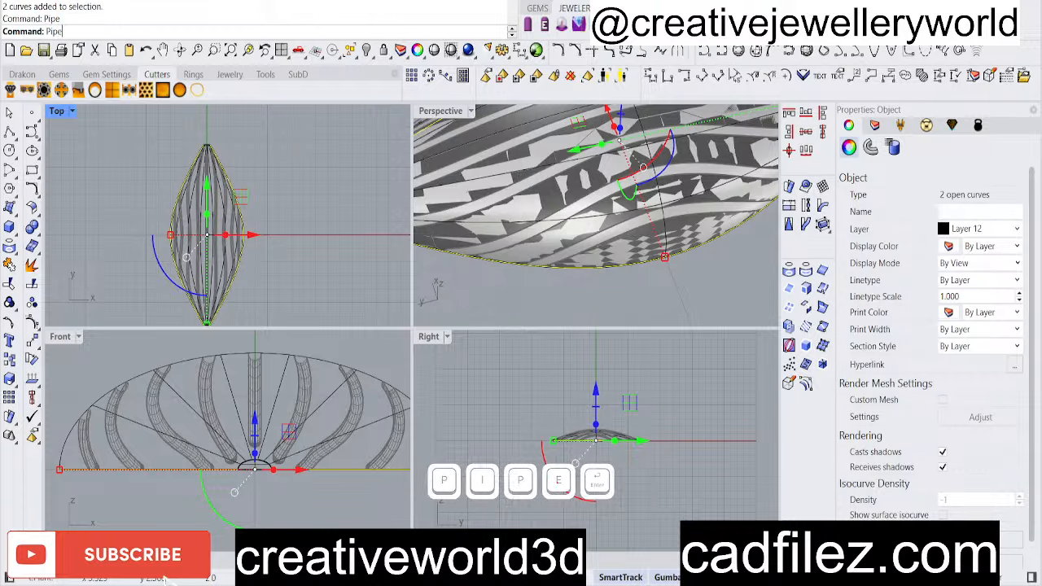
key(Return)
text(0.)
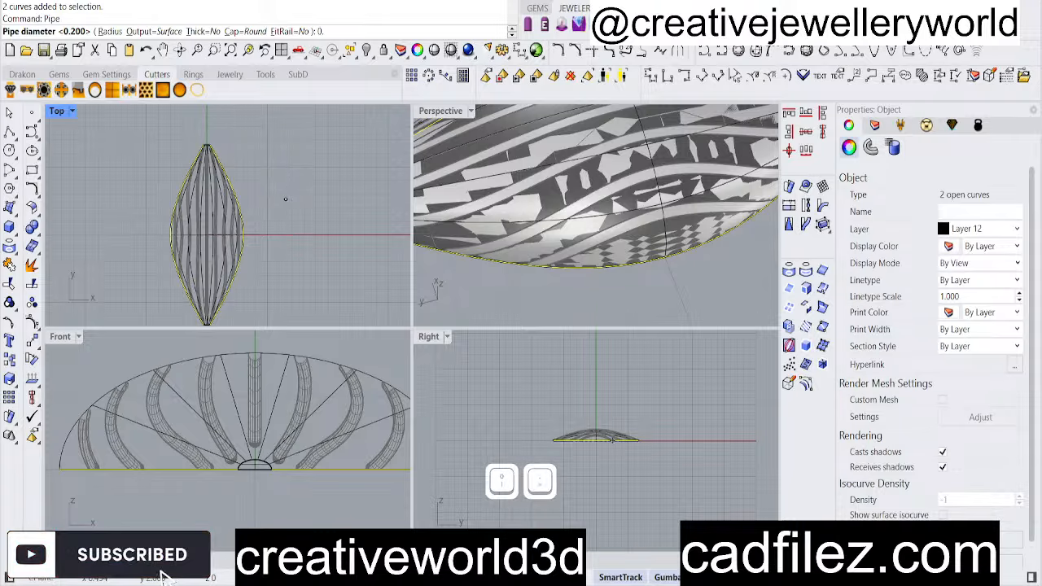
key(Return)
key(Return)
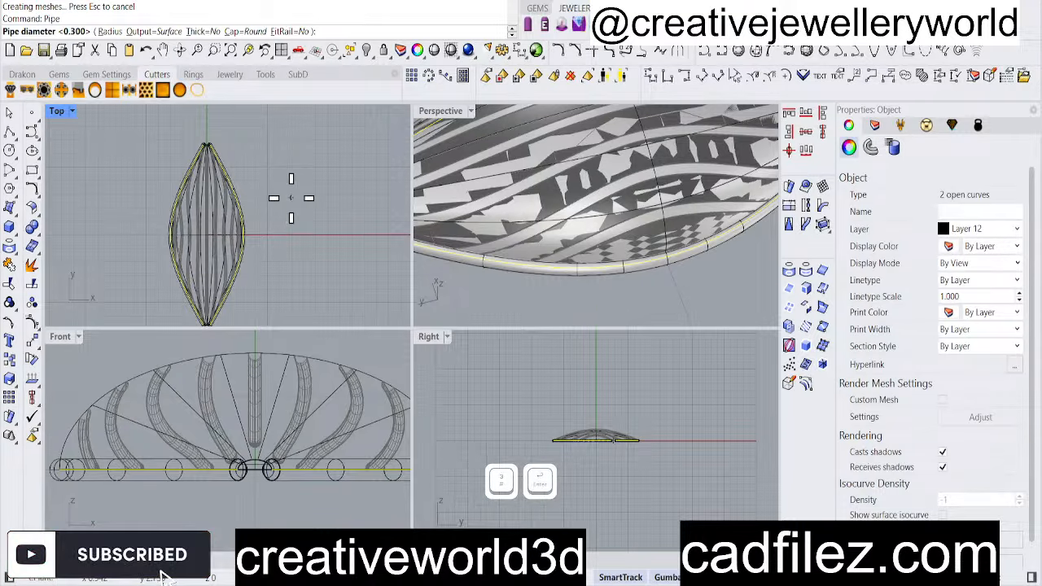
key(Escape)
click(326, 240)
right_drag(578, 267, 581, 176)
scroll(581, 177, up, 4)
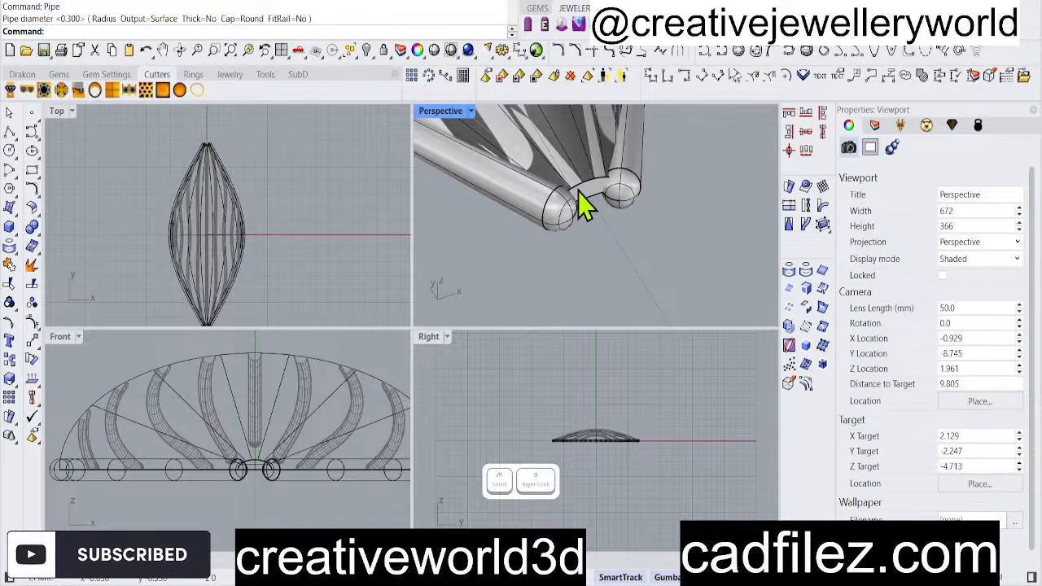
scroll(561, 190, down, 6)
right_drag(560, 190, 582, 244)
scroll(582, 244, up, 2)
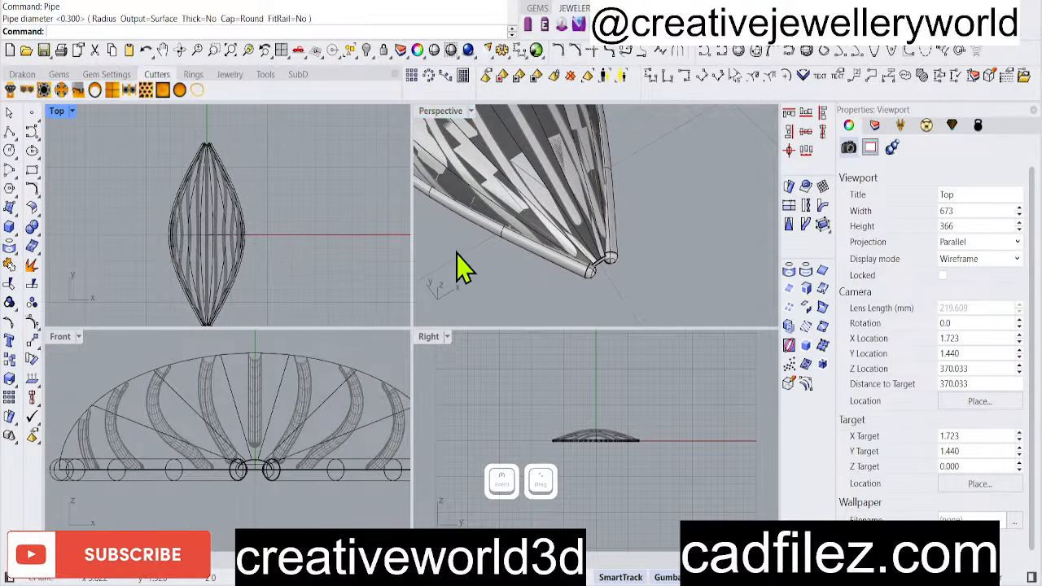
click(516, 159)
text(s)
right_click(514, 146)
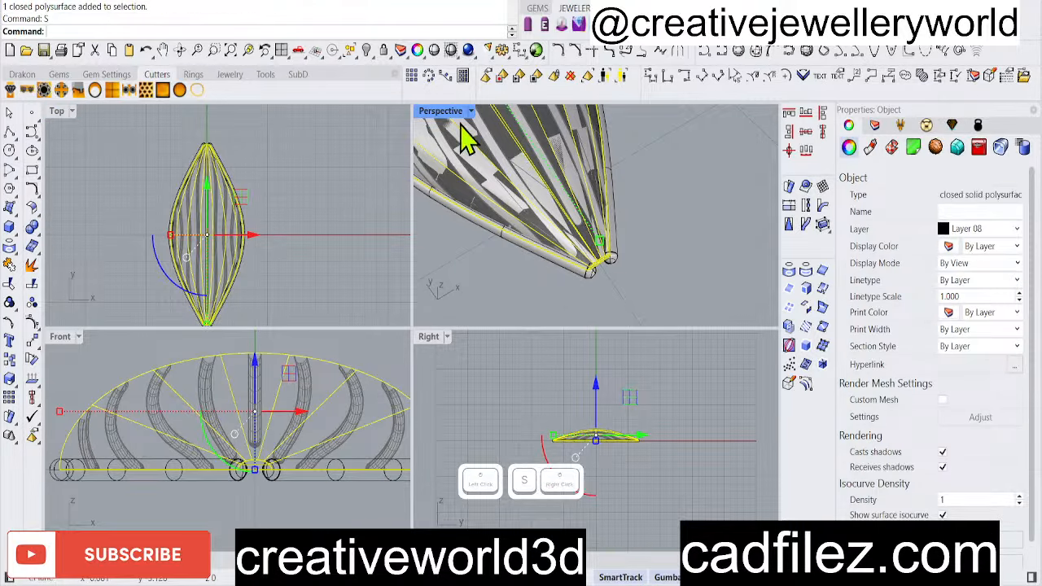
key(Escape)
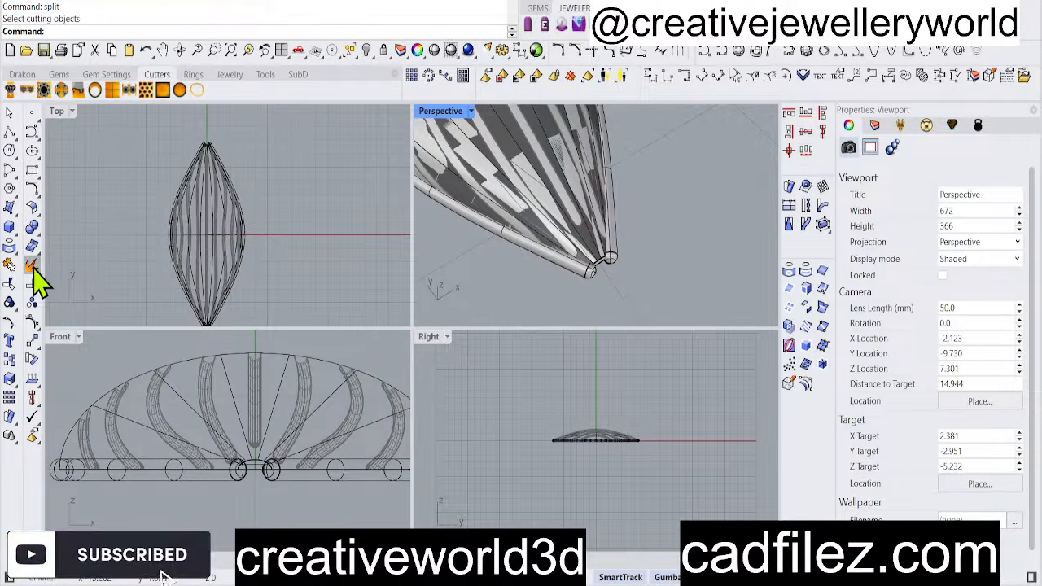
Extract a copy of the ungrooved petal's outer top surface
right_click(276, 208)
click(531, 184)
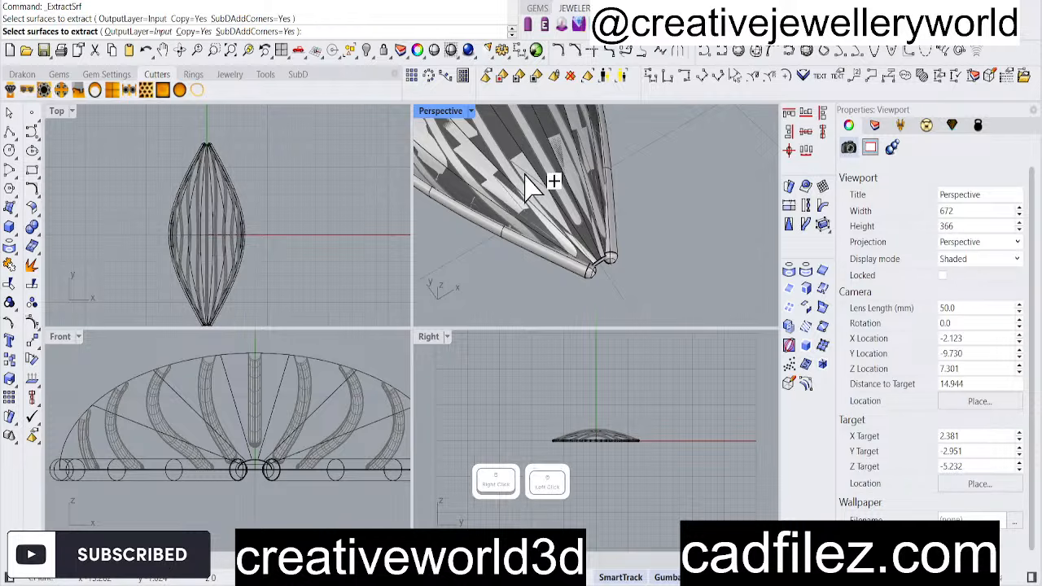
right_click(340, 272)
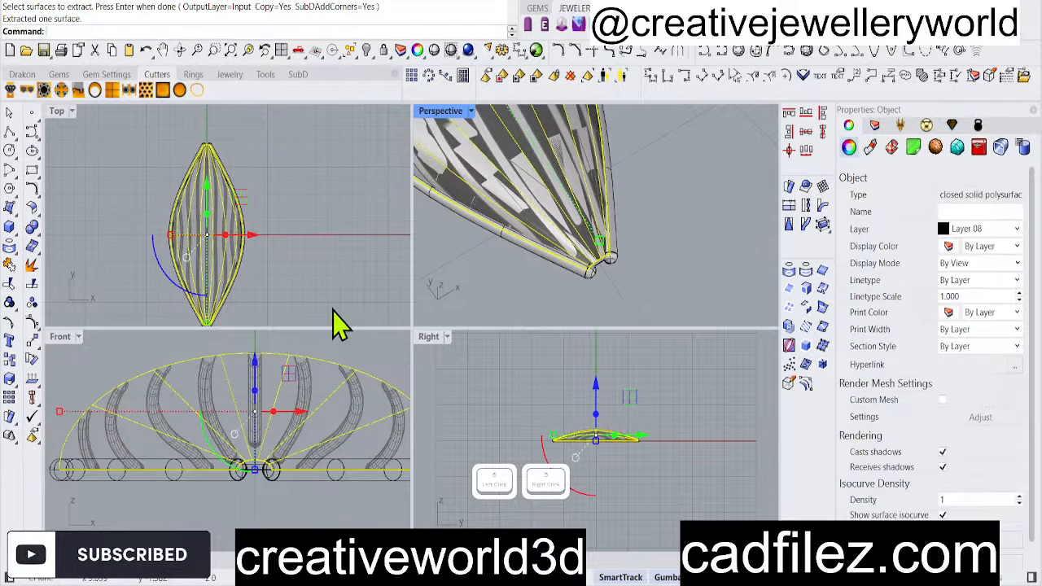
click(293, 508)
Delete the ungrooved petal solid, keeping the extracted top surface
scroll(632, 197, down, 10)
right_drag(598, 212, 571, 102)
scroll(563, 157, up, 8)
click(563, 159)
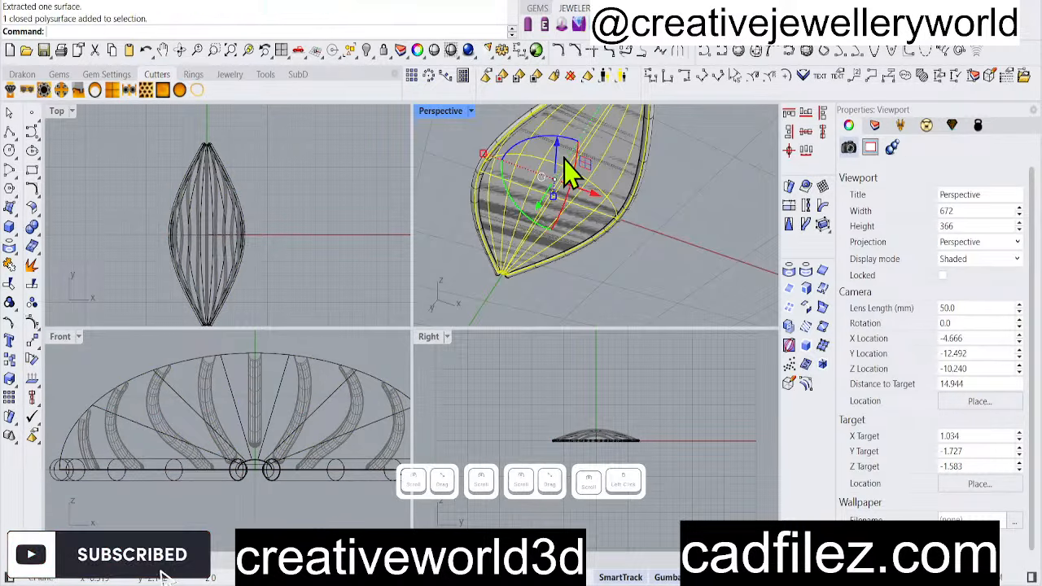
key(Delete)
key(Delete)
Move the extracted petal surface straight up by 10 in the Front view
right_drag(577, 256, 561, 286)
click(570, 263)
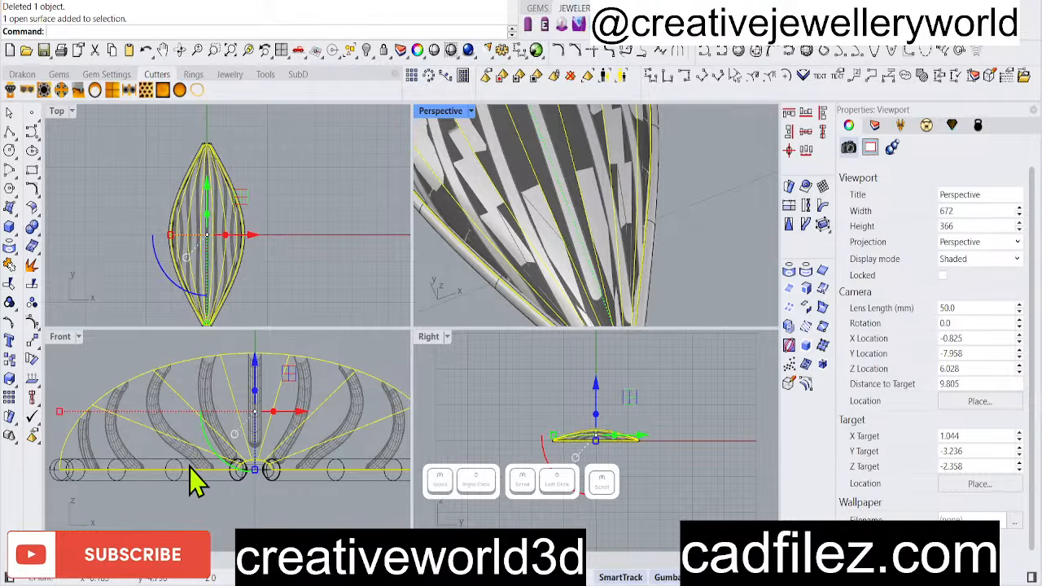
scroll(191, 465, down, 2)
right_drag(213, 438, 204, 504)
scroll(218, 441, down, 2)
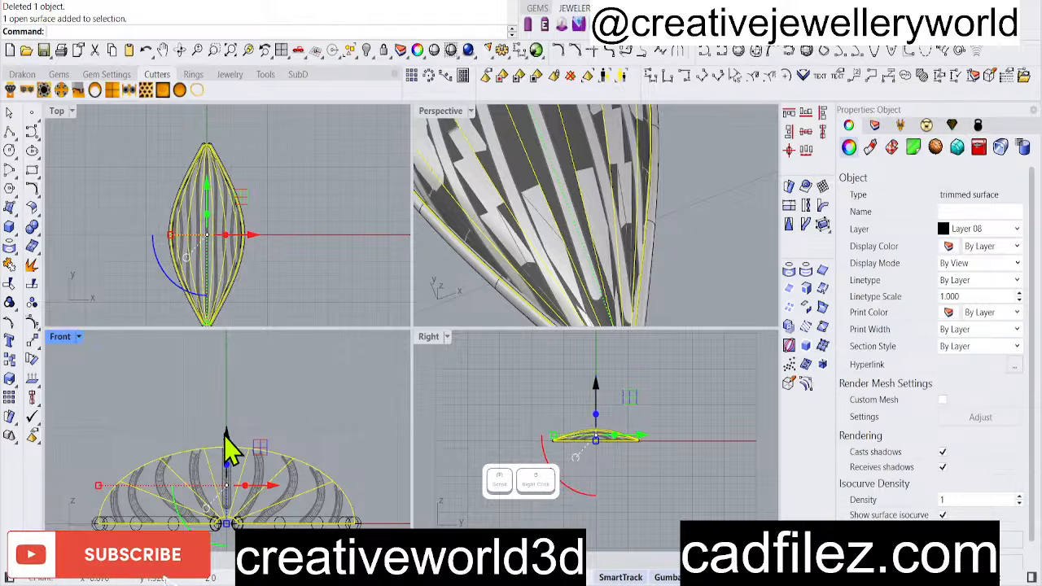
click(225, 434)
text(0)
key(Return)
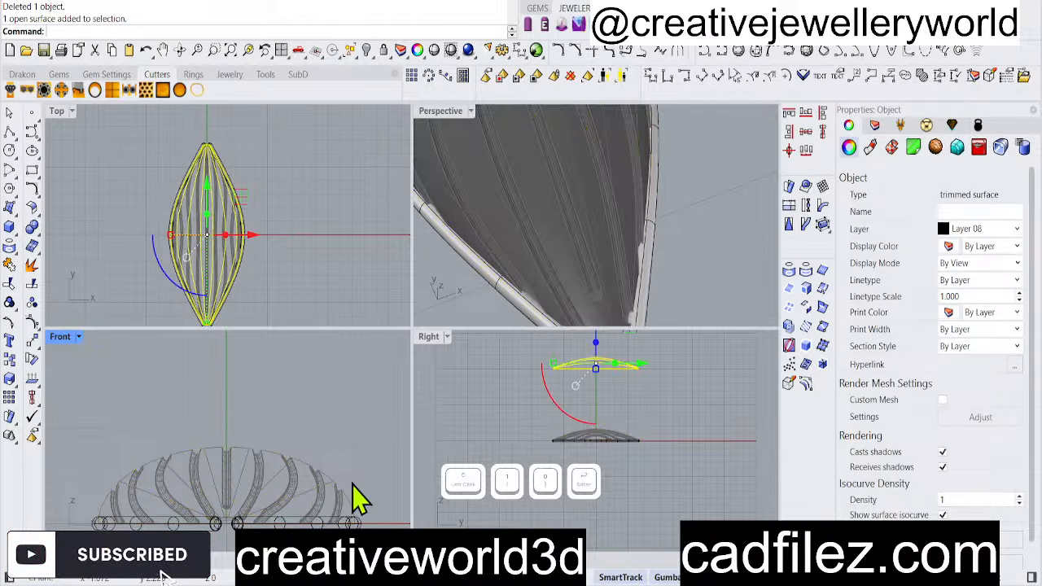
scroll(572, 270, down, 12)
right_drag(564, 253, 602, 245)
click(603, 245)
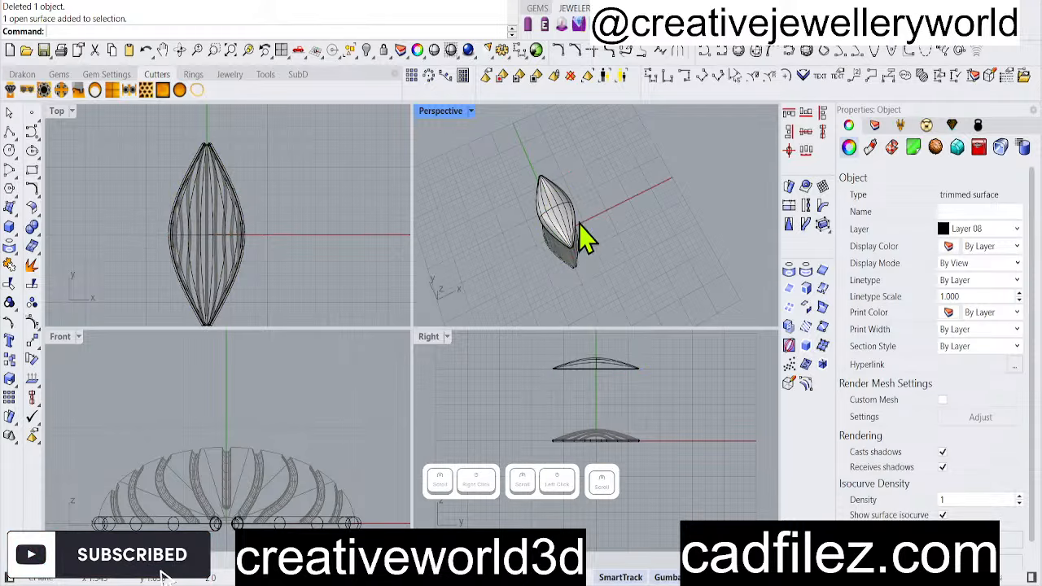
scroll(578, 223, up, 2)
click(558, 222)
key(s)
right_click(560, 222)
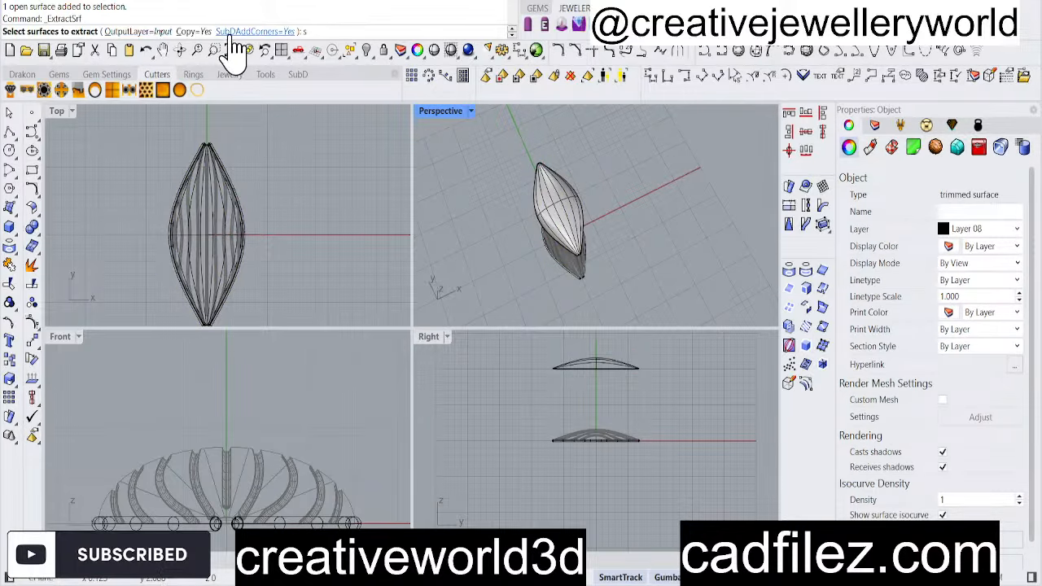
scroll(547, 221, up, 3)
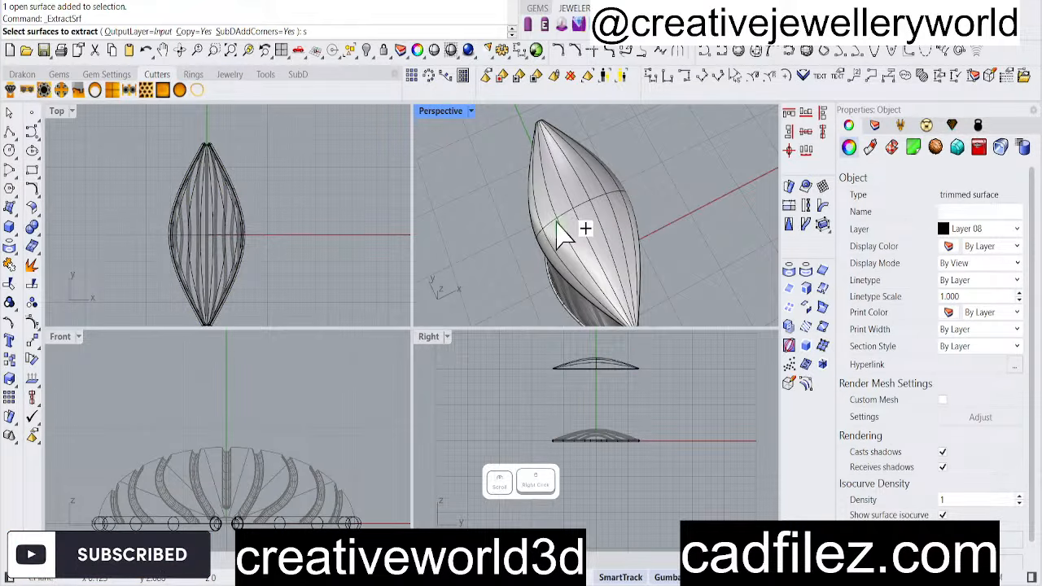
right_click(561, 232)
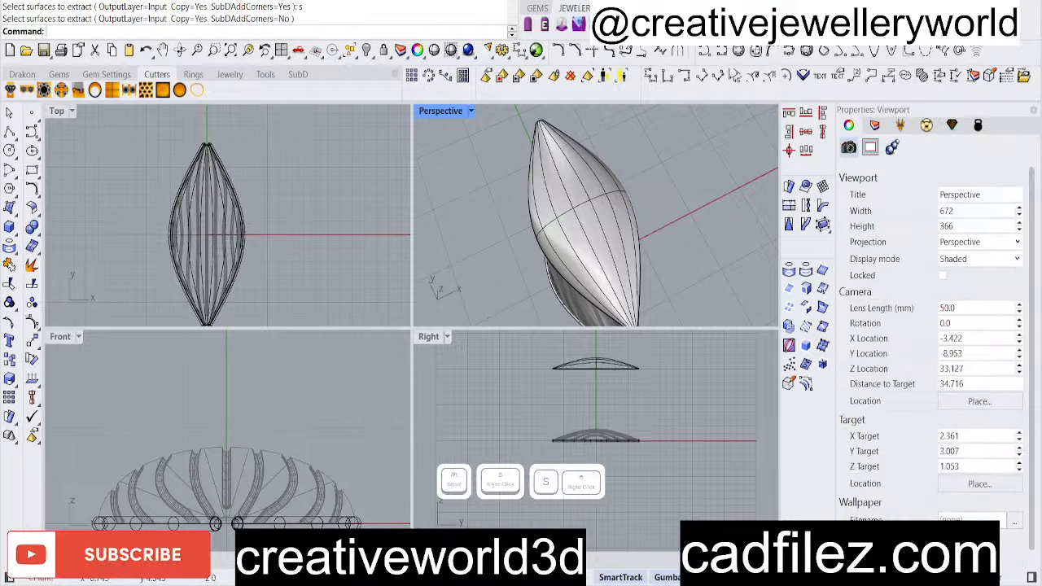
Split the raised petal surface with an isocurve in the V direction, crosswise near its front tip
click(556, 217)
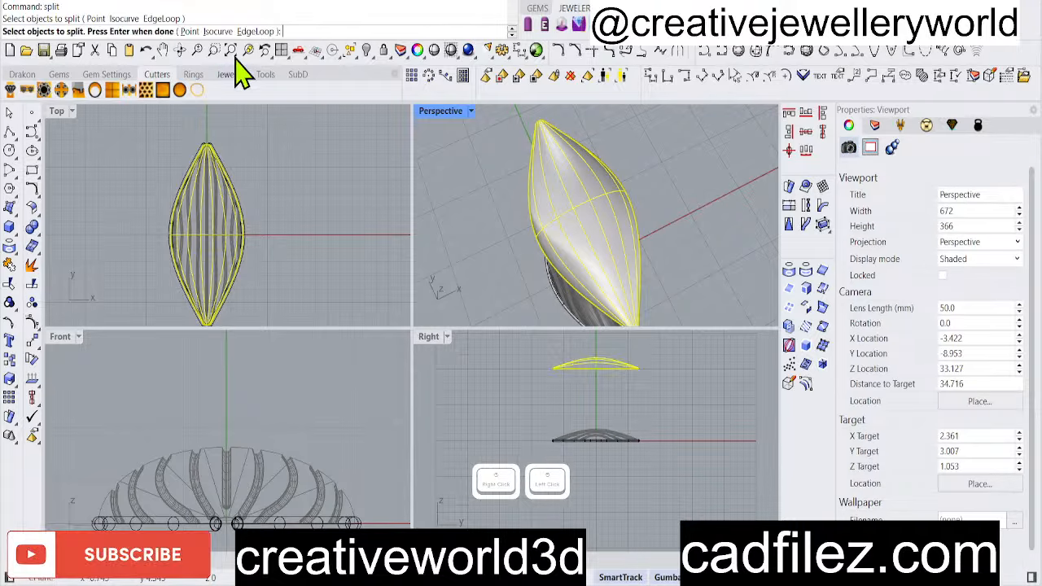
click(229, 34)
scroll(555, 172, down, 6)
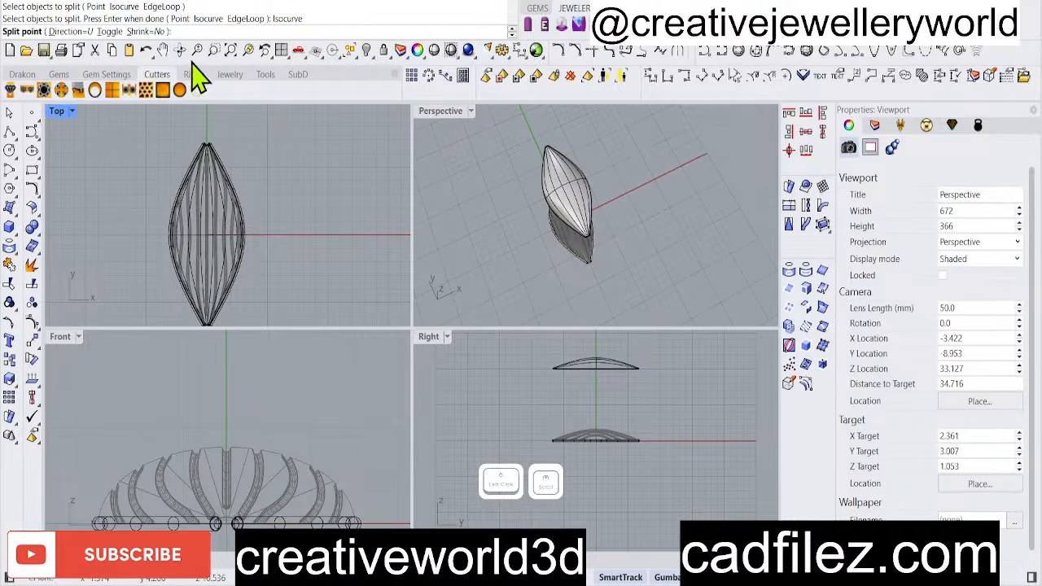
click(109, 31)
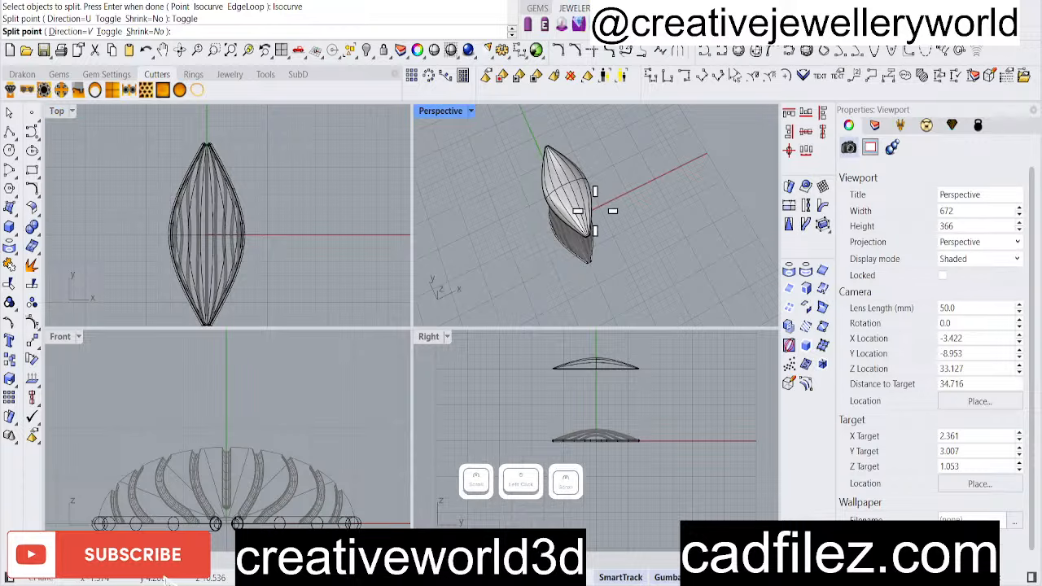
scroll(594, 212, up, 5)
scroll(565, 216, down, 8)
scroll(589, 225, up, 8)
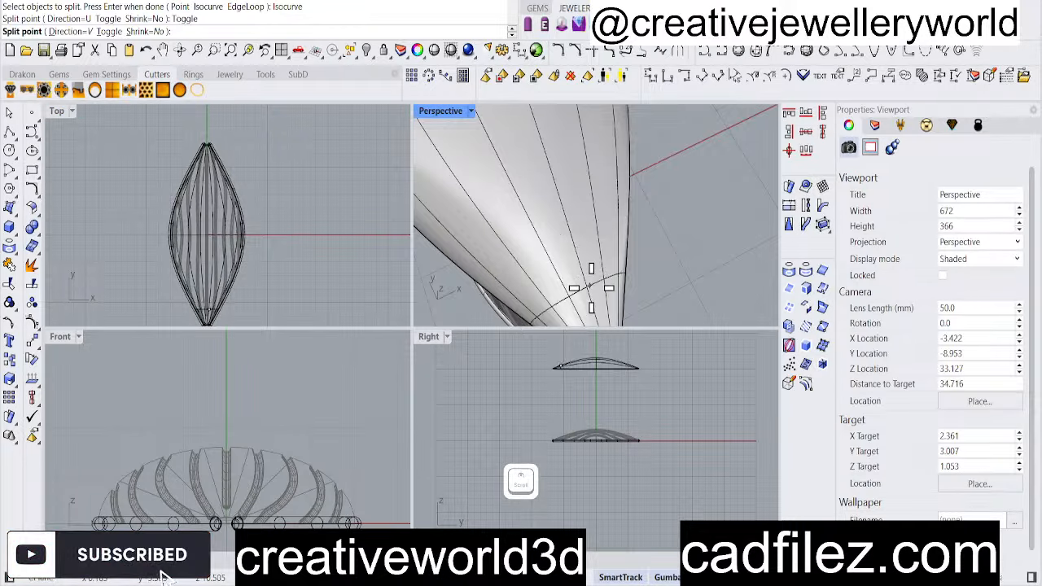
scroll(591, 288, down, 4)
scroll(603, 305, down, 3)
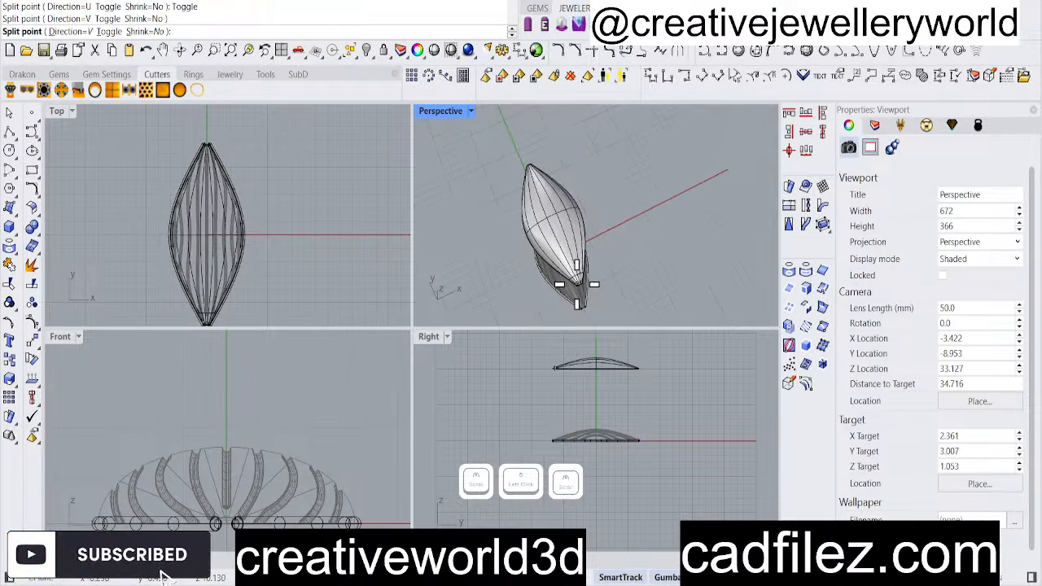
click(577, 284)
Delete the large part of the split surface and move the small tip piece back down 10
click(562, 259)
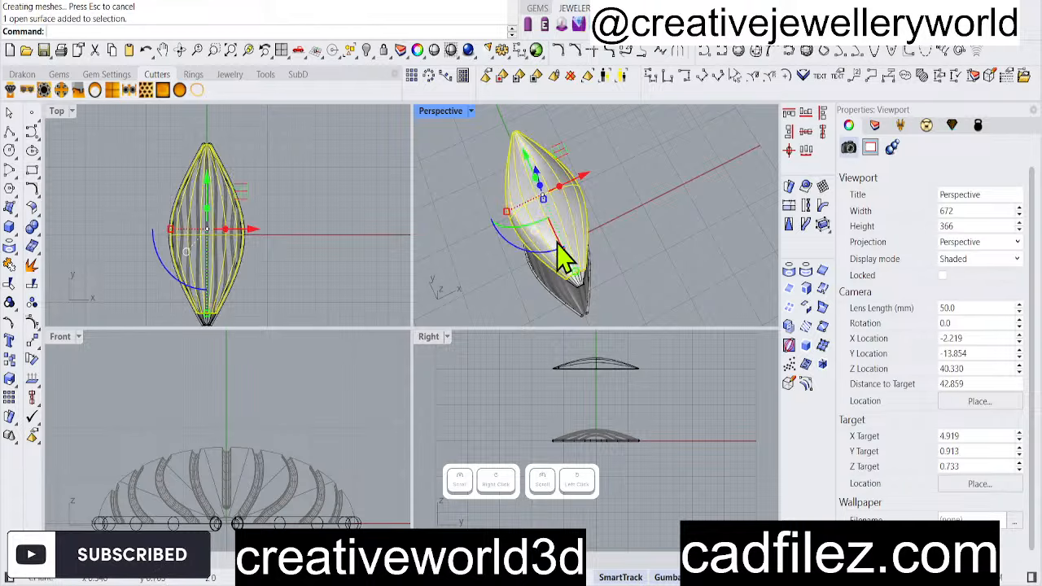
key(Delete)
click(575, 279)
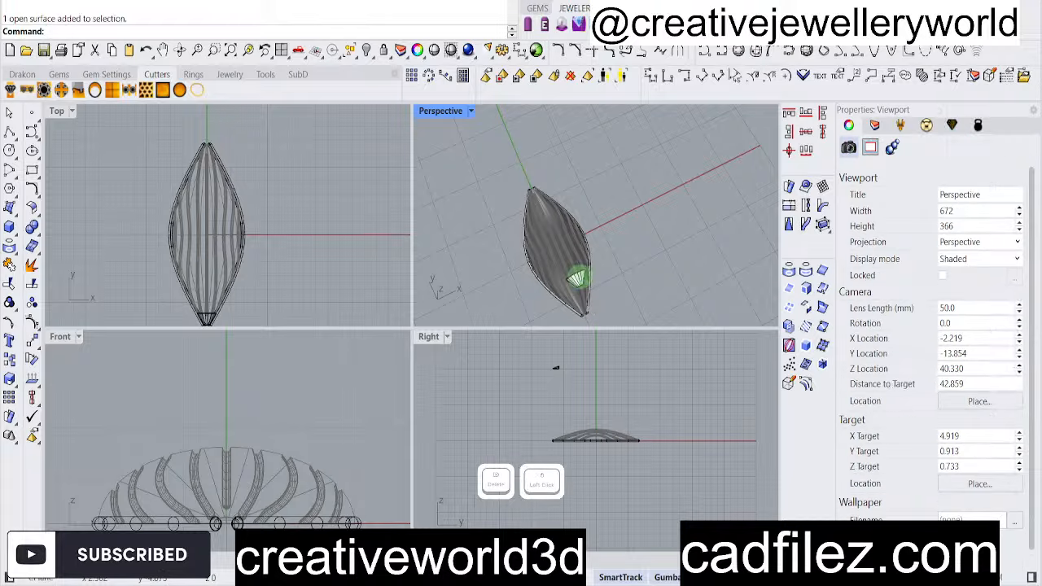
scroll(227, 429, down, 6)
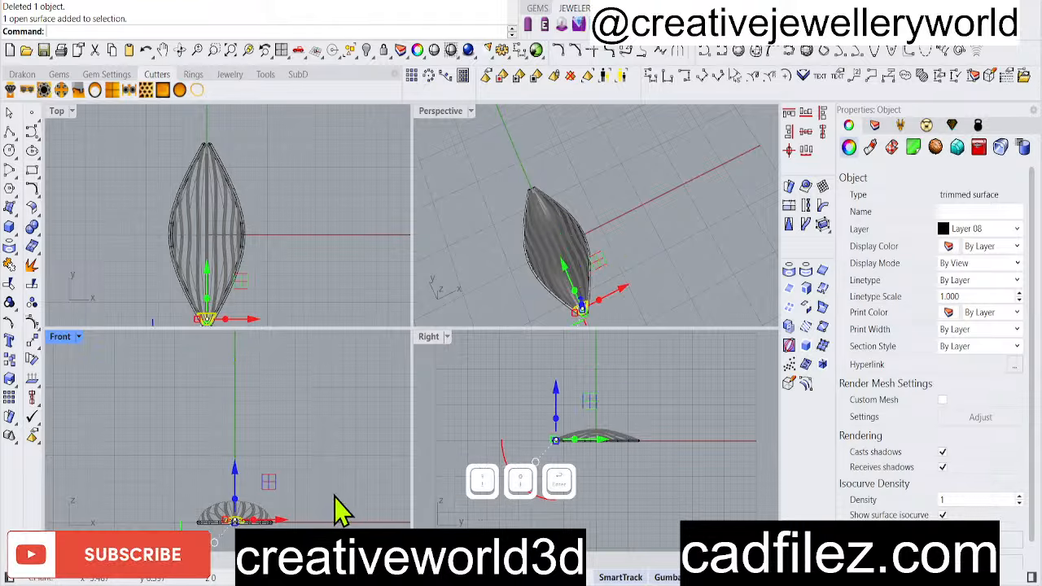
scroll(220, 528, up, 3)
Offset the tip surface outward as a solid with a distance of 0.3 and round corners
text(O)
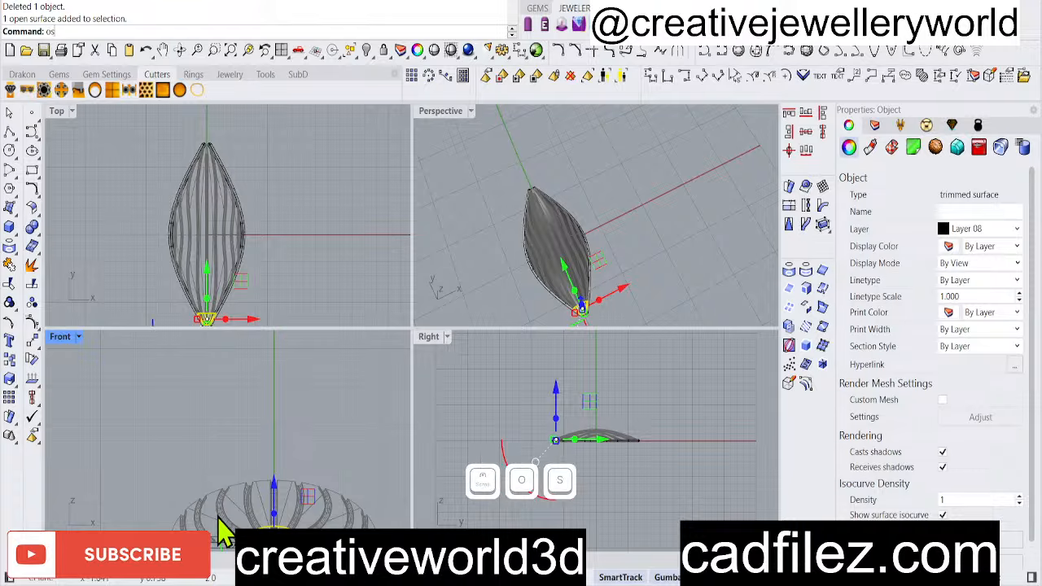
key(Return)
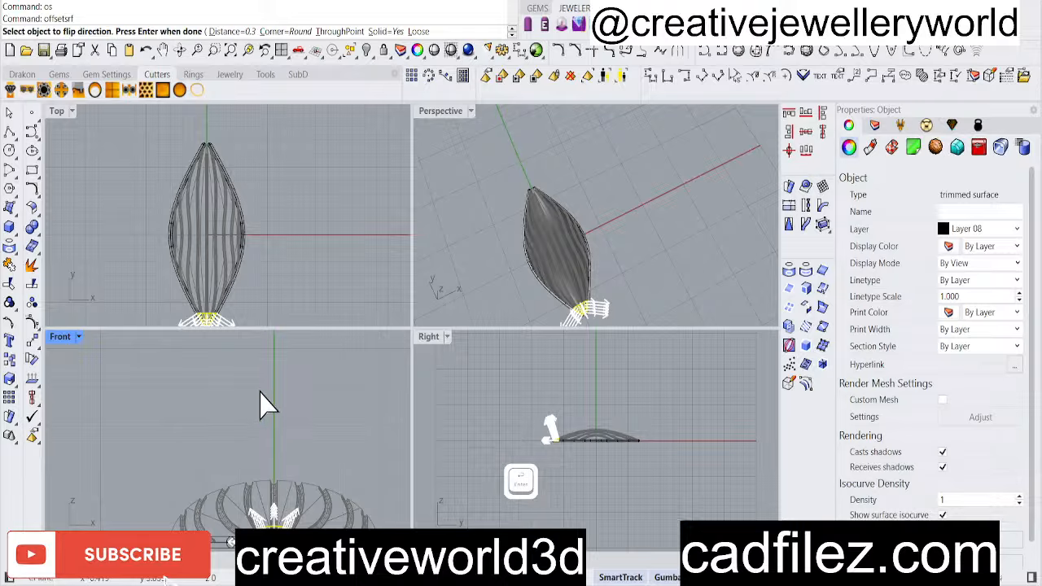
right_click(224, 401)
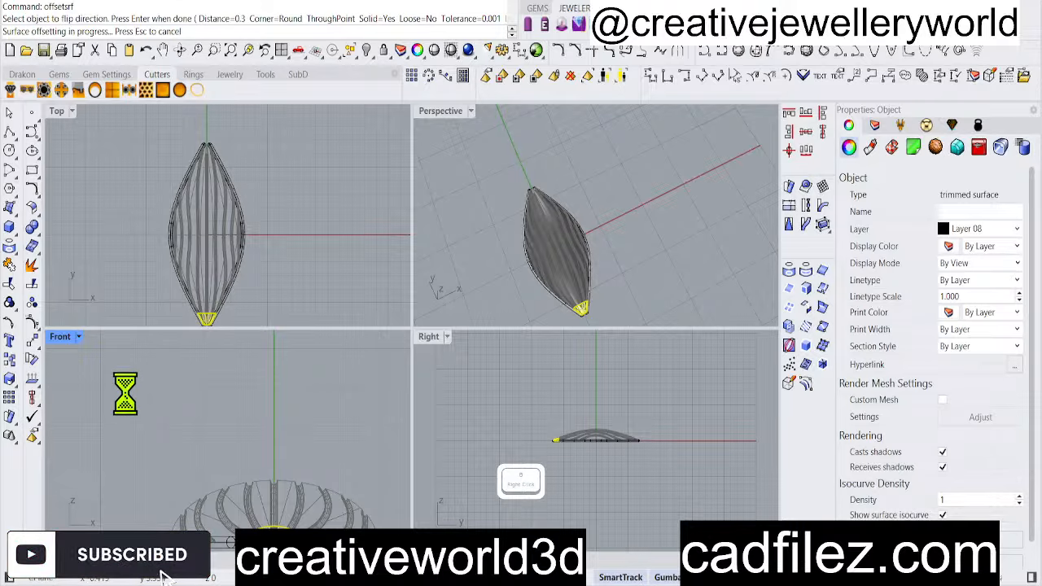
click(316, 374)
Examine how the thickened end cap sits over the petal tip and edge pipes
scroll(612, 301, up, 3)
right_drag(613, 298, 535, 276)
scroll(547, 290, up, 9)
scroll(562, 260, down, 2)
scroll(538, 262, down, 2)
scroll(535, 276, down, 6)
scroll(534, 285, up, 2)
Mirror a copy of the end cap across the horizontal X axis through the origin to the petal's opposite tip
click(529, 273)
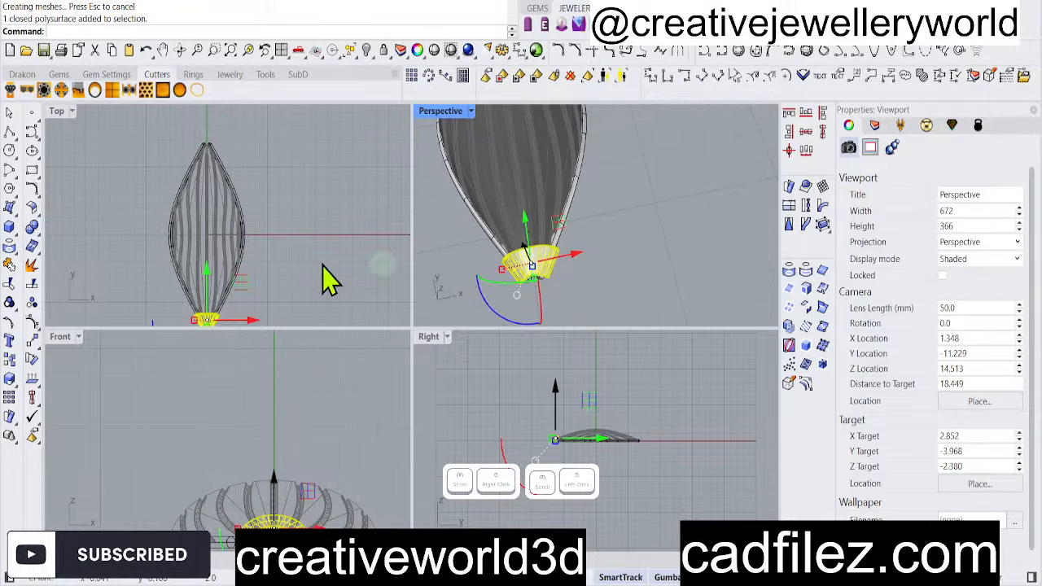
right_click(302, 280)
text(M)
key(Return)
text(0)
key(Return)
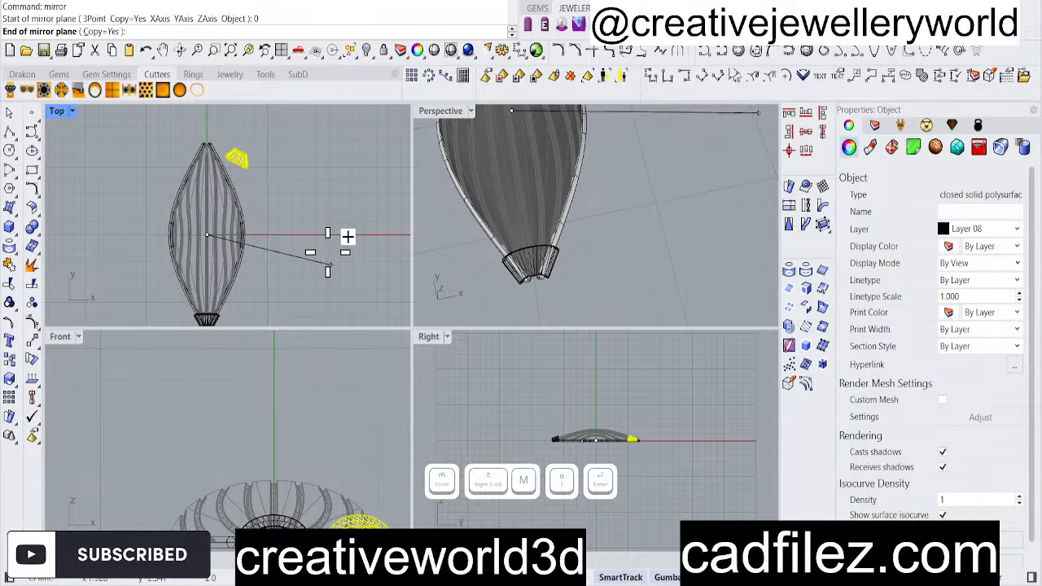
shift+click(328, 245)
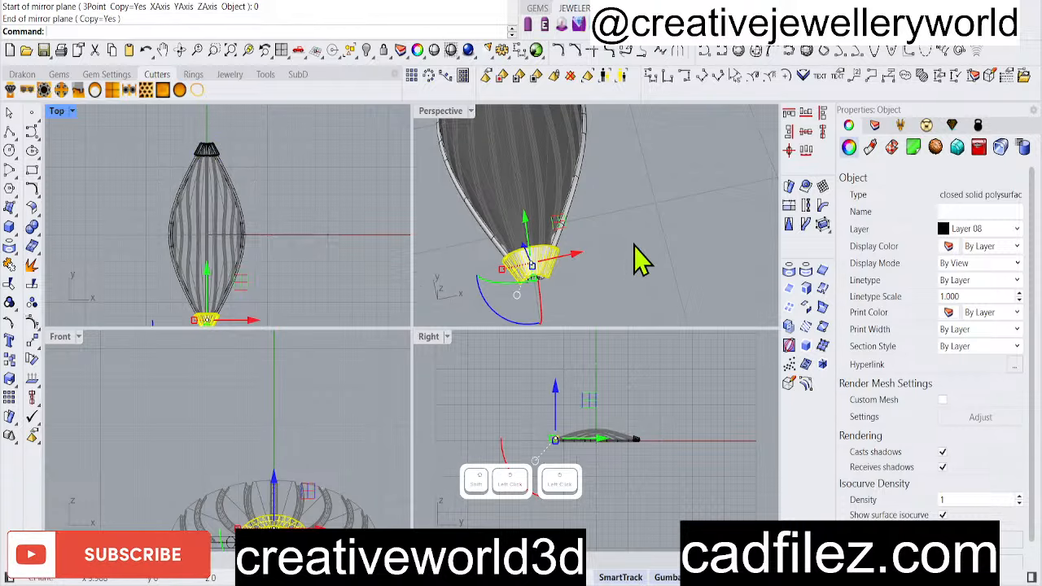
click(639, 246)
scroll(640, 248, down, 5)
right_drag(493, 245, 521, 224)
scroll(594, 231, up, 8)
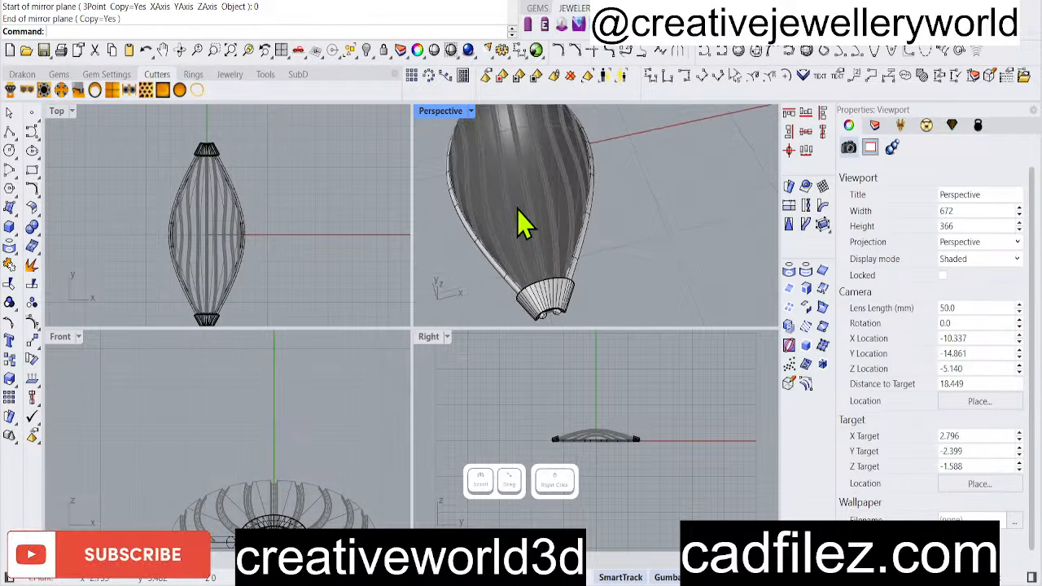
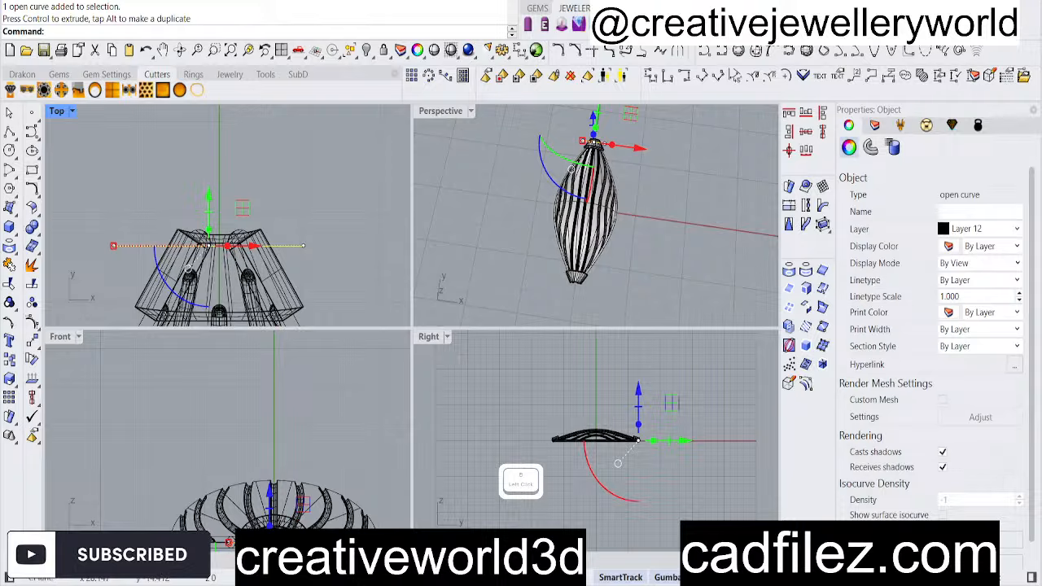
scroll(260, 256, up, 7)
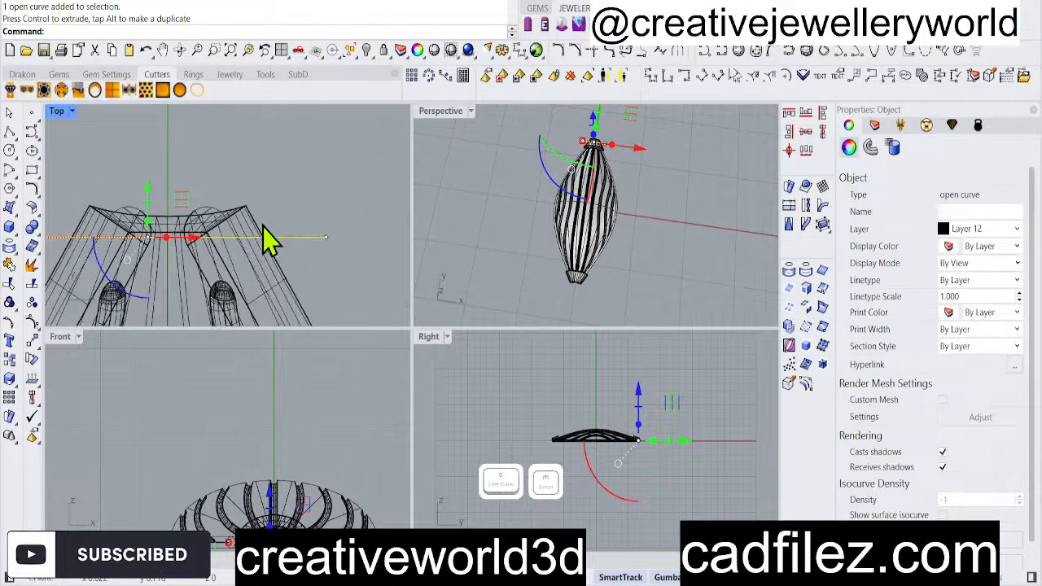
scroll(263, 225, down, 11)
text(Wc)
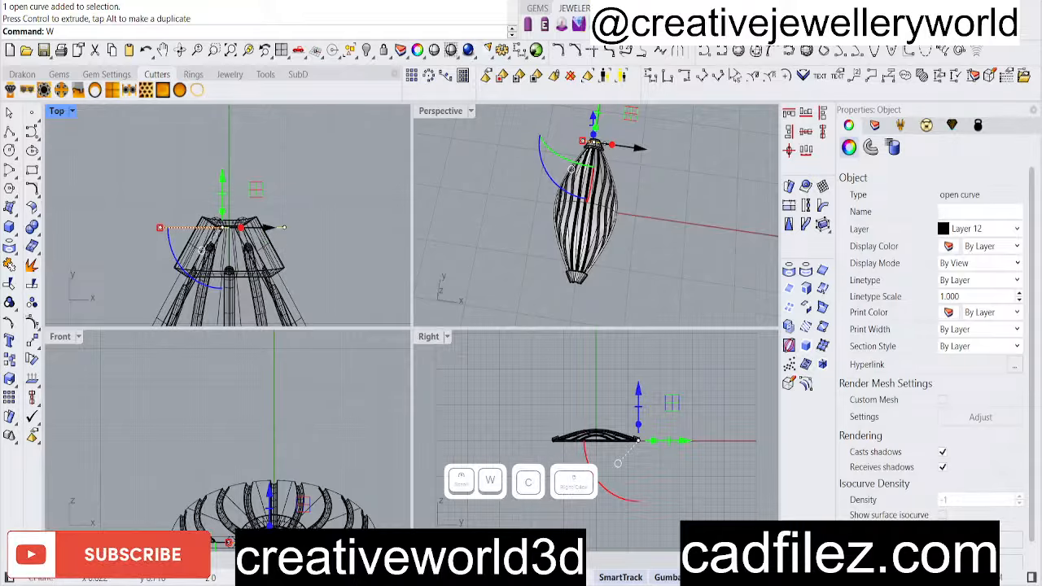
right_click(268, 235)
scroll(260, 236, up, 3)
scroll(257, 224, up, 4)
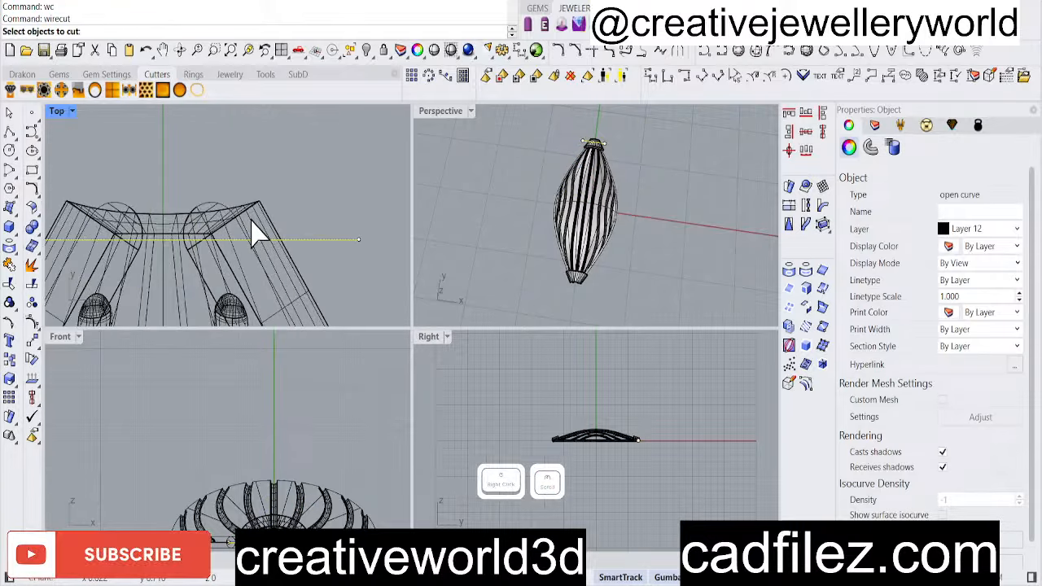
click(251, 218)
click(203, 207)
right_click(201, 207)
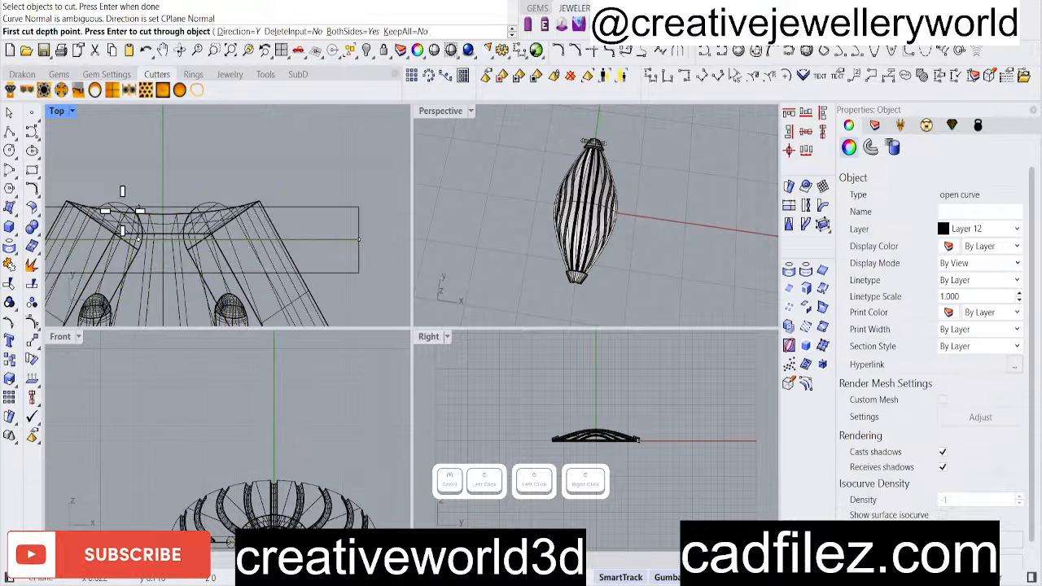
key(Escape)
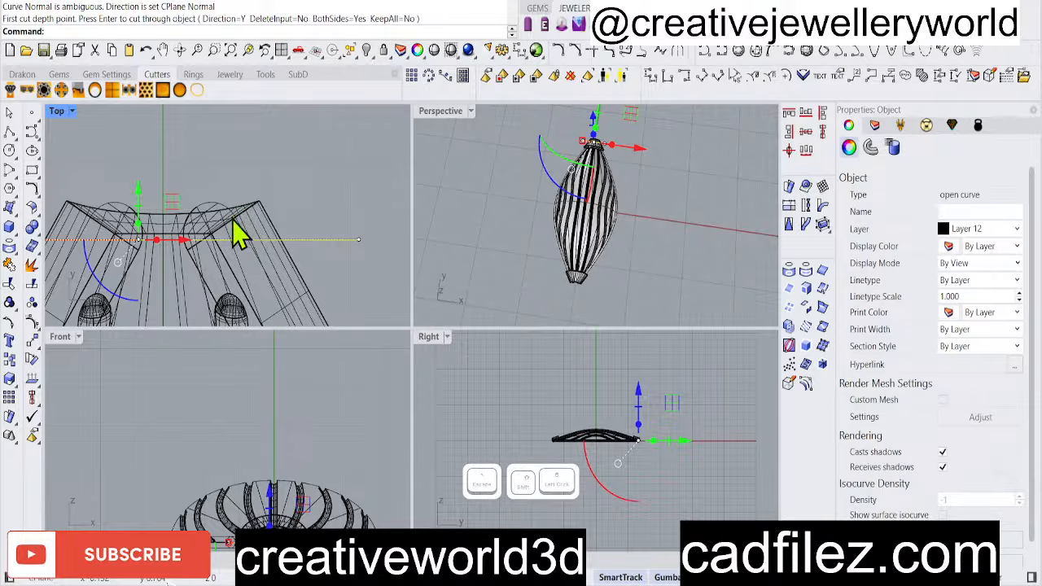
shift+click(215, 218)
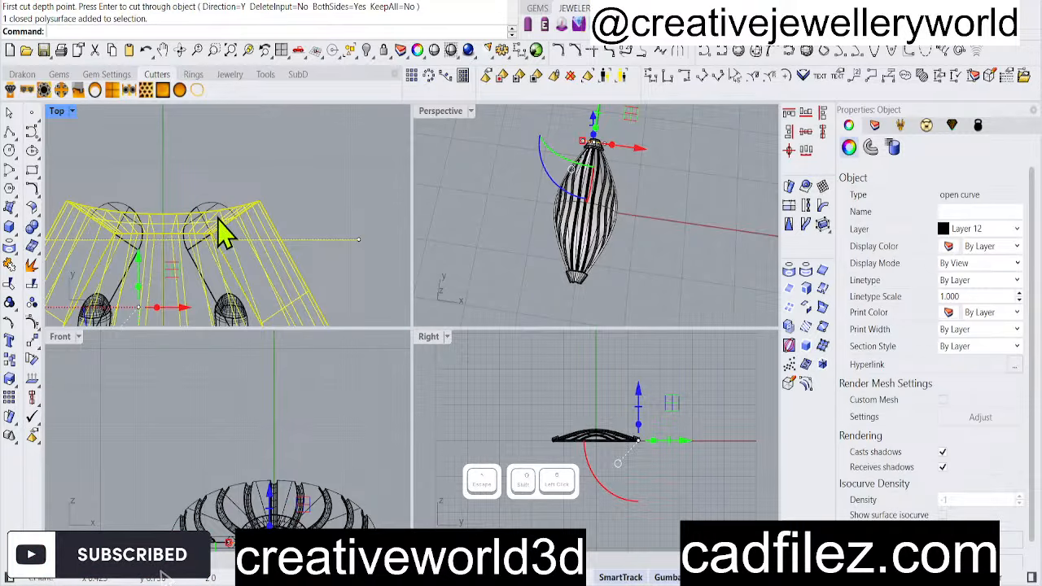
right_click(298, 218)
key(Escape)
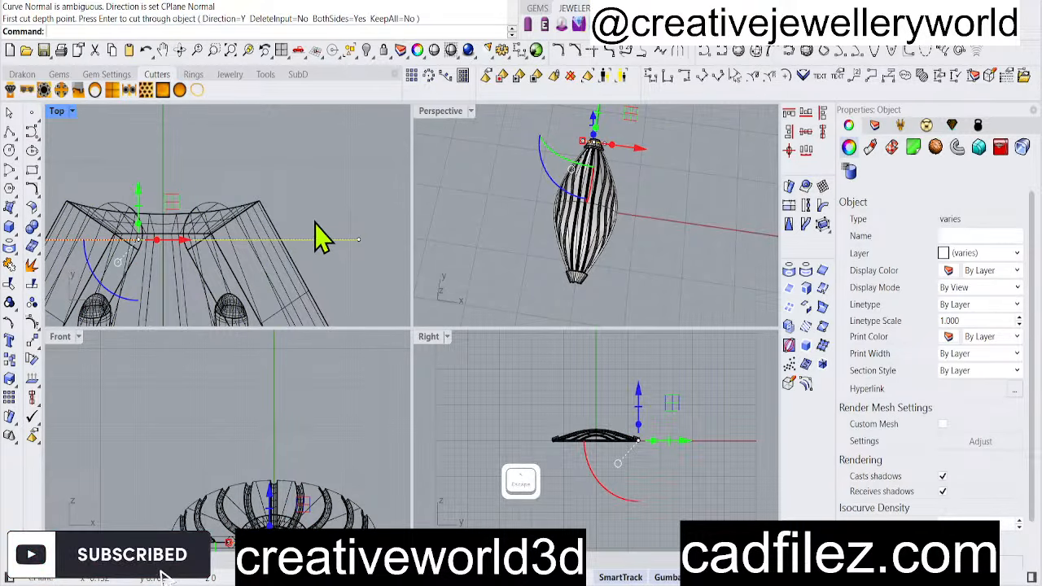
Wire cut the end cap and both edge pipes along the horizontal line in direction Z, removing the parts beyond the tip
right_click(225, 231)
click(206, 217)
click(206, 215)
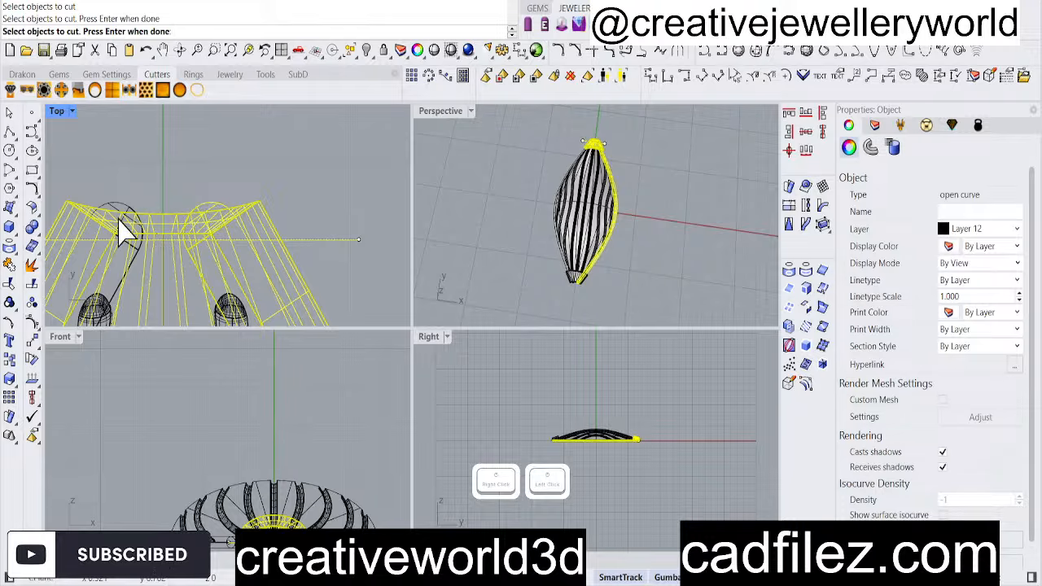
click(110, 203)
right_click(110, 204)
scroll(277, 452, down, 1)
scroll(276, 453, down, 2)
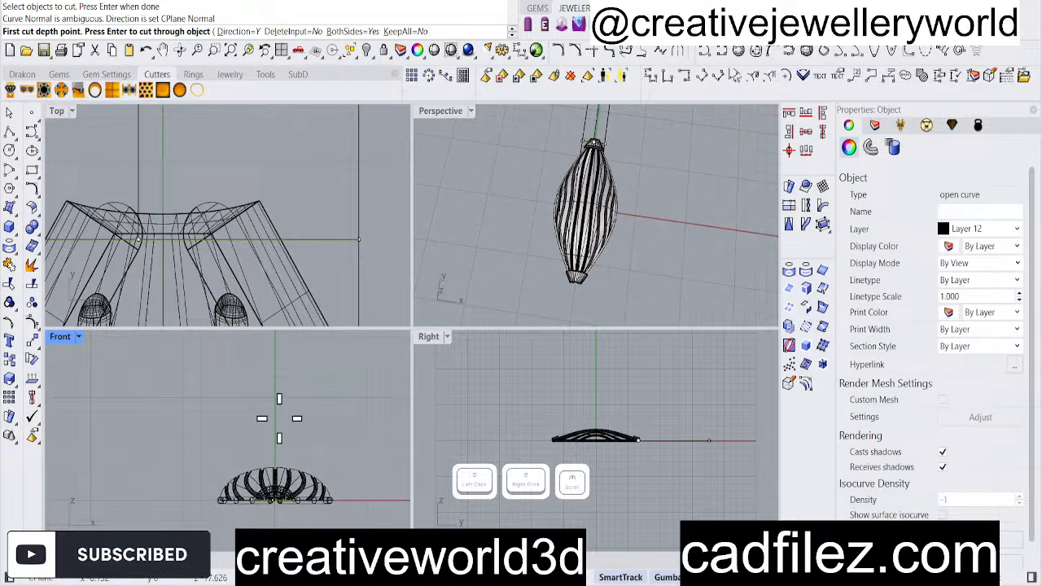
scroll(217, 190, down, 2)
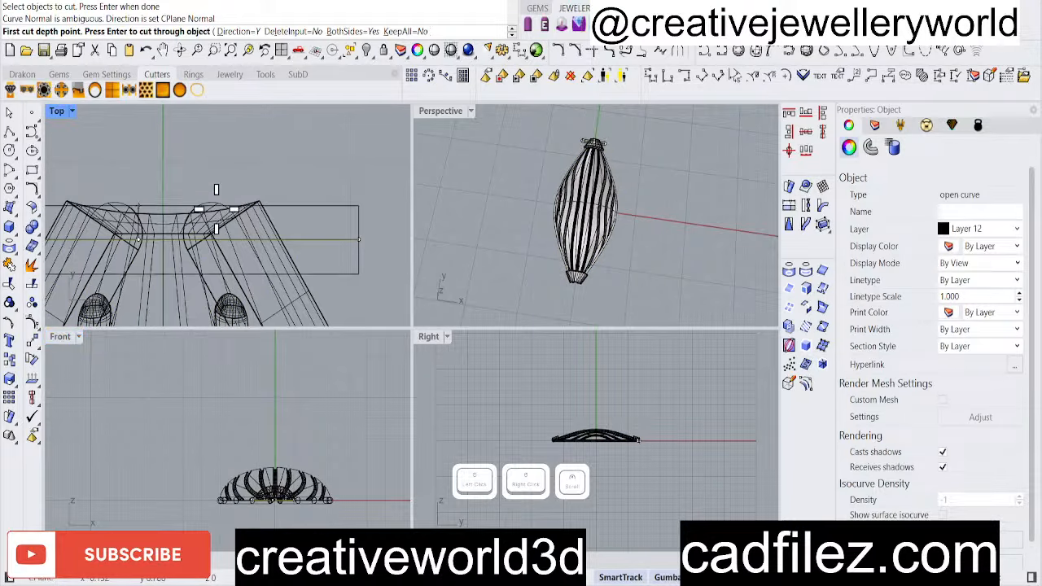
click(233, 31)
click(72, 31)
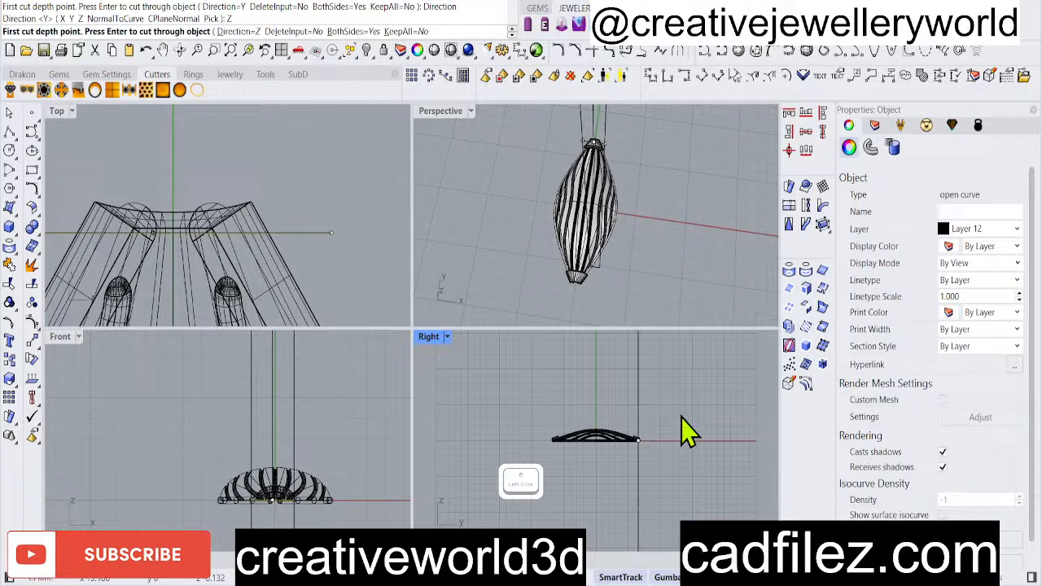
click(640, 362)
scroll(239, 155, down, 2)
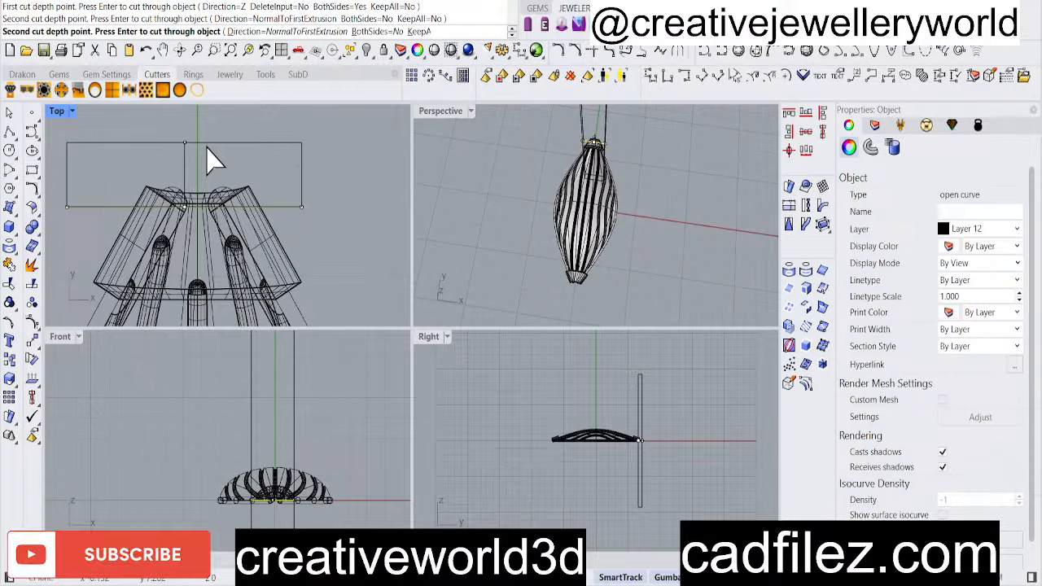
click(215, 149)
right_click(167, 175)
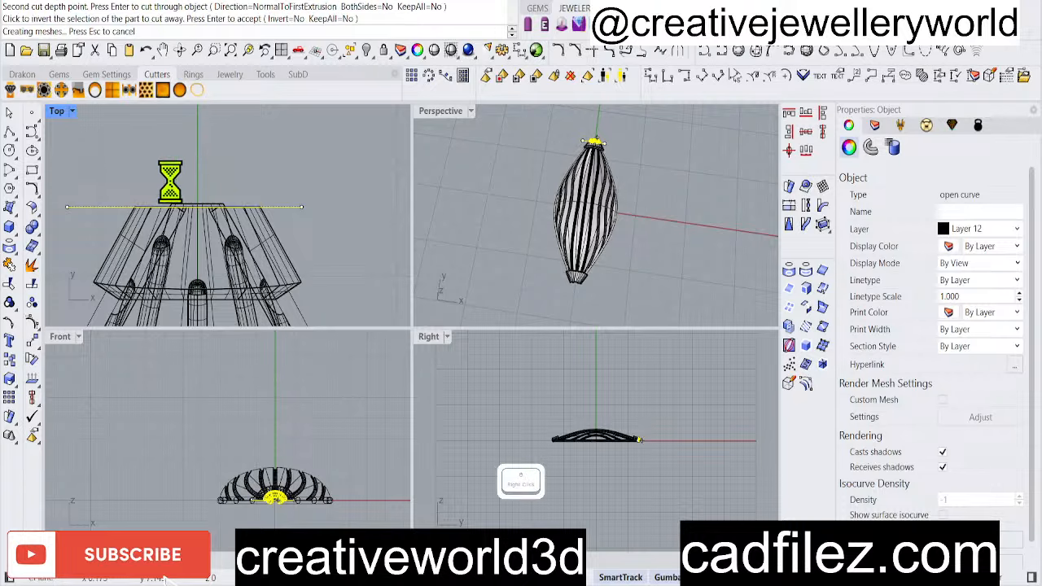
Wire cut the petal body along the same line in direction Z, removing the strip that protrudes past the trimmed cap
scroll(166, 177, up, 1)
scroll(166, 176, up, 4)
right_drag(223, 219, 200, 196)
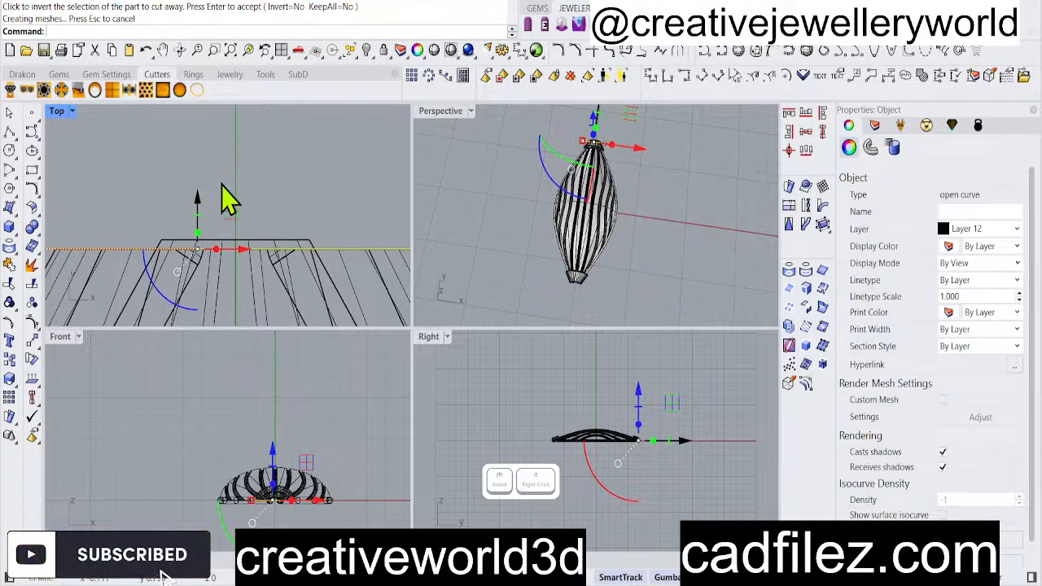
scroll(221, 184, down, 1)
right_click(290, 209)
scroll(290, 211, up, 1)
click(285, 231)
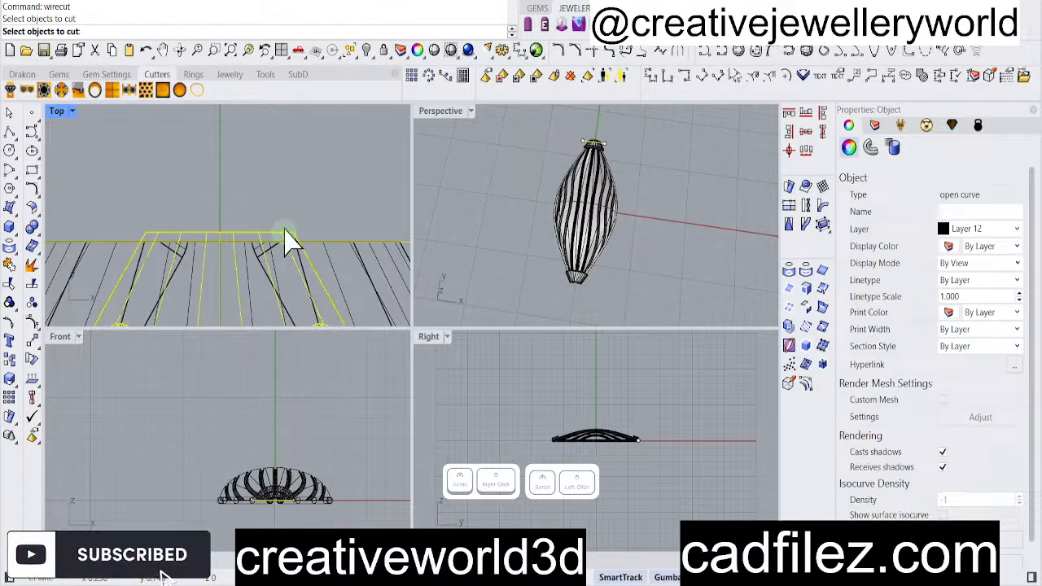
right_click(285, 231)
click(634, 409)
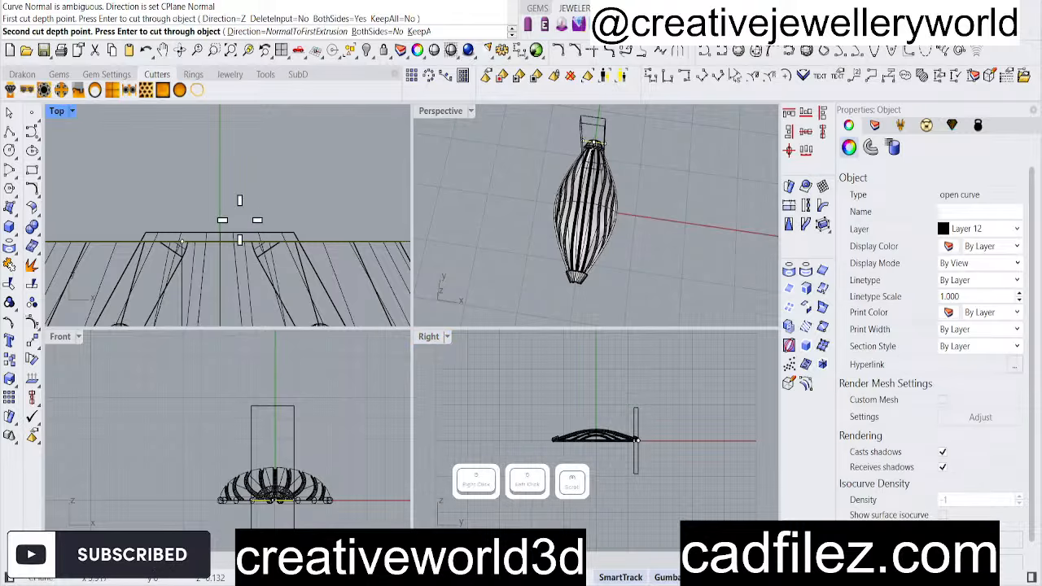
scroll(228, 215, down, 1)
click(209, 204)
right_click(206, 215)
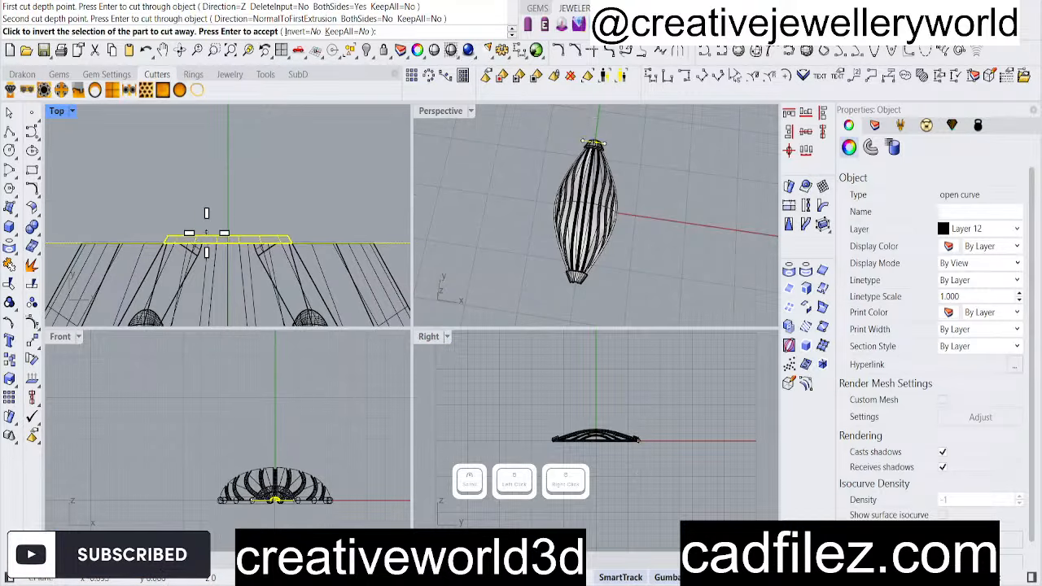
right_click(286, 198)
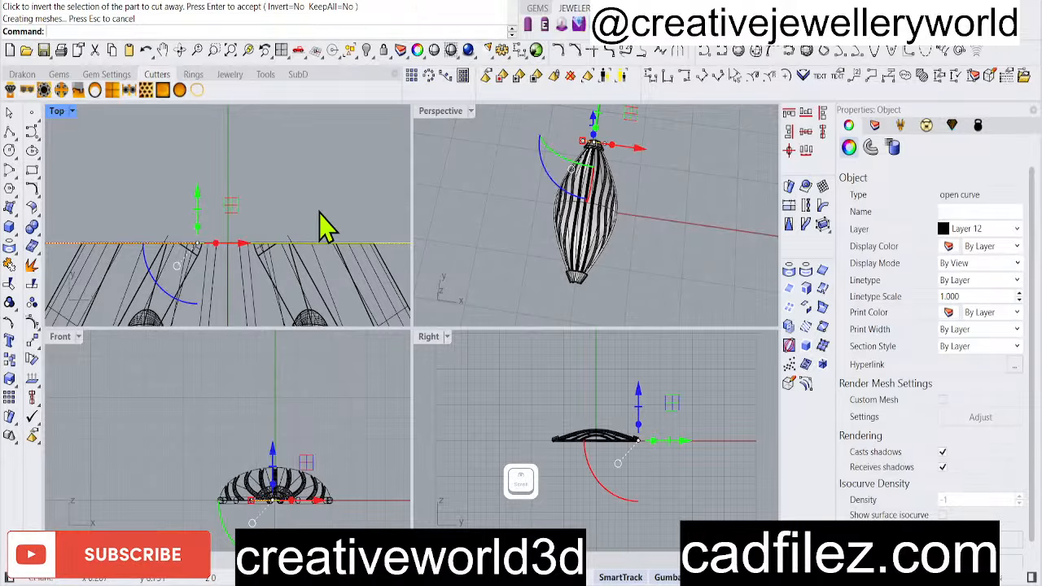
Show the perspective view shaded and enlarged, and examine the trimmed tip of the petal
click(344, 217)
click(589, 151)
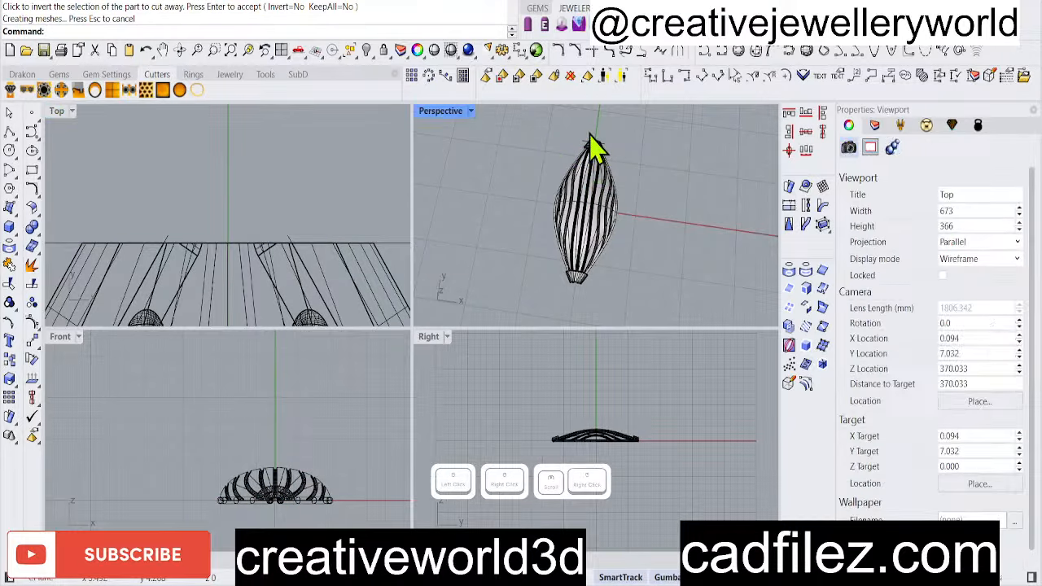
key(ctrl+alt+s)
double_click(437, 112)
right_drag(379, 260, 501, 414)
scroll(400, 367, up, 8)
scroll(500, 412, down, 8)
scroll(279, 348, up, 8)
scroll(400, 373, down, 4)
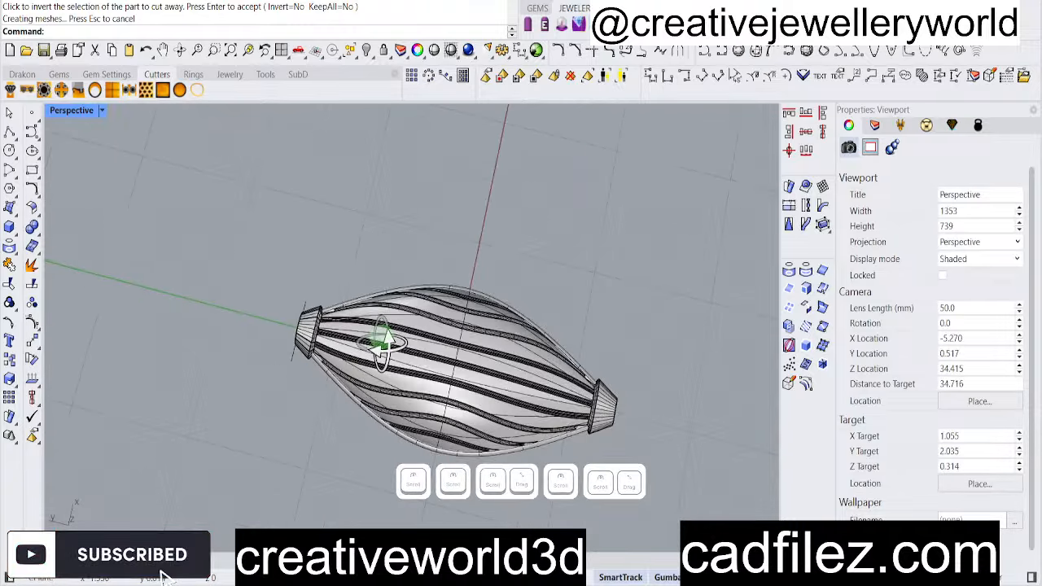
Examine how the rounded edge pipe ends sit inside the end cap at the petal's uncut tip
right_drag(379, 345, 437, 330)
scroll(186, 428, up, 6)
scroll(309, 394, down, 3)
right_drag(309, 395, 320, 302)
scroll(420, 384, down, 3)
scroll(493, 399, up, 4)
right_drag(490, 384, 391, 351)
scroll(421, 388, down, 5)
scroll(412, 309, up, 6)
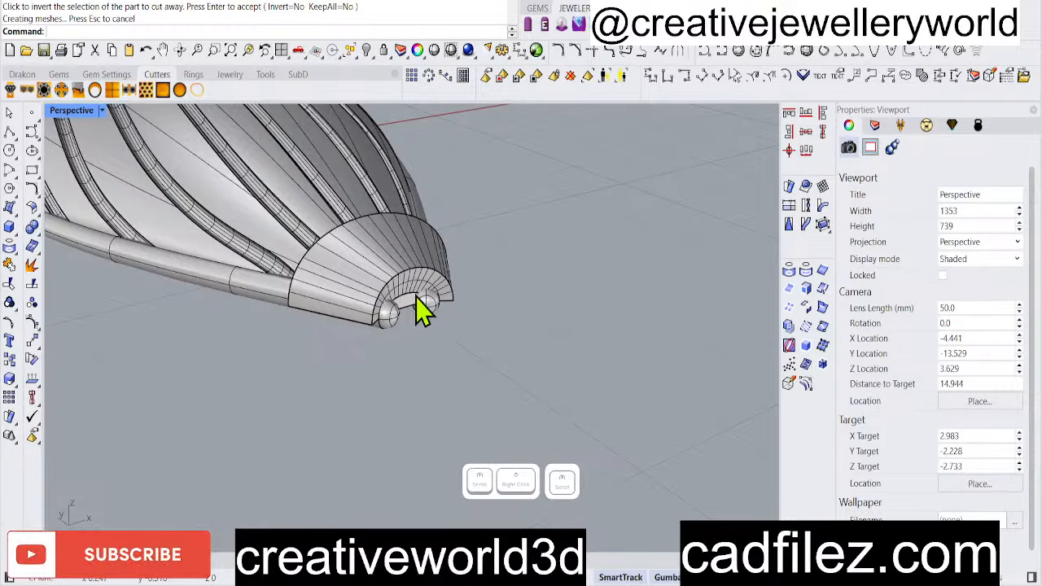
right_drag(426, 310, 465, 337)
scroll(565, 314, down, 4)
right_drag(565, 314, 480, 422)
scroll(480, 422, up, 3)
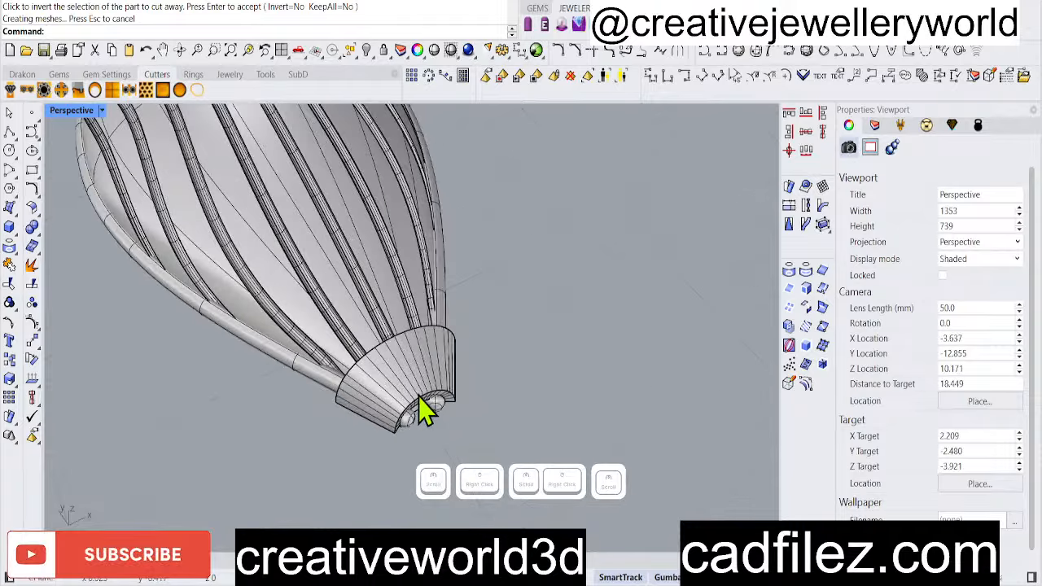
scroll(440, 411, up, 3)
scroll(480, 417, down, 3)
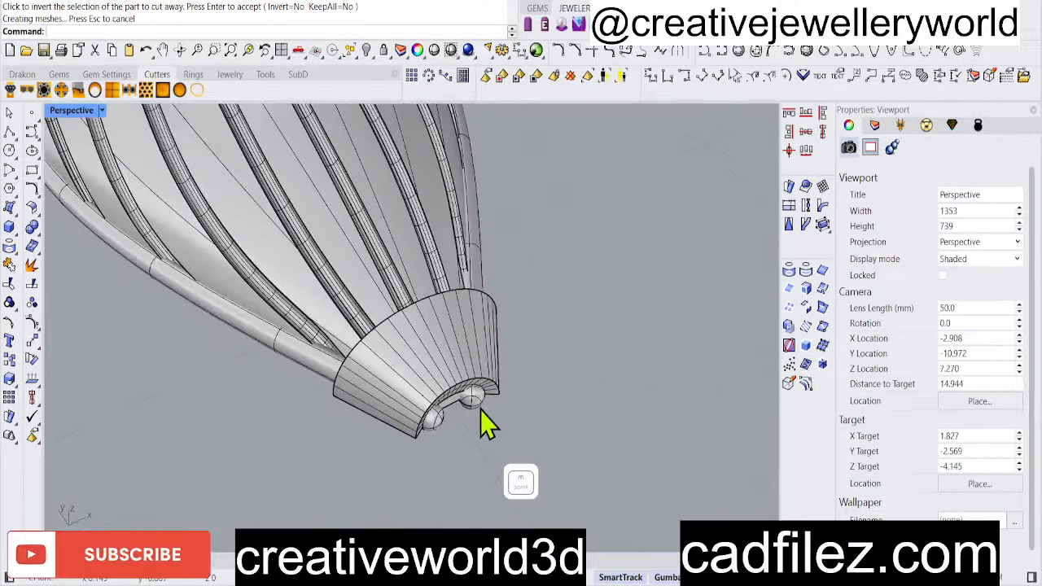
scroll(468, 423, up, 3)
scroll(474, 427, down, 4)
Compare both capped tips from several angles and return to the four-viewport layout
scroll(477, 427, down, 3)
right_drag(476, 428, 421, 317)
scroll(416, 312, up, 2)
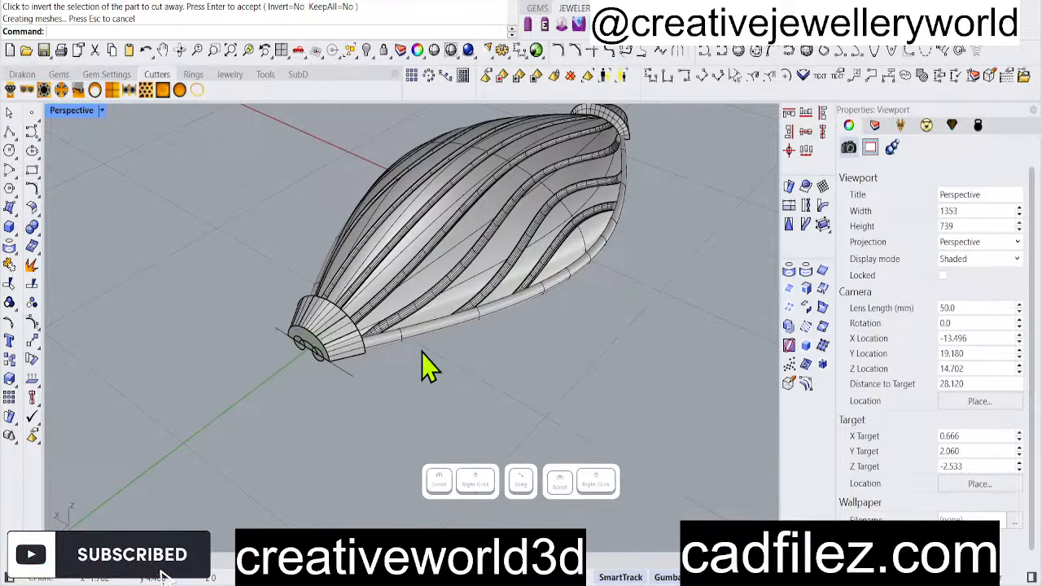
scroll(488, 345, down, 6)
right_drag(525, 342, 487, 346)
right_drag(497, 311, 488, 348)
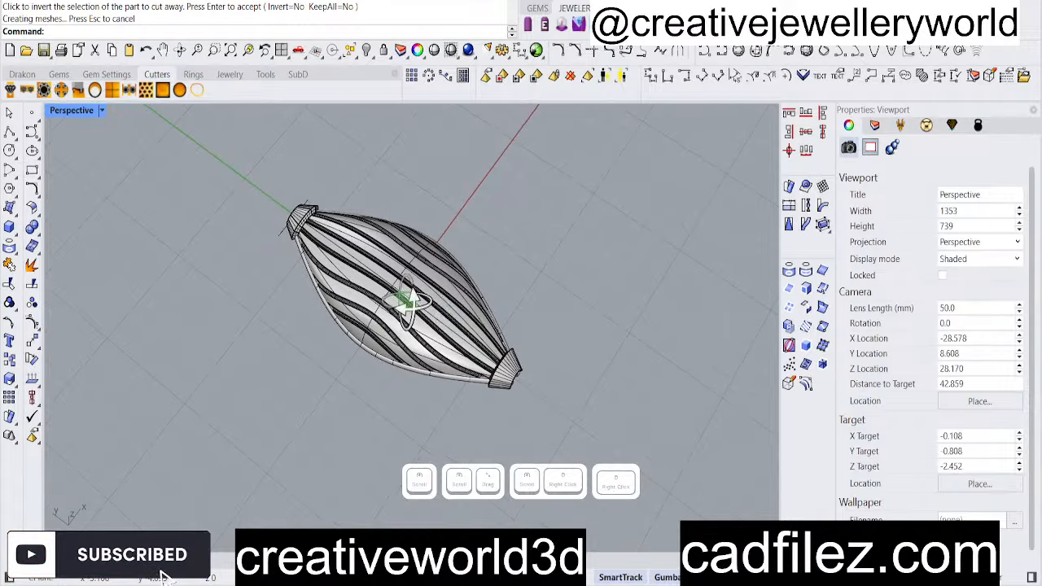
right_drag(402, 295, 386, 321)
scroll(321, 200, up, 6)
scroll(320, 223, down, 6)
right_drag(354, 363, 516, 353)
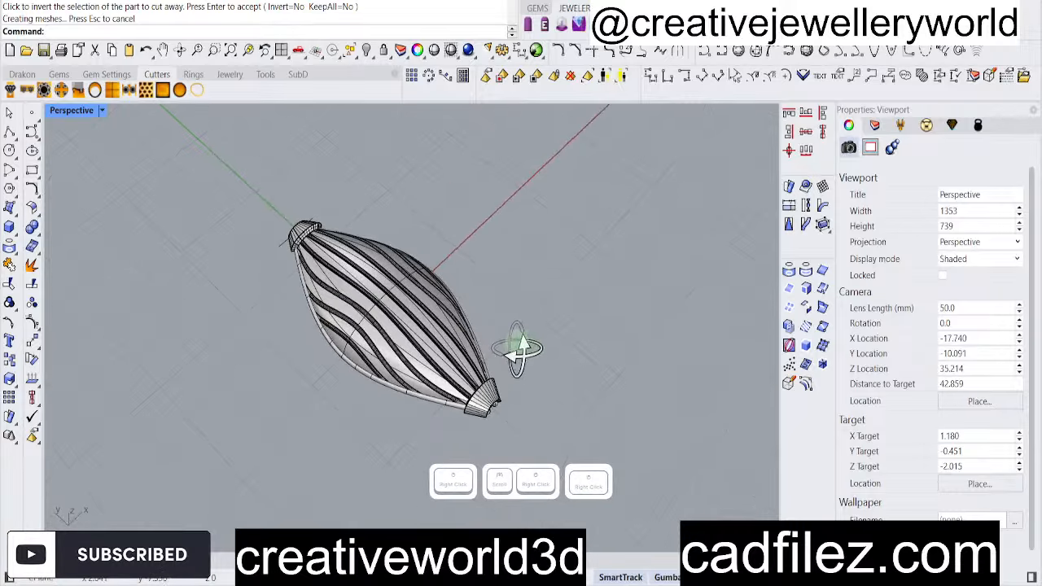
double_click(65, 115)
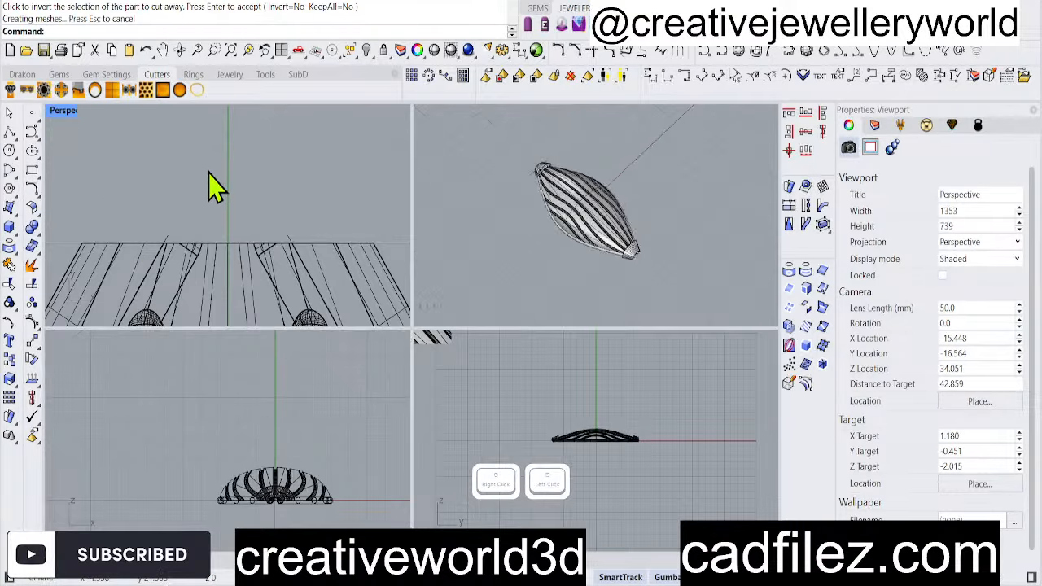
Mirror a copy of the horizontal cutting line across the X axis through the origin to the petal's opposite tip
scroll(209, 173, down, 10)
click(255, 187)
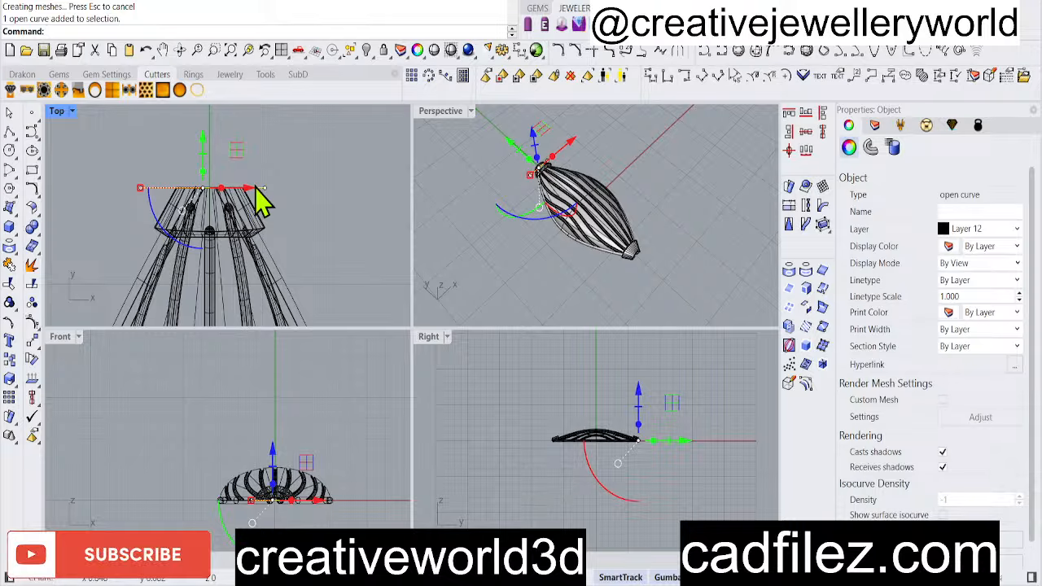
text(m)
right_click(271, 172)
text(0)
key(Return)
scroll(277, 174, down, 3)
scroll(251, 174, down, 3)
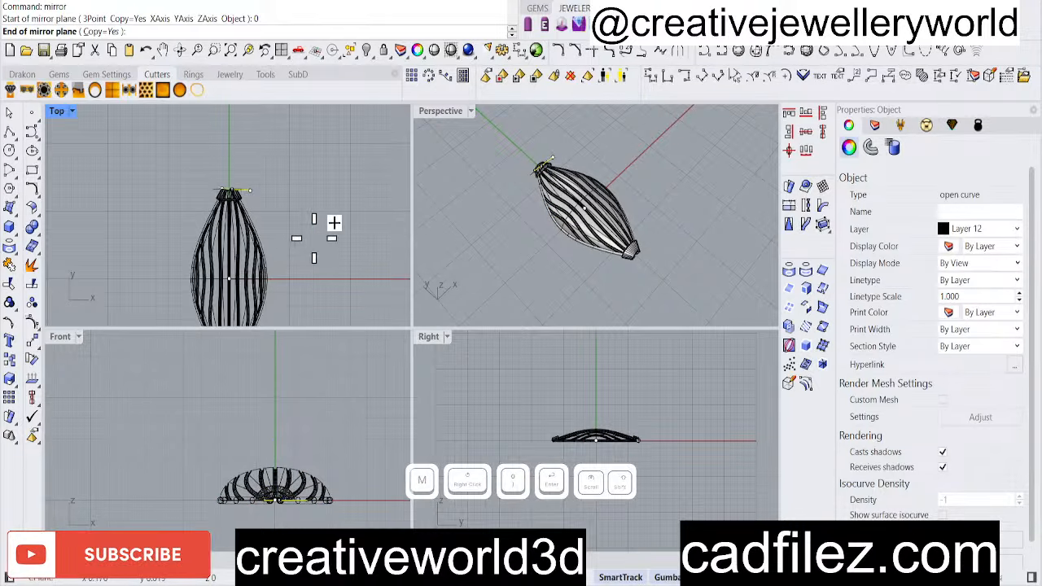
shift+click(339, 242)
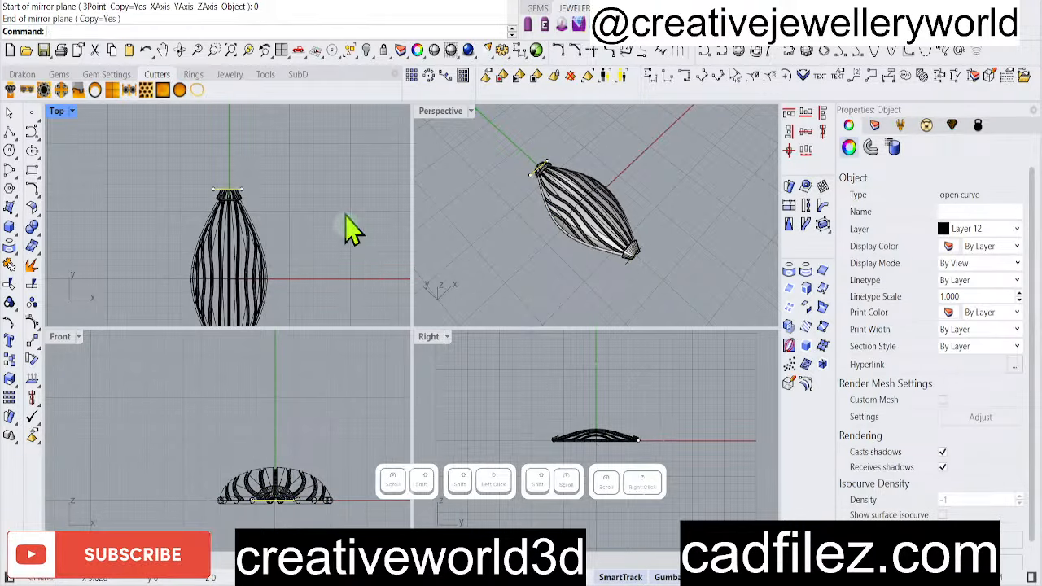
Start a wire cut with the mirrored line at the petal's lower tip and choose all the petal's solid parts as objects to cut
scroll(342, 224, down, 2)
right_drag(337, 269, 316, 236)
right_drag(316, 293, 311, 236)
scroll(229, 259, up, 2)
scroll(248, 264, up, 5)
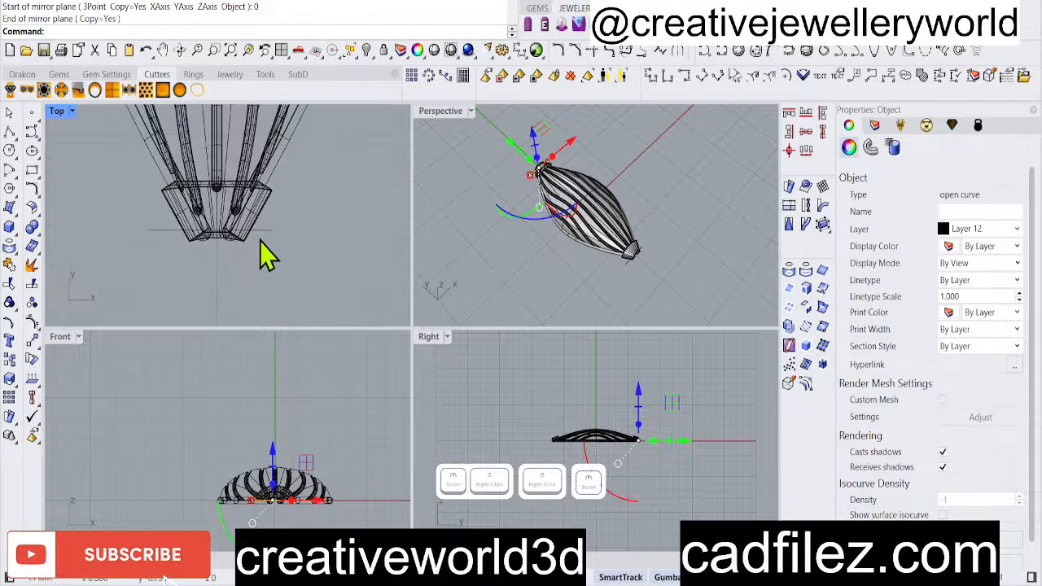
click(268, 254)
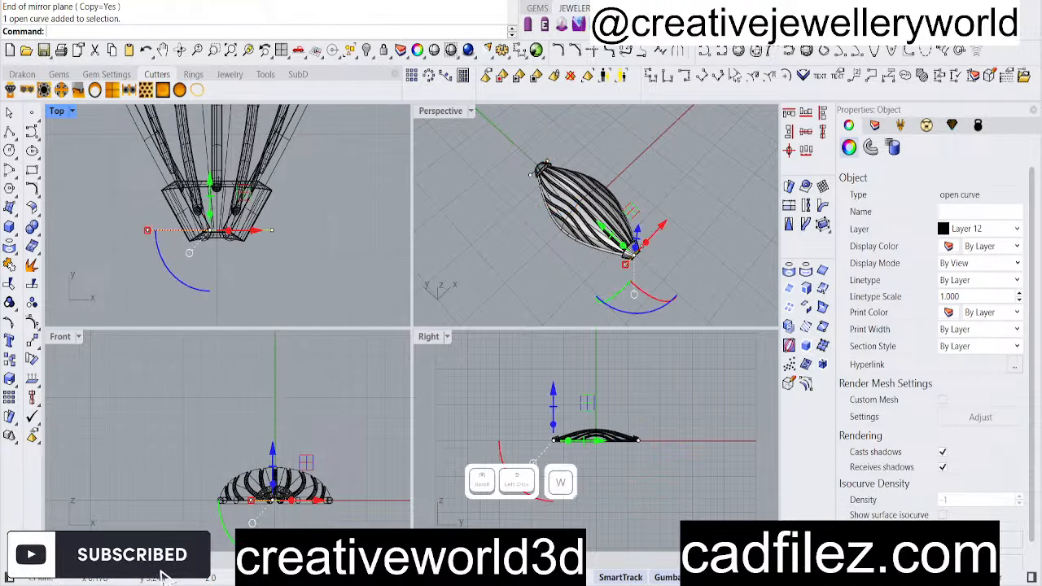
text(wc)
right_click(265, 425)
scroll(281, 517, up, 5)
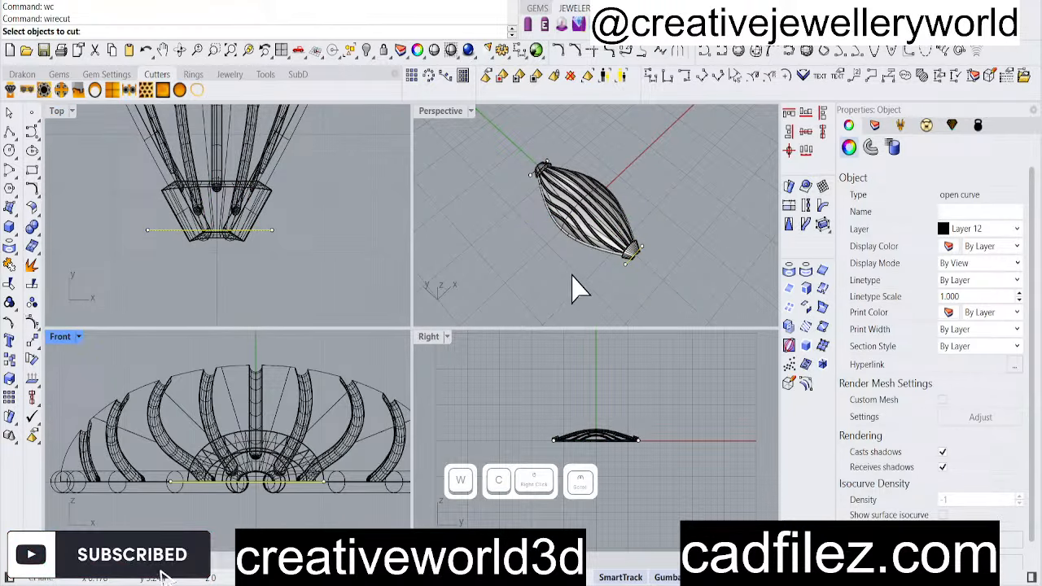
scroll(658, 239, up, 6)
click(713, 192)
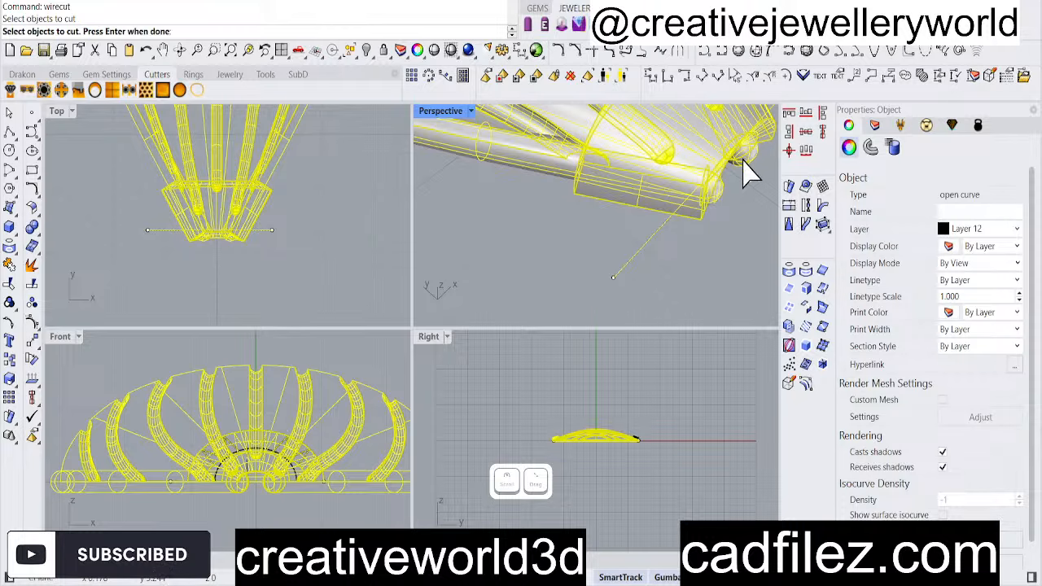
right_click(307, 434)
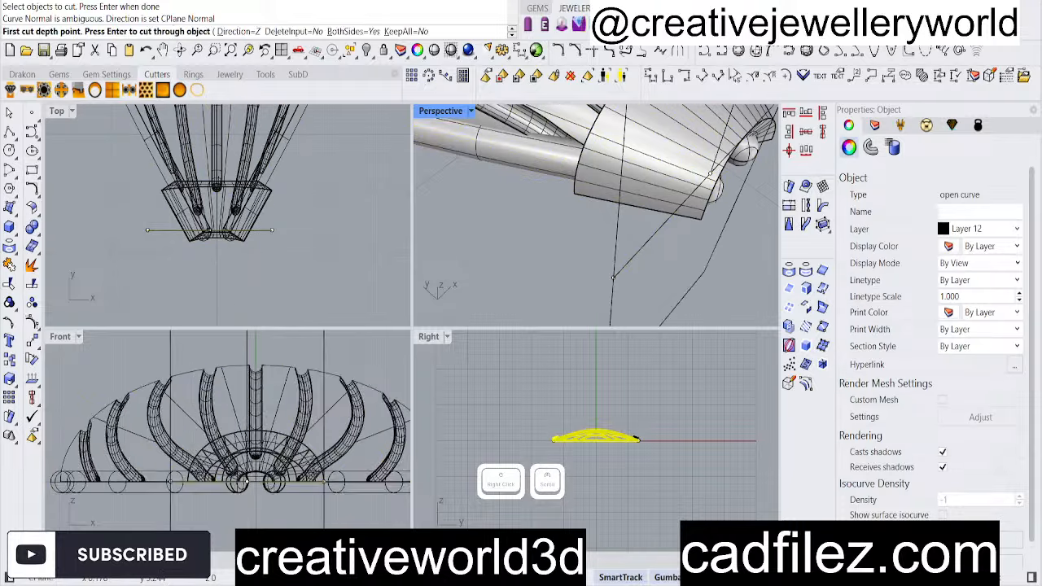
Set the cut depth on both sides of the line, extend the cut outward past the tip, and remove the protruding end pieces
scroll(269, 427, down, 2)
click(243, 503)
click(219, 256)
right_click(220, 256)
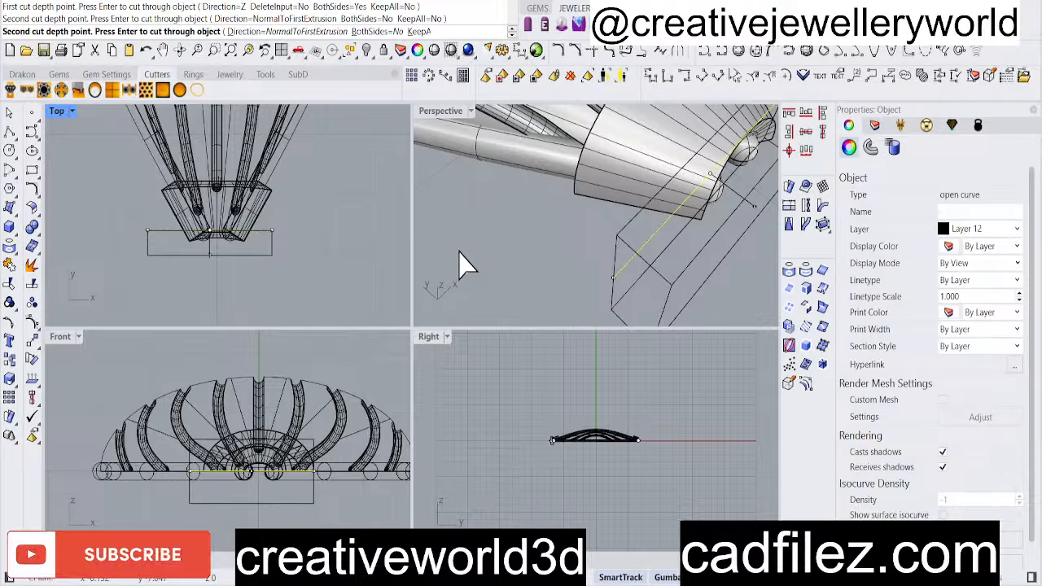
key(Return)
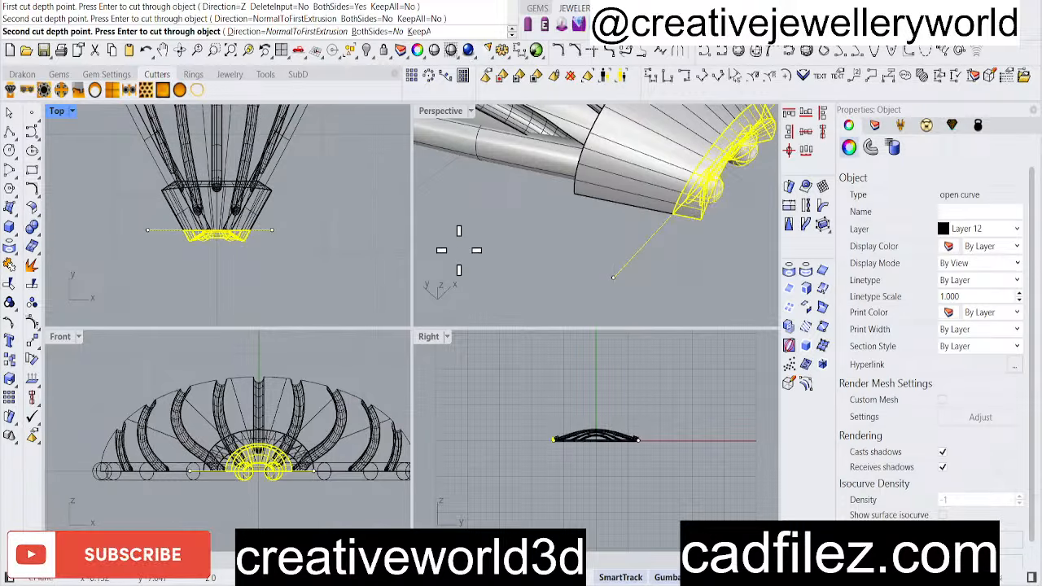
key(Return)
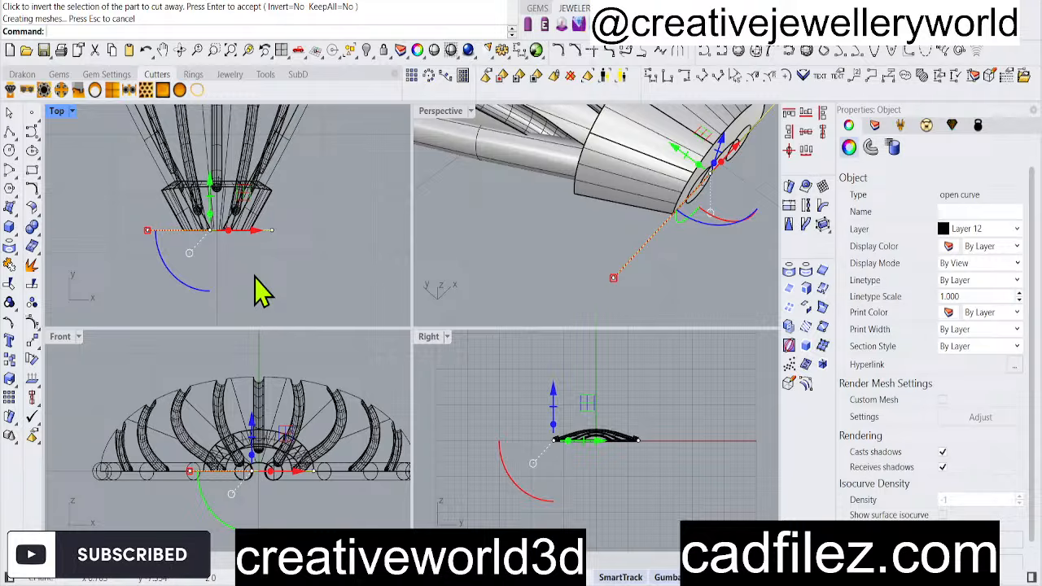
Delete both horizontal cutting lines at the petal's two tips
key(Escape)
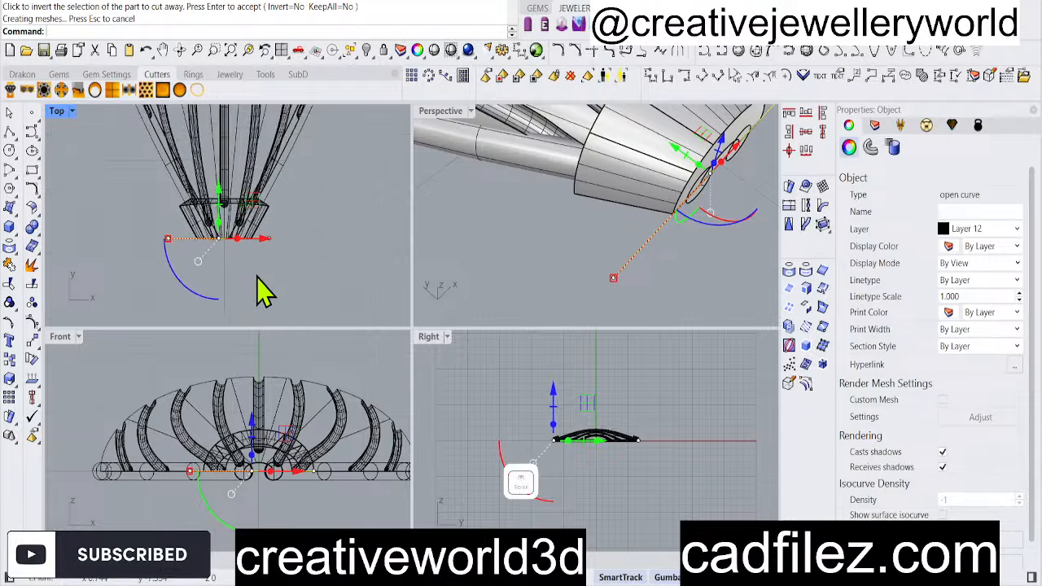
key(Delete)
scroll(233, 217, down, 3)
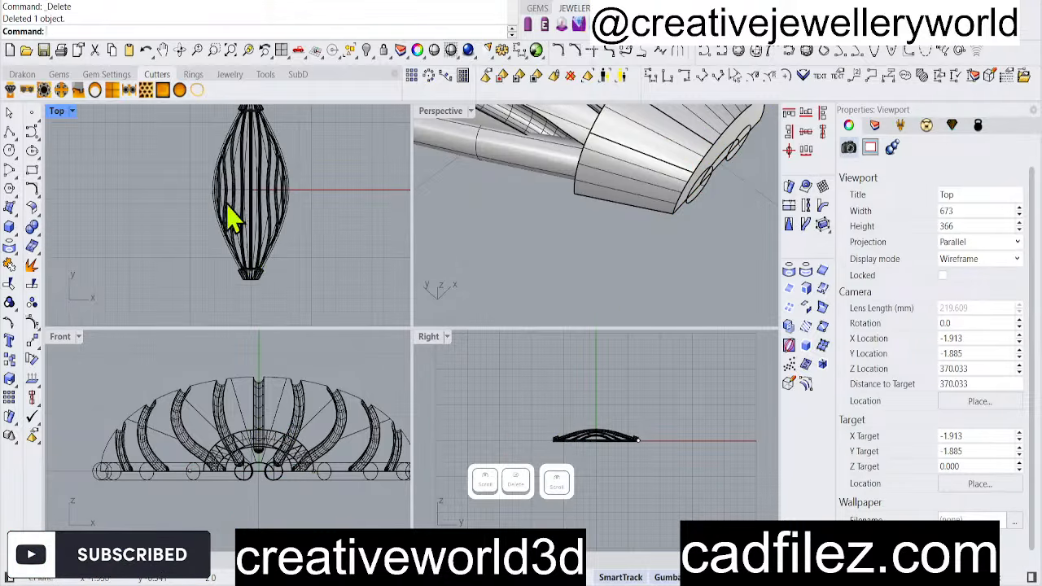
right_drag(233, 216, 272, 225)
scroll(237, 183, up, 5)
scroll(223, 175, up, 2)
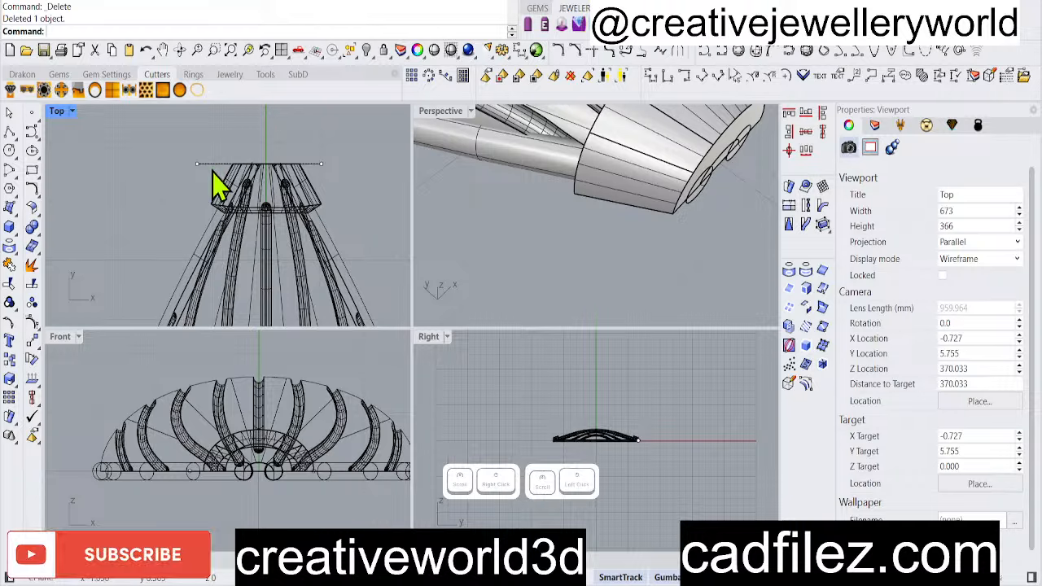
click(214, 175)
key(Delete)
Save the file and enlarge the perspective view to fill the modelling area
scroll(244, 195, down, 3)
right_drag(562, 261, 634, 259)
key(ctrl+s)
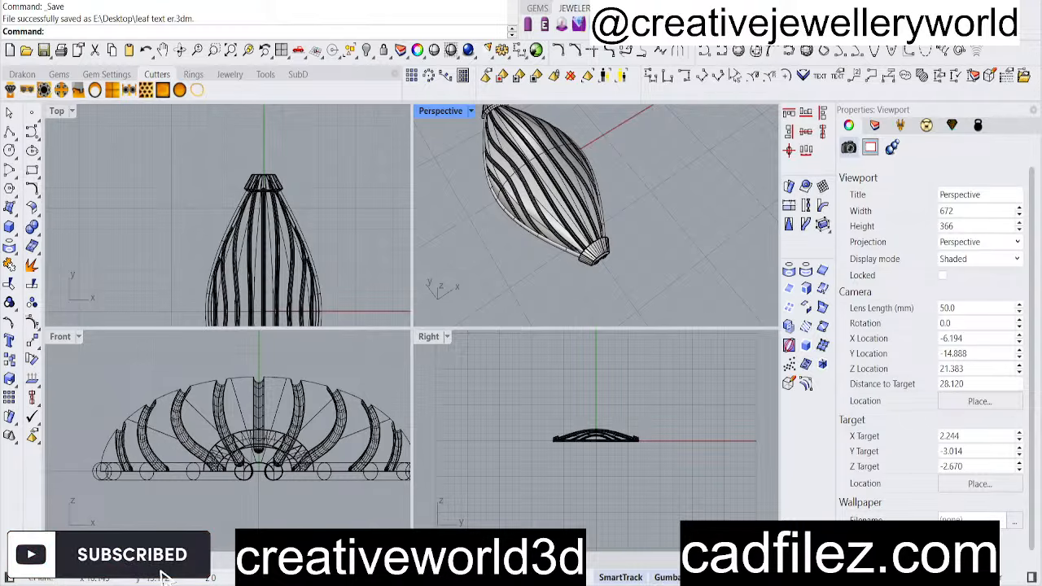
double_click(436, 113)
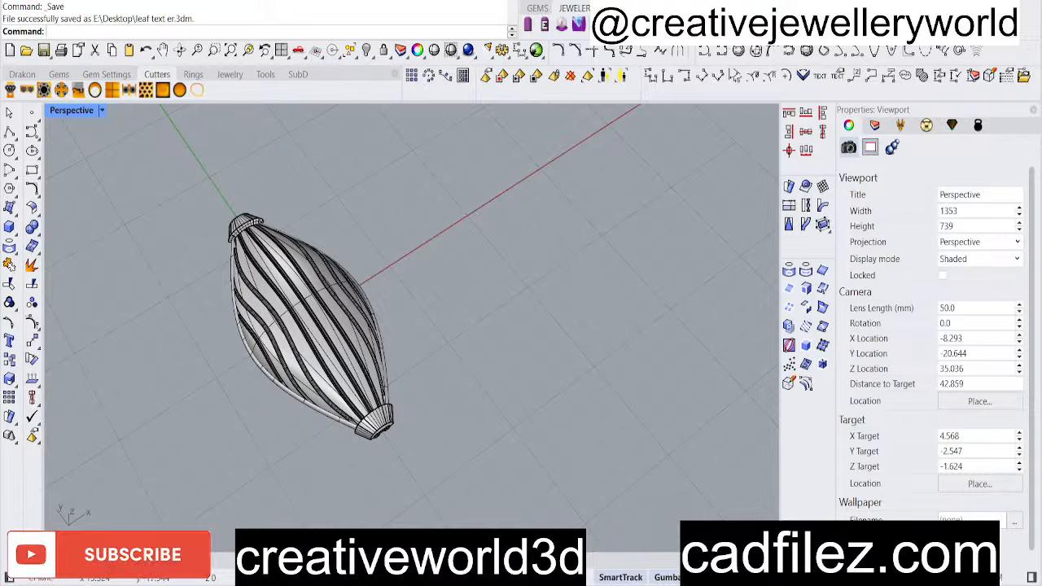
click(755, 581)
click(759, 568)
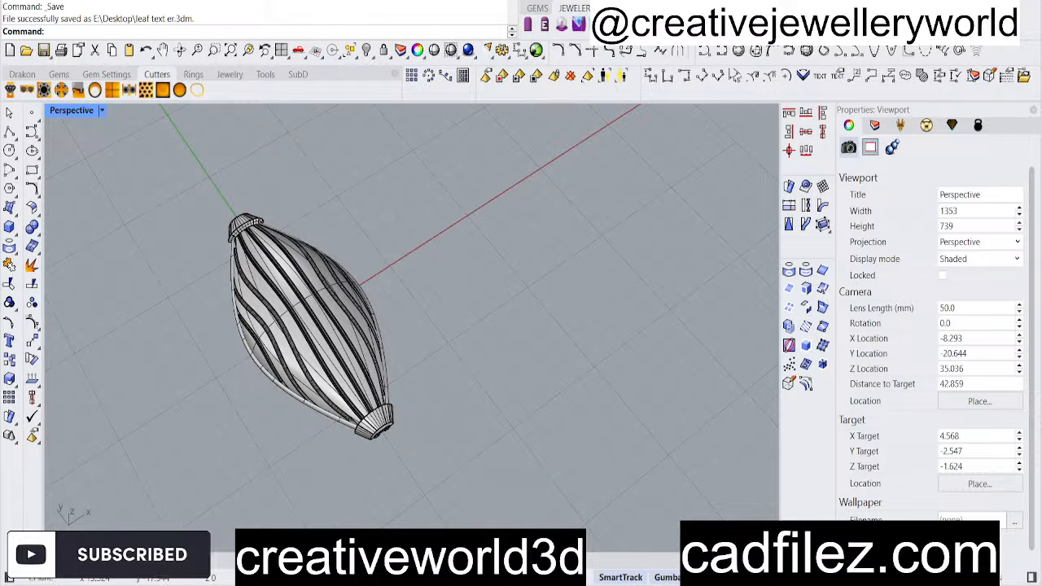
click(374, 556)
click(760, 572)
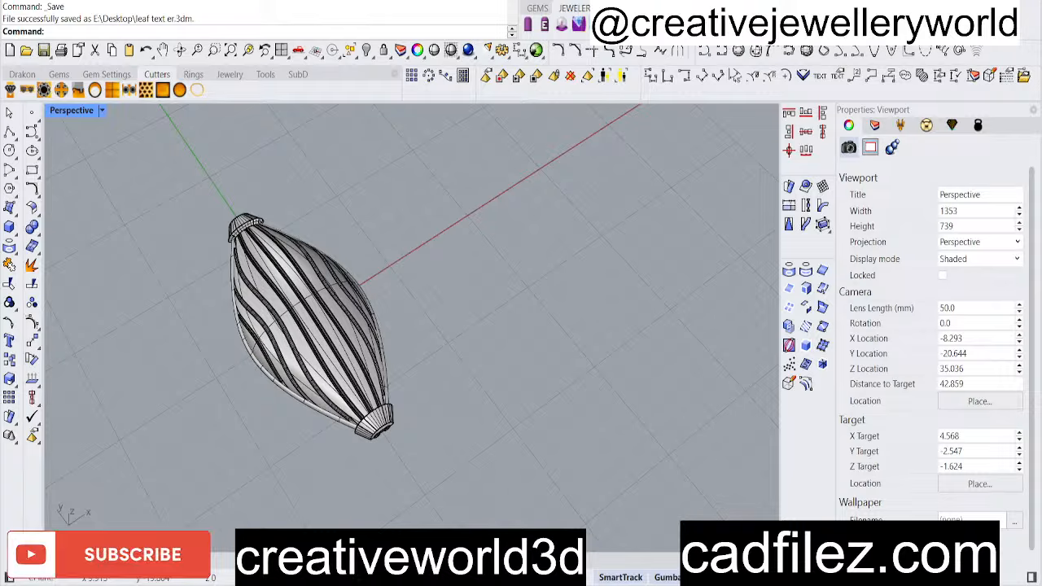
click(376, 566)
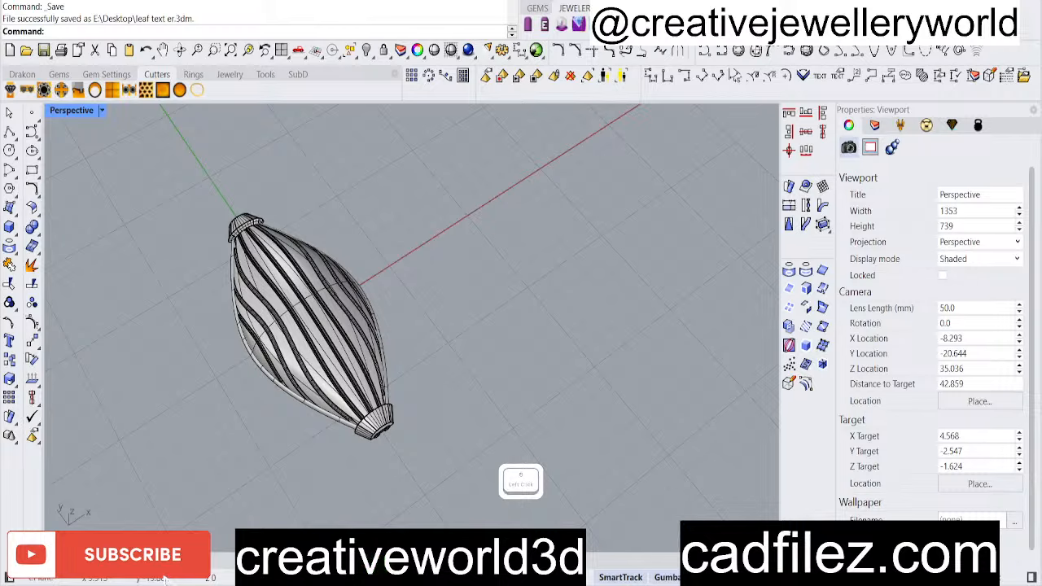
click(114, 253)
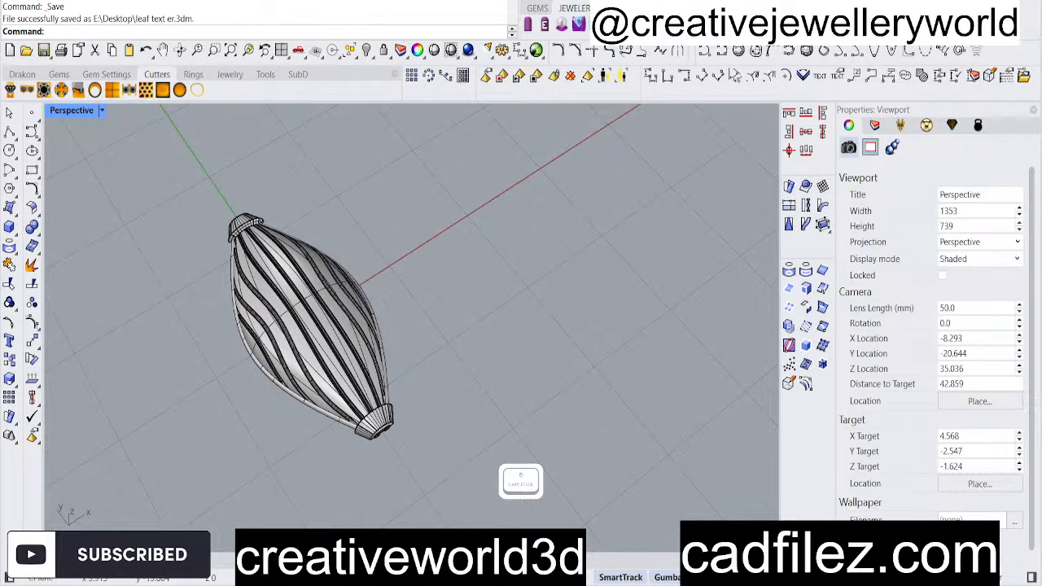
right_drag(458, 372, 435, 333)
scroll(455, 375, down, 3)
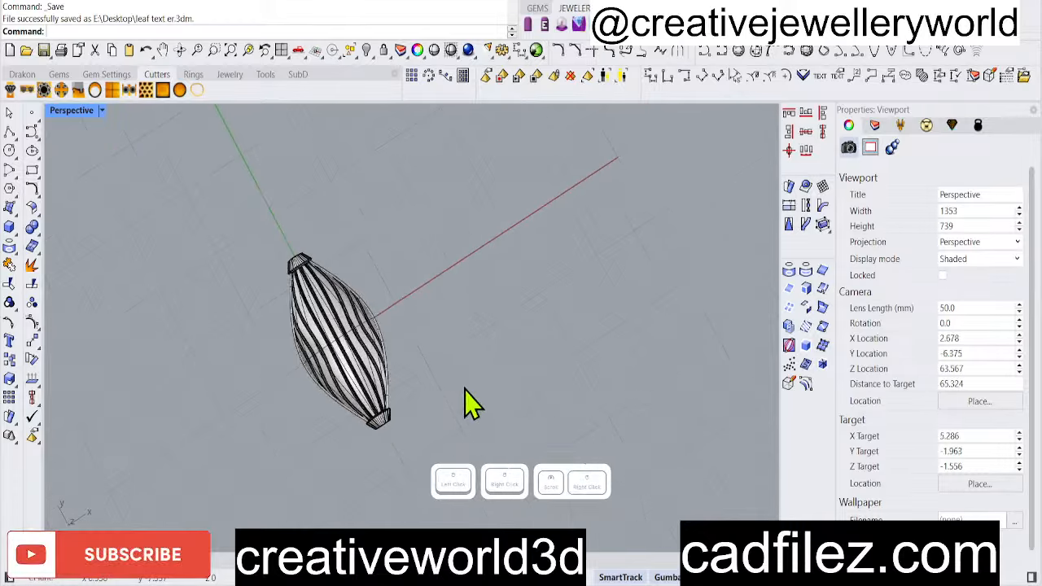
scroll(313, 316, up, 6)
right_drag(464, 389, 391, 363)
scroll(390, 362, down, 2)
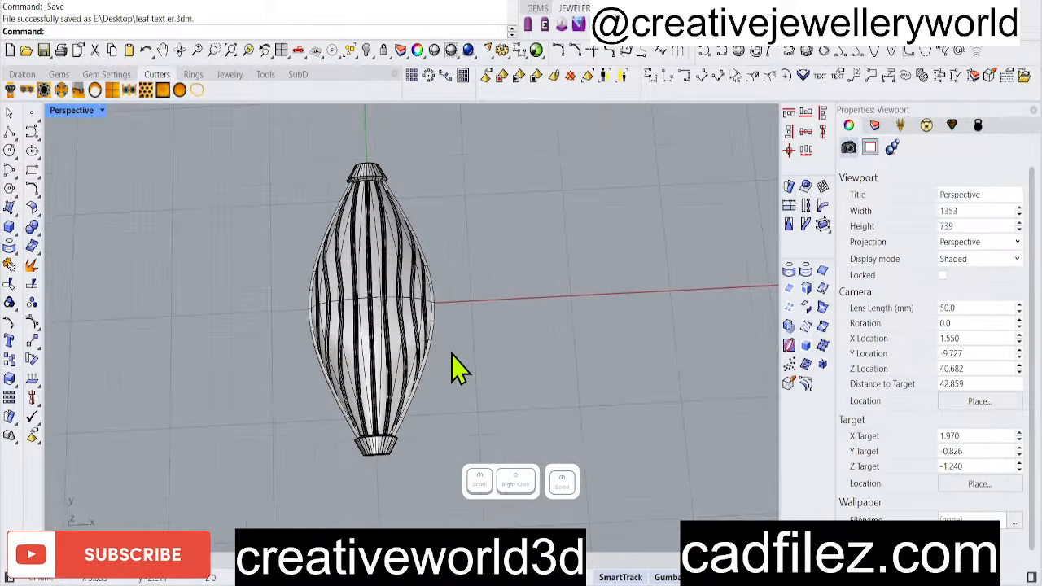
text(s)
right_click(451, 342)
text(c)
scroll(451, 340, down, 2)
right_click(472, 341)
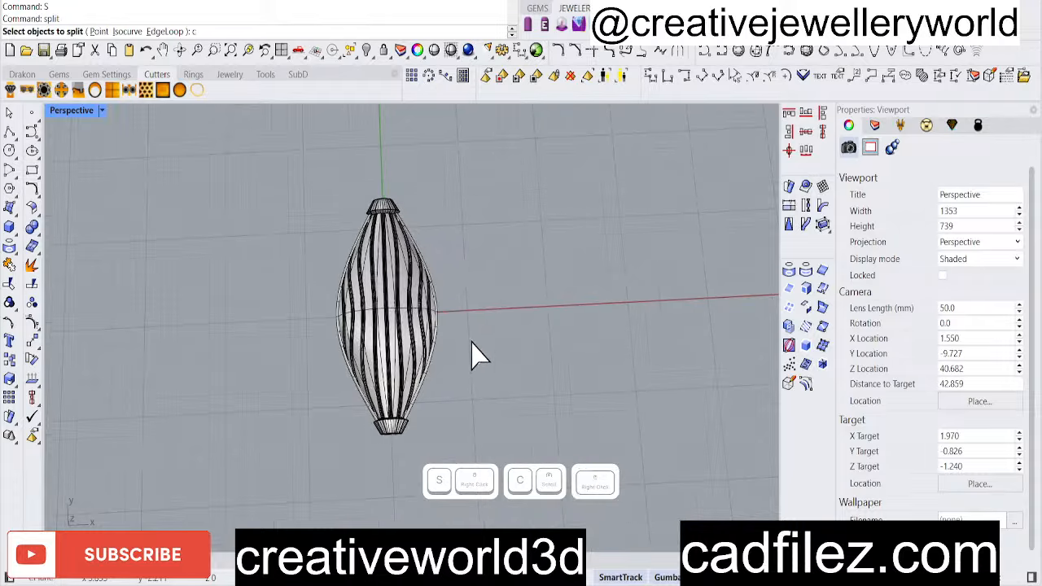
right_click(472, 346)
scroll(458, 342, up, 2)
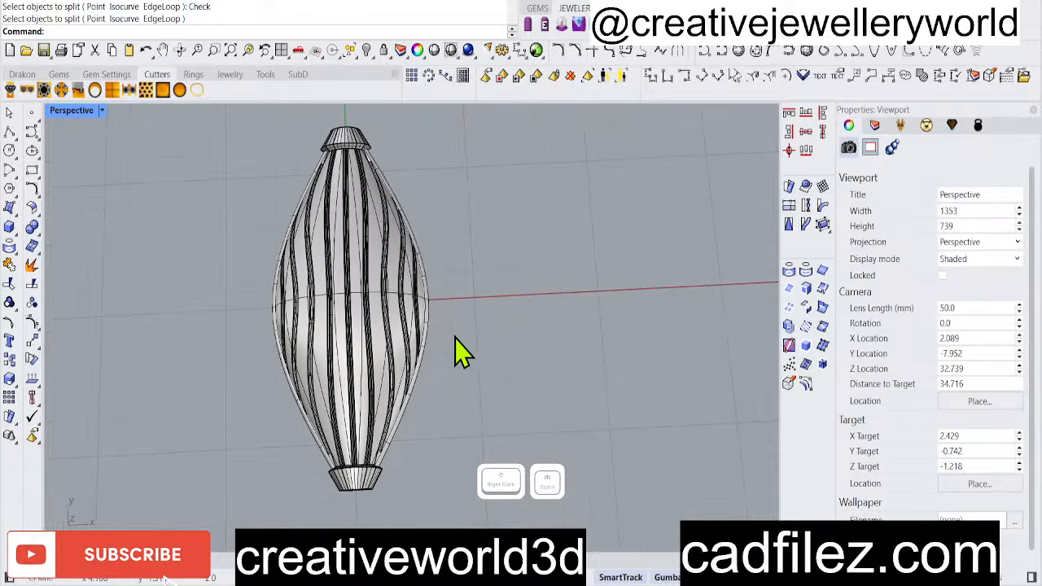
Select all remaining curves to examine where they run on the petal, and clear the selection
text(sc)
right_click(459, 349)
scroll(447, 325, down, 1)
right_drag(441, 314, 315, 395)
scroll(314, 394, up, 4)
scroll(314, 394, down, 4)
right_drag(409, 372, 367, 394)
scroll(367, 393, down, 2)
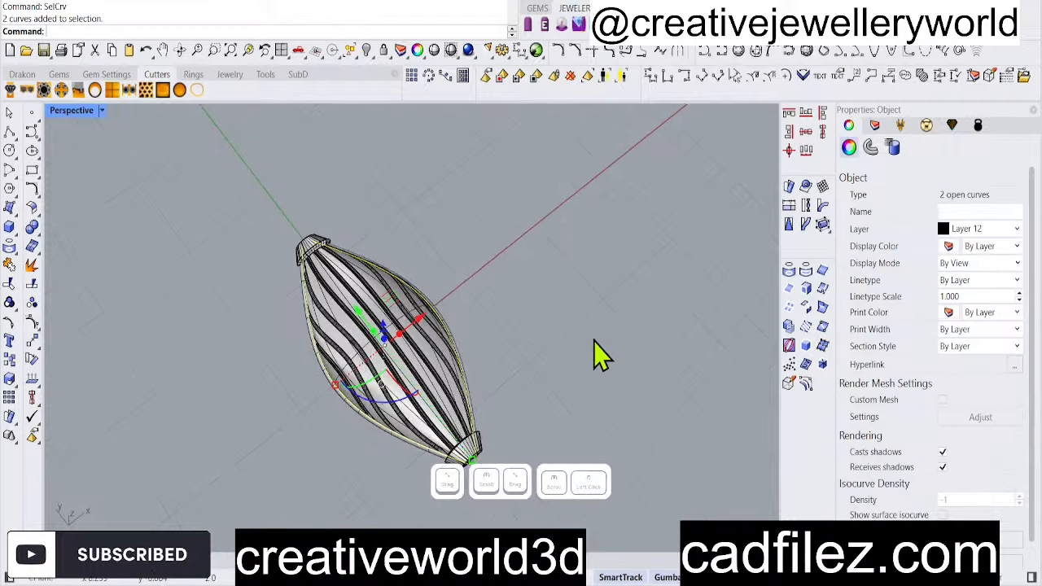
click(544, 375)
right_drag(545, 384, 515, 374)
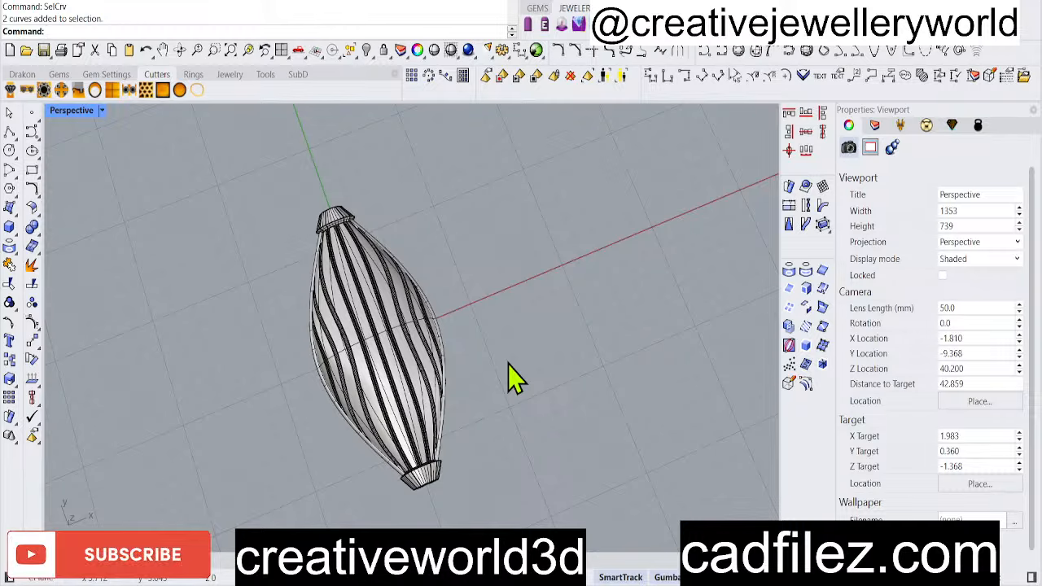
Select all remaining curves and move them to Layer 10
text(sc)
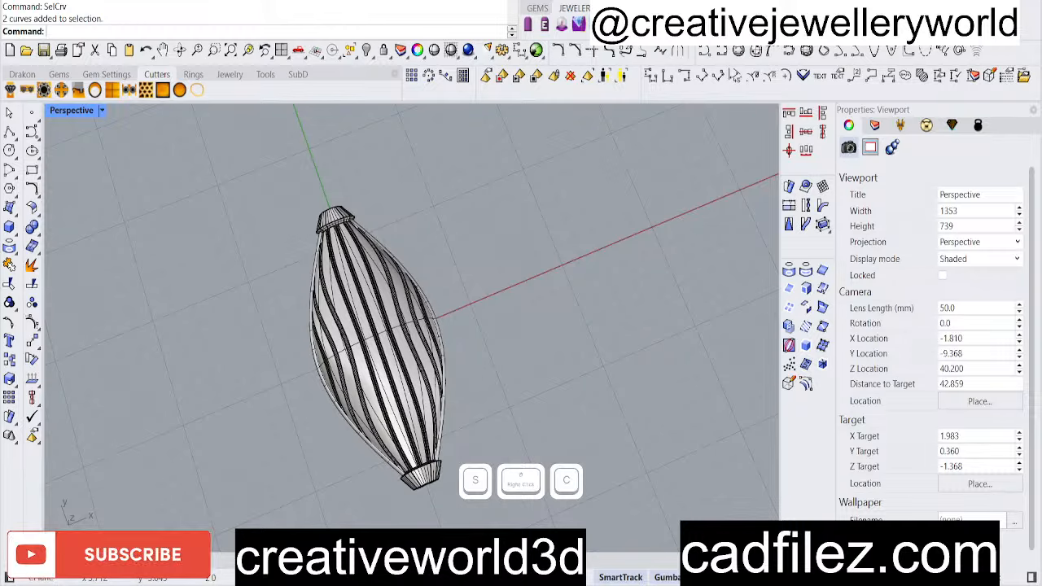
right_click(459, 349)
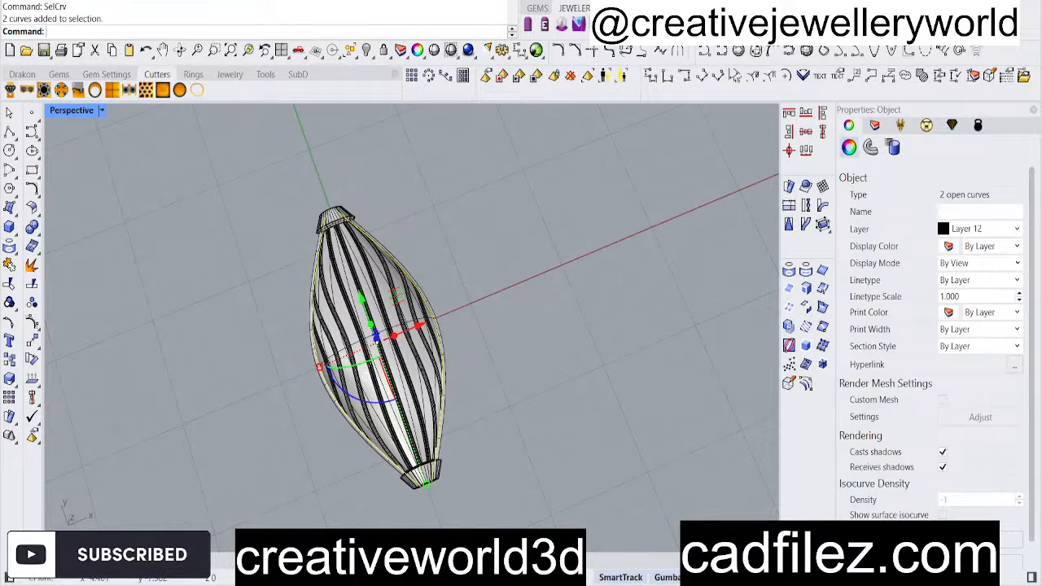
click(325, 547)
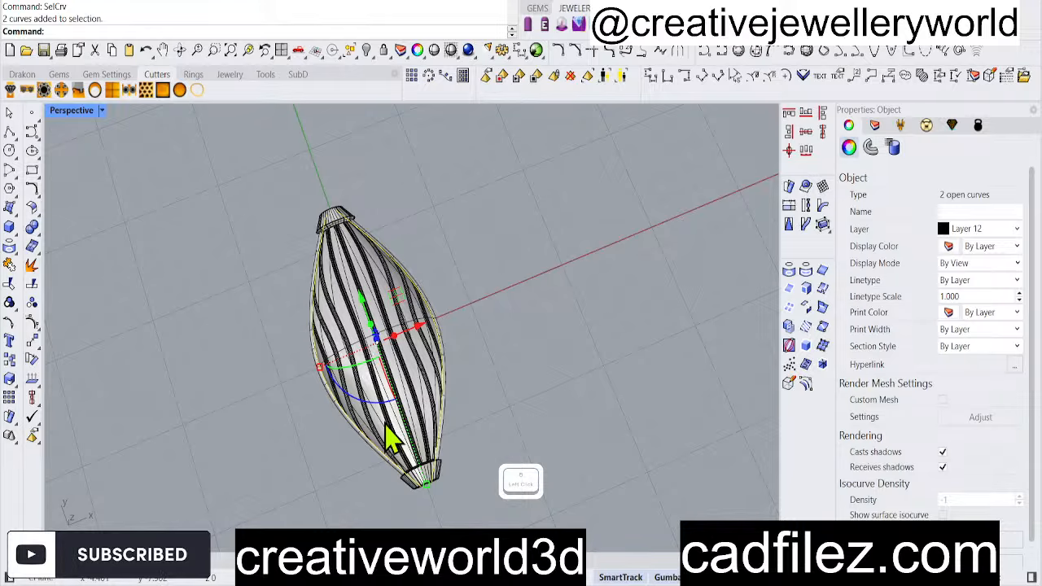
click(194, 456)
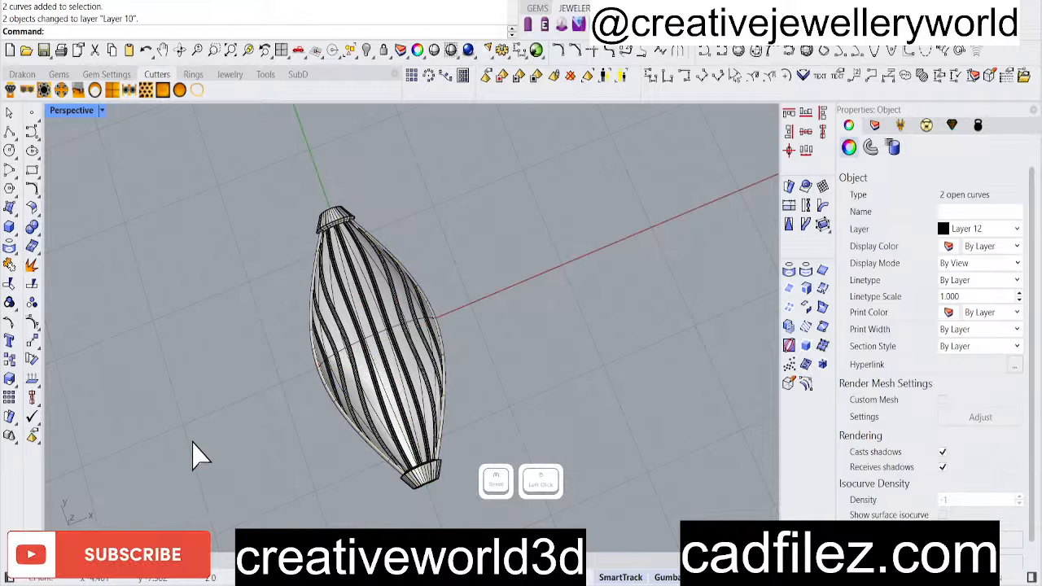
Examine the petal, its end caps and its grooves from the end, the side and above
right_drag(528, 361, 426, 388)
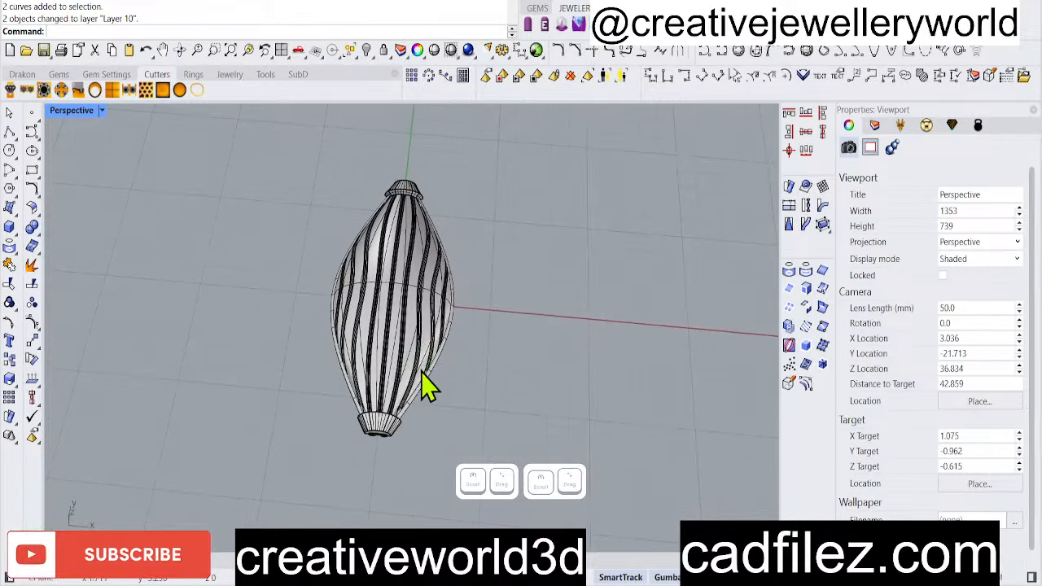
click(456, 381)
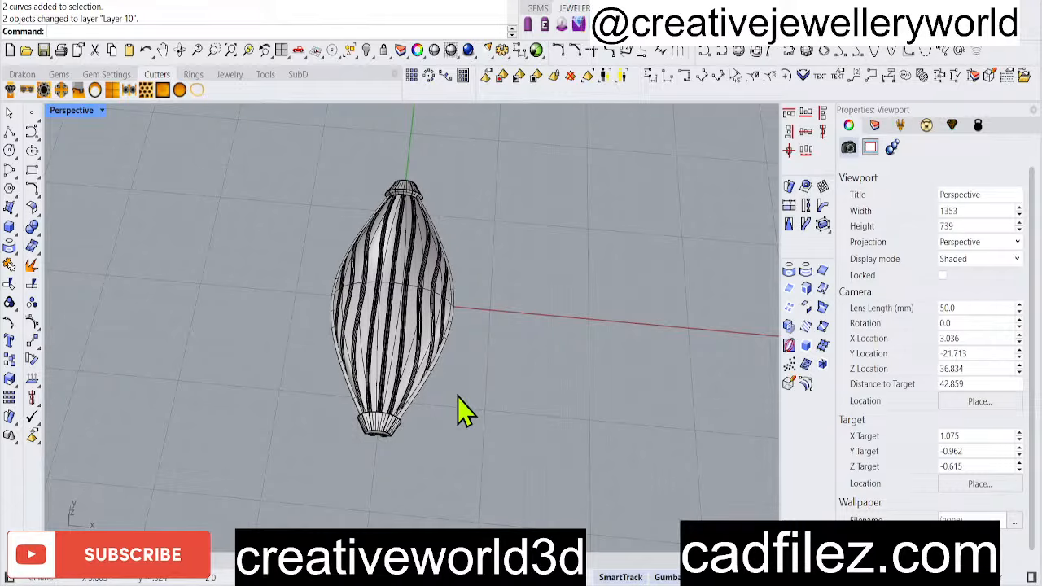
right_drag(482, 416, 432, 285)
scroll(440, 370, up, 3)
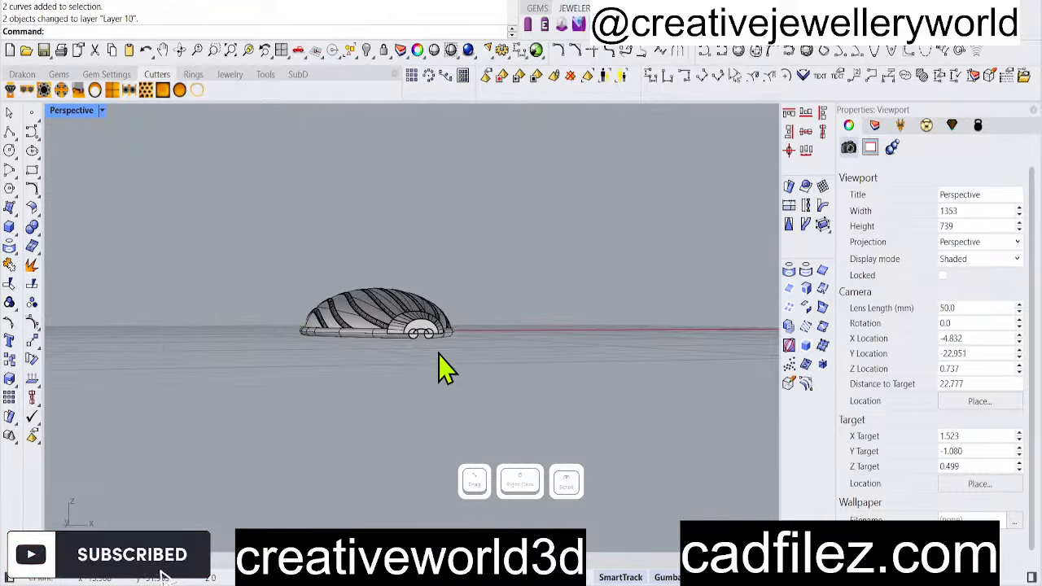
right_drag(440, 371, 384, 370)
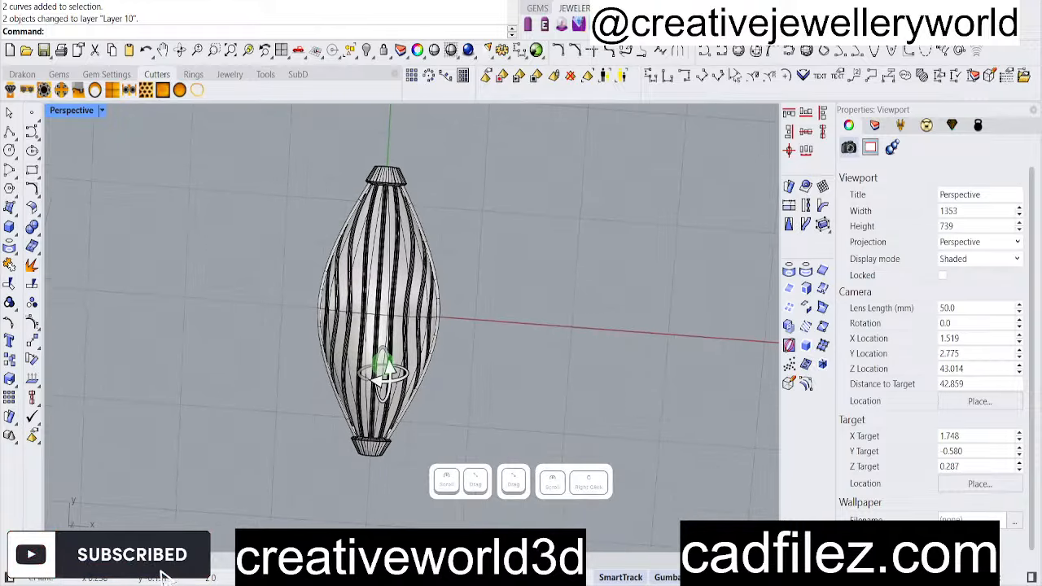
scroll(437, 229, up, 6)
click(432, 321)
scroll(371, 277, up, 6)
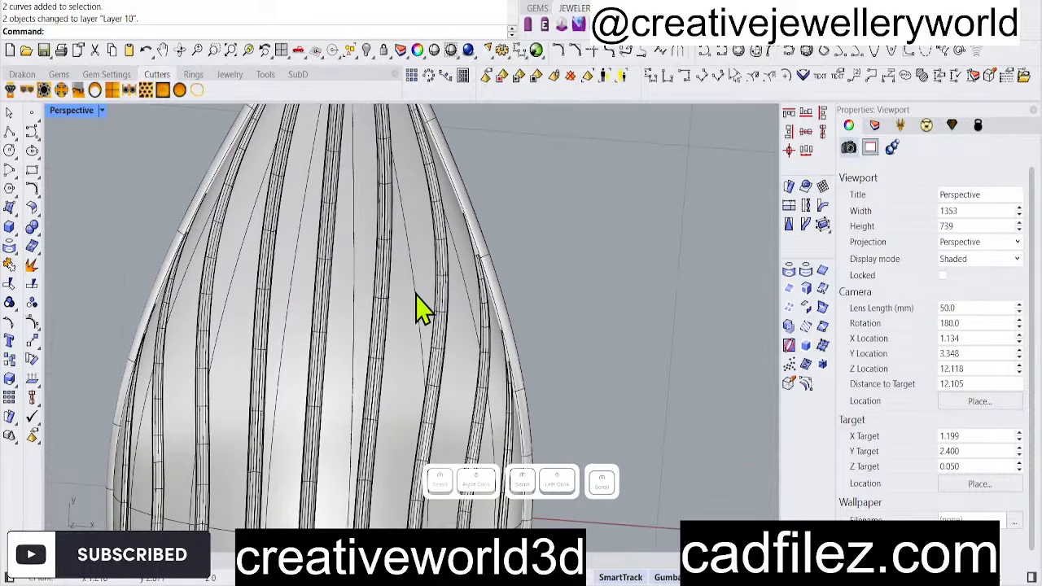
Select the grooved petal body on its own to check it apart from the end caps, and clear the selection
click(416, 295)
scroll(413, 293, down, 2)
click(555, 253)
scroll(305, 323, down, 4)
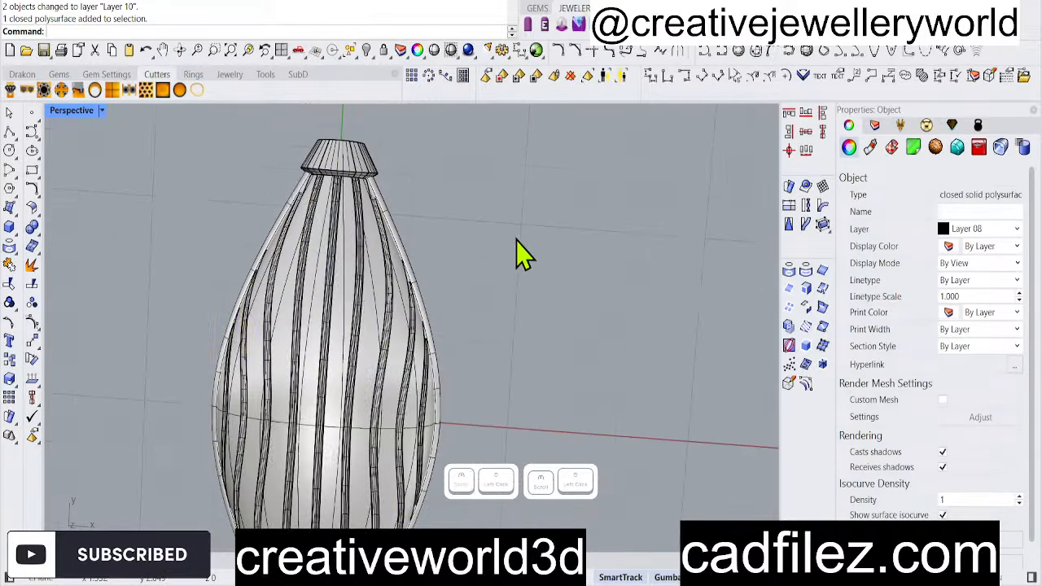
scroll(331, 426, down, 3)
right_drag(399, 372, 358, 383)
scroll(379, 283, down, 8)
right_drag(275, 277, 360, 371)
click(387, 375)
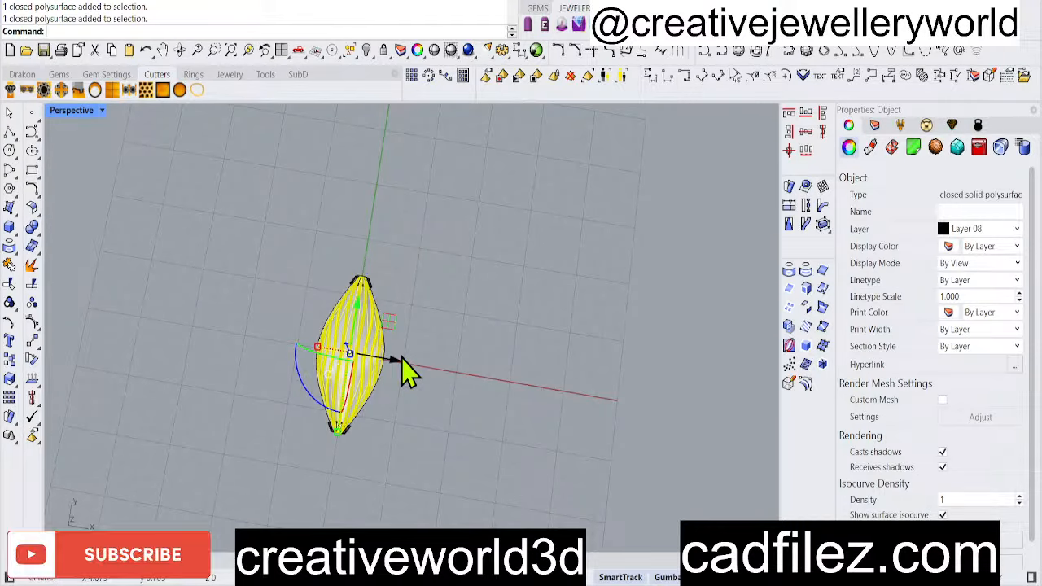
click(367, 413)
Select all the petal's solid parts together and return to the four-viewport layout
right_drag(367, 414, 552, 311)
scroll(448, 321, up, 5)
scroll(509, 327, down, 6)
scroll(540, 298, up, 3)
drag(553, 313, 164, 155)
double_click(78, 111)
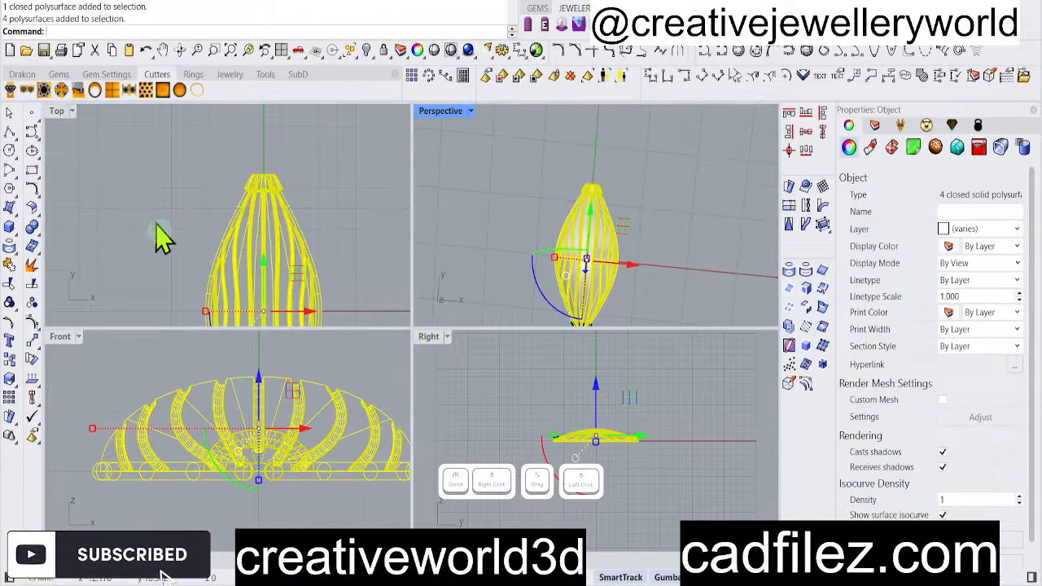
Group all five solid parts of the petal and clear the selection
click(195, 170)
scroll(273, 231, down, 3)
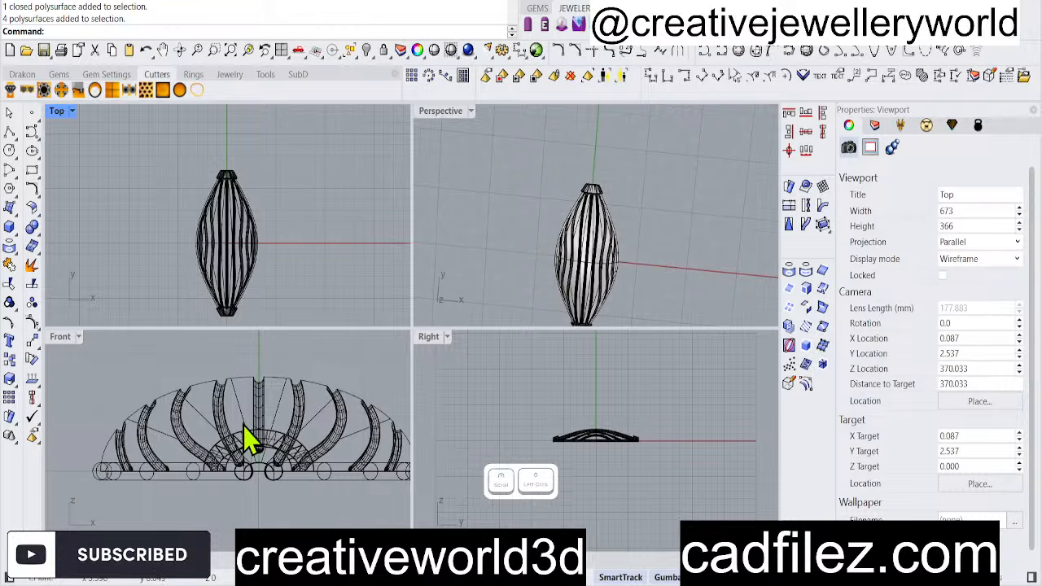
scroll(228, 488, down, 8)
drag(403, 506, 158, 429)
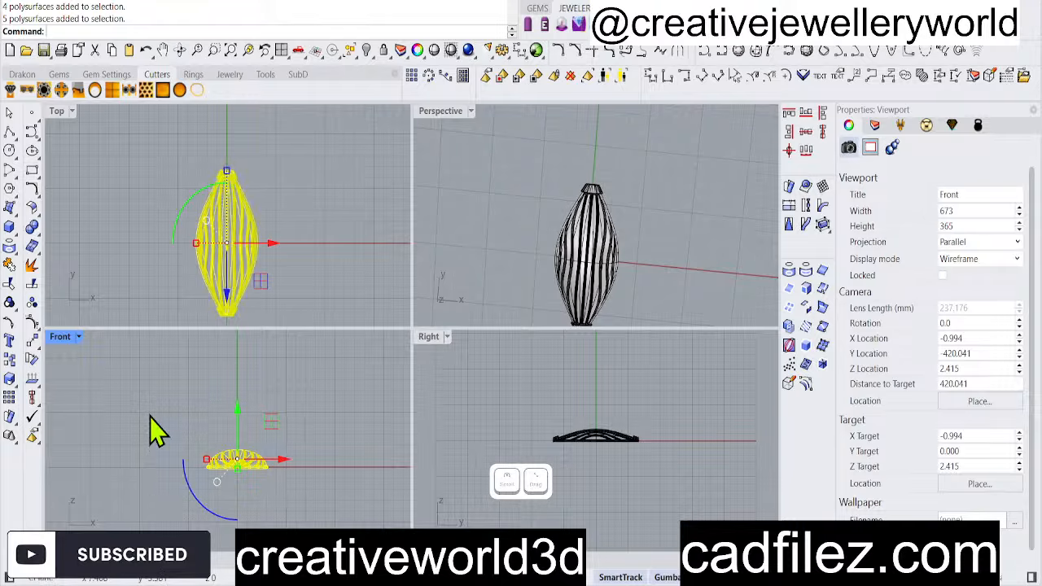
text(g)
key(Return)
click(442, 372)
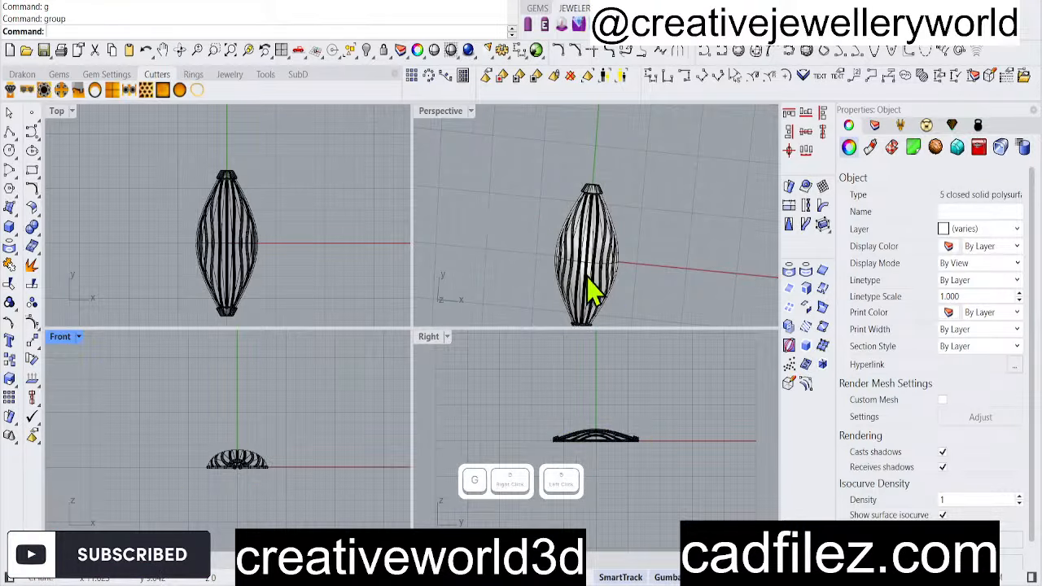
Hide the grouped original petal as a backup and paste a copy of it in the same place
right_drag(593, 228, 623, 195)
click(572, 231)
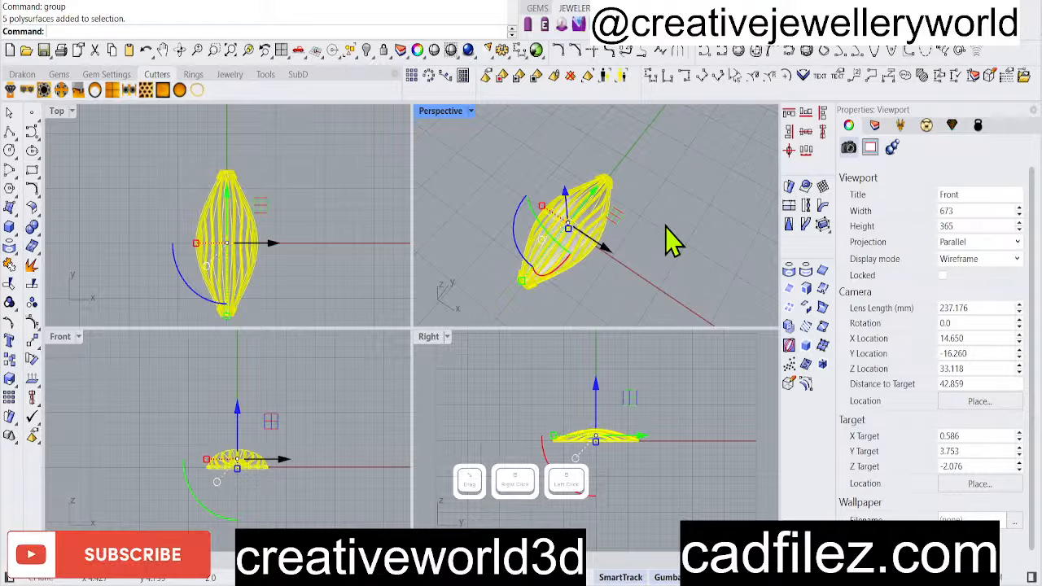
key(ctrl+c)
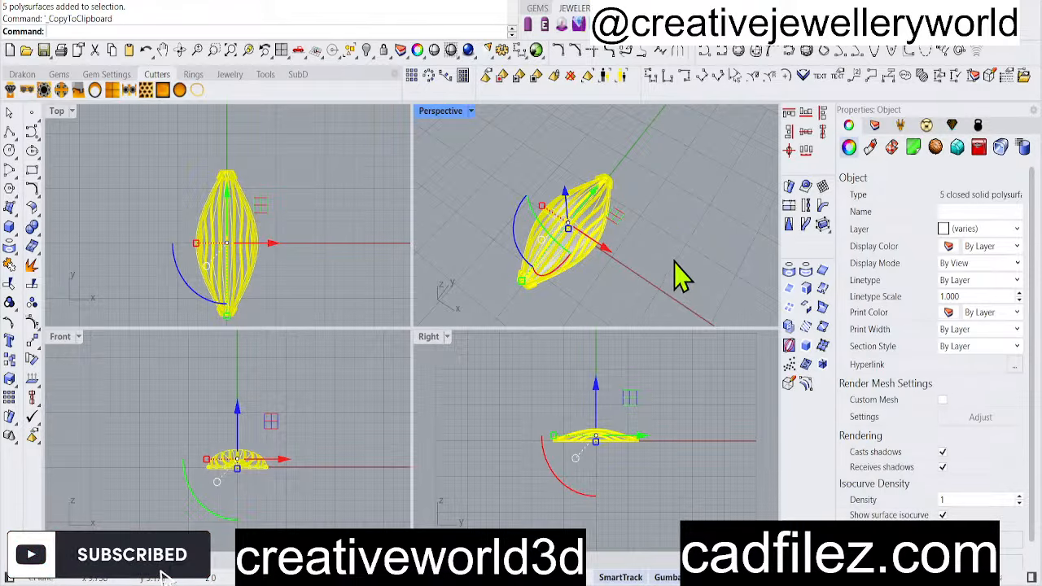
click(366, 51)
key(ctrl+v)
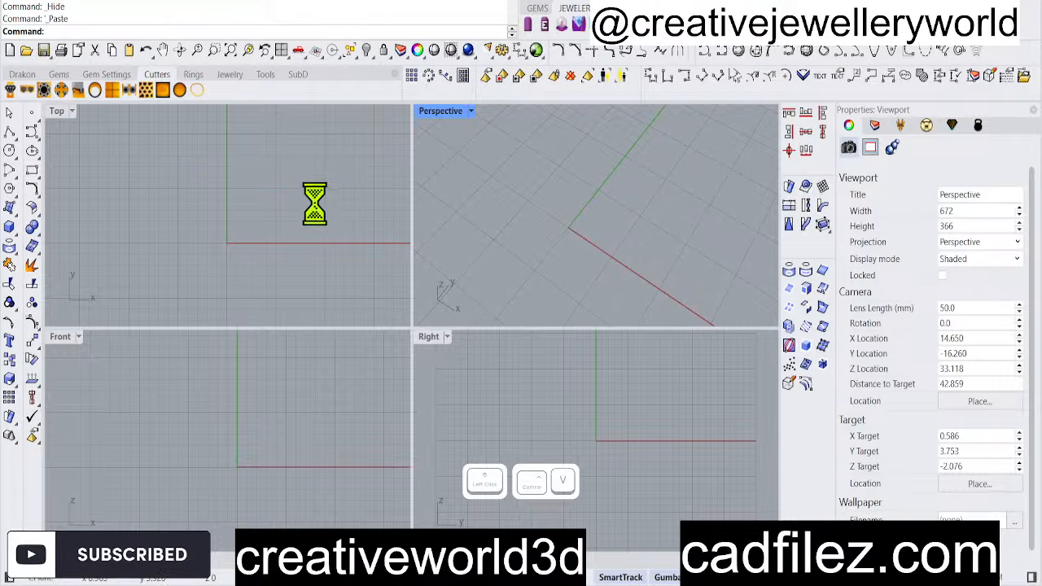
ctrl+click(362, 264)
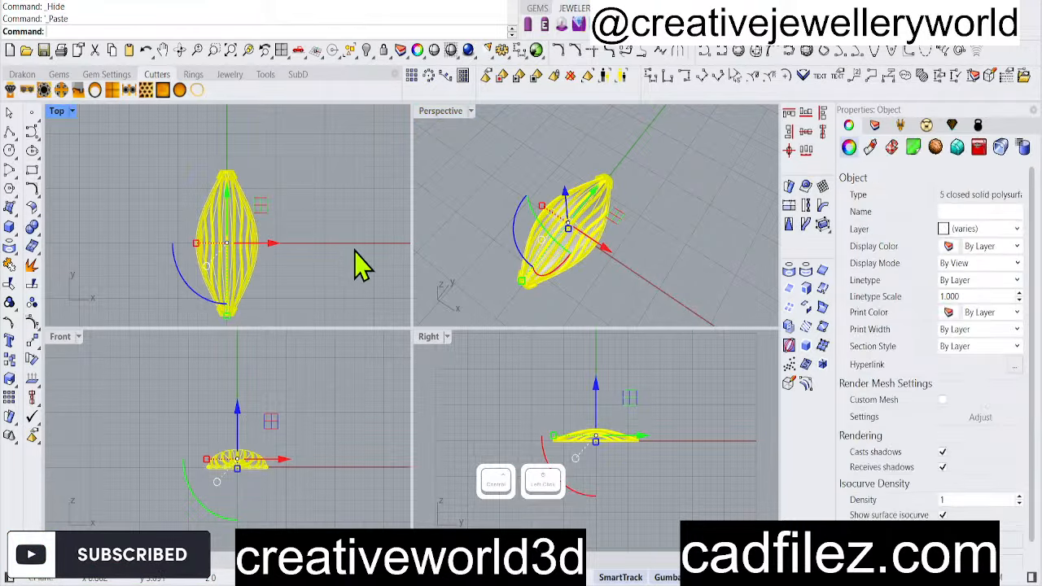
click(355, 249)
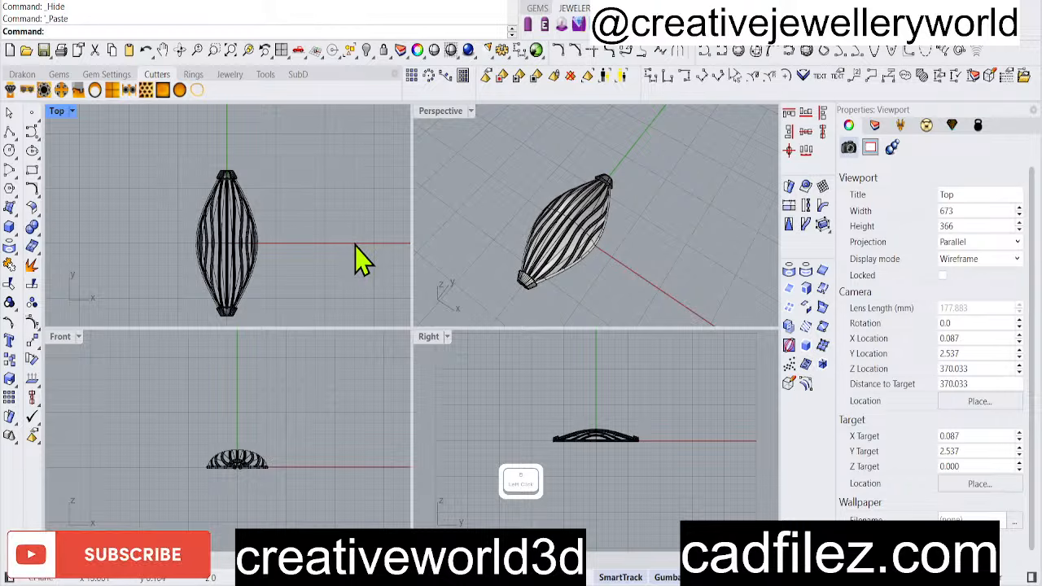
Ungroup the pasted petal copy in the maximized Perspective view and clear the selection
click(465, 233)
right_drag(464, 233, 481, 145)
double_click(444, 114)
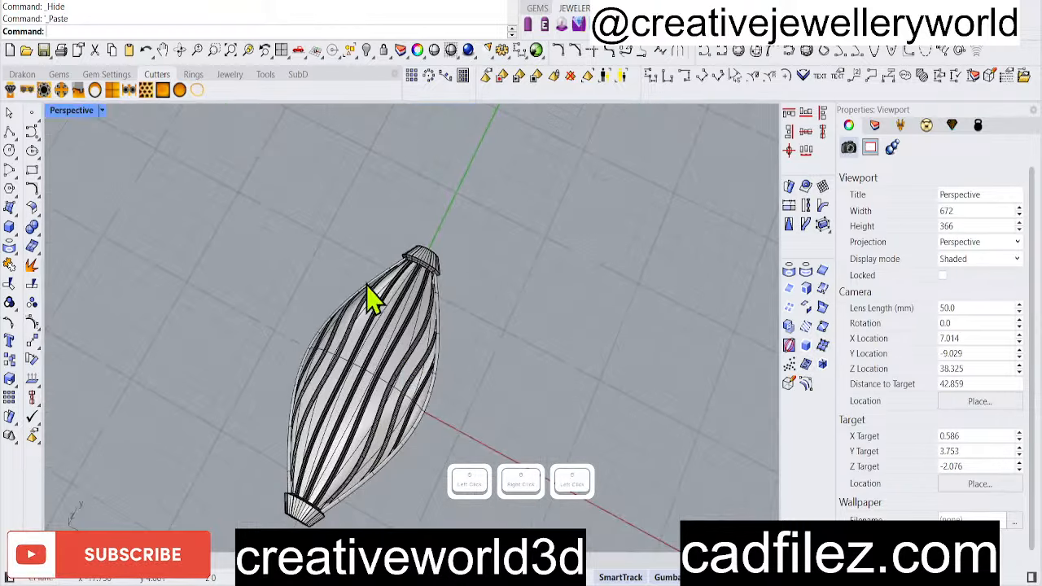
right_drag(372, 298, 465, 406)
click(383, 380)
scroll(436, 305, up, 3)
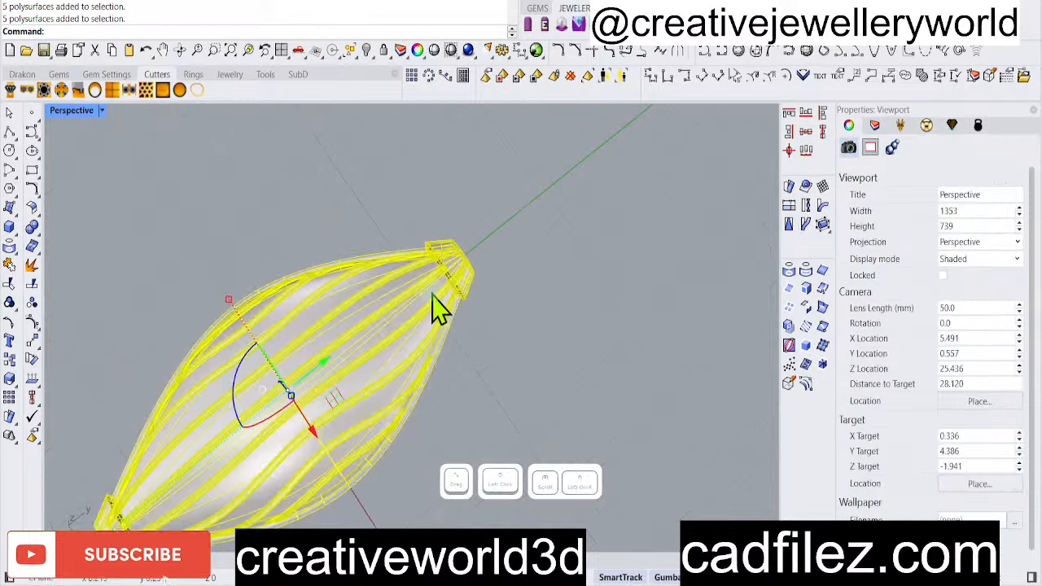
click(38, 301)
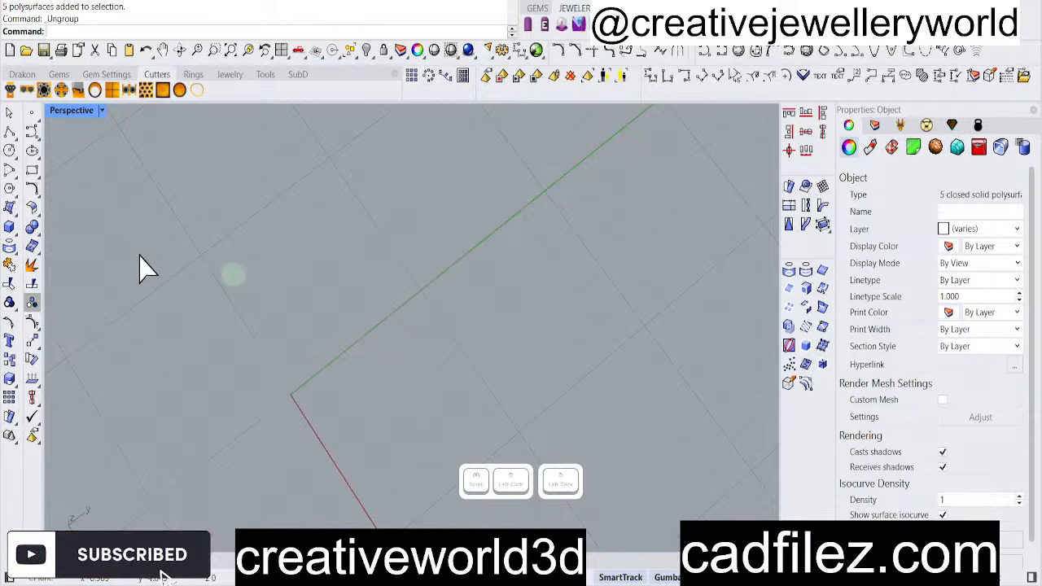
scroll(515, 267, down, 2)
right_drag(521, 265, 428, 275)
click(499, 360)
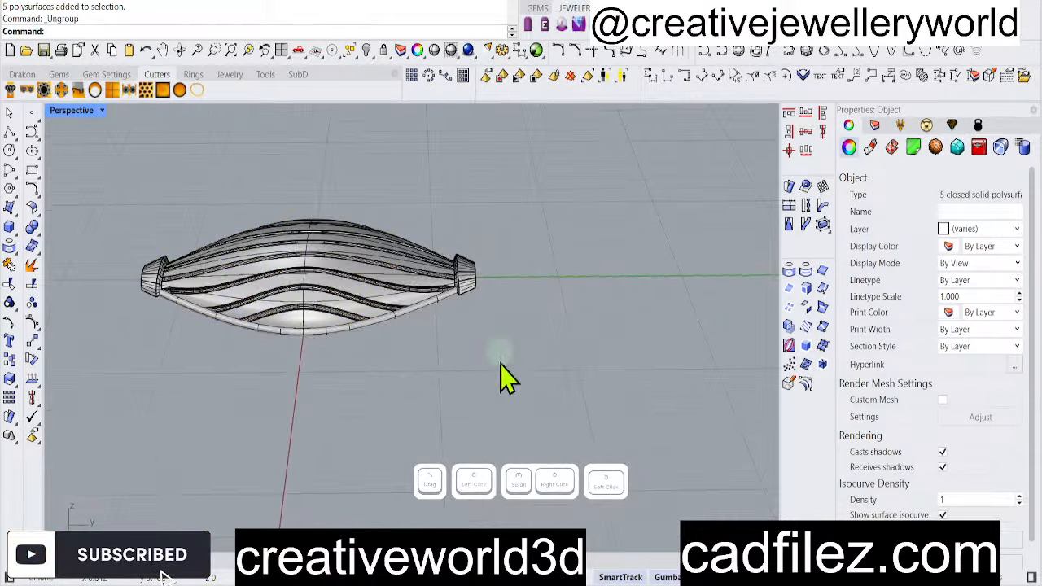
Select both border pipes together with the end cap on the petal's positive Y end
scroll(476, 285, up, 2)
scroll(476, 301, up, 3)
click(400, 350)
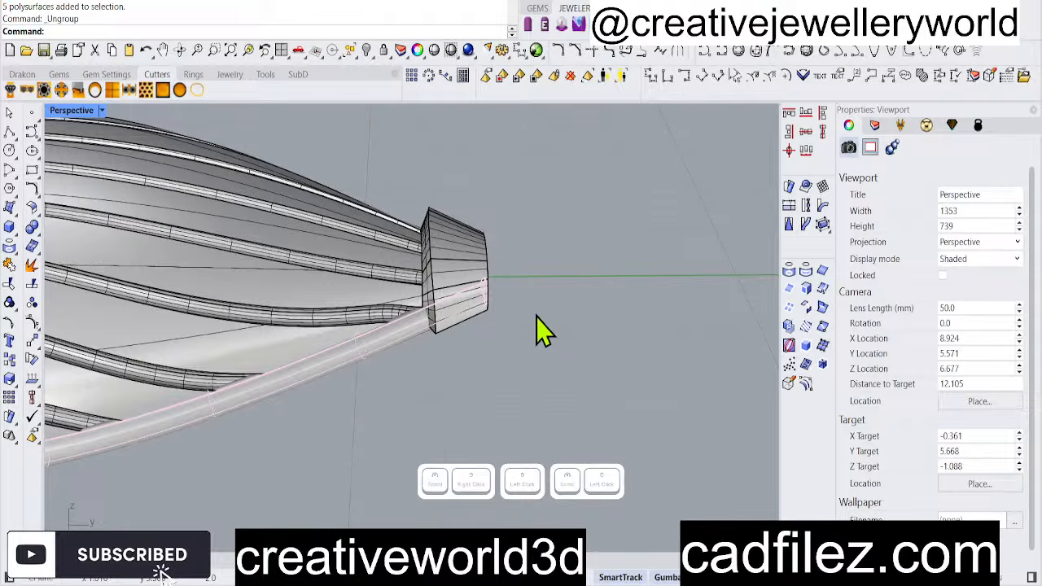
click(477, 307)
right_drag(470, 313, 564, 307)
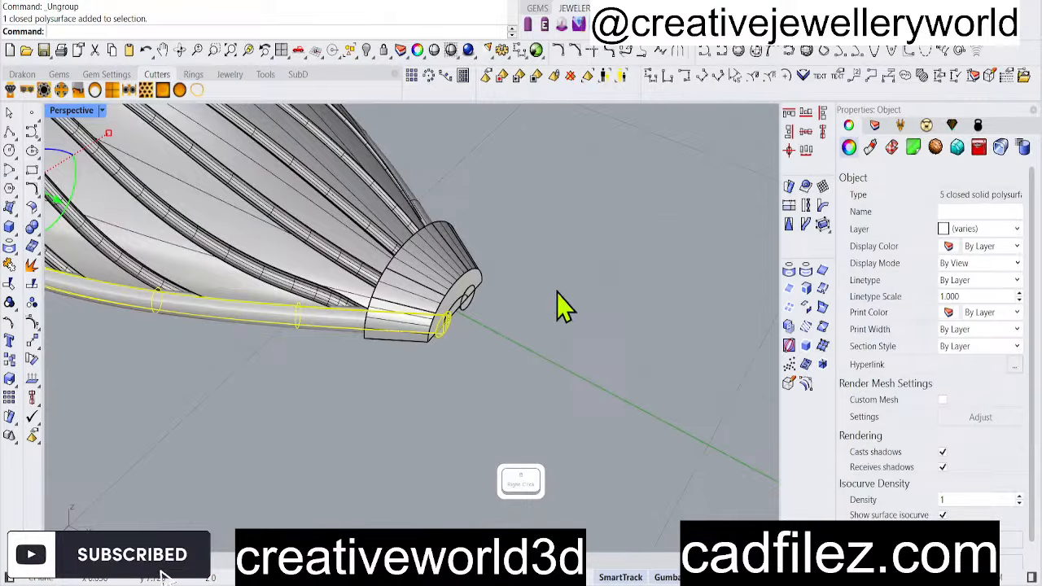
shift+click(445, 277)
right_drag(546, 271, 492, 259)
scroll(444, 305, up, 8)
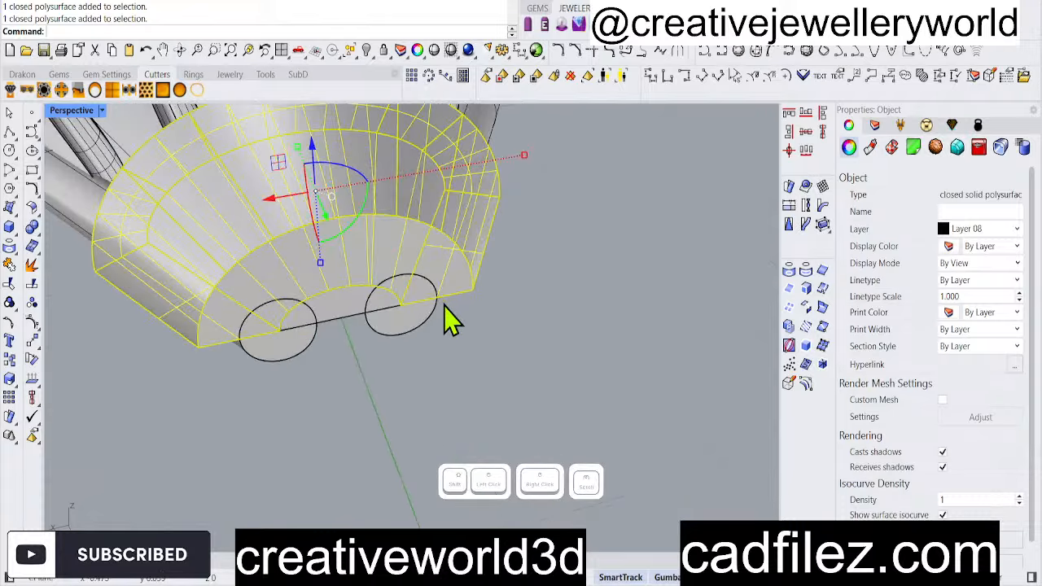
shift+click(431, 324)
shift+click(302, 358)
shift+scroll(352, 330, down, 5)
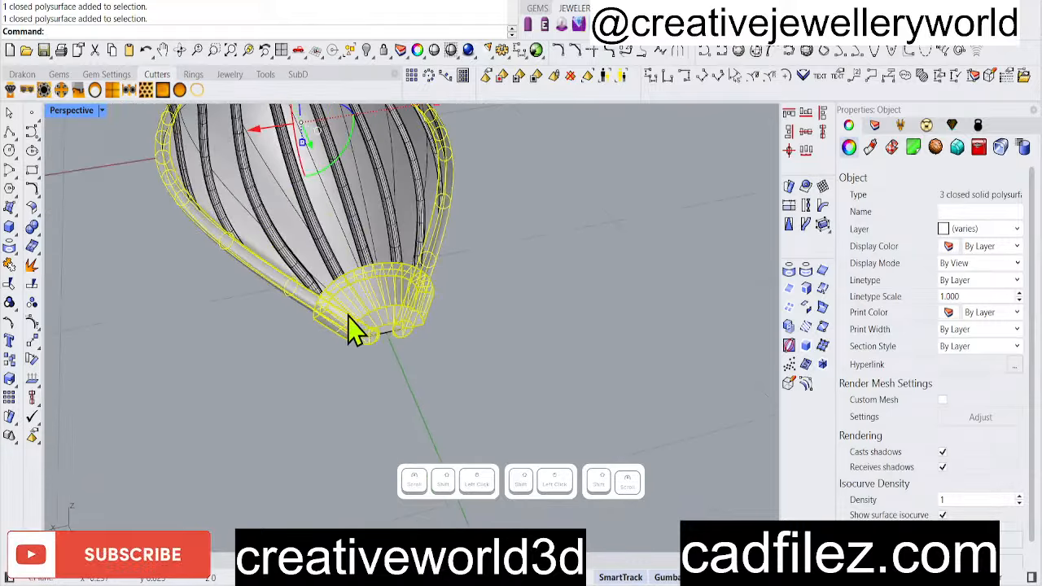
Add the opposite end cap to the selection and Boolean-union the two pipes and two caps into one solid
scroll(350, 318, down, 5)
right_drag(350, 317, 179, 187)
scroll(415, 231, down, 6)
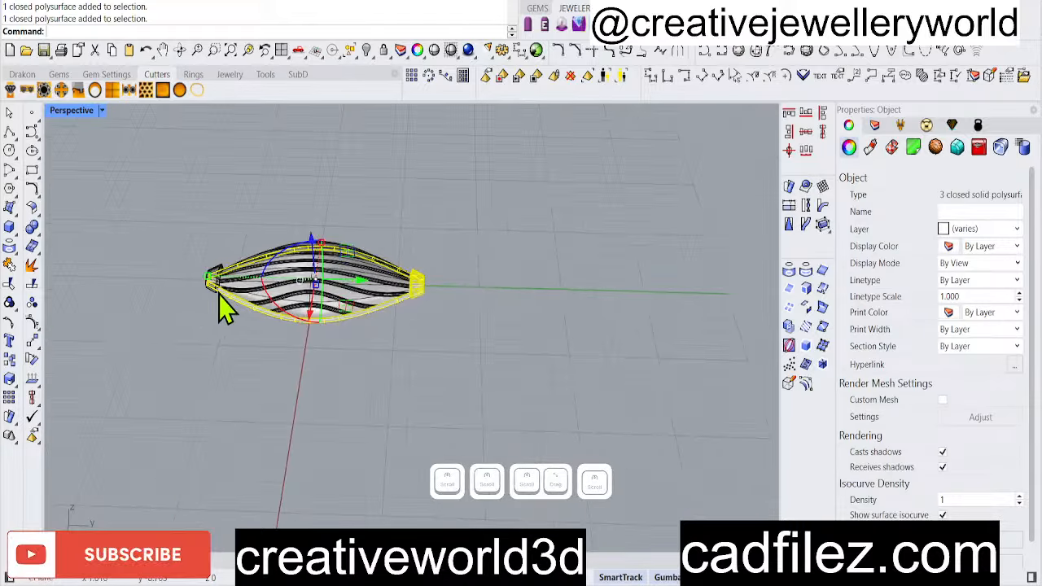
scroll(226, 303, up, 6)
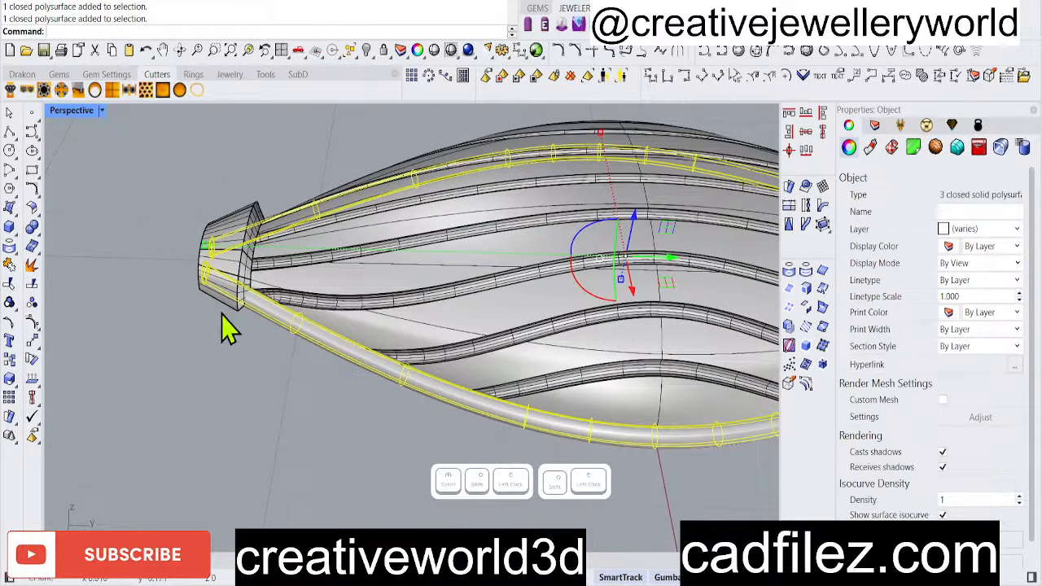
shift+click(236, 310)
ctrl+click(293, 280)
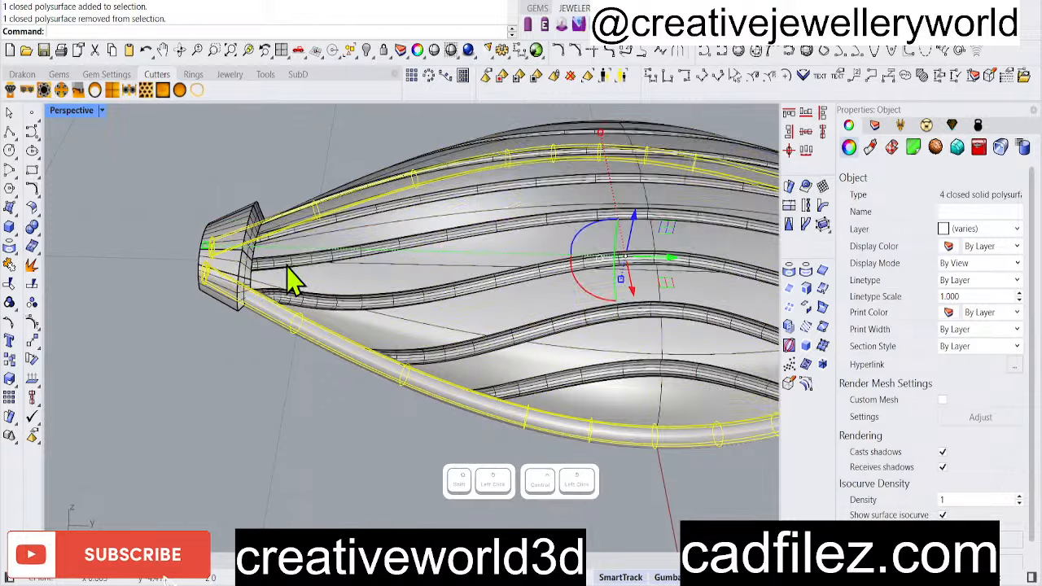
shift+click(241, 252)
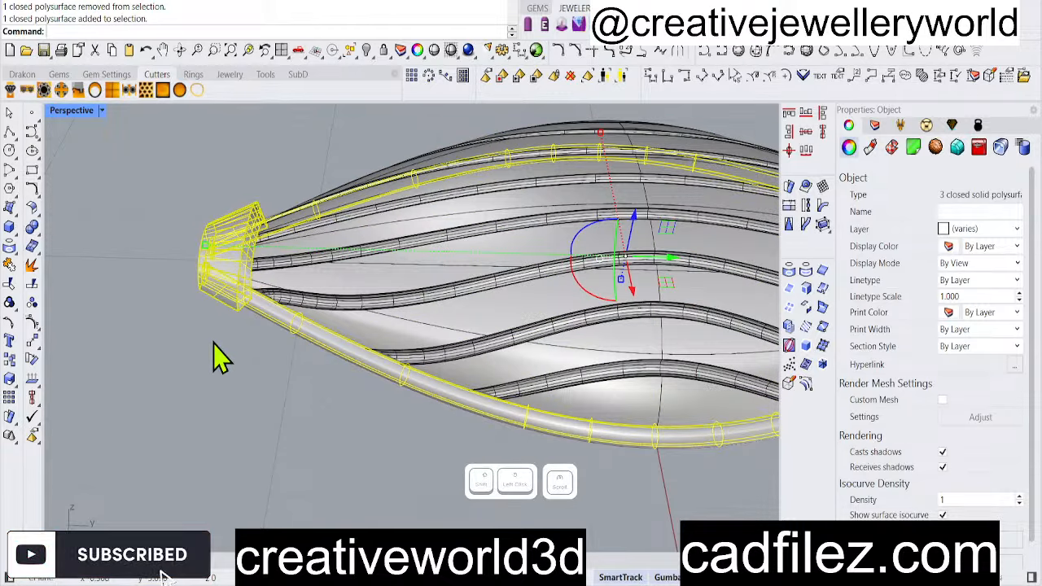
scroll(220, 358, down, 2)
text(bu)
key(Return)
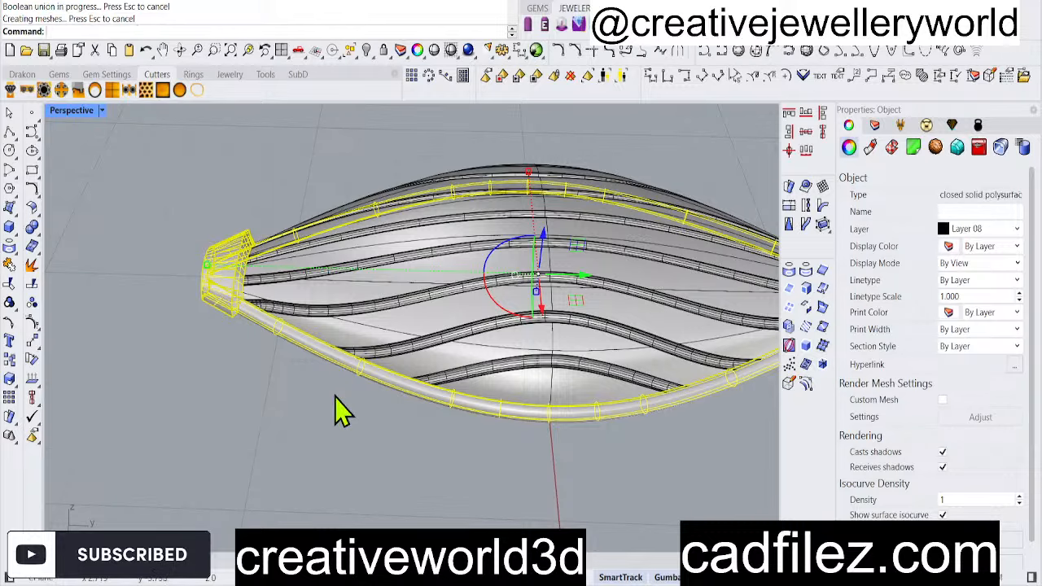
click(245, 383)
Boolean-union the grooved petal body with the joined frame of border pipes and end caps
scroll(290, 333, down, 3)
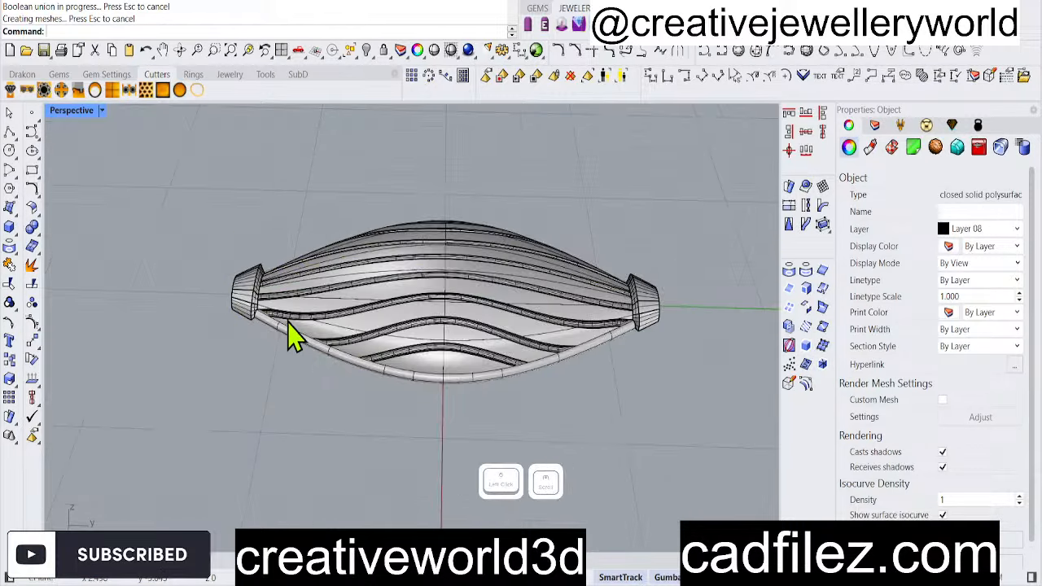
right_drag(367, 353, 399, 411)
click(318, 413)
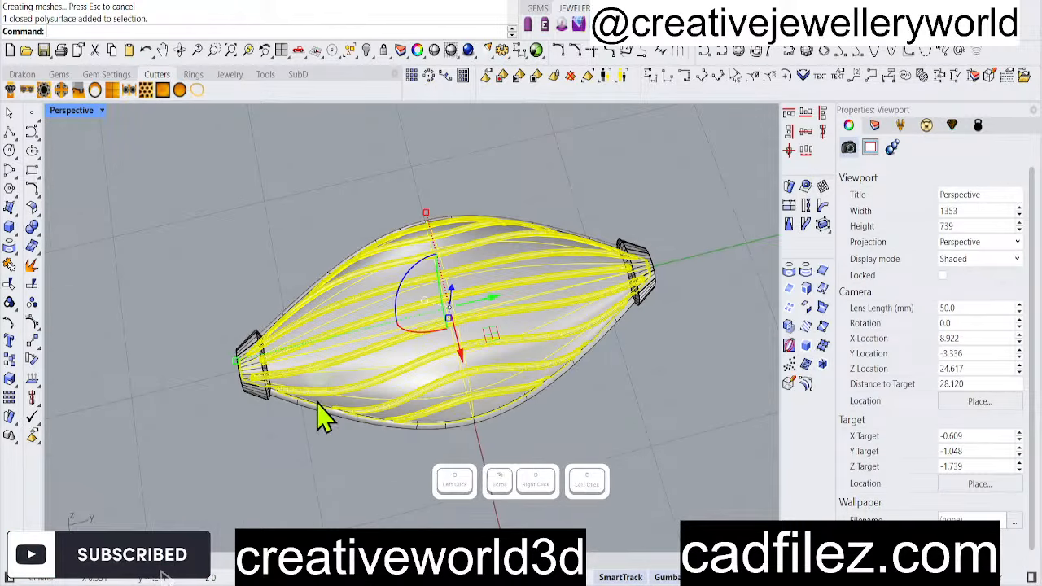
shift+click(252, 393)
shift+right_click(252, 391)
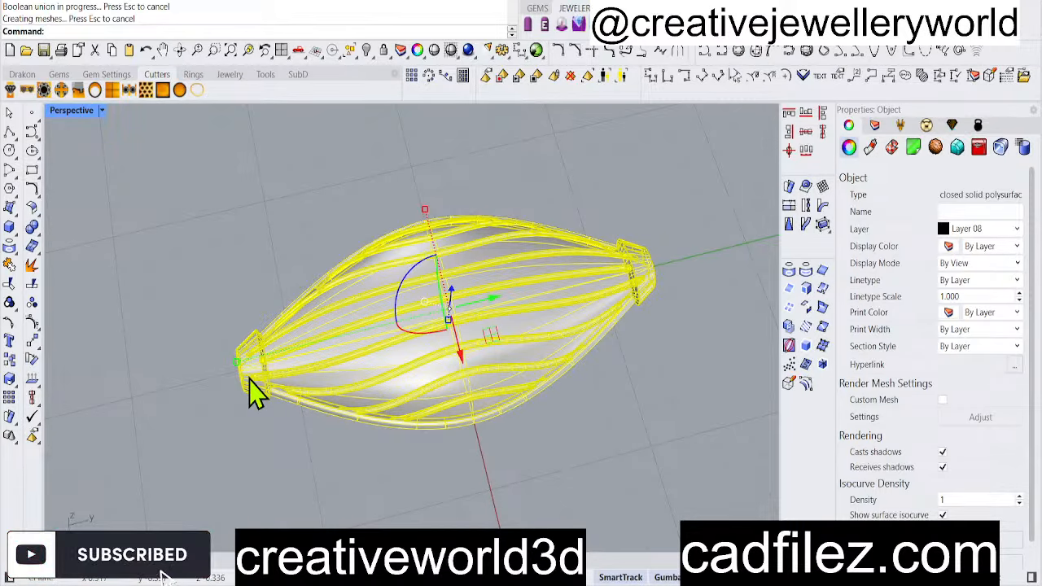
scroll(254, 394, up, 2)
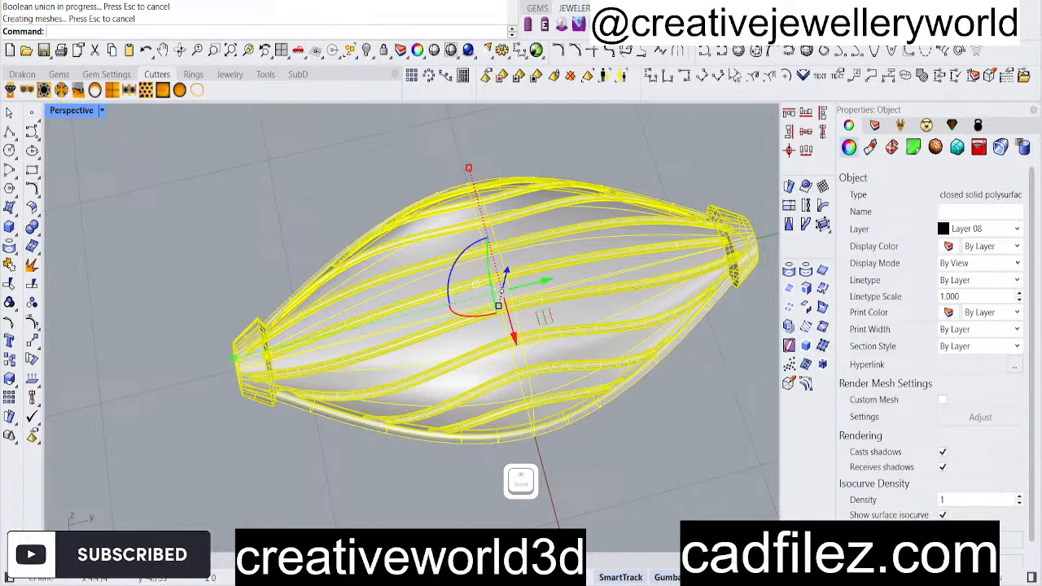
Select the united petal and inspect it from several angles to verify it is one piece, clearing the selection
click(377, 580)
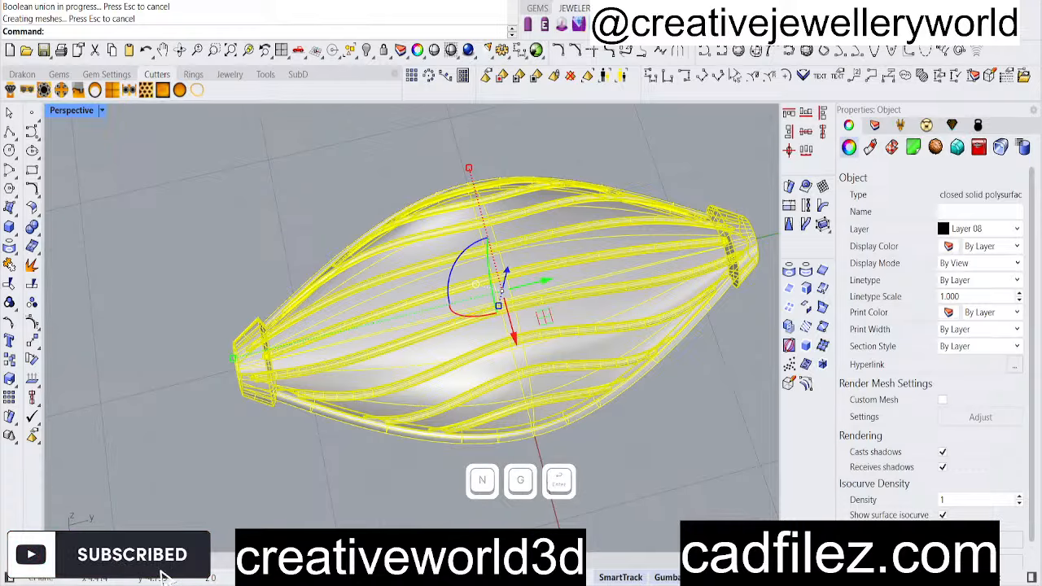
scroll(158, 262, down, 2)
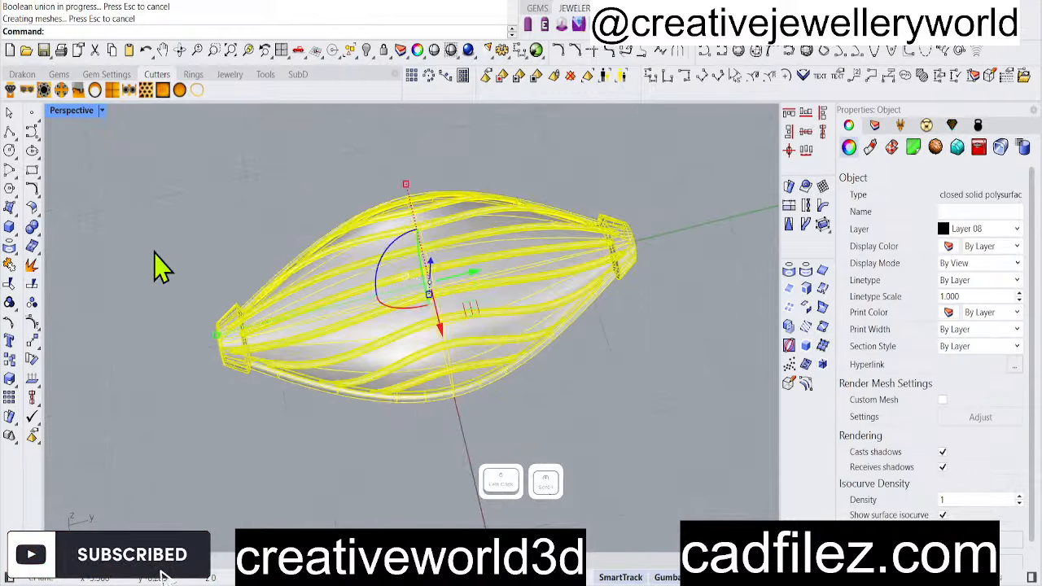
click(229, 266)
click(349, 326)
click(312, 429)
right_drag(313, 429, 353, 407)
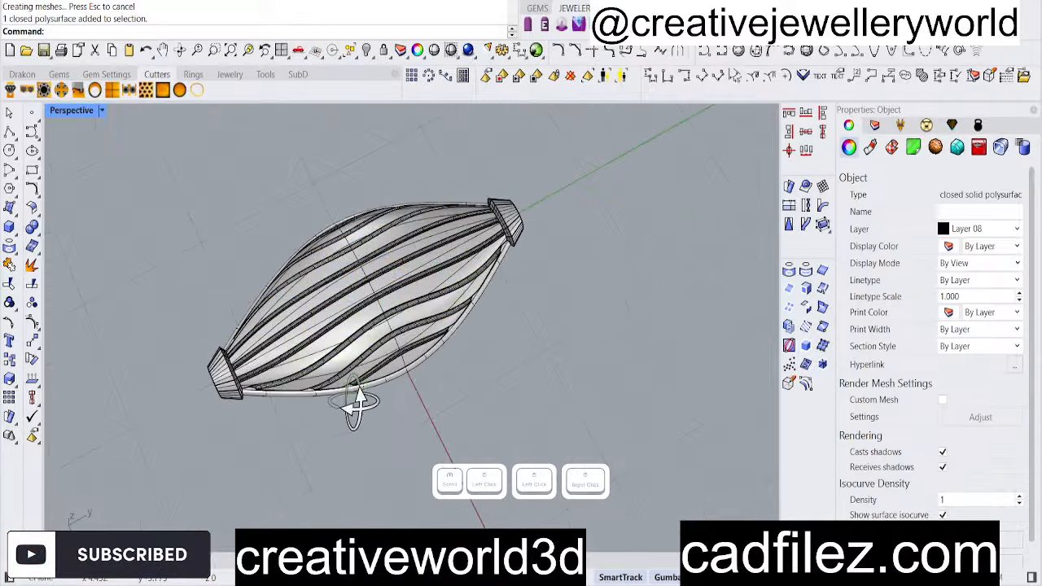
scroll(323, 344, down, 3)
right_drag(347, 312, 396, 348)
click(401, 364)
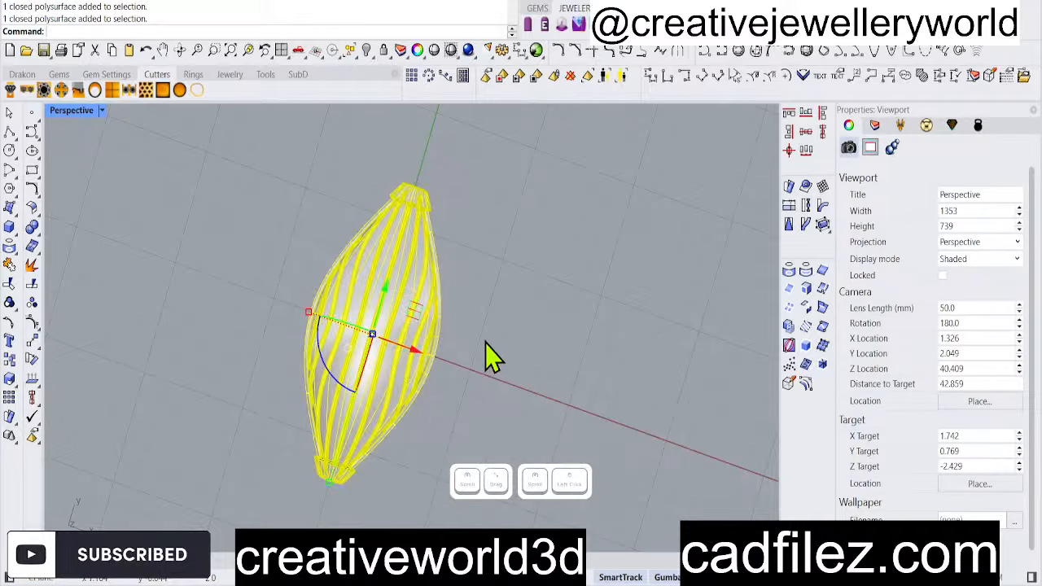
click(407, 352)
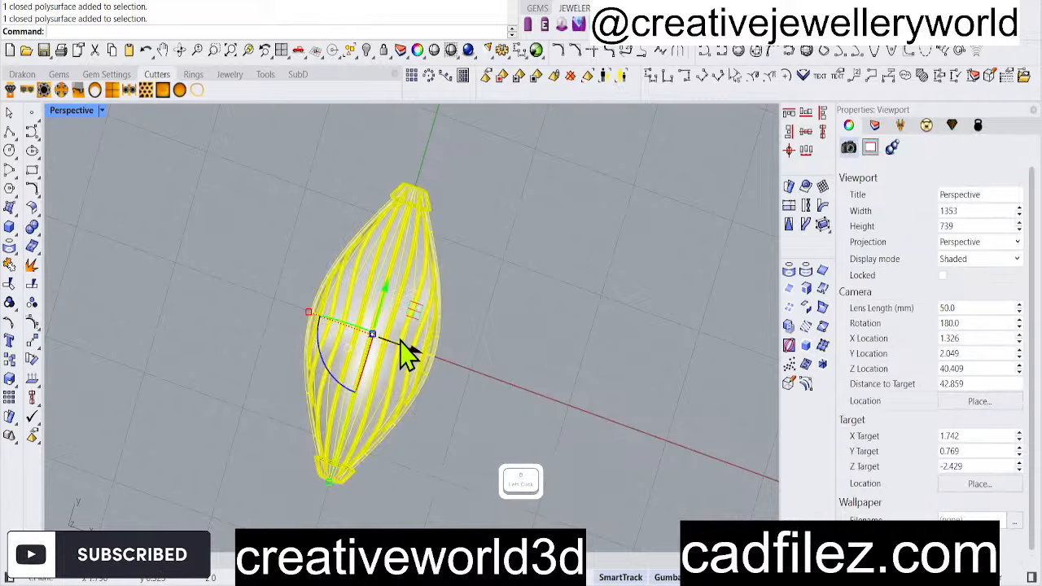
click(528, 352)
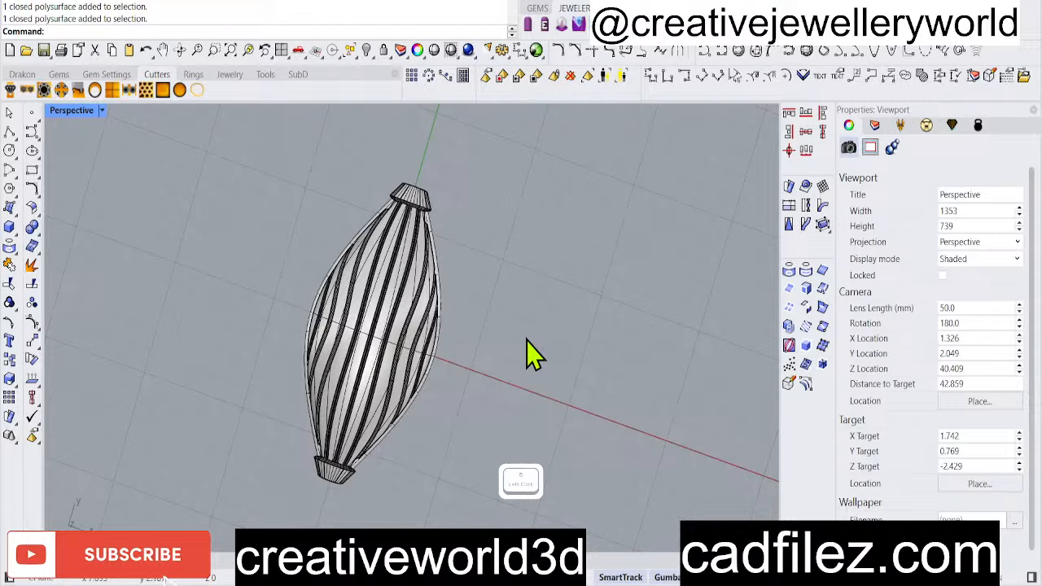
Run Check on the united petal and review the validity line of the report
text(c)
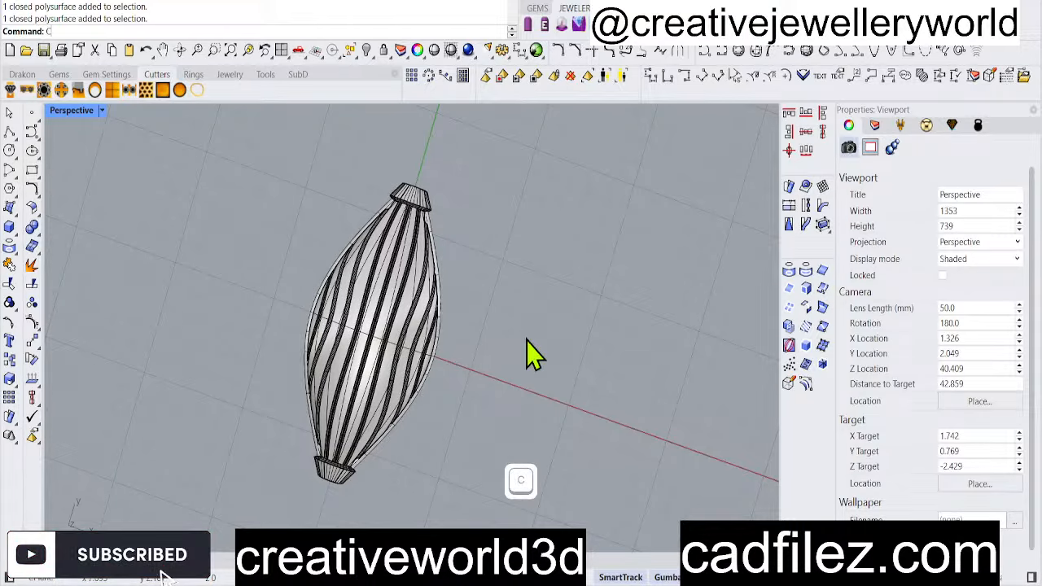
key(Return)
key(backslash)
key(BackSpace)
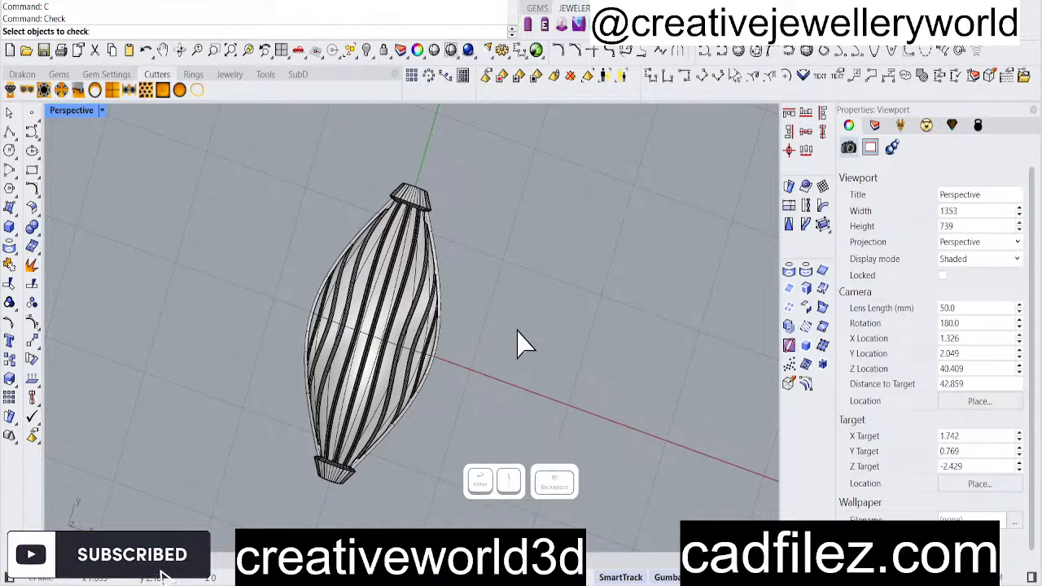
click(333, 279)
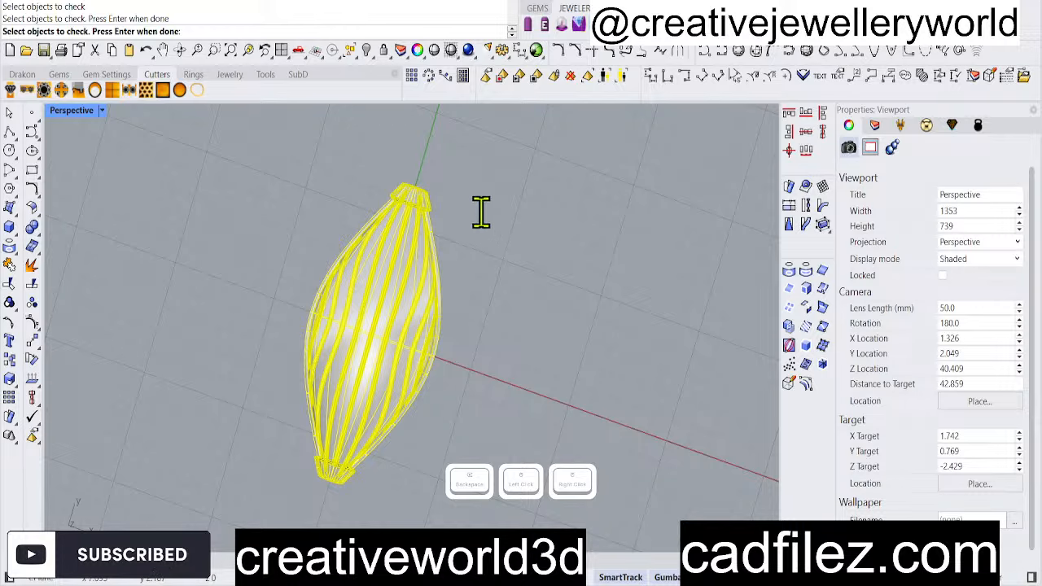
drag(517, 163, 308, 160)
click(513, 163)
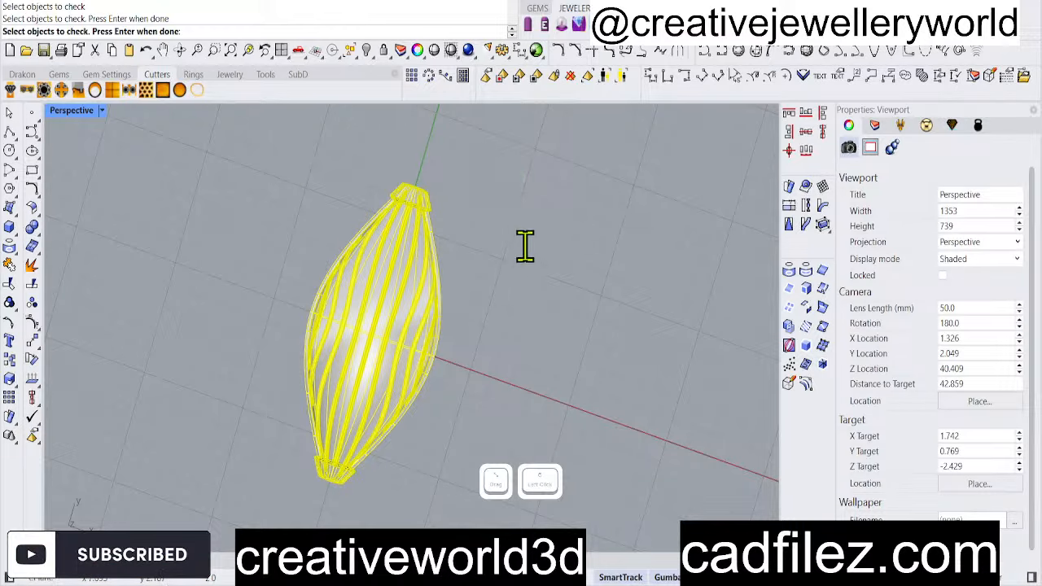
Close the check report and review the united petal from a tilted perspective and across all four viewports
right_click(619, 439)
right_drag(600, 462, 494, 293)
click(380, 315)
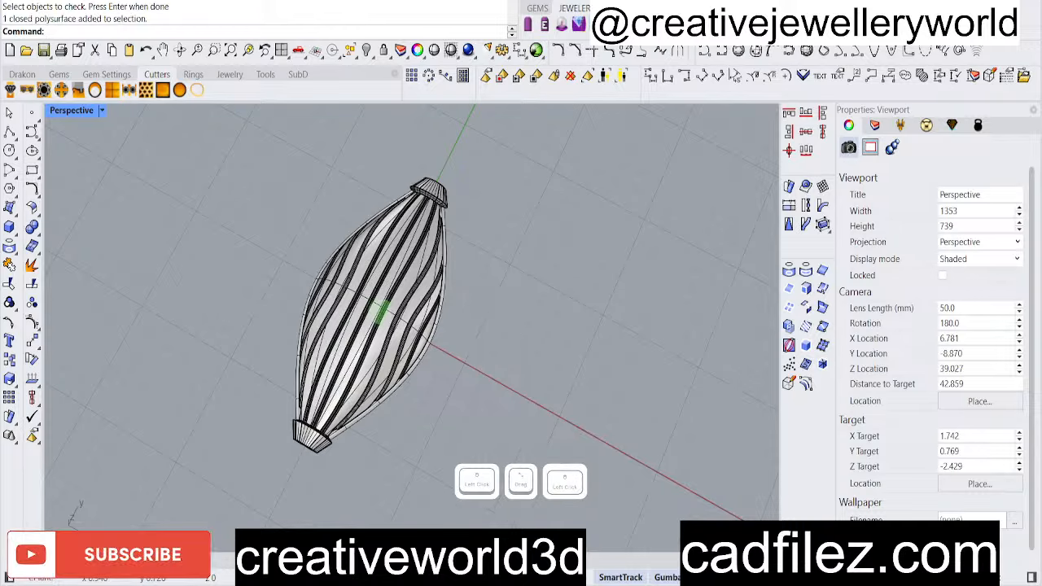
click(228, 233)
double_click(53, 115)
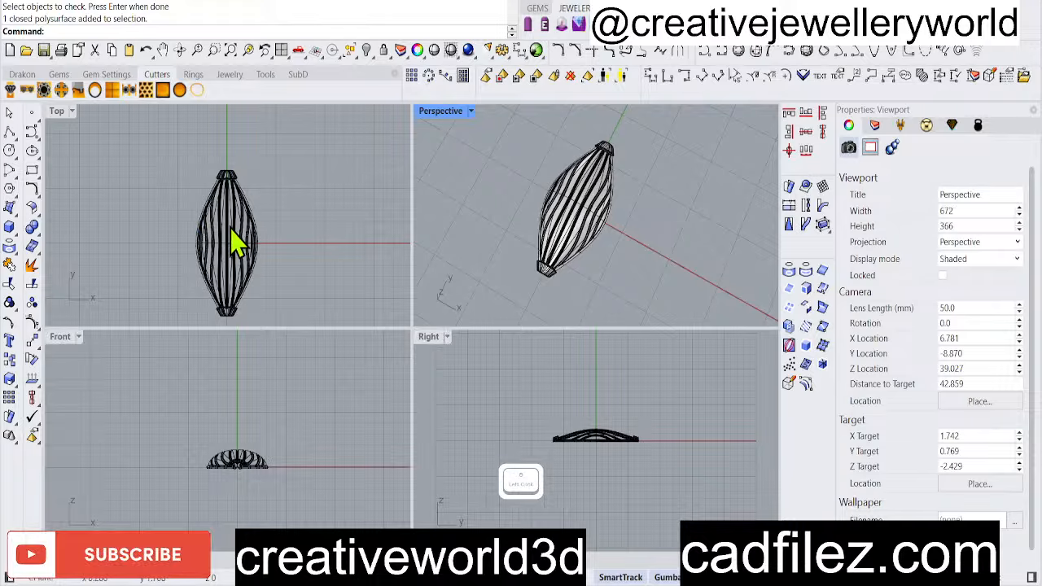
click(569, 425)
click(632, 431)
scroll(536, 415, up, 1)
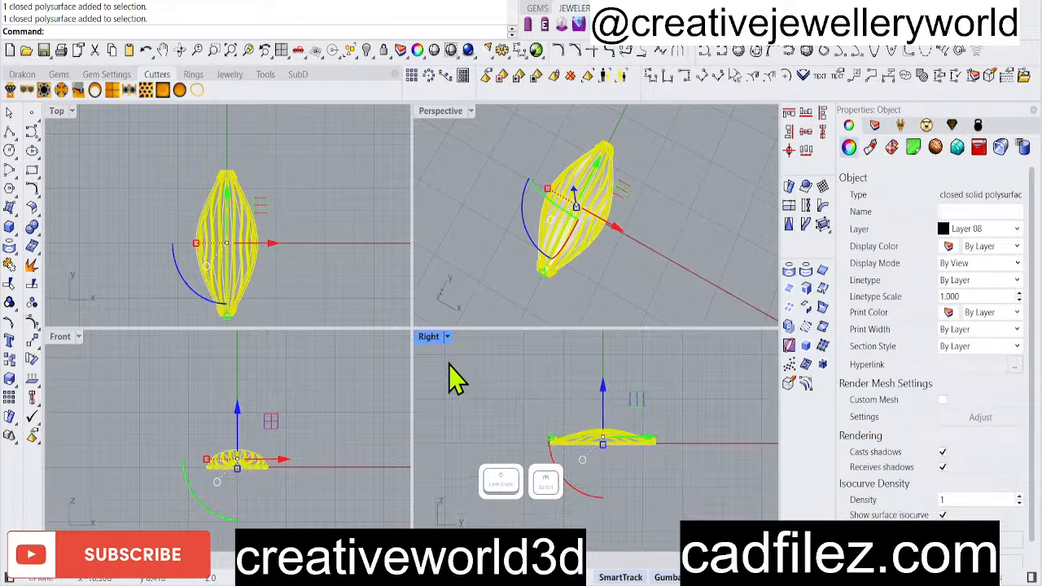
Examine the united petal's side profile in the enlarged Right view, focusing on its flat base and end caps
double_click(430, 336)
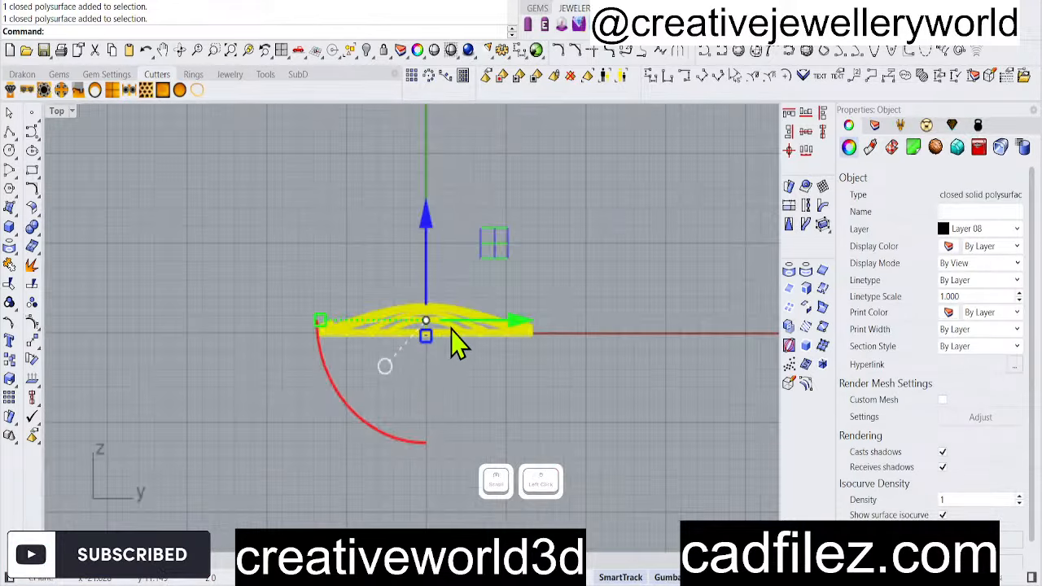
click(306, 281)
scroll(317, 297, up, 5)
click(391, 363)
scroll(390, 366, down, 2)
right_drag(387, 383, 387, 399)
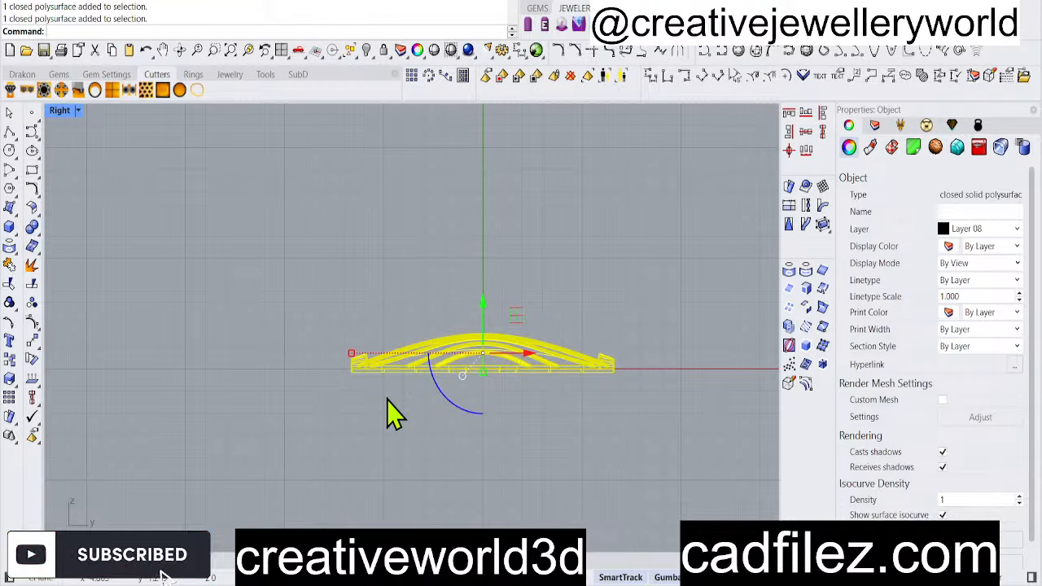
click(369, 281)
click(398, 350)
click(304, 265)
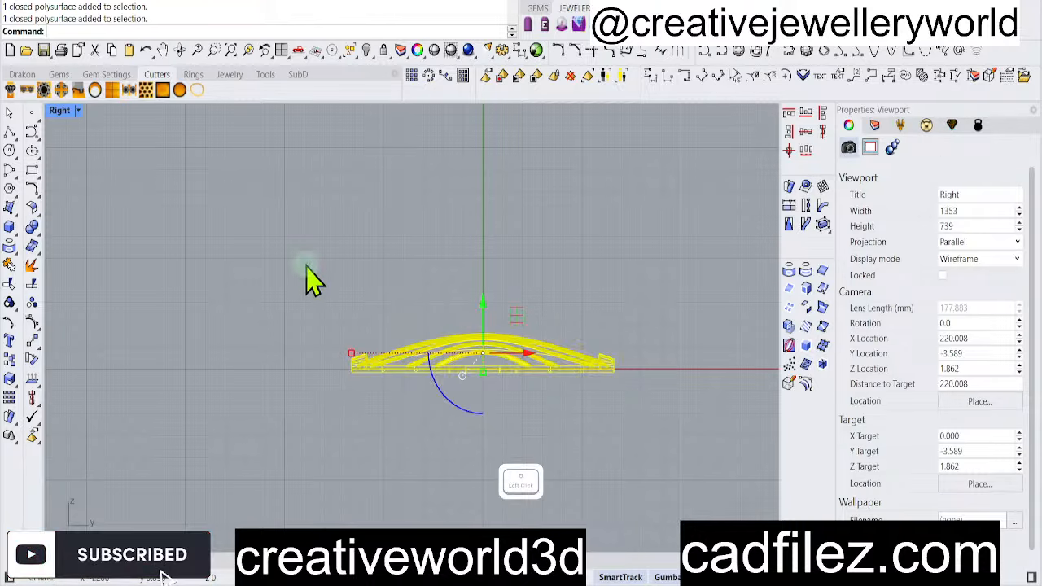
double_click(60, 111)
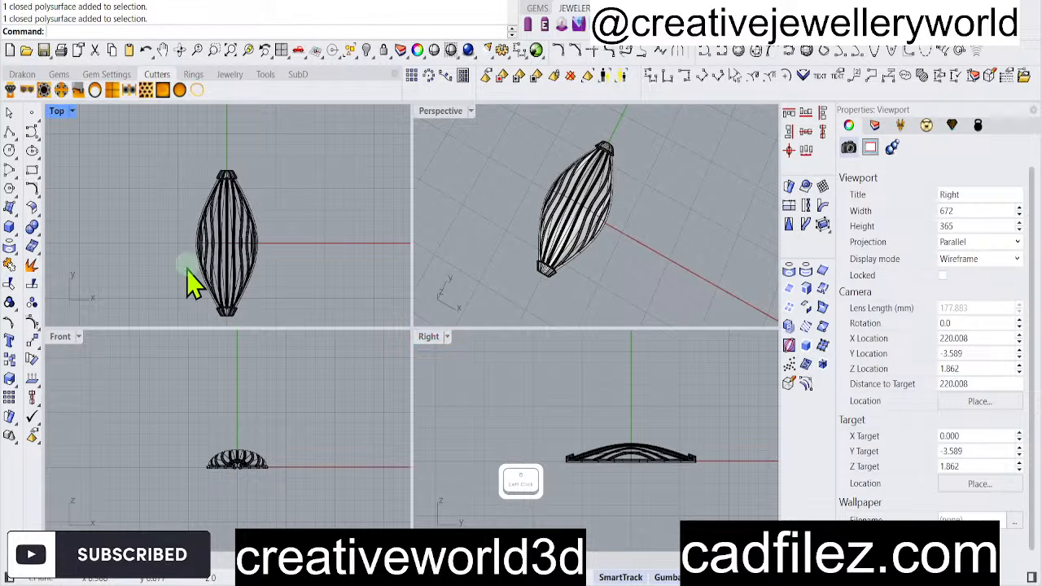
click(187, 282)
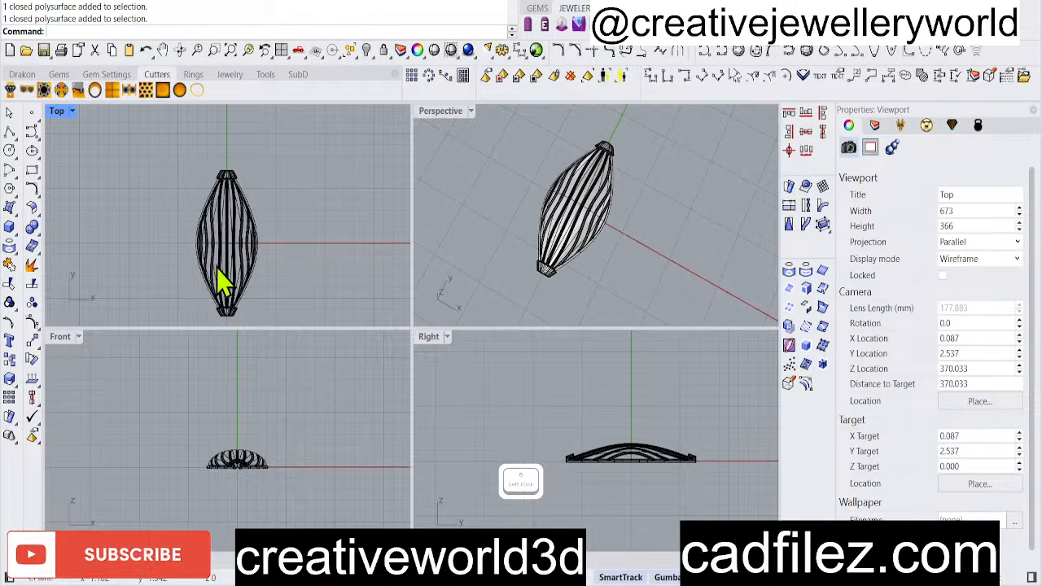
Rotate the petal 90 degrees upright about its centre in the Right view and check it in the Front view
click(651, 481)
click(604, 455)
drag(592, 494, 682, 492)
click(323, 403)
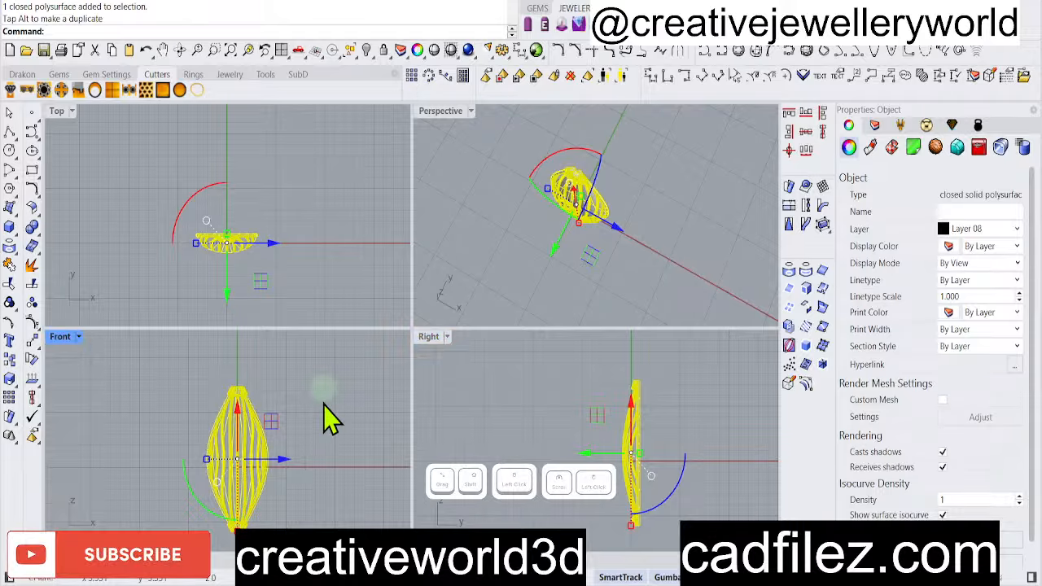
click(302, 455)
double_click(59, 336)
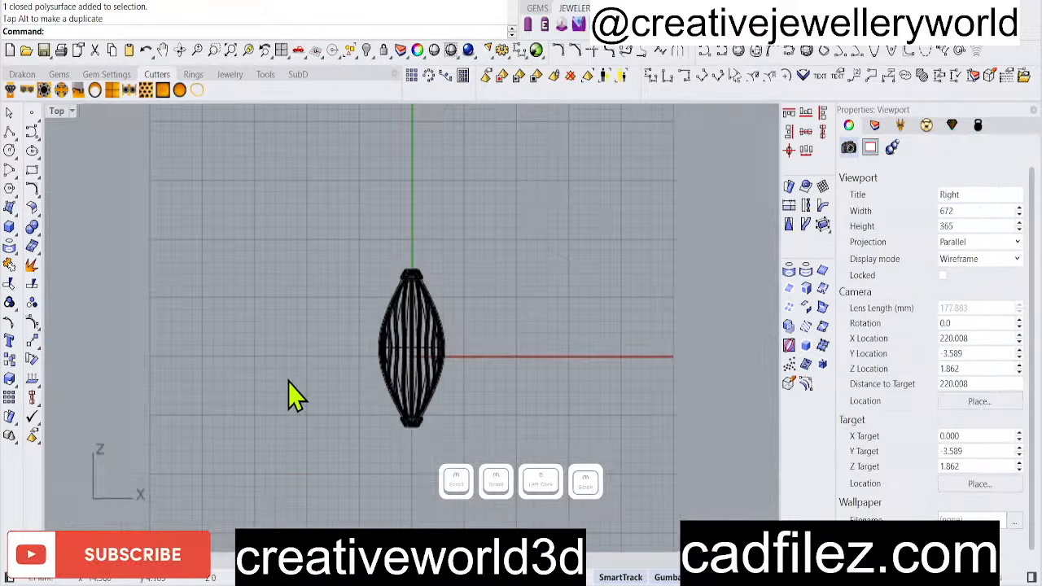
click(400, 354)
double_click(59, 112)
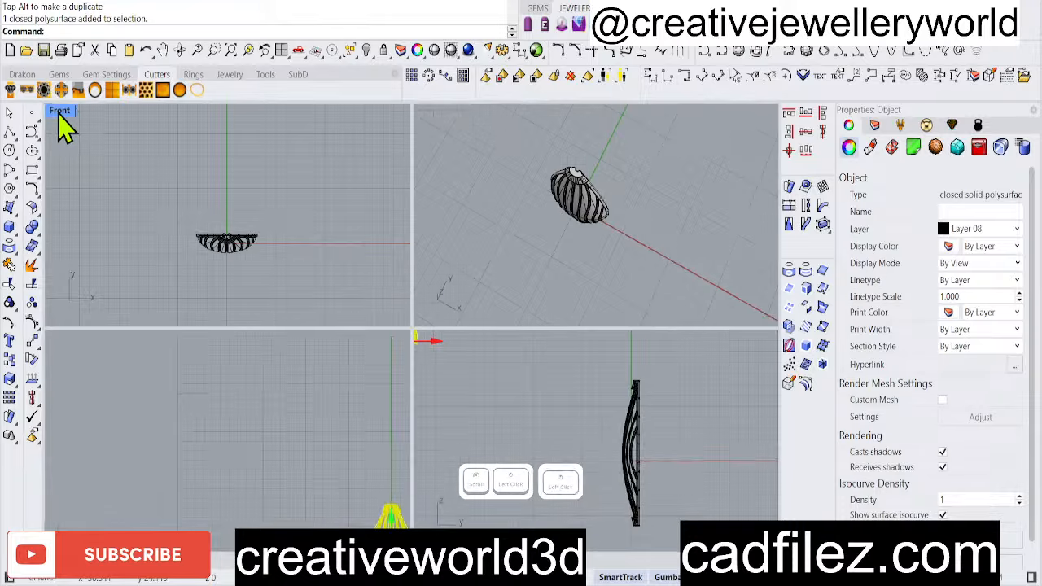
click(590, 460)
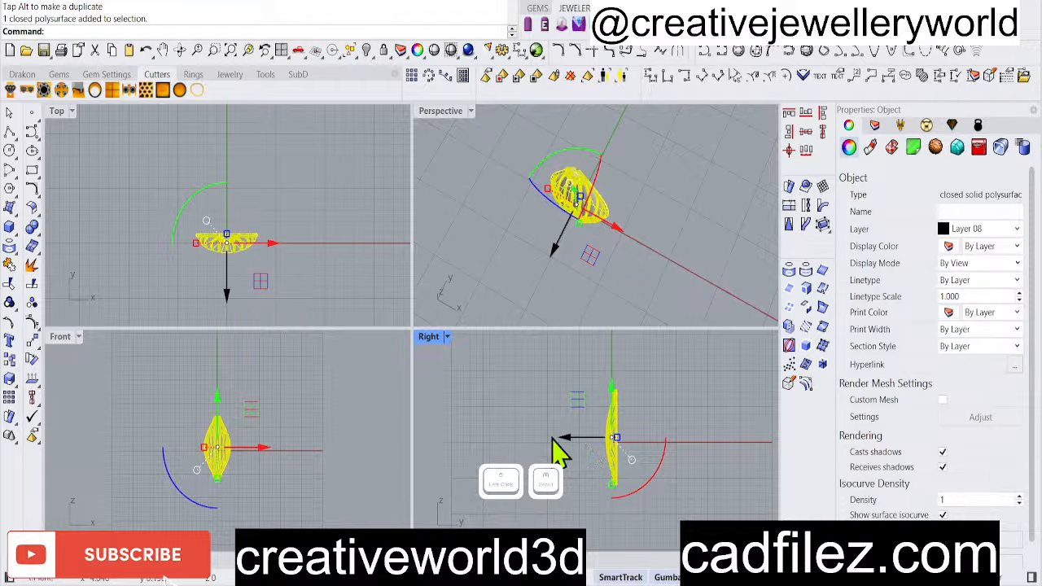
Draw a circle of diameter 10 centred at the origin (0) in the Top view
click(7, 152)
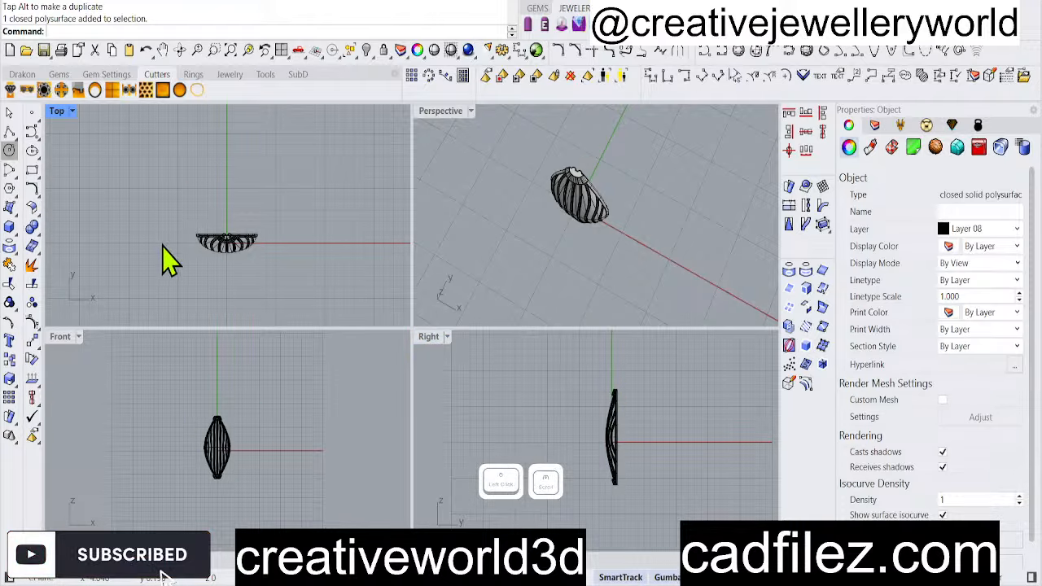
scroll(163, 243, up, 2)
text(0)
key(Return)
scroll(241, 193, down, 2)
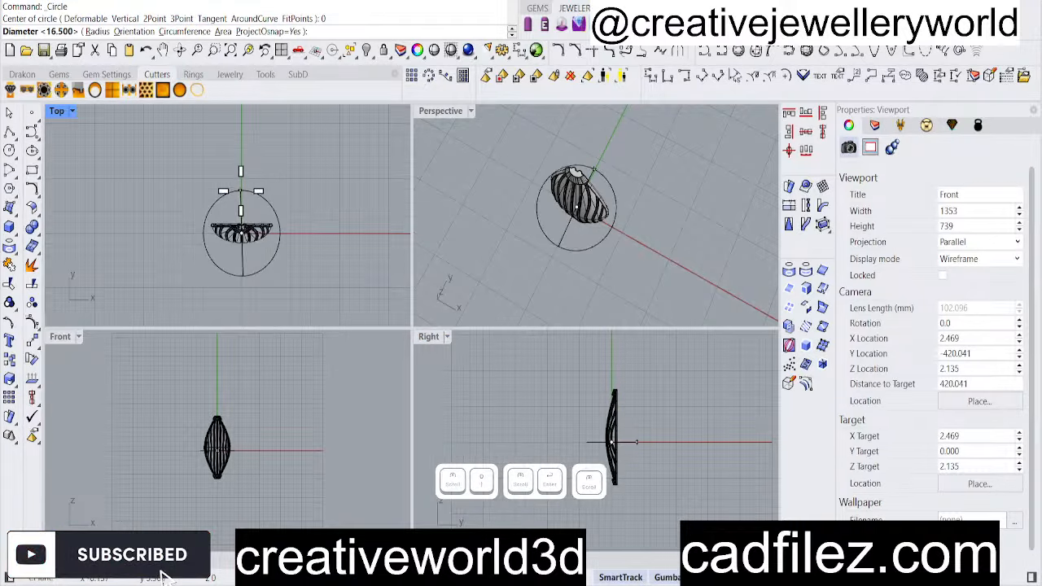
text(10)
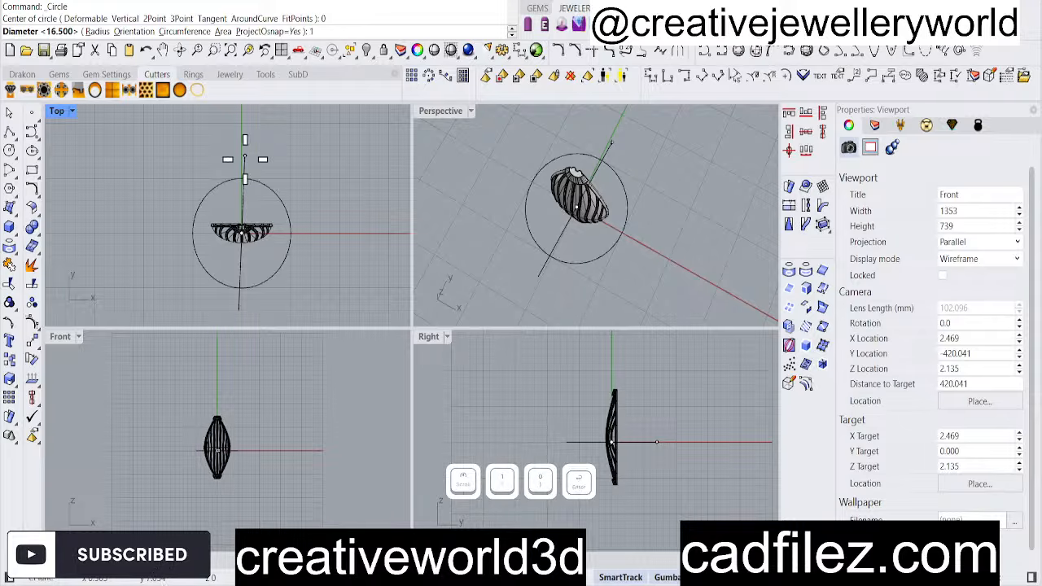
key(Return)
click(279, 181)
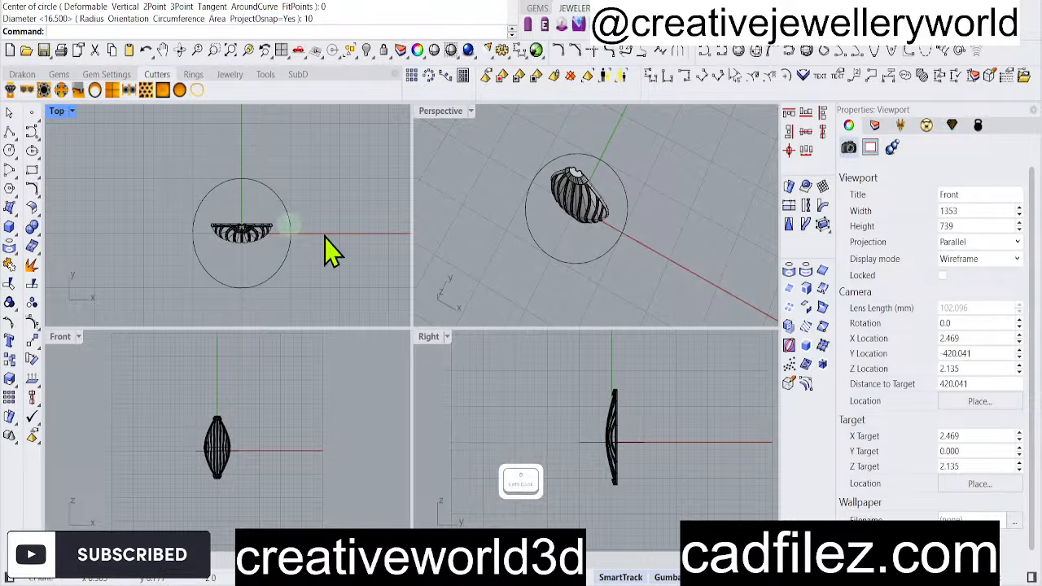
click(290, 244)
click(333, 278)
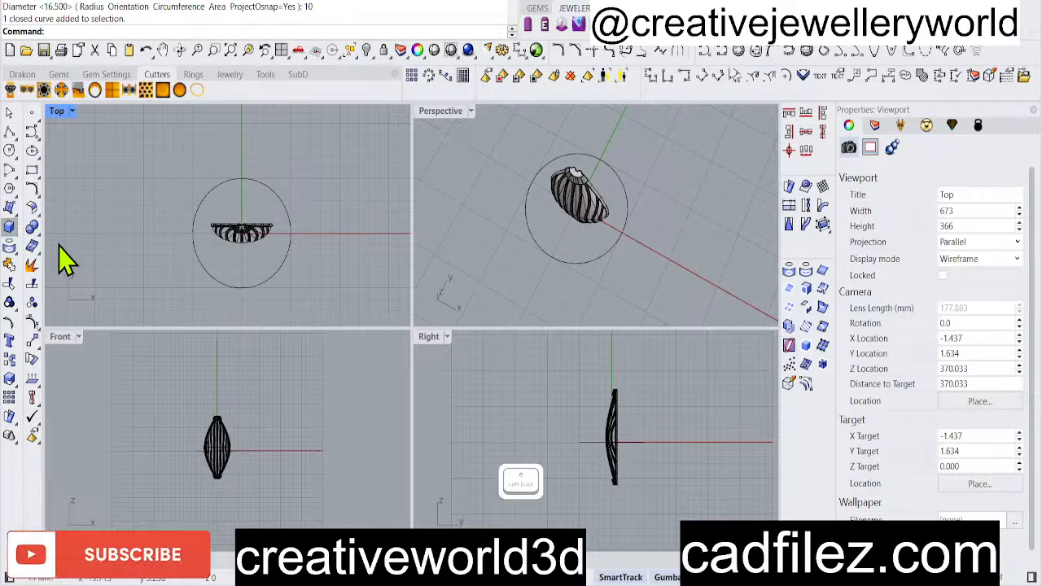
Create a sphere centred at the origin (0), slightly smaller than the reference circle, and select it
key(Return)
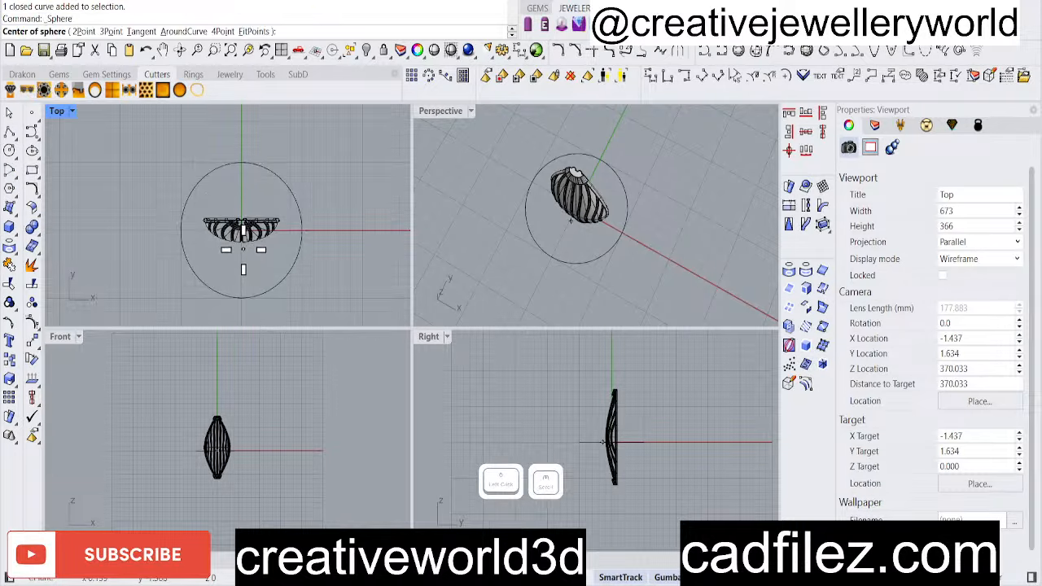
click(244, 279)
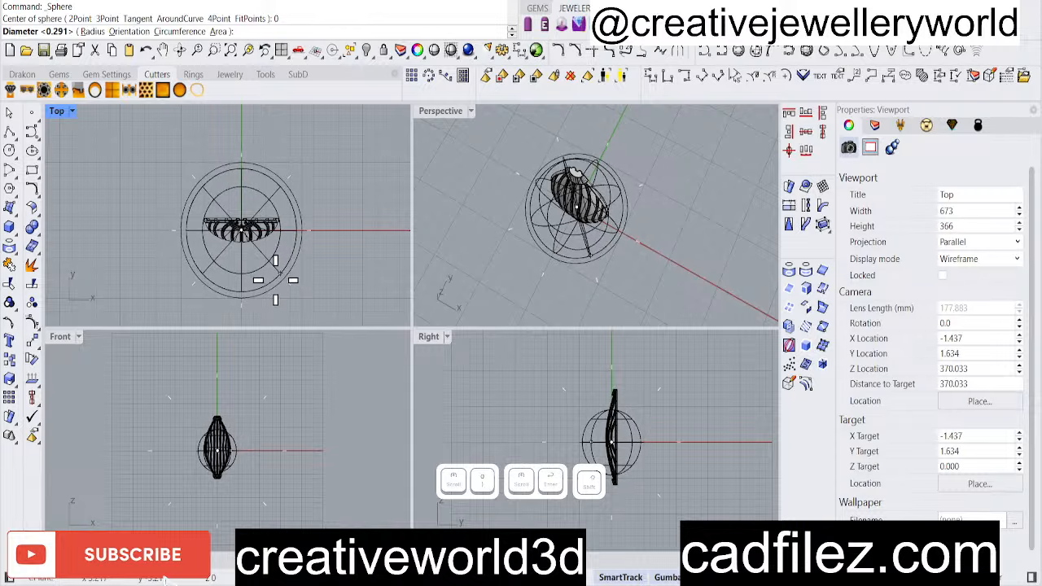
shift+click(278, 278)
scroll(224, 455, up, 2)
click(237, 458)
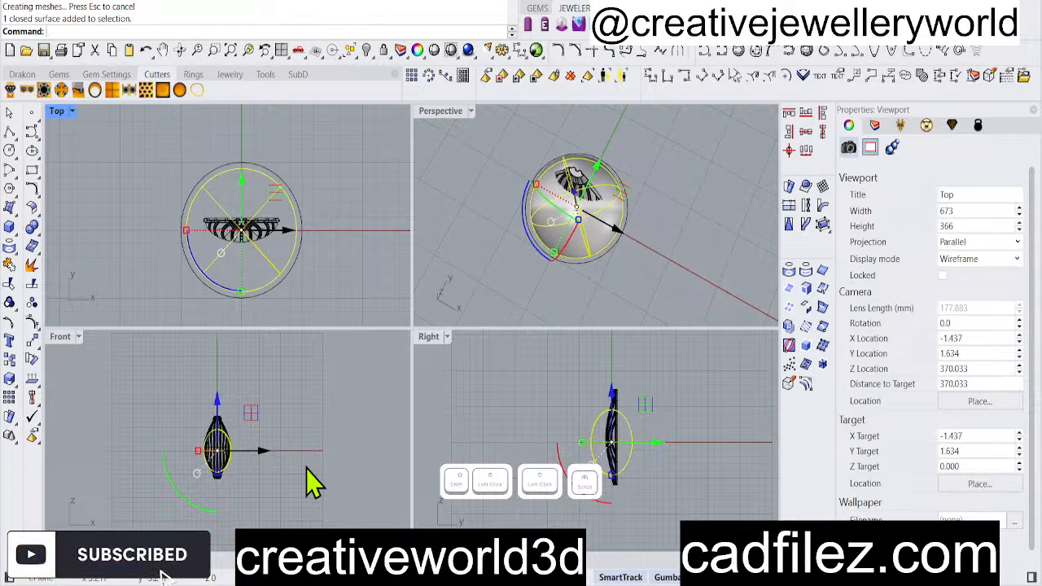
click(396, 456)
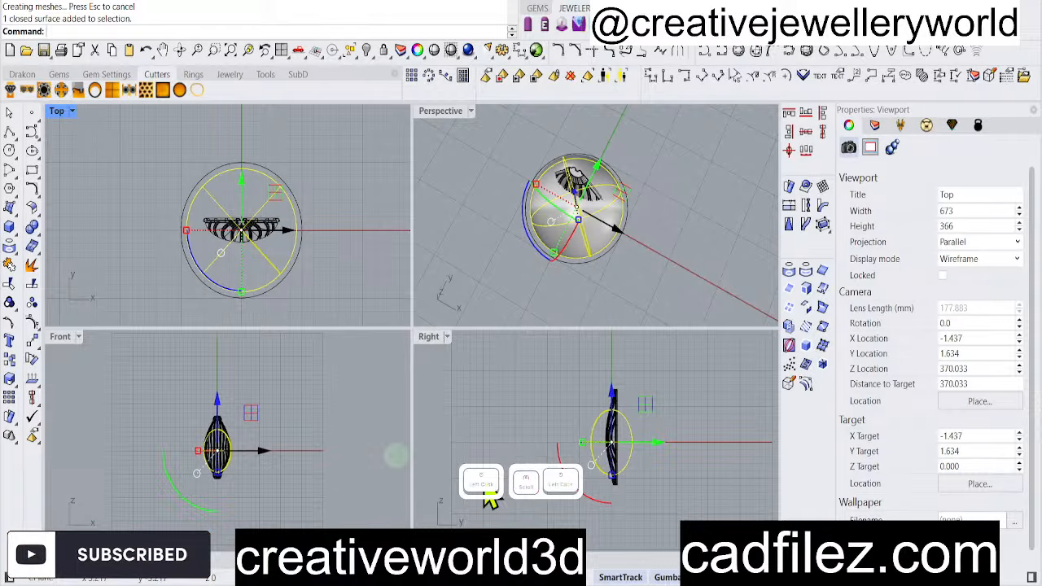
click(638, 471)
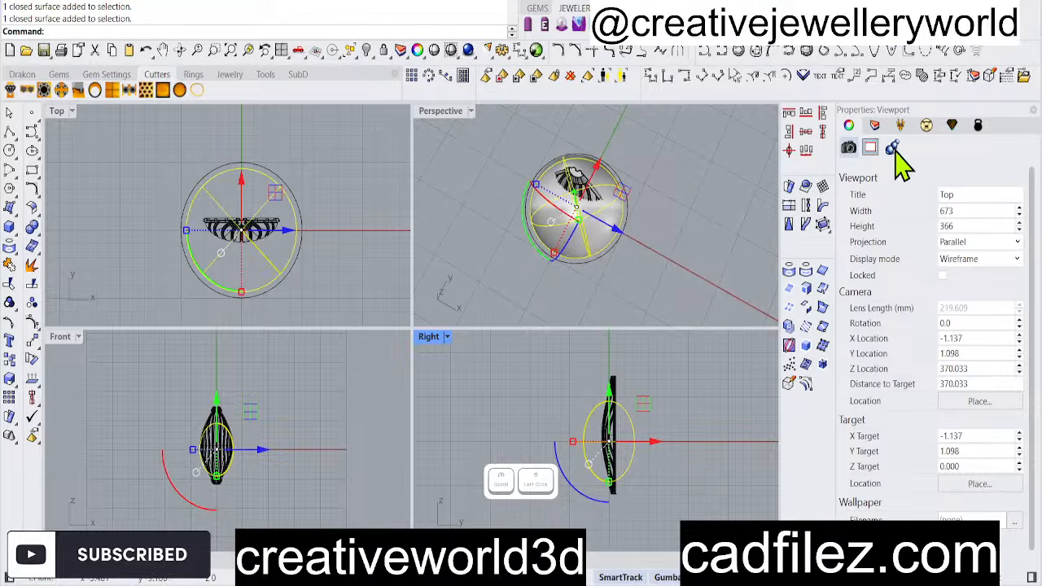
Open the Drakon Materials library and reselect the sphere in an enlarged Perspective view, ready for a material
click(924, 127)
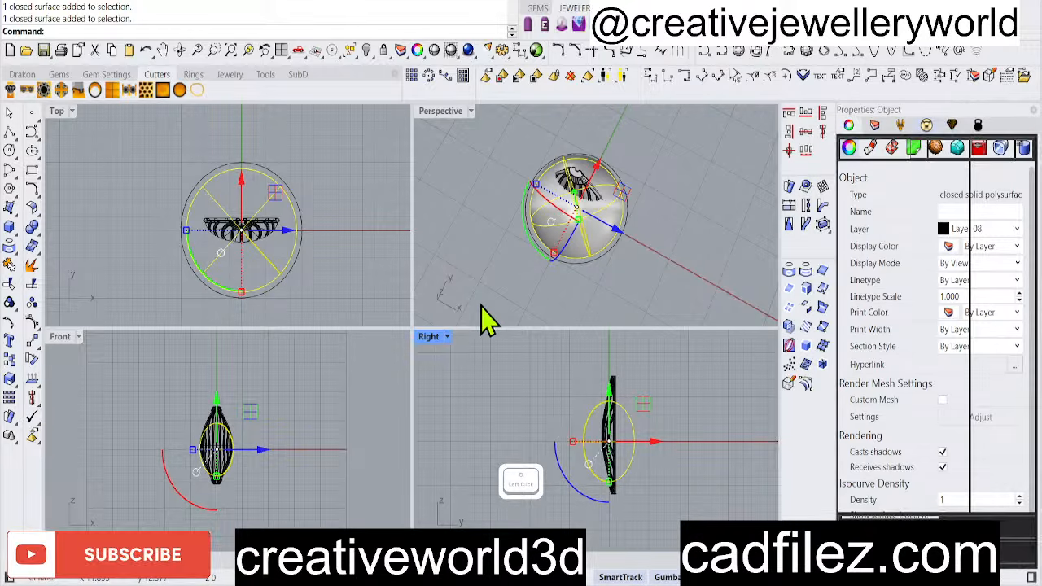
key(ctrl+F4)
right_drag(552, 430, 535, 311)
scroll(562, 363, down, 4)
scroll(581, 348, up, 2)
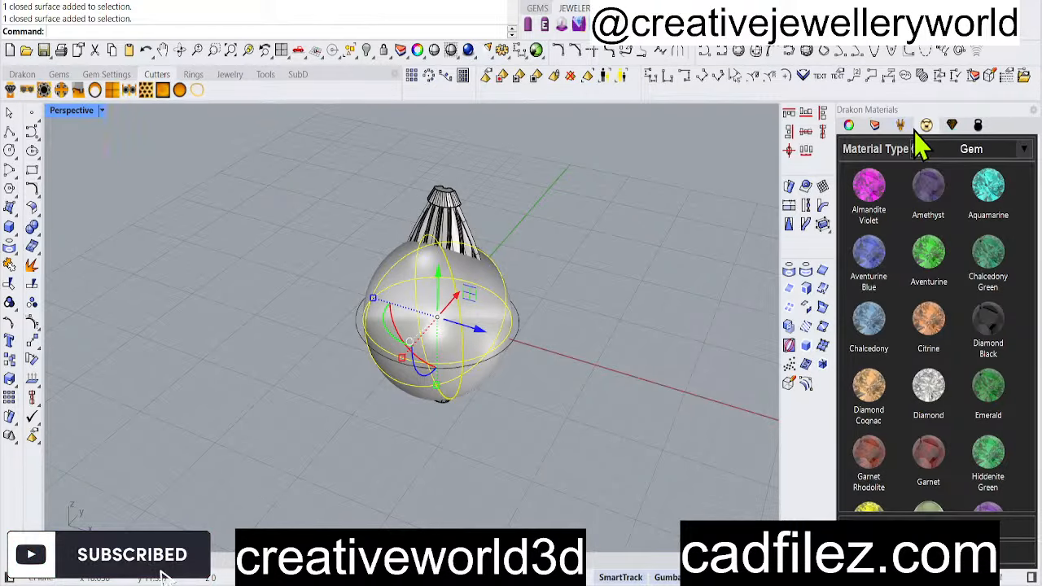
click(646, 225)
click(504, 308)
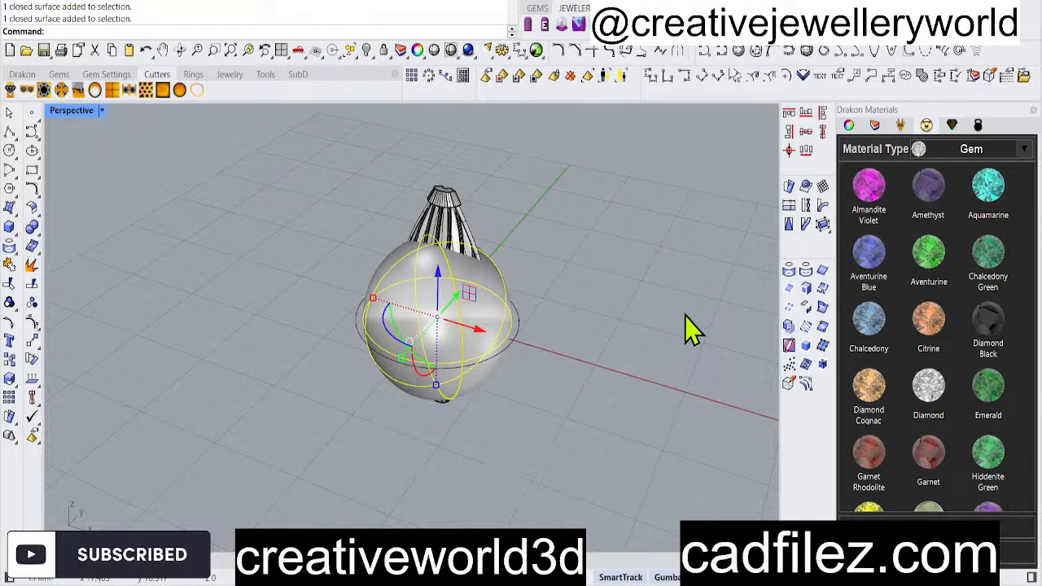
click(489, 211)
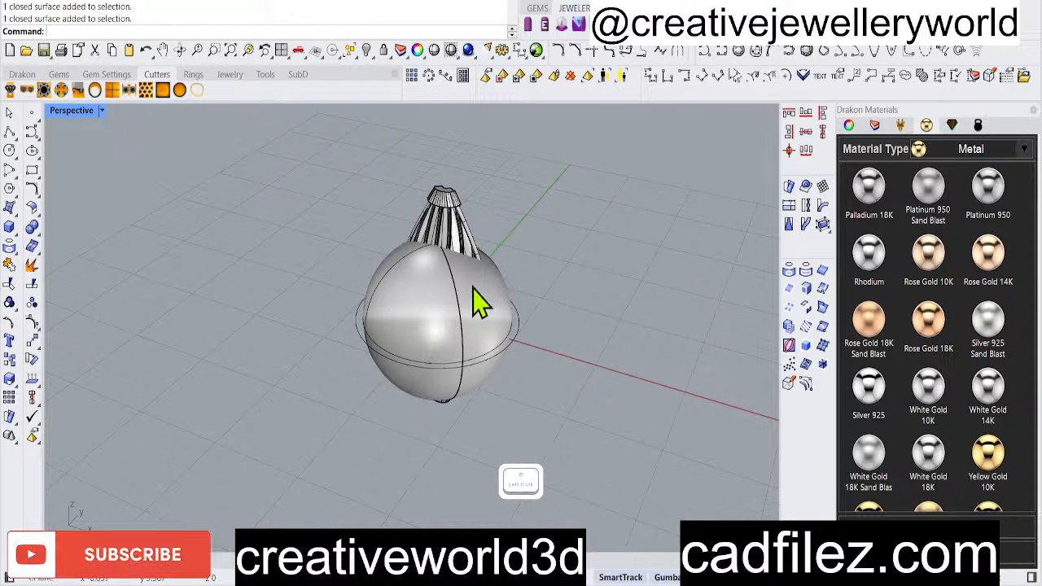
click(479, 302)
click(546, 236)
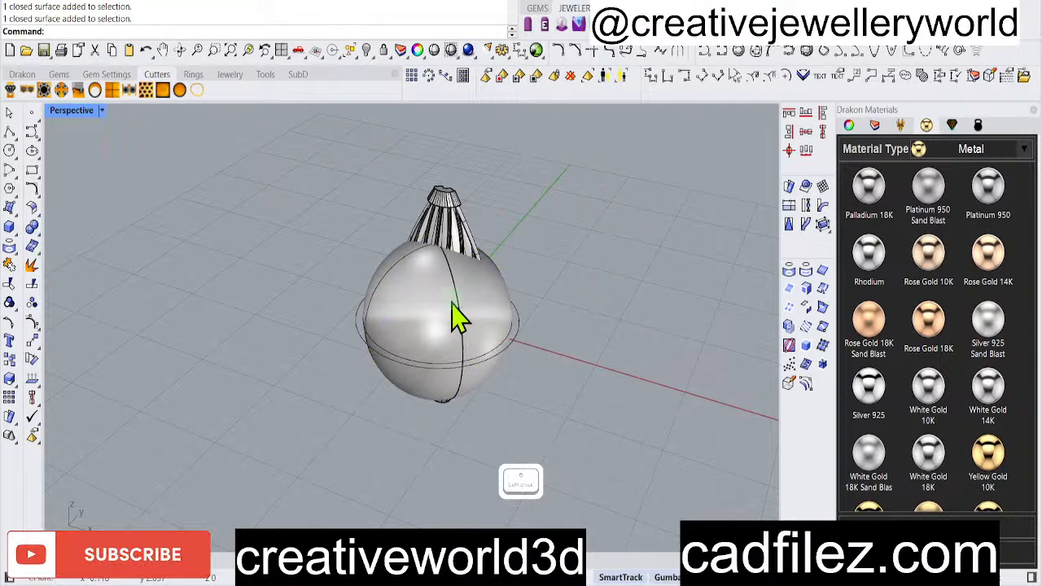
click(458, 314)
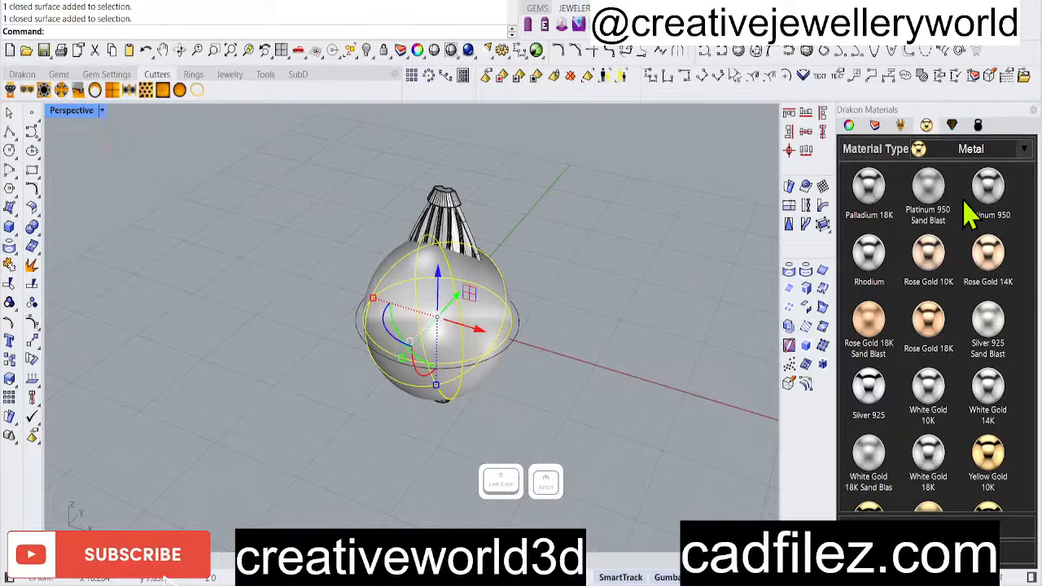
Switch the material type to Gem and browse to the pearl materials for the selected sphere
click(915, 314)
scroll(922, 435, down, 2)
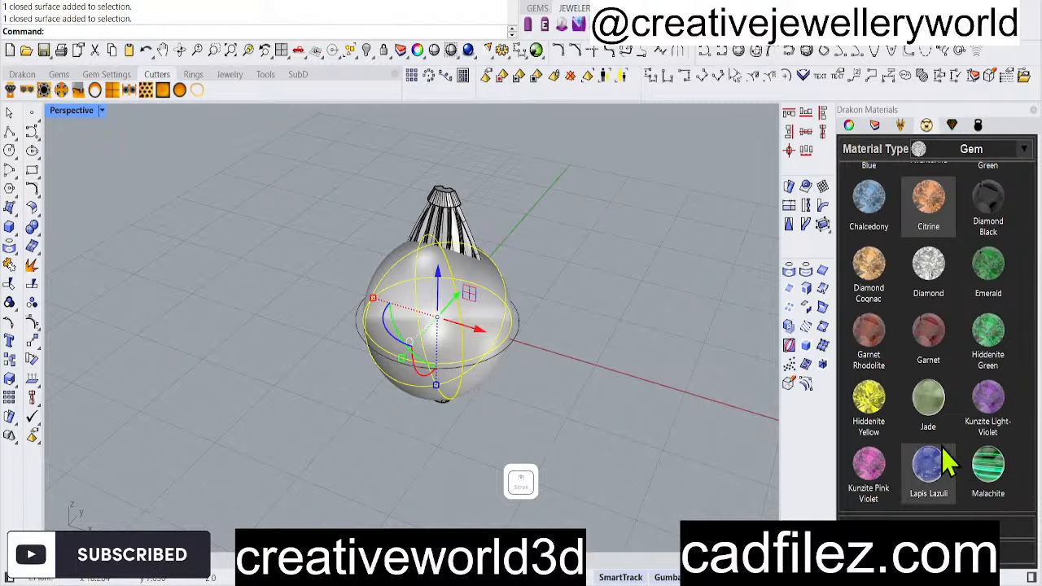
scroll(932, 443, down, 1)
click(935, 407)
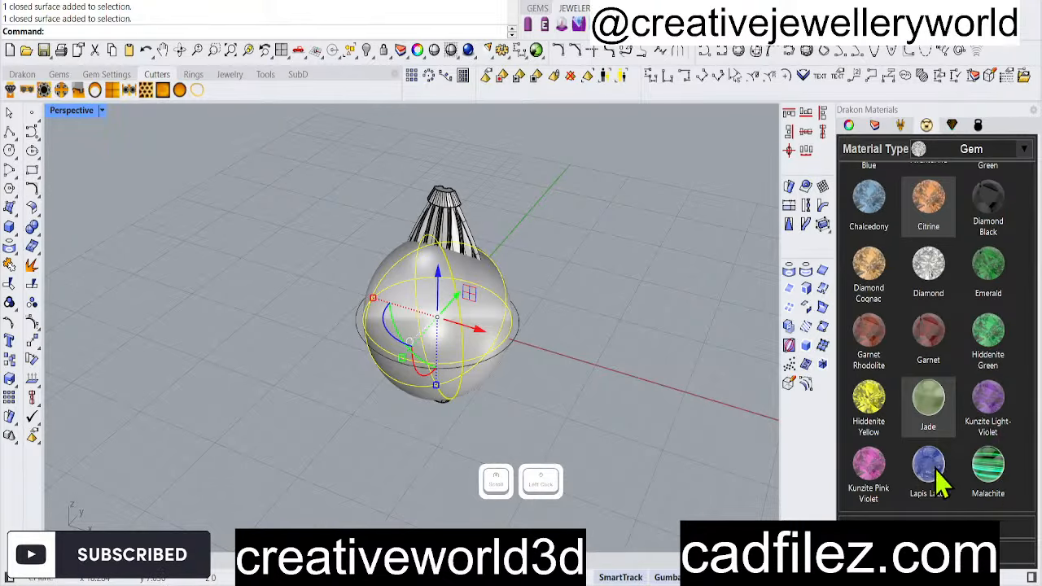
scroll(912, 424, down, 1)
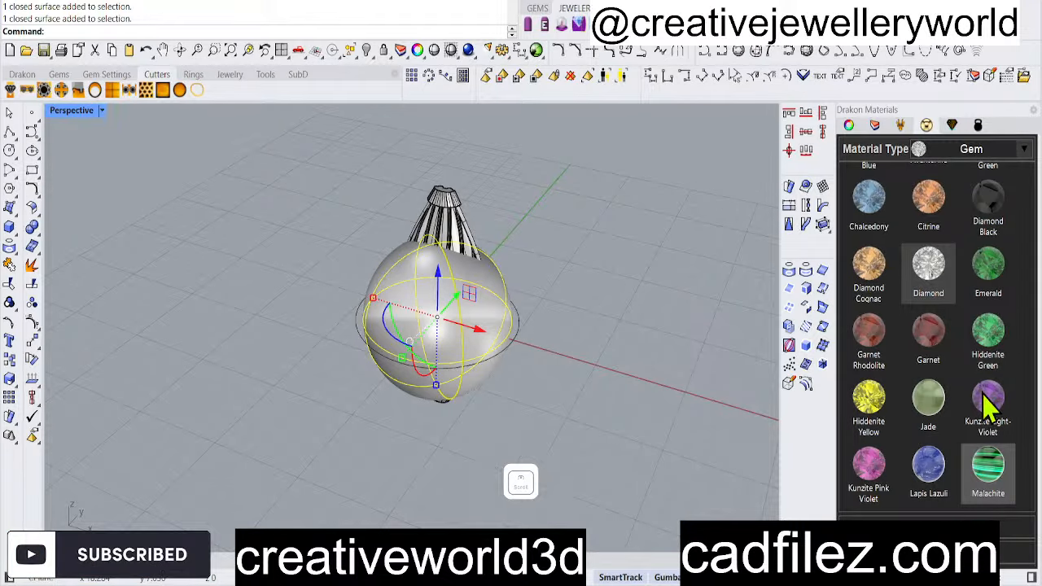
scroll(883, 442, down, 2)
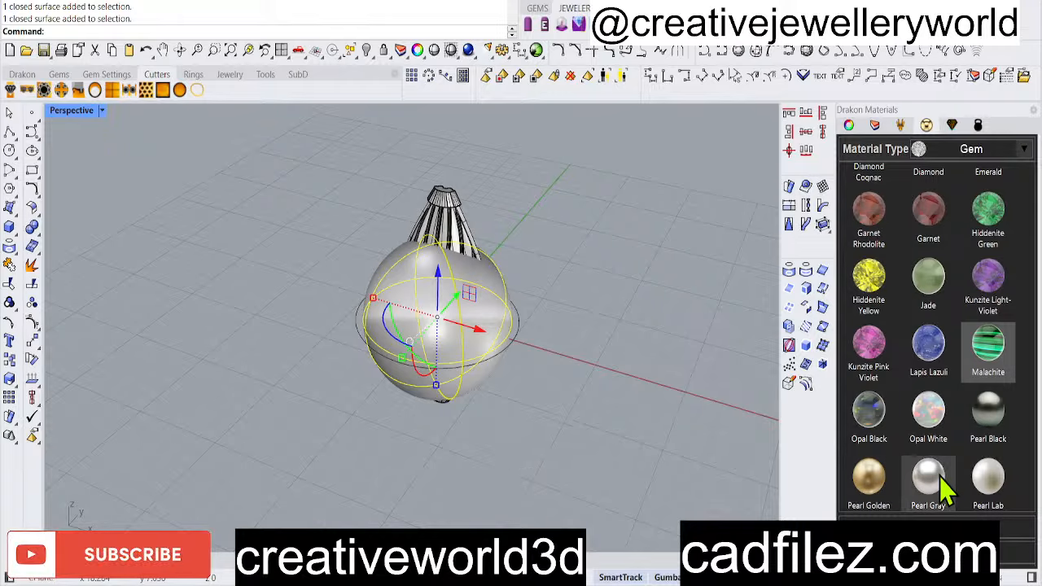
Apply the Pearl Gray gem material to the sphere and clear the selection
click(940, 480)
click(523, 325)
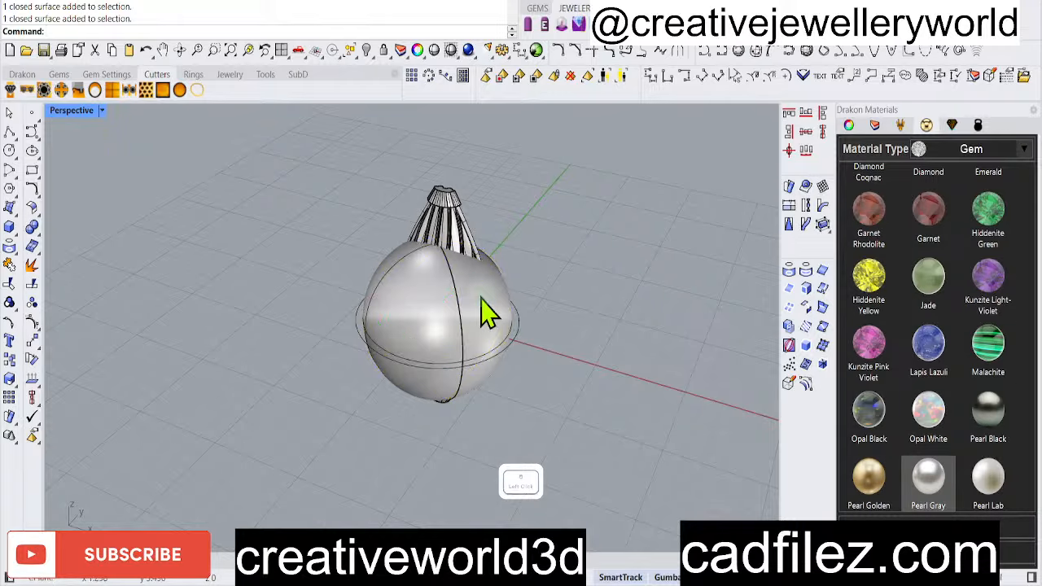
click(481, 298)
click(524, 190)
Move the ribbed spindle-shaped piece along the Y axis until it stands clear in front of the sphere
click(452, 221)
scroll(512, 282, down, 2)
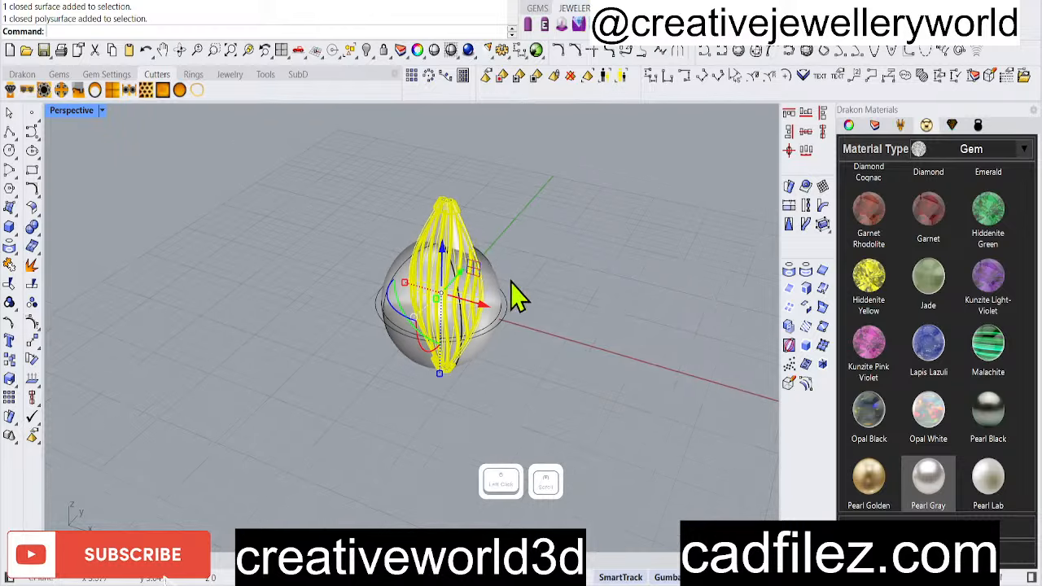
right_drag(512, 282, 434, 281)
click(341, 362)
scroll(449, 256, up, 2)
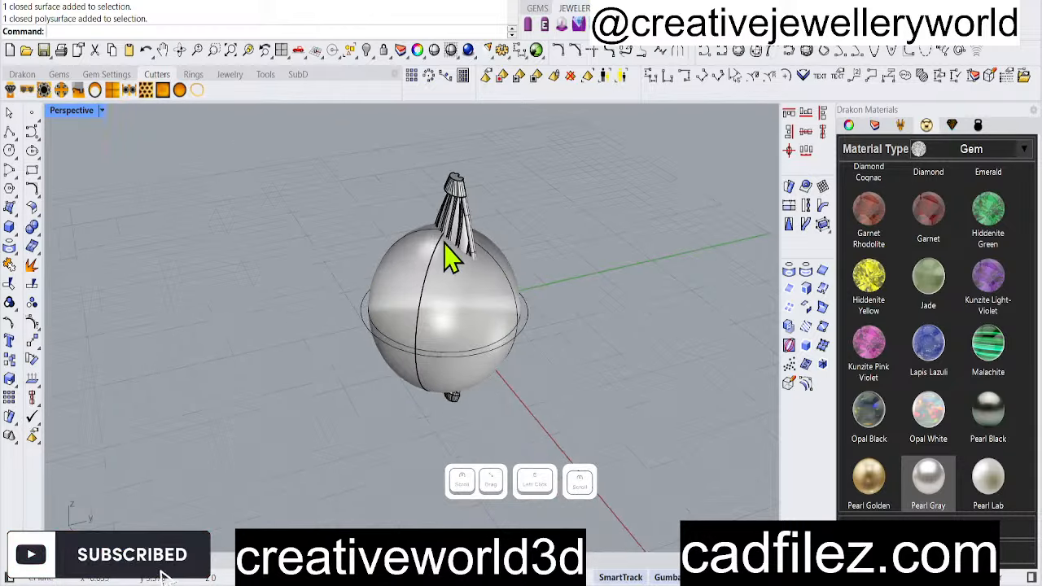
click(485, 280)
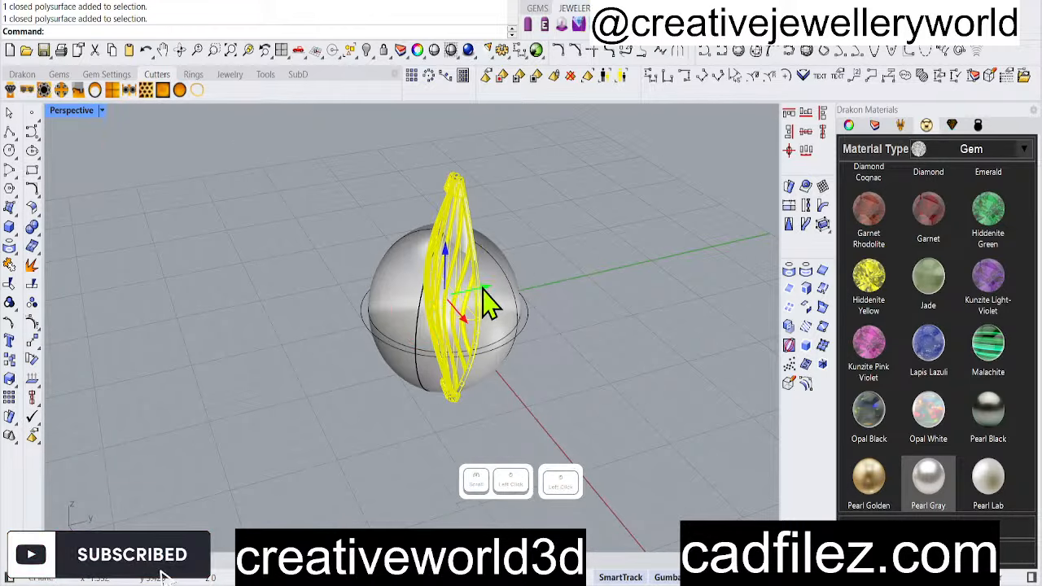
drag(489, 302, 399, 353)
click(581, 461)
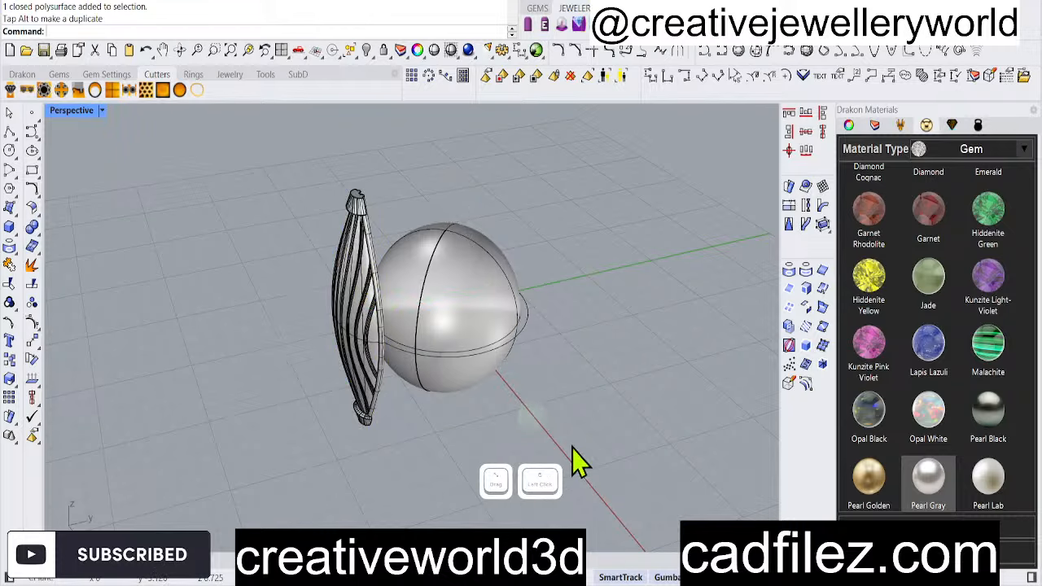
right_drag(472, 356, 624, 344)
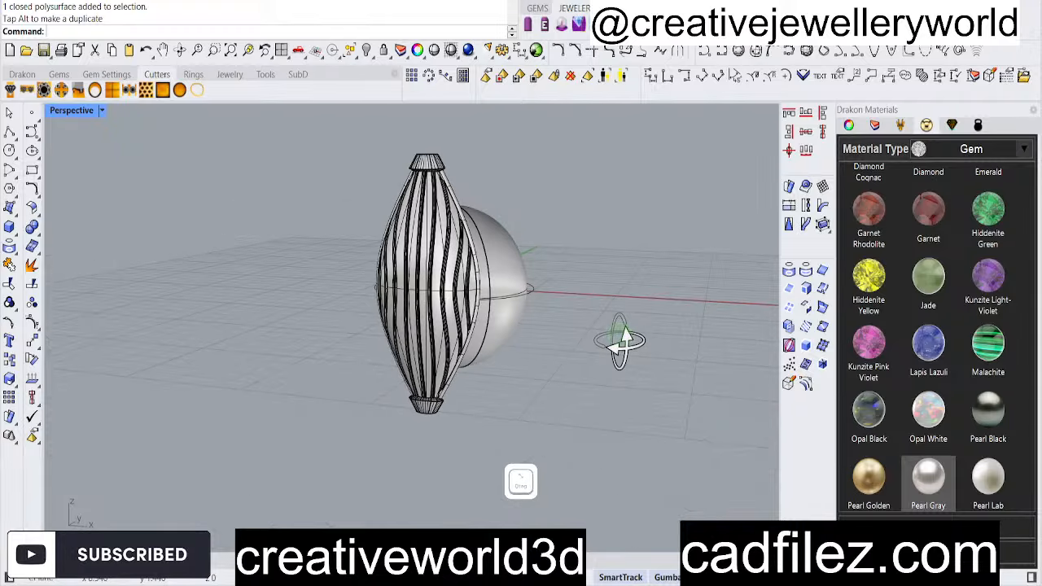
Try a CageEdit on the ribbed piece with a BoundingBox control object, CPlane coordinates, four points per direction and Global region
double_click(67, 112)
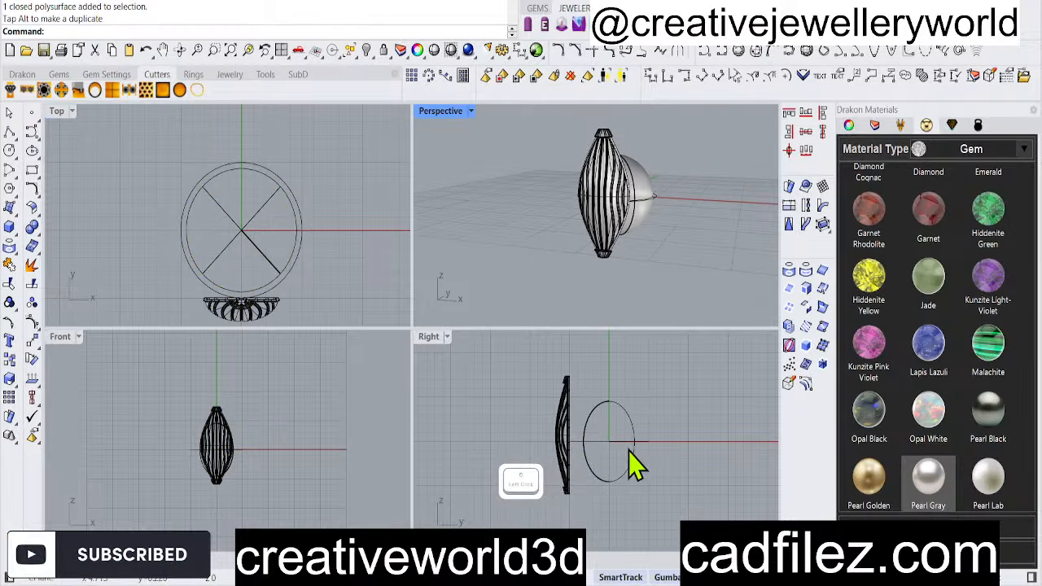
click(453, 402)
click(567, 436)
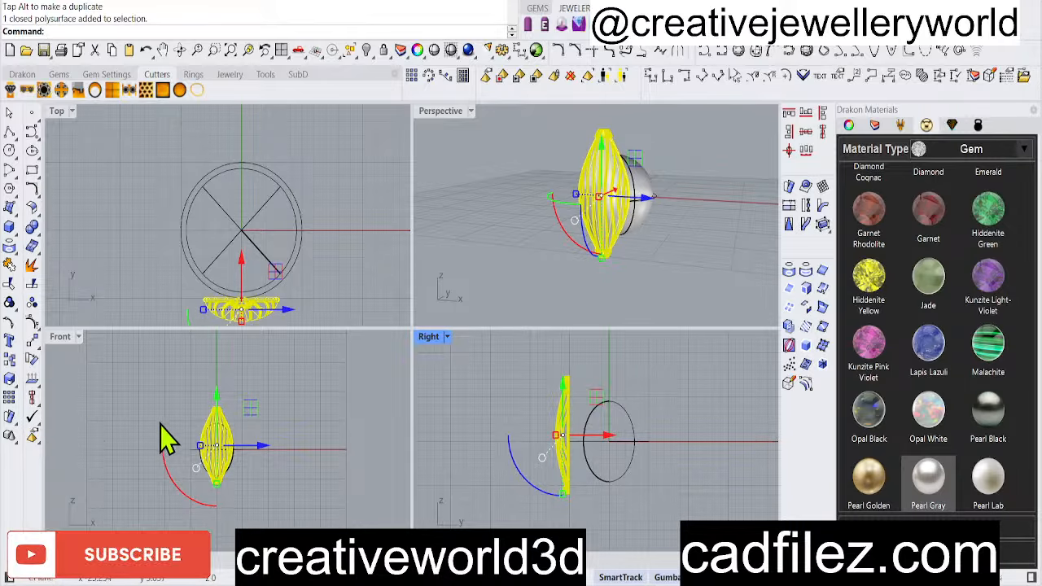
text(C)
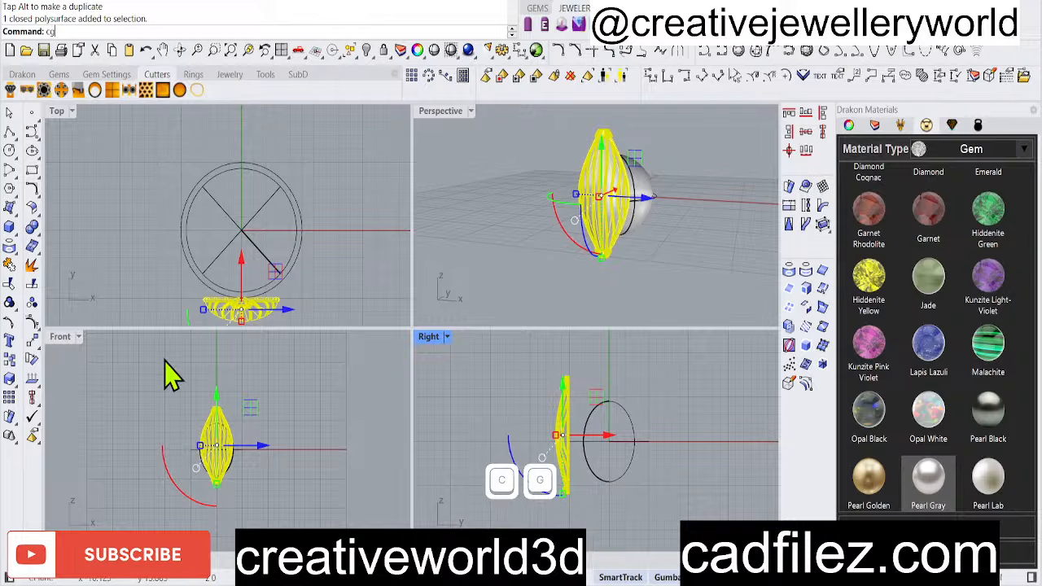
text(g)
right_click(154, 233)
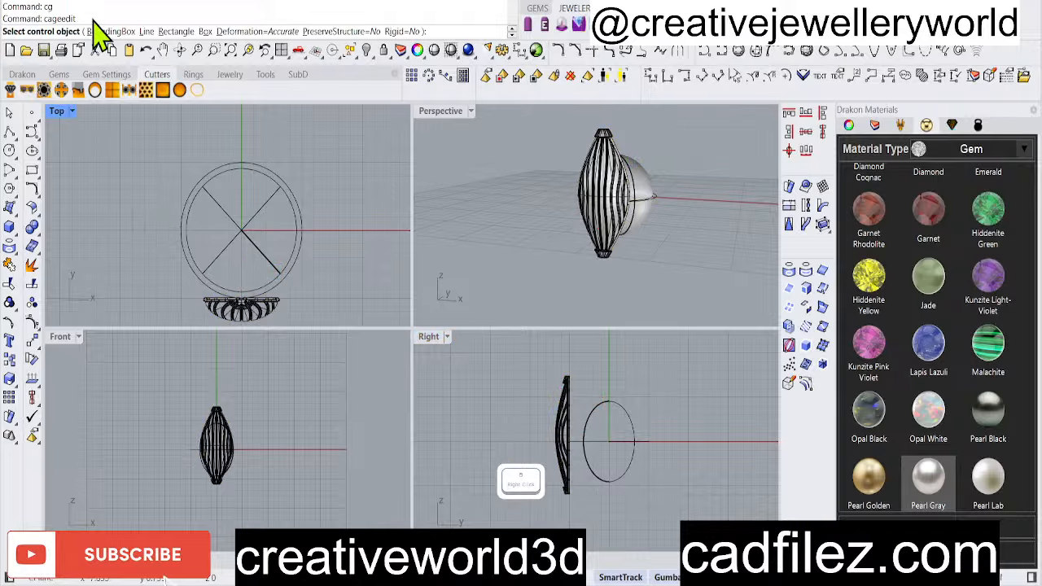
click(125, 32)
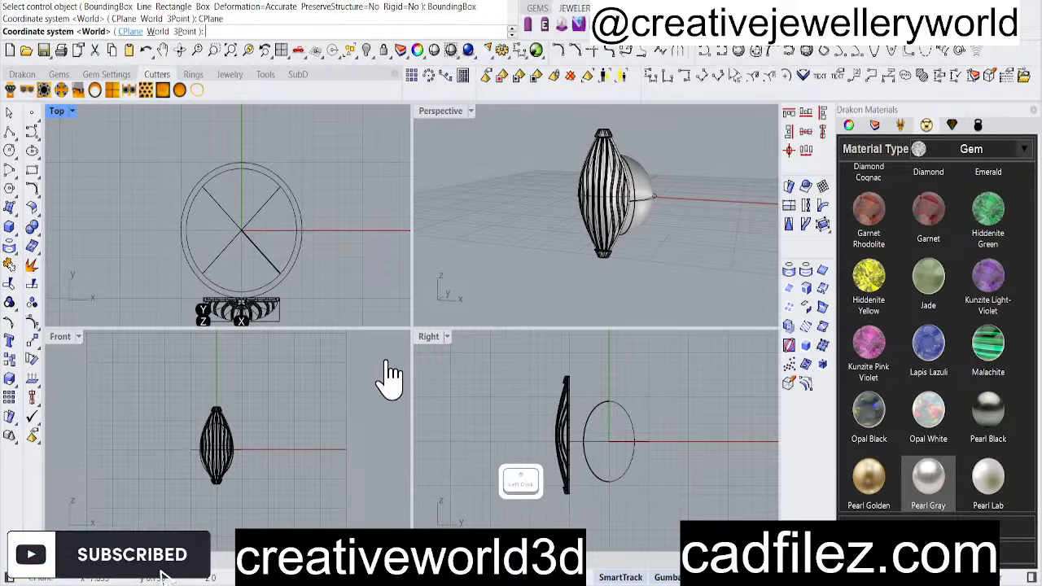
right_click(253, 442)
right_click(253, 449)
right_click(252, 439)
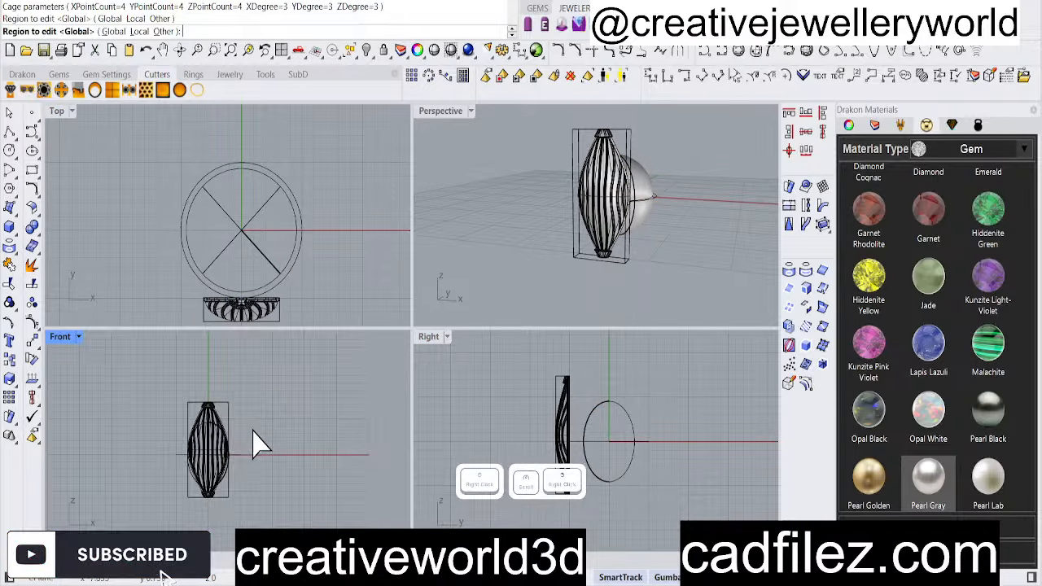
Try bending the ribbed piece's top toward the sphere by moving its top row of cage points, and undo back past the cage
scroll(255, 442, up, 4)
drag(507, 340, 587, 412)
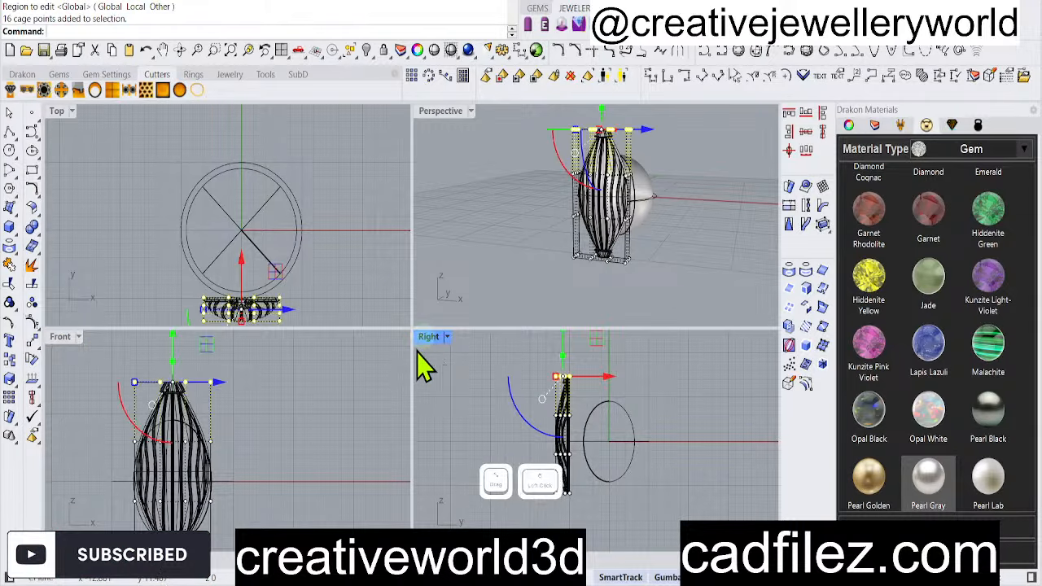
double_click(428, 336)
scroll(391, 333, up, 3)
drag(380, 275, 525, 356)
key(ctrl)
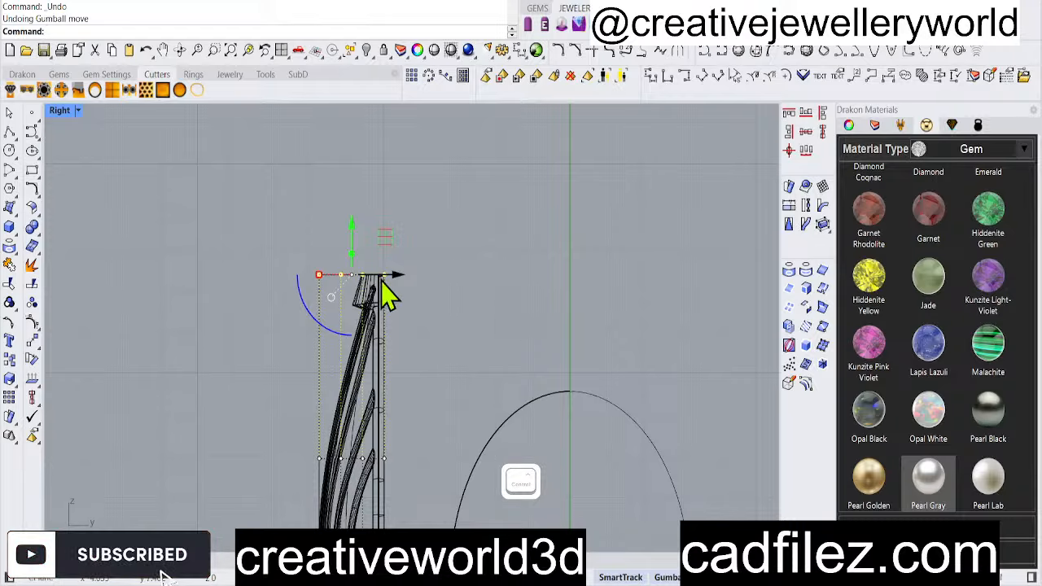
drag(402, 281, 573, 298)
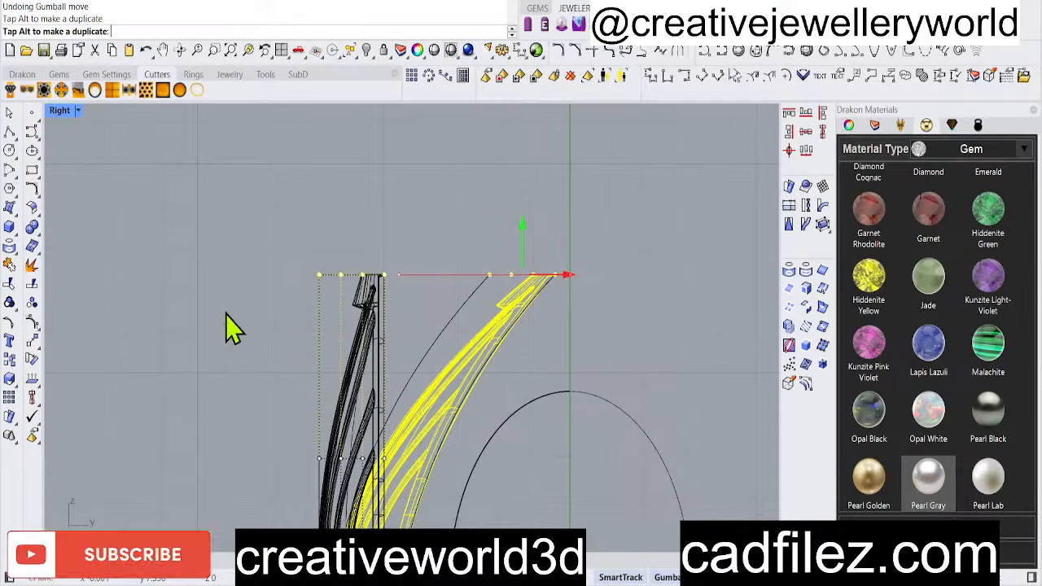
key(ctrl+z)
key(ctrl+z)
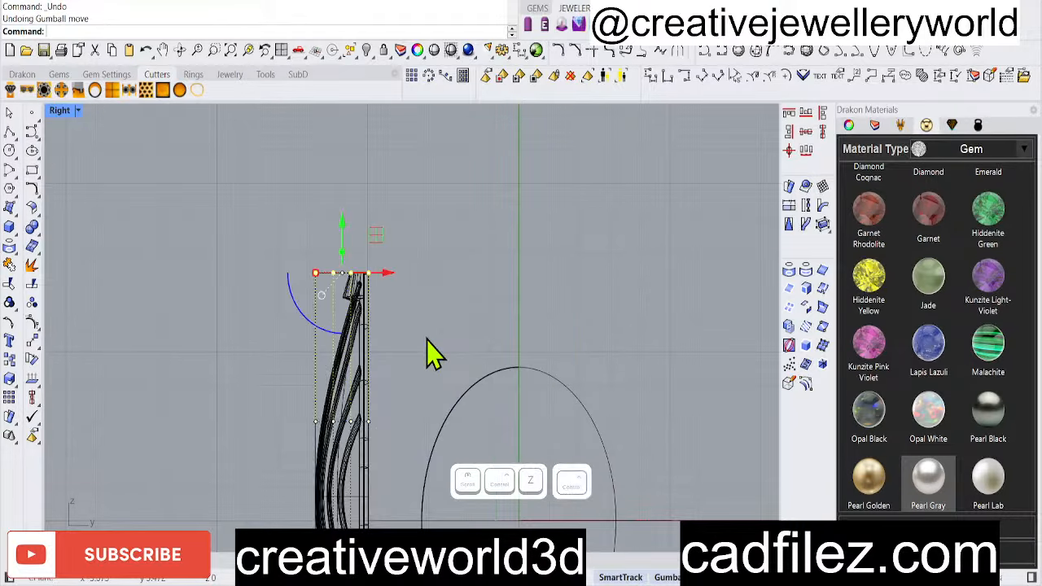
Return to the four-viewport layout with the ribbed piece framed in the Front view and nothing selected
click(365, 343)
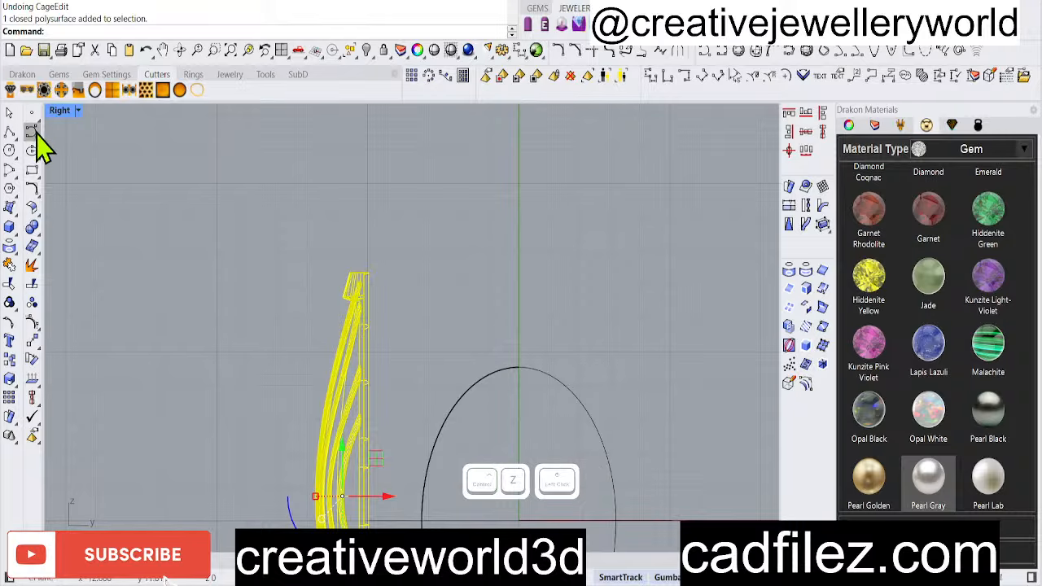
double_click(60, 110)
scroll(314, 454, up, 2)
scroll(306, 439, down, 2)
click(306, 437)
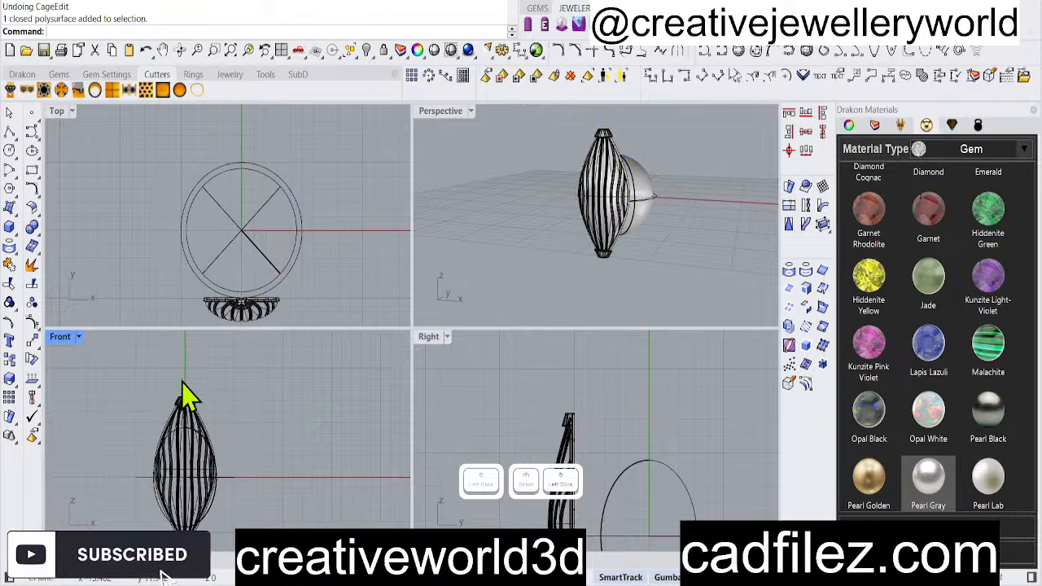
click(182, 417)
text(v)
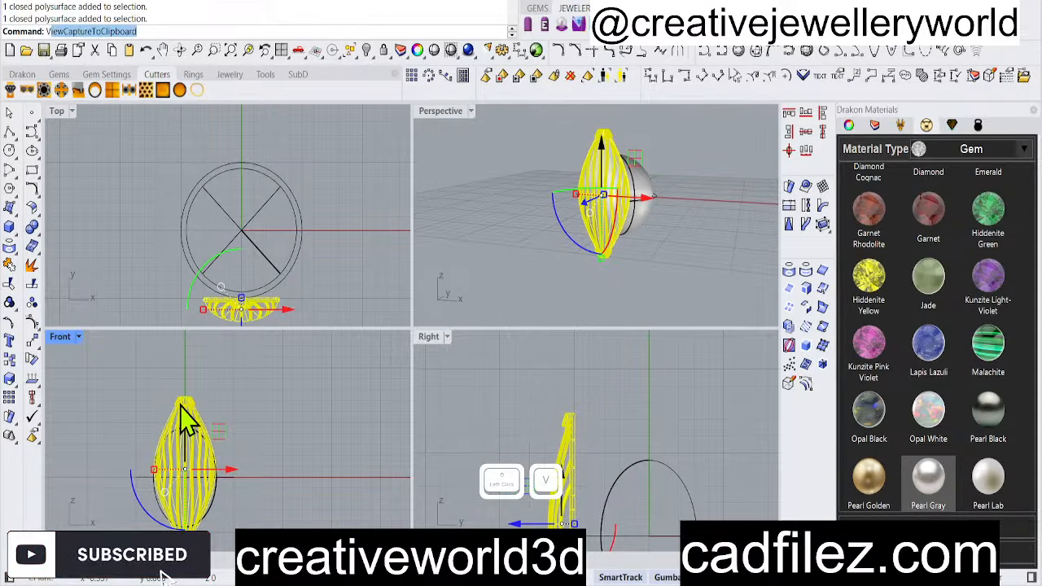
key(BackSpace)
text(\)
key(BackSpace)
click(297, 403)
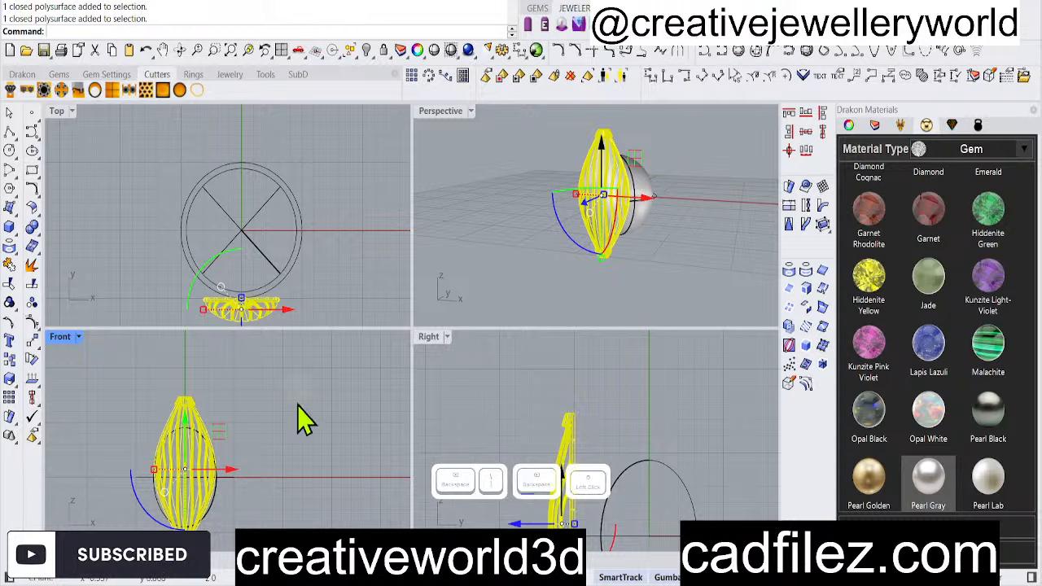
Start a CageEdit on the ribbed piece with a vertical control line extending past both ends, PointCount 4, Degree 3 and Global region
click(181, 424)
text(c)
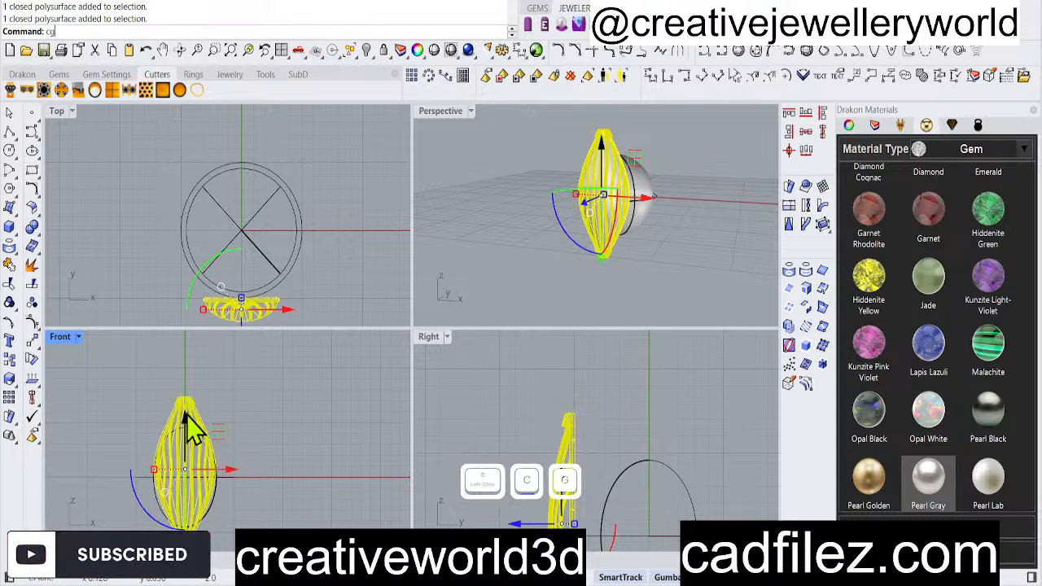
text(g)
key(Return)
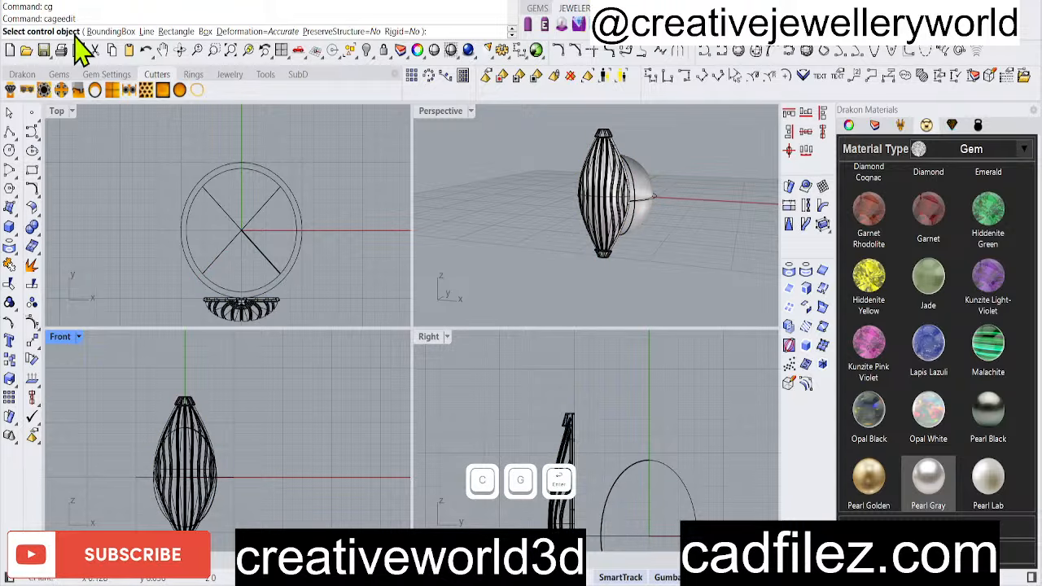
click(146, 32)
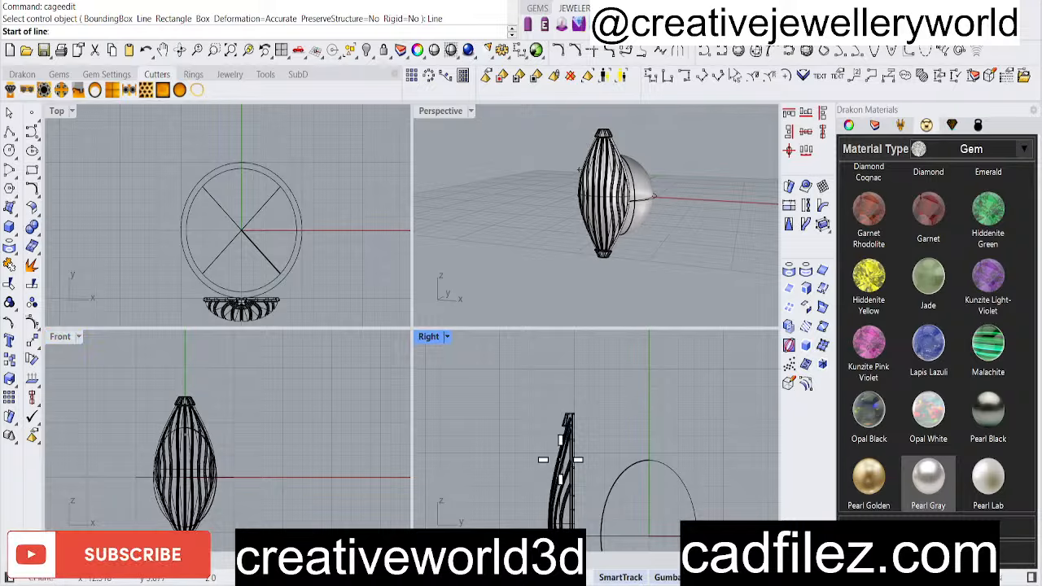
click(568, 411)
scroll(562, 460, down, 5)
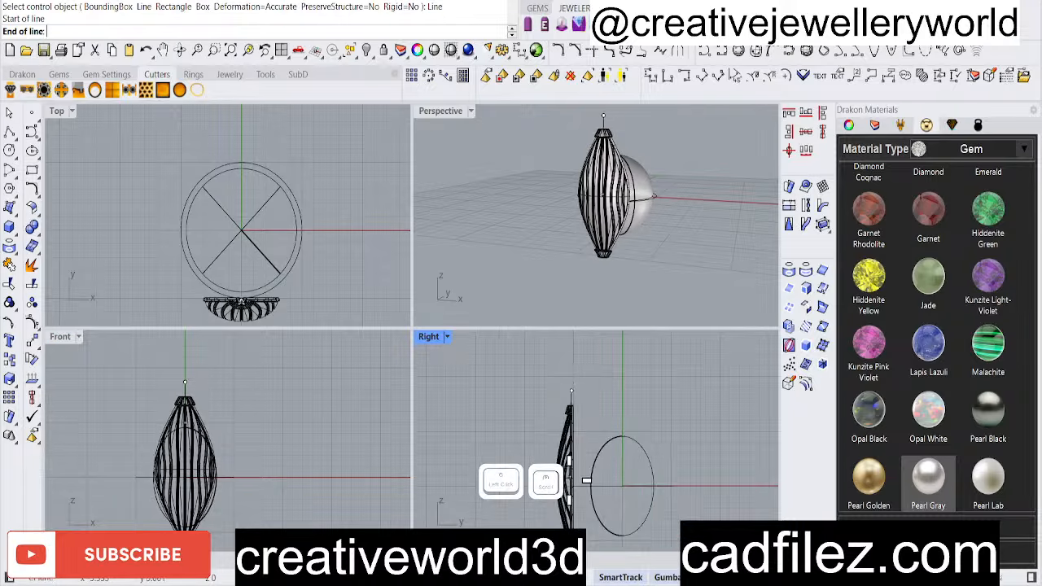
right_drag(563, 478, 564, 477)
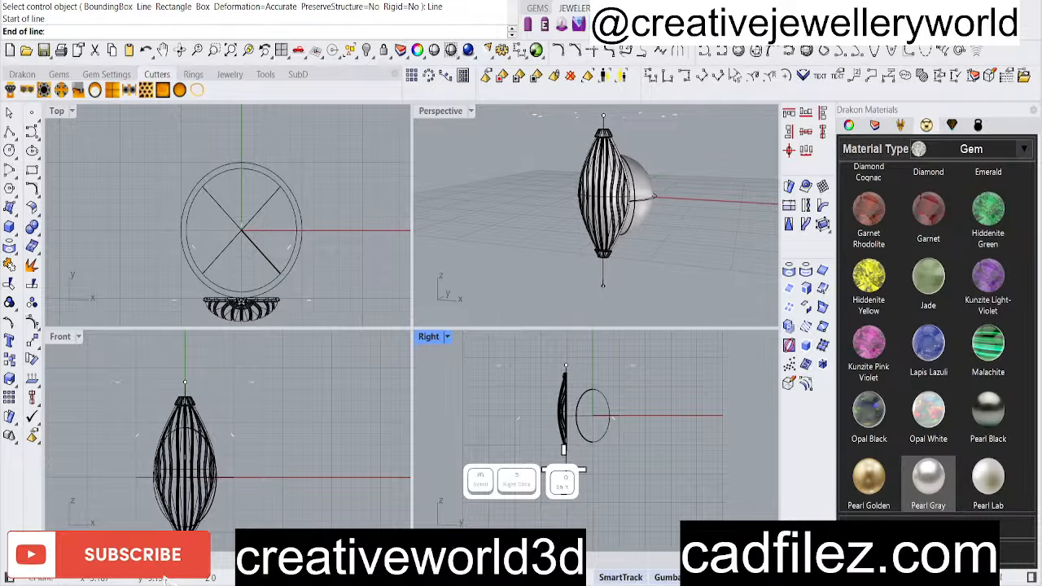
shift+click(563, 450)
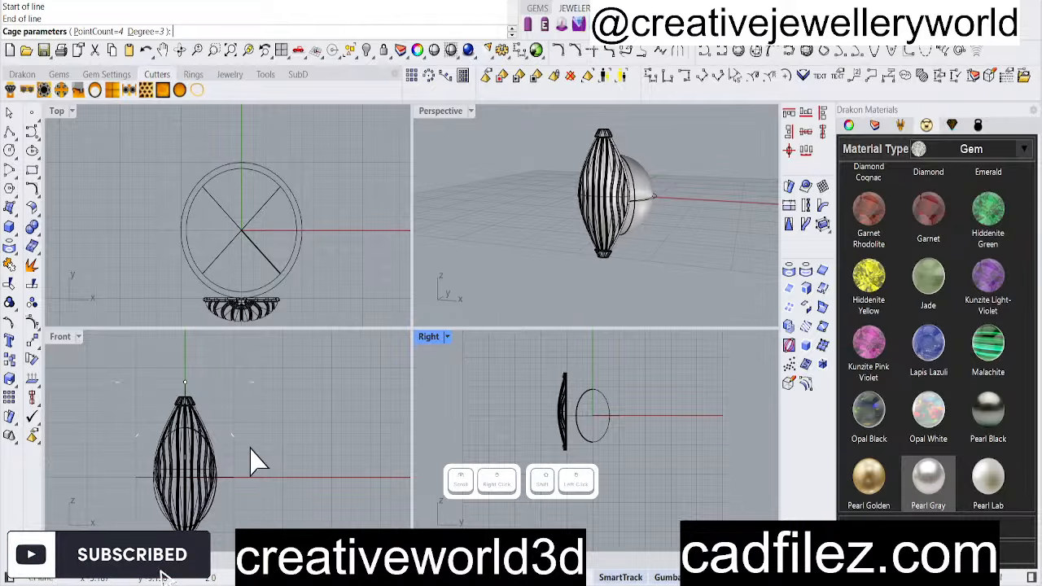
right_click(274, 399)
scroll(199, 415, up, 3)
right_click(169, 386)
Bend the ribbed piece's upper end toward the sphere by moving the topmost cage point horizontally in the Right view
scroll(203, 390, down, 4)
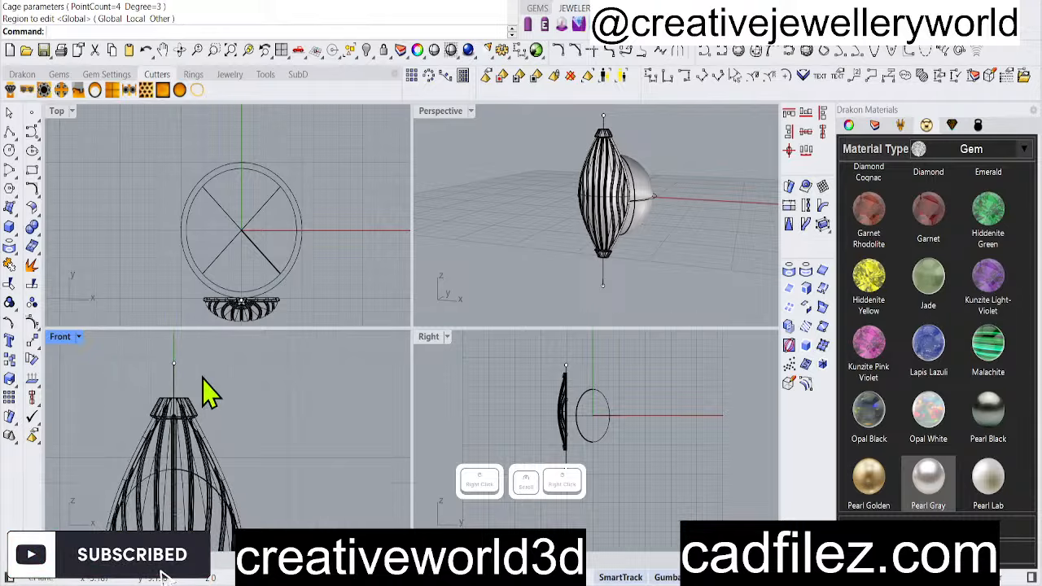
drag(140, 349, 253, 374)
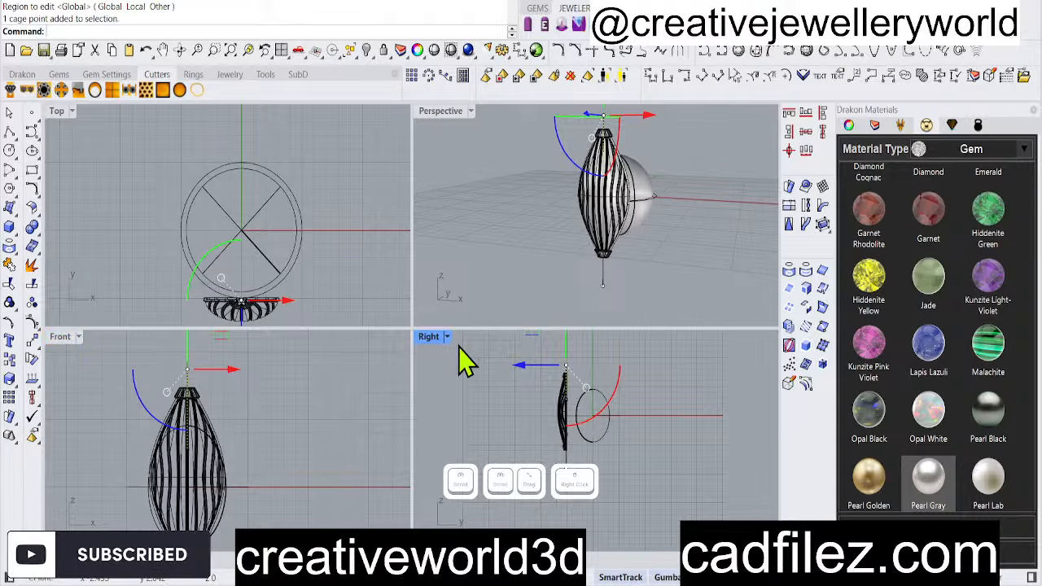
double_click(428, 336)
scroll(383, 358, up, 3)
scroll(351, 279, up, 4)
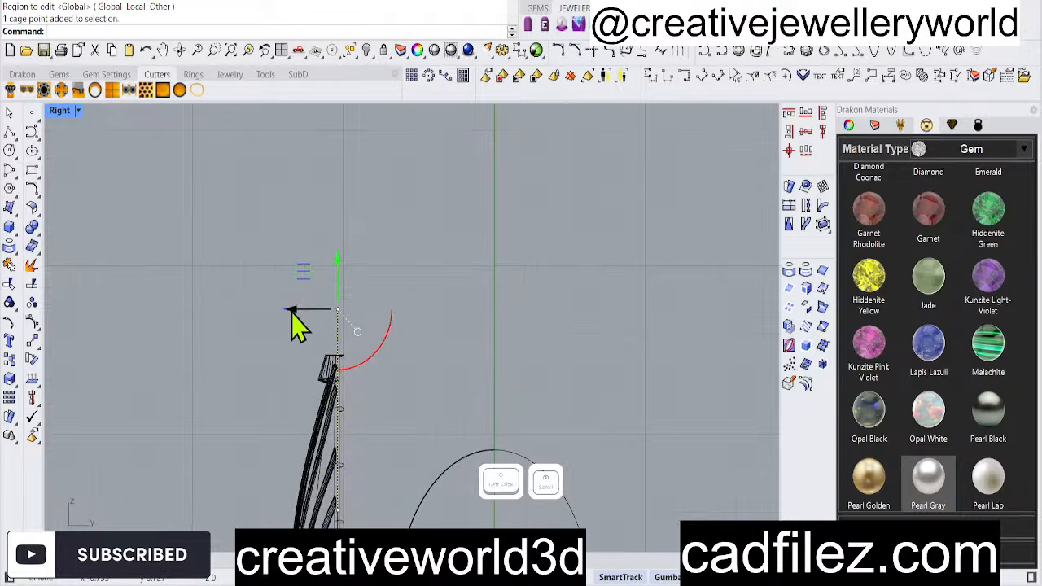
drag(293, 310, 413, 358)
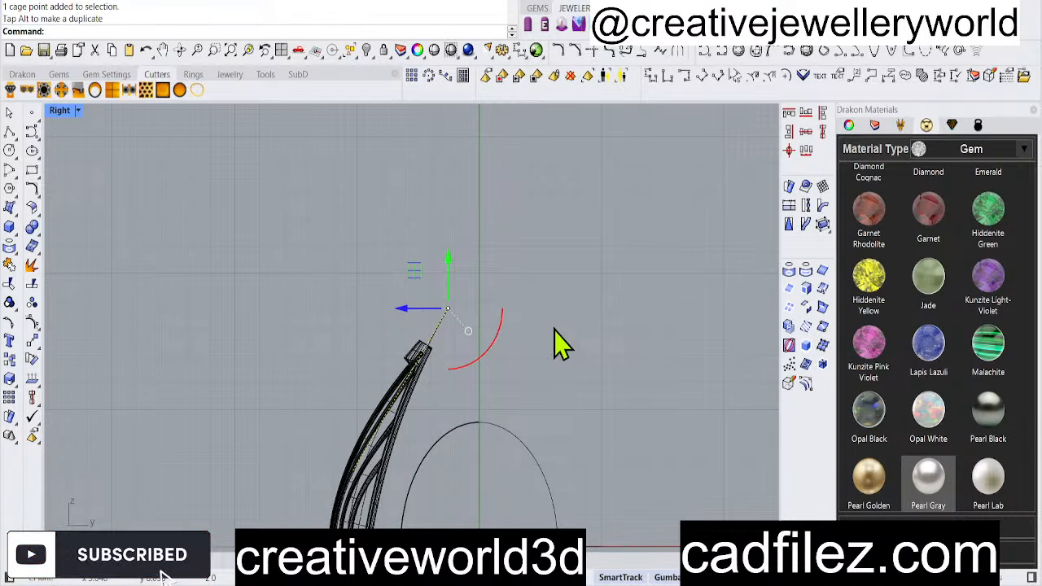
Try bending the ribbed piece's lower end toward the sphere by moving the lowest cage point horizontally, and undo that move
scroll(555, 329, down, 8)
right_drag(548, 432, 439, 317)
scroll(396, 415, up, 6)
drag(255, 391, 497, 498)
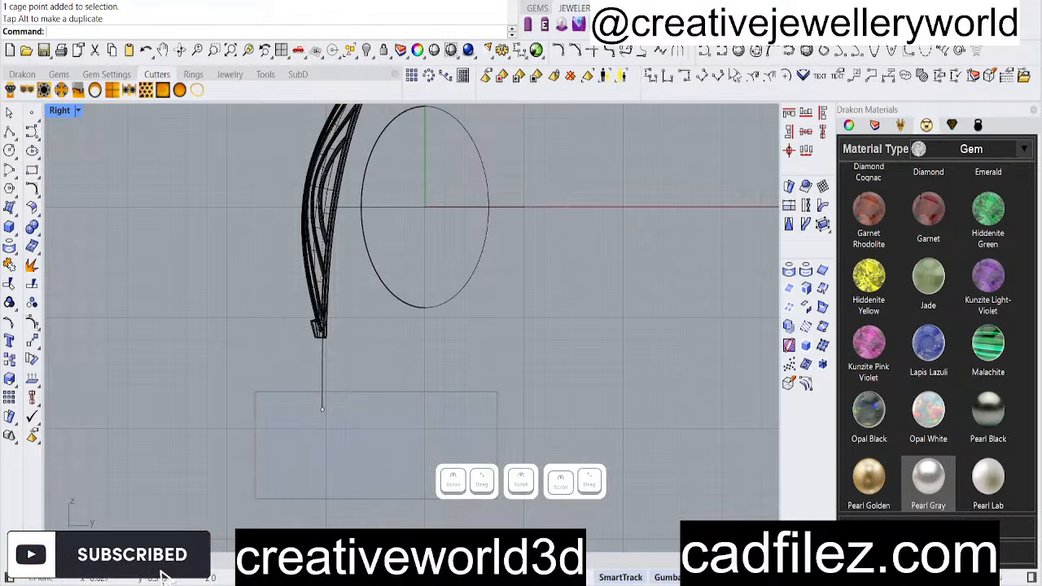
drag(357, 412, 406, 417)
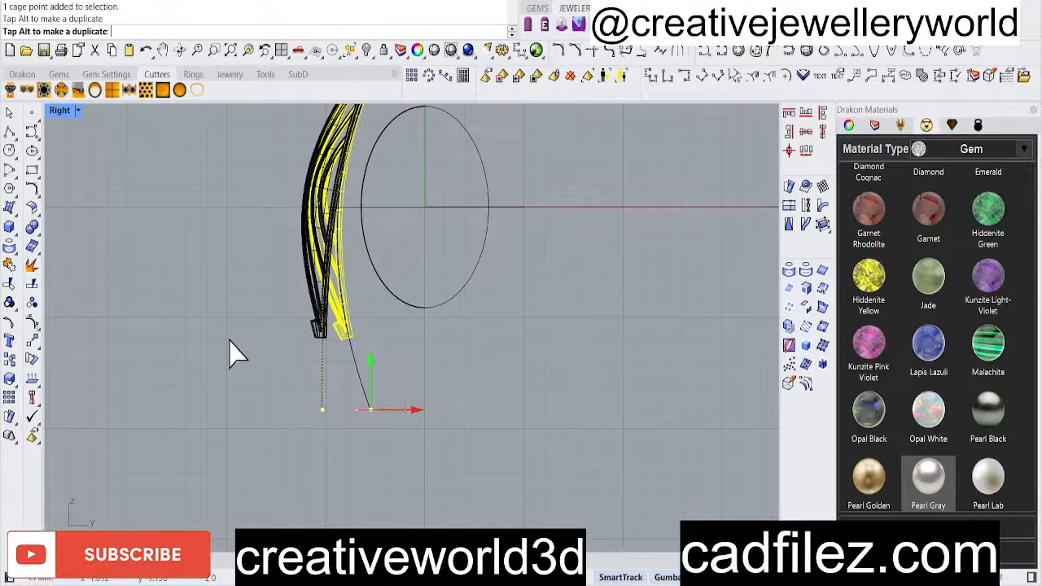
scroll(337, 384, down, 3)
right_drag(435, 313, 403, 325)
scroll(358, 342, up, 3)
key(ctrl+z)
scroll(378, 314, down, 1)
scroll(379, 314, down, 1)
click(432, 204)
click(456, 249)
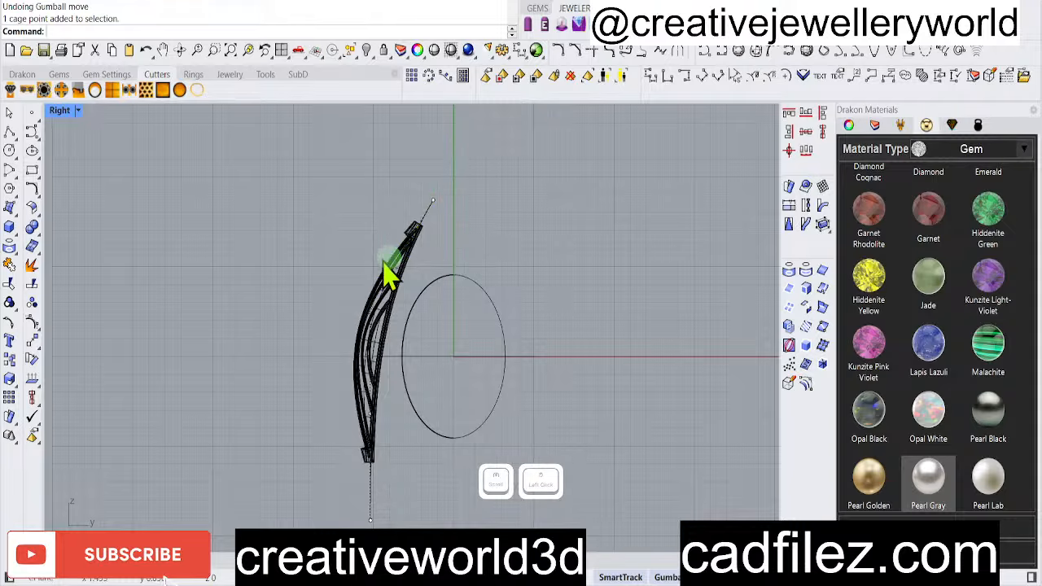
scroll(391, 220, up, 4)
click(438, 217)
click(538, 235)
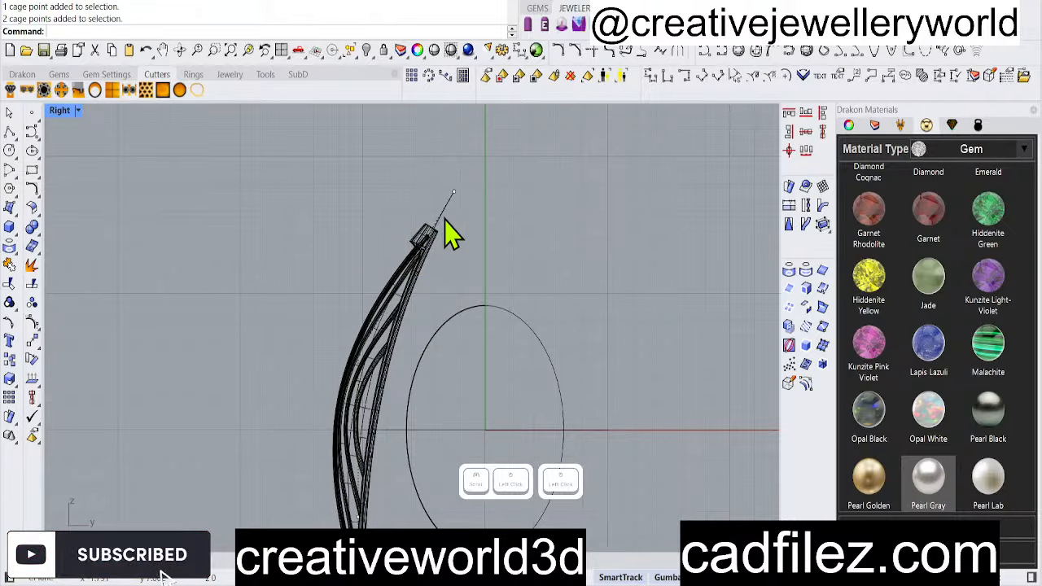
Shift the whole ribbed piece horizontally toward the sphere by moving its cage control line in the Right view
click(446, 213)
right_click(408, 218)
scroll(406, 239, down, 2)
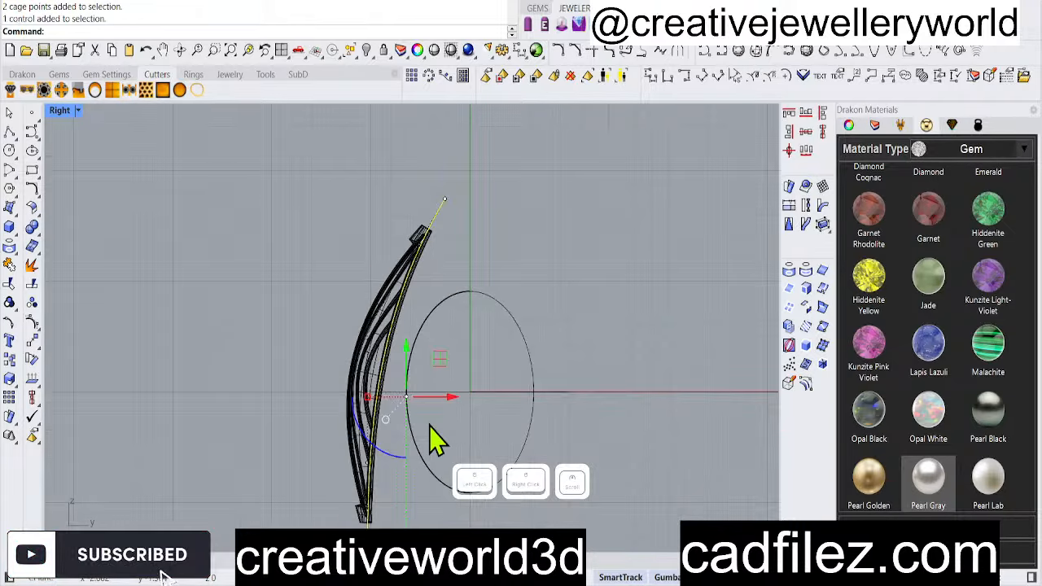
drag(443, 397, 484, 452)
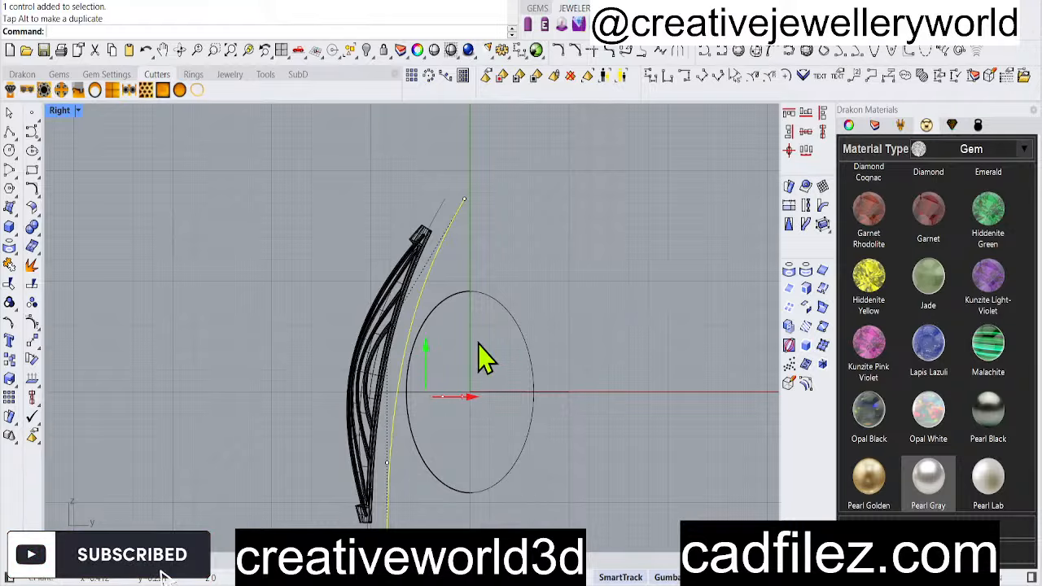
click(415, 281)
Bend the ribbed piece's upper end further inward by moving the topmost cage point horizontally to the vertical axis
scroll(430, 268, up, 4)
click(447, 227)
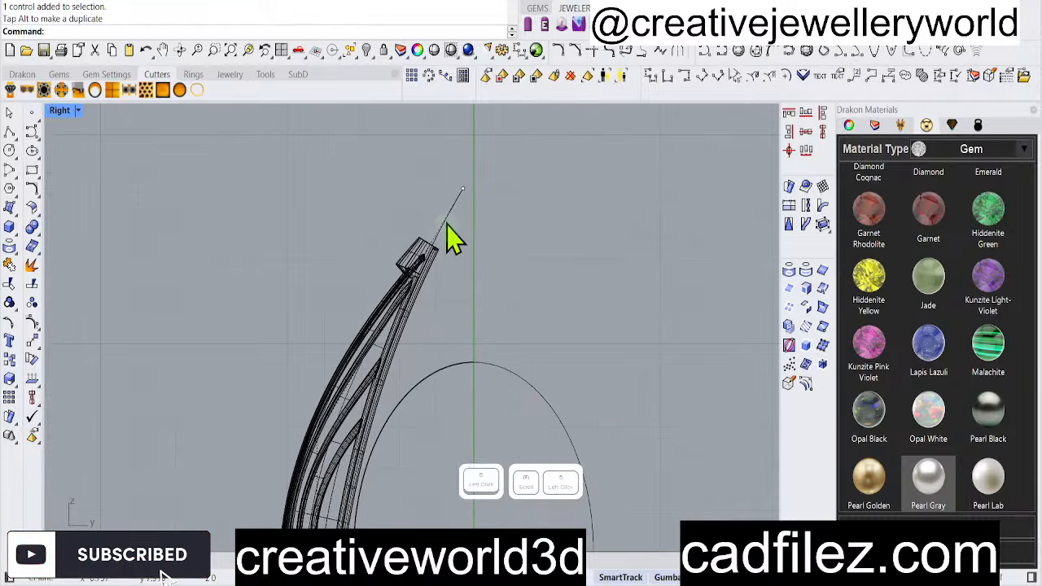
scroll(336, 245, down, 4)
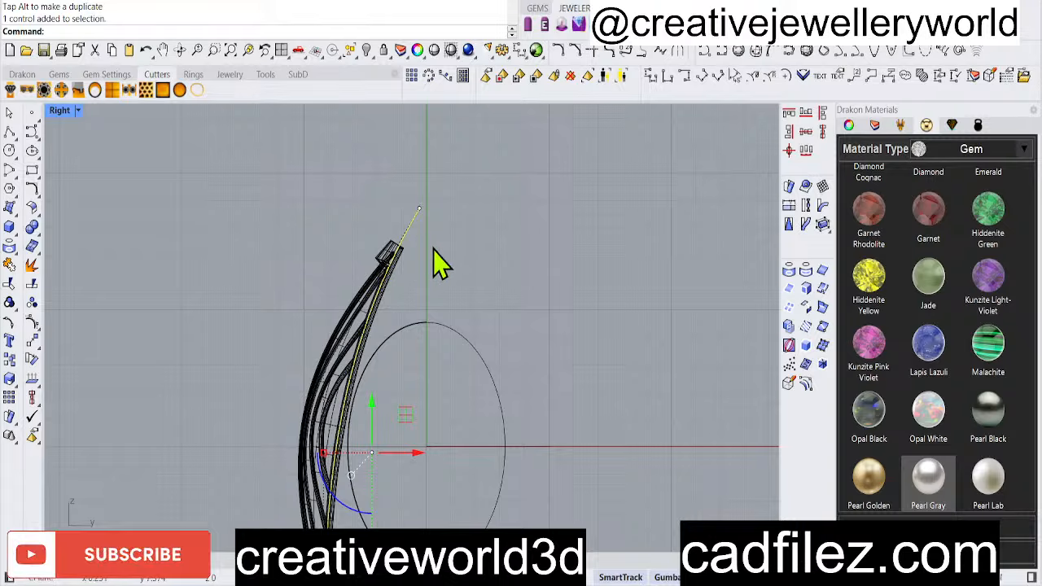
click(420, 218)
click(493, 262)
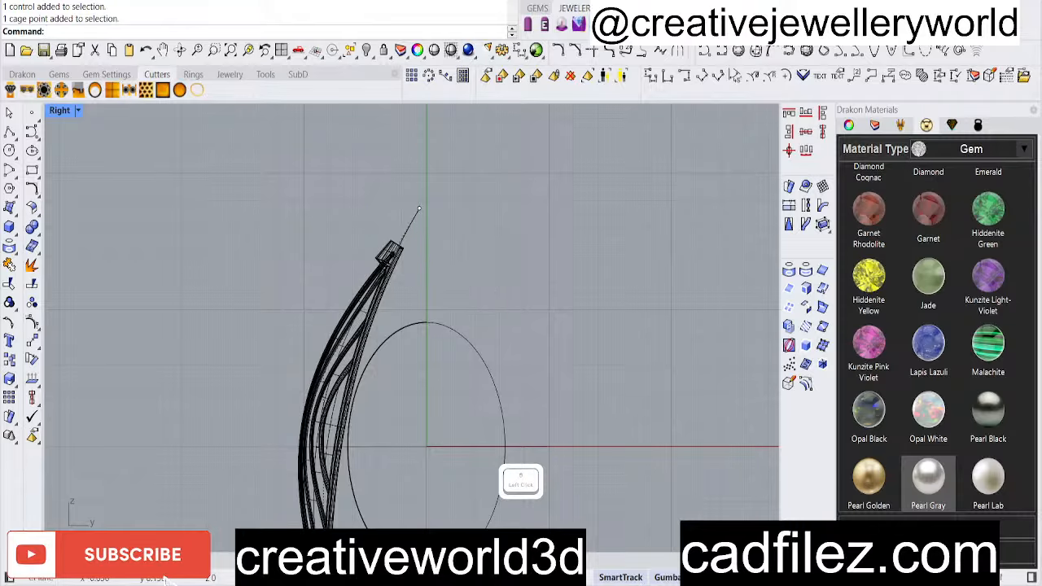
click(419, 209)
click(548, 254)
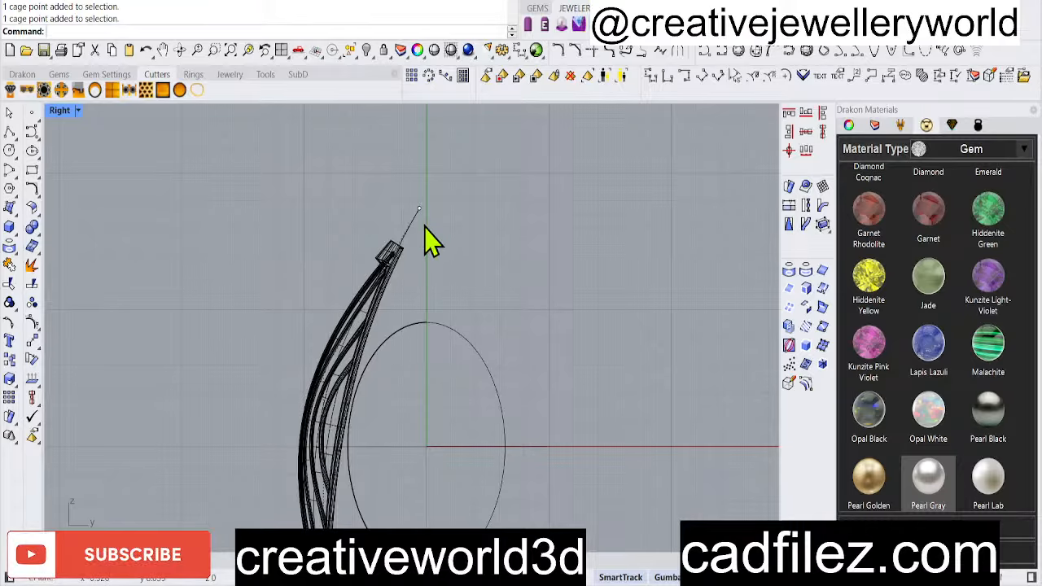
mouse_move(386, 171)
mouse_down()
mouse_move(481, 235)
mouse_move(472, 209)
mouse_move(344, 269)
mouse_move(407, 254)
mouse_move(372, 289)
mouse_up()
scroll(432, 235, up, 4)
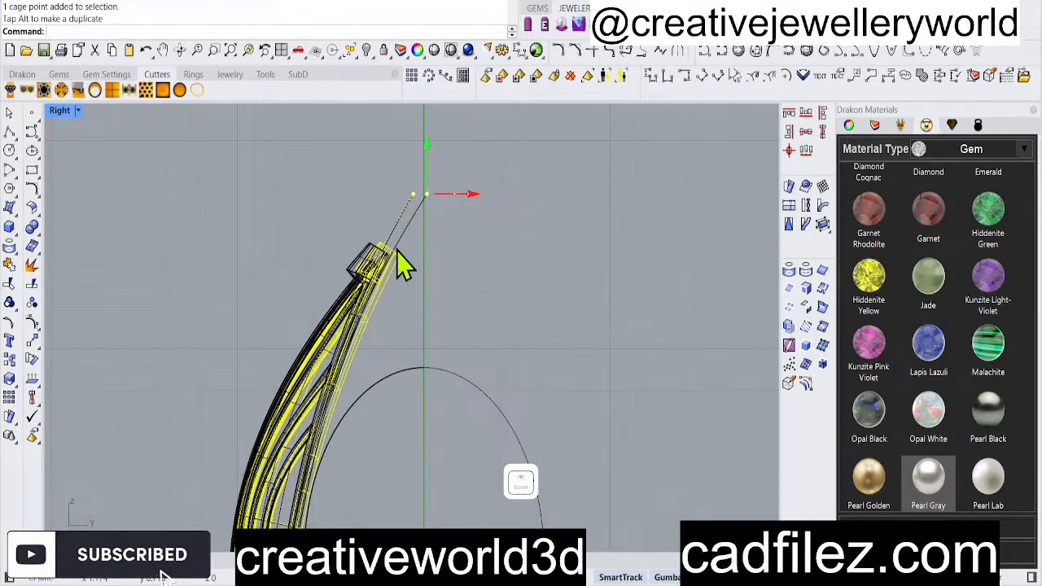
Move the lower-middle cage point horizontally toward the sphere, up to about the sphere's outline
scroll(395, 250, down, 12)
right_drag(399, 375, 385, 363)
scroll(302, 341, up, 8)
drag(305, 350, 466, 410)
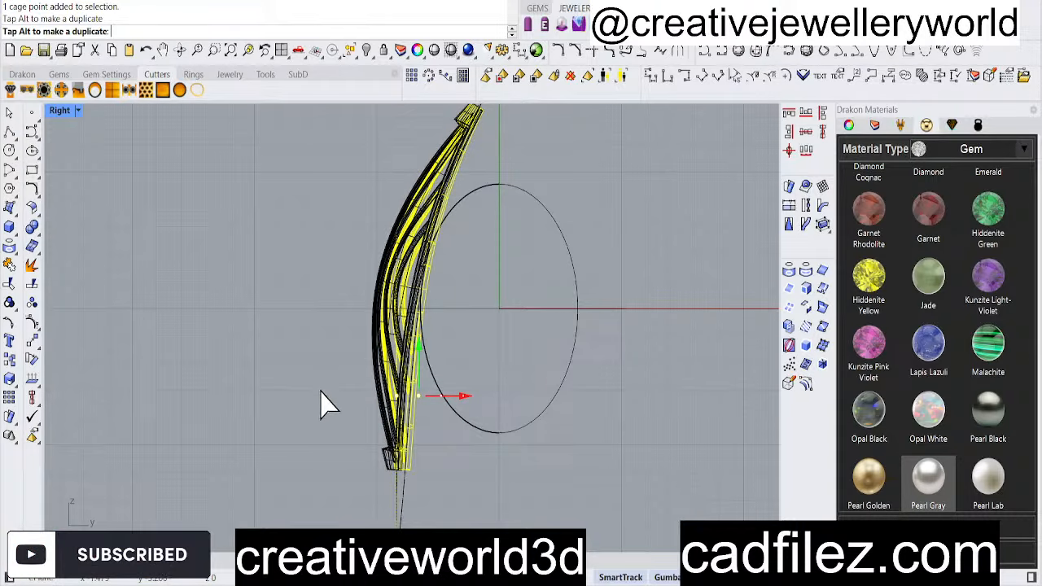
key(space)
scroll(319, 400, down, 2)
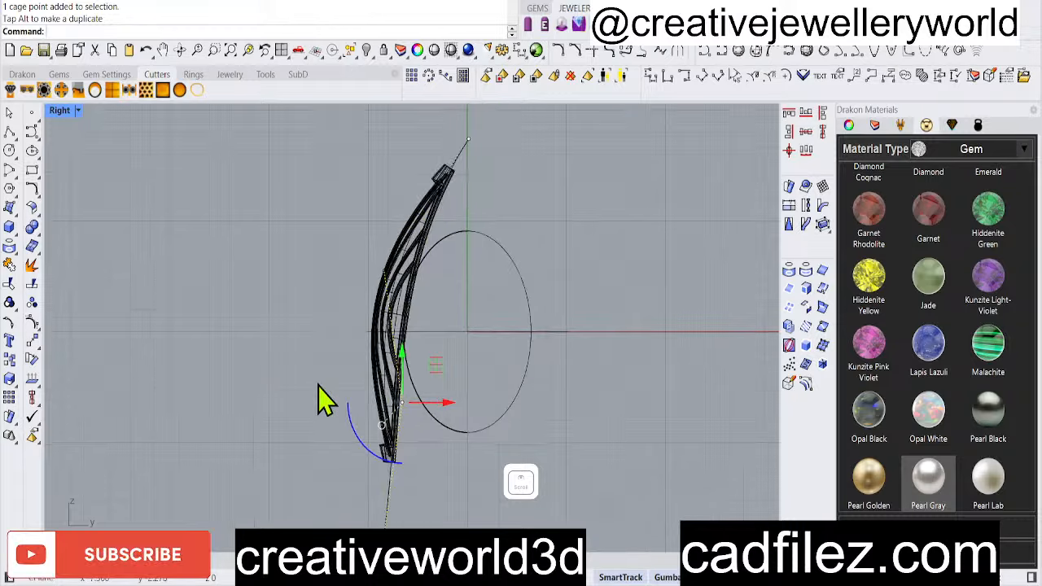
Pull the ribbed piece's lower end inward by moving the lowest cage point slightly toward the sphere horizontally
right_drag(383, 507, 292, 399)
drag(277, 450, 511, 389)
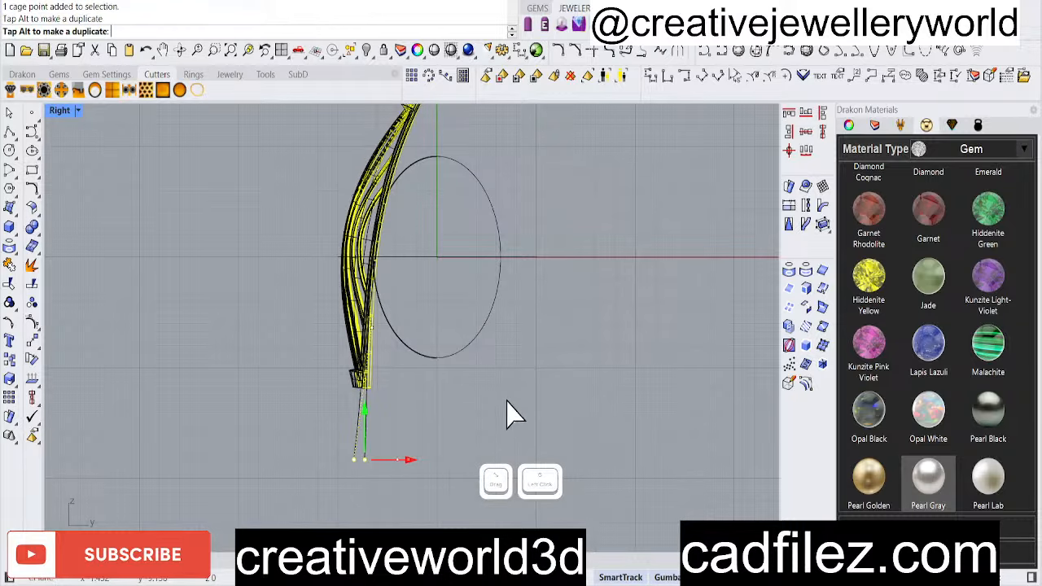
scroll(425, 327, up, 2)
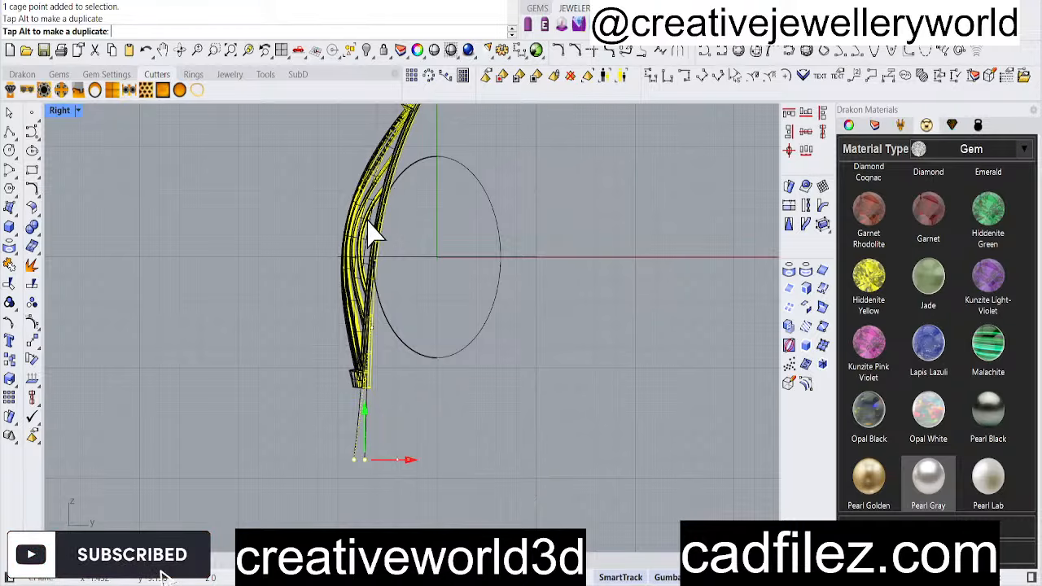
drag(370, 233, 371, 236)
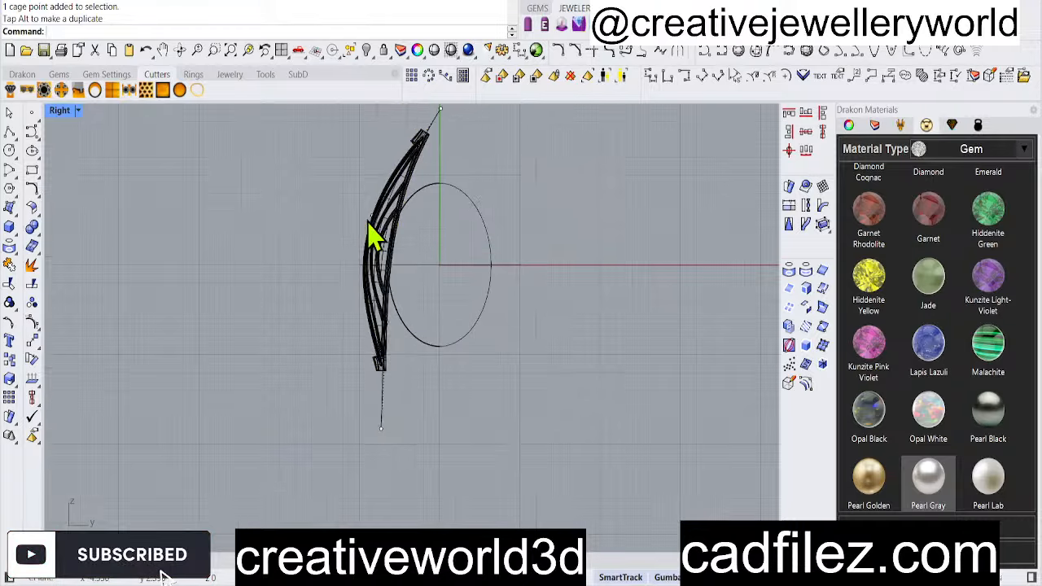
Try moving the topmost cage point downward and slightly away from the vertical axis, and undo that move
scroll(383, 244, up, 5)
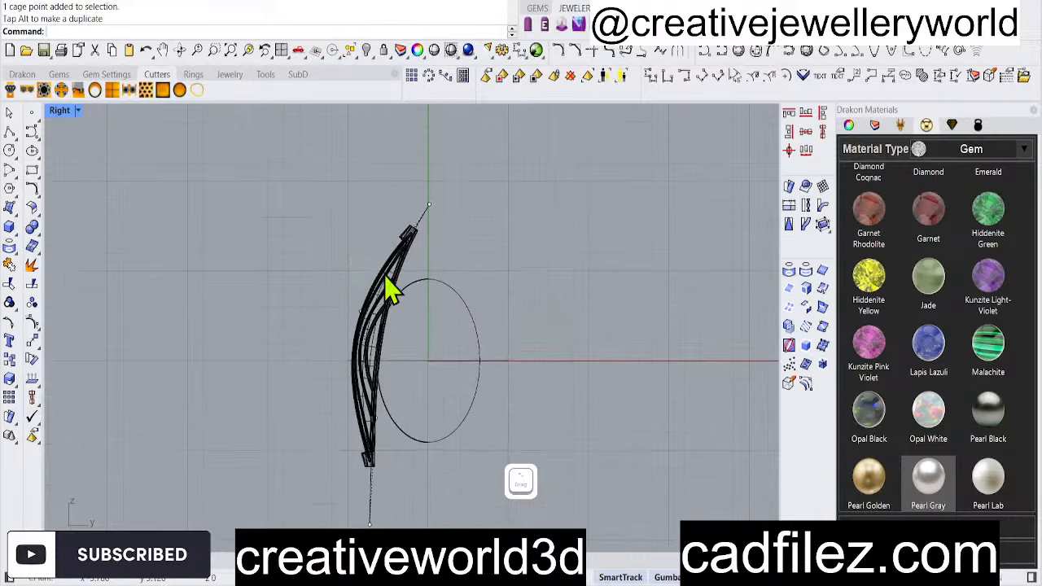
click(389, 272)
scroll(545, 243, down, 6)
scroll(353, 299, down, 4)
right_drag(503, 233, 468, 230)
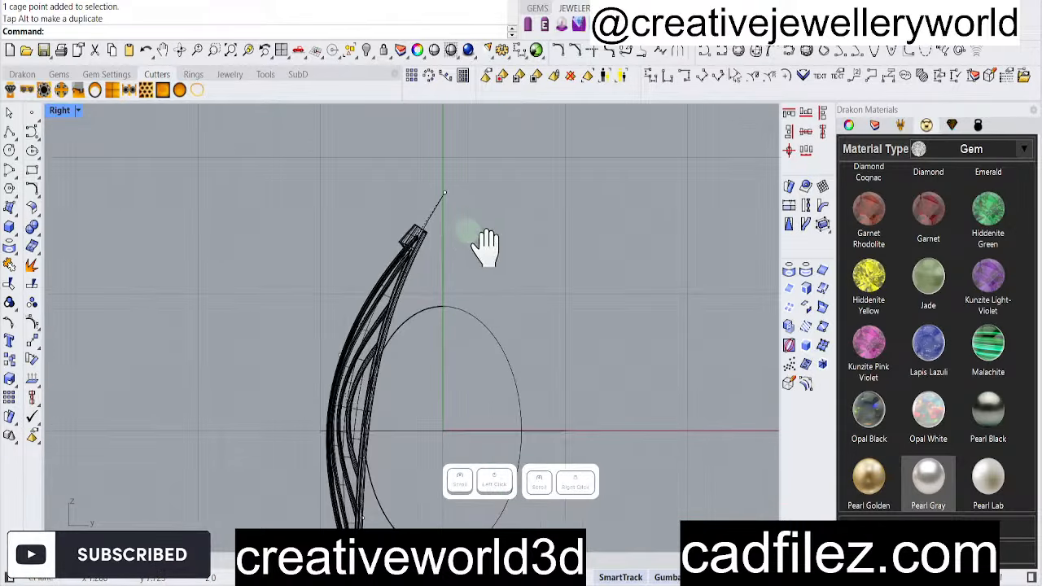
scroll(442, 215, up, 4)
drag(355, 151, 479, 210)
right_drag(469, 152, 448, 192)
drag(457, 186, 448, 234)
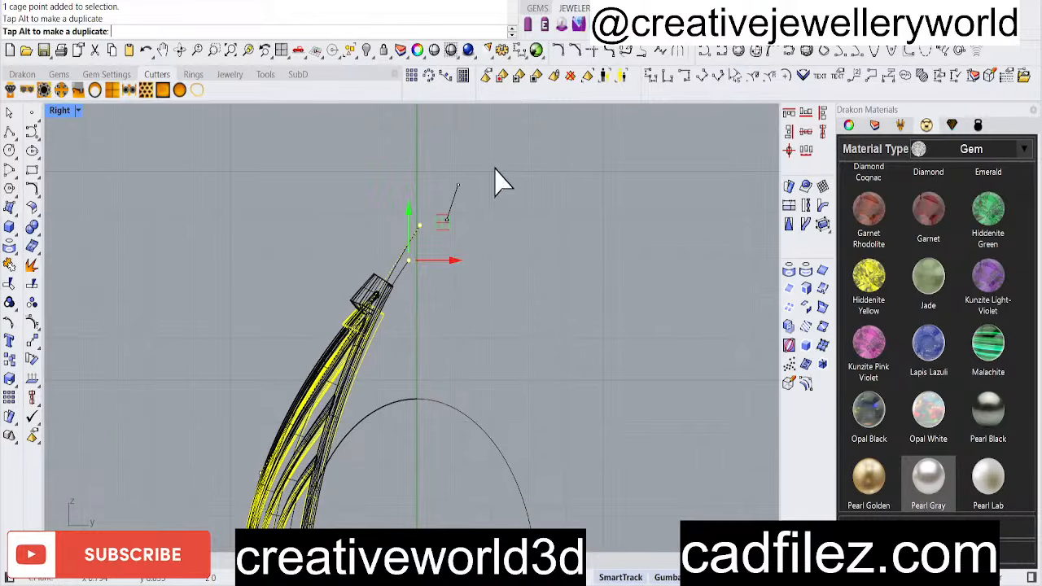
key(ctrl+z)
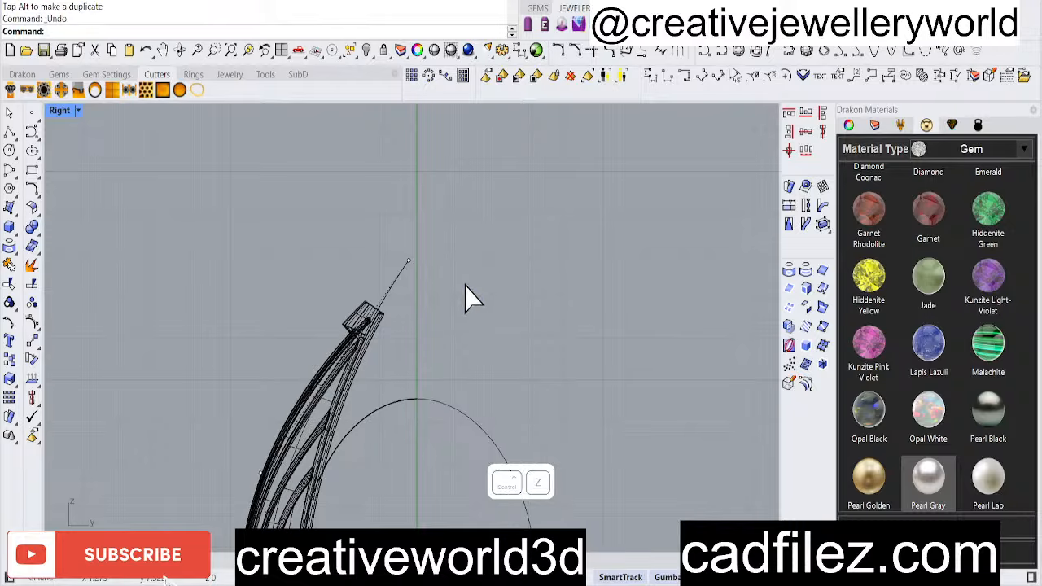
key(ctrl+z)
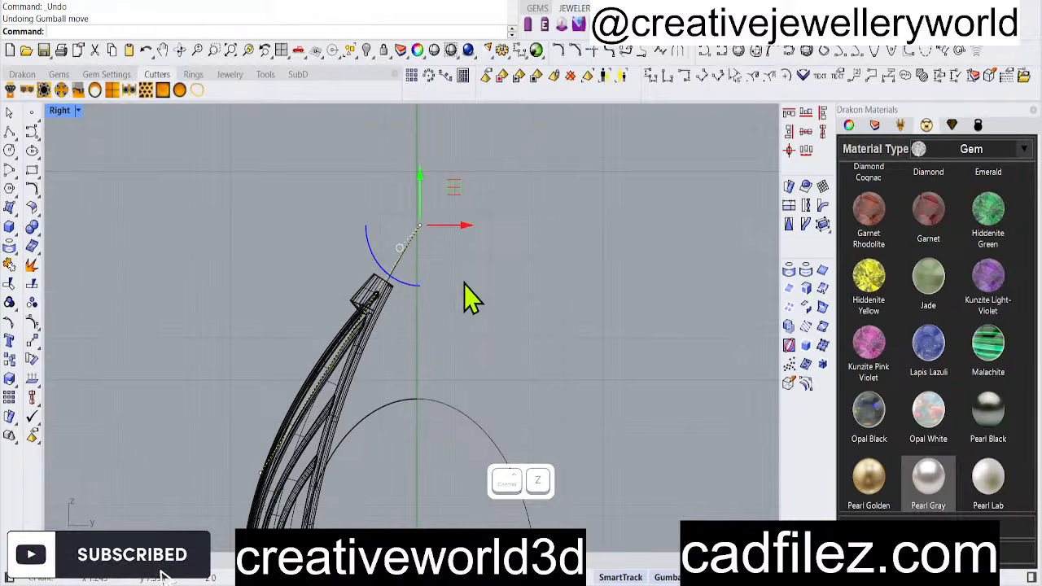
scroll(407, 248, down, 4)
click(467, 283)
scroll(265, 222, down, 8)
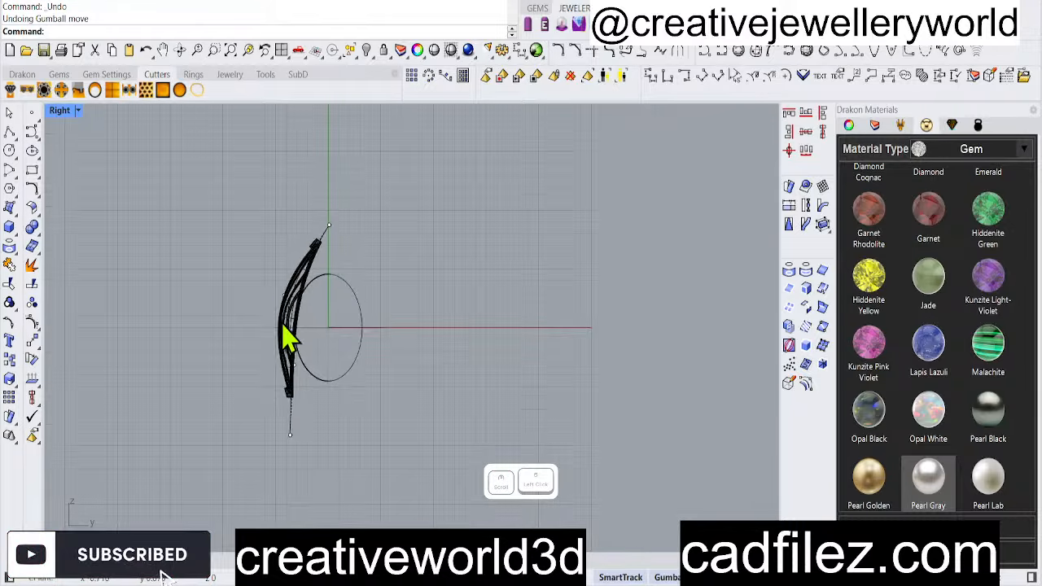
Lower the whole ribbed piece alongside the sphere by moving its cage control line vertically, adjusting until both ends extend past the sphere
scroll(284, 328, up, 3)
right_drag(305, 343, 315, 398)
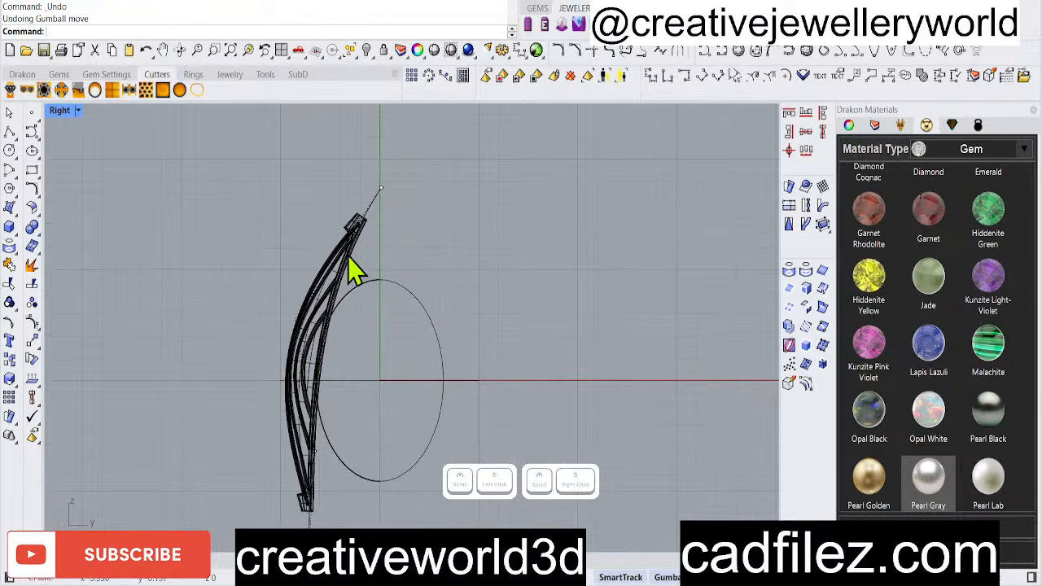
click(376, 203)
click(425, 233)
scroll(372, 221, up, 3)
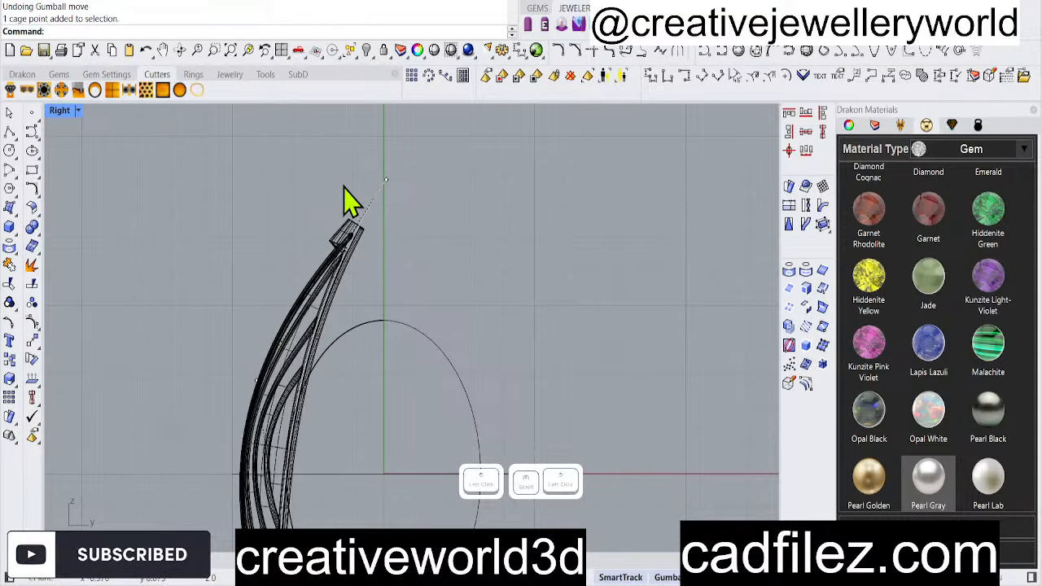
click(356, 233)
scroll(343, 237, down, 8)
drag(335, 293, 337, 340)
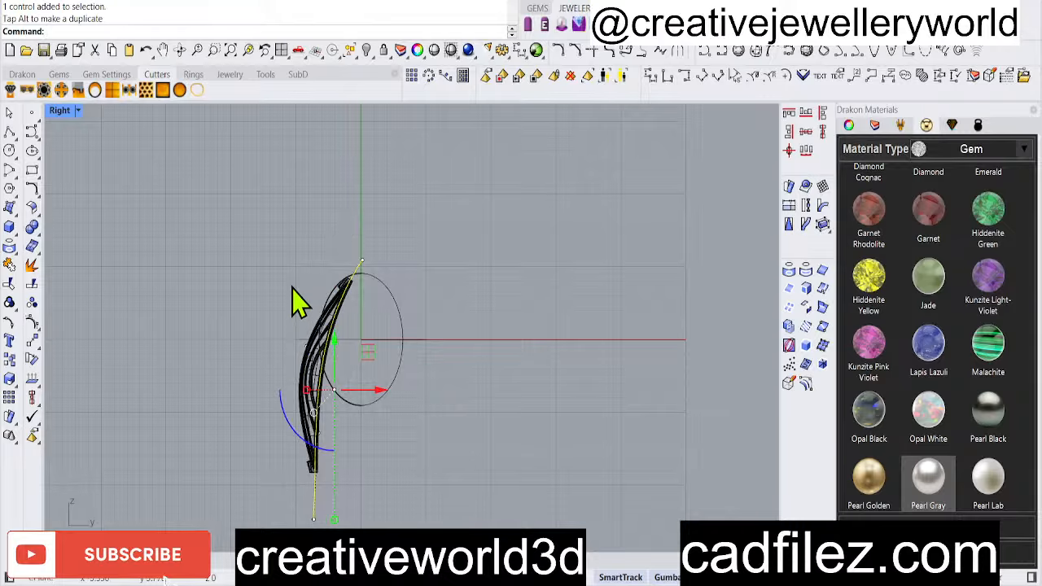
drag(332, 338, 414, 397)
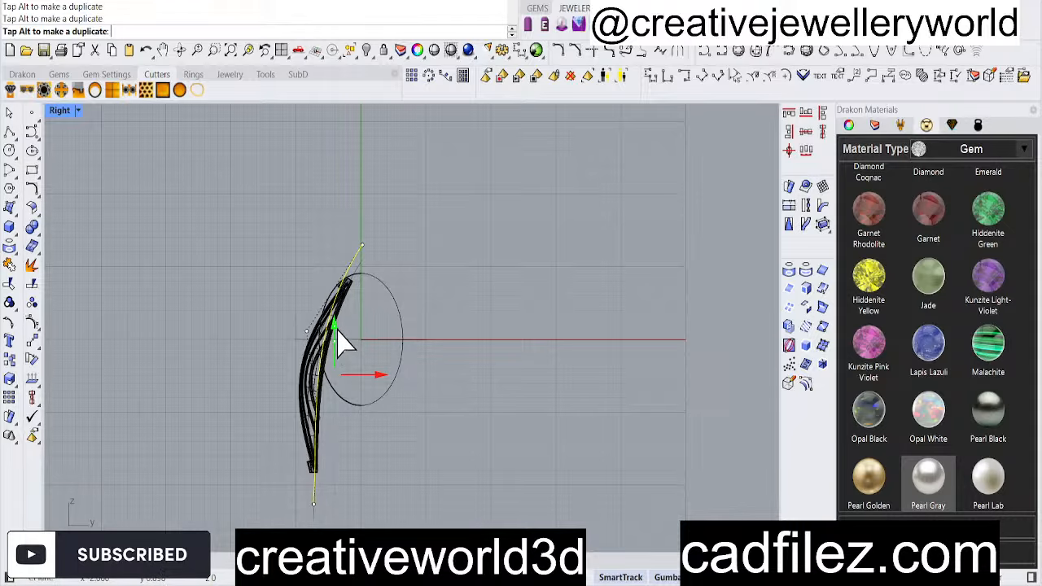
drag(340, 339, 342, 324)
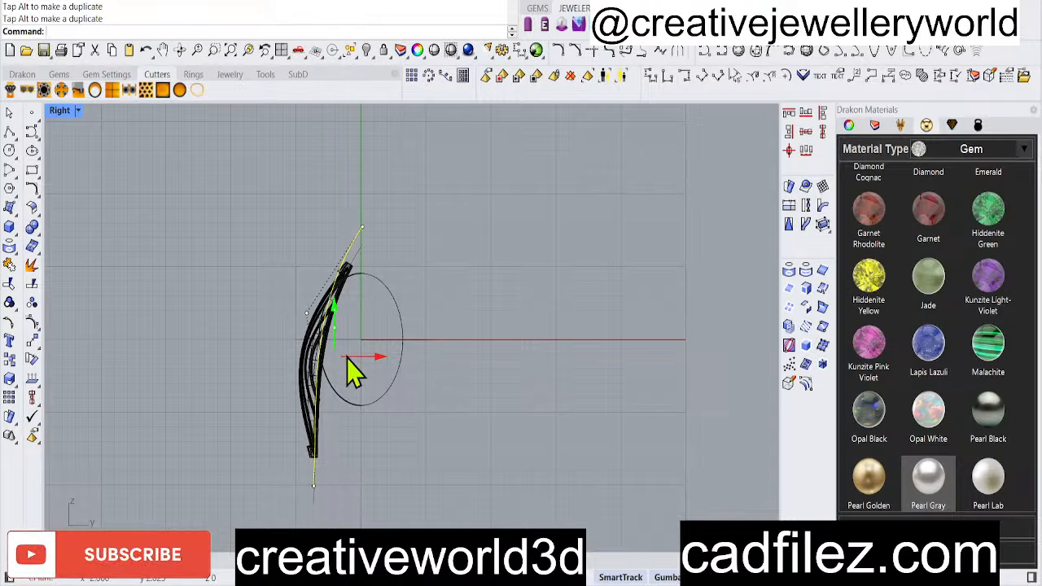
click(472, 326)
Rotate the whole cage control line slightly counterclockwise in the Right view to tilt the ribbed piece
scroll(342, 342, up, 3)
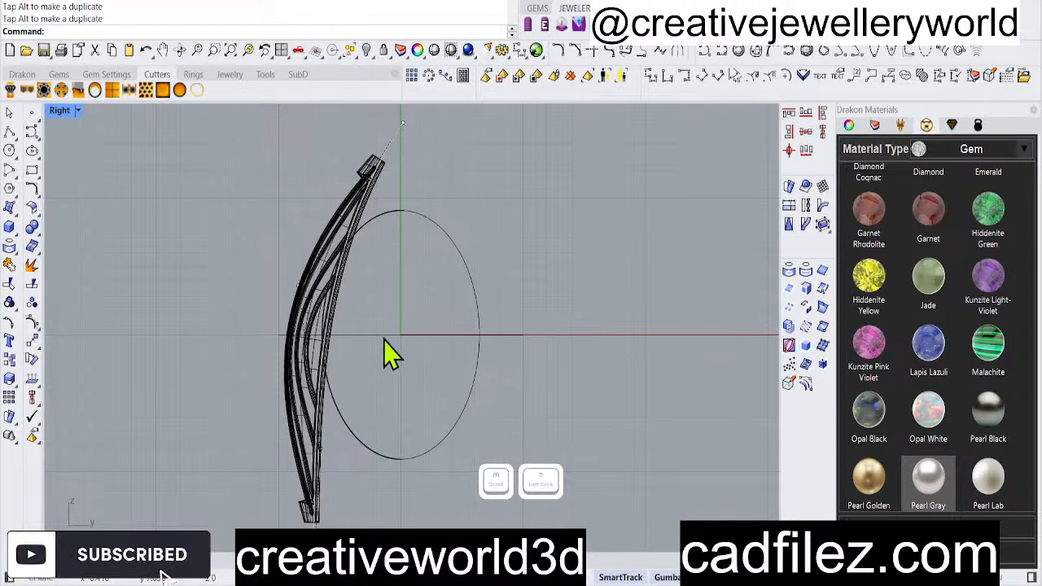
click(302, 321)
scroll(302, 321, down, 1)
drag(321, 418, 325, 417)
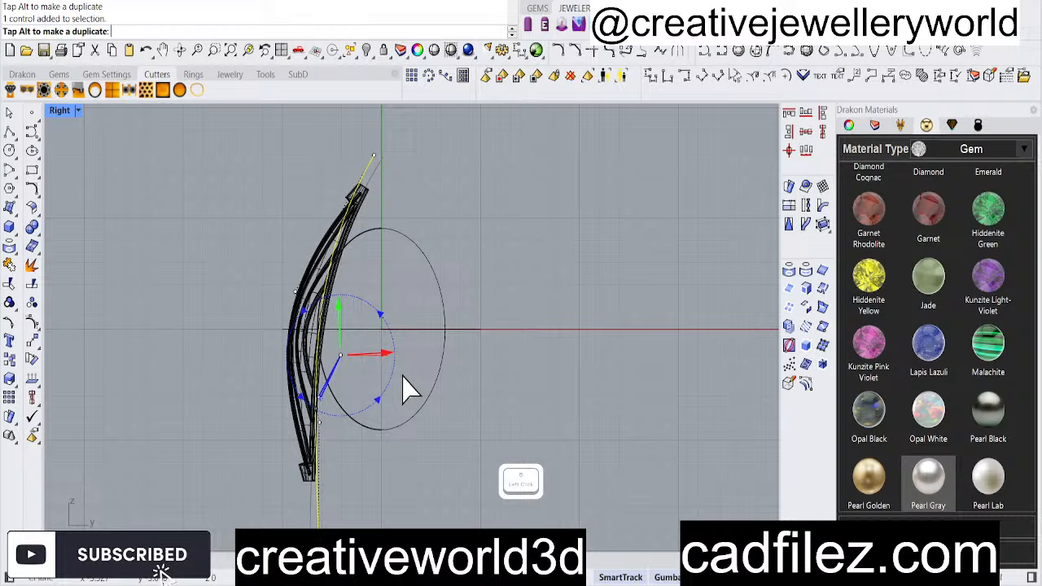
click(493, 322)
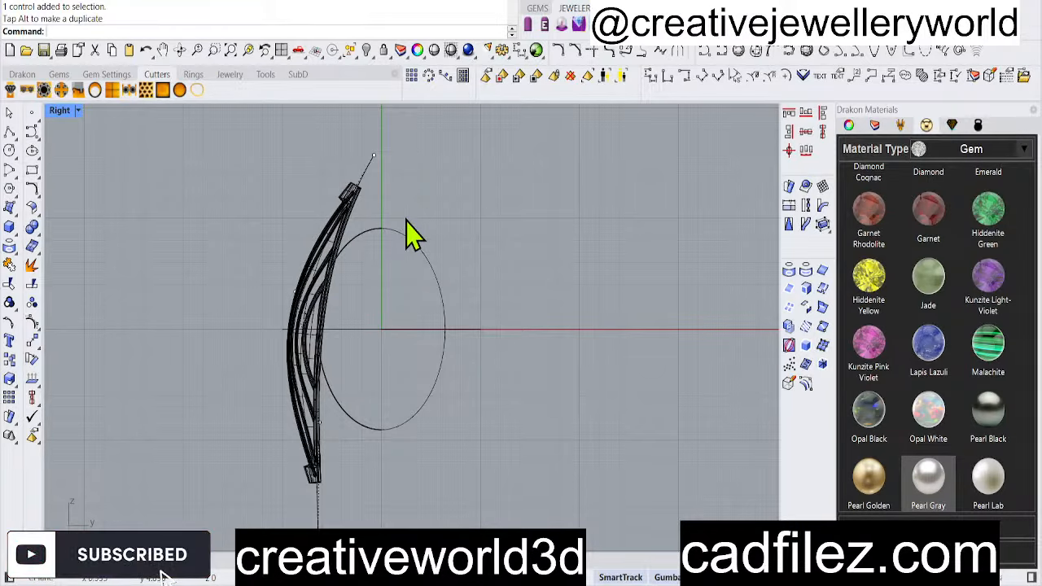
Move the topmost cage point horizontally back onto the vertical axis and clear the selection
scroll(398, 186, up, 3)
drag(325, 134, 426, 191)
scroll(391, 152, down, 2)
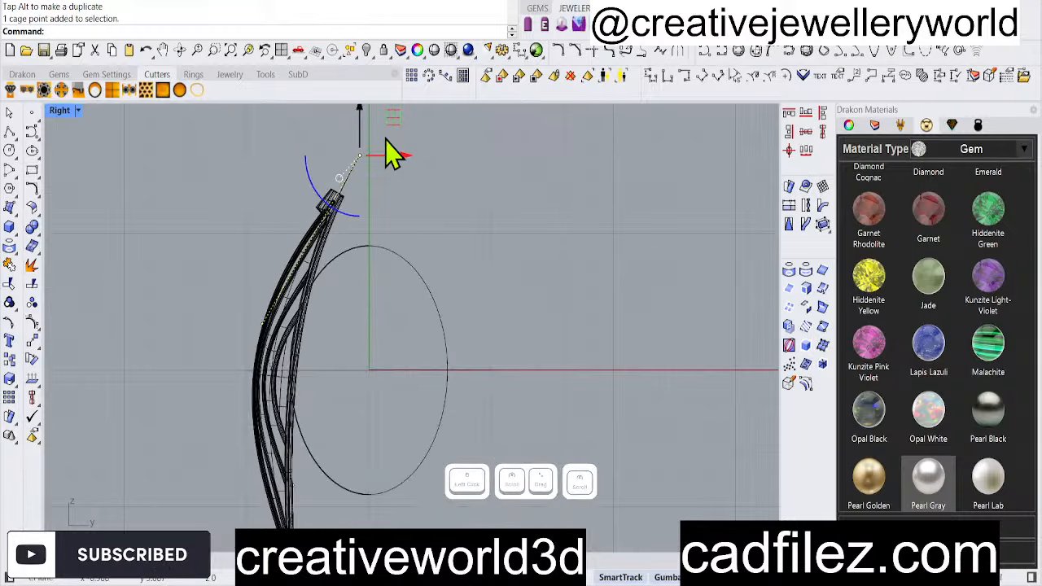
click(453, 298)
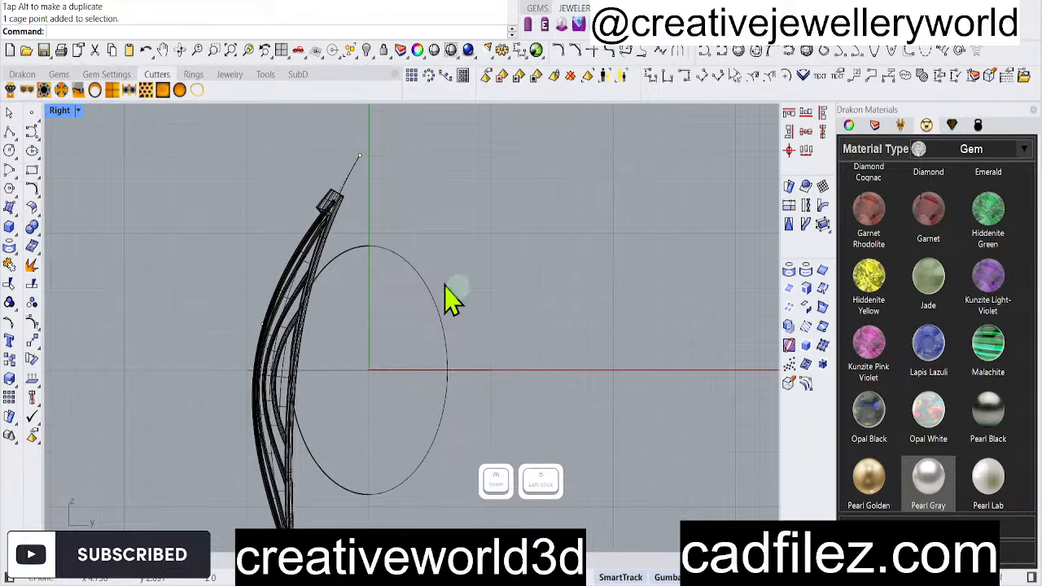
drag(320, 134, 411, 171)
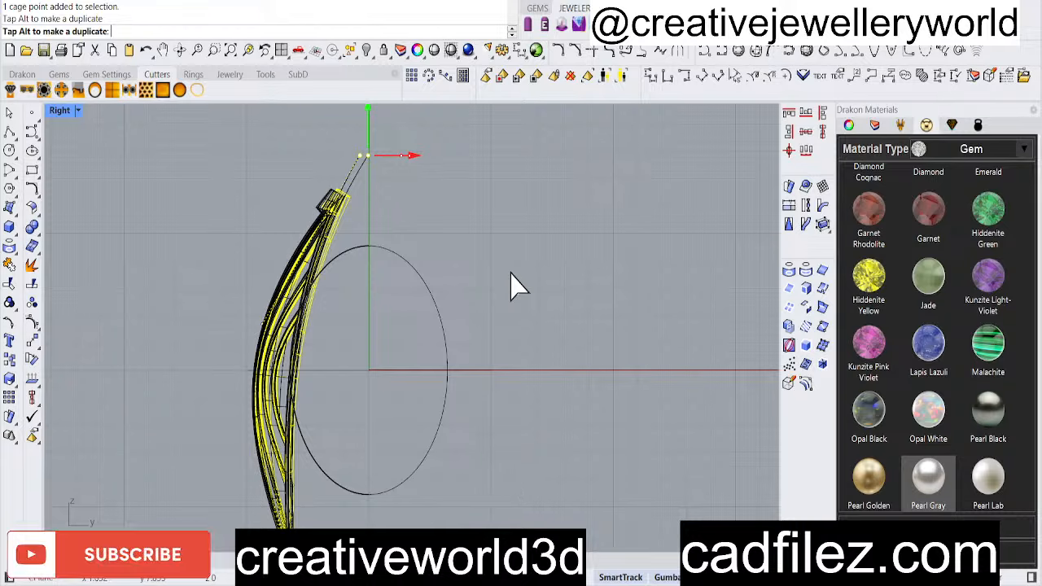
key(Escape)
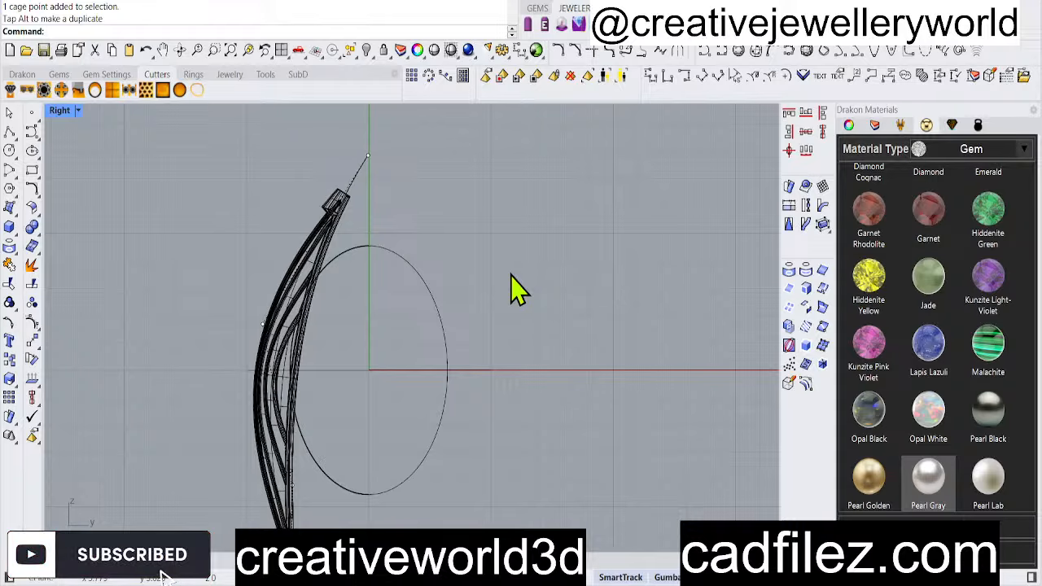
Bow the ribbed piece slightly outward by moving the upper-middle cage point horizontally away from the sphere
scroll(230, 316, down, 6)
right_drag(284, 389, 281, 377)
scroll(277, 449, up, 6)
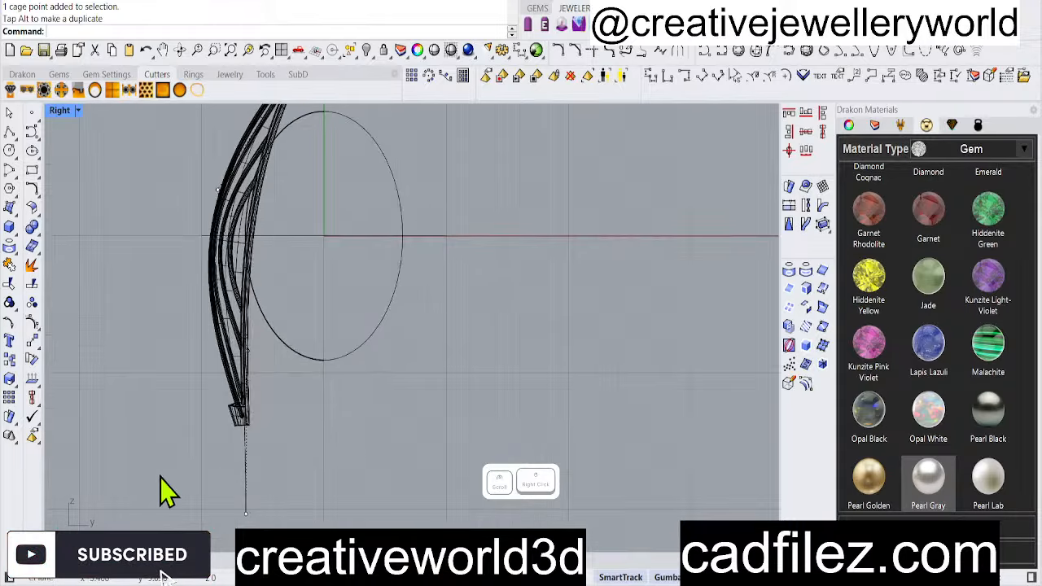
drag(162, 472, 275, 539)
scroll(318, 442, down, 1)
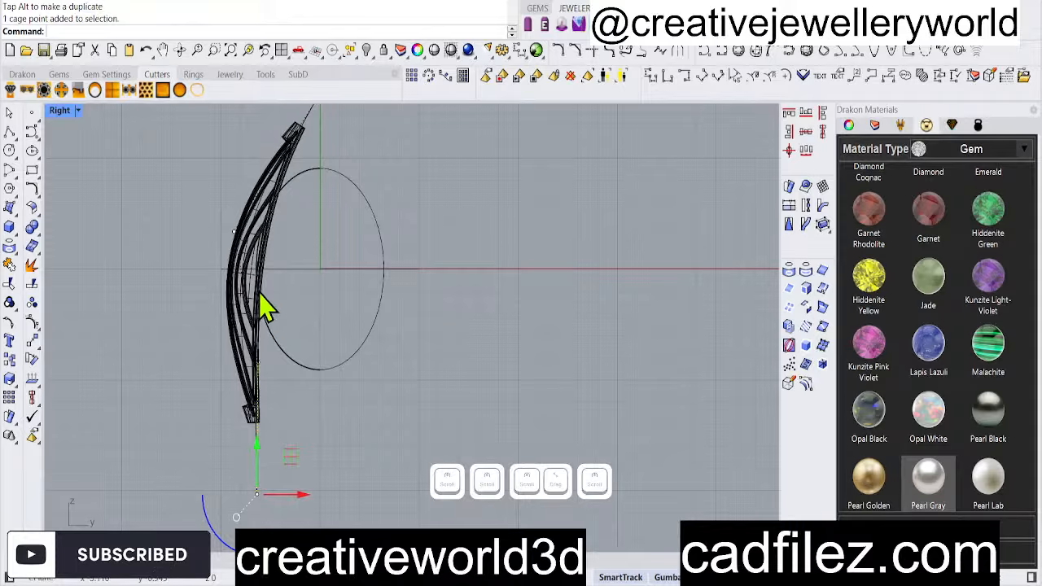
mouse_move(182, 220)
mouse_down()
mouse_move(256, 255)
mouse_move(247, 234)
mouse_up()
scroll(255, 256, up, 2)
click(261, 232)
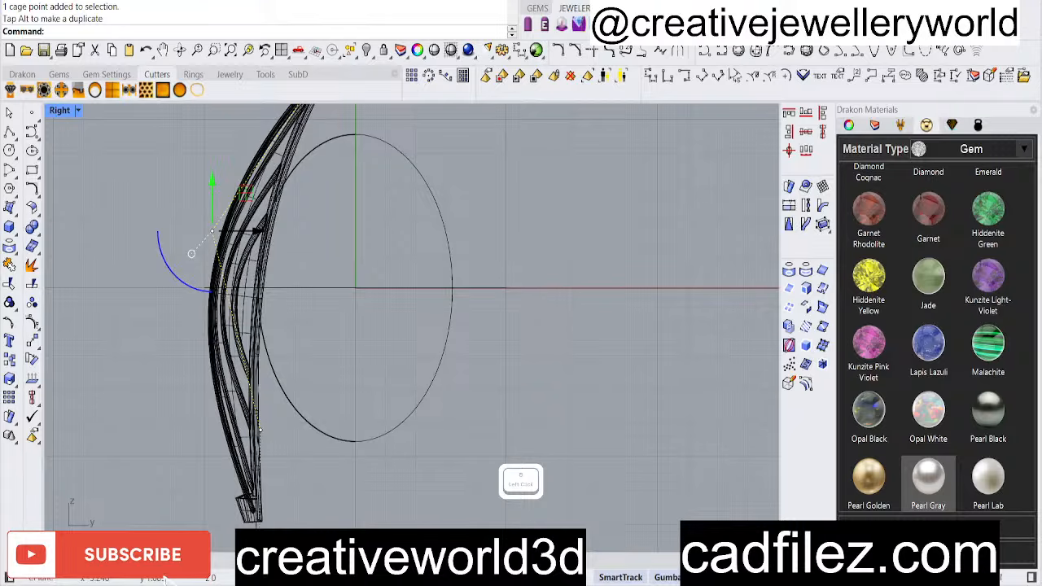
Examine how the bowed ribbed piece fits around the pearl sphere in the Right and Perspective views
scroll(305, 329, down, 3)
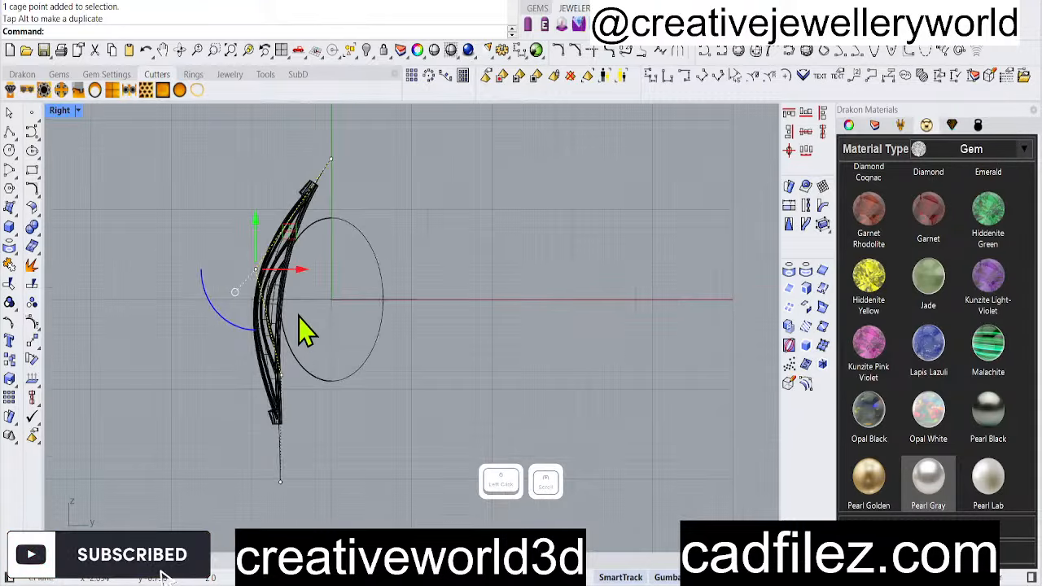
right_drag(291, 243, 293, 290)
scroll(293, 289, up, 7)
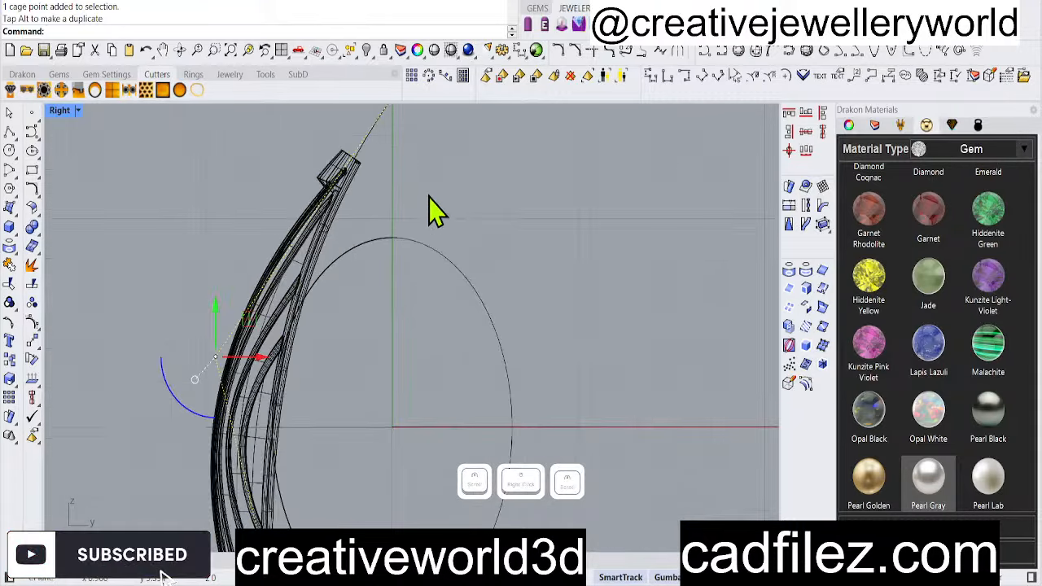
click(431, 195)
scroll(296, 184, down, 8)
scroll(304, 335, up, 4)
right_drag(330, 330, 334, 362)
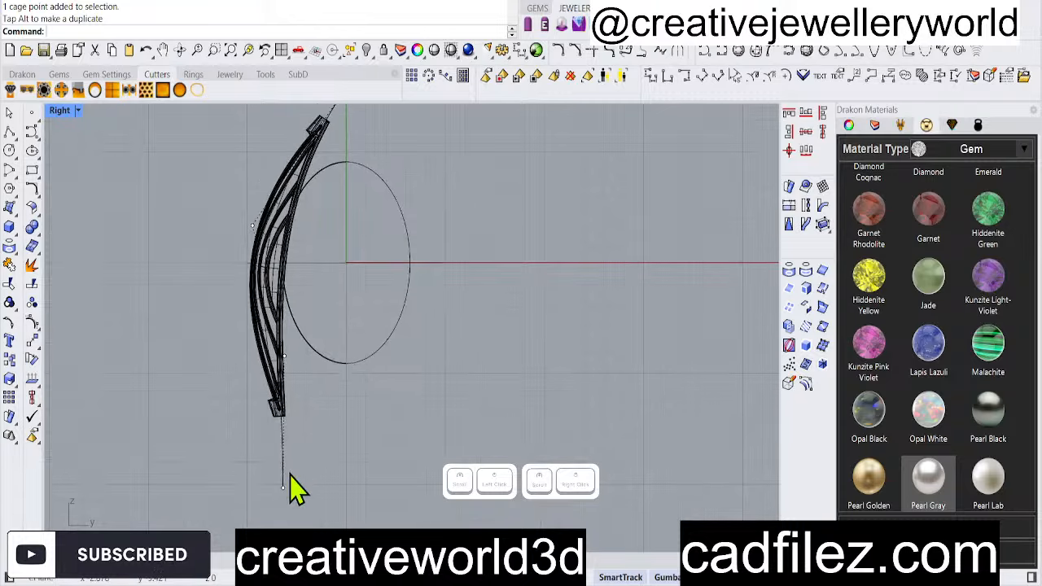
right_drag(294, 174, 297, 243)
right_drag(316, 362, 317, 349)
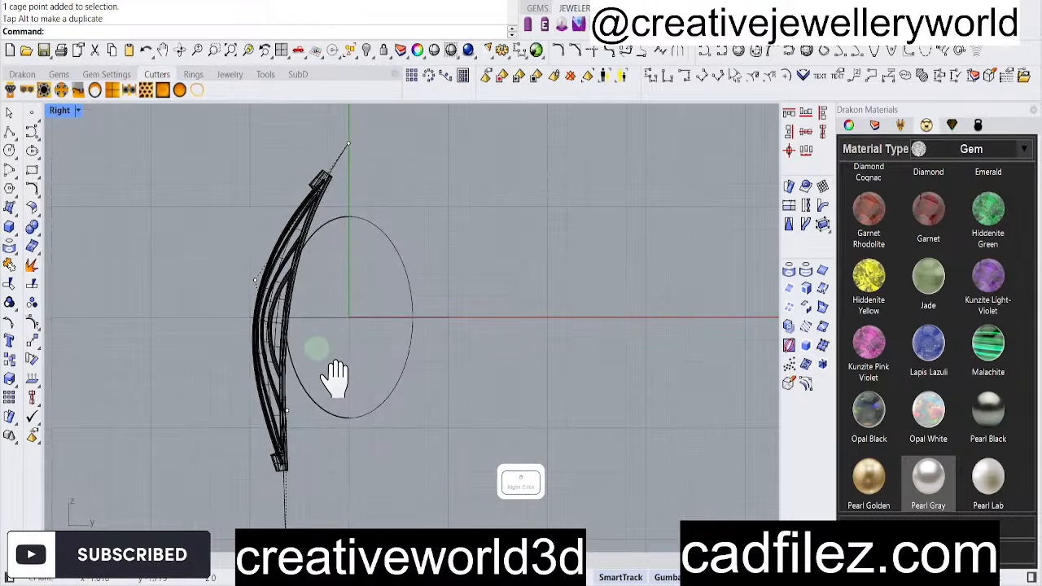
click(363, 417)
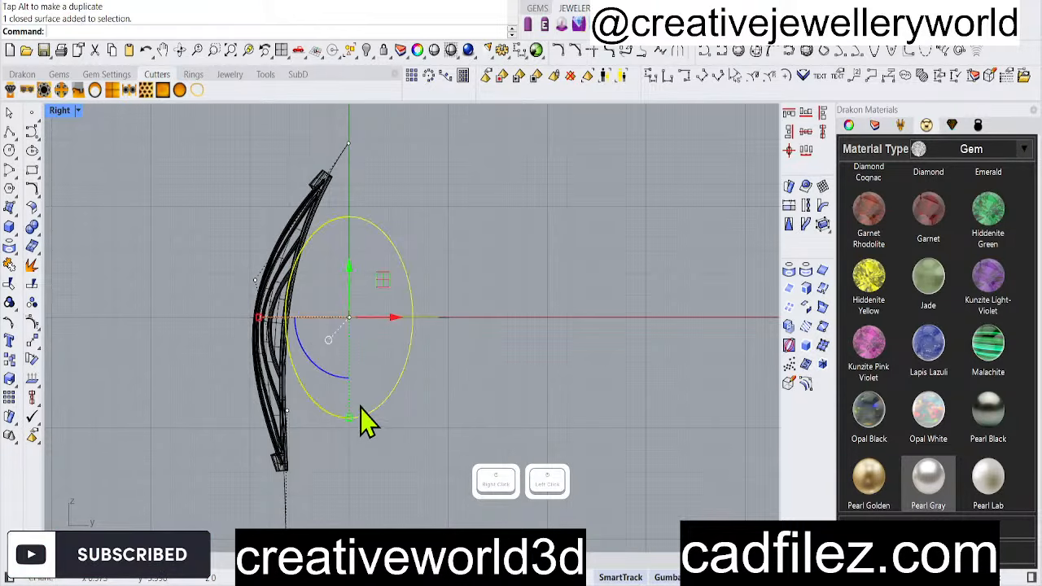
double_click(43, 109)
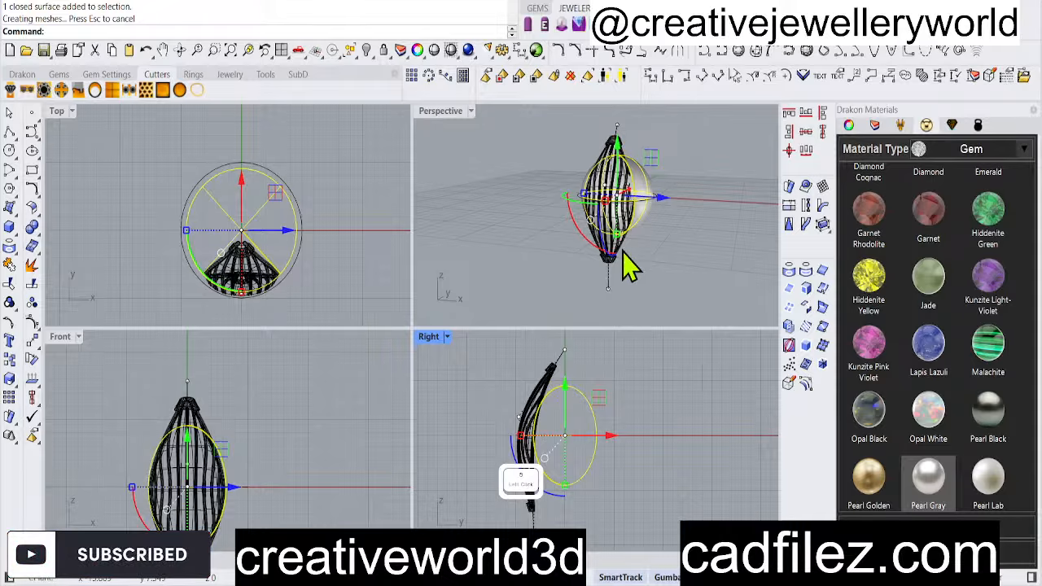
right_drag(656, 214, 556, 419)
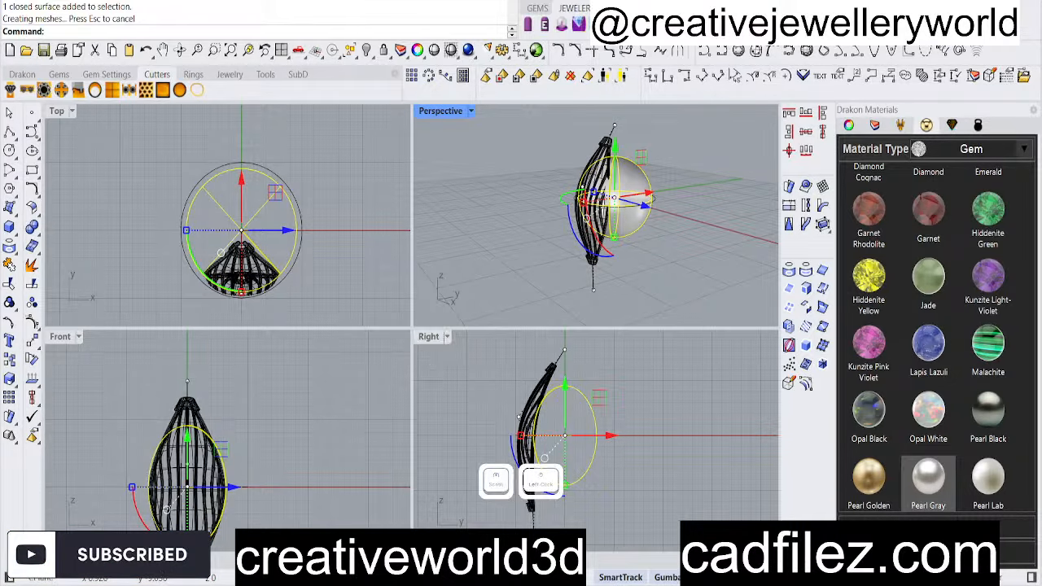
double_click(429, 336)
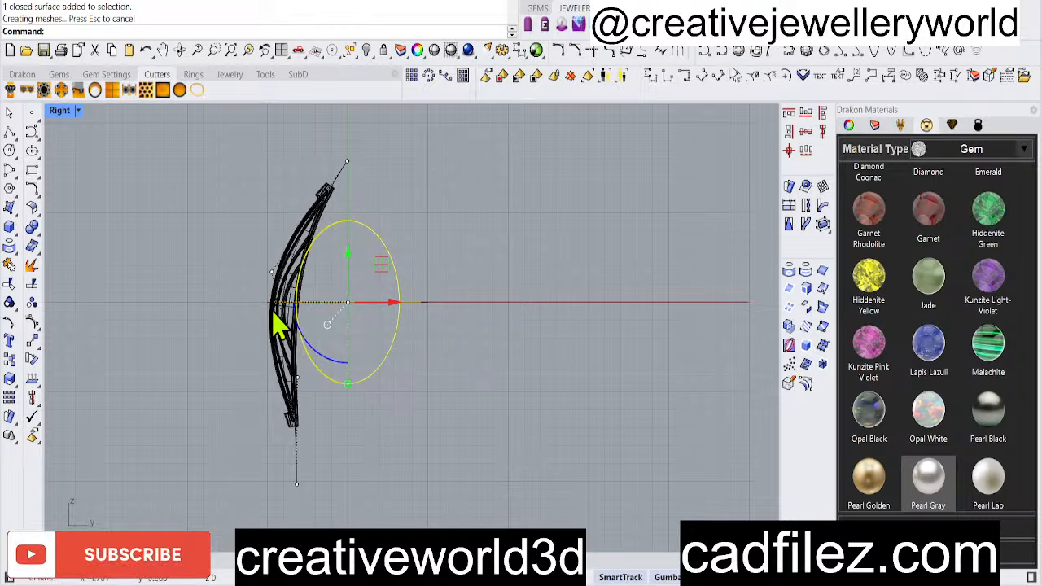
Scale the pearl sphere up slightly, lower it towards the ribbed piece's bottom end and shift it slightly away from the ribs in the Right view
shift+drag(277, 302, 267, 297)
drag(350, 251, 349, 346)
click(384, 374)
click(344, 322)
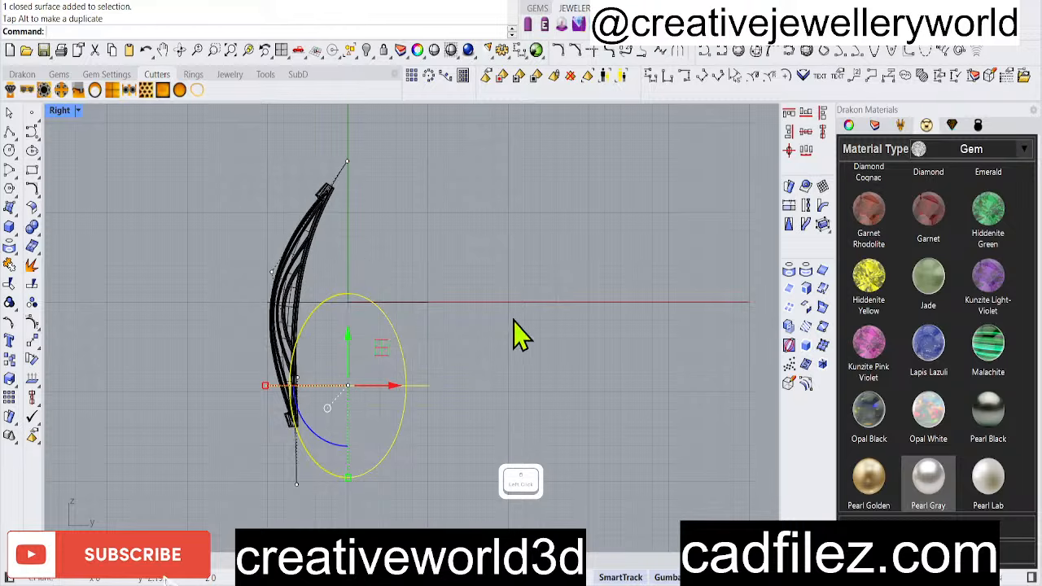
drag(397, 392, 537, 355)
click(317, 252)
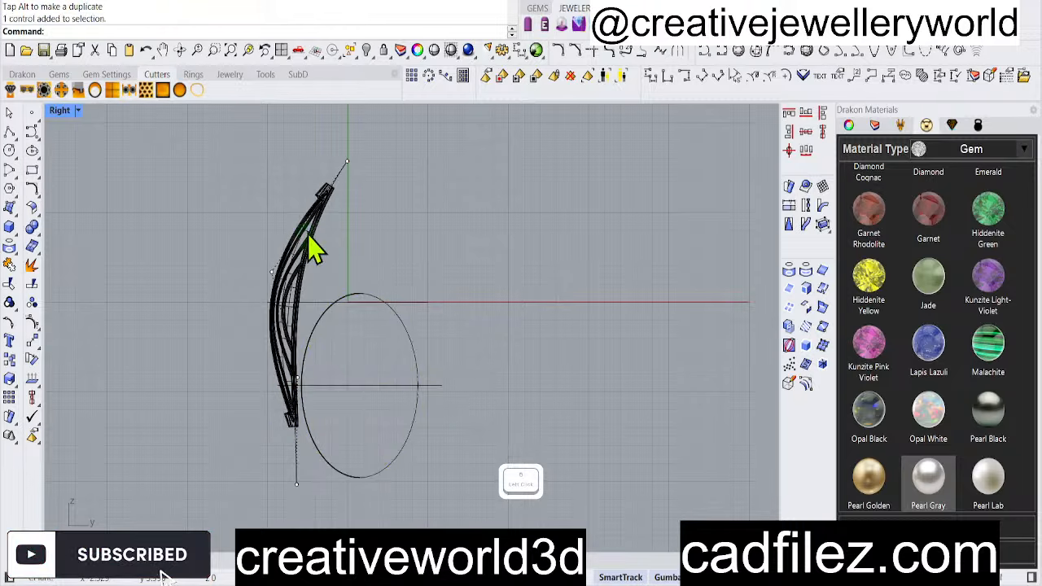
scroll(285, 224, up, 3)
click(325, 272)
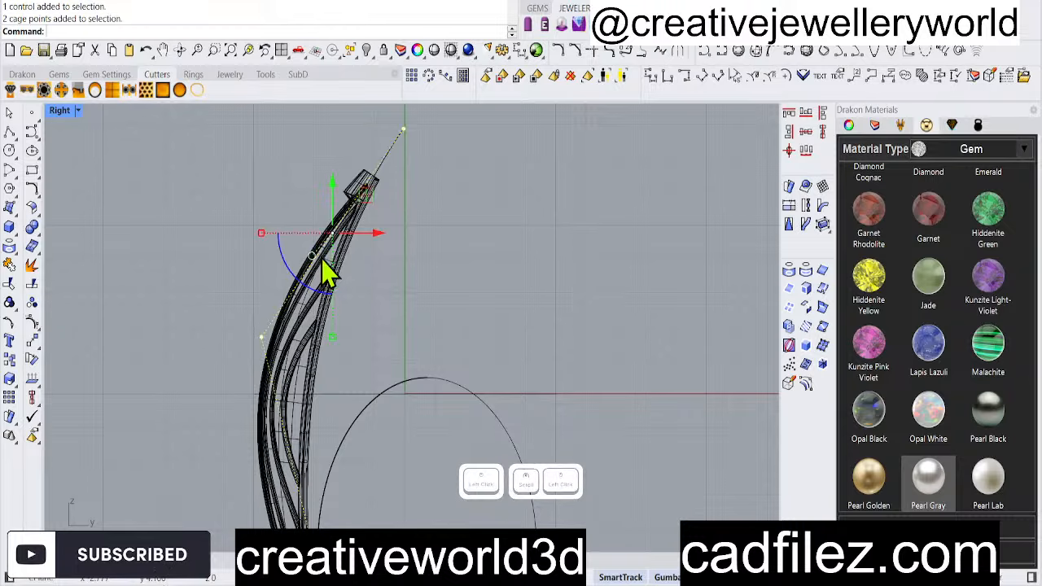
text(cg)
right_click(399, 166)
click(391, 152)
right_click(391, 150)
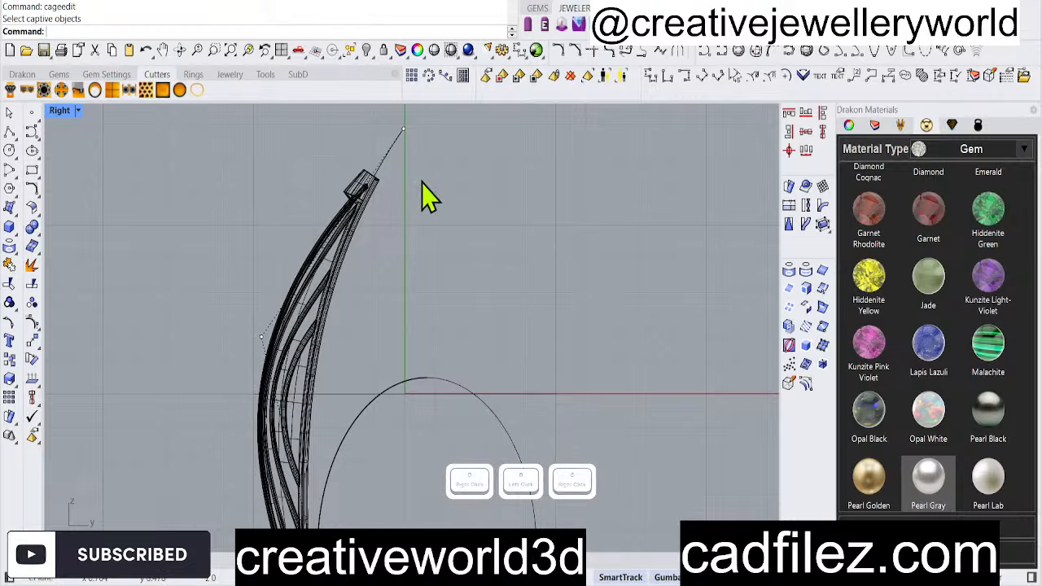
click(422, 182)
click(388, 153)
click(427, 195)
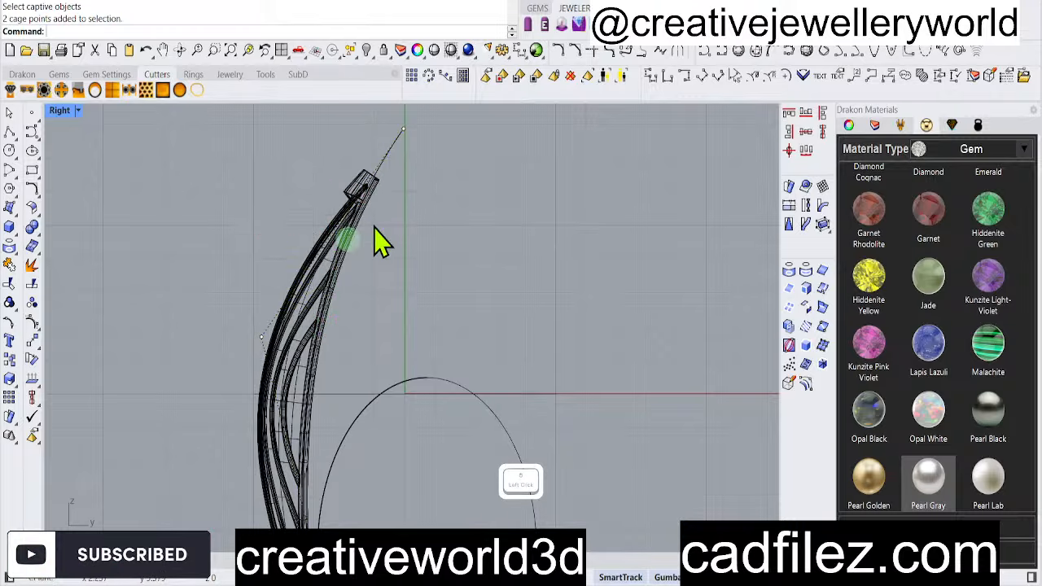
Turn off the cage points and delete the control line used to bend the ribbed piece
right_click(31, 320)
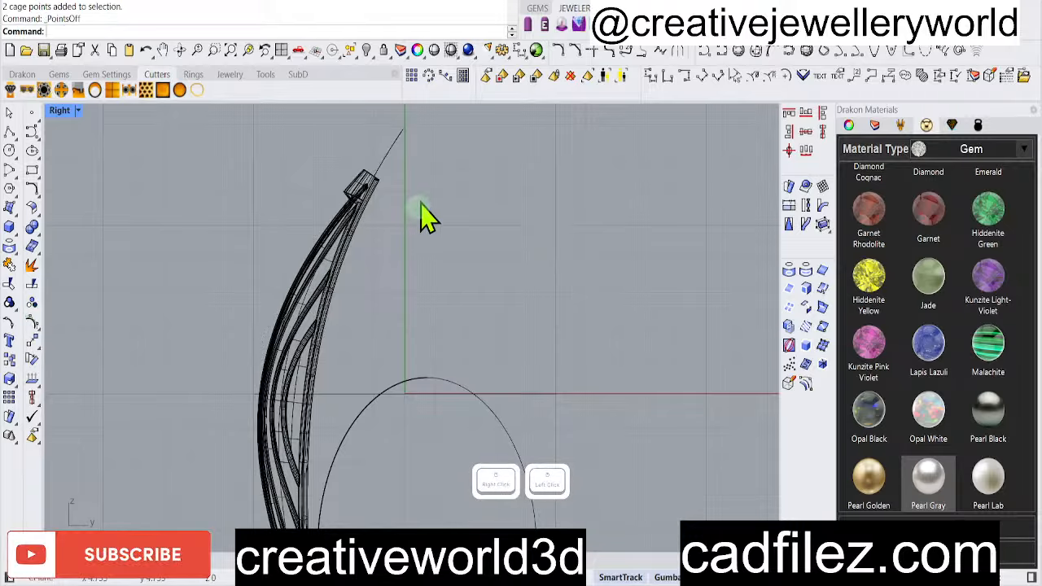
click(397, 147)
scroll(432, 302, down, 2)
key(Delete)
scroll(430, 314, up, 3)
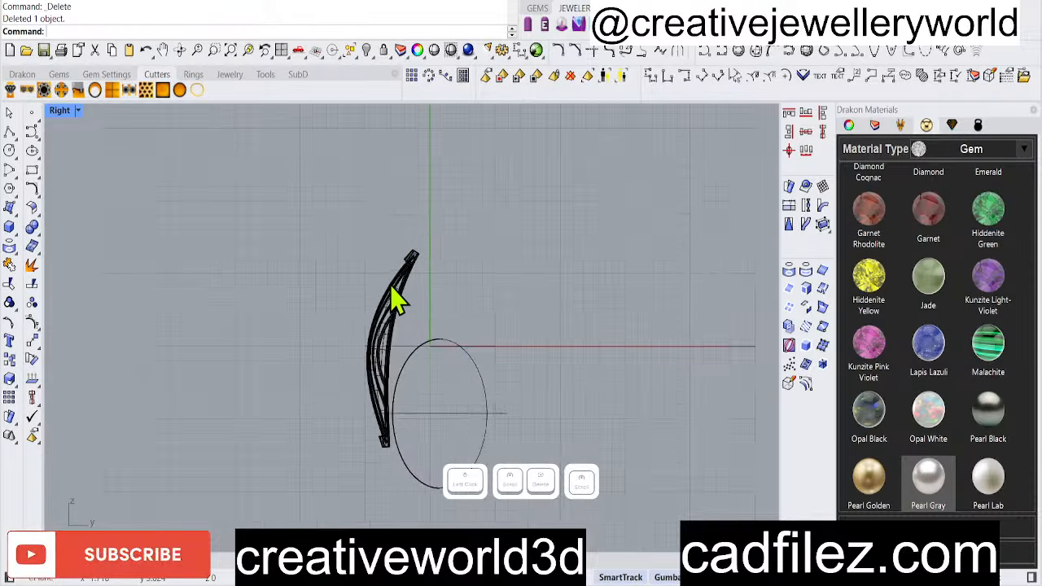
Rotate the ribbed piece clockwise in the Right view until its top end reaches the vertical axis, and clear the selection
click(329, 320)
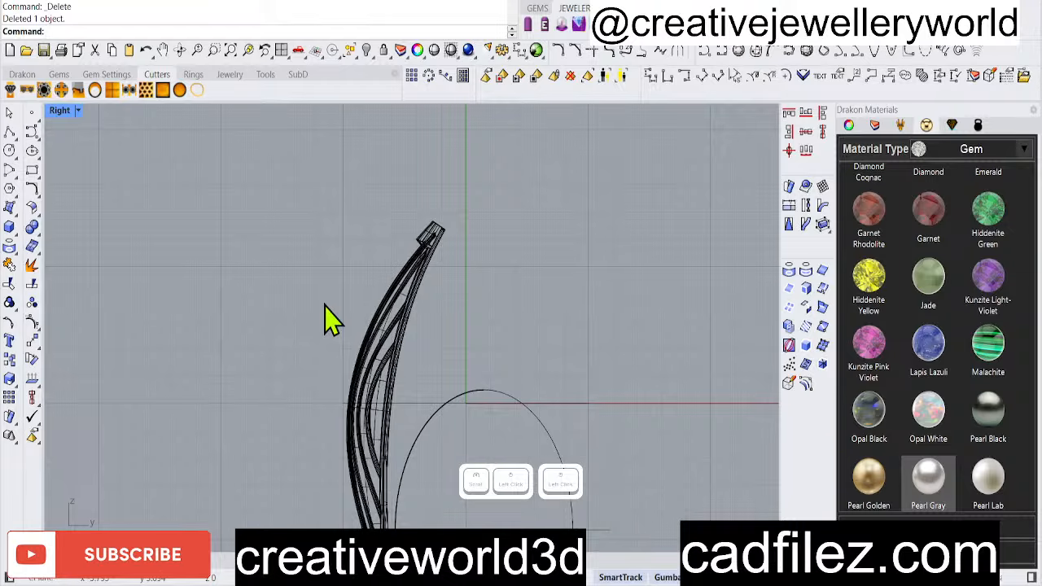
click(407, 314)
click(153, 161)
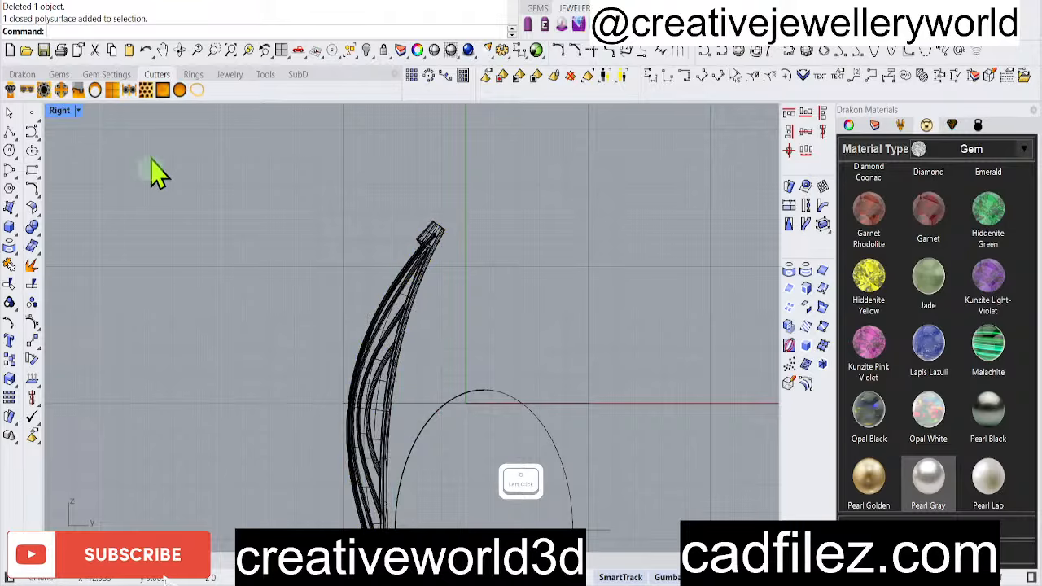
double_click(61, 110)
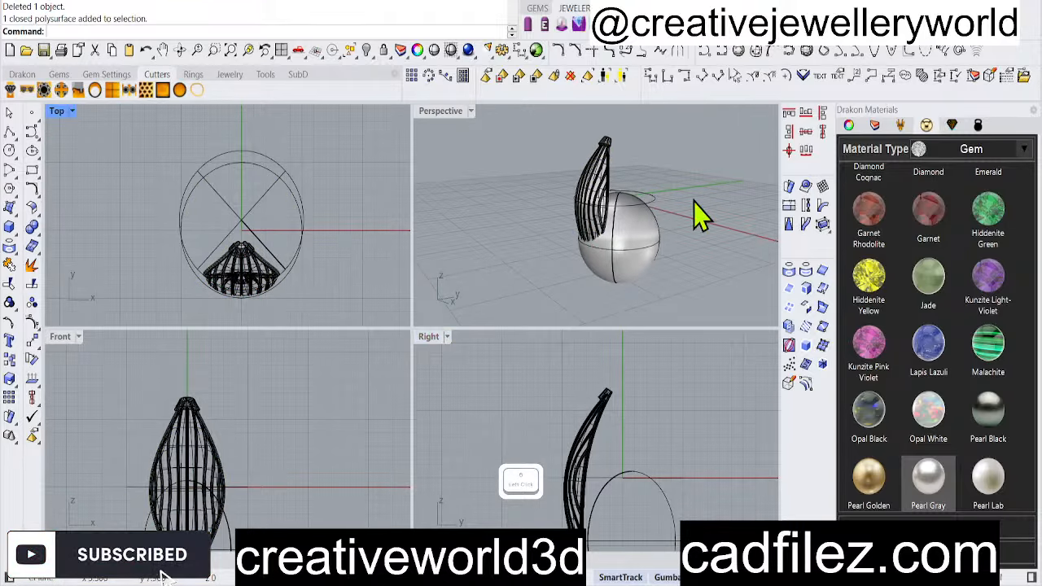
right_drag(693, 202, 600, 182)
click(580, 431)
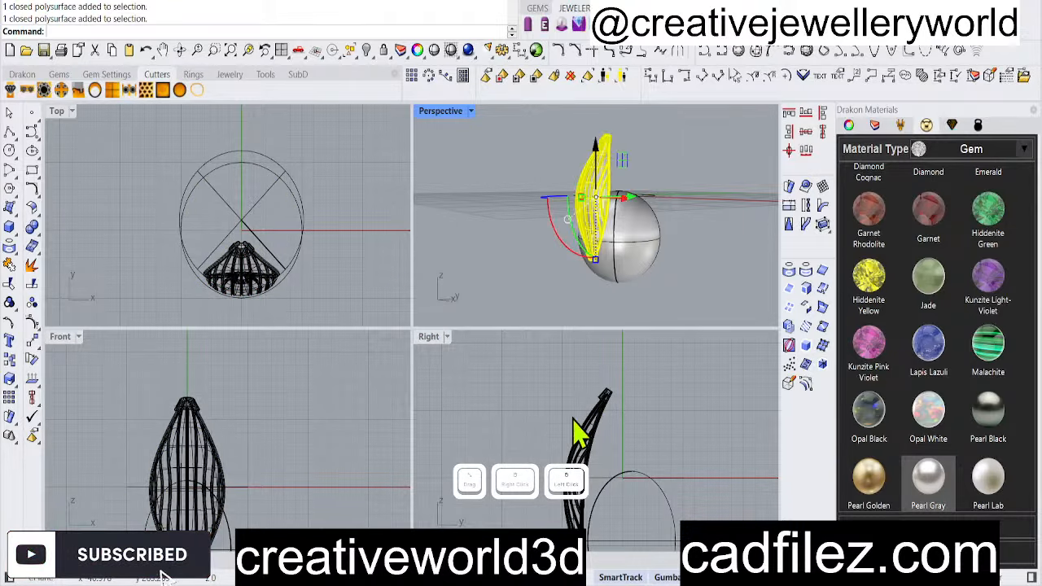
right_drag(619, 490, 623, 414)
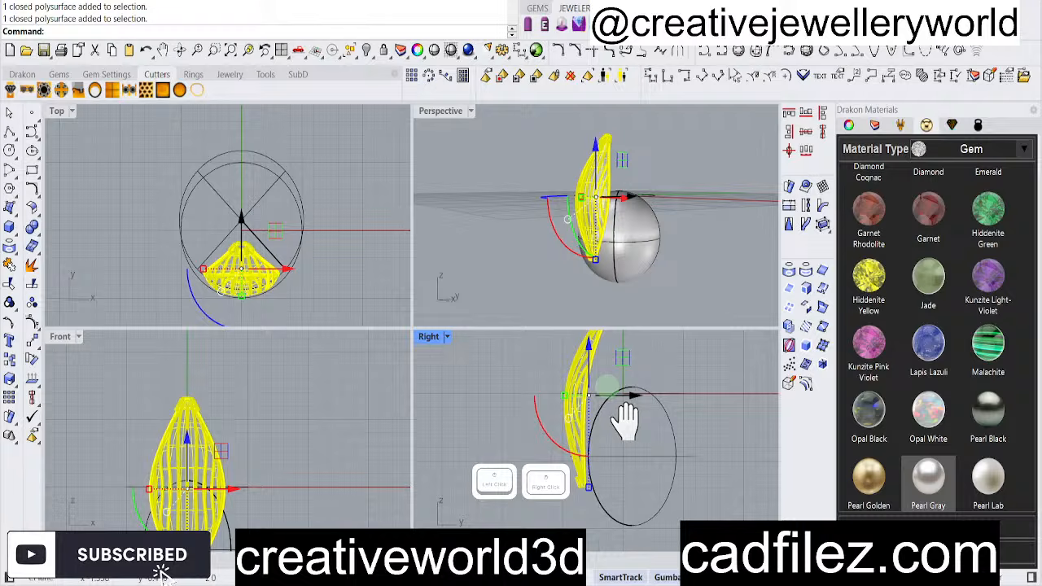
double_click(436, 340)
right_drag(445, 373, 467, 442)
drag(391, 370, 56, 117)
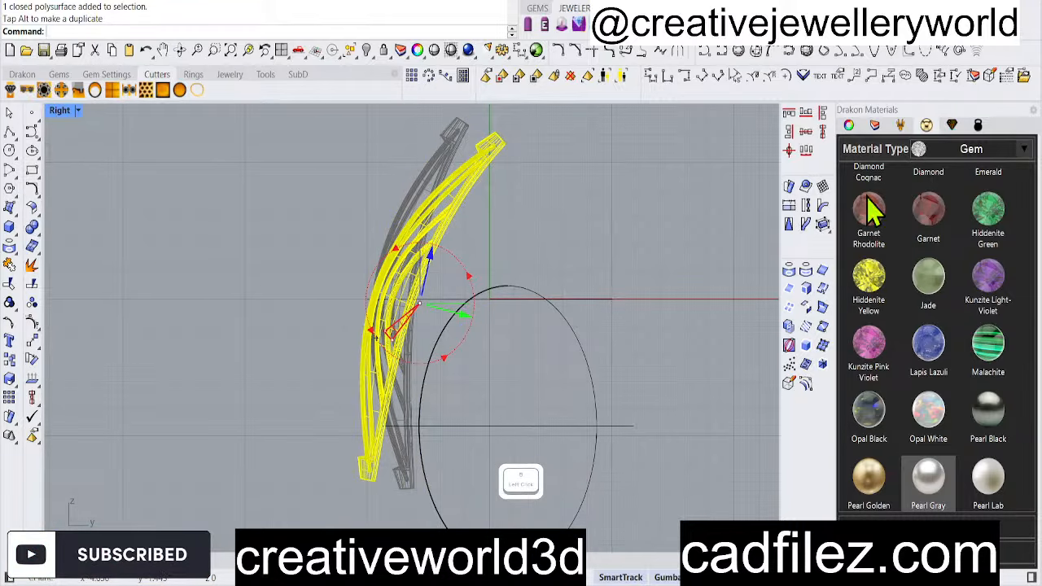
drag(866, 195, 573, 226)
double_click(60, 111)
click(686, 175)
Inspect the tilted ribbed piece against the pearl from the front and above in the Perspective and Top views
click(432, 115)
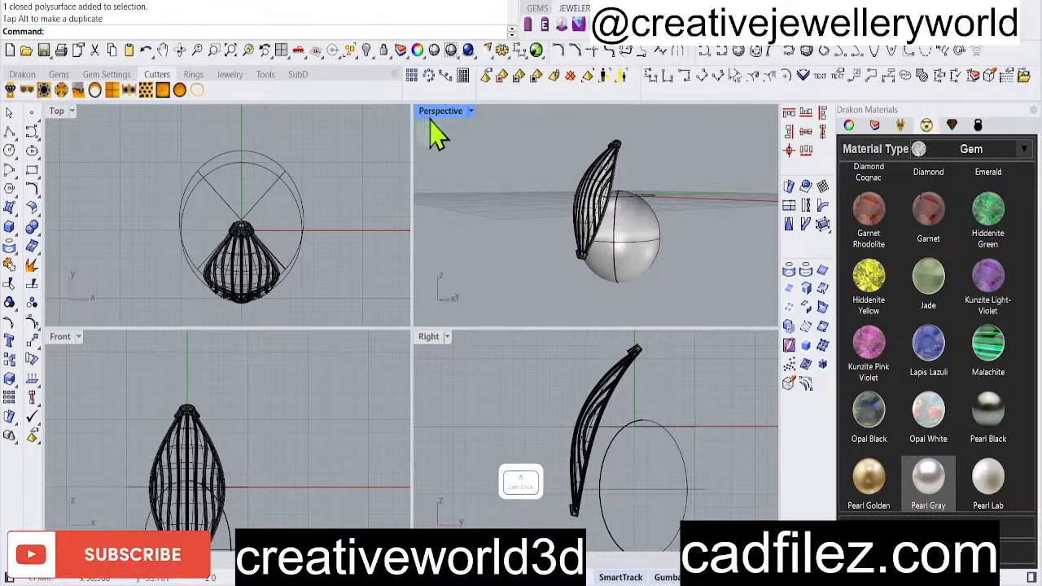
double_click(433, 114)
right_drag(546, 326, 523, 363)
scroll(441, 332, up, 6)
scroll(395, 340, down, 7)
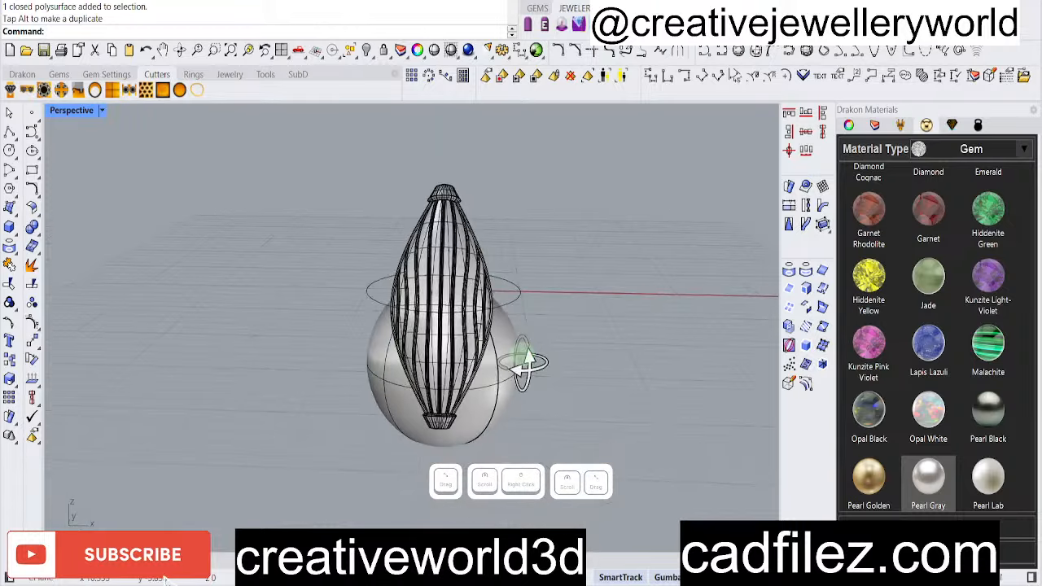
click(458, 260)
right_drag(602, 263, 586, 437)
right_drag(376, 344, 372, 275)
scroll(395, 472, down, 3)
scroll(632, 293, up, 2)
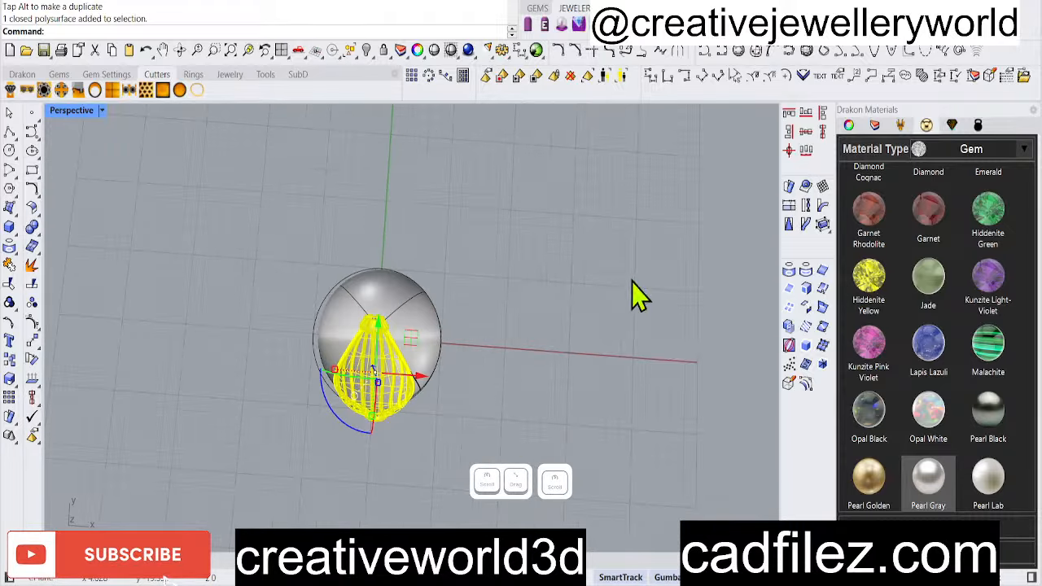
double_click(70, 111)
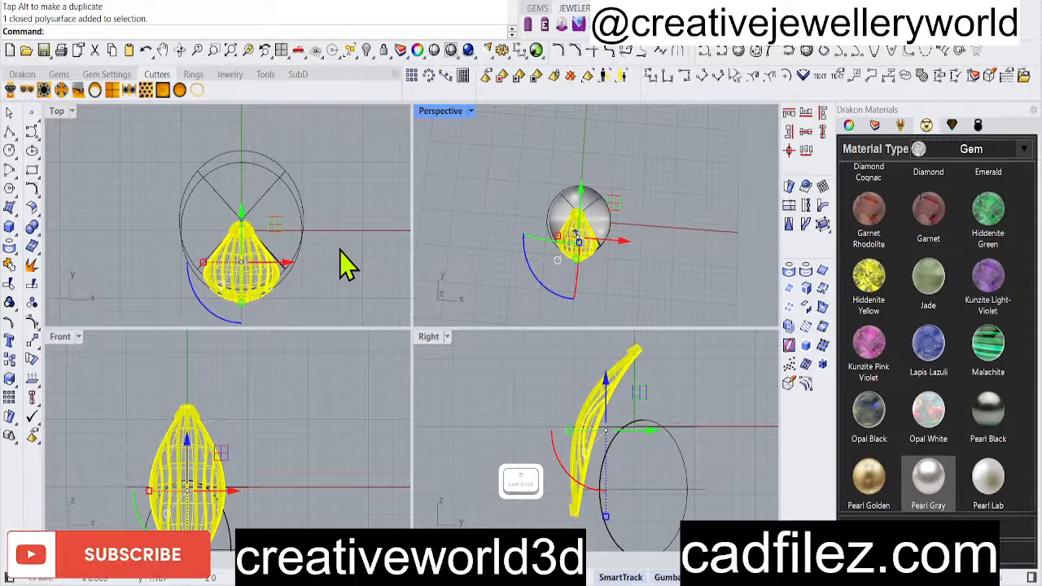
scroll(340, 252, up, 3)
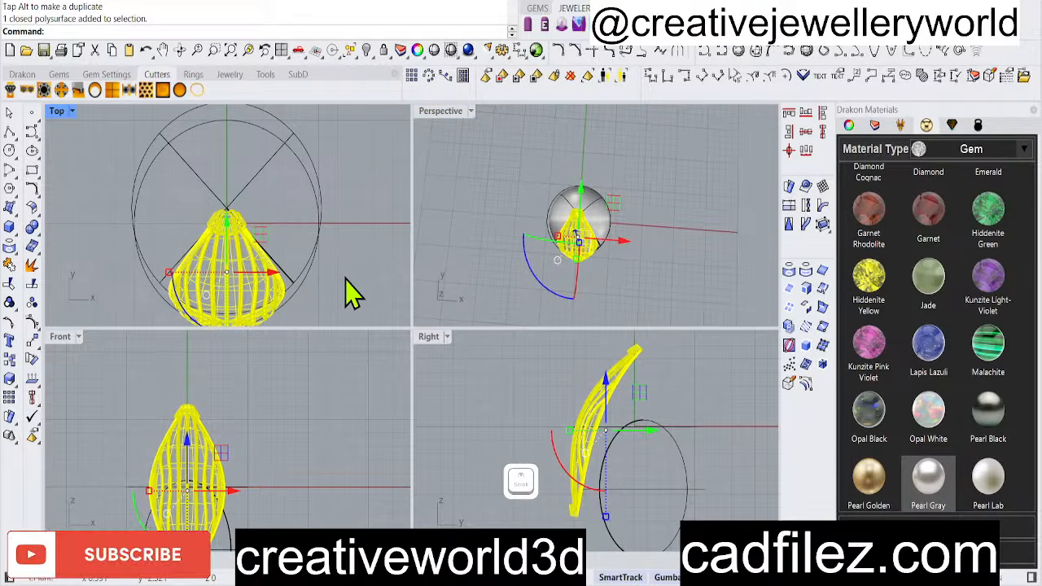
click(345, 278)
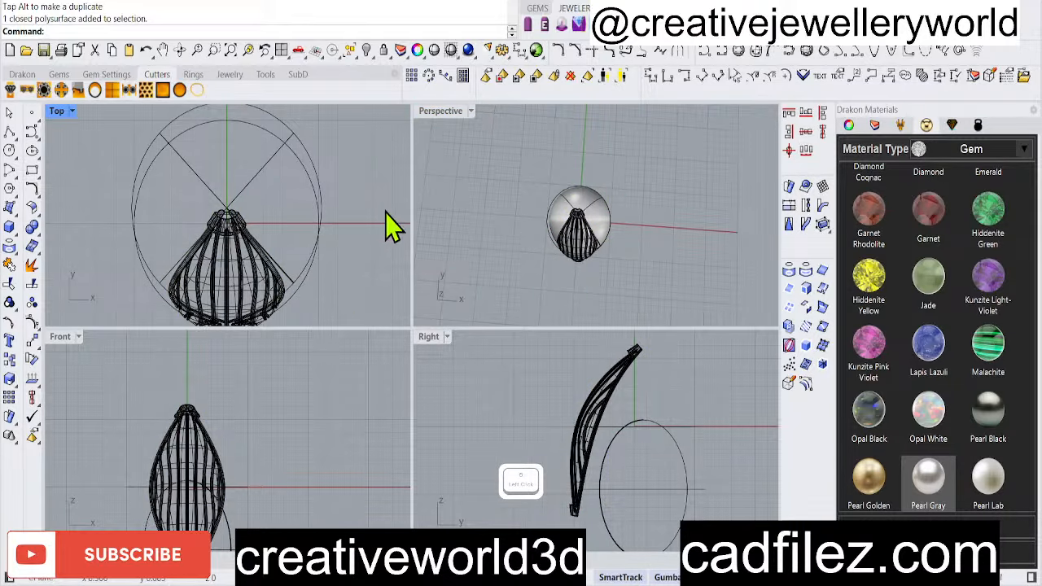
Try a polar array of the ribbed piece about the construction plane origin in the Top view, with 4 items over 360 degrees
click(262, 293)
scroll(256, 231, down, 2)
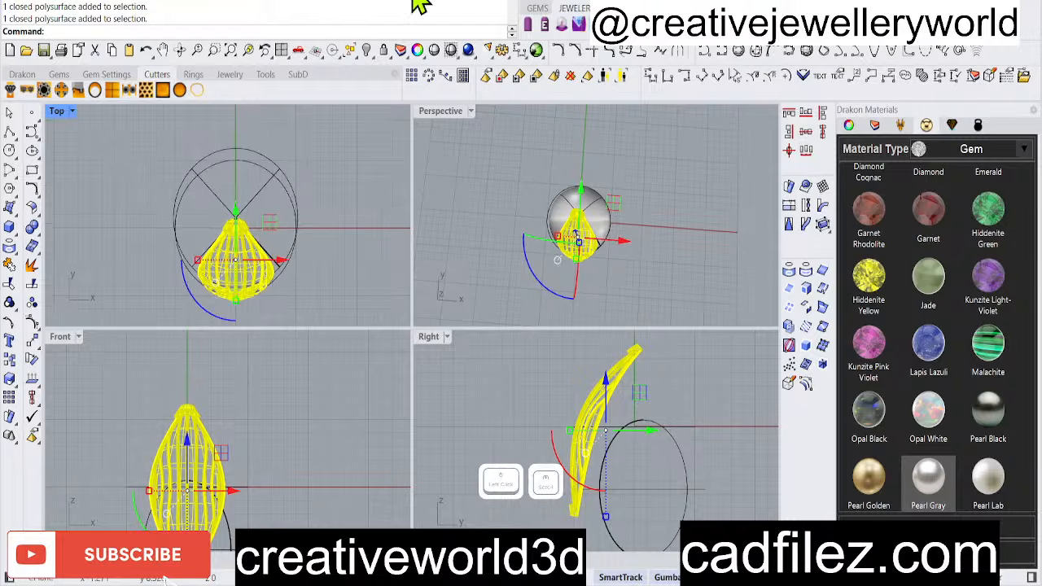
click(428, 75)
right_click(320, 228)
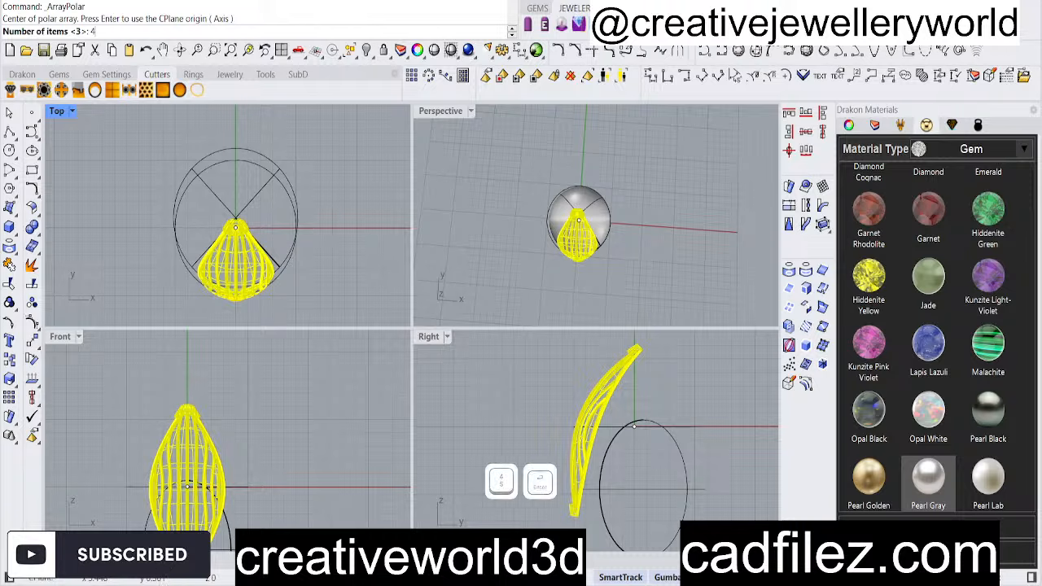
key(Return)
key(Return)
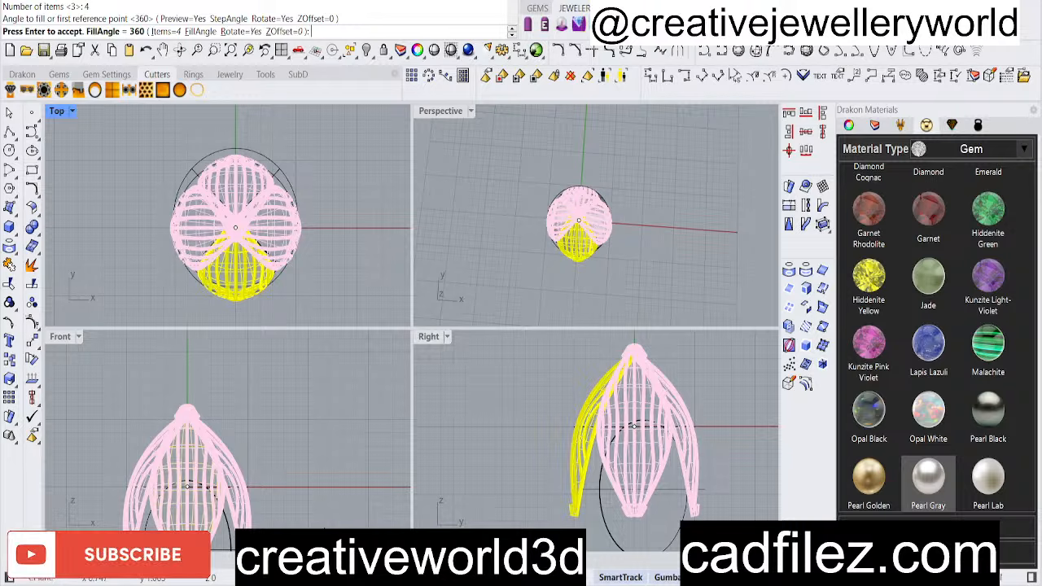
right_click(345, 264)
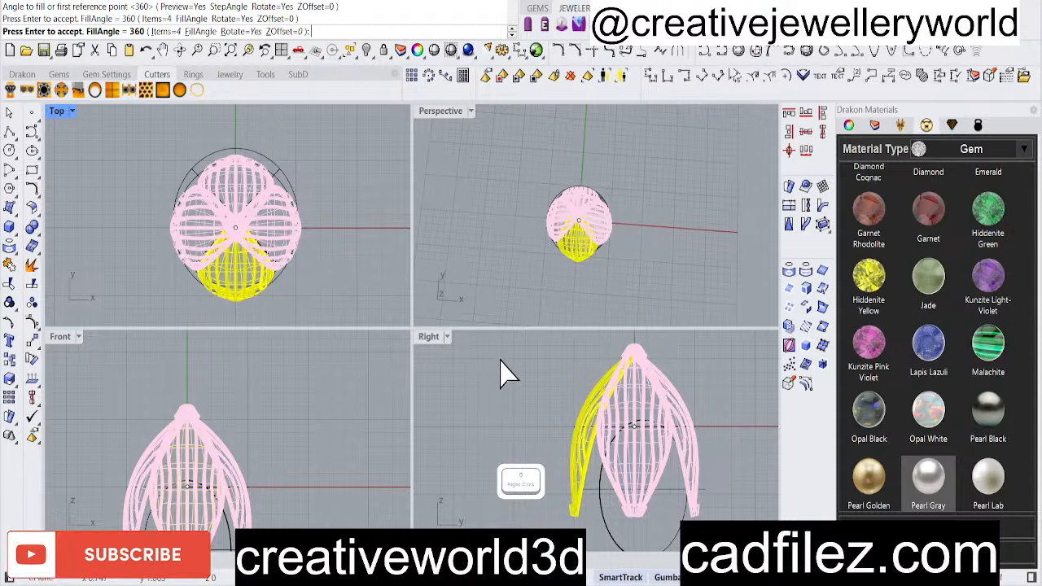
right_click(352, 294)
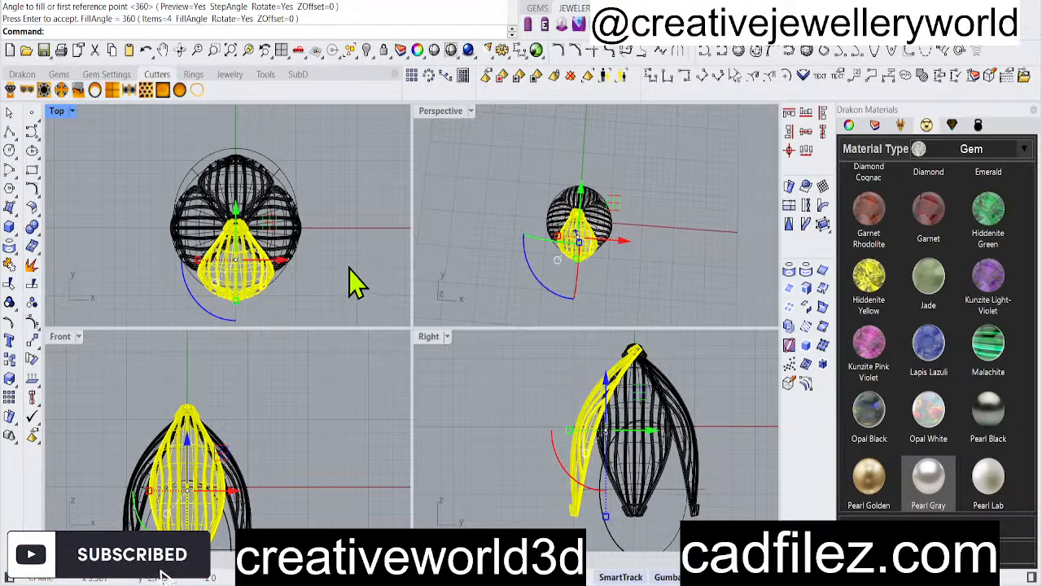
key(ctrl+z)
Repeat the polar array of the ribbed piece about the construction plane origin, with 4 items over 360 degrees, and clear the selection
right_click(352, 271)
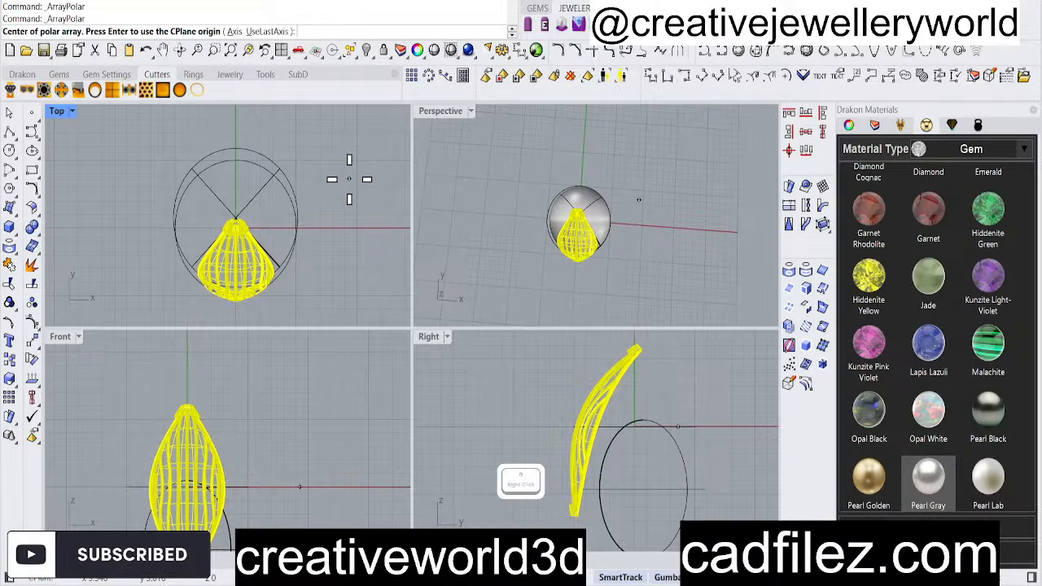
key(Return)
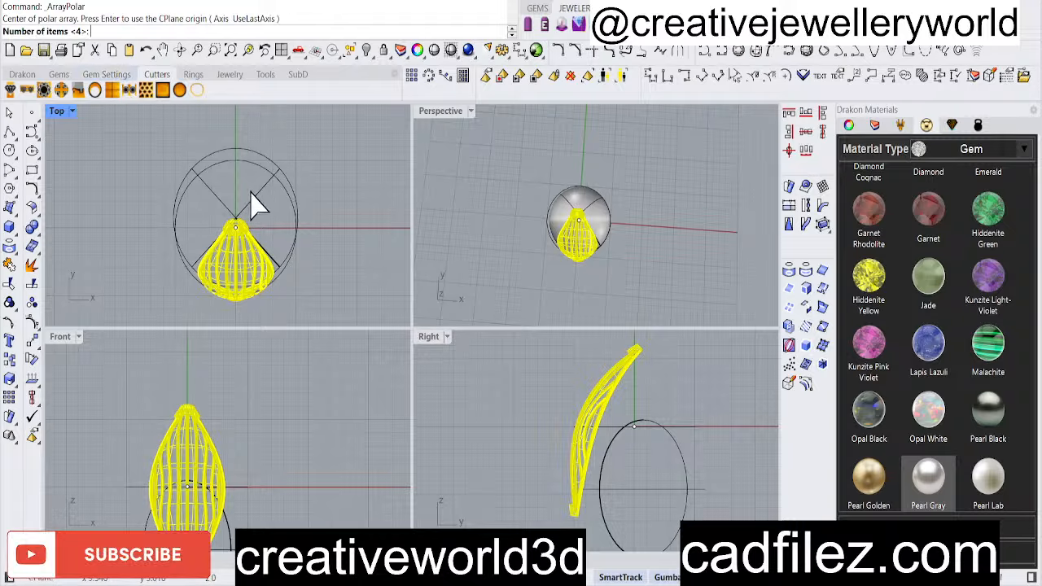
right_click(335, 217)
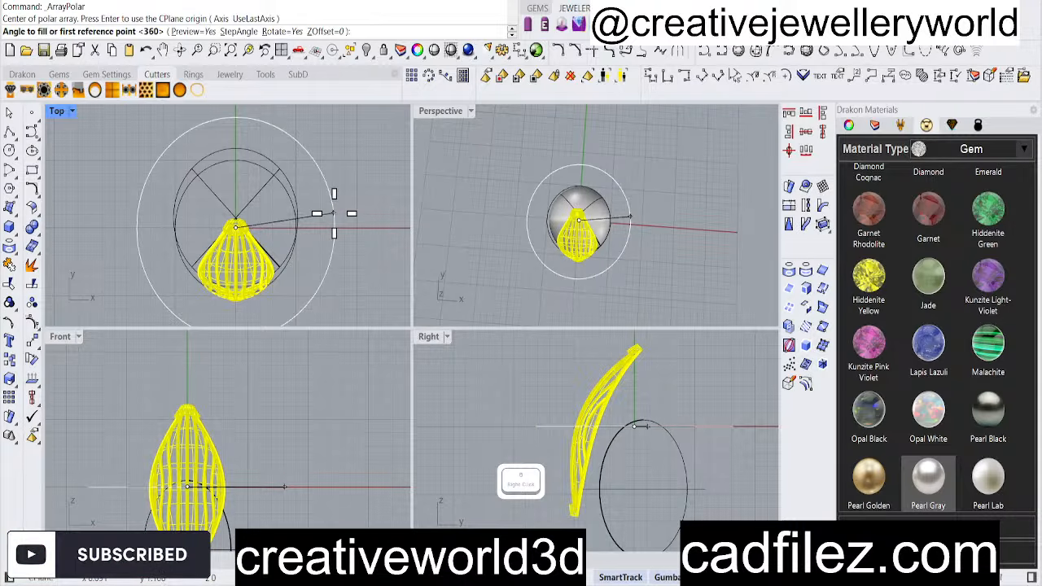
key(Return)
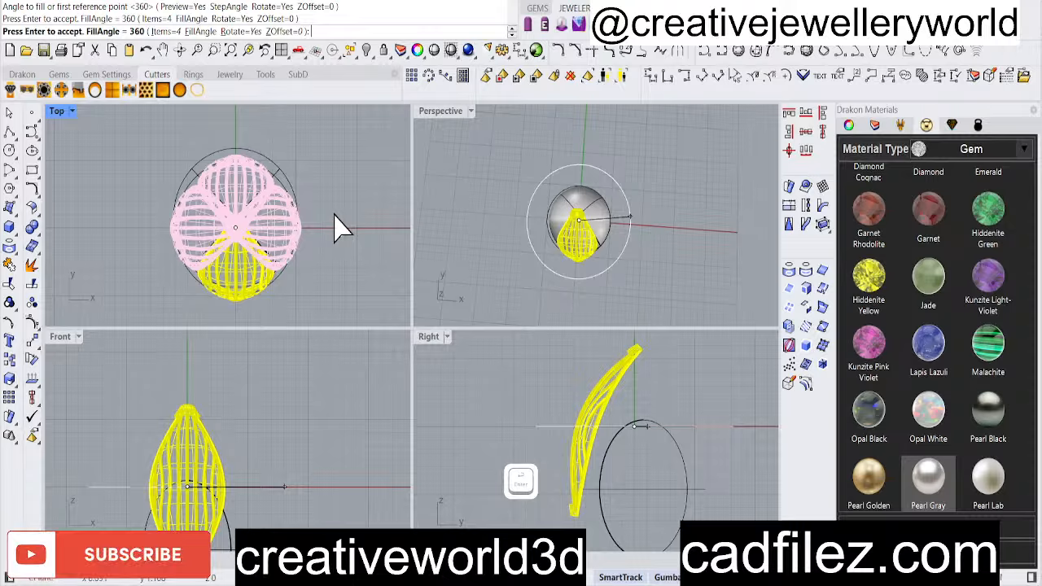
key(Return)
key(Escape)
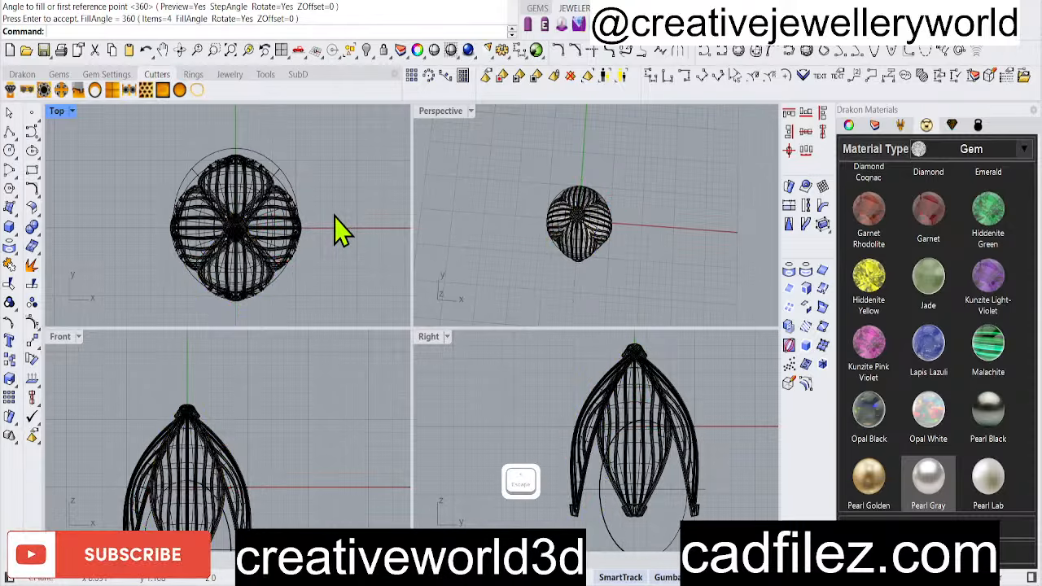
Move the original ribbed piece slightly outward from the central axis in the Right view
click(238, 279)
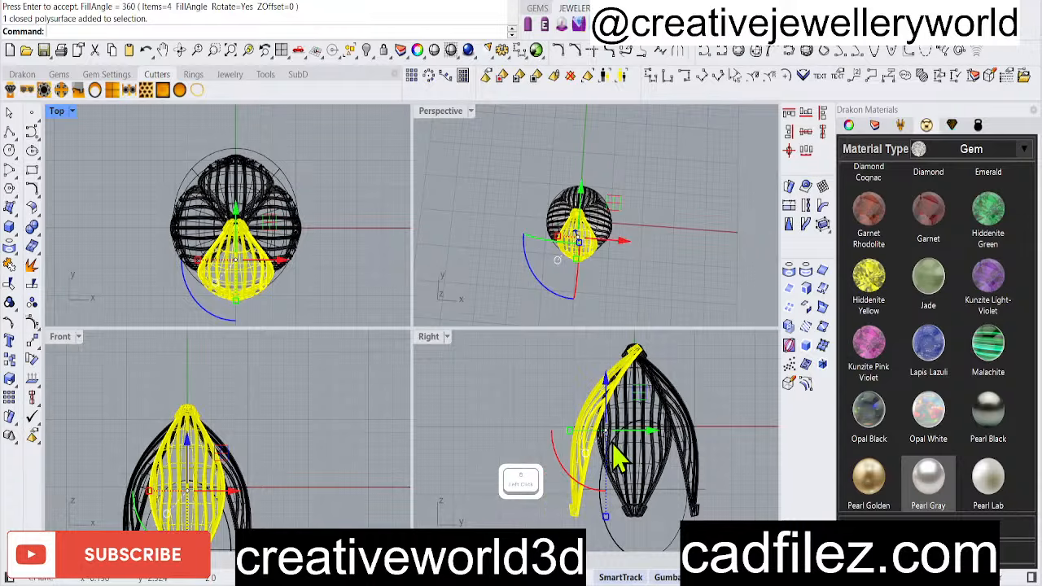
drag(654, 430, 646, 430)
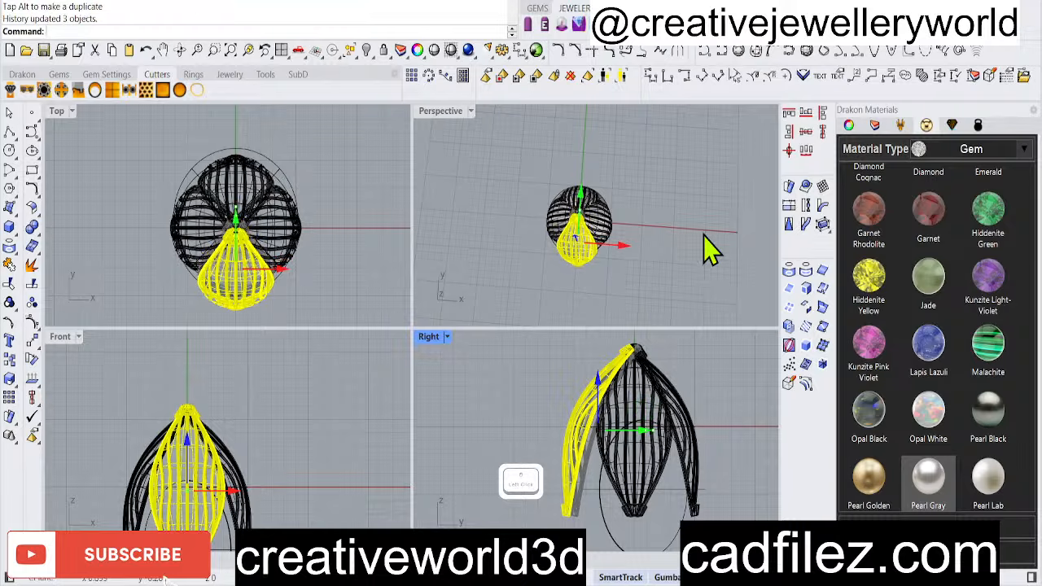
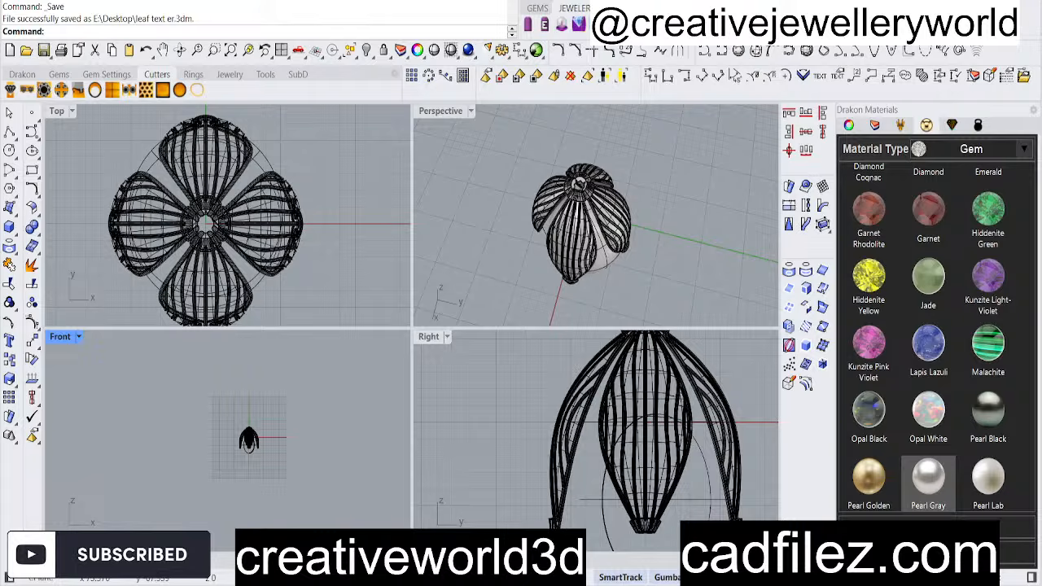
Examine the junction at the top of the four ribbed pieces in the Perspective and Right views
key(Caps_Lock)
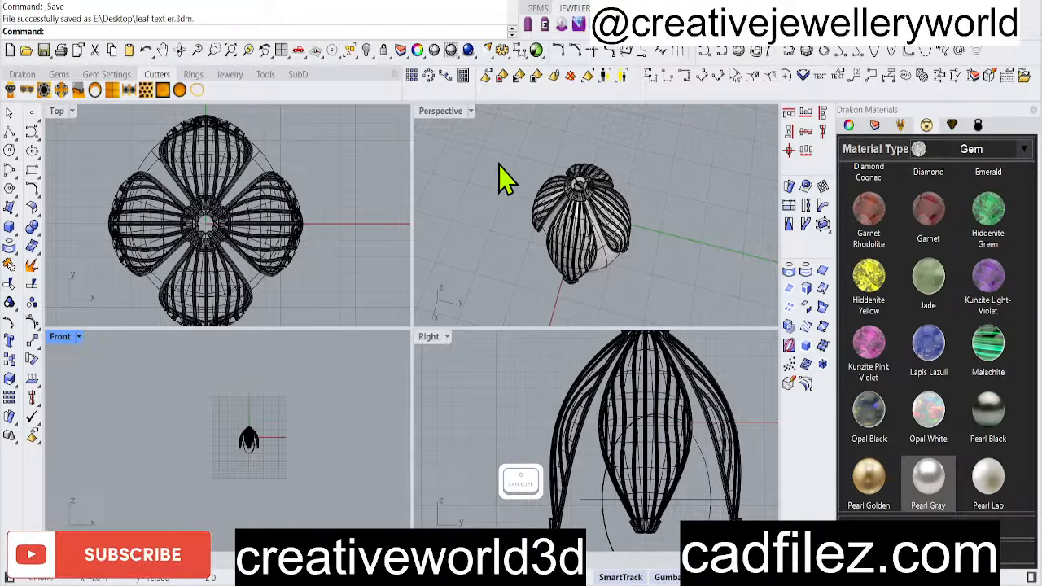
right_drag(619, 232, 640, 272)
scroll(594, 245, up, 2)
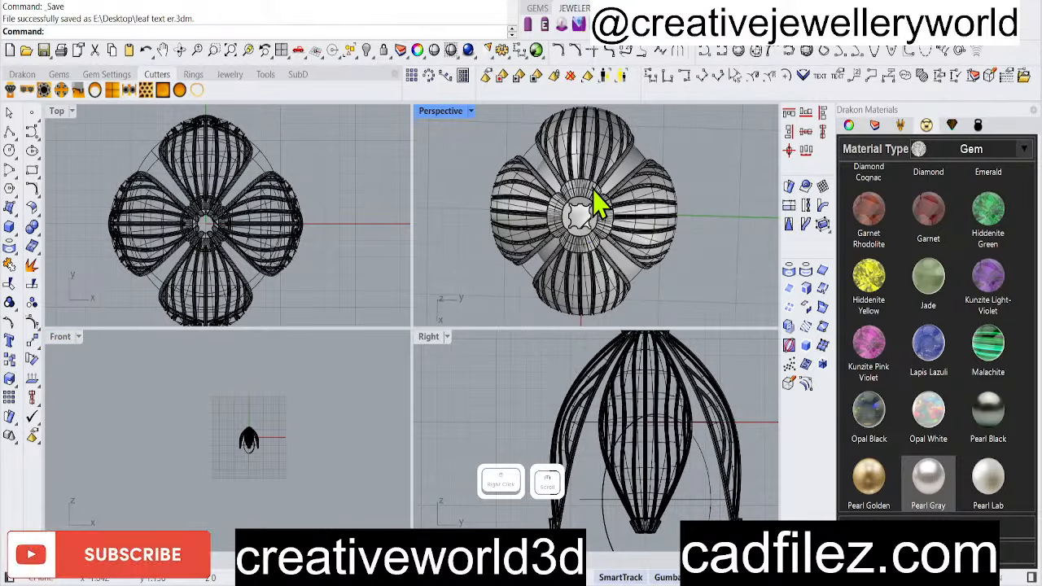
scroll(263, 449, up, 3)
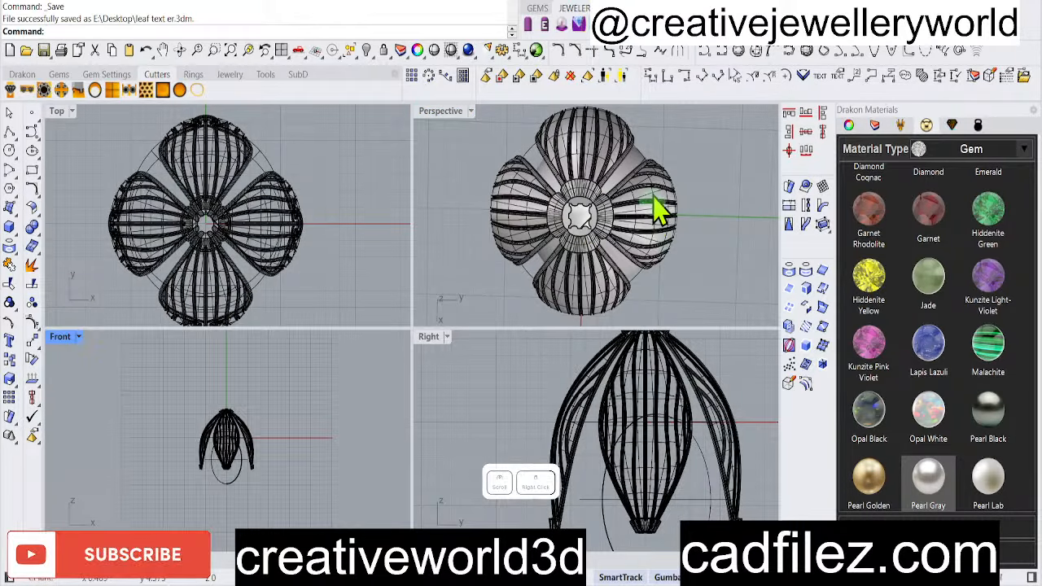
right_drag(657, 209, 664, 213)
scroll(628, 464, up, 6)
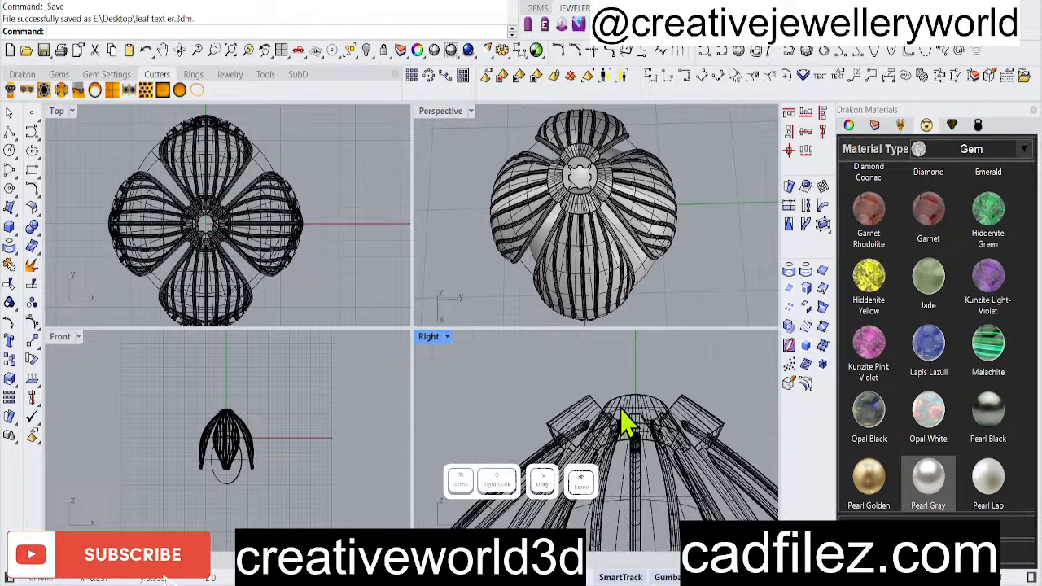
double_click(440, 337)
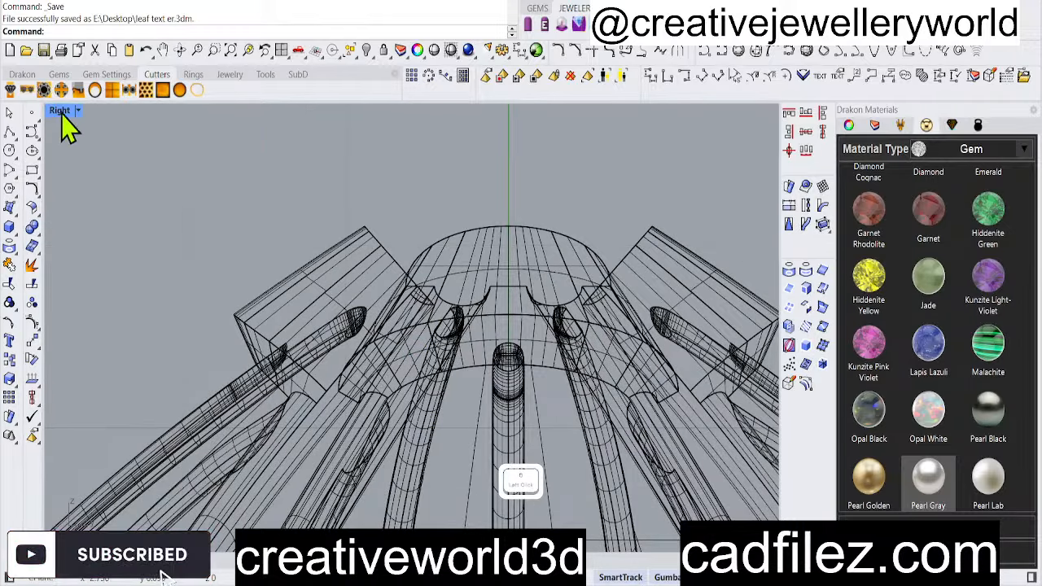
double_click(59, 110)
scroll(580, 221, up, 3)
double_click(440, 111)
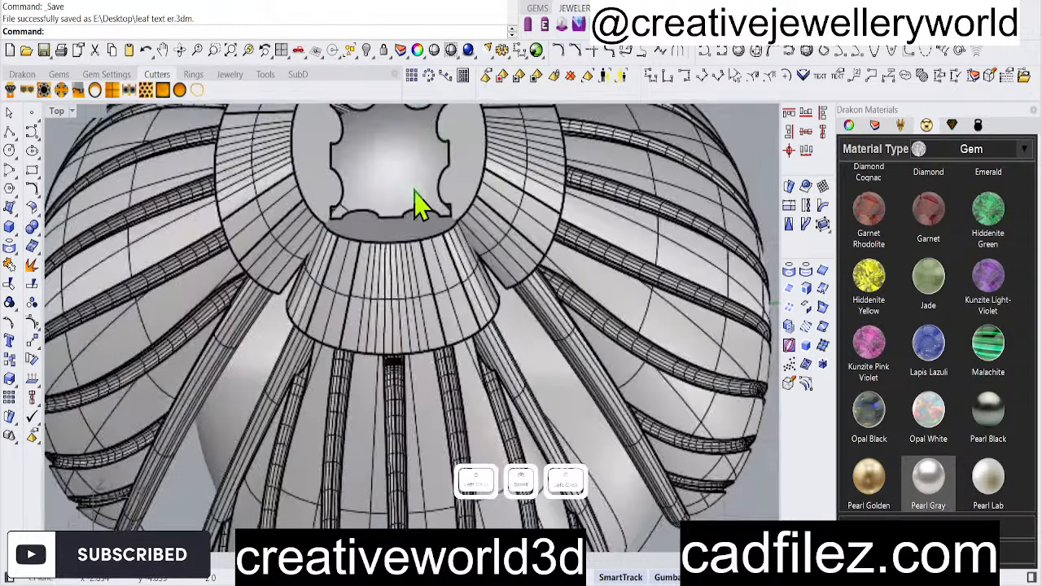
right_drag(419, 204, 407, 187)
scroll(446, 215, up, 3)
scroll(449, 219, down, 5)
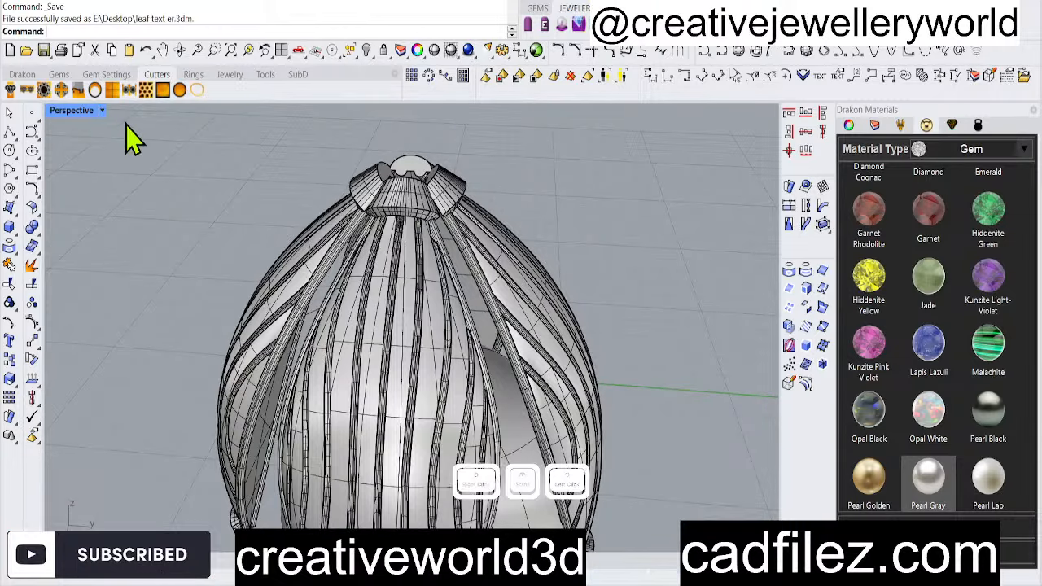
Show the Perspective view in Rendered mode and assign the Yellow Gold 18K metal to the four ribbed pieces
click(180, 89)
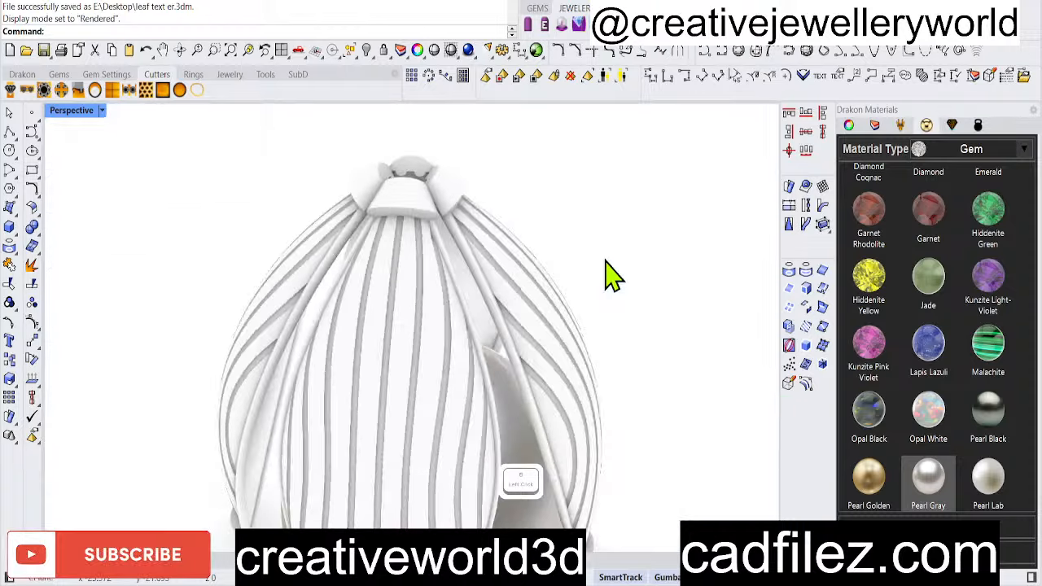
right_drag(611, 274, 494, 336)
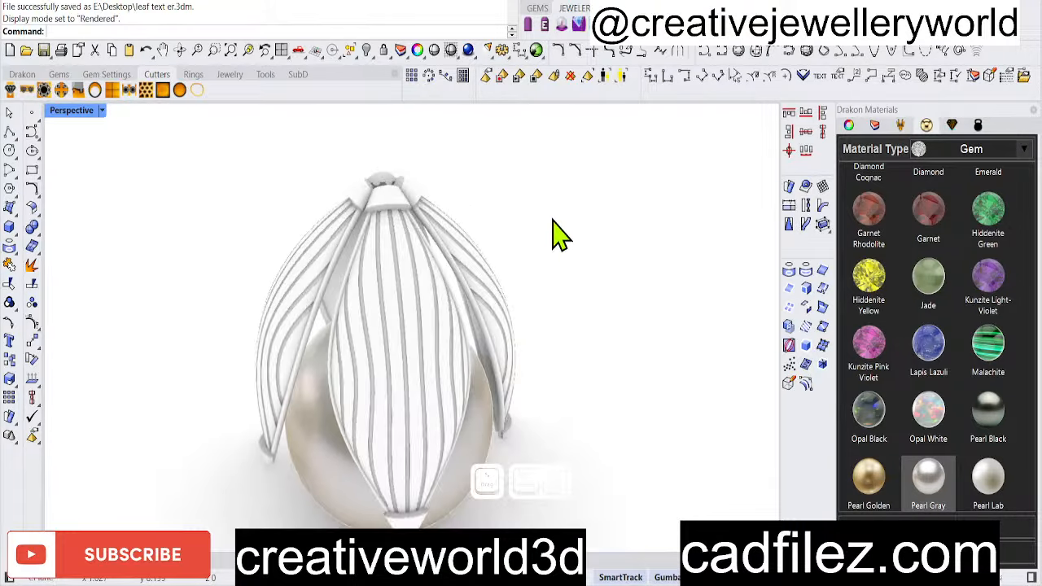
drag(555, 218, 145, 233)
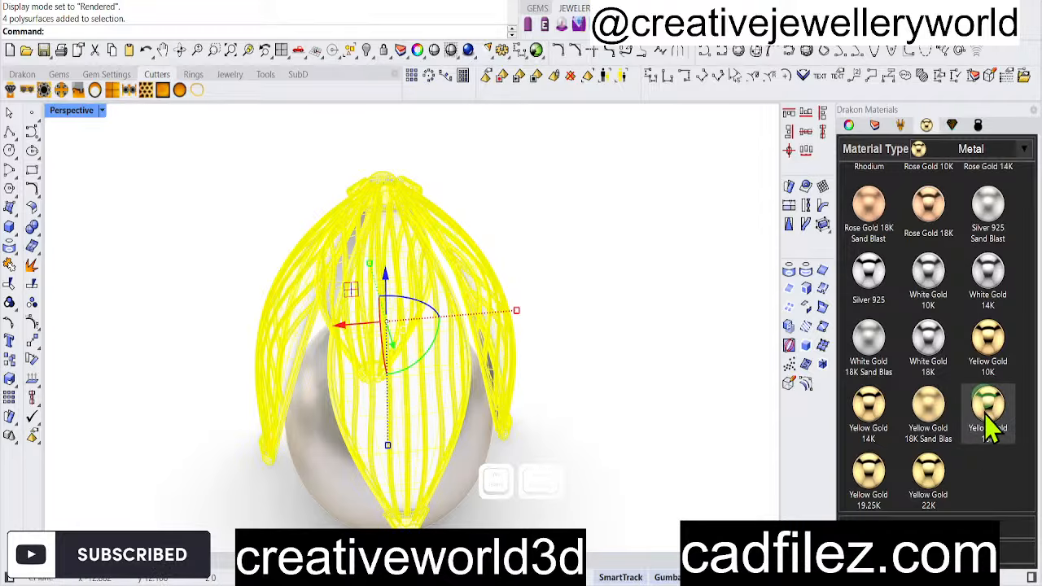
click(968, 434)
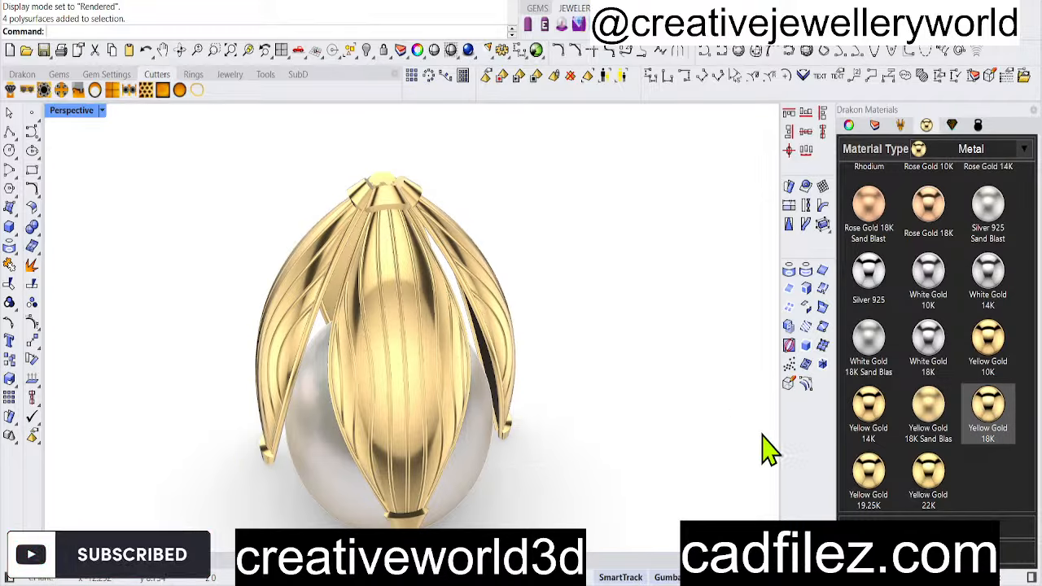
click(1001, 404)
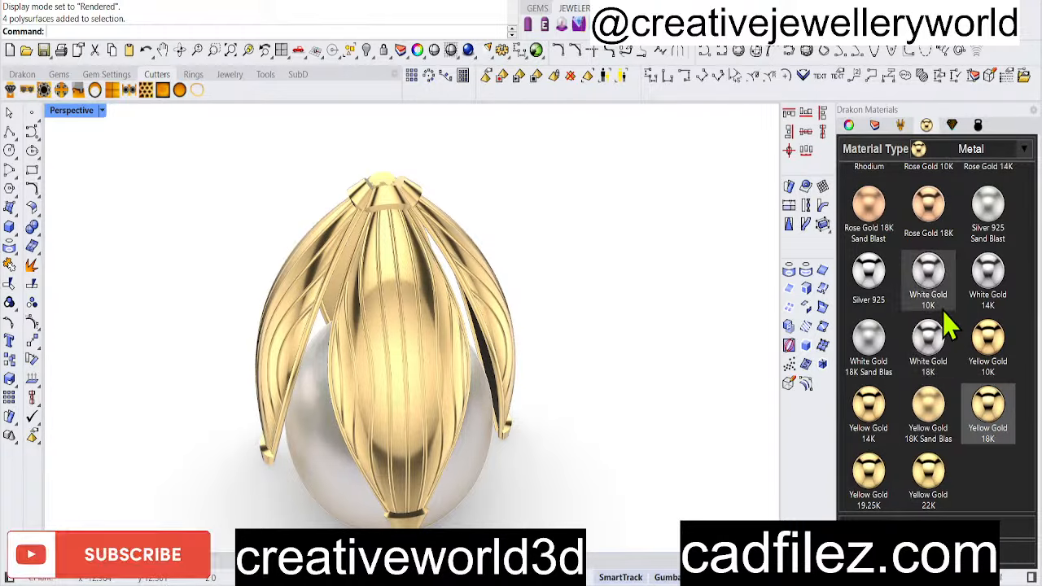
Inspect the gold cage and pearl from the sides and from below in the rendered Perspective view
right_drag(523, 360, 595, 341)
scroll(377, 371, down, 4)
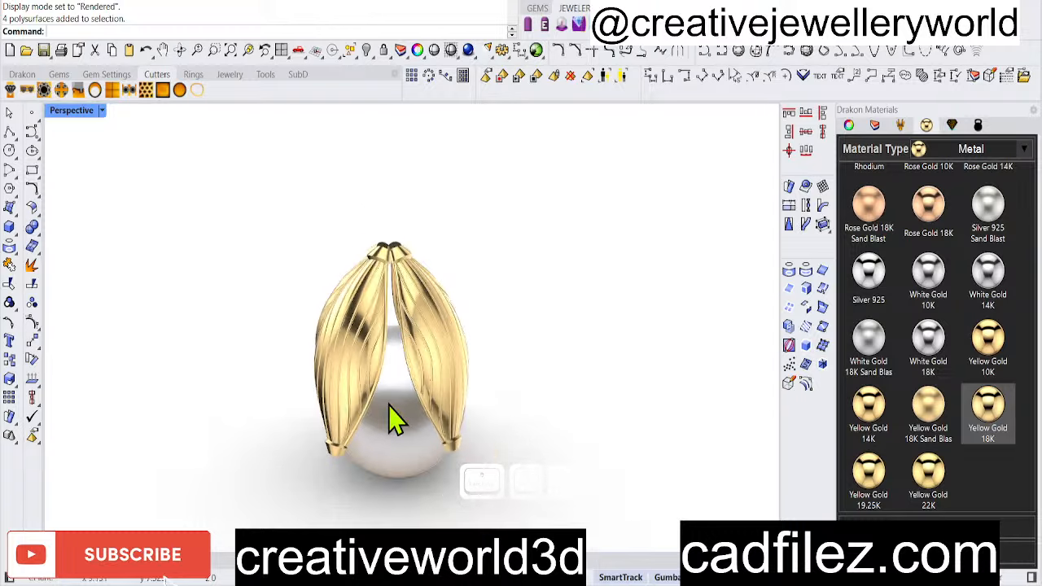
right_drag(409, 346, 480, 363)
right_drag(570, 360, 553, 394)
right_drag(549, 442, 516, 366)
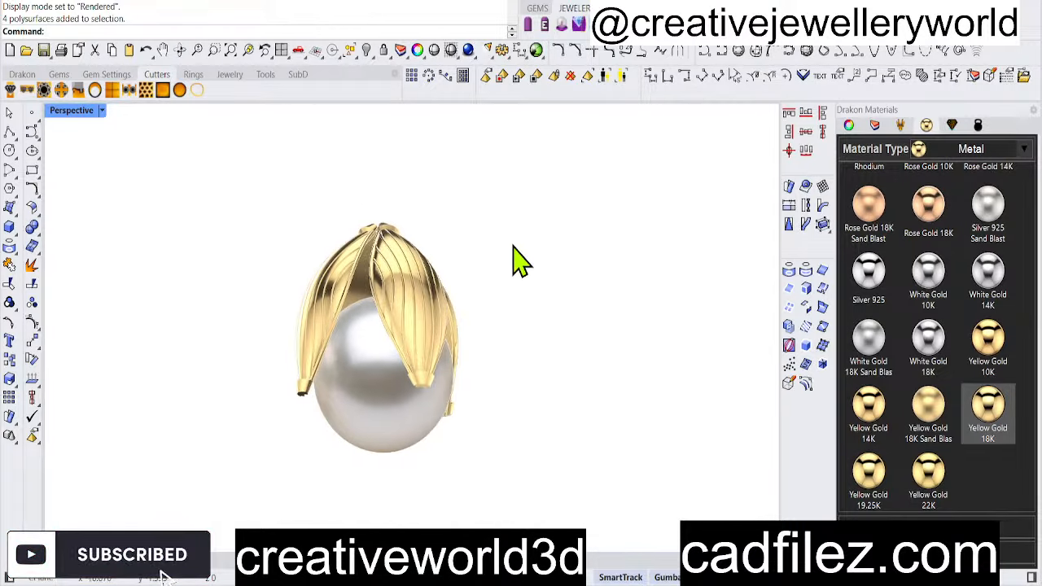
right_drag(516, 260, 530, 336)
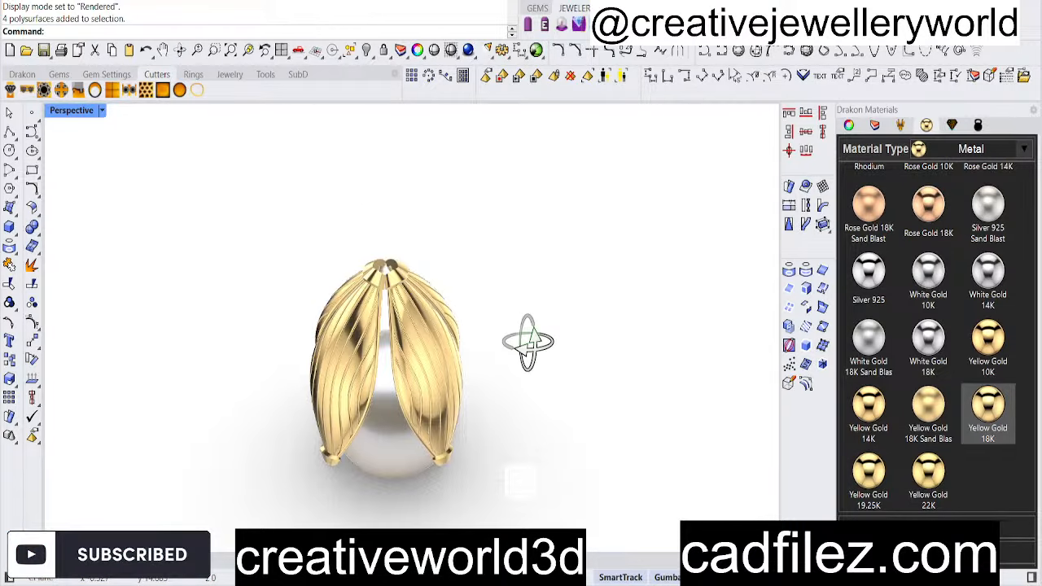
click(59, 75)
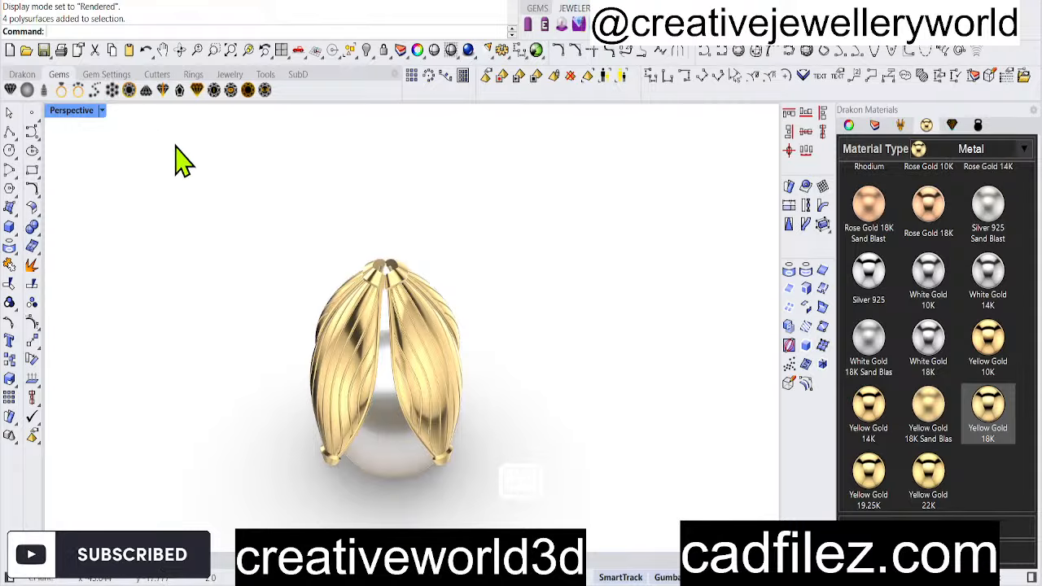
click(91, 76)
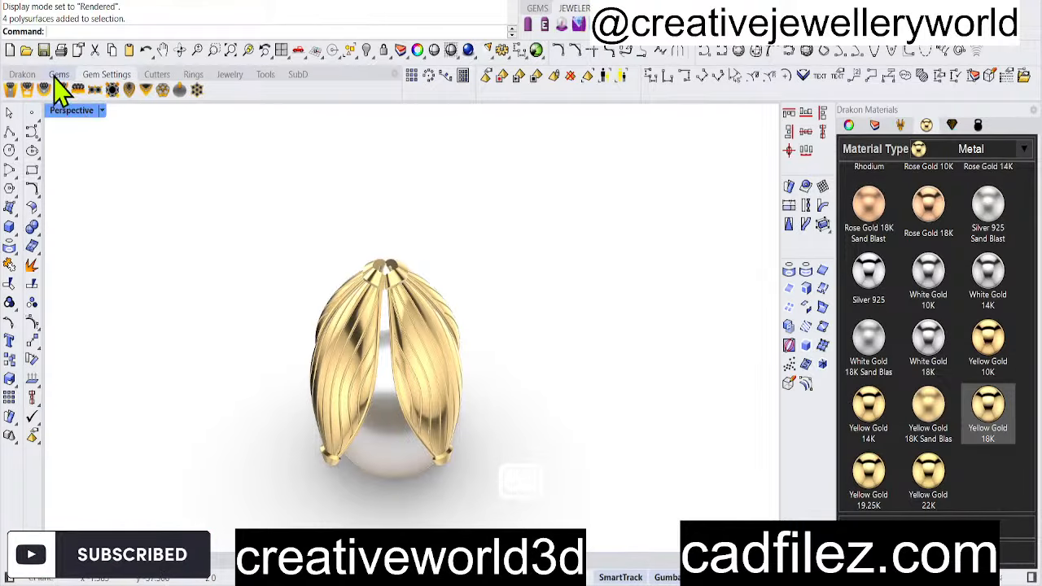
click(157, 74)
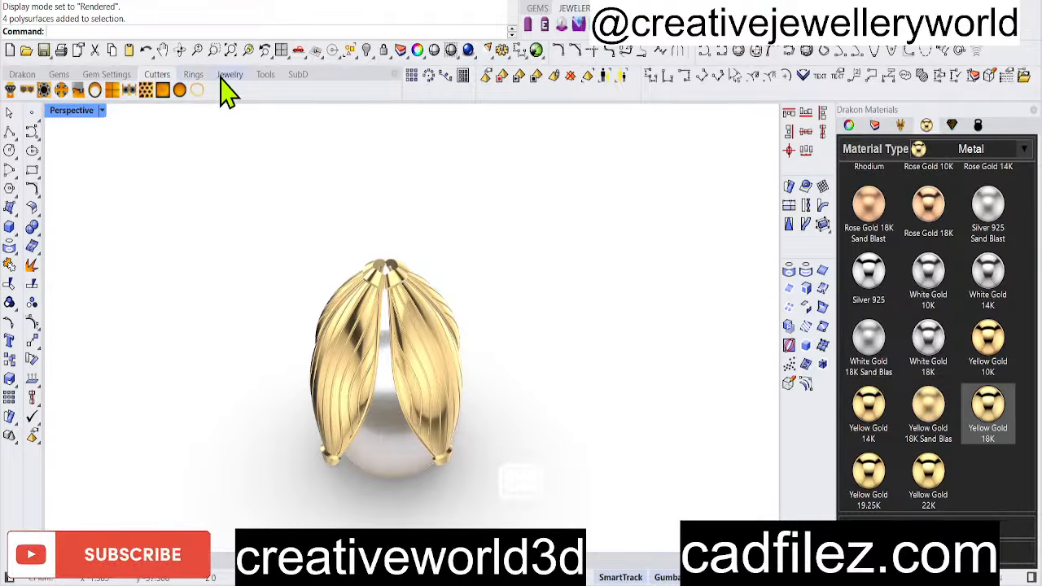
click(228, 75)
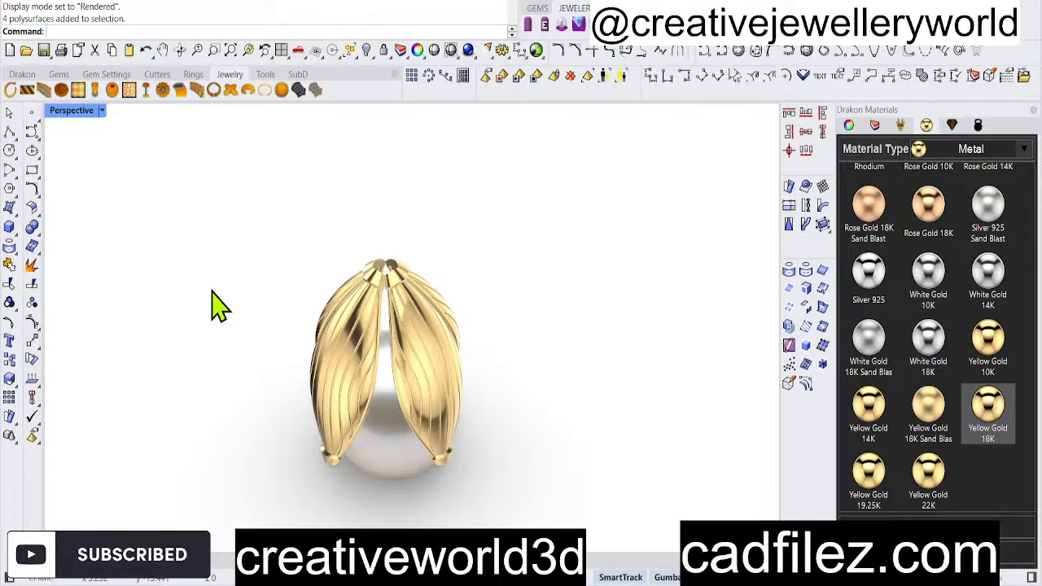
Examine the fit of the gold pieces around the pearl from several sides and from directly above
right_drag(404, 407, 389, 368)
scroll(363, 323, up, 3)
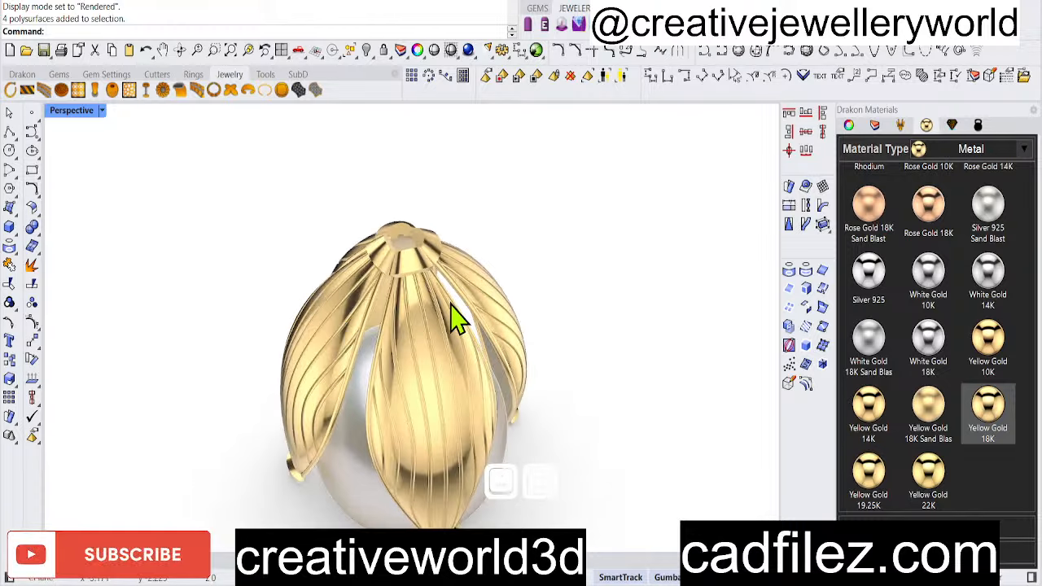
scroll(322, 323, up, 2)
right_drag(355, 330, 461, 318)
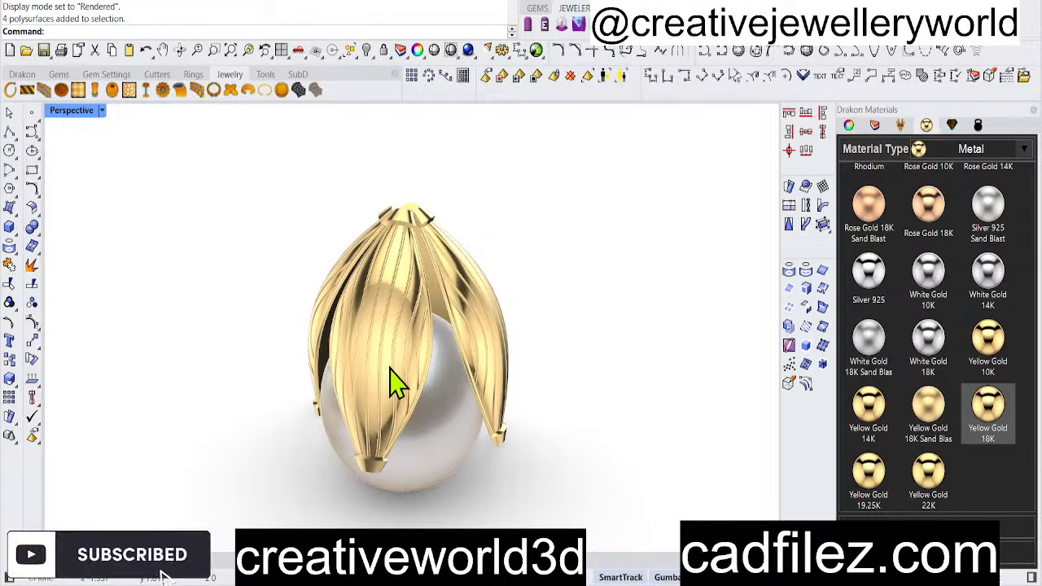
right_drag(388, 372, 326, 374)
scroll(275, 312, up, 6)
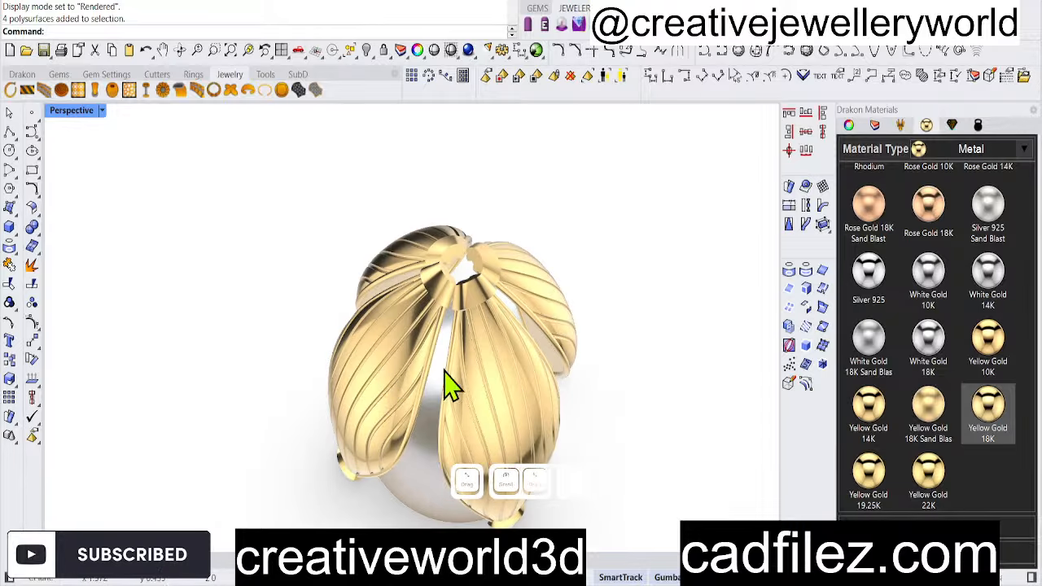
right_drag(448, 375, 421, 310)
scroll(493, 263, down, 3)
right_drag(493, 263, 491, 353)
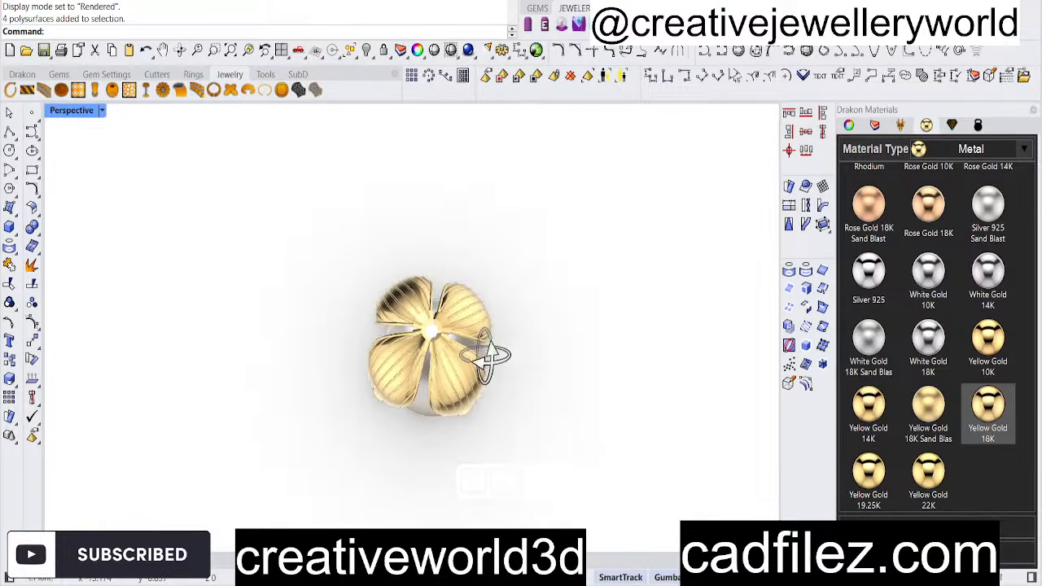
scroll(468, 383, up, 3)
right_drag(391, 464, 494, 334)
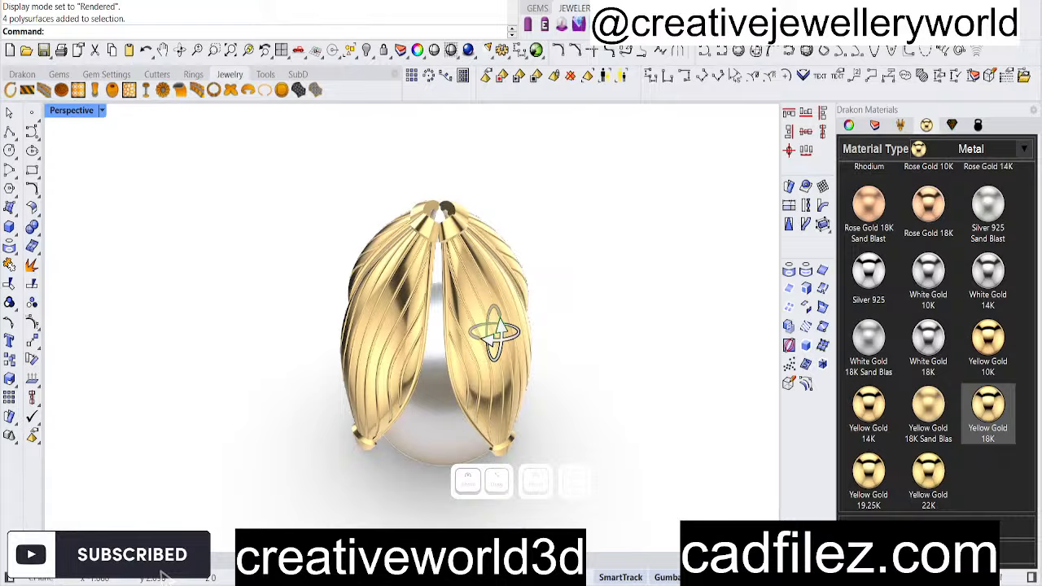
Restore the four-viewport layout and examine the opening at the top of the cage in the Front and Perspective views
double_click(62, 114)
click(244, 393)
scroll(236, 390, up, 6)
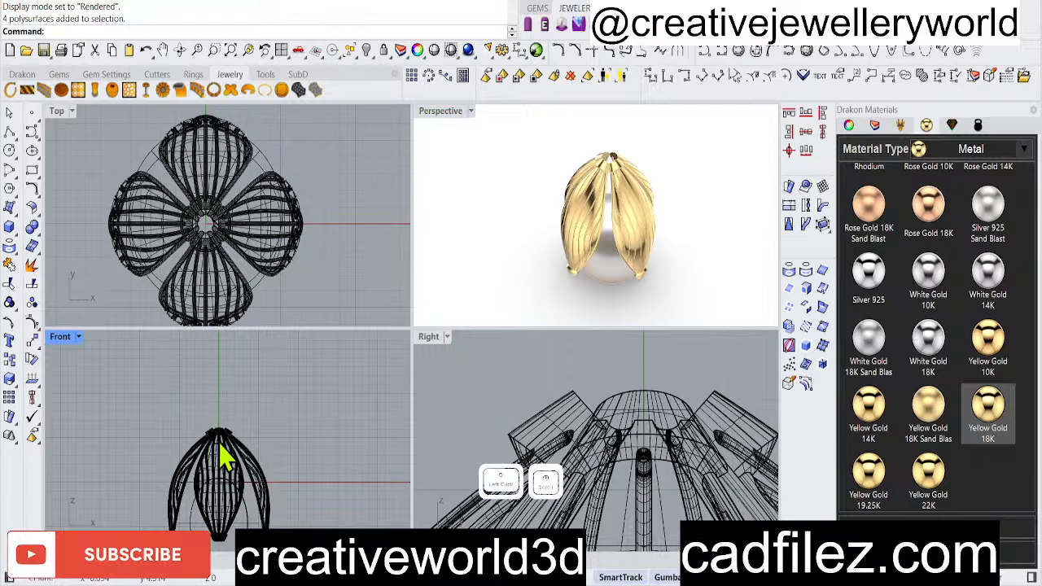
scroll(220, 442, up, 4)
right_drag(625, 154, 598, 184)
scroll(593, 219, up, 8)
scroll(561, 239, down, 4)
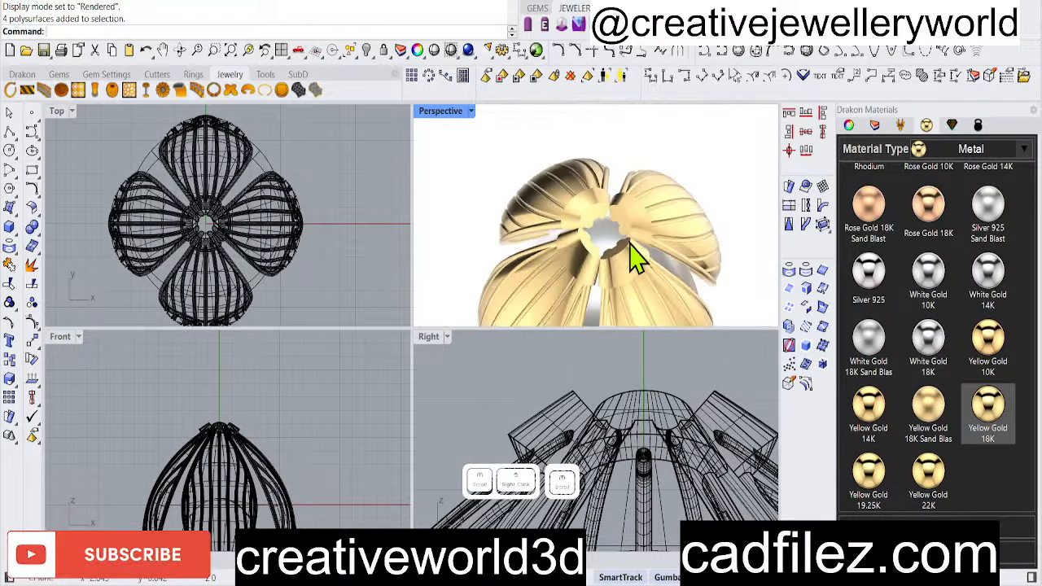
scroll(603, 224, up, 5)
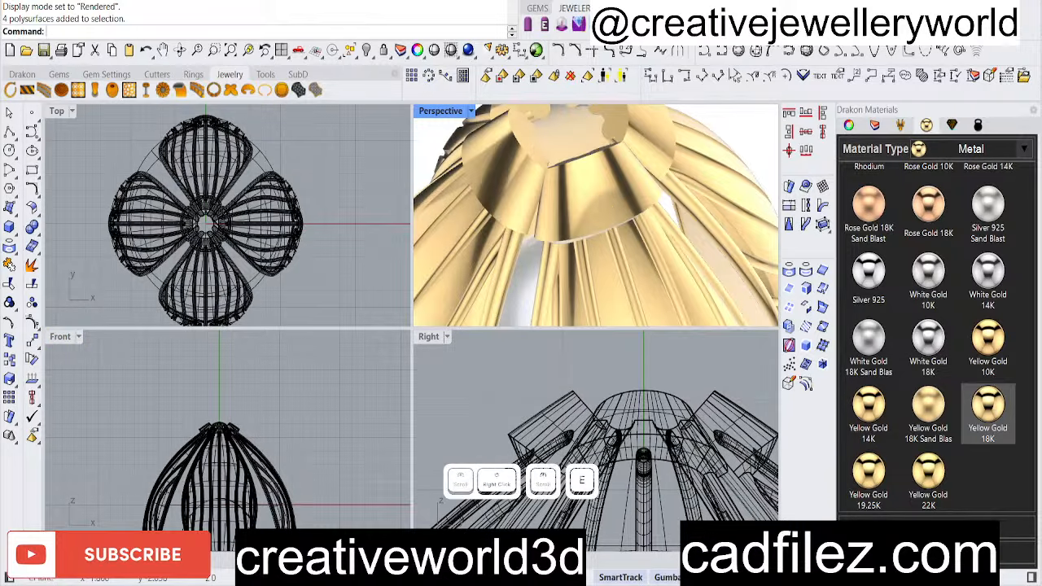
text(t)
key(Return)
click(606, 189)
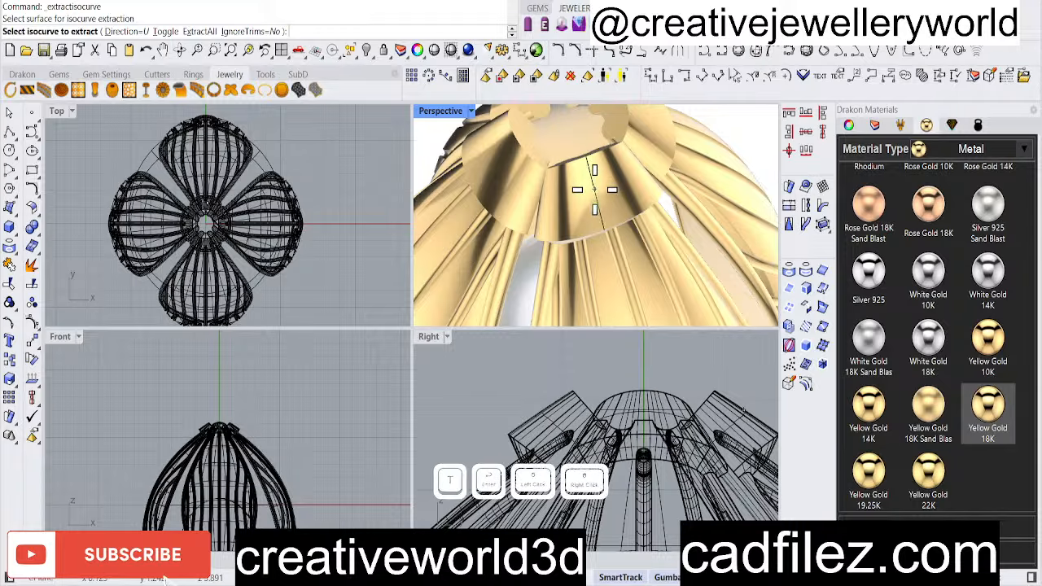
right_click(594, 189)
Show the Perspective view in Shaded mode and duplicate the top outer rim edges of one ribbed piece
click(471, 113)
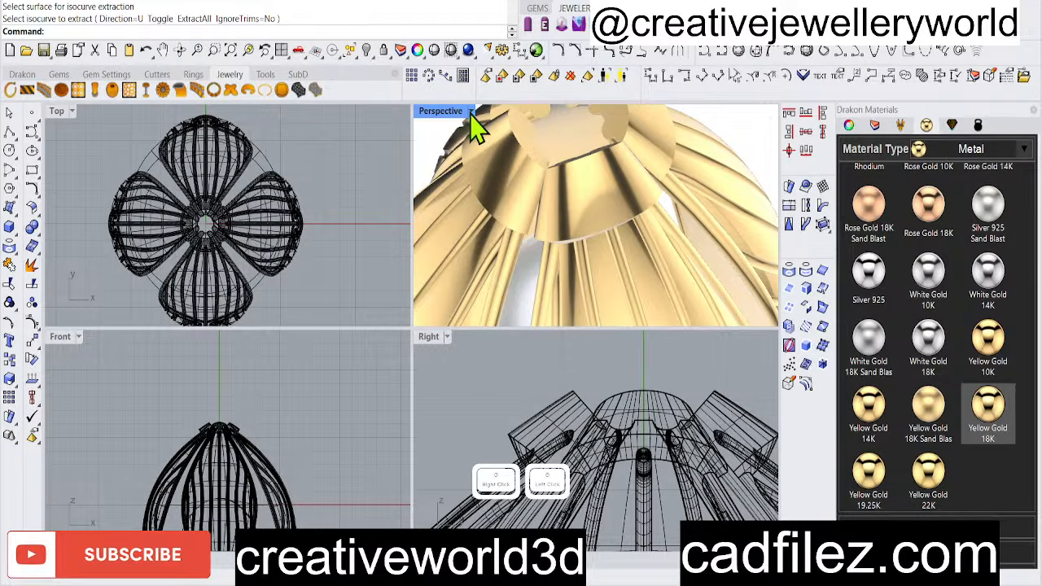
click(533, 43)
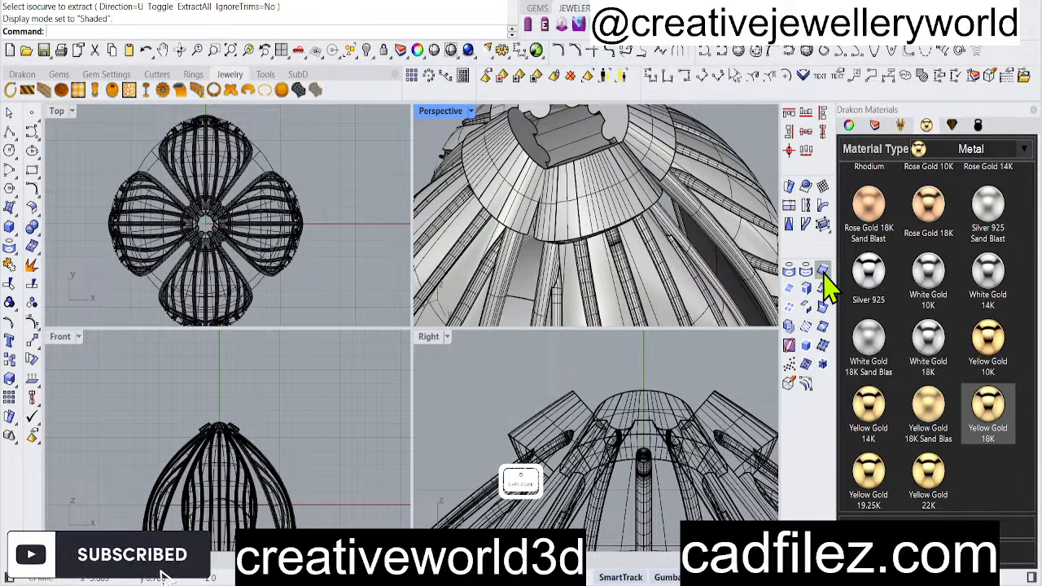
click(805, 289)
scroll(586, 212, up, 5)
scroll(589, 208, down, 8)
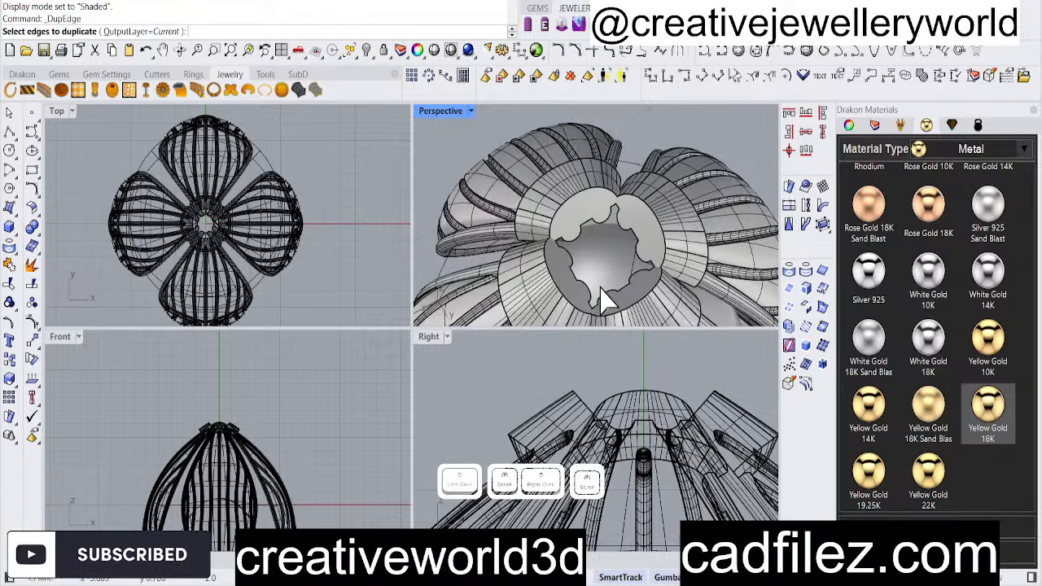
right_drag(603, 269, 596, 269)
scroll(618, 306, up, 10)
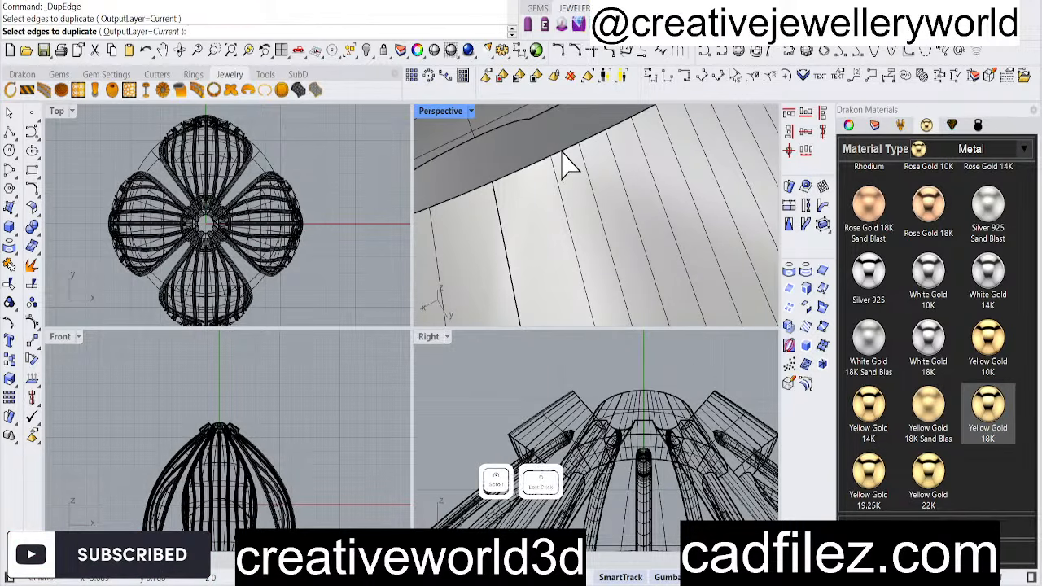
click(570, 159)
scroll(588, 228, down, 10)
right_click(232, 226)
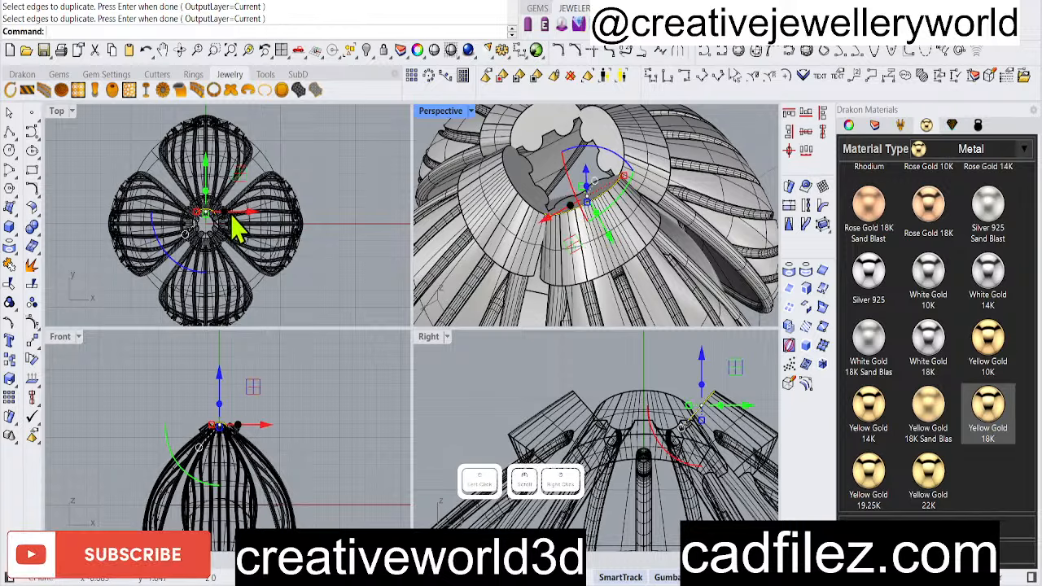
Join the duplicated rim edges into one curve and build a round-capped pipe of 0.3 diameter along it
scroll(233, 226, up, 3)
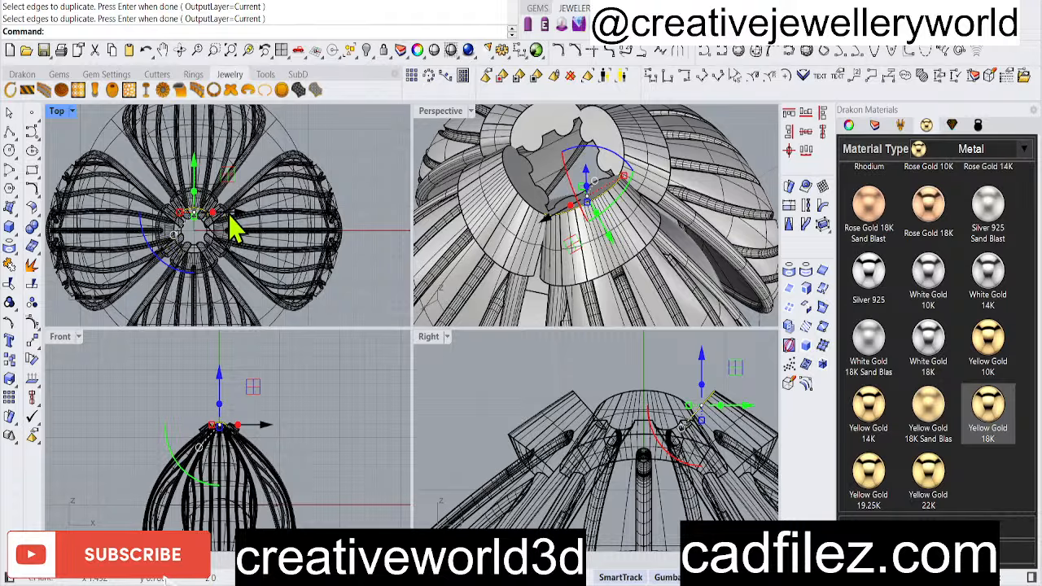
text(join)
key(Return)
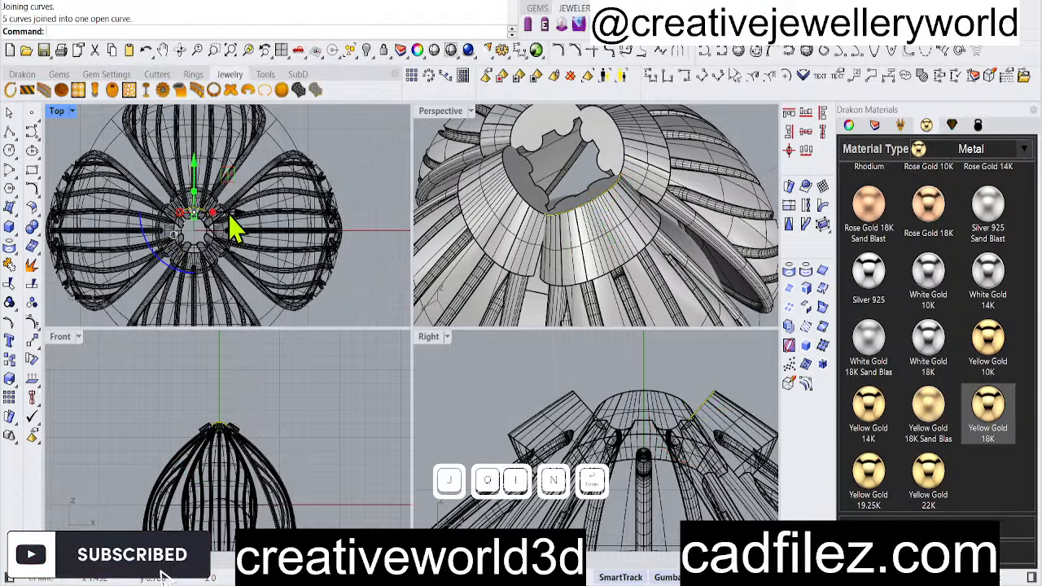
text(pipe)
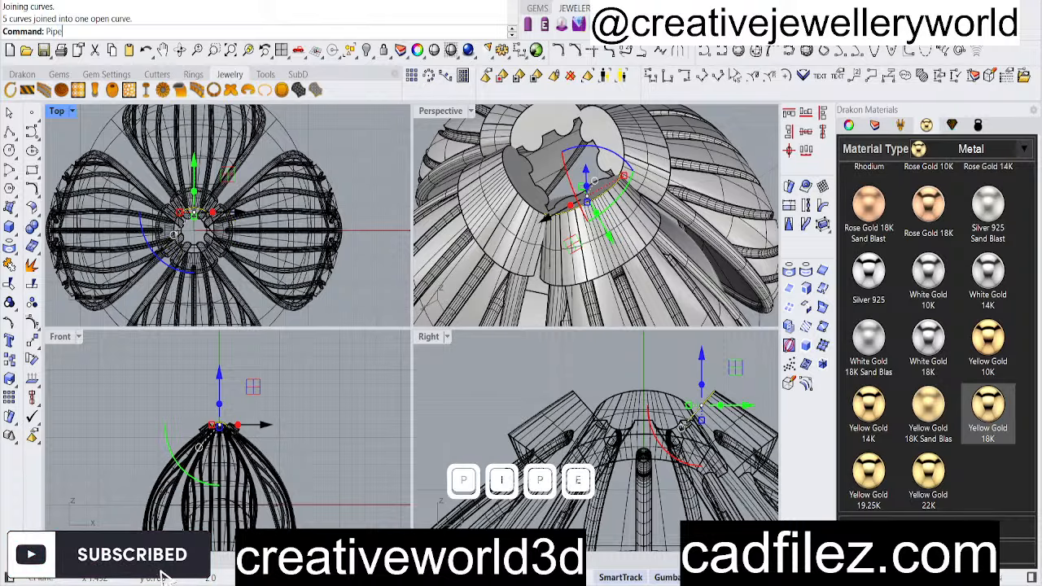
key(Return)
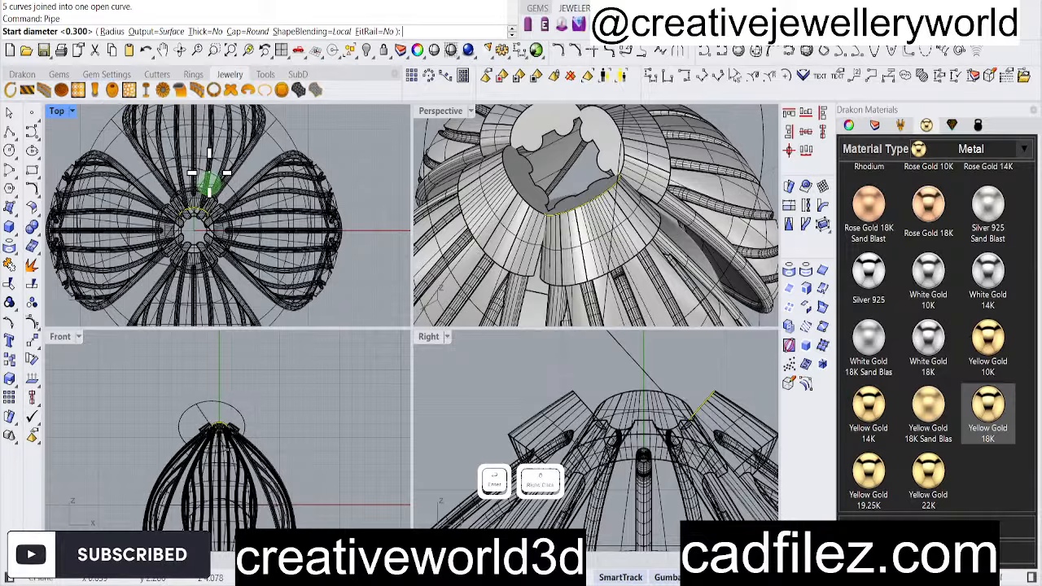
right_click(215, 173)
right_click(216, 167)
right_click(215, 167)
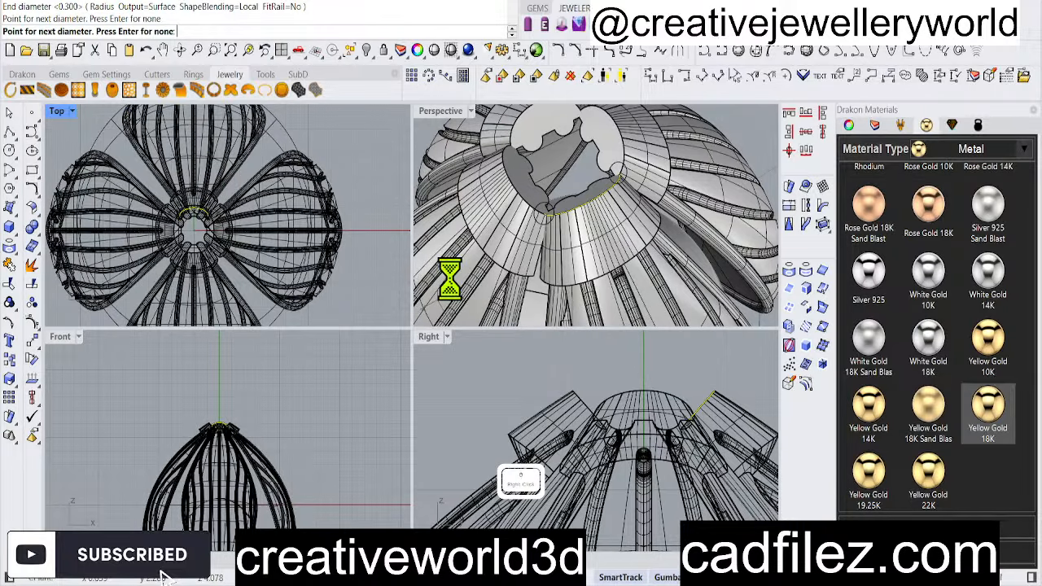
click(384, 423)
Polar-array the rim pipe around the cage's centre axis in the Top view with 4 items over 360 degrees
click(574, 201)
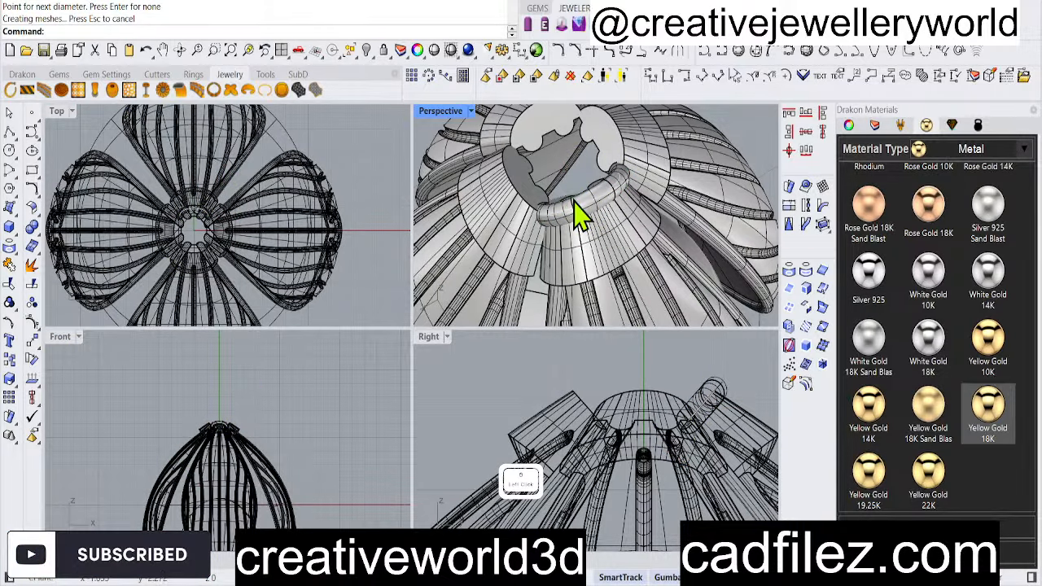
click(576, 210)
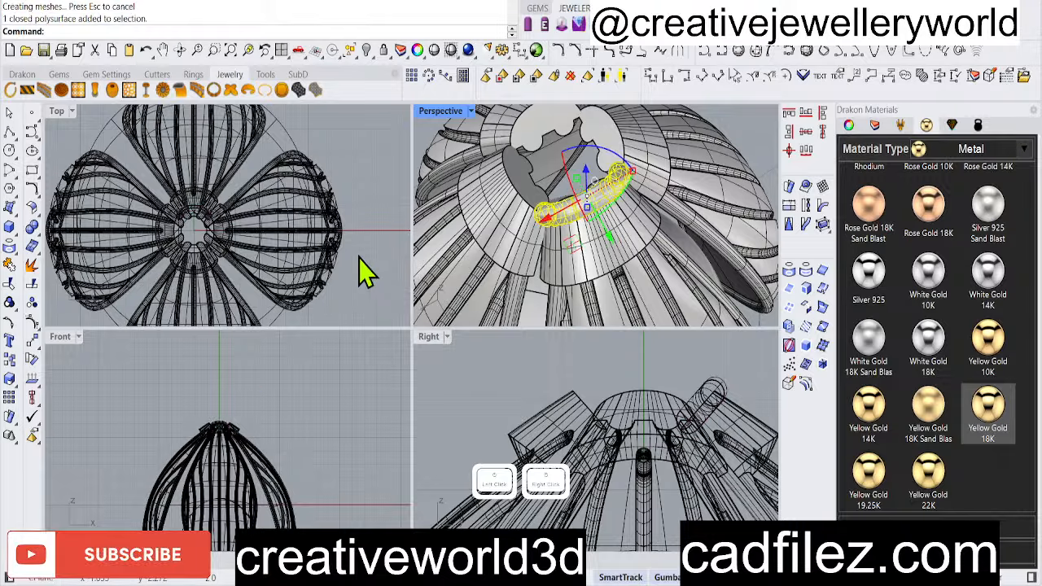
scroll(228, 233, down, 5)
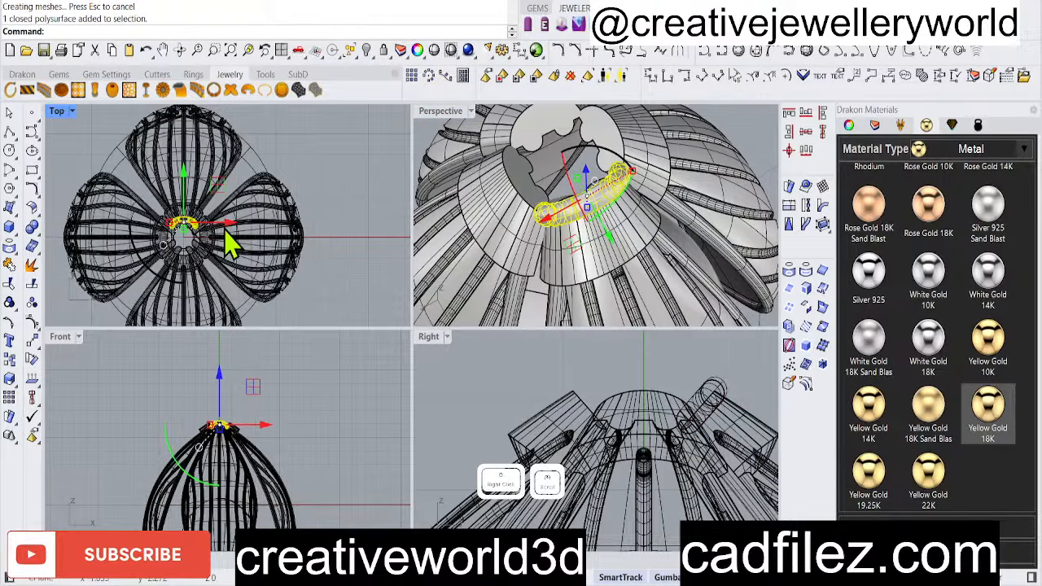
click(428, 76)
key(Return)
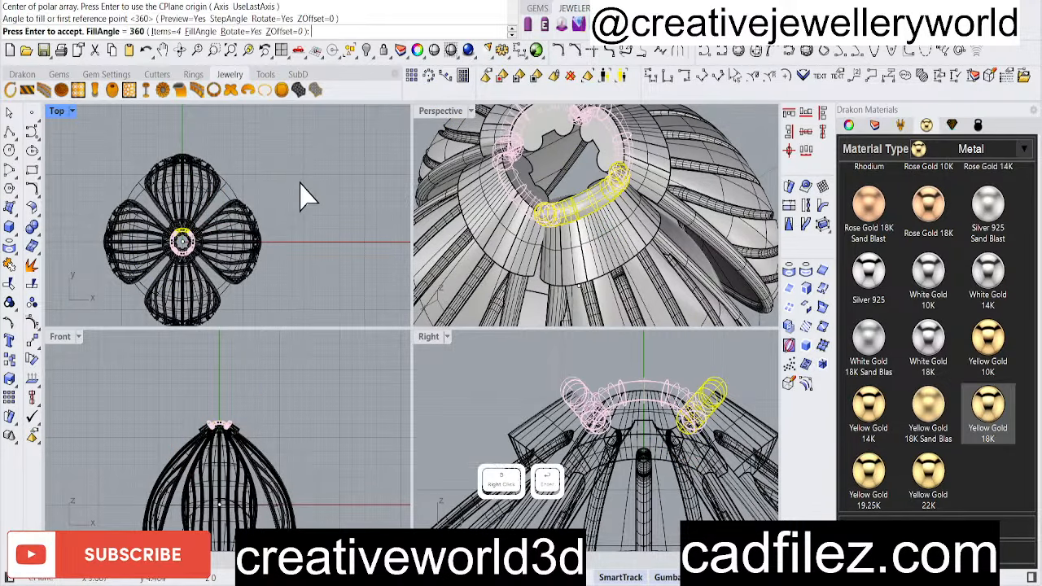
right_click(324, 190)
right_click(324, 191)
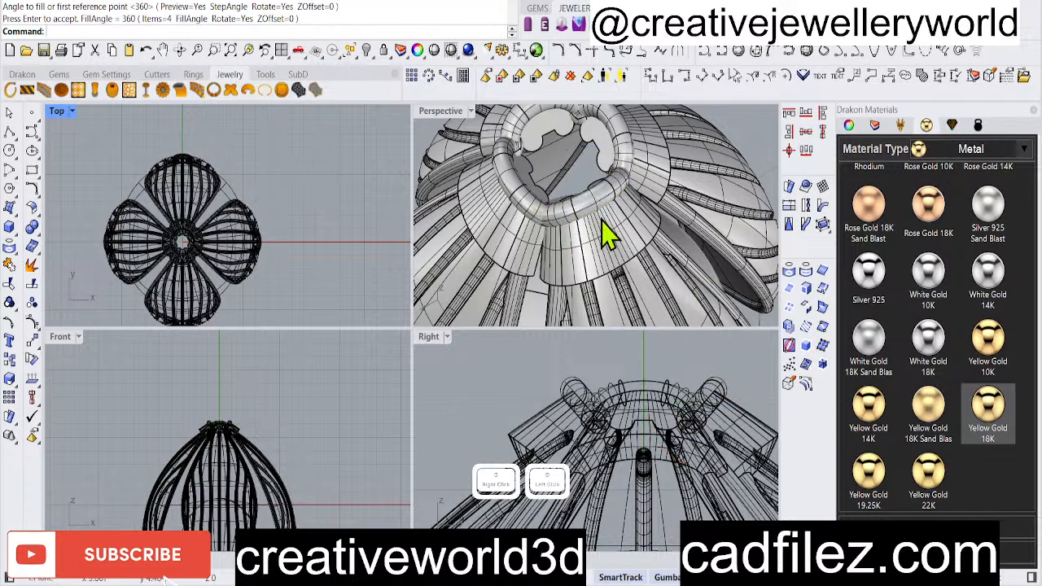
Select the three arrayed copies of the rim pipe at the top of the cage
scroll(602, 253, down, 5)
scroll(602, 252, up, 5)
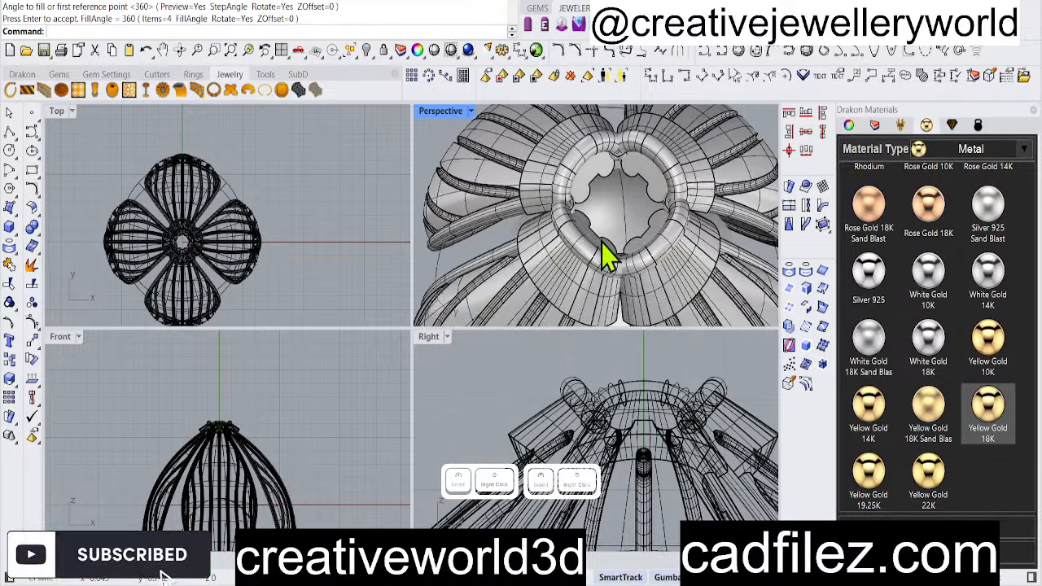
text(sl)
key(Return)
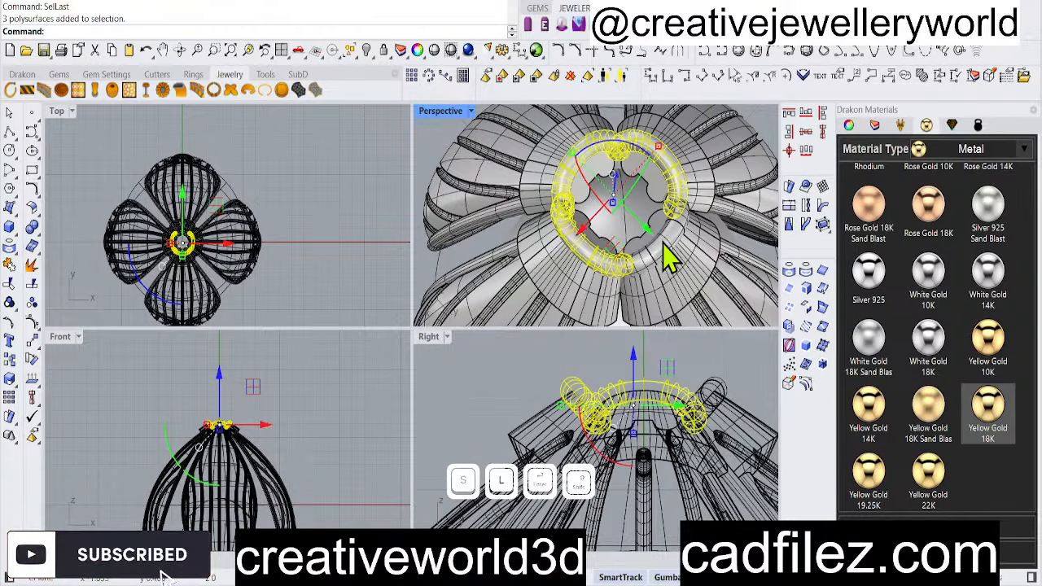
shift+click(662, 243)
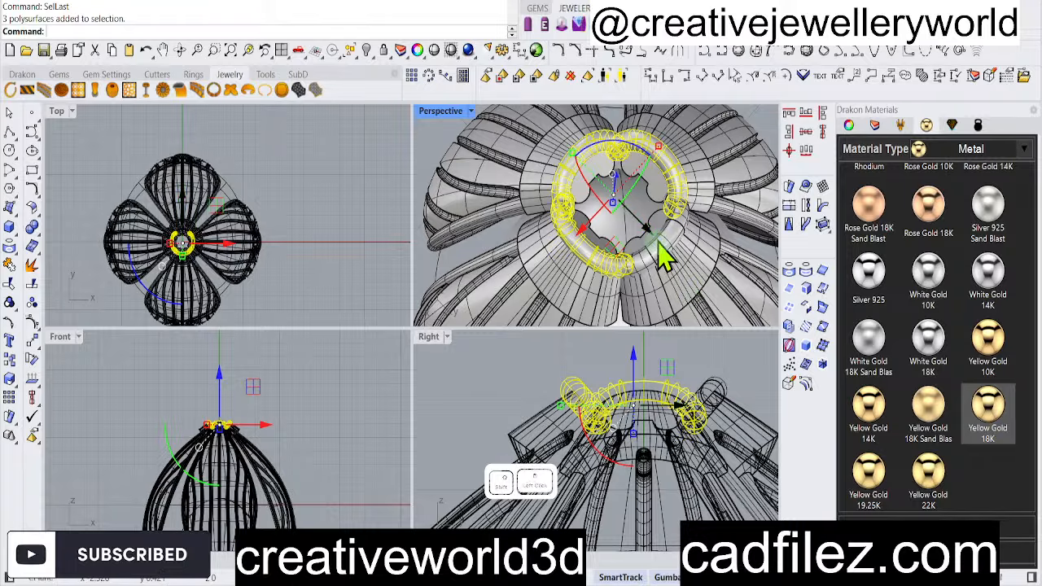
Try to add the original pipe and group the rim pipes, and undo the accidental move of the three copies
shift+drag(657, 242, 814, 553)
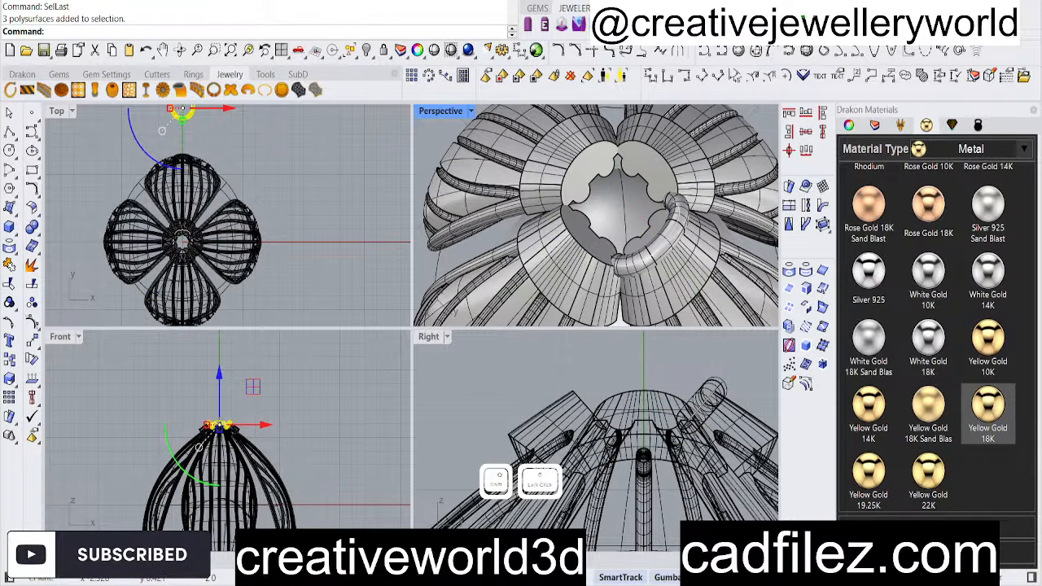
key(Escape)
scroll(665, 242, up, 5)
scroll(551, 226, down, 9)
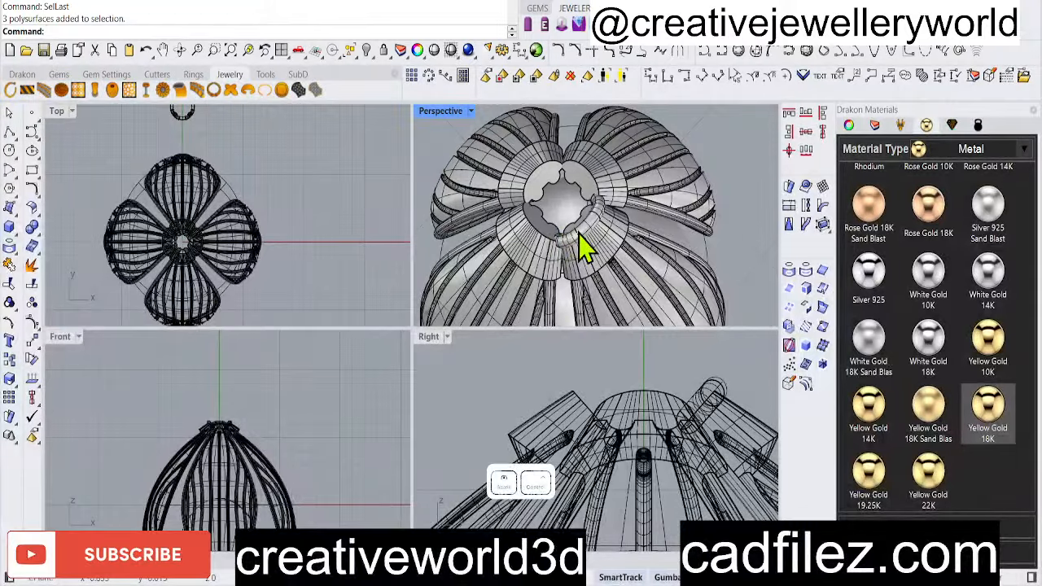
click(295, 197)
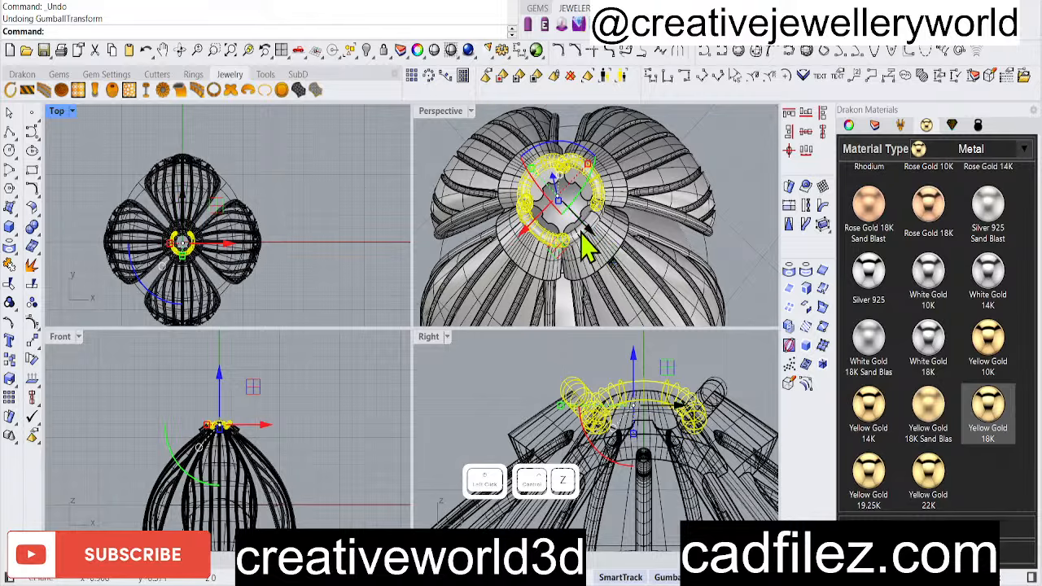
scroll(585, 248, up, 5)
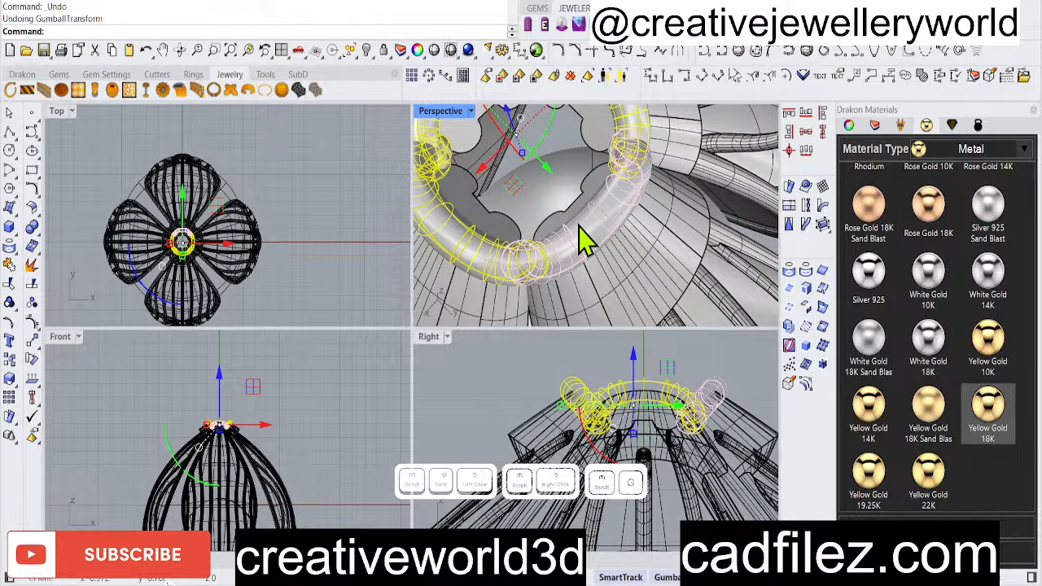
key(ctrl+y)
text(g)
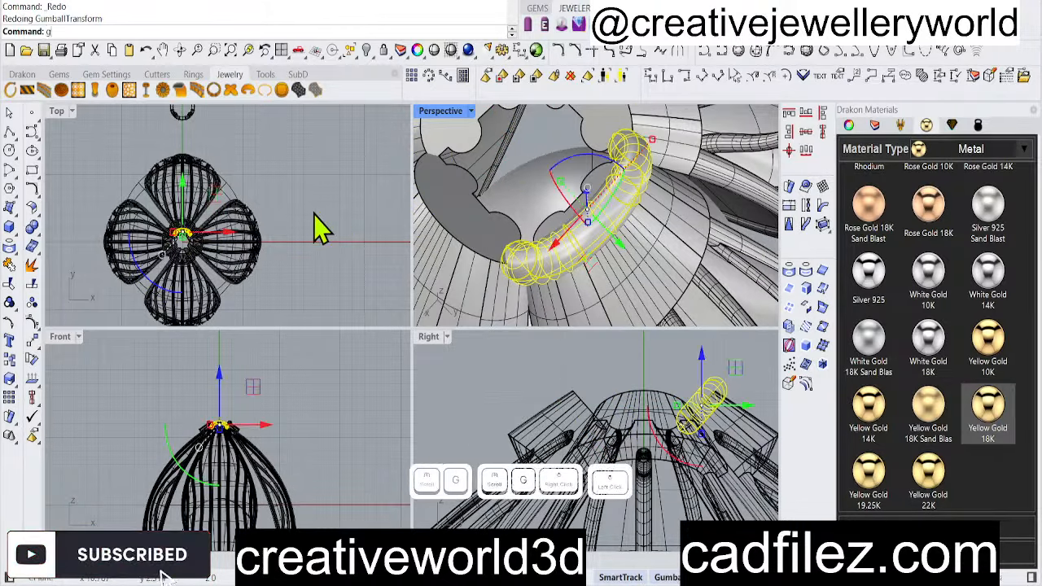
click(319, 231)
right_click(370, 283)
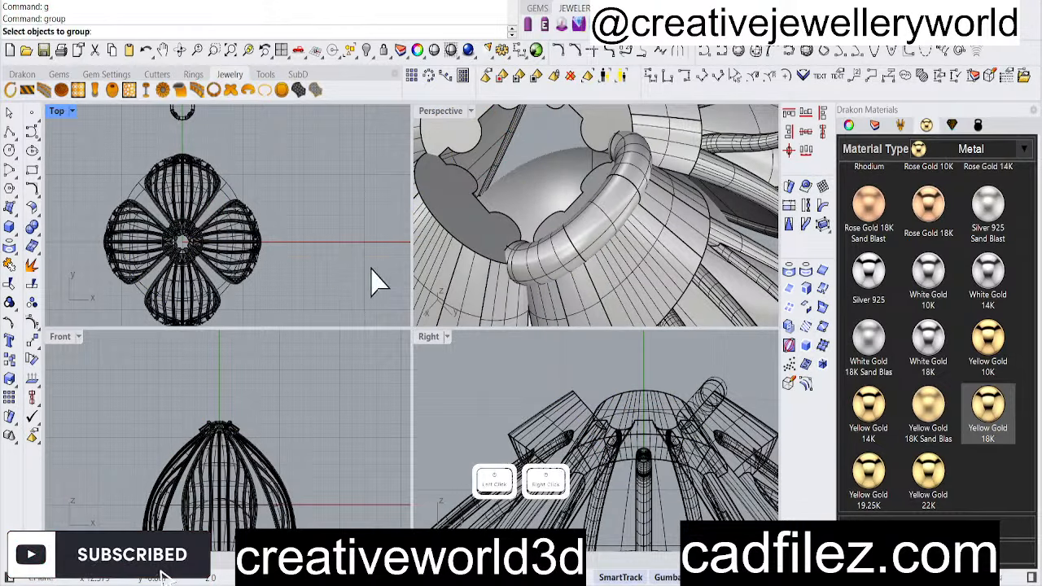
right_click(545, 251)
key(ctrl+z)
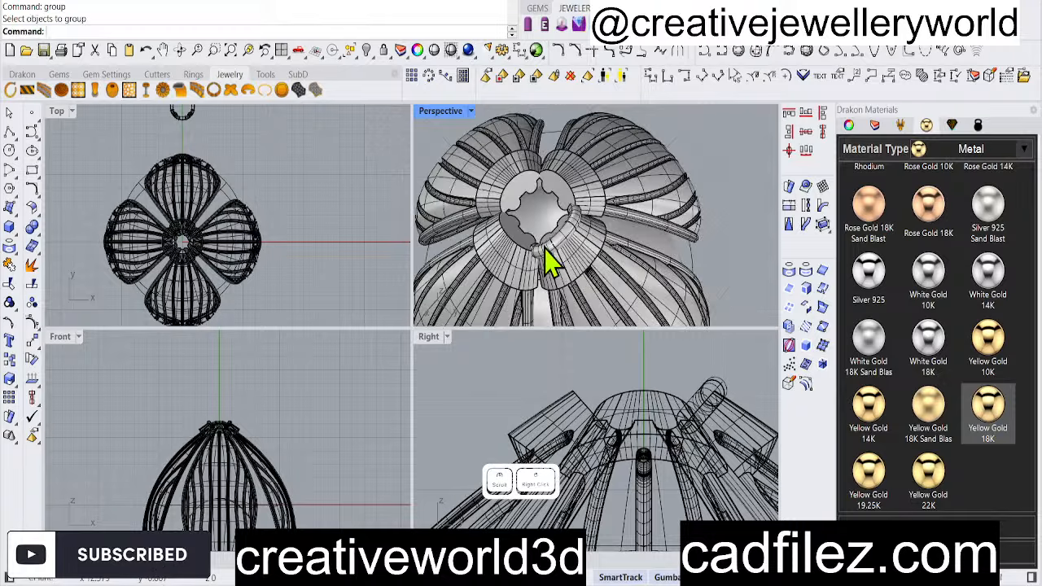
Add the original rim pipe to the three selected copies and group all four pipes
scroll(551, 226, up, 5)
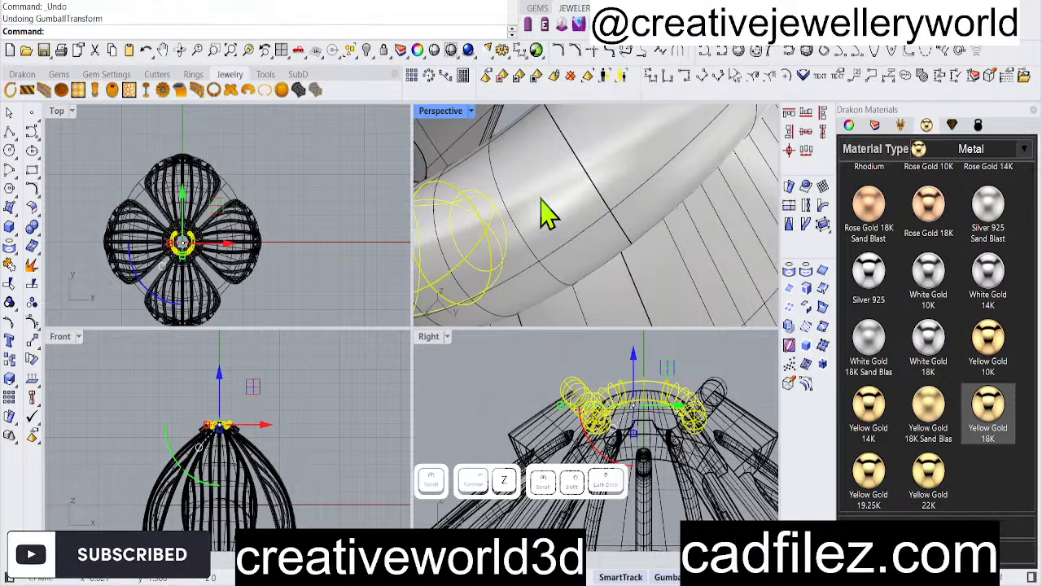
shift+click(580, 245)
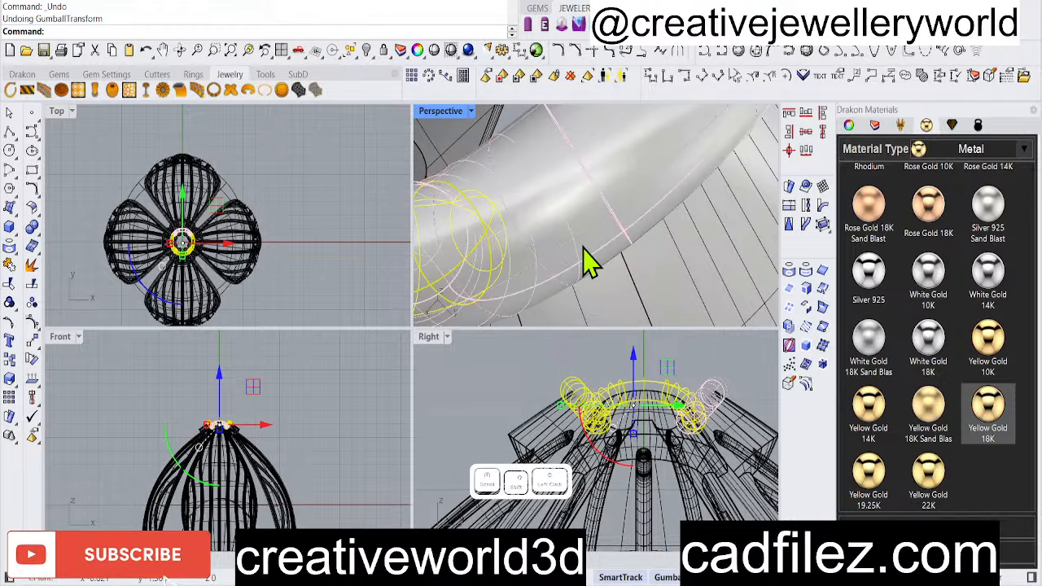
key(g)
right_click(313, 269)
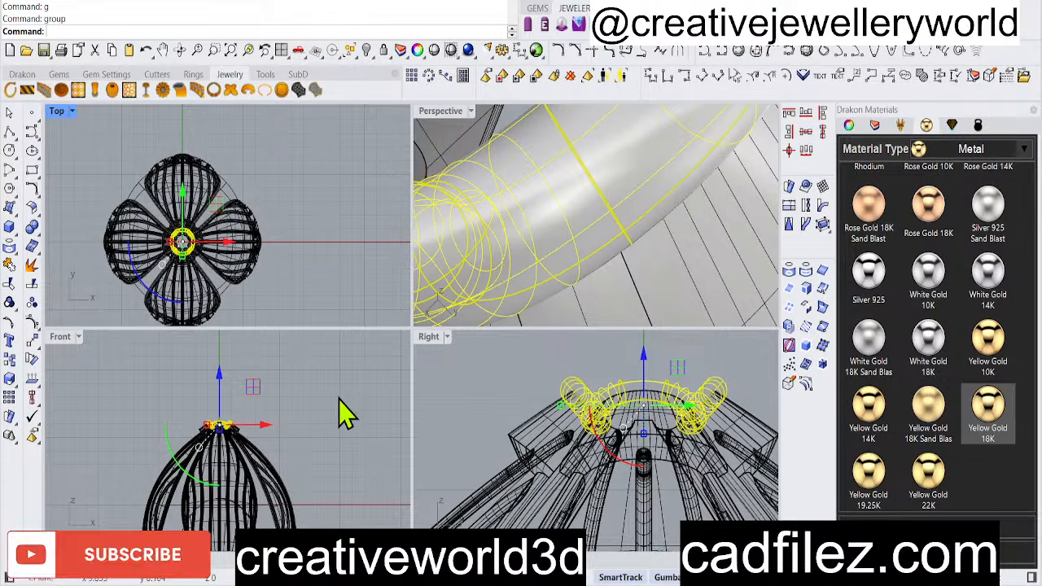
Deselect the grouped rim ring and save the file
click(551, 233)
scroll(570, 245, down, 5)
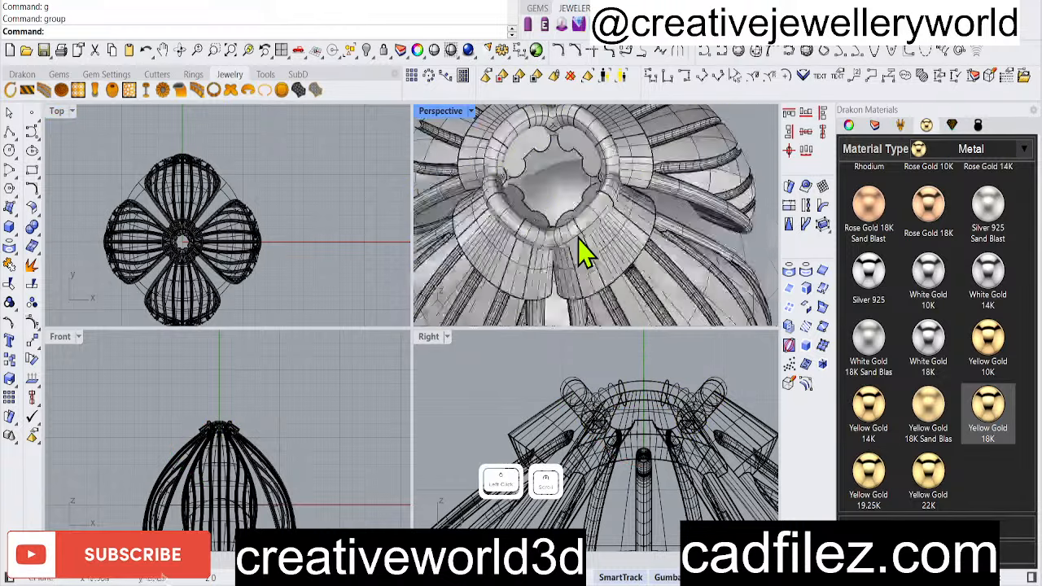
key(ctrl+s)
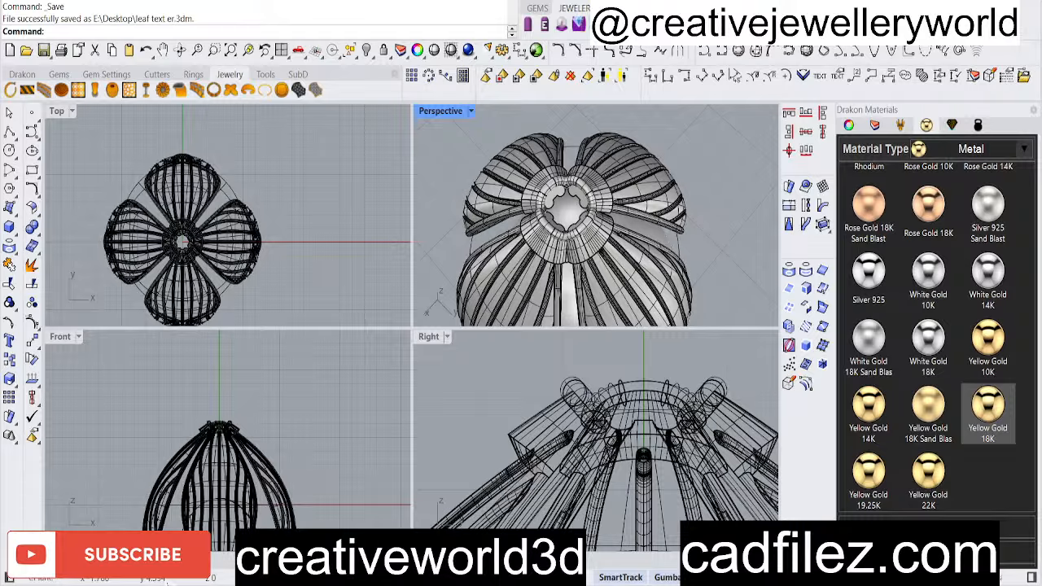
click(822, 519)
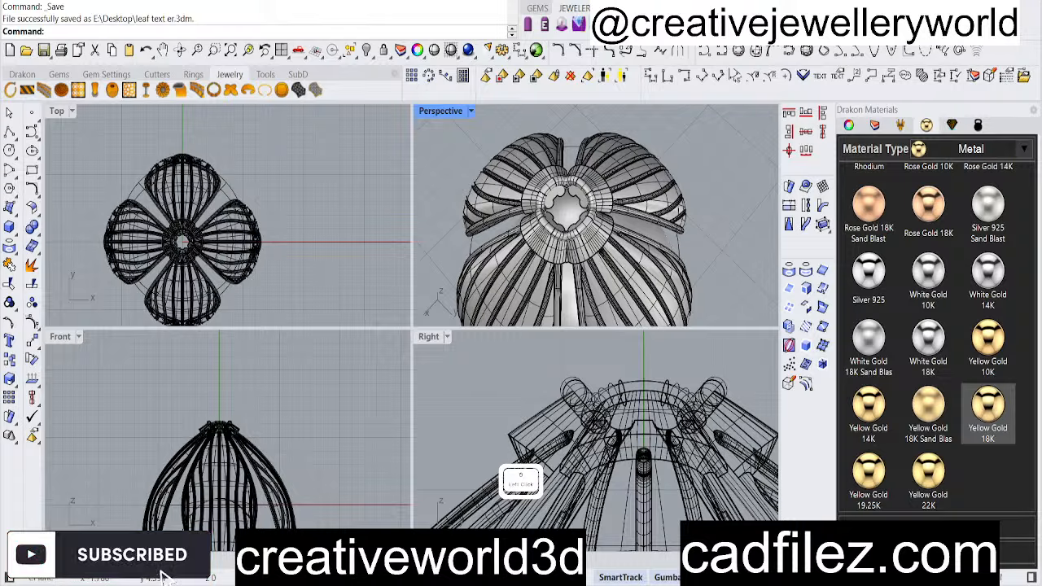
text(ease c)
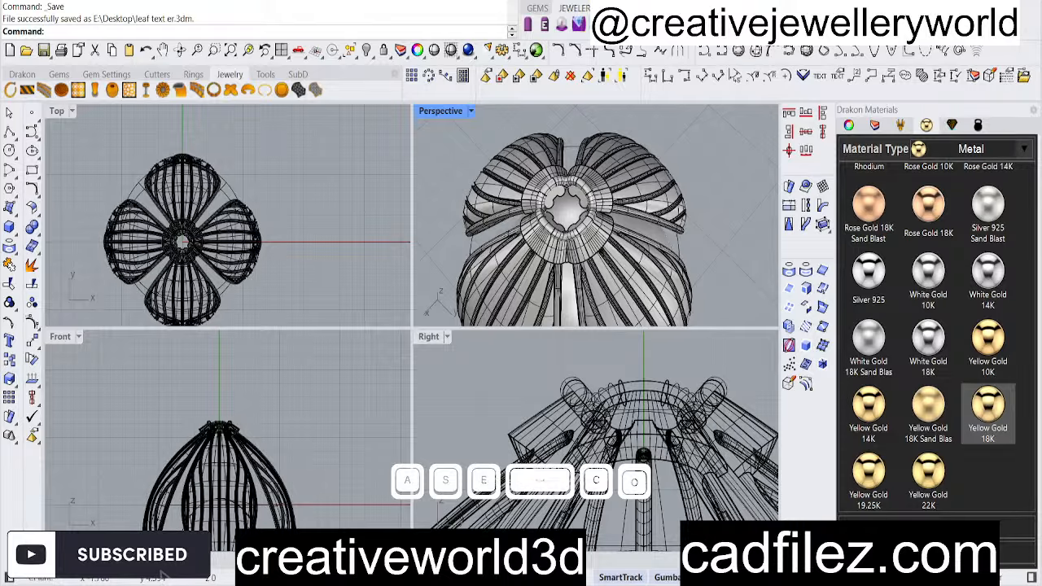
text(ct for d)
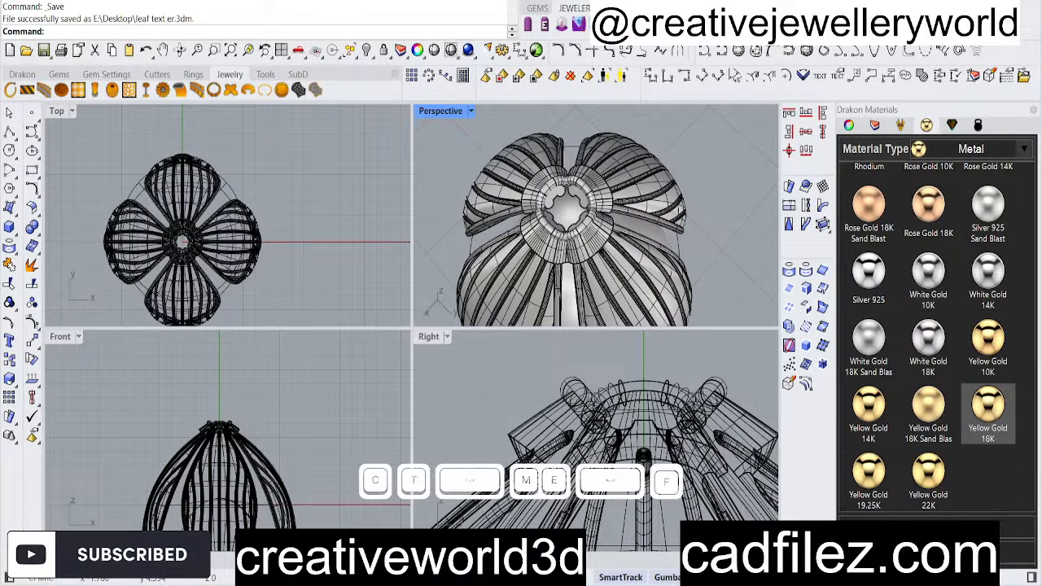
text(ra)
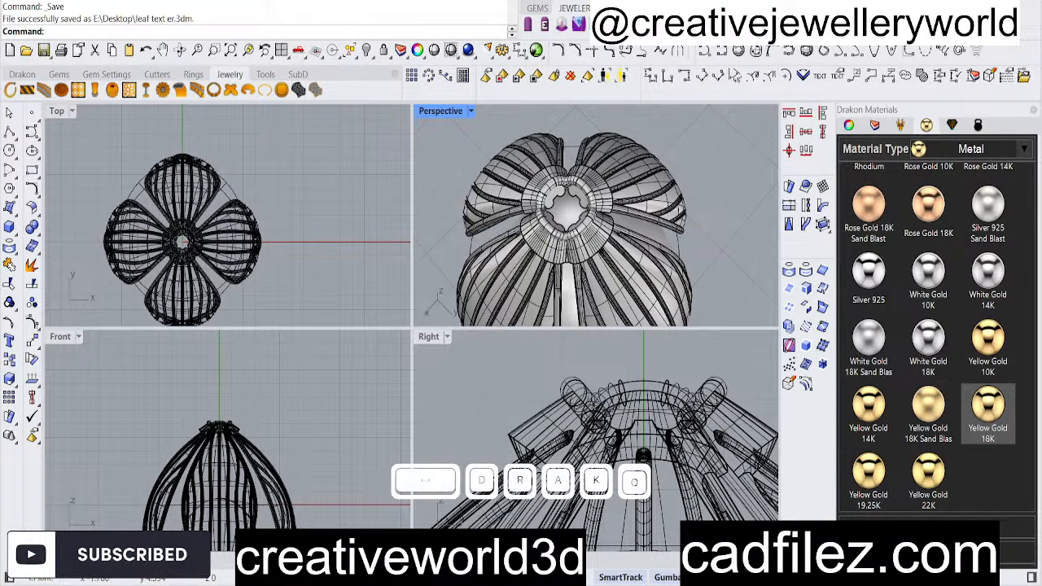
text(n 3d pl)
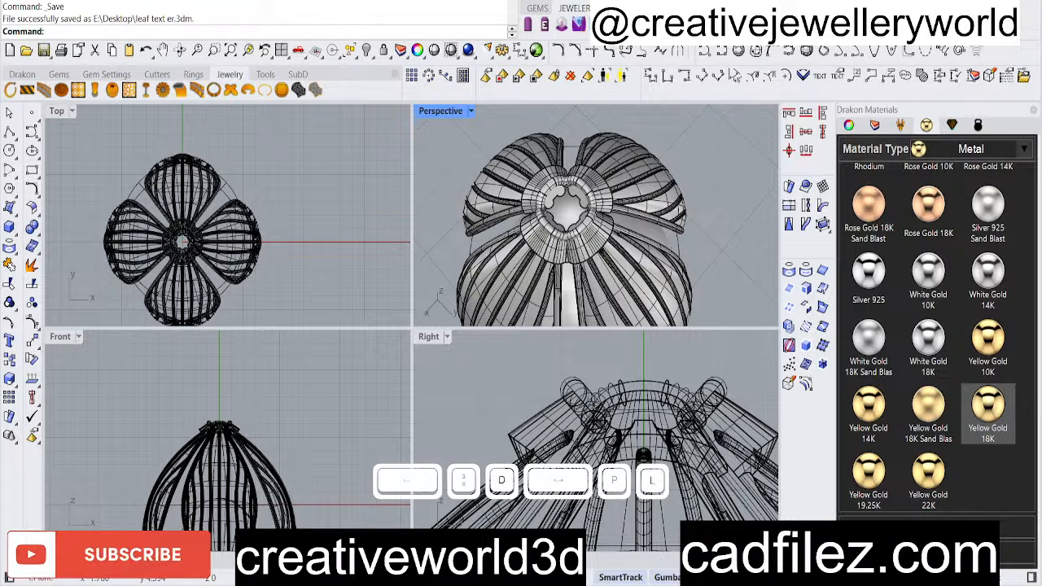
text(ugin)
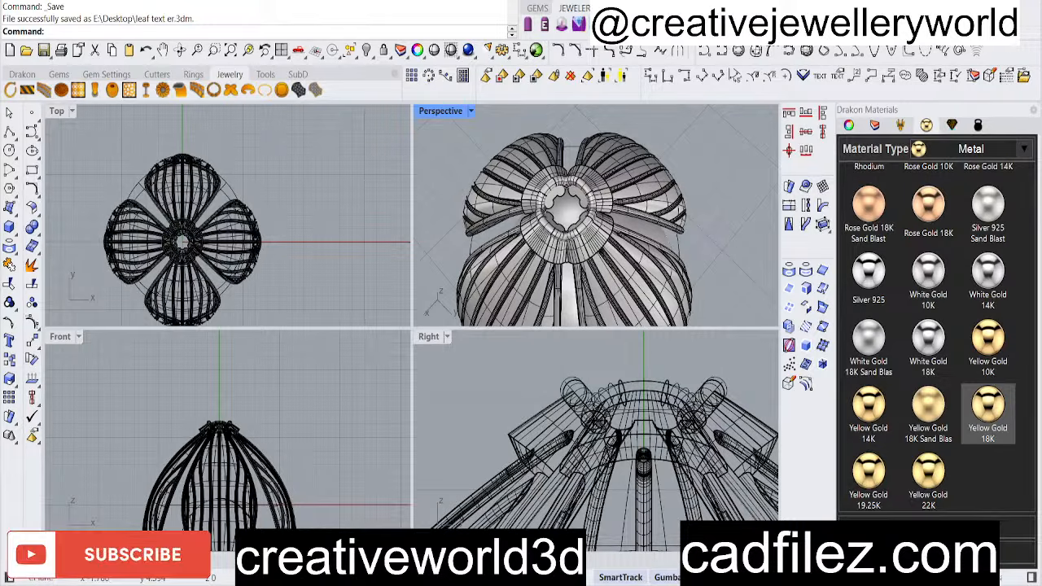
key(space)
click(162, 575)
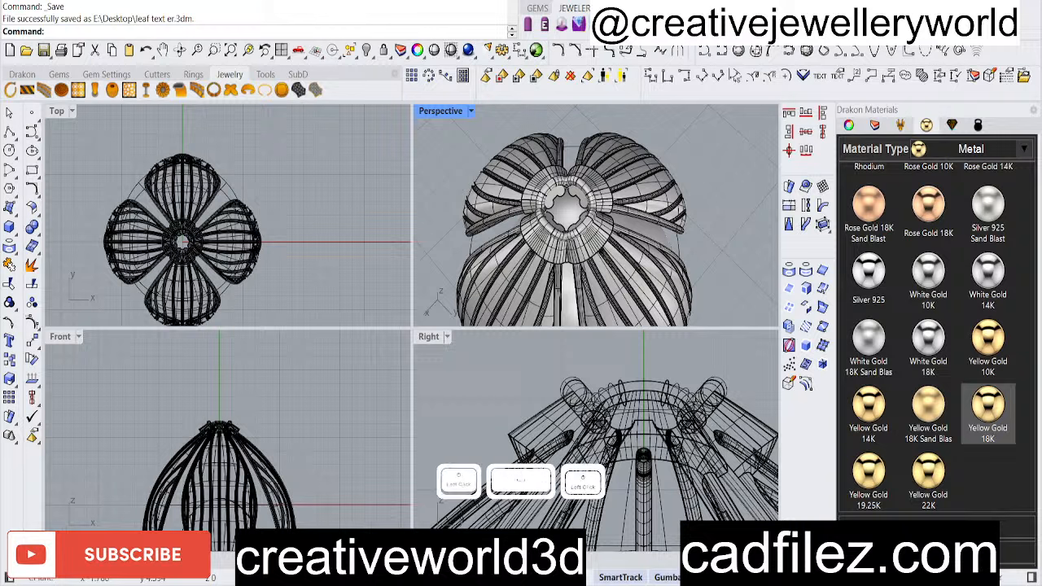
click(162, 575)
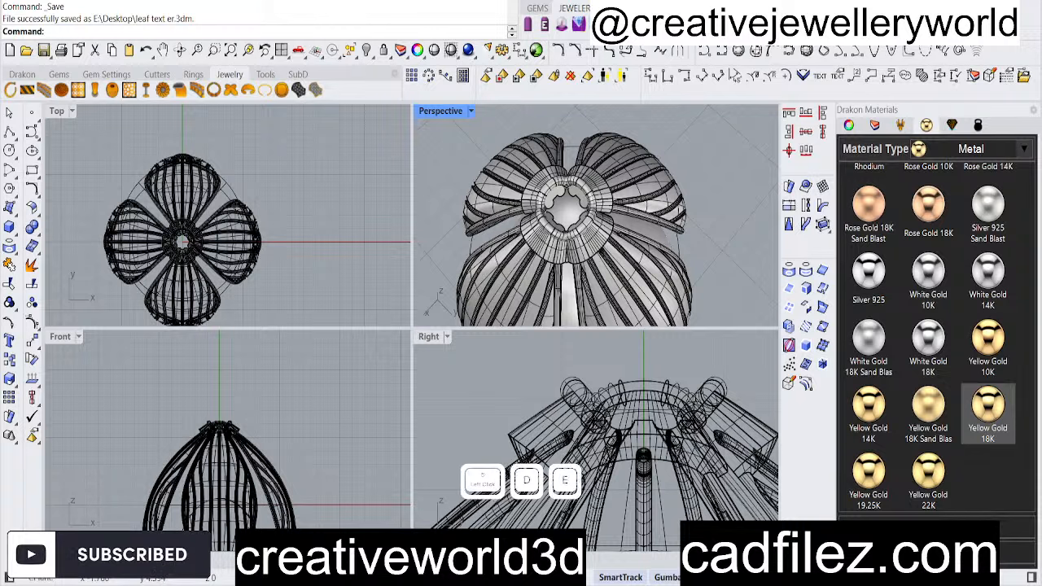
text(tails)
key(Return)
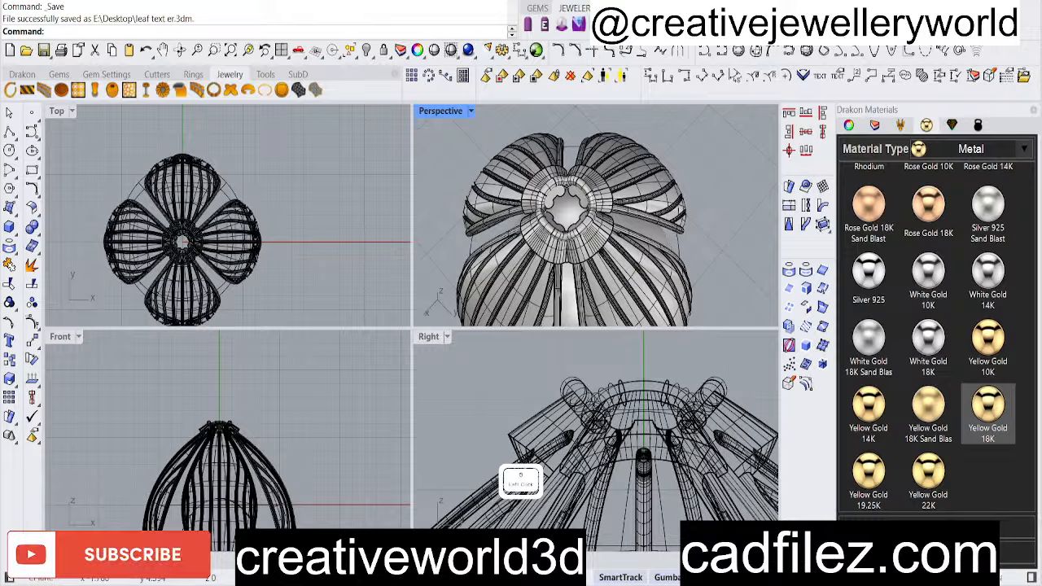
Maximise the perspective view and examine the end caps at the lower tips of the ribbed cage pieces
scroll(605, 219, down, 4)
right_drag(605, 219, 567, 174)
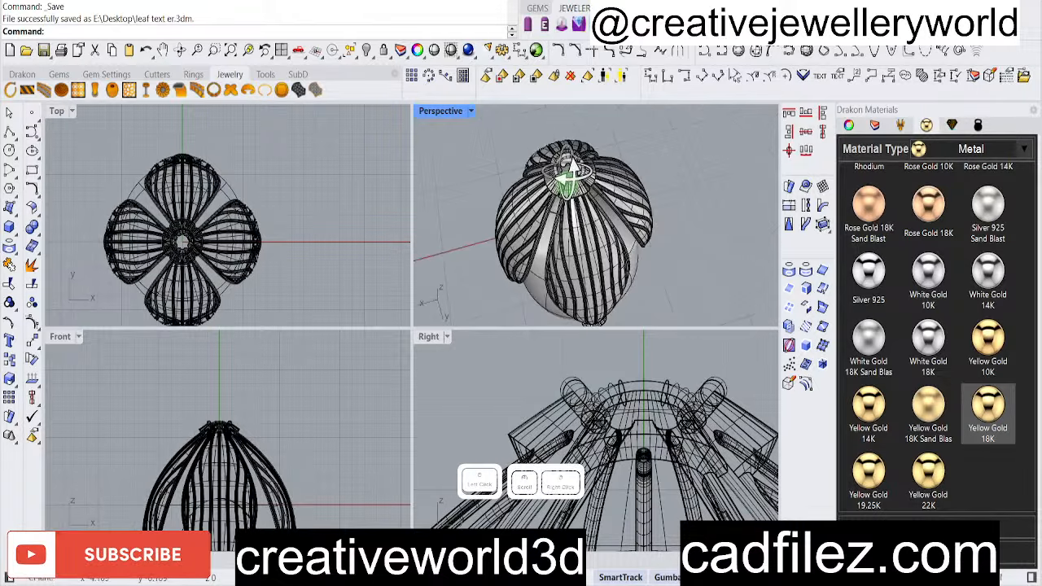
scroll(521, 158, up, 4)
double_click(443, 113)
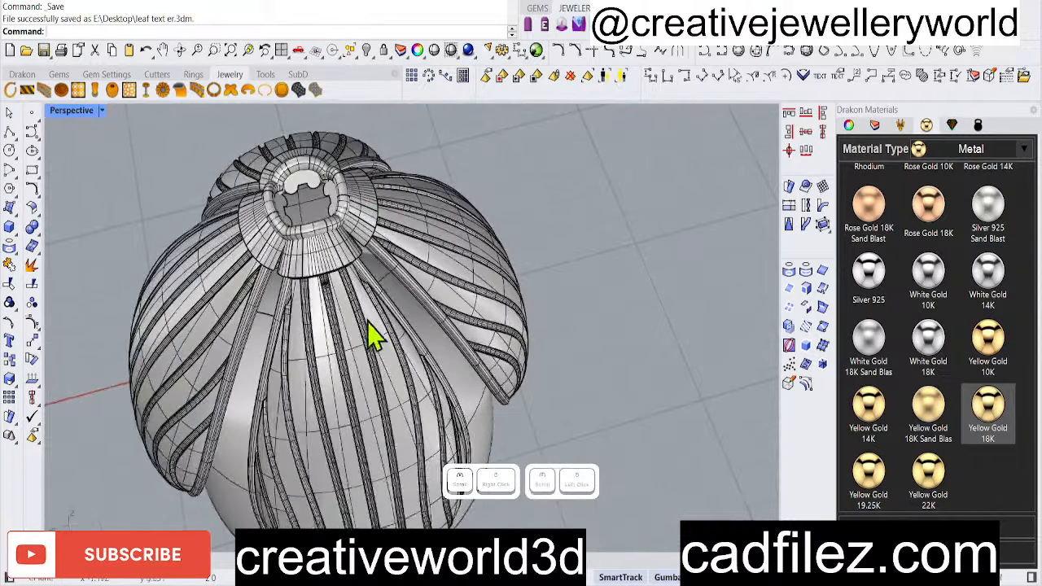
right_drag(371, 333, 457, 237)
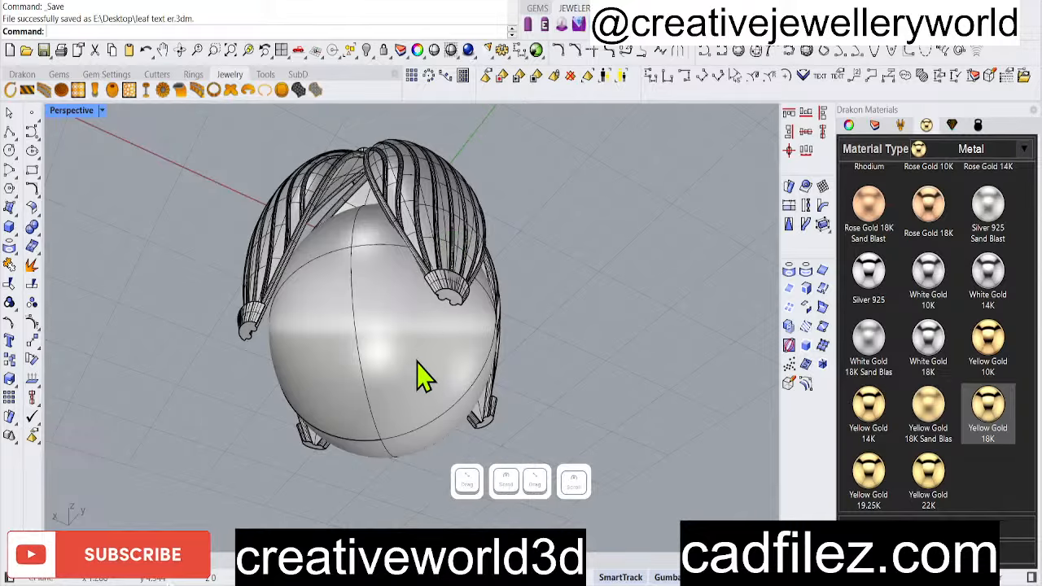
right_drag(419, 376, 419, 426)
scroll(264, 431, up, 3)
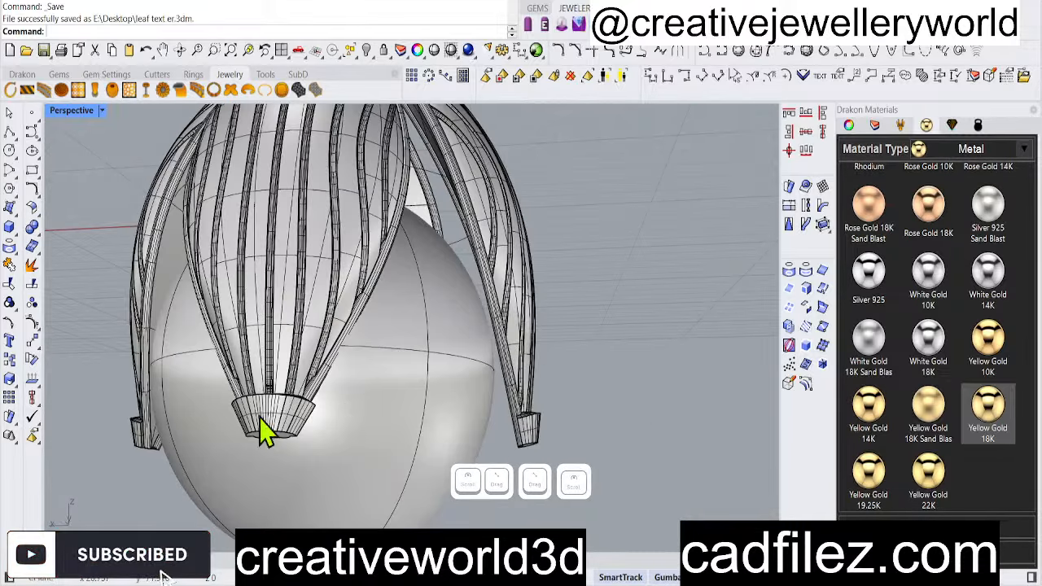
scroll(260, 419, up, 2)
right_drag(265, 421, 369, 376)
scroll(388, 324, up, 5)
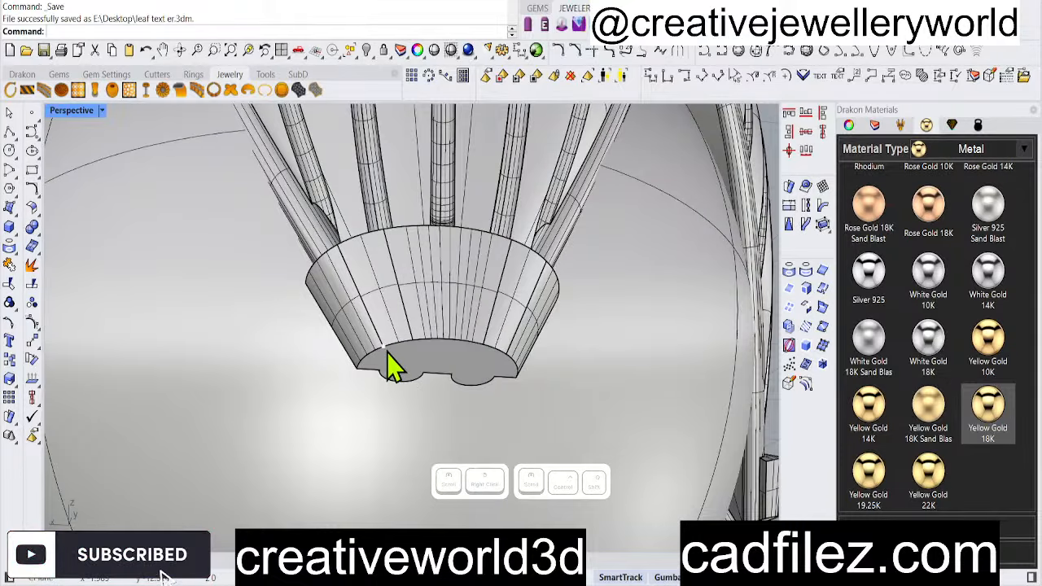
Duplicate the chain of outer edges along the lower rim of one cage piece's end cap as curves
scroll(456, 373, up, 3)
ctrl+shift+double_click(394, 342)
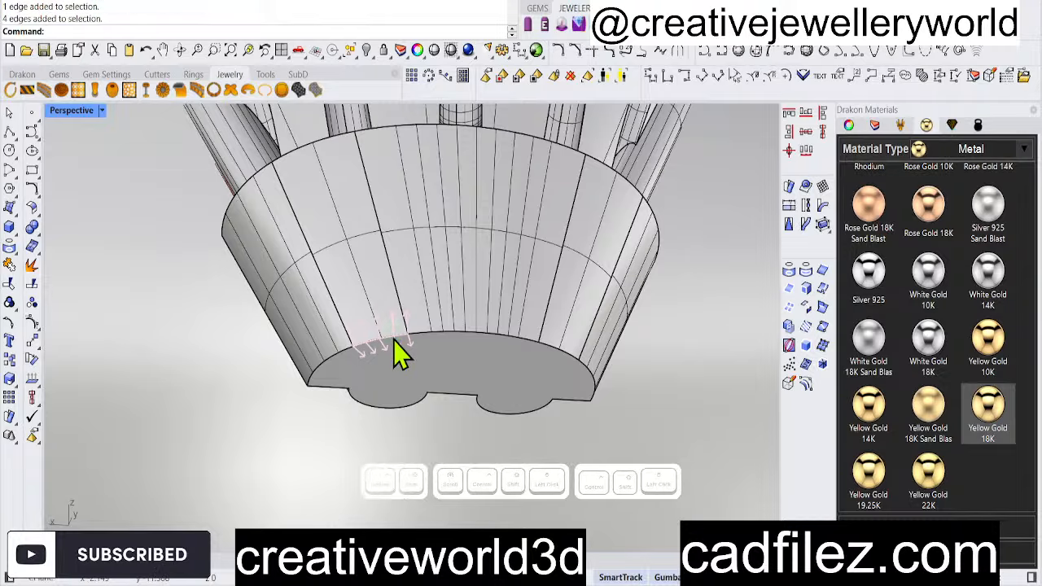
click(803, 303)
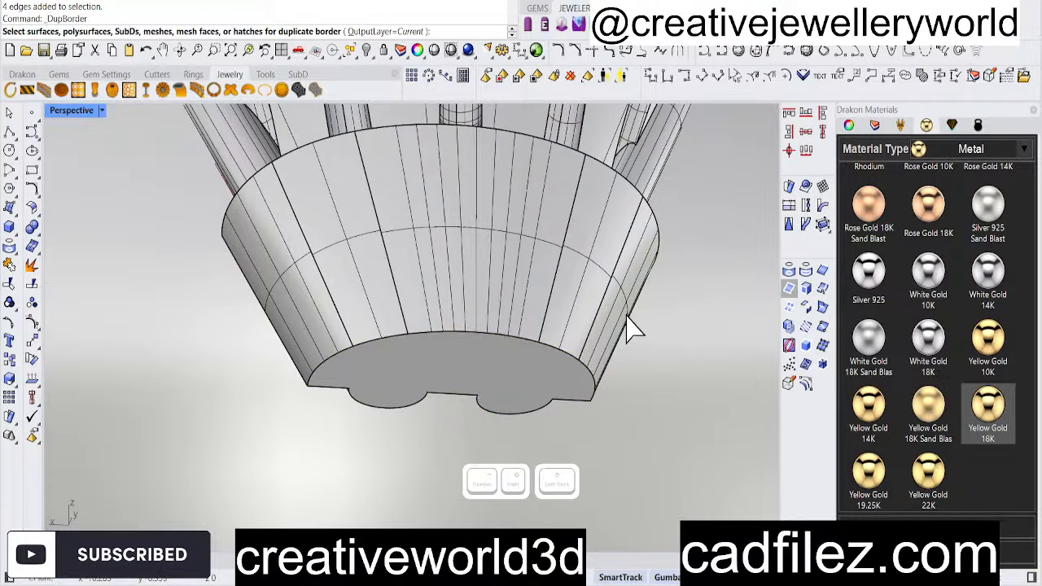
click(822, 273)
scroll(449, 361, up, 3)
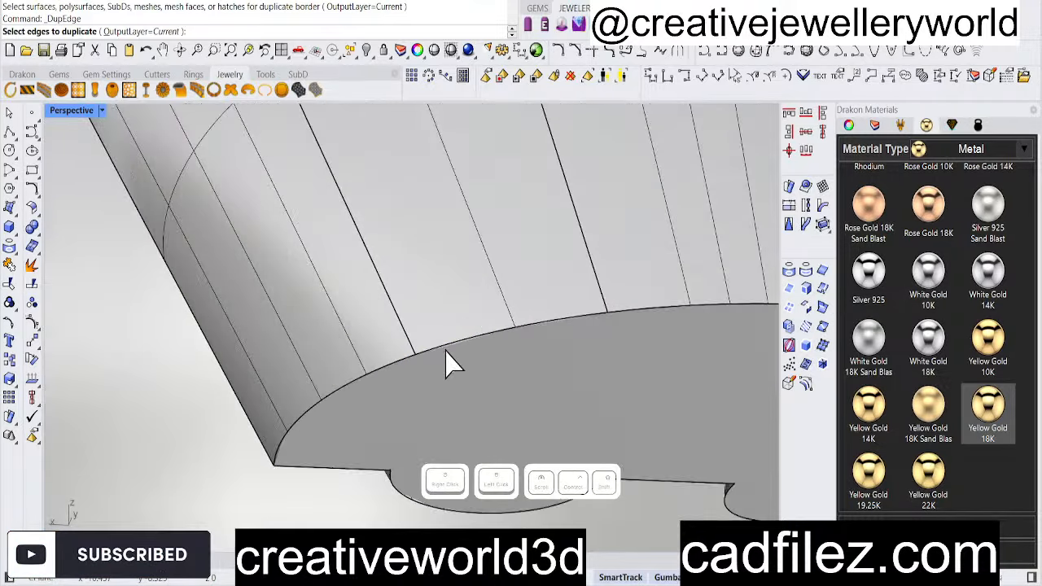
ctrl+shift+double_click(465, 361)
scroll(350, 366, down, 5)
right_click(350, 367)
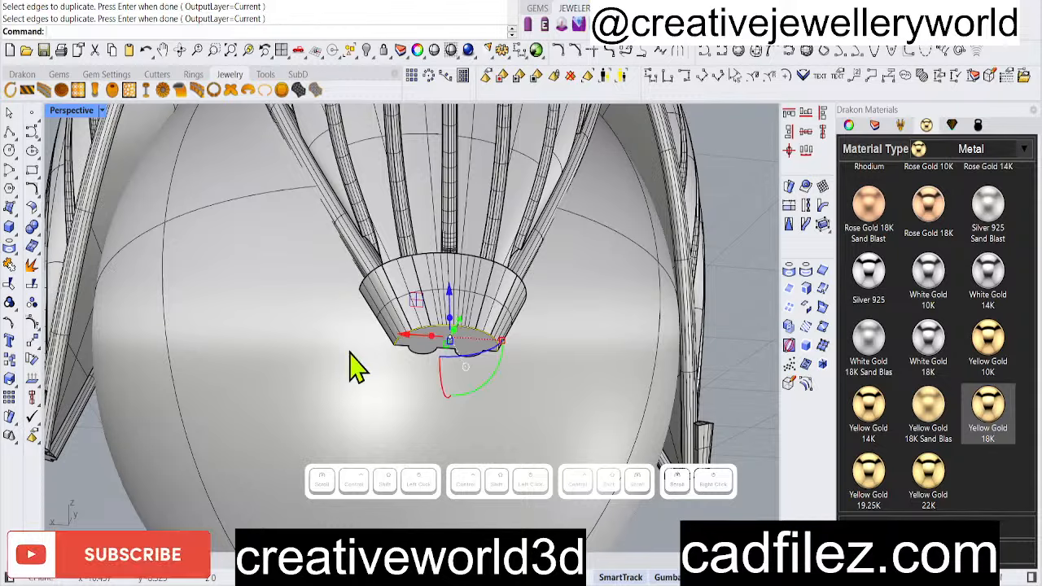
Join the duplicated lower rim curves into one open curve
text(jp)
key(BackSpace)
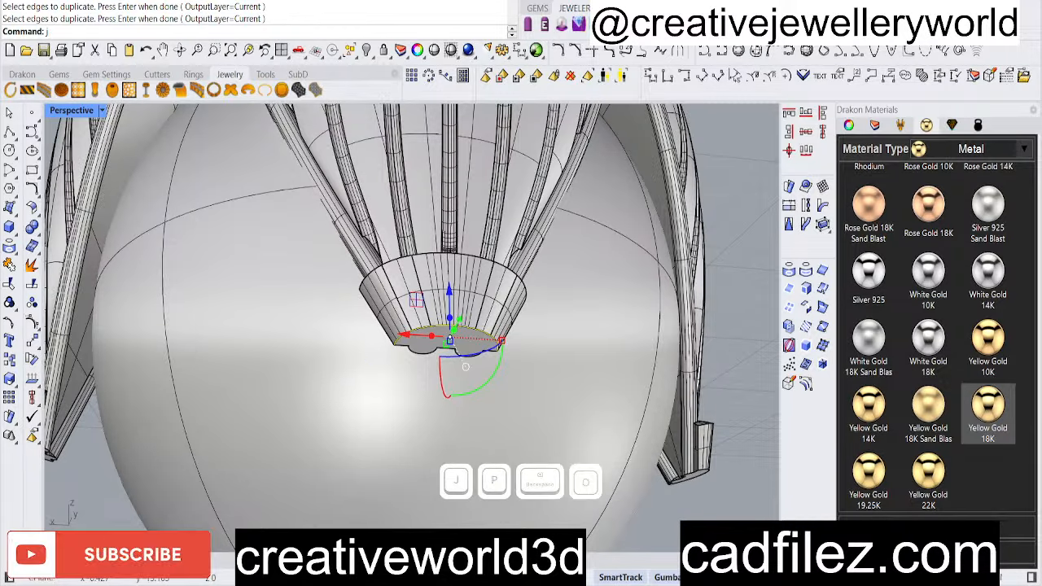
text(oin)
key(Return)
Create a round-capped pipe along the joined lower rim curve with start and end diameters of 0.3
text(pipe)
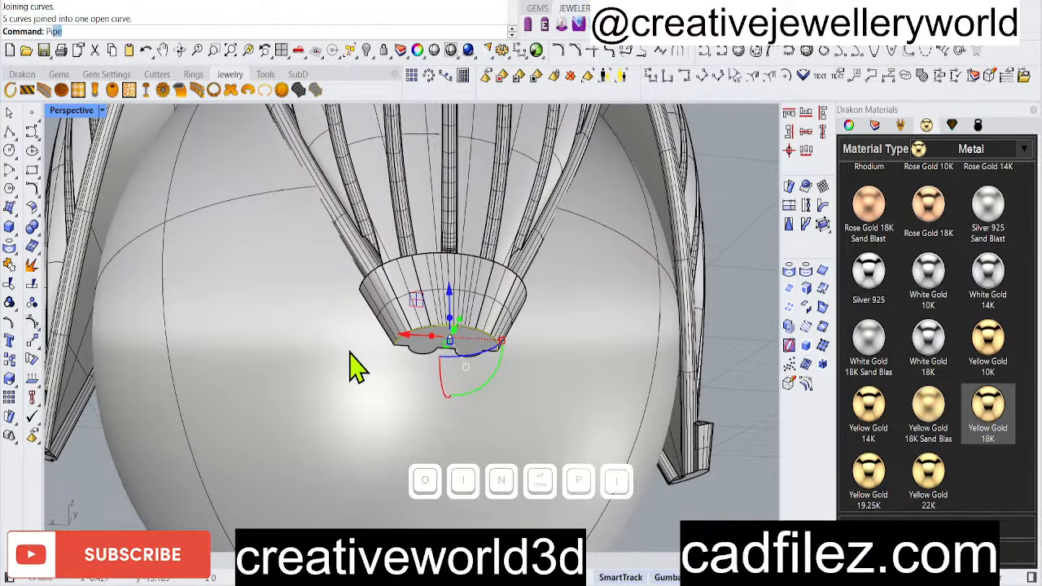
key(Return)
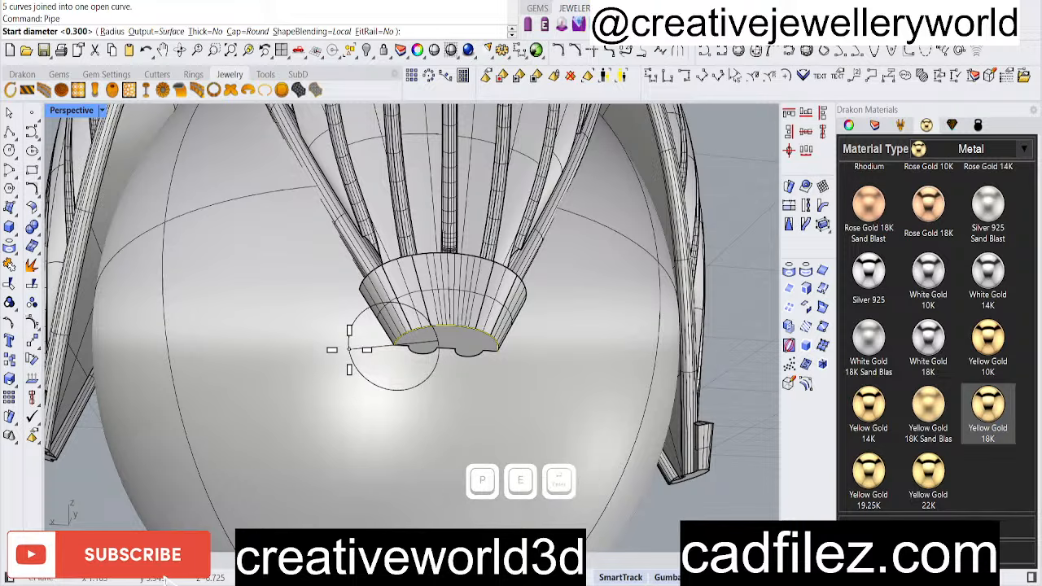
key(Return)
key(Return)
key(Return)
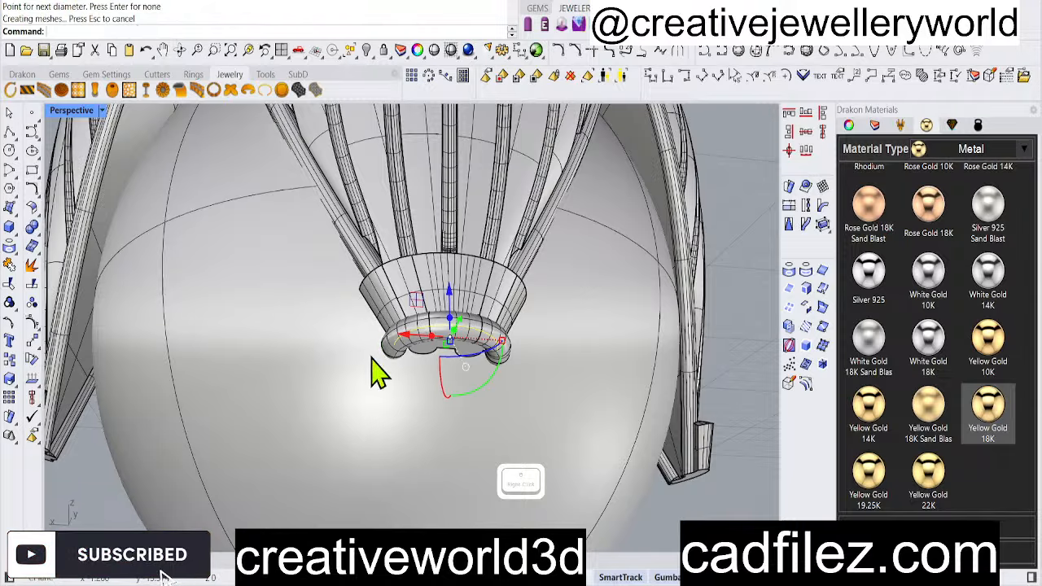
right_click(372, 360)
key(Escape)
Polar-array the new rim pipe around the origin in the top view, with 4 items over 360 degrees
scroll(399, 346, down, 4)
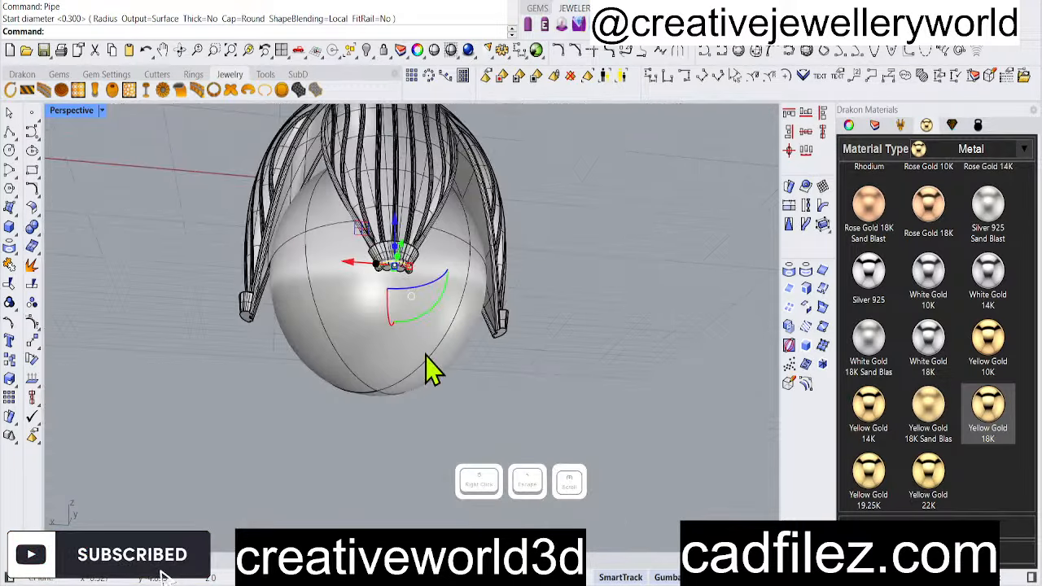
right_drag(425, 368, 407, 453)
scroll(464, 402, up, 4)
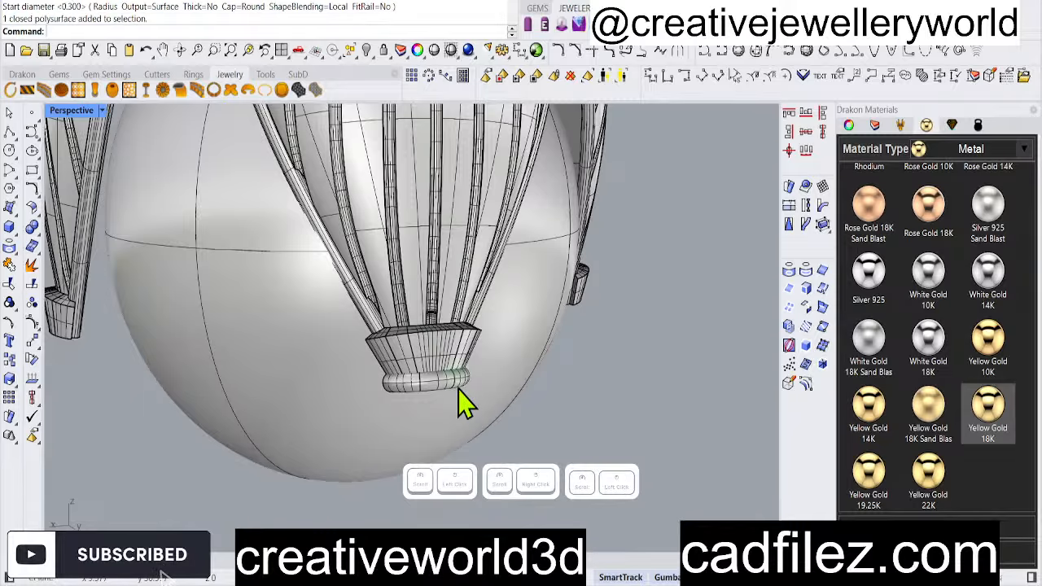
click(458, 388)
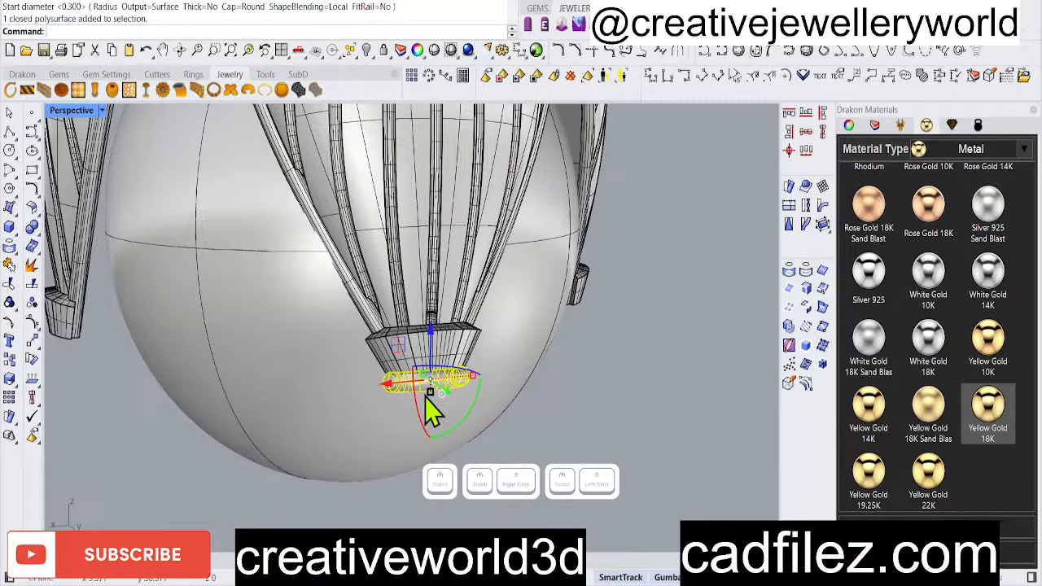
click(429, 75)
double_click(82, 113)
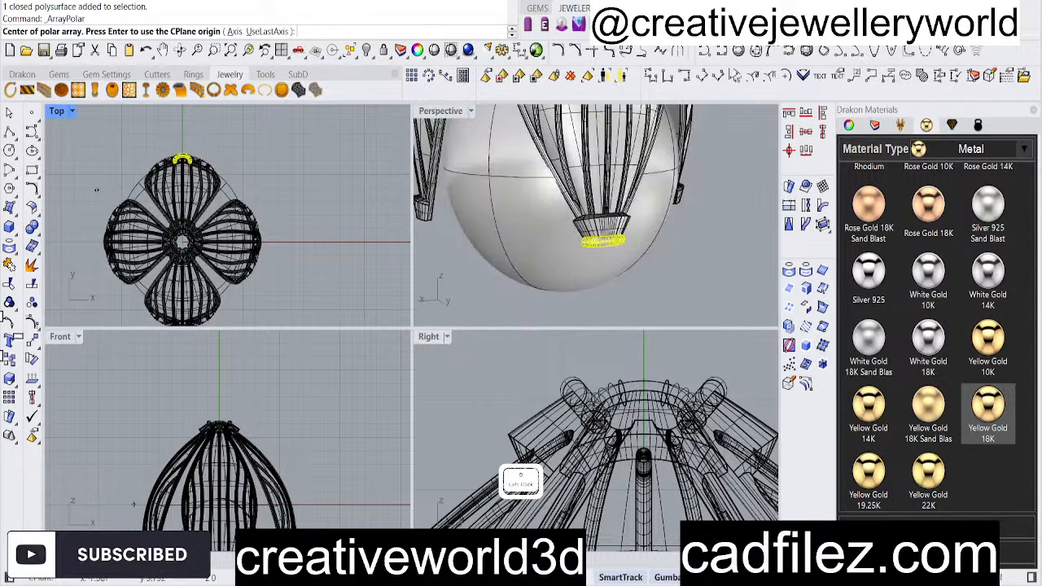
right_click(277, 250)
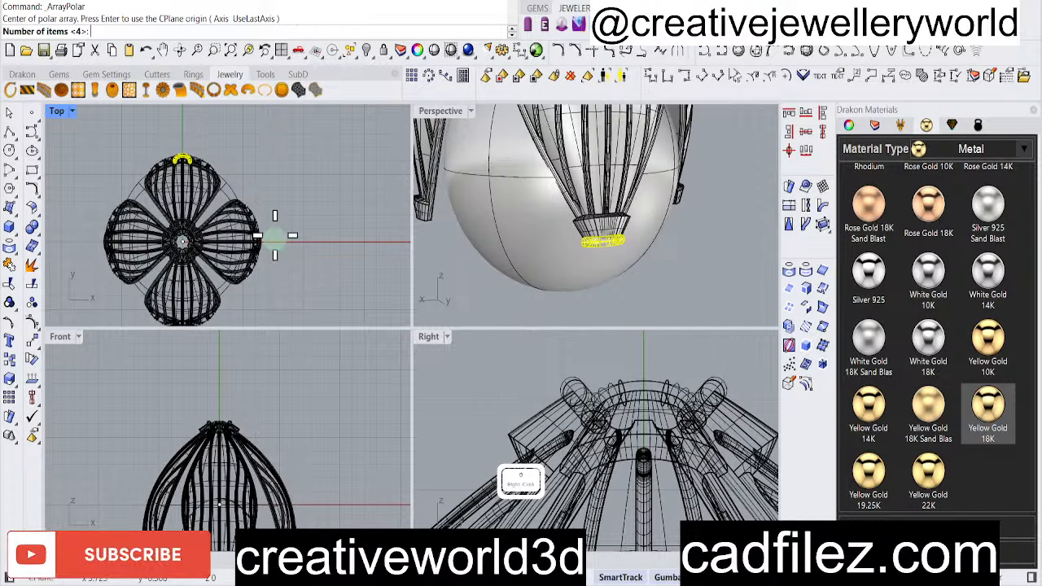
right_click(274, 233)
right_click(281, 341)
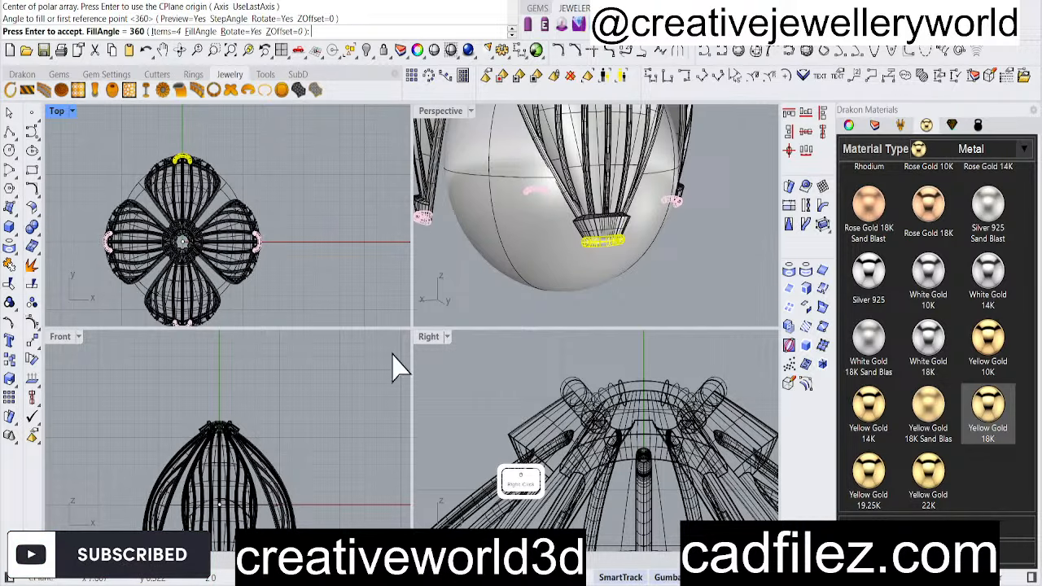
right_click(328, 274)
Select the three arrayed pipe copies together with the original lower rim pipe and group all four
text(SelL)
key(Return)
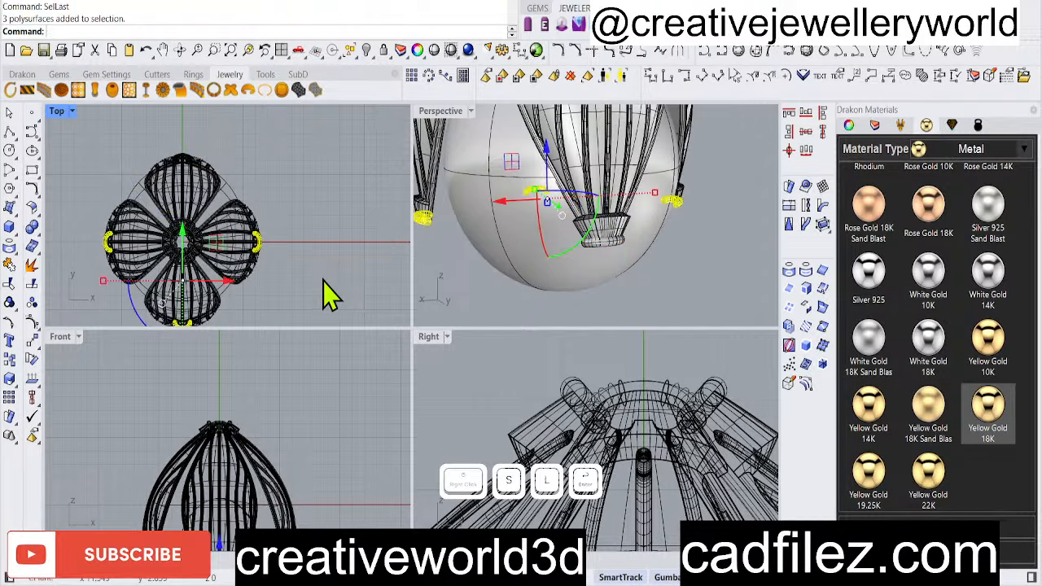
scroll(600, 252, up, 1)
scroll(607, 265, up, 2)
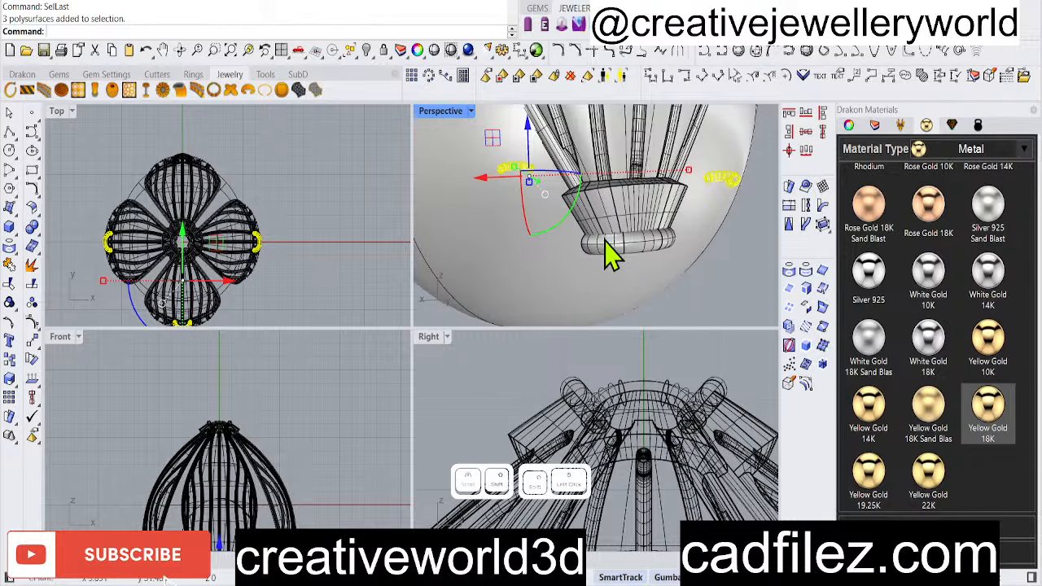
shift+click(662, 283)
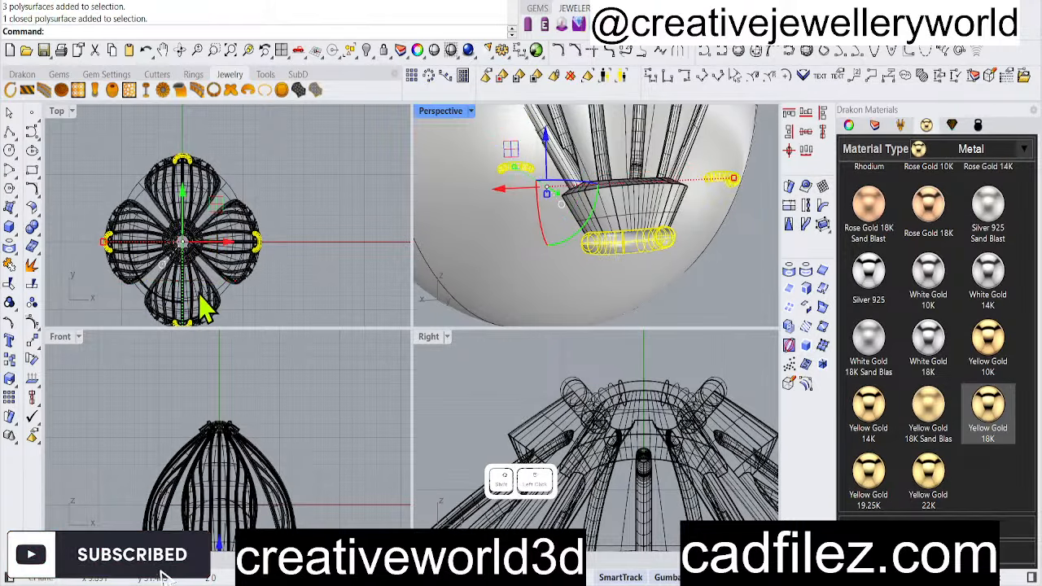
text(g)
right_click(321, 298)
Check that the four lower rim pipes select together as one group, and clear the selection
scroll(651, 261, up, 3)
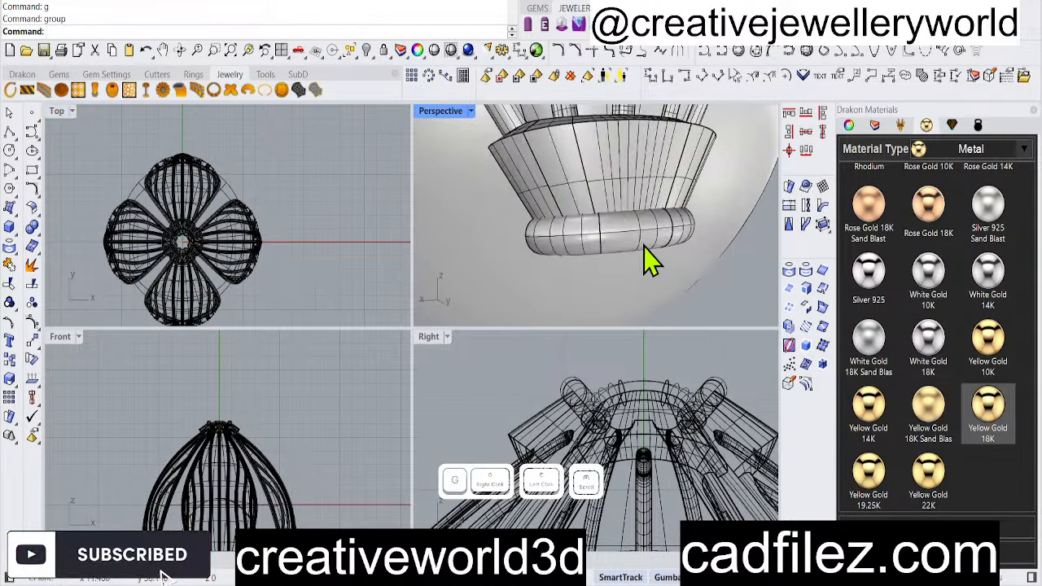
scroll(646, 262, down, 3)
scroll(325, 290, down, 2)
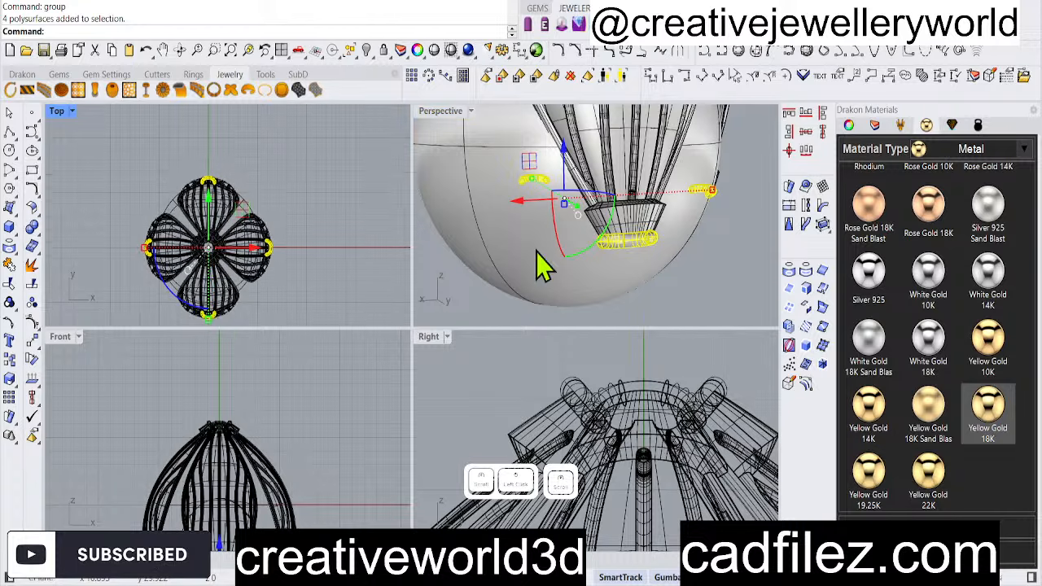
scroll(570, 244, down, 2)
right_drag(588, 236, 670, 272)
click(670, 272)
Duplicate the chain of outer edges along the upper rim of the same end cap as curves
scroll(623, 233, up, 4)
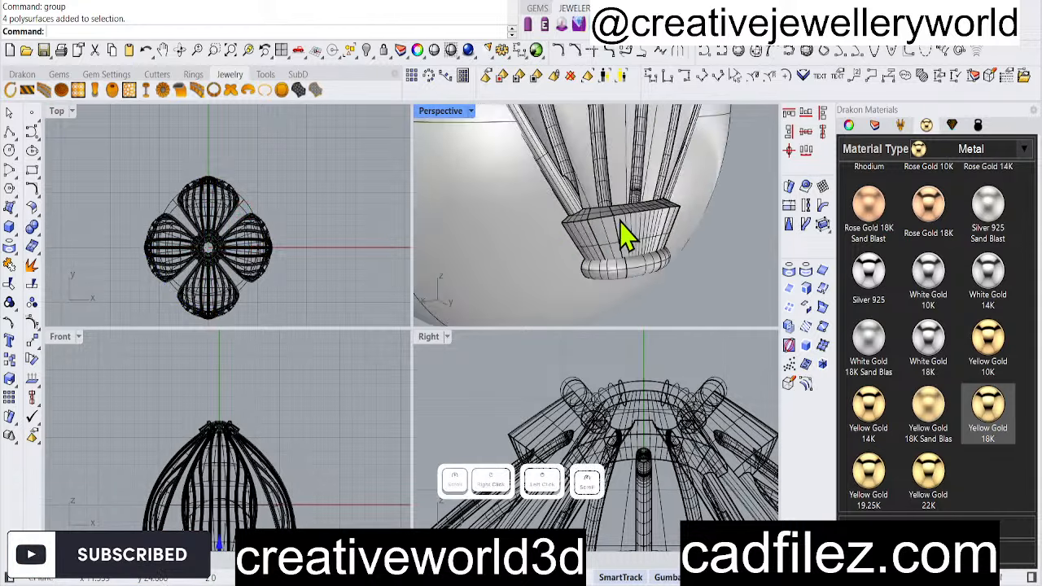
scroll(573, 229, up, 4)
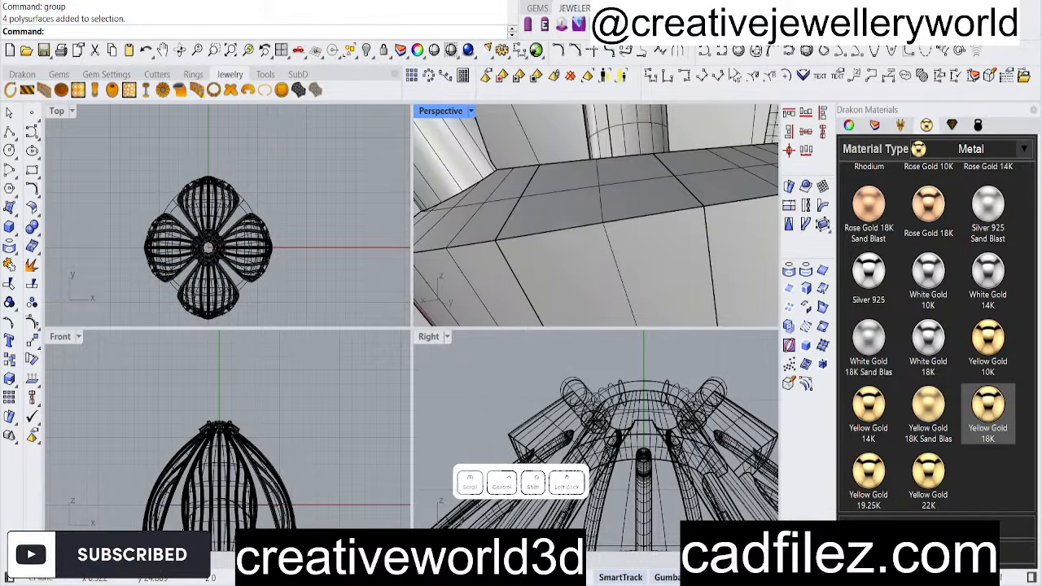
ctrl+shift+double_click(558, 233)
scroll(568, 224, down, 6)
click(822, 228)
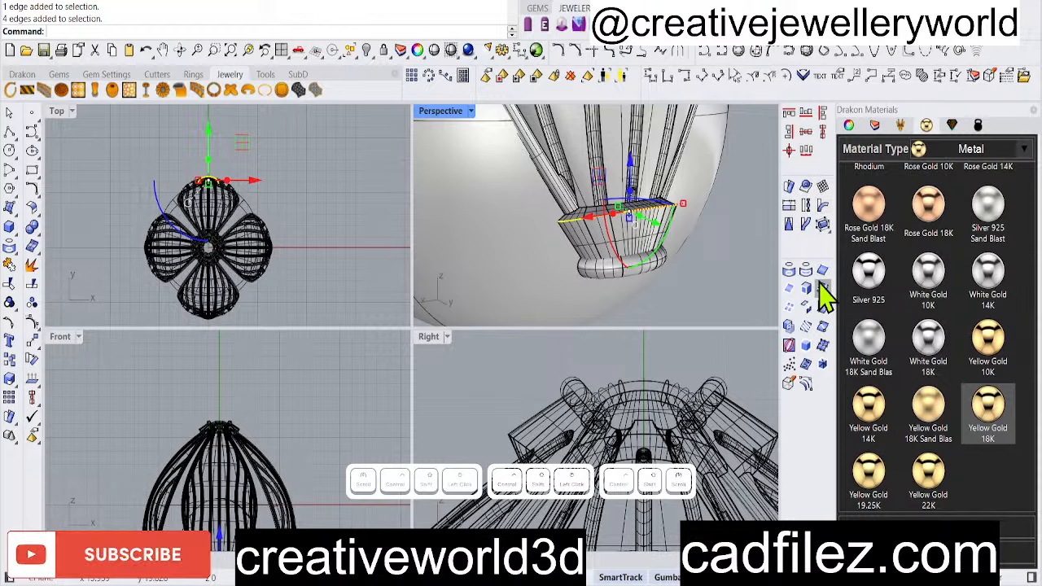
Join the duplicated upper rim edges into one curve and pipe it with a 0.3 start and end diameter
text(join)
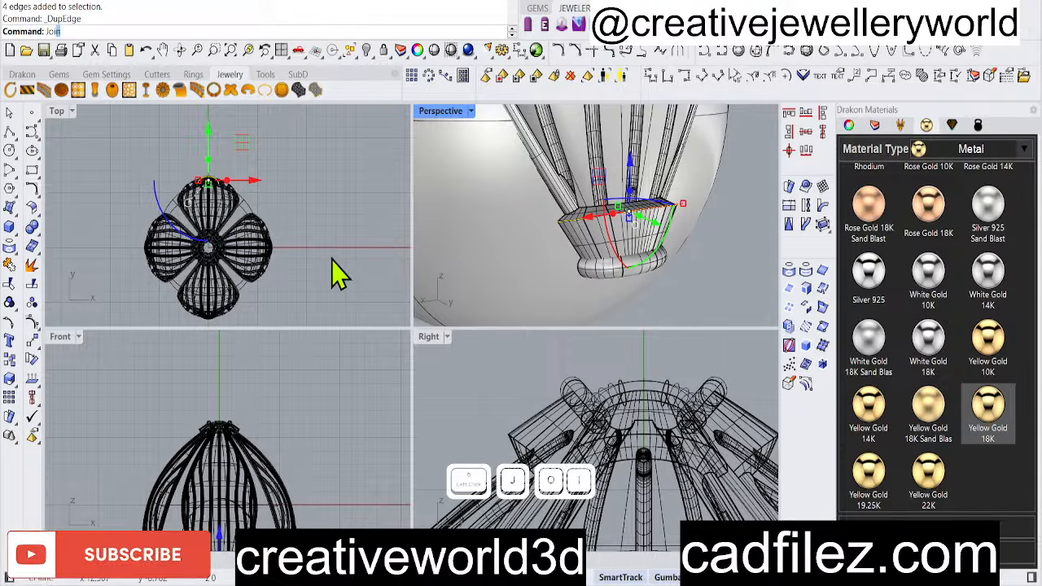
key(Return)
text(pe)
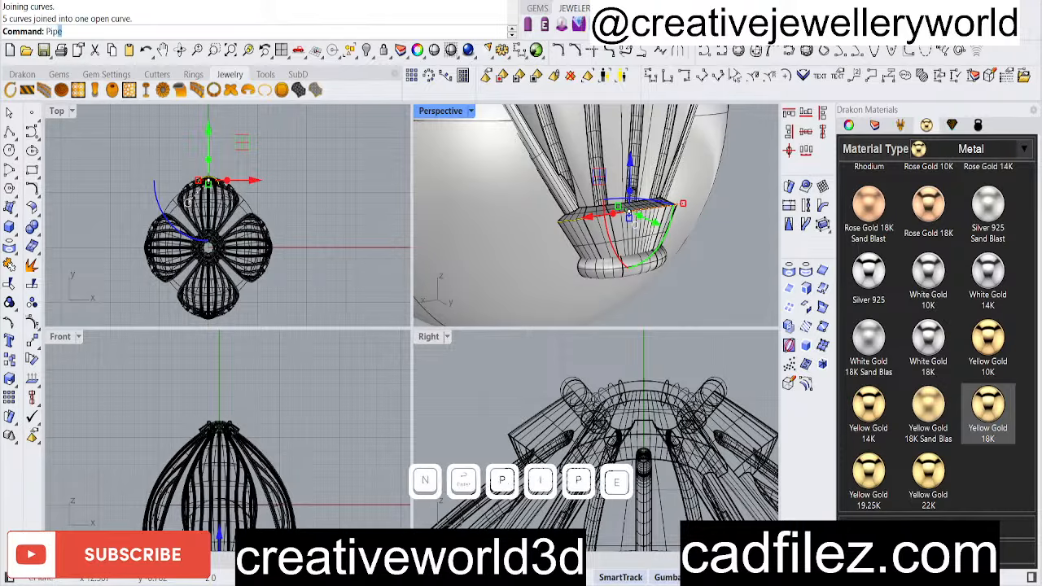
text(ipe)
key(Return)
right_click(329, 254)
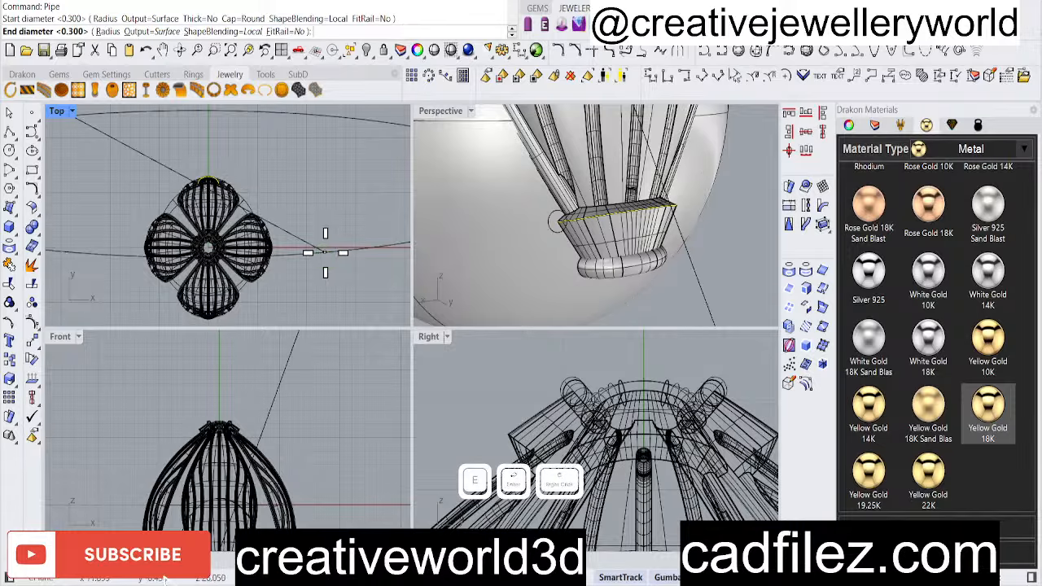
right_click(328, 255)
right_click(327, 245)
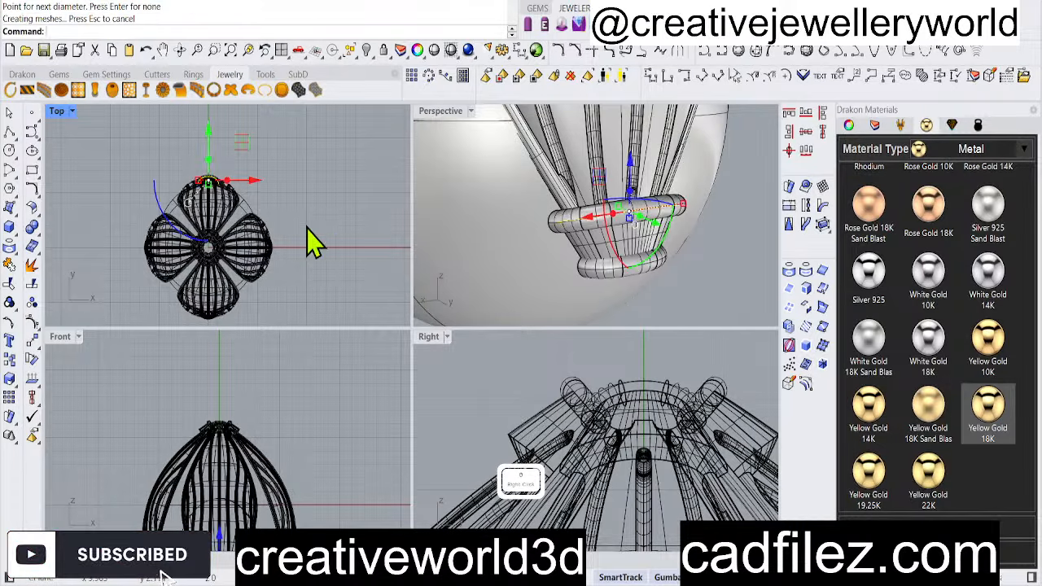
Select only the new upper rim pipe and polar-array it around the cage centre, with 4 items over 360 degrees
click(304, 236)
text(SL)
key(Return)
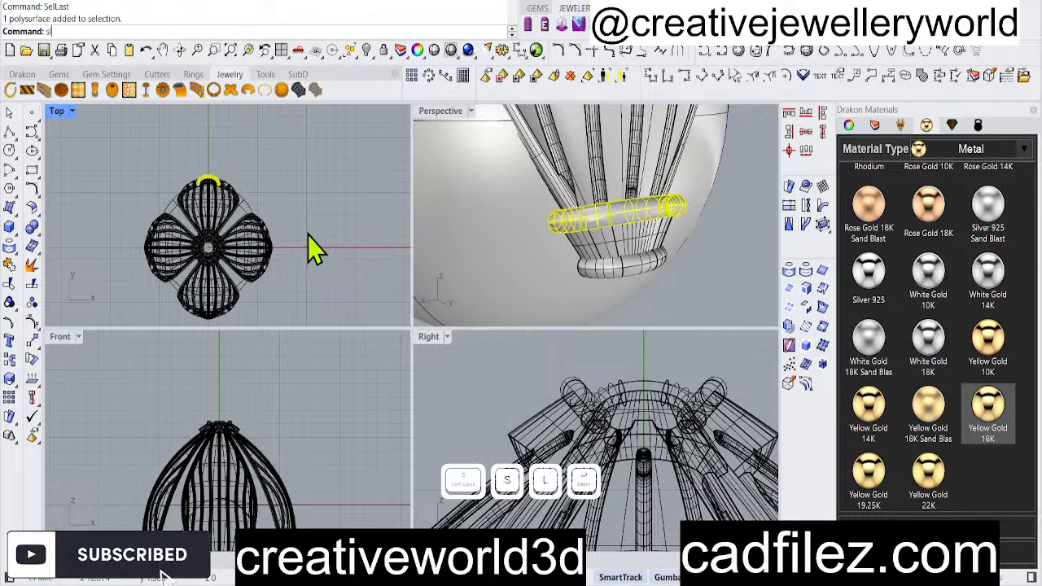
right_click(241, 243)
key(Return)
key(Return)
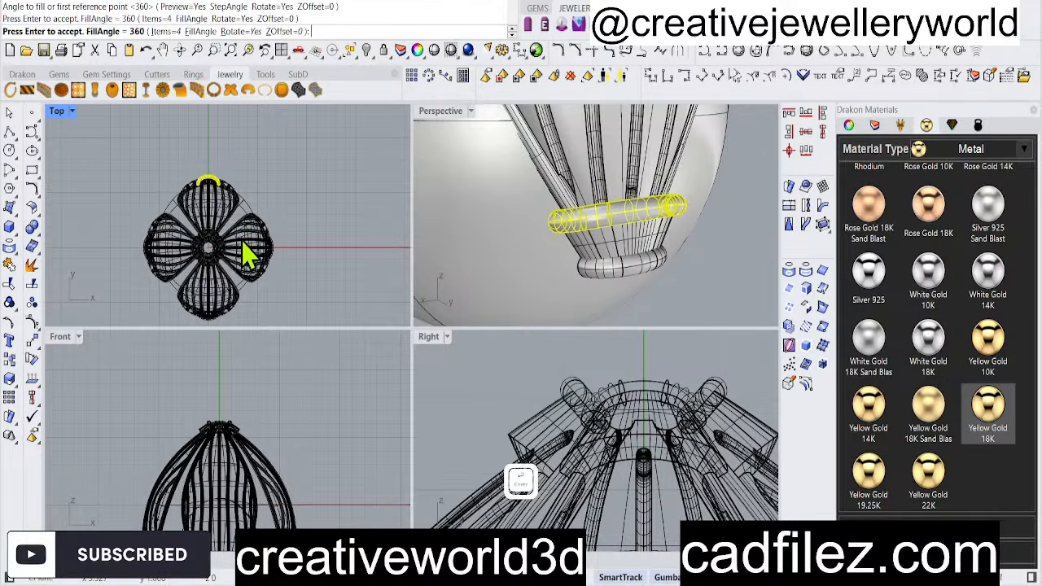
key(Return)
Select the three arrayed upper rim pipes together with the original, group all four, and clear the selection
scroll(576, 289, down, 3)
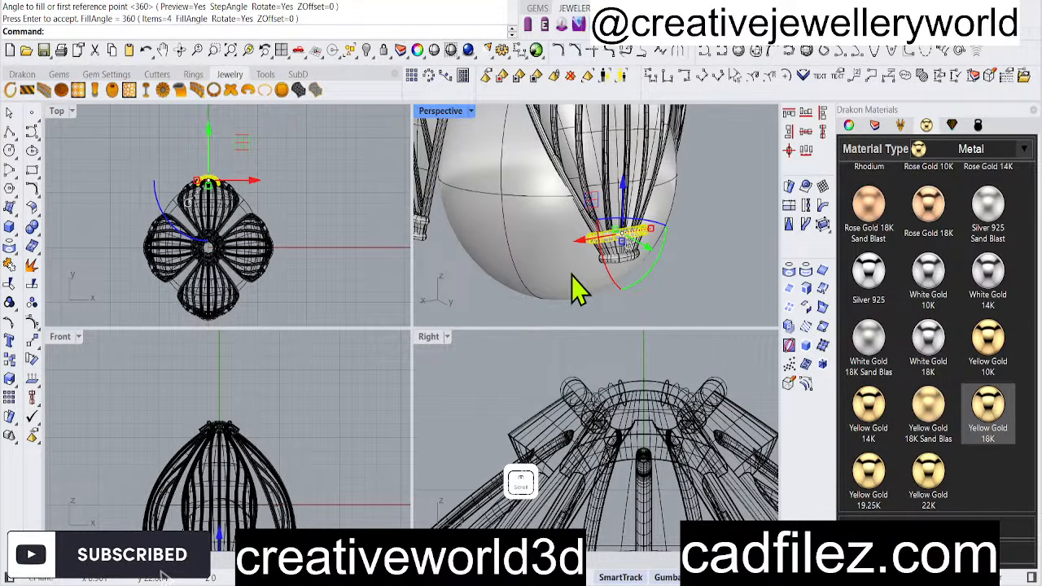
click(468, 313)
text(Se)
text(l)
key(Return)
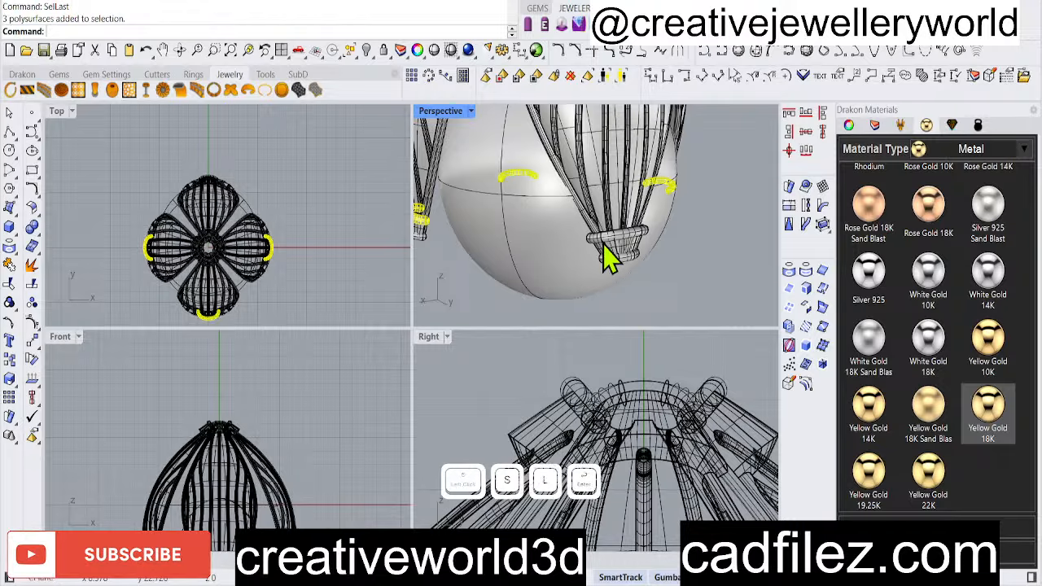
scroll(609, 255, up, 2)
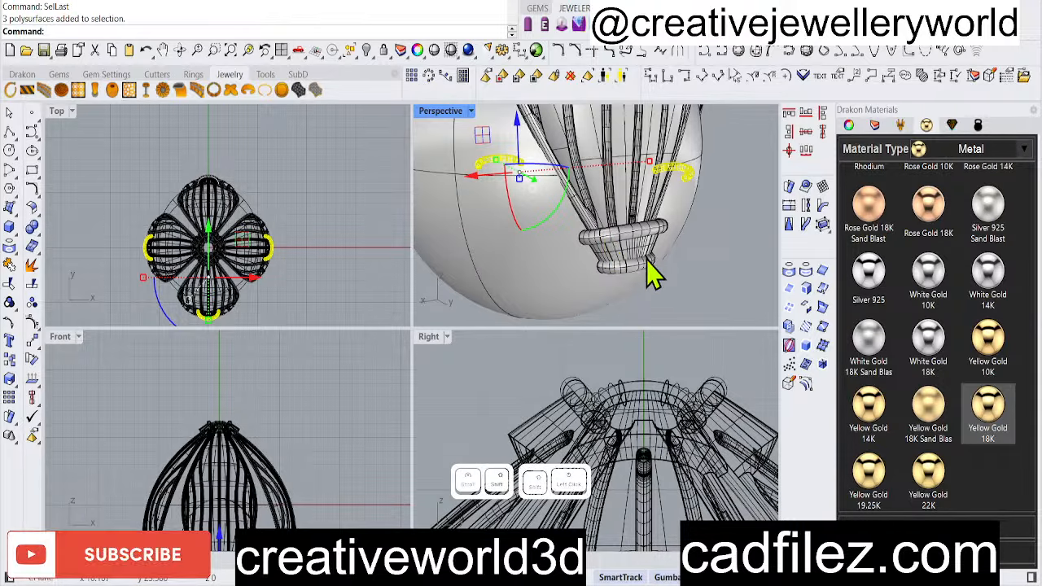
scroll(228, 282, down, 4)
right_click(228, 282)
text(g)
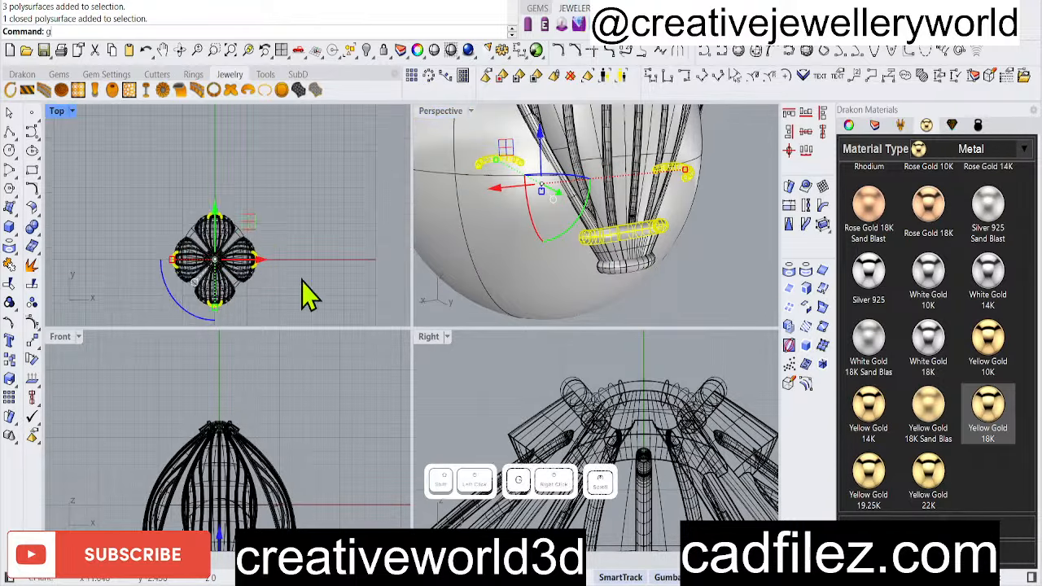
right_click(359, 256)
click(360, 256)
Save the model after viewing the finished rims on the lower end caps in the perspective view
scroll(564, 272, down, 5)
right_drag(565, 272, 524, 226)
key(ctrl+s)
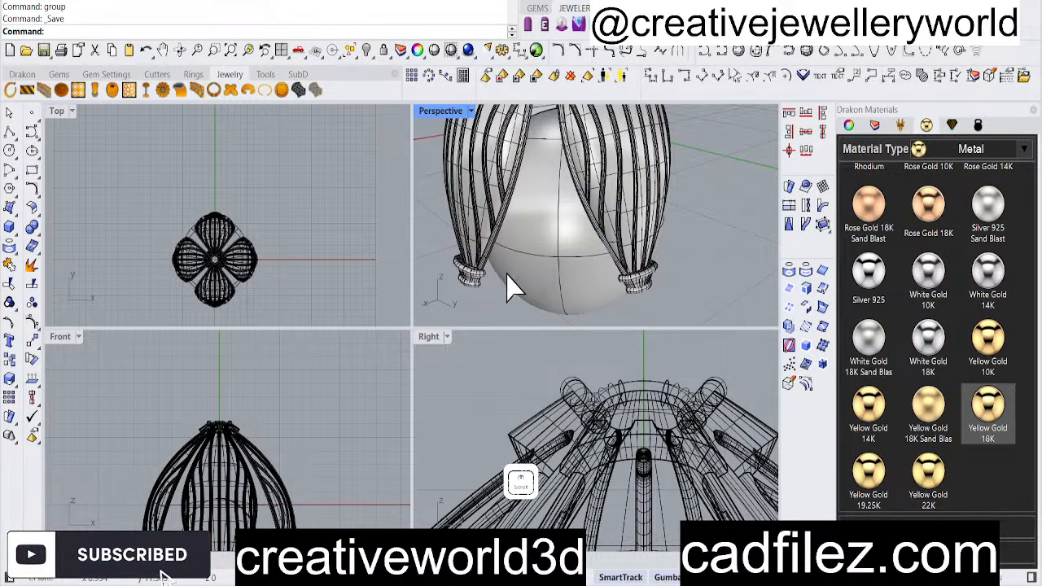
scroll(503, 269, down, 10)
right_drag(501, 267, 526, 270)
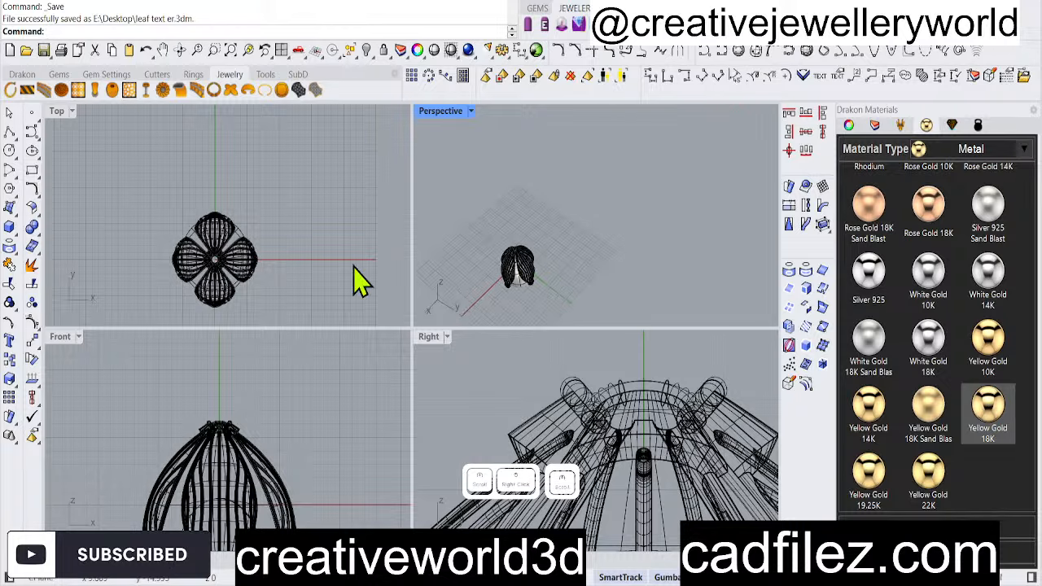
click(233, 256)
scroll(225, 261, up, 3)
click(9, 131)
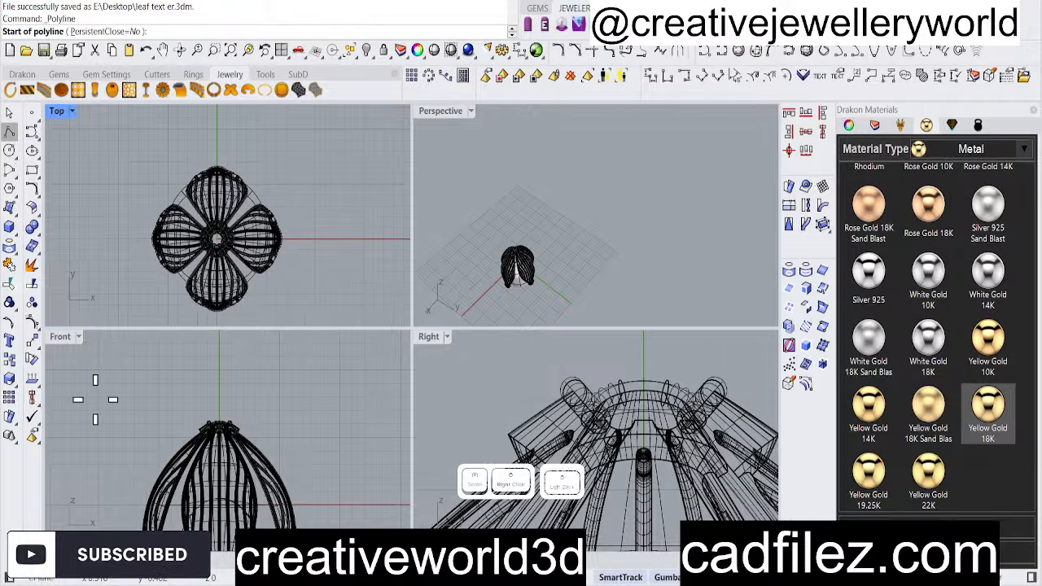
scroll(226, 415, down, 3)
text(0)
key(Return)
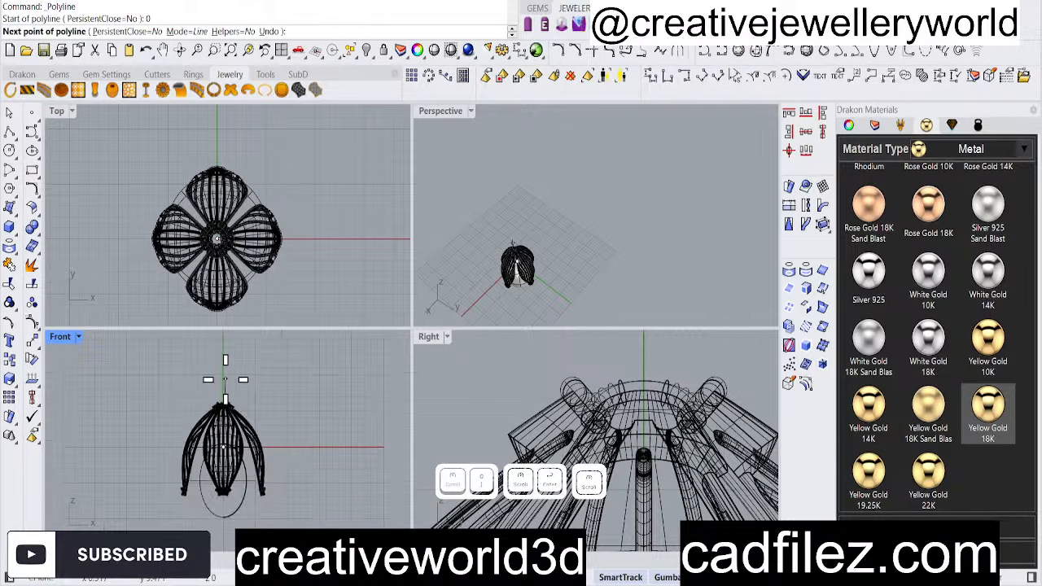
right_drag(226, 379, 230, 400)
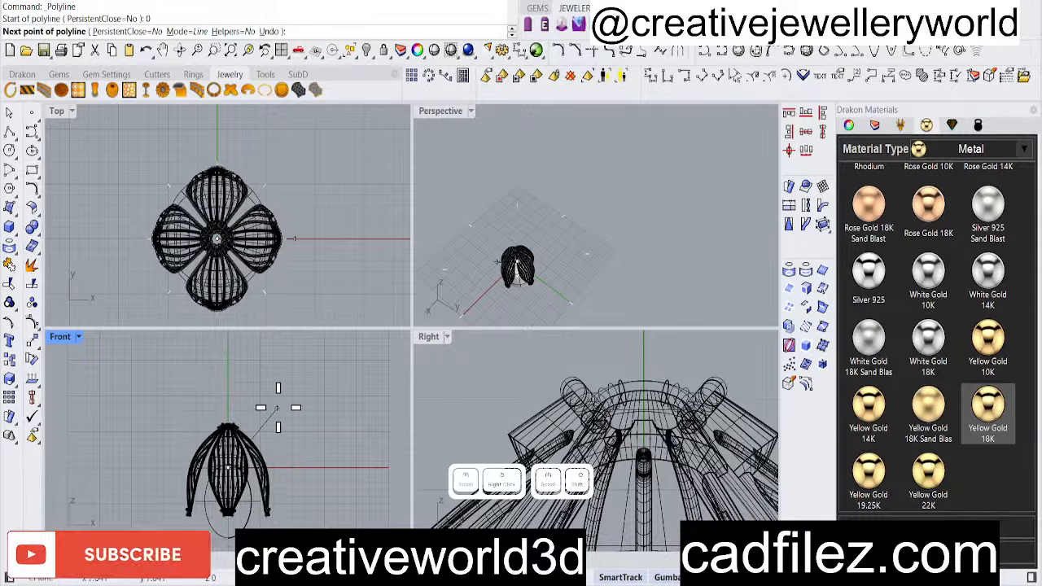
scroll(607, 472, down, 4)
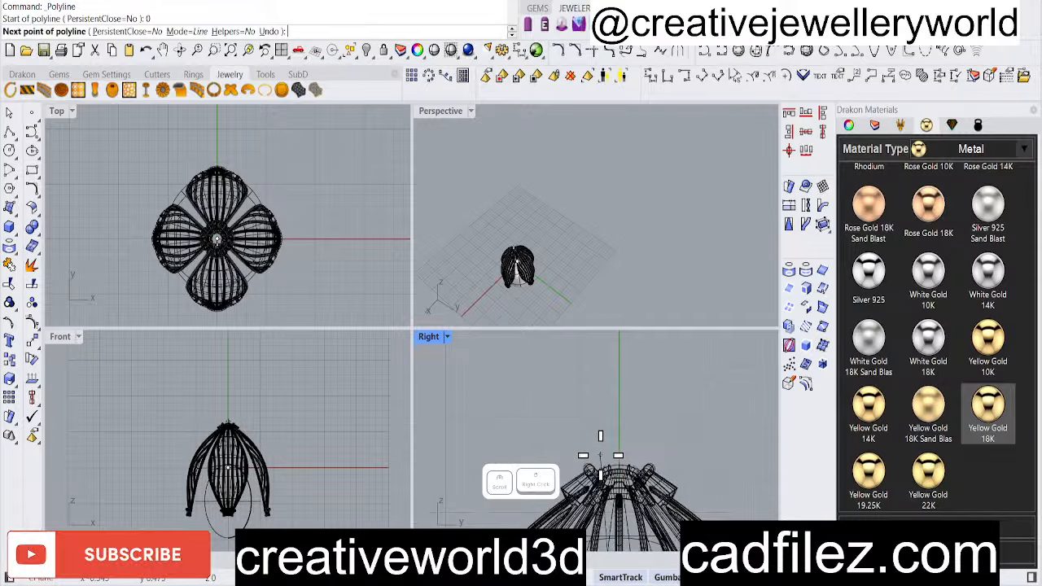
key(Escape)
Draw an interpolated stem curve in the right view, rising from the cage's top, arching over to one side and sweeping down below the pearl
scroll(608, 398, down, 8)
right_drag(608, 402, 578, 436)
click(642, 387)
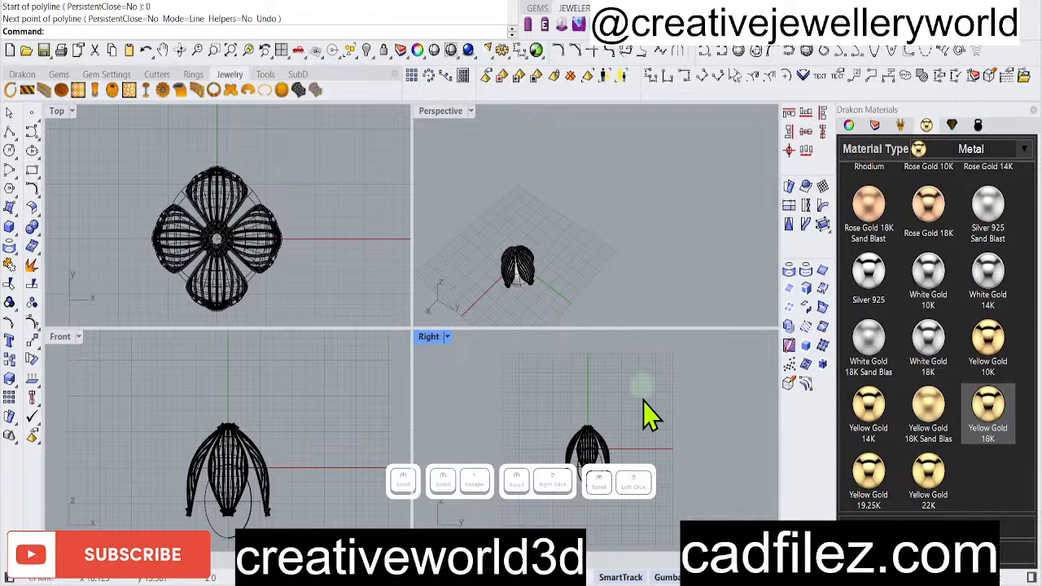
scroll(573, 425, up, 4)
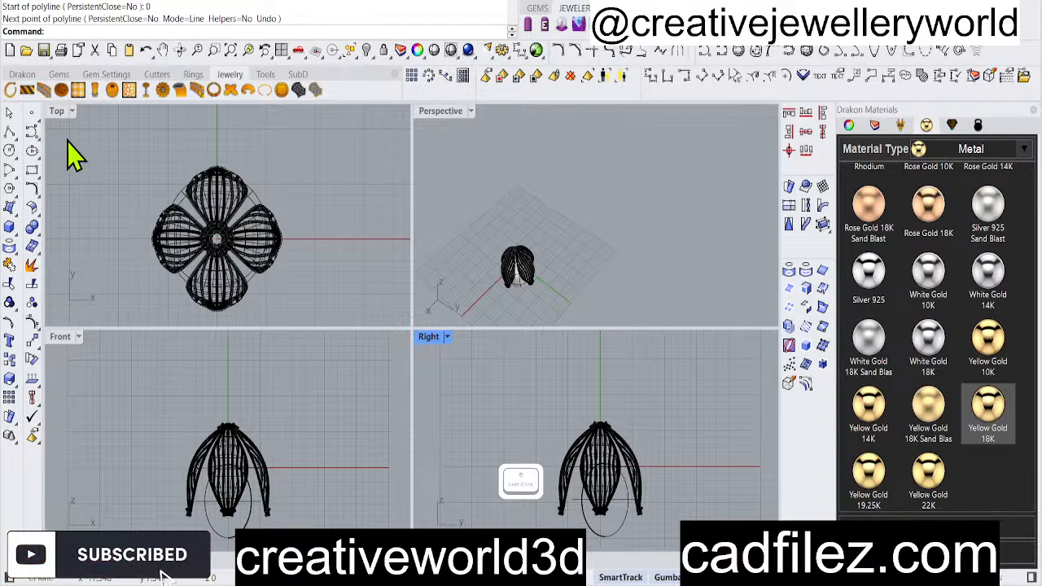
click(32, 130)
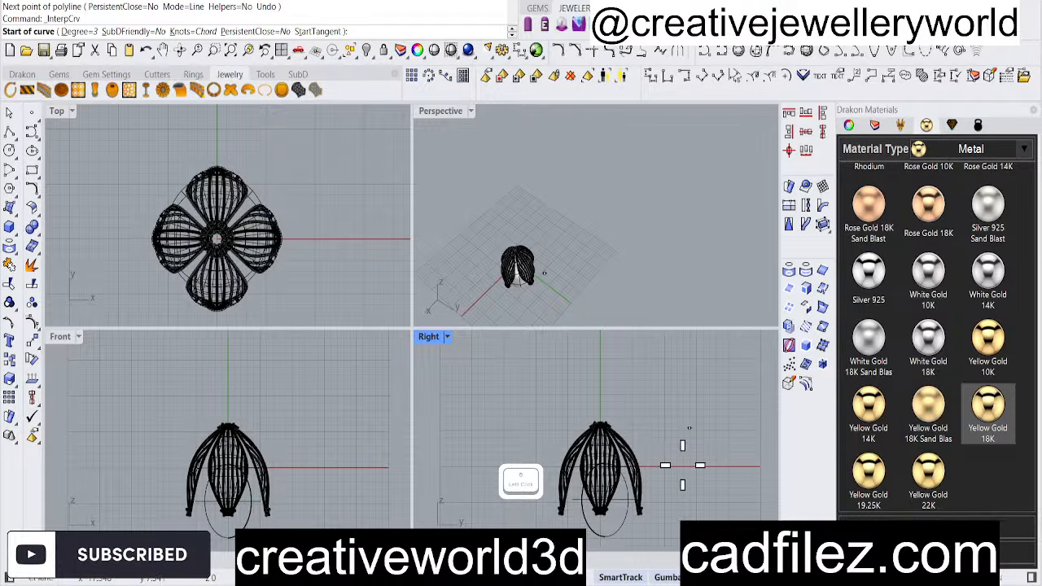
click(601, 432)
click(603, 390)
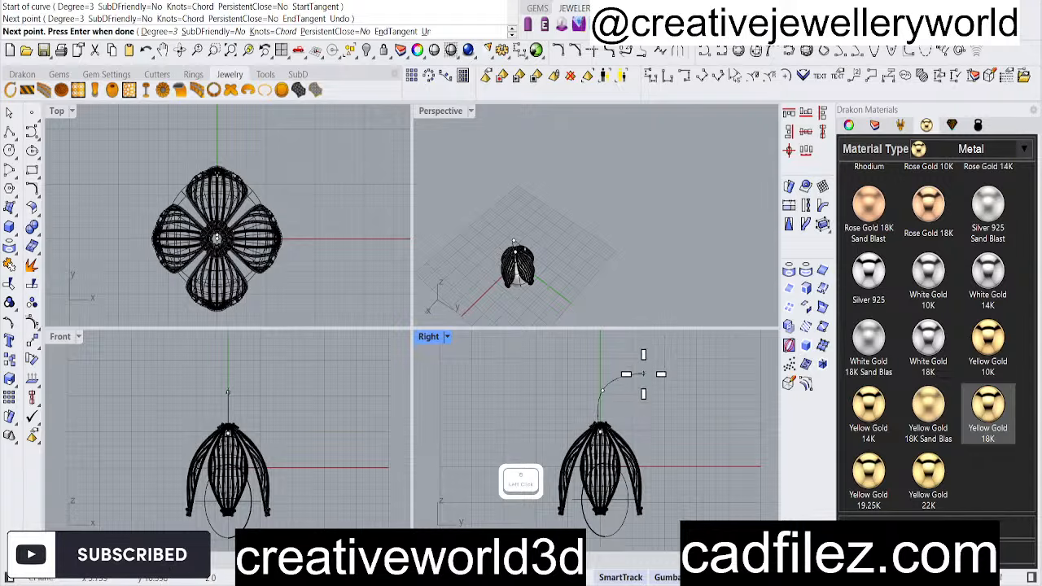
click(644, 361)
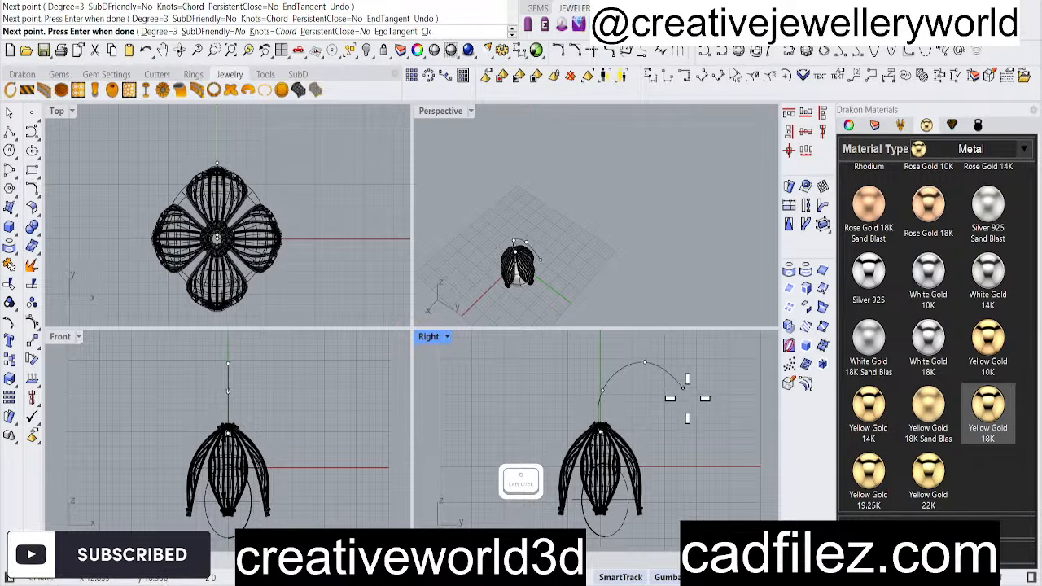
click(688, 400)
right_drag(691, 481, 611, 428)
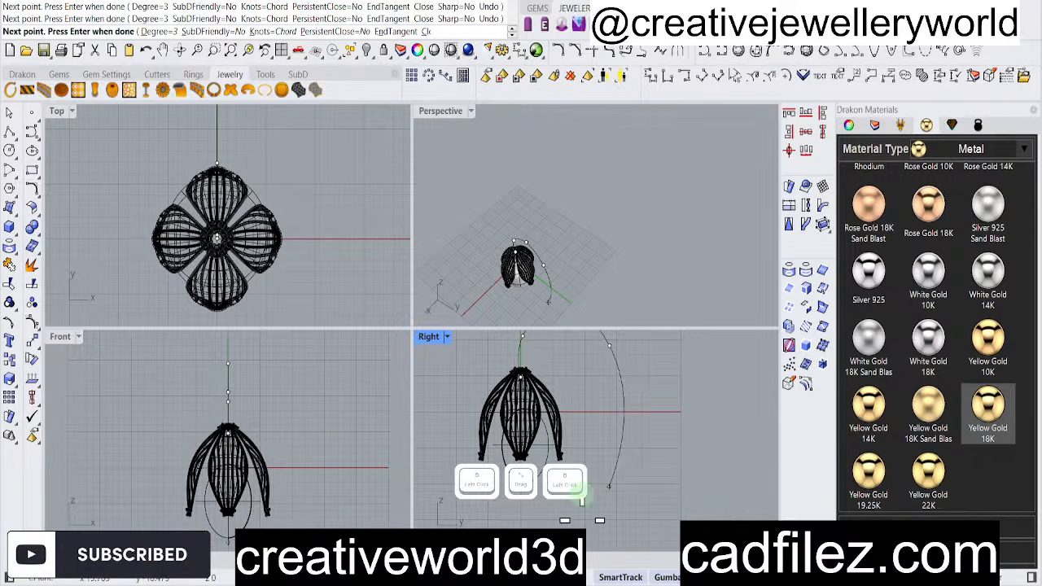
click(609, 486)
right_drag(582, 520, 614, 440)
click(607, 500)
right_click(608, 501)
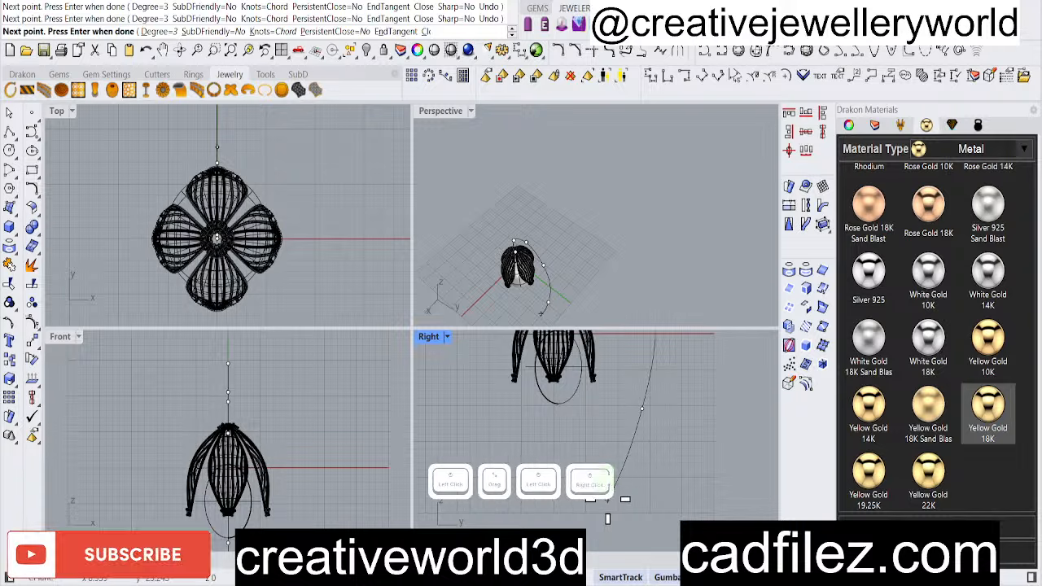
right_click(660, 423)
scroll(666, 433, down, 2)
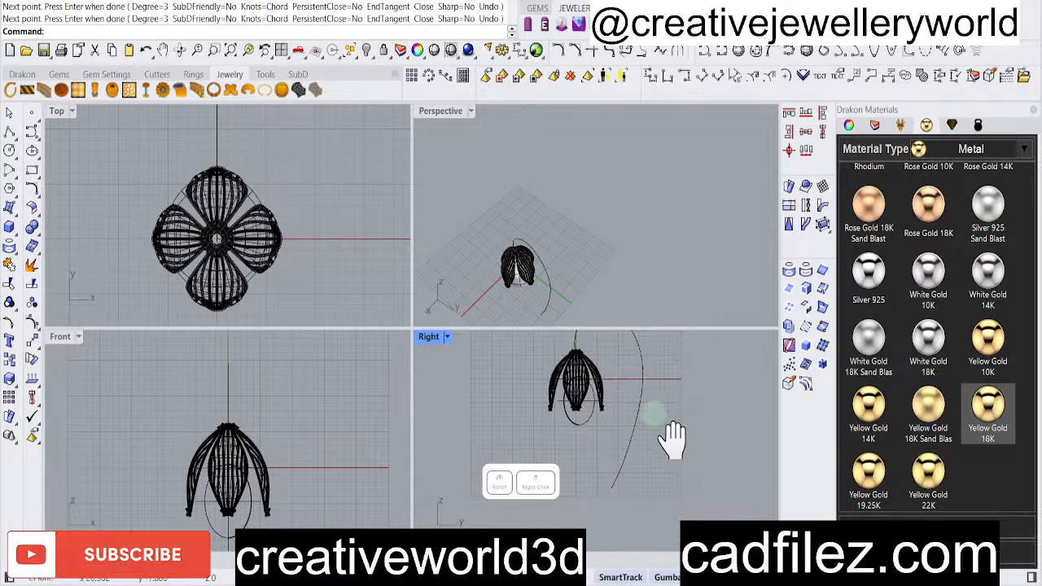
Rebuild the hooked stem curve with evenly distributed control points and clear the selection
click(635, 425)
scroll(599, 395, up, 1)
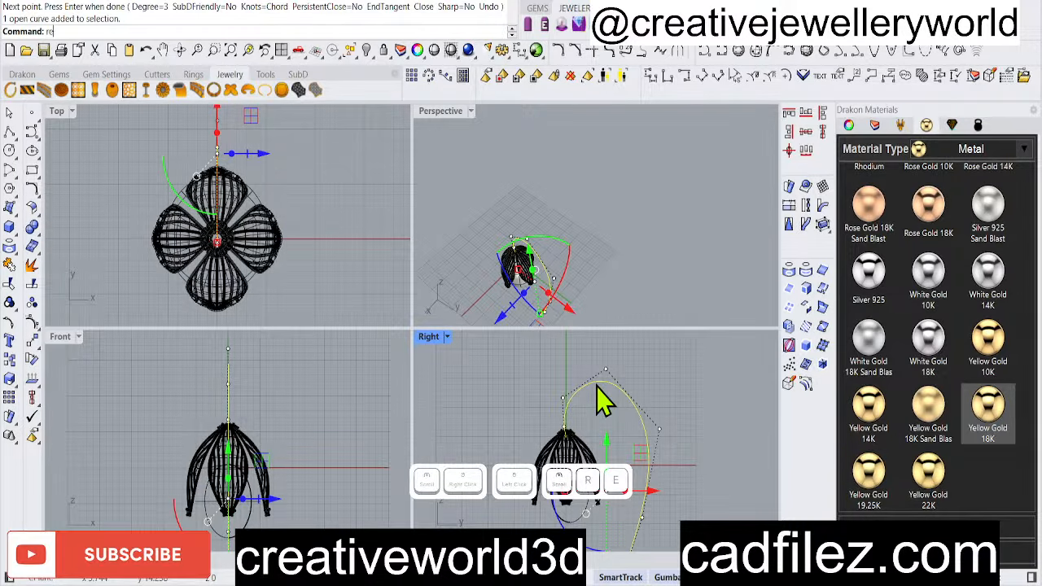
key(Return)
right_click(617, 461)
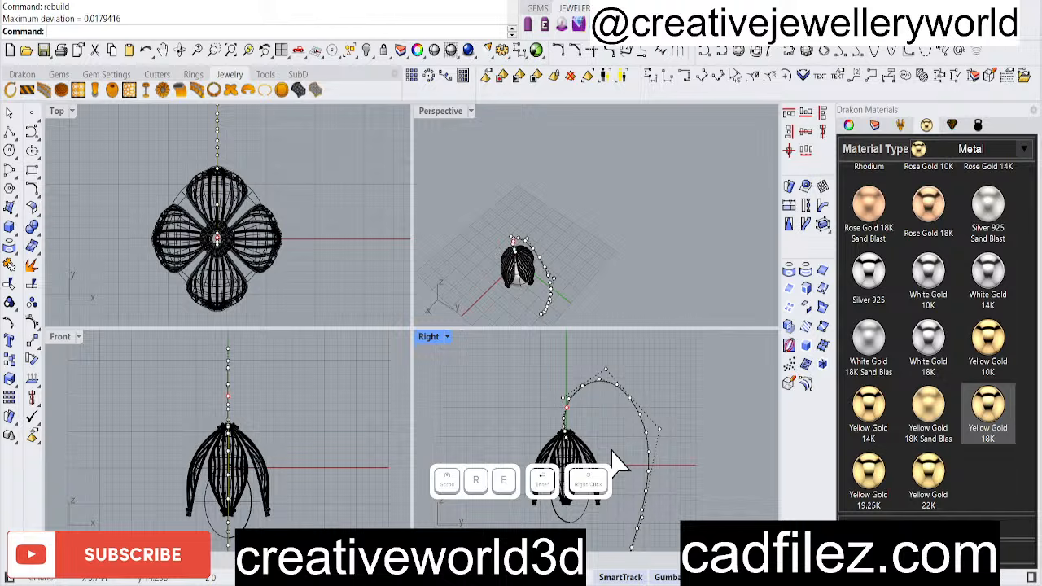
click(512, 411)
Try piping the stem curve with a diameter of about 1.06 at the cage top, widening to about 2.22 at the lower end
click(638, 411)
text(p)
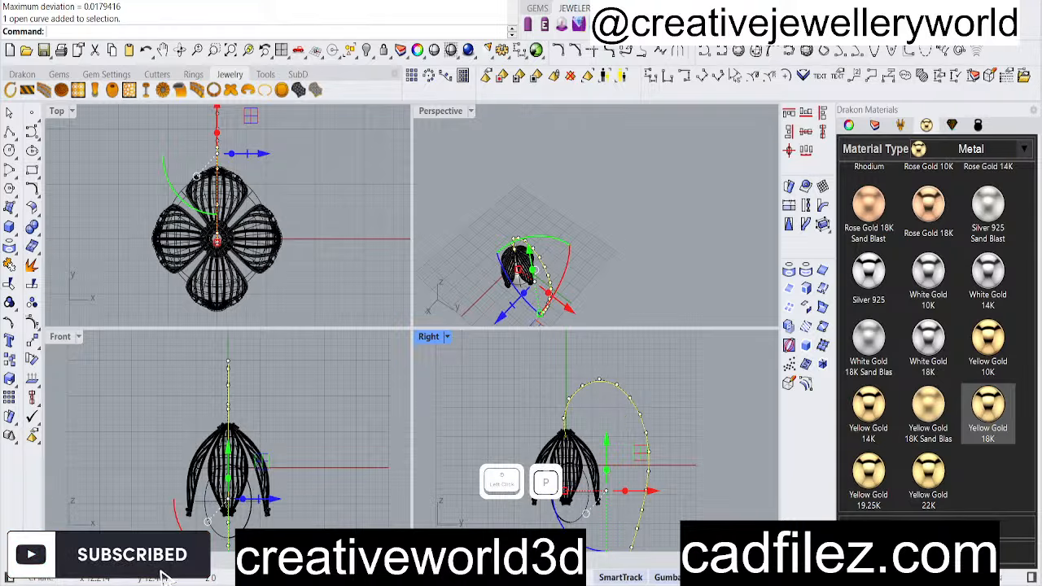
text(ipe)
key(Return)
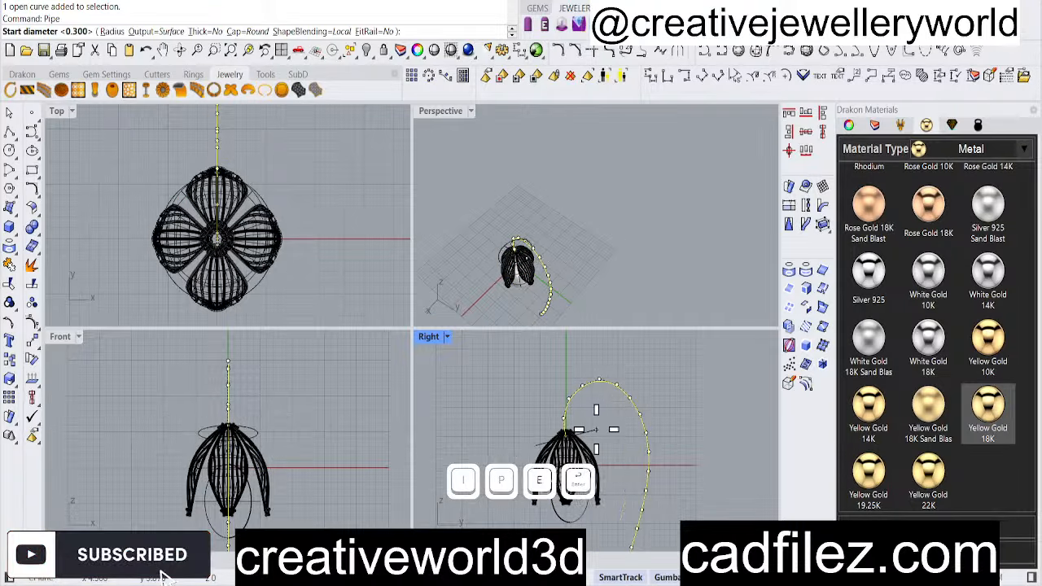
scroll(550, 430, up, 5)
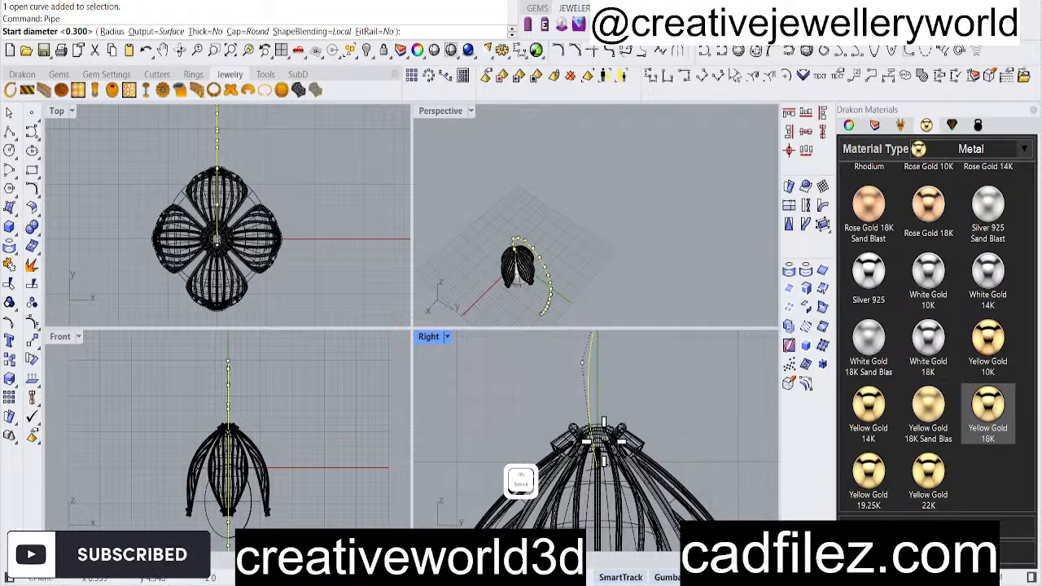
click(534, 379)
scroll(629, 464, down, 5)
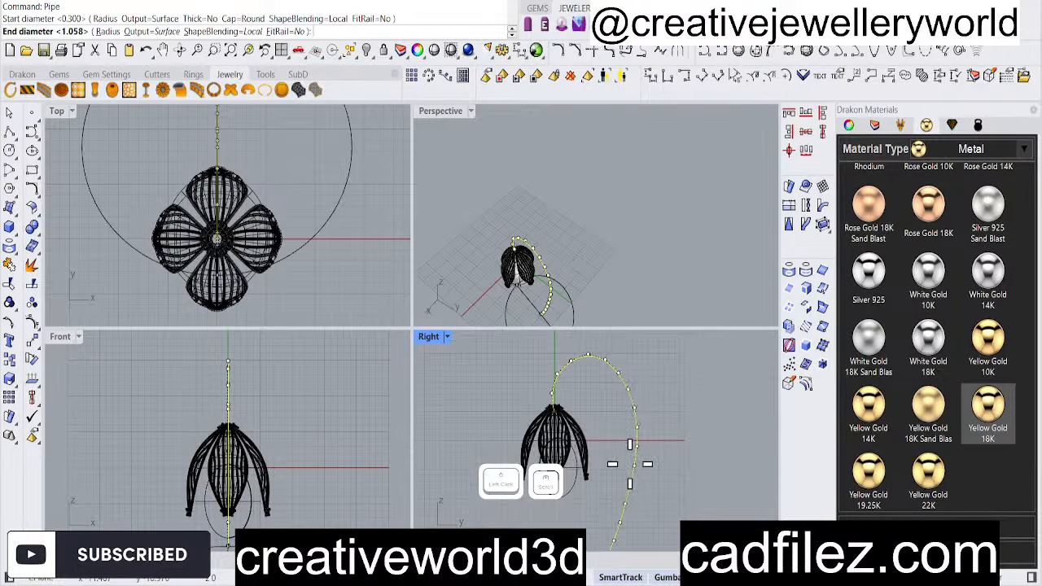
right_drag(634, 527, 632, 391)
click(614, 424)
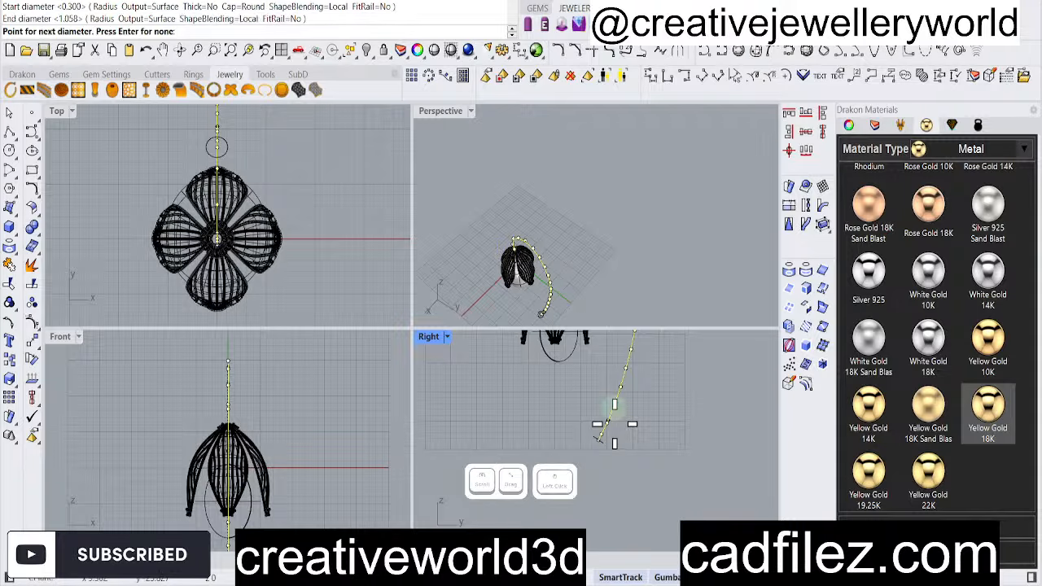
right_click(613, 431)
scroll(600, 481, down, 2)
click(658, 475)
scroll(602, 448, down, 2)
right_drag(600, 444, 603, 501)
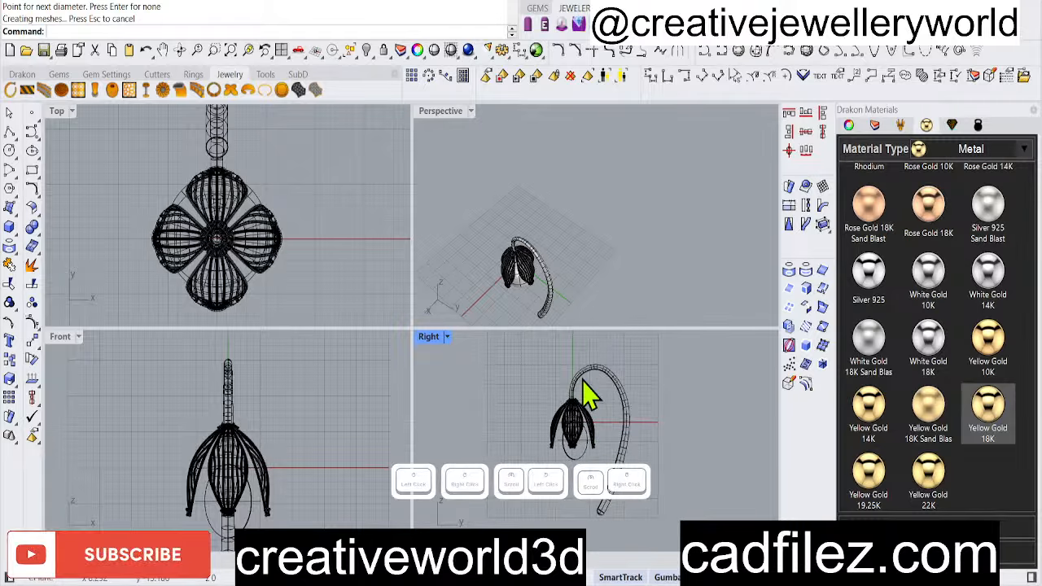
Undo the tapered stem pipe
scroll(597, 376, down, 5)
key(ctrl+z)
scroll(594, 376, up, 5)
Try piping the stem curve from about 0.70 diameter at the cage top to about 1.66 at the lower end, and undo it
right_click(592, 379)
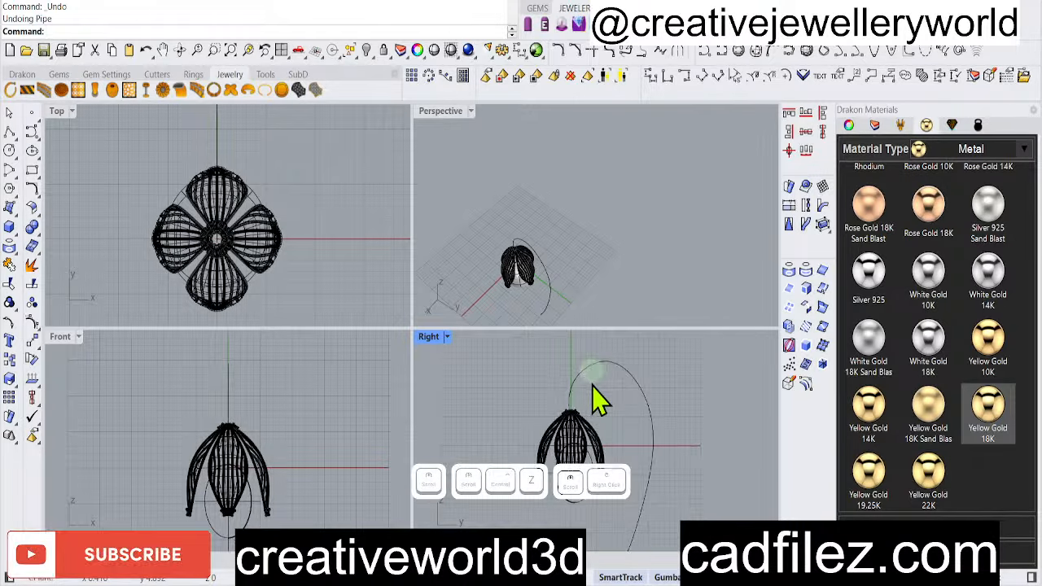
scroll(588, 376, up, 2)
click(579, 372)
click(581, 382)
scroll(581, 384, up, 5)
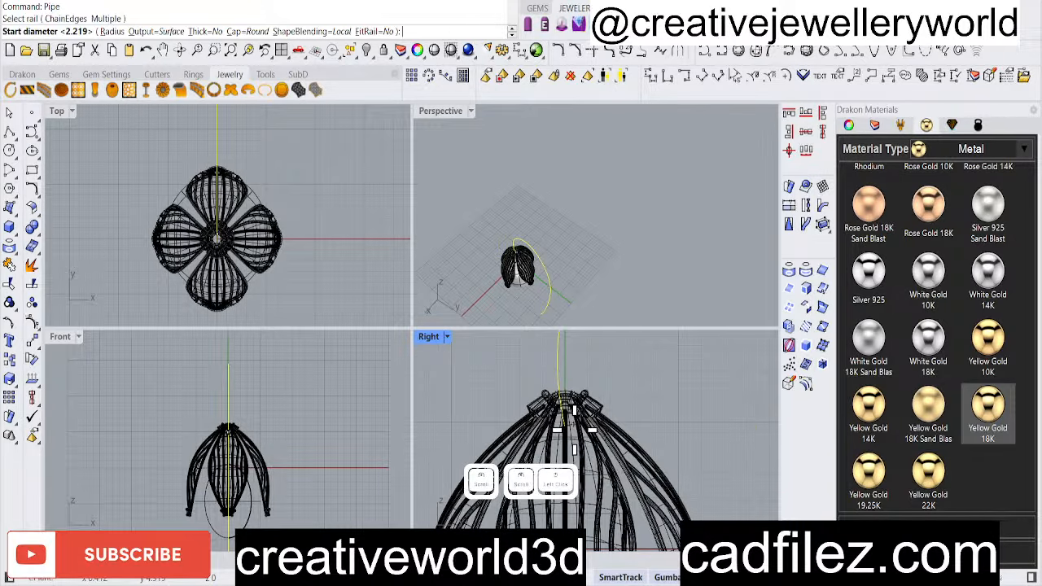
click(575, 430)
scroll(585, 447, down, 5)
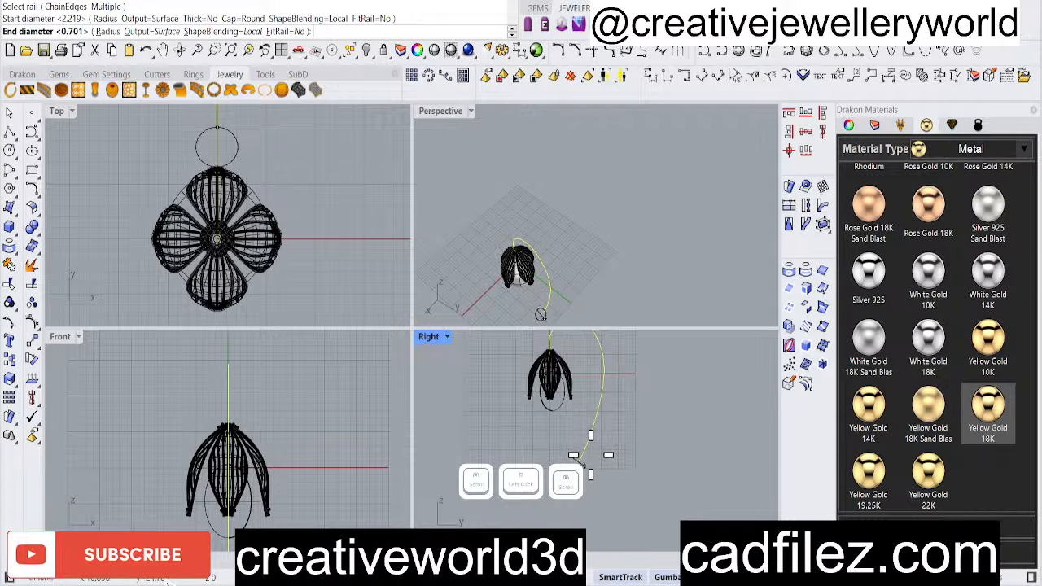
click(588, 456)
right_click(615, 486)
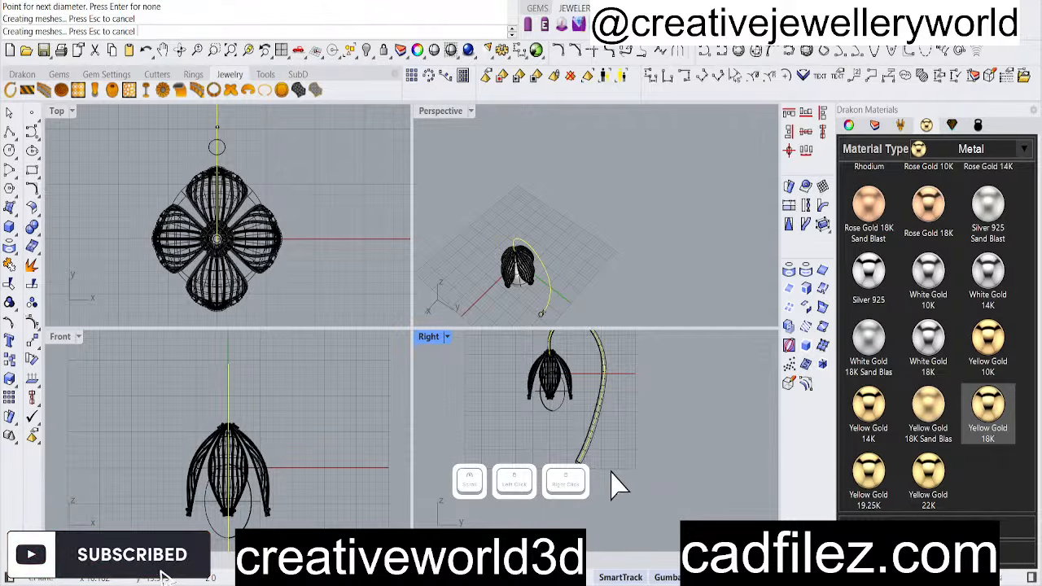
click(651, 419)
key(ctrl+z)
Pipe the stem curve with a start diameter of 1 and an end diameter of 0.6, keeping round caps
click(606, 397)
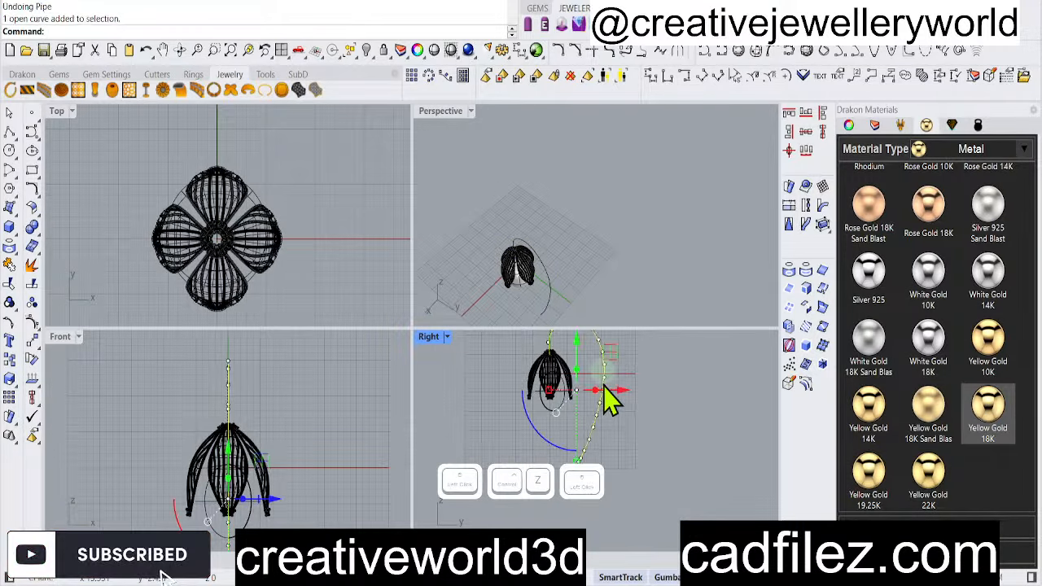
right_click(598, 432)
scroll(586, 451, up, 3)
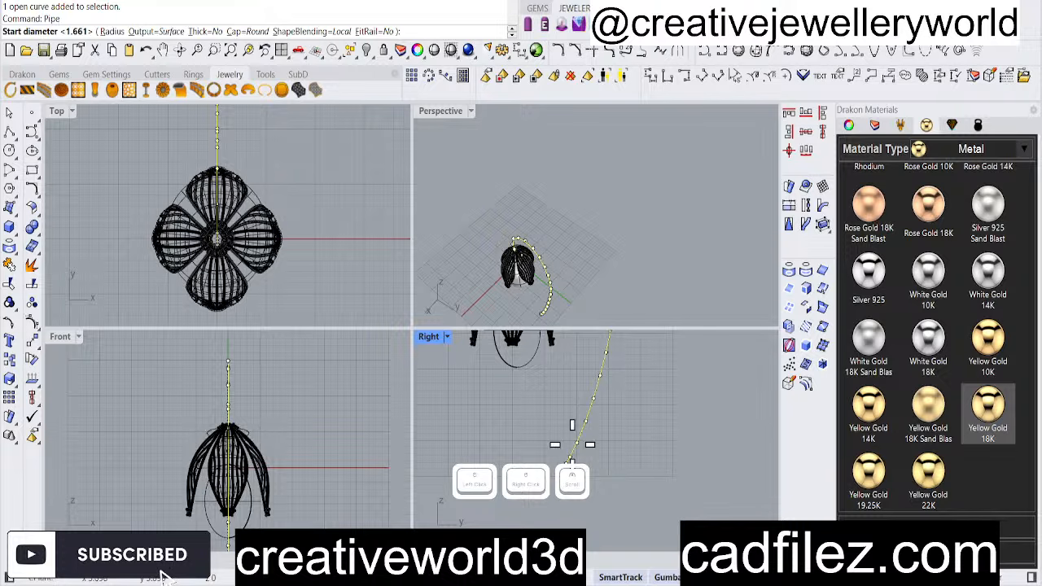
scroll(572, 445, down, 3)
right_drag(569, 376, 581, 467)
scroll(565, 398, up, 8)
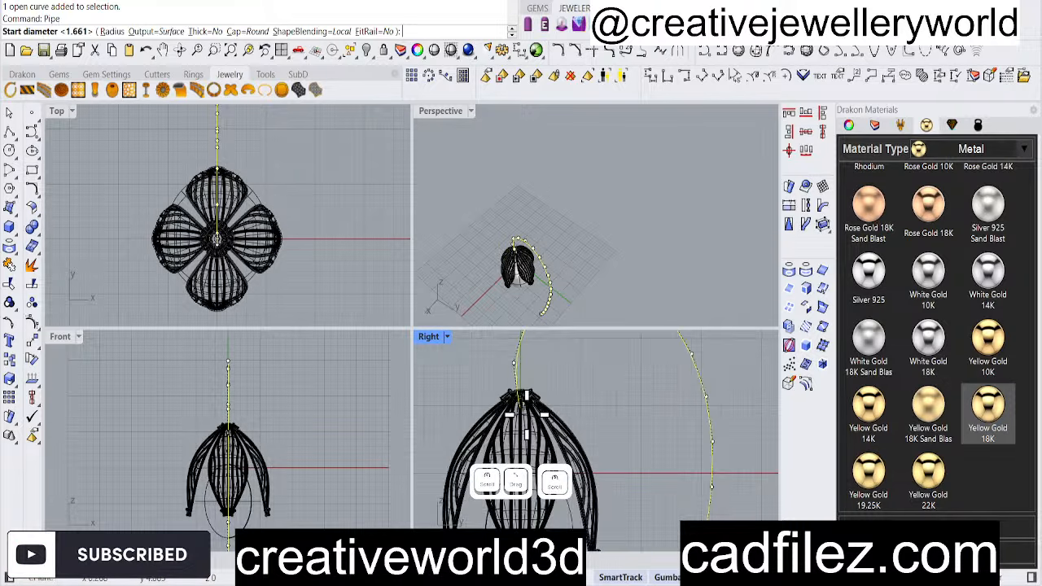
scroll(531, 419, up, 2)
text(1)
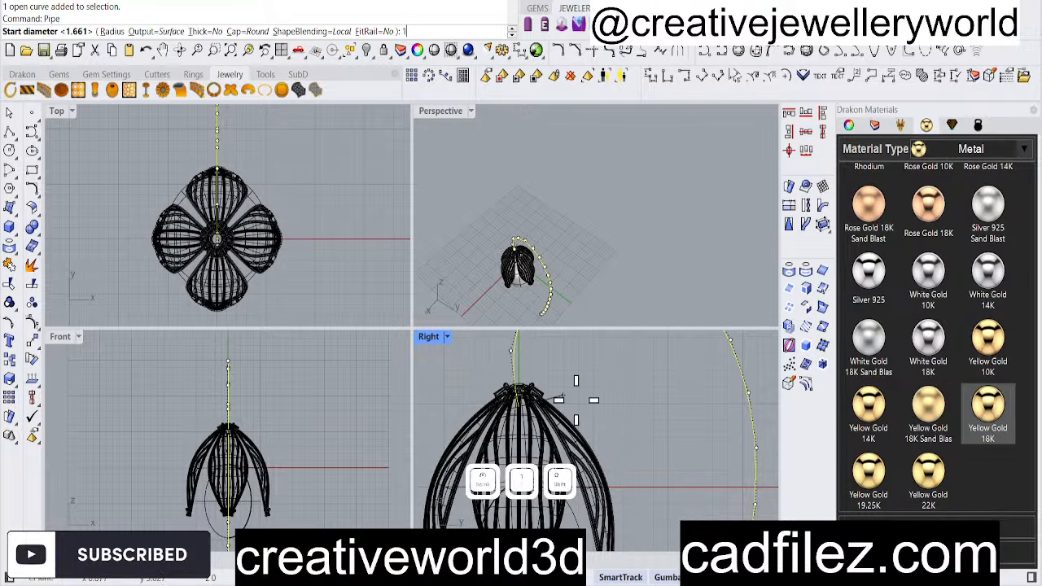
scroll(576, 399, down, 5)
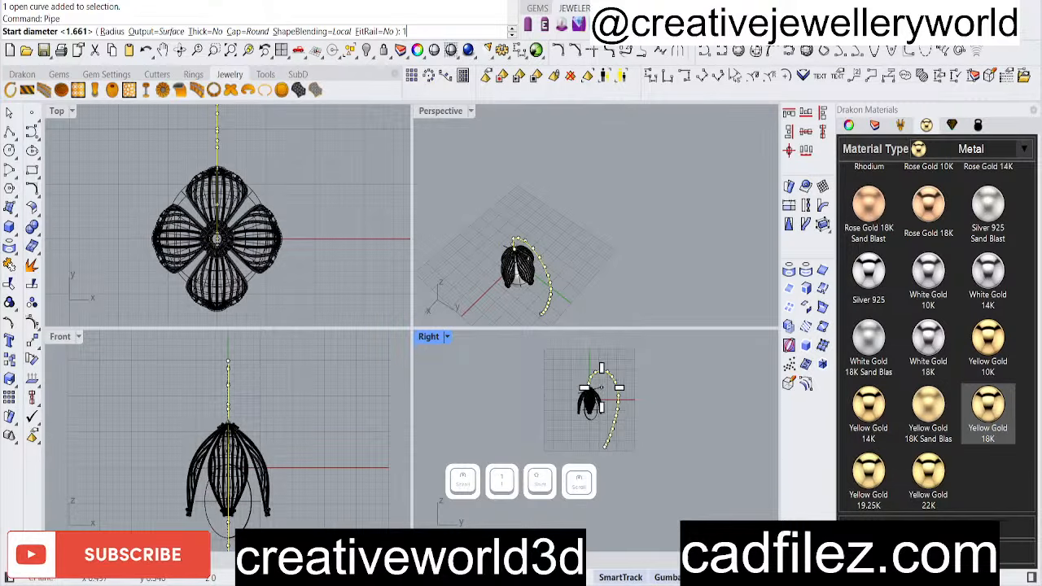
right_click(618, 448)
text(0.6)
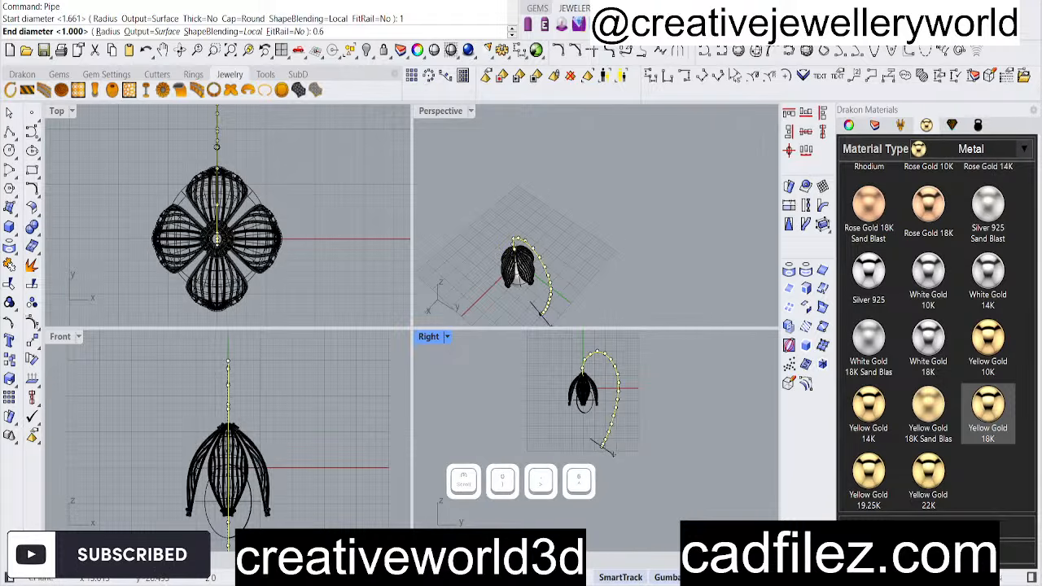
key(Return)
key(Return)
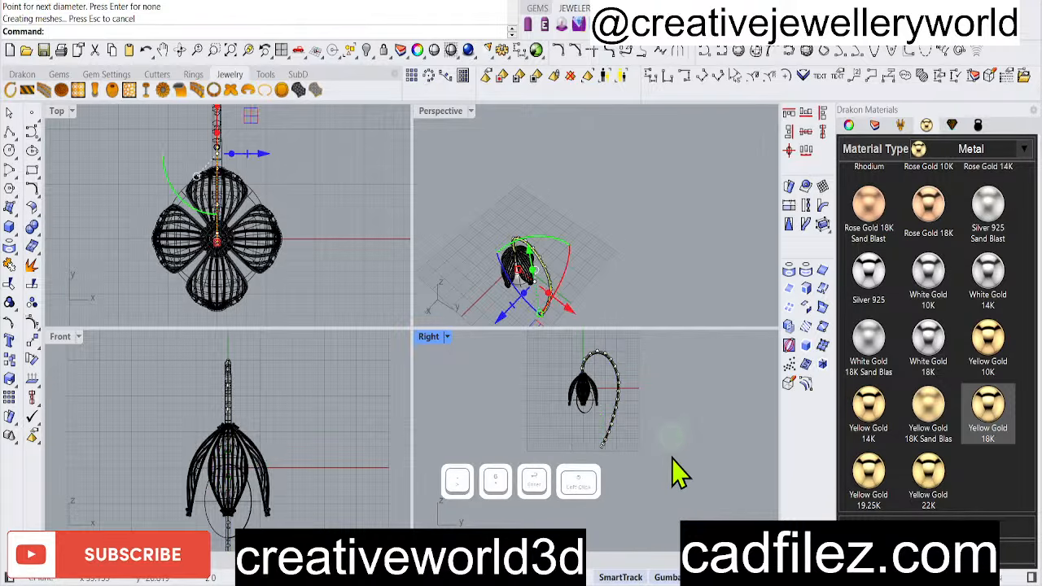
Select all the leftover construction curves and delete them, leaving the solid stem and cage
scroll(587, 436, down, 2)
right_drag(569, 398, 573, 410)
key(s)
right_click(579, 389)
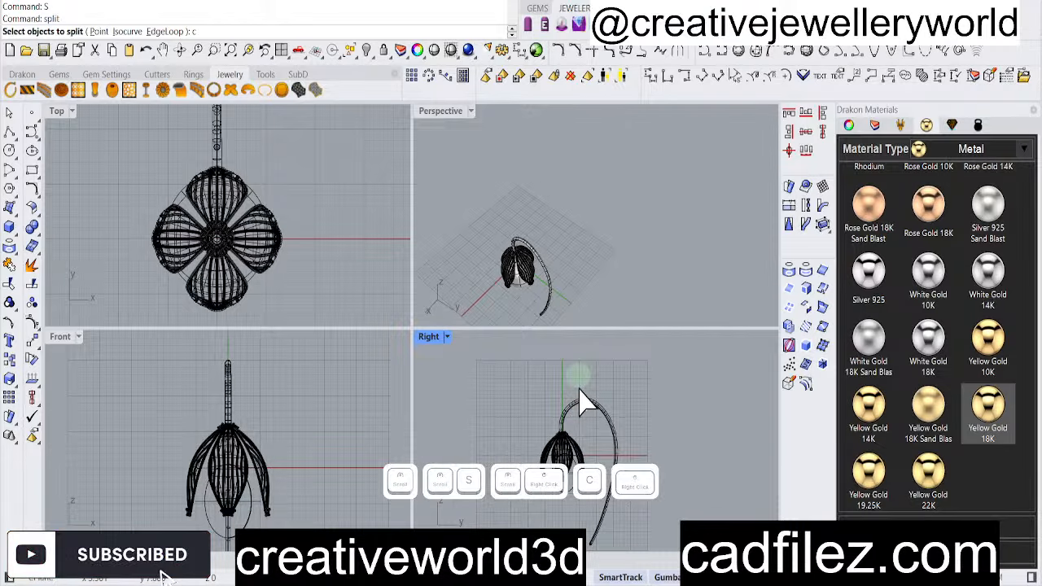
right_click(579, 389)
text(sc)
right_click(578, 389)
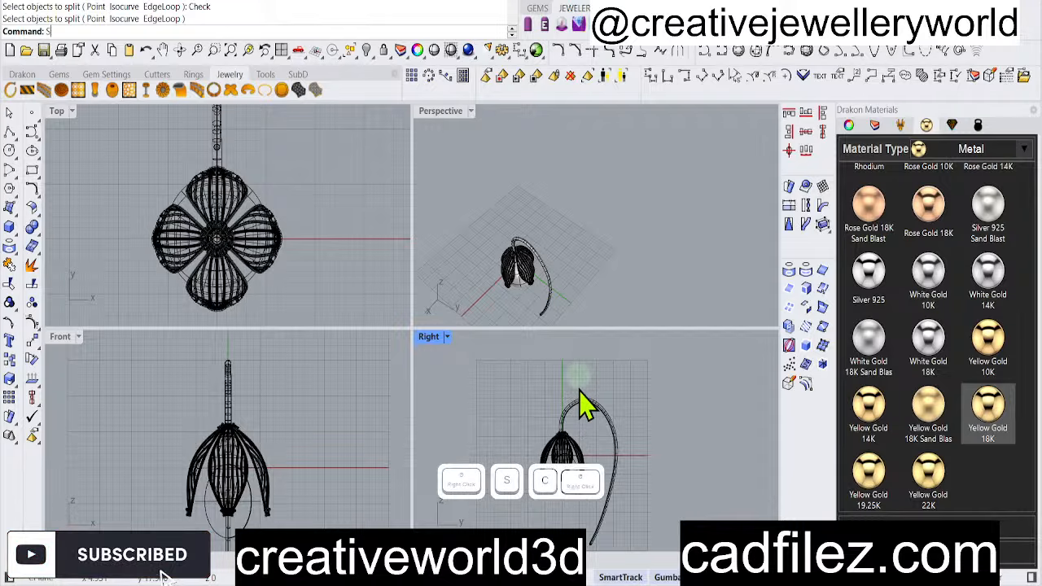
scroll(579, 389, up, 7)
key(Delete)
scroll(579, 389, down, 7)
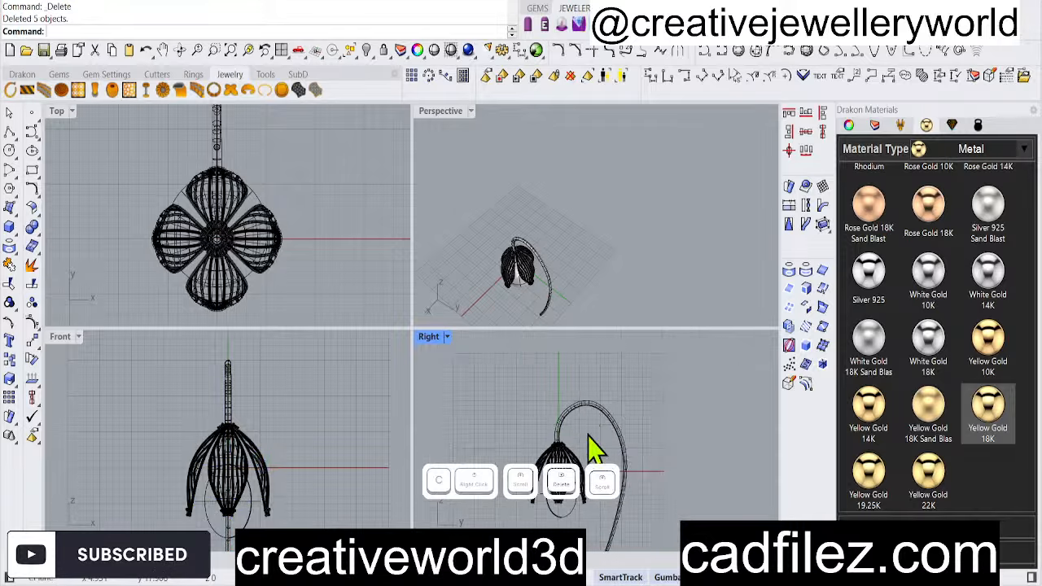
Examine how the stem enters the cage's top ring in the right and perspective views, and select the stem pipe
right_drag(589, 435, 575, 400)
scroll(550, 401, up, 14)
double_click(428, 336)
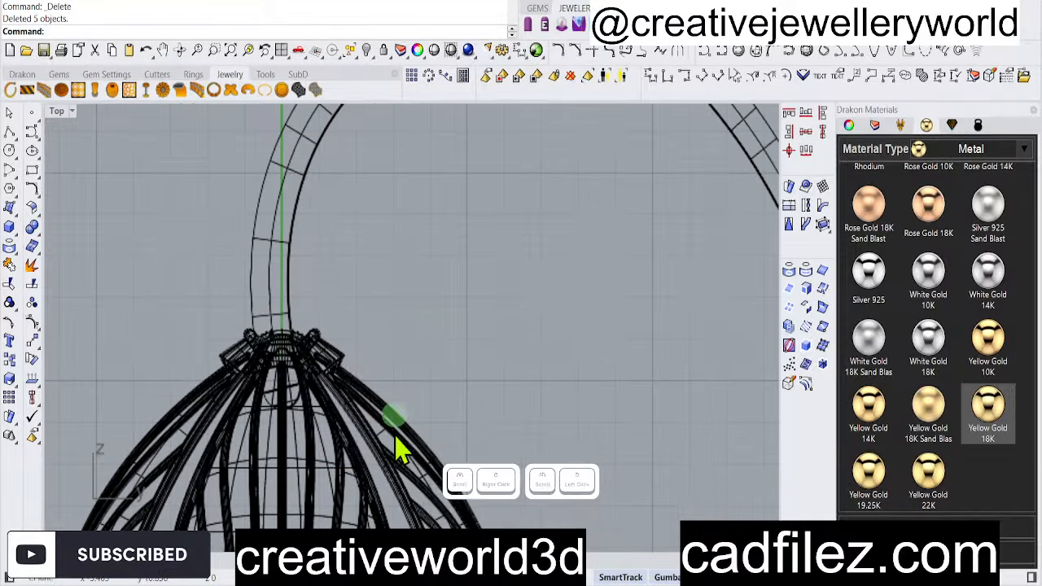
scroll(349, 418, down, 3)
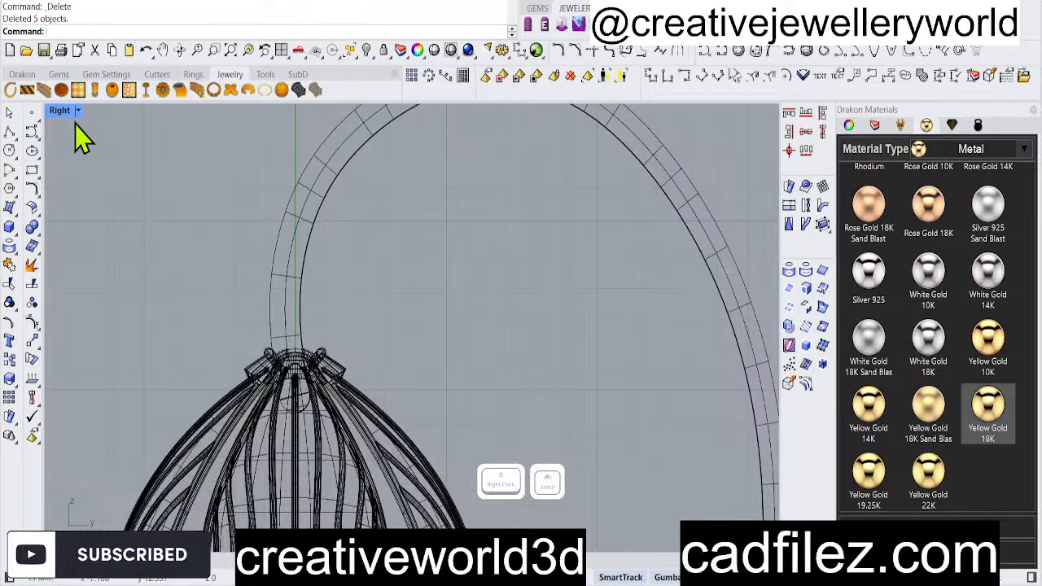
double_click(52, 109)
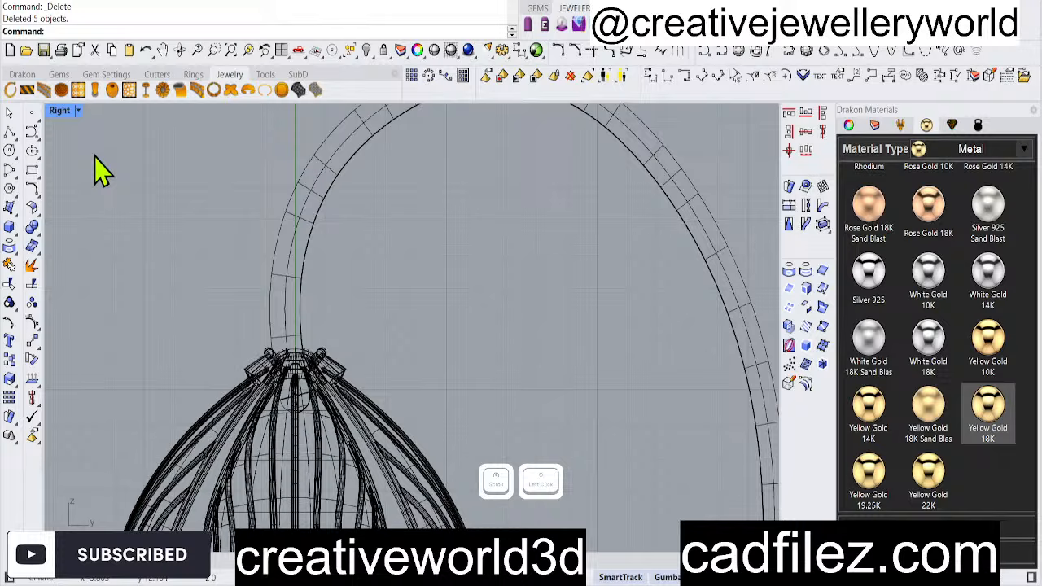
double_click(61, 110)
scroll(517, 275, up, 5)
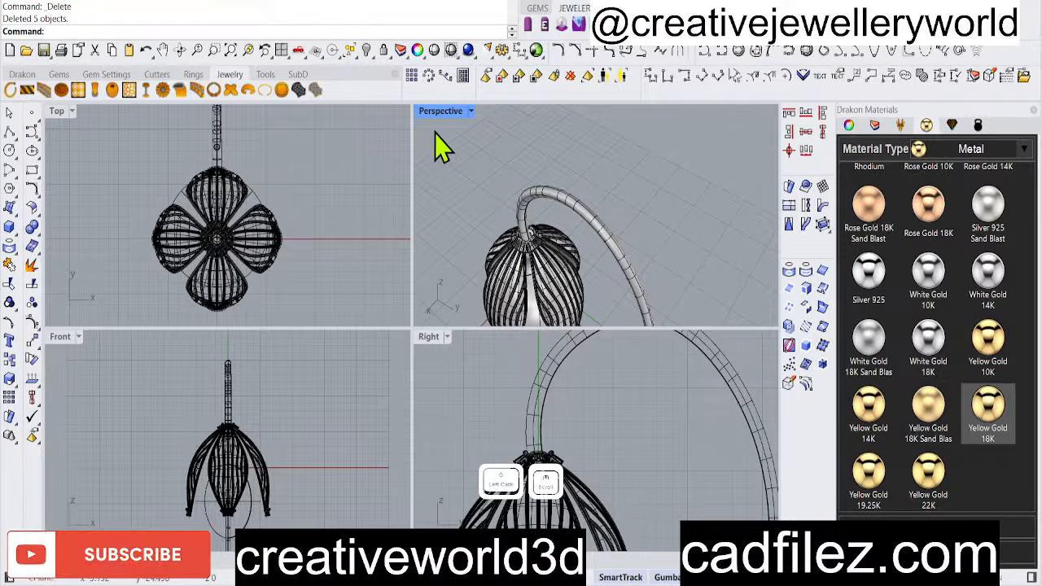
double_click(440, 111)
scroll(399, 326, up, 6)
scroll(360, 354, down, 6)
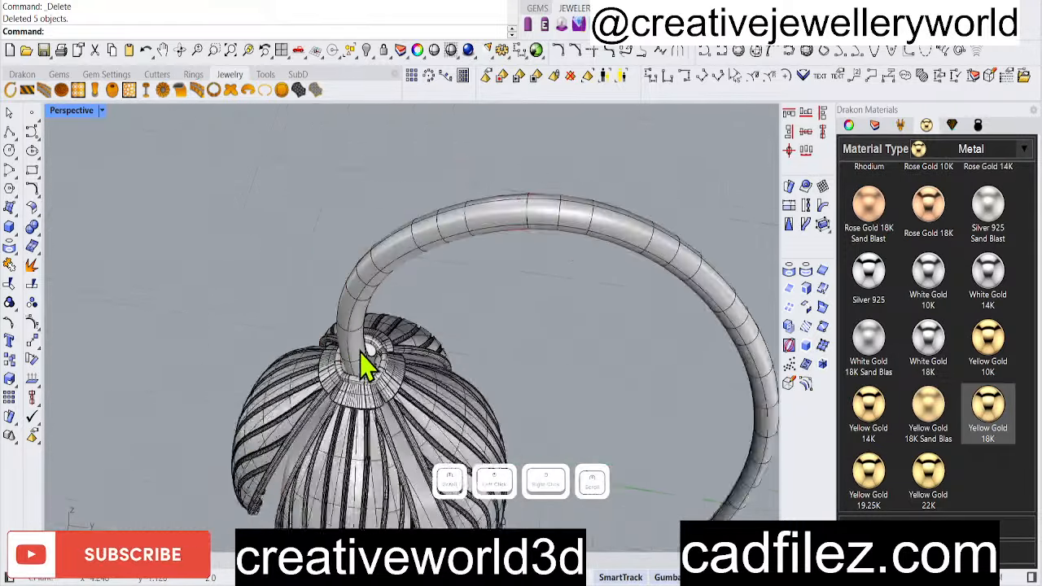
right_drag(359, 350, 472, 391)
scroll(498, 405, up, 6)
click(423, 358)
click(422, 360)
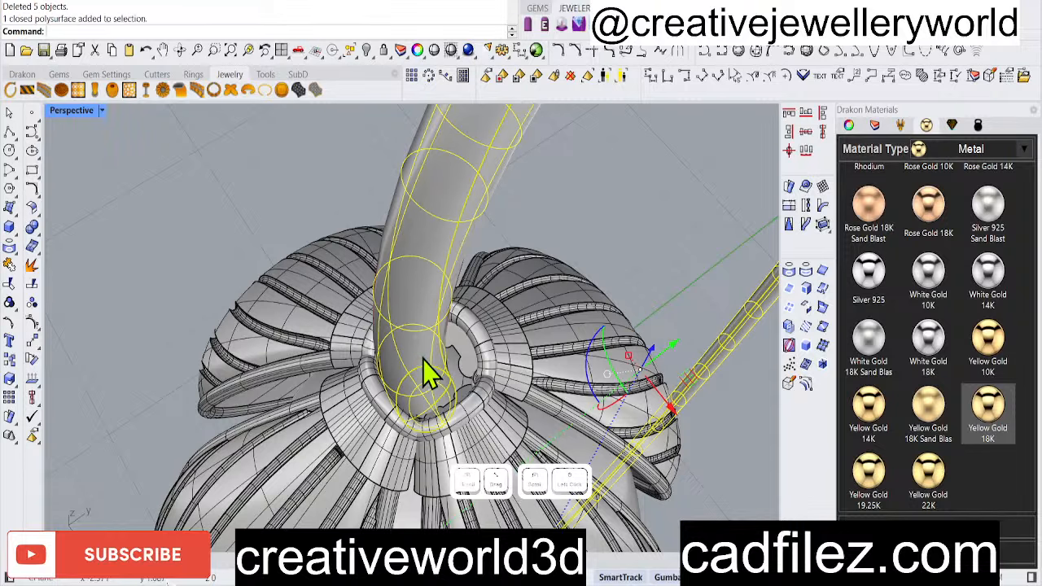
Draw a vertical line in the right view from the origin up into the stem's rounded end inside the cage, and select it
double_click(73, 111)
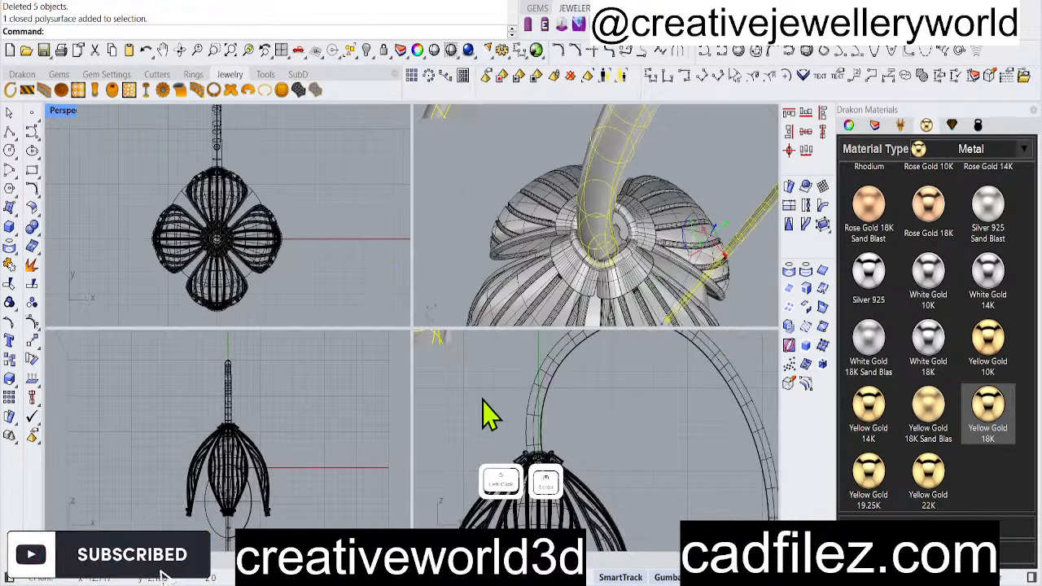
double_click(429, 337)
scroll(372, 407, up, 3)
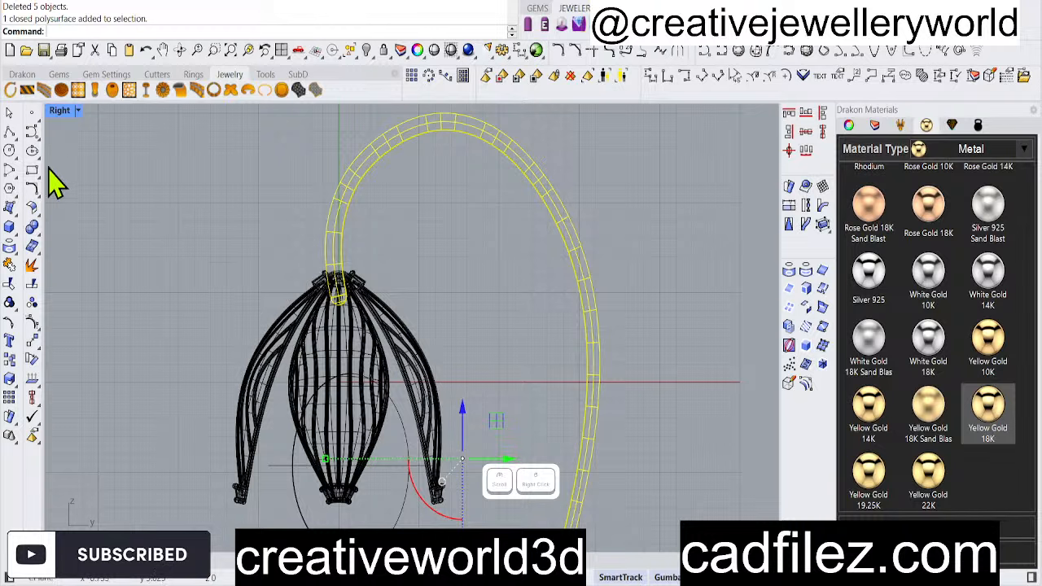
scroll(326, 332, up, 2)
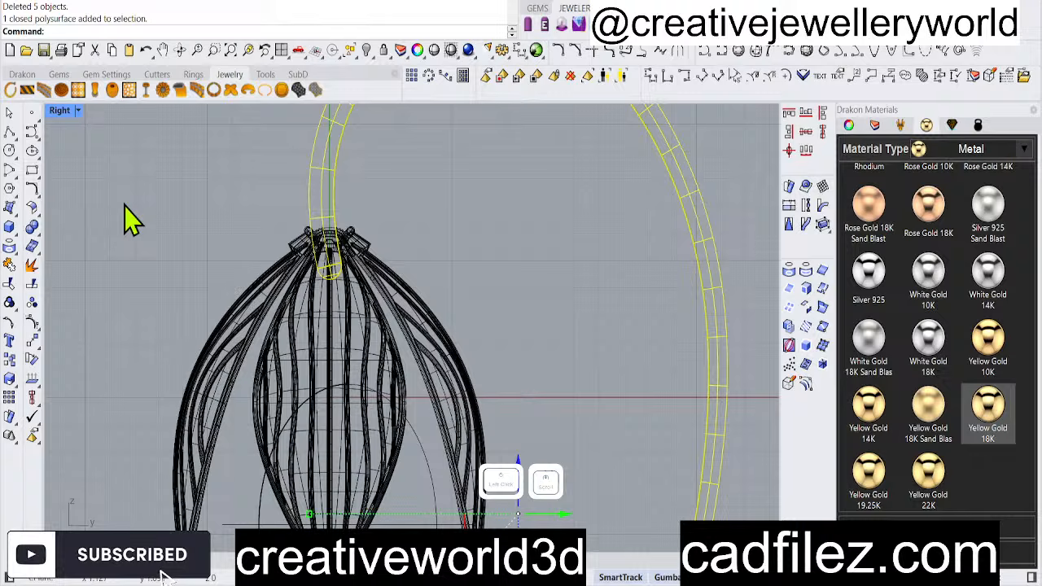
click(9, 131)
scroll(225, 278, up, 1)
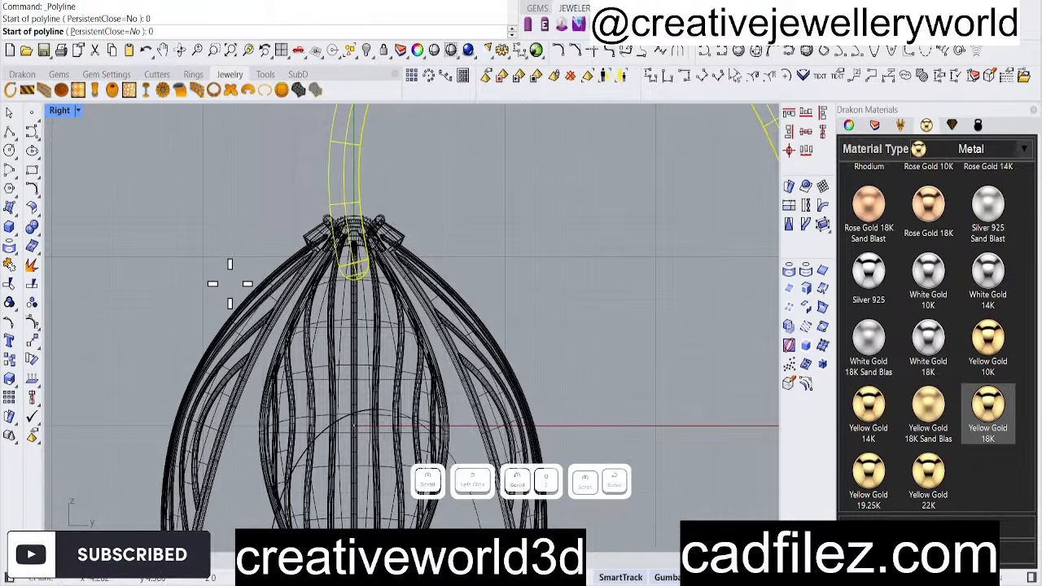
click(352, 266)
shift+click(353, 269)
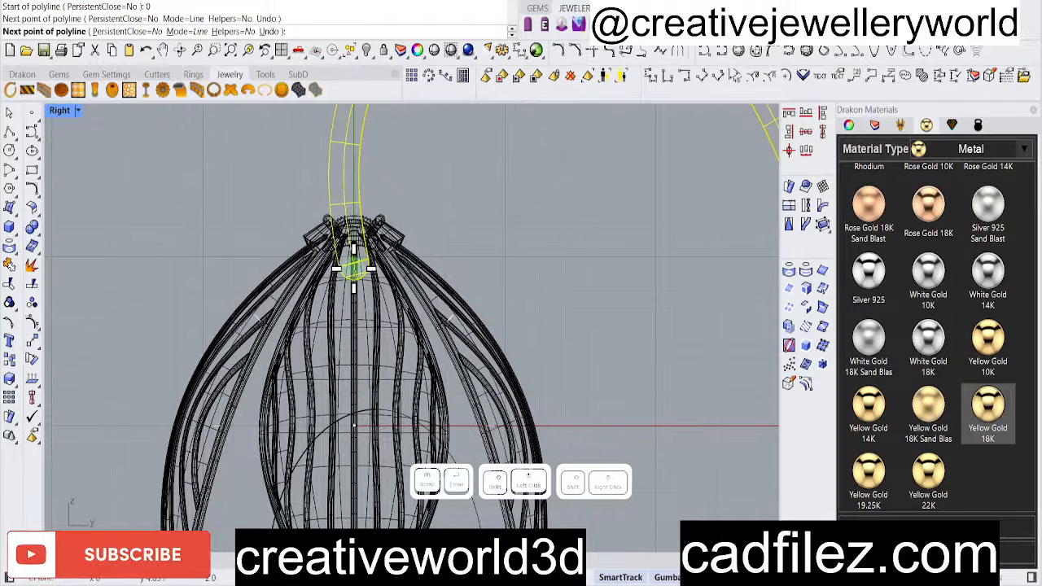
shift+right_click(354, 270)
scroll(359, 391, up, 10)
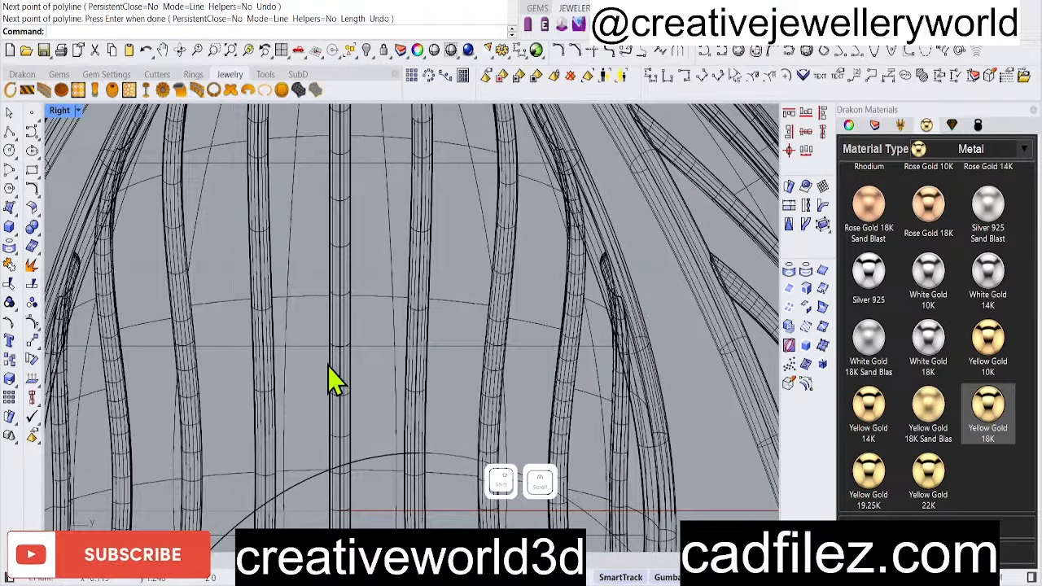
text(Sel)
key(Return)
scroll(353, 425, down, 8)
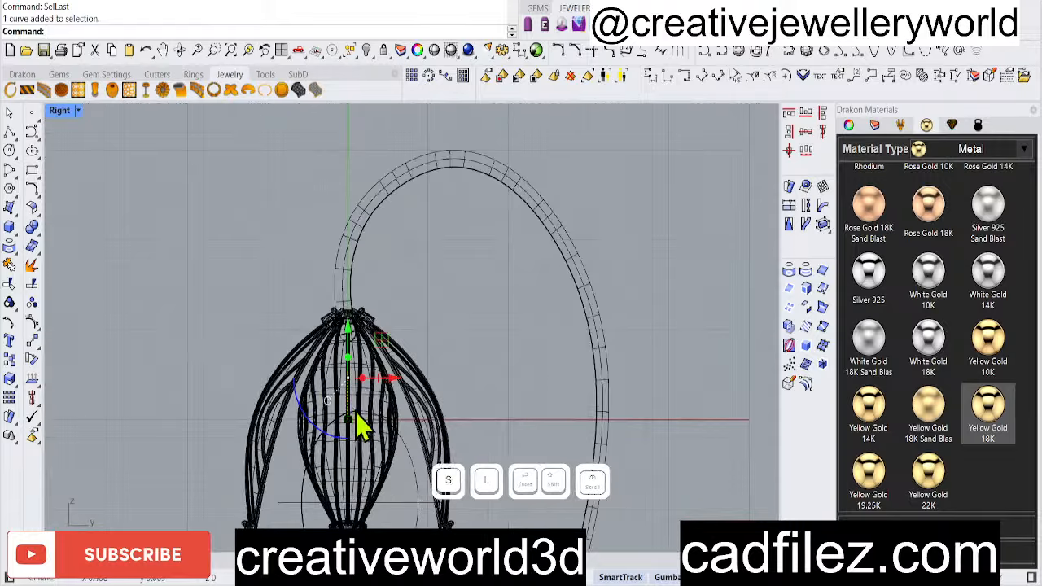
Try piping the vertical line with a uniform diameter of 0.6
scroll(359, 417, up, 4)
text(Pip)
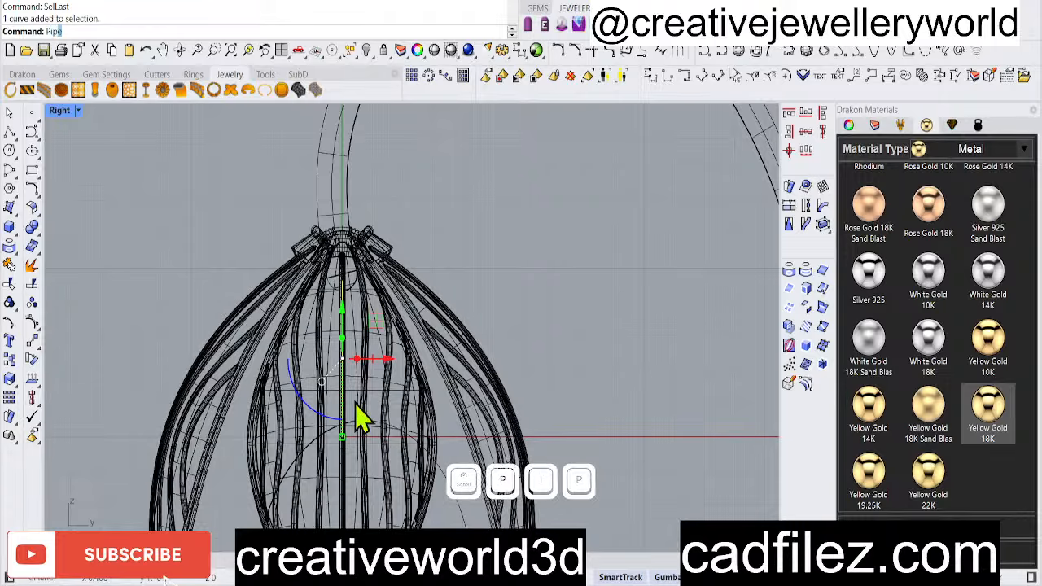
text(e)
key(Return)
key(Return)
key(Return)
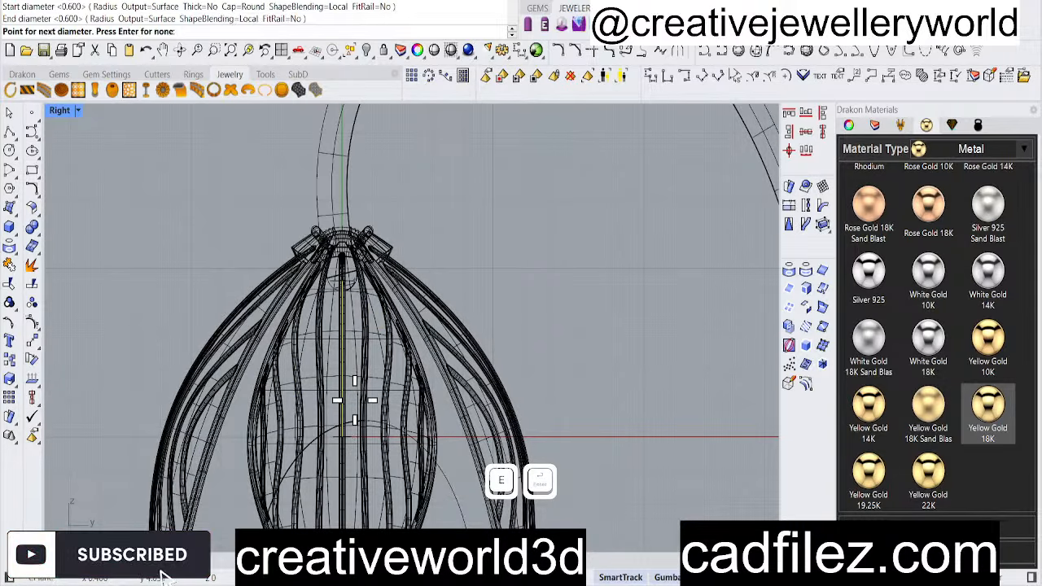
key(Escape)
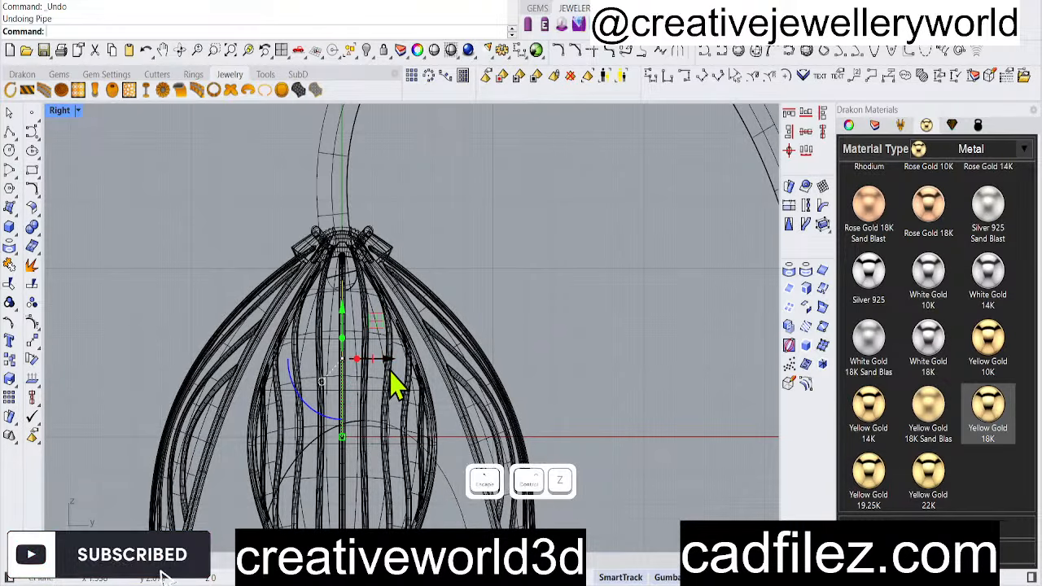
Pipe the vertical line with a uniform diameter of 0.7 and round caps to form a central post
scroll(361, 344, up, 3)
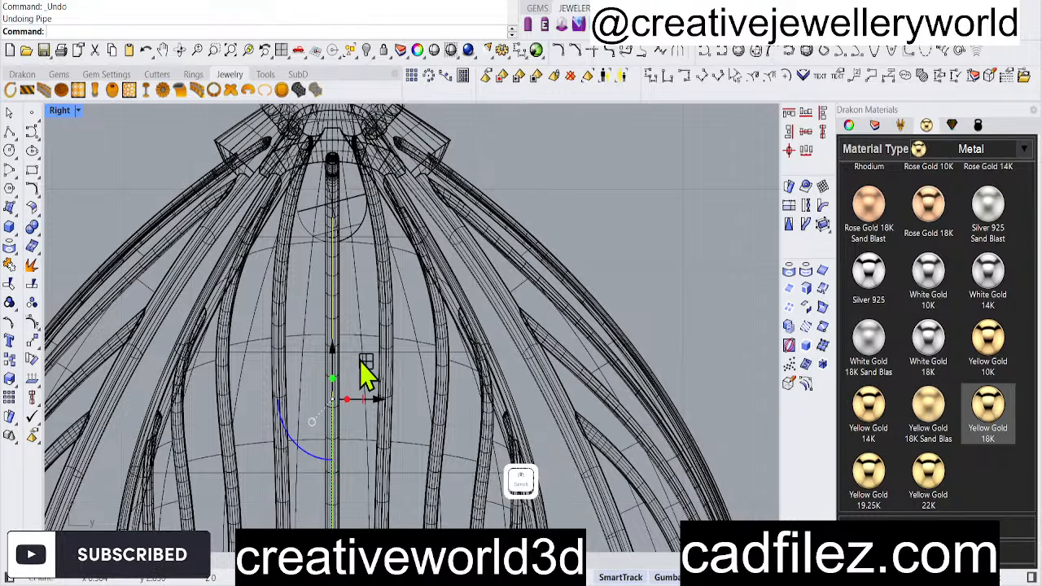
text(Pipe)
key(Return)
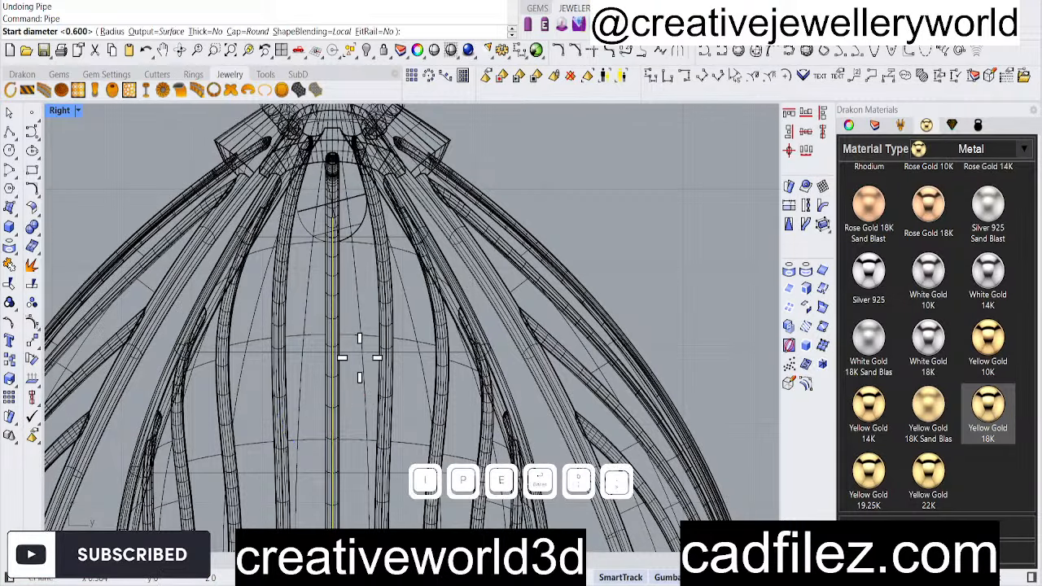
text(0.7)
key(Return)
key(Return)
key(Return)
scroll(388, 307, down, 4)
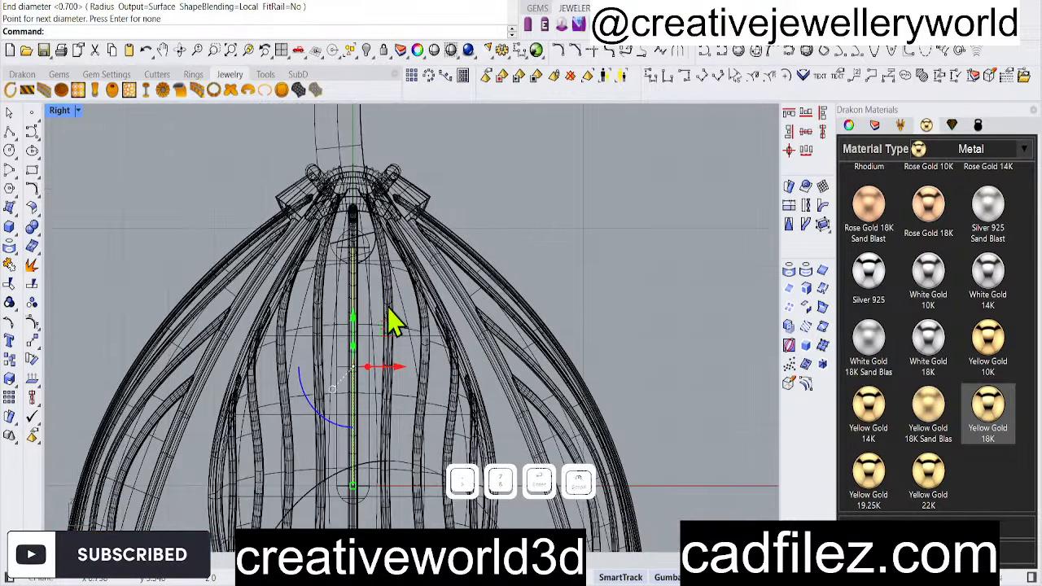
Select the curved stem together with the central post and group them
scroll(372, 249, up, 3)
click(364, 254)
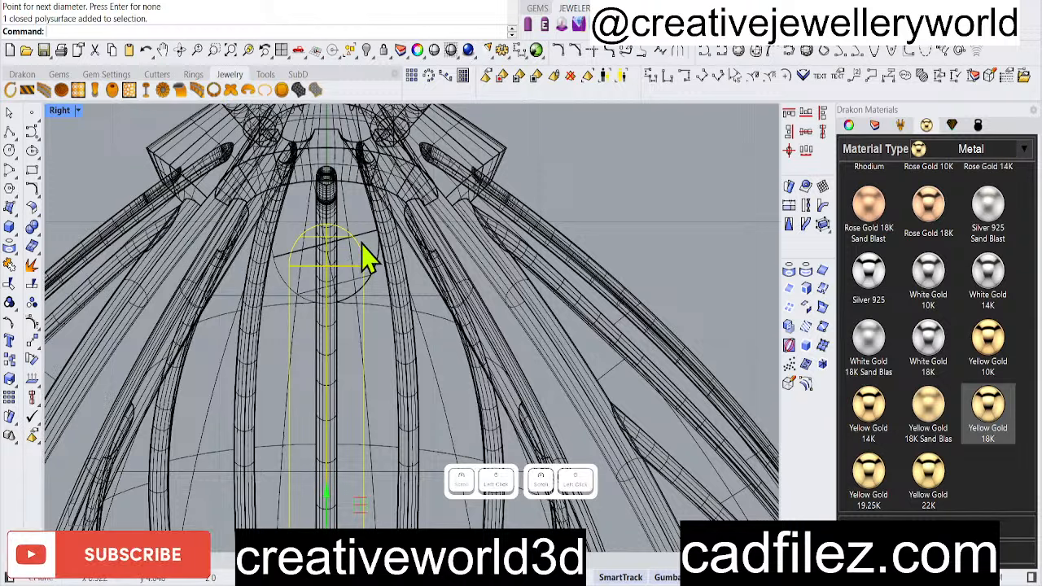
scroll(364, 254, down, 3)
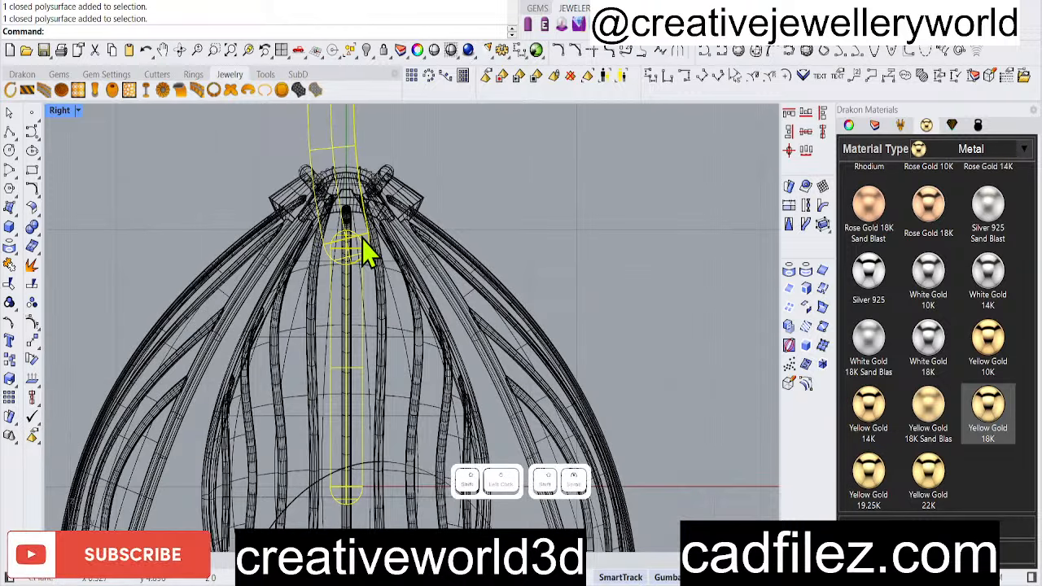
text(g)
right_click(366, 252)
scroll(376, 268, down, 2)
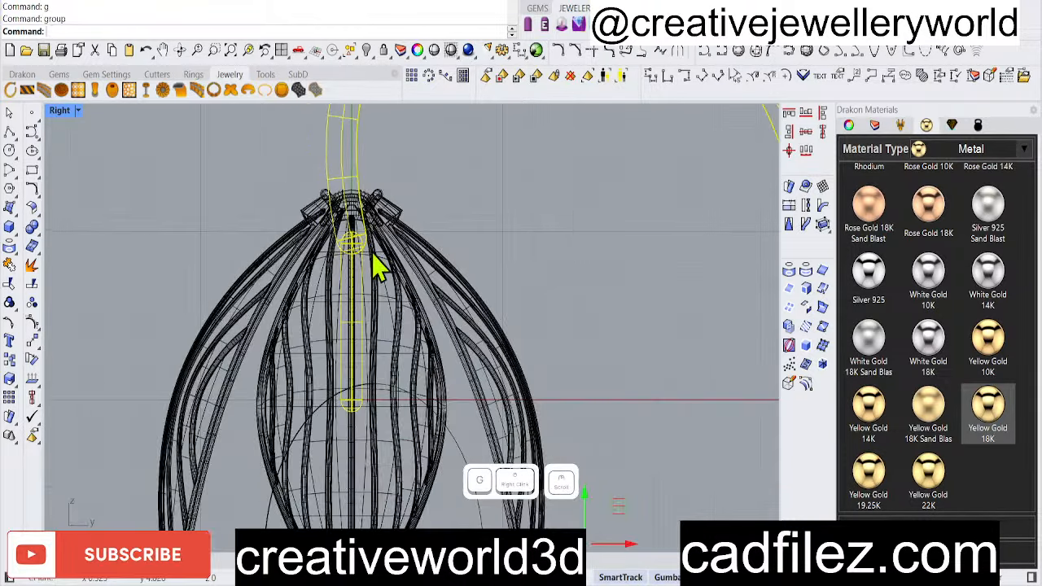
Examine the opening between the stem and the cage's top ring in the right and perspective views
click(420, 281)
scroll(417, 389, down, 3)
click(431, 383)
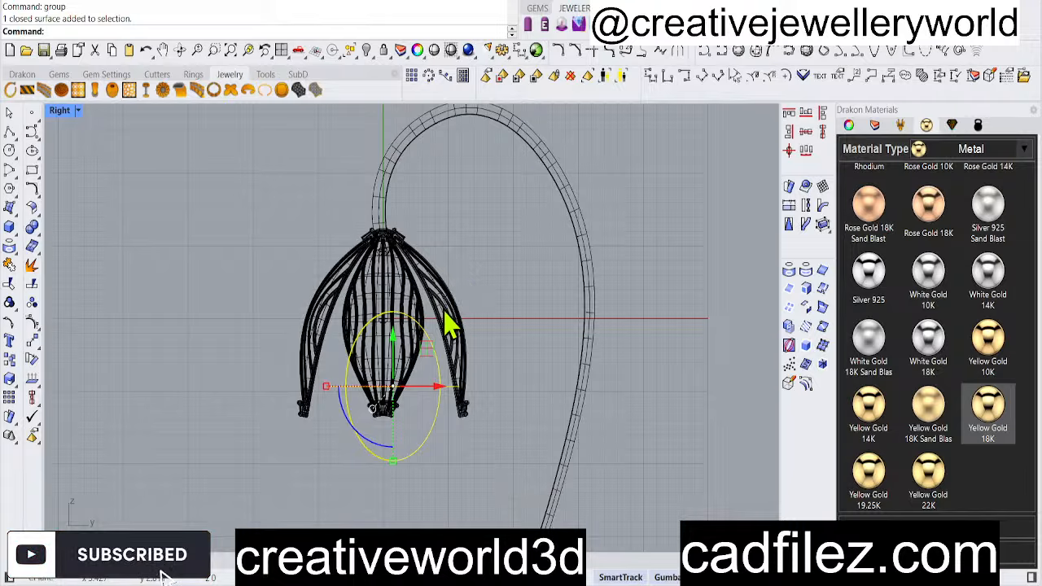
double_click(60, 109)
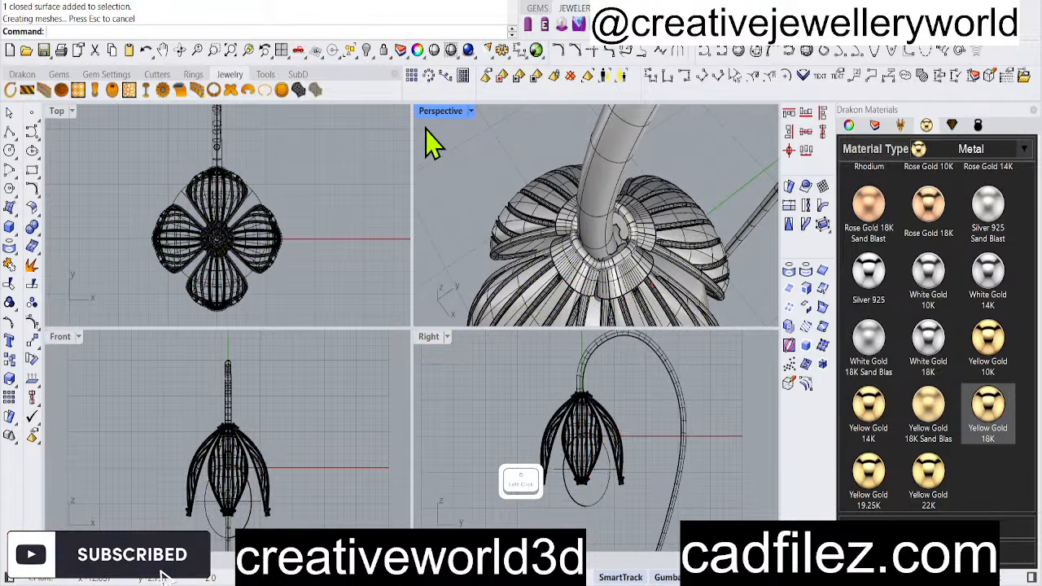
double_click(431, 110)
scroll(411, 187, down, 5)
right_drag(458, 279, 464, 345)
scroll(411, 379, up, 5)
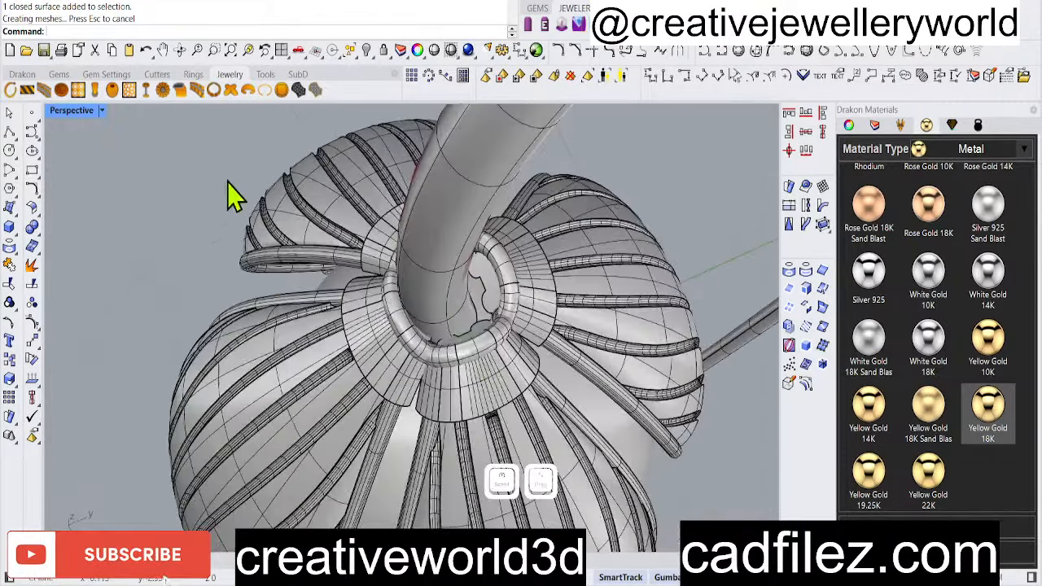
double_click(70, 112)
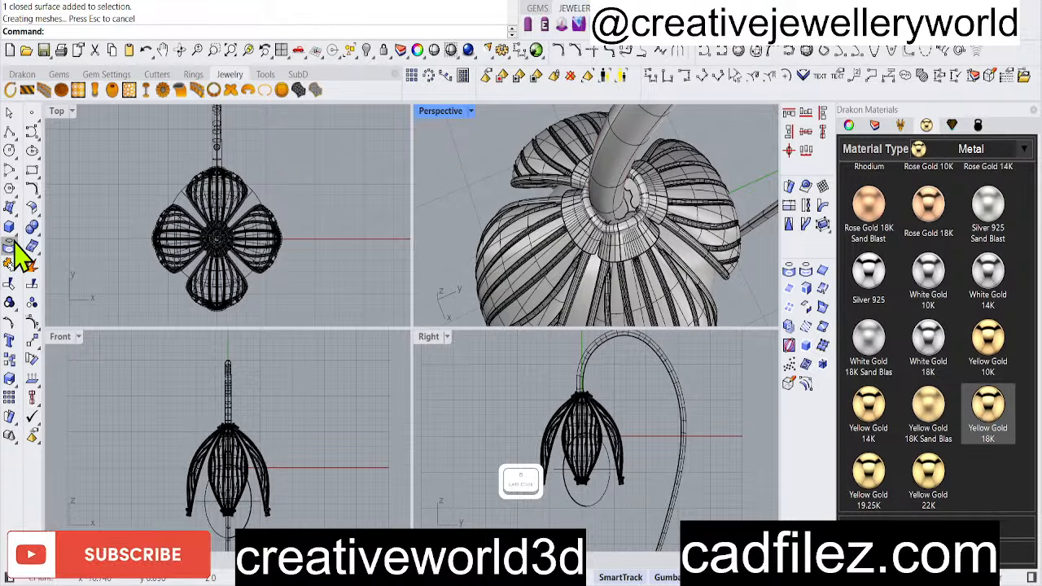
Draw a thin torus in the top view, centred on the origin (0) and sized to surround the stem
click(15, 234)
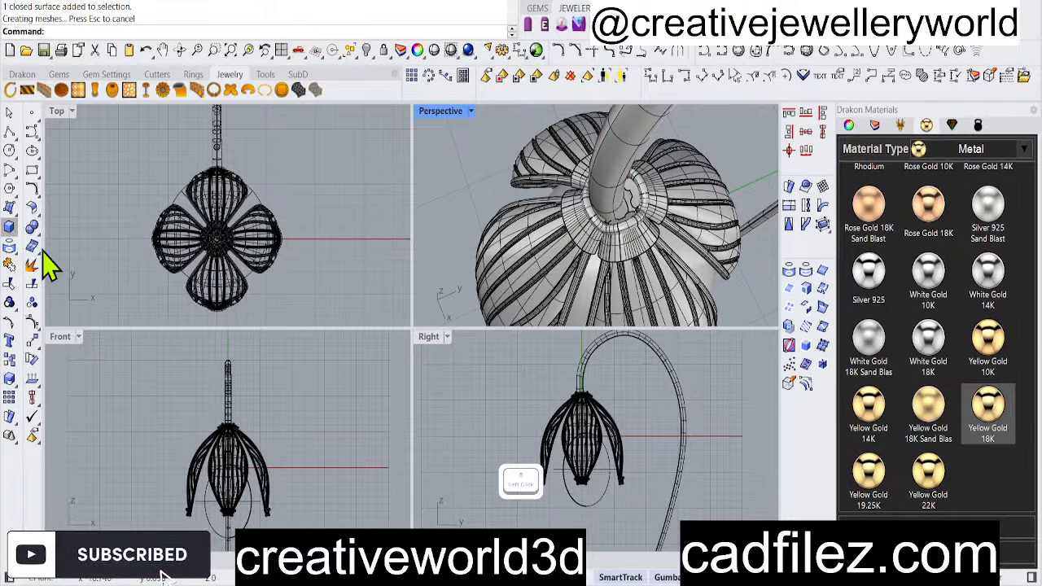
click(71, 294)
scroll(236, 204, up, 4)
text(0)
key(Return)
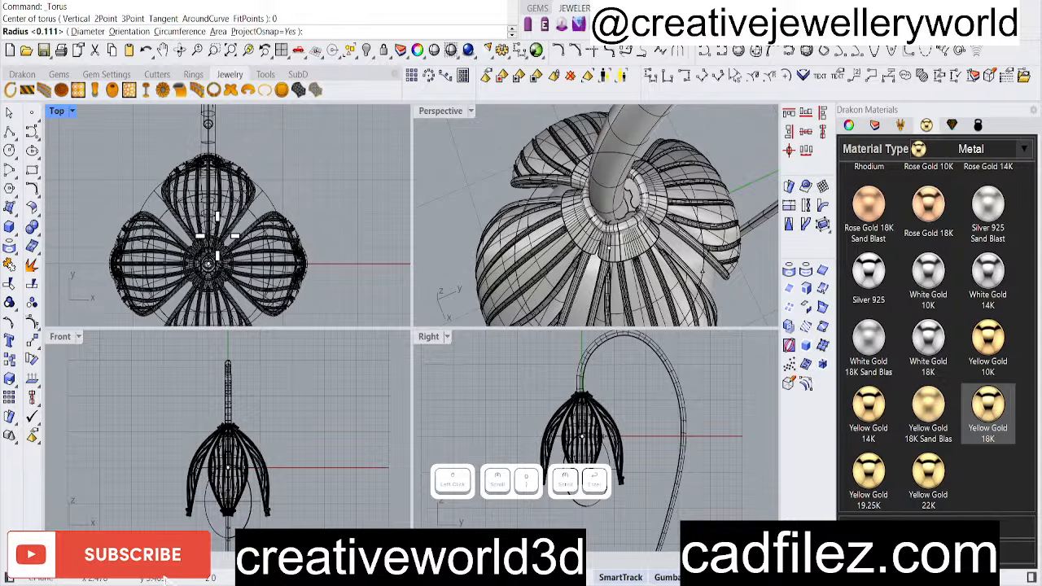
scroll(217, 236, up, 5)
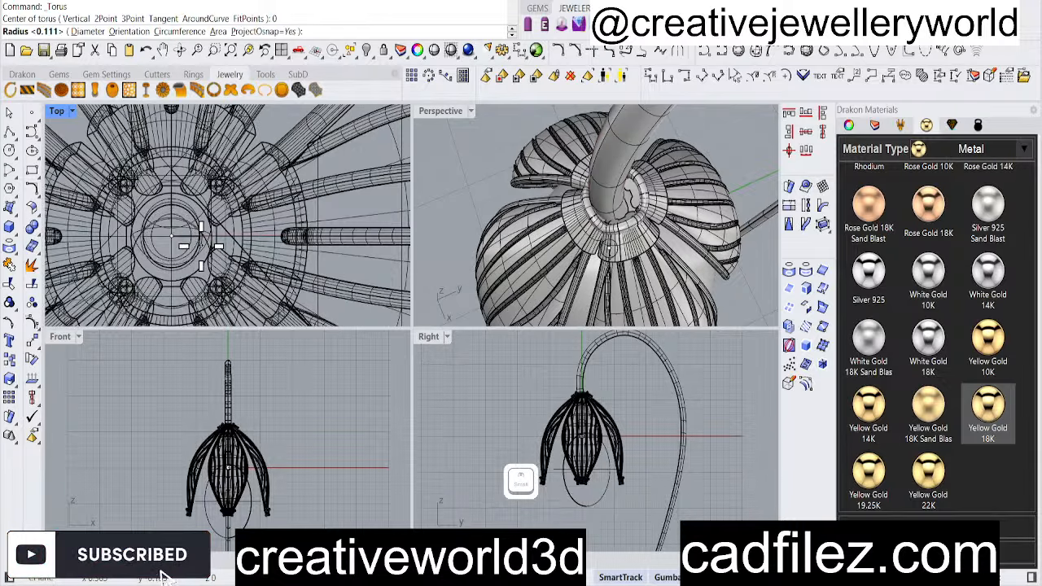
click(214, 252)
click(210, 243)
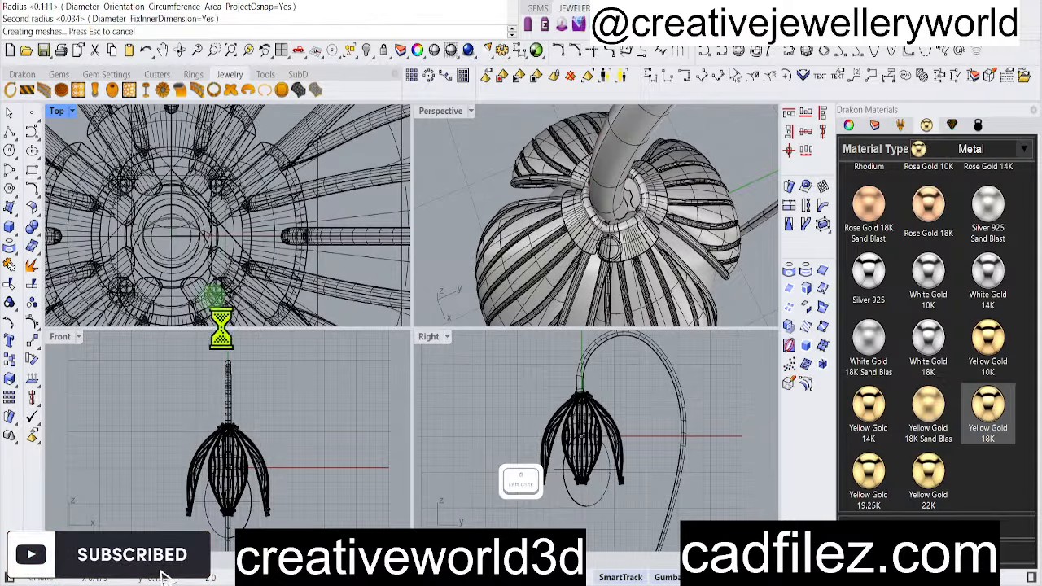
Raise the new torus to the cage's top ring in the right view and shift it sideways around the stem
scroll(618, 460, up, 5)
scroll(594, 464, up, 1)
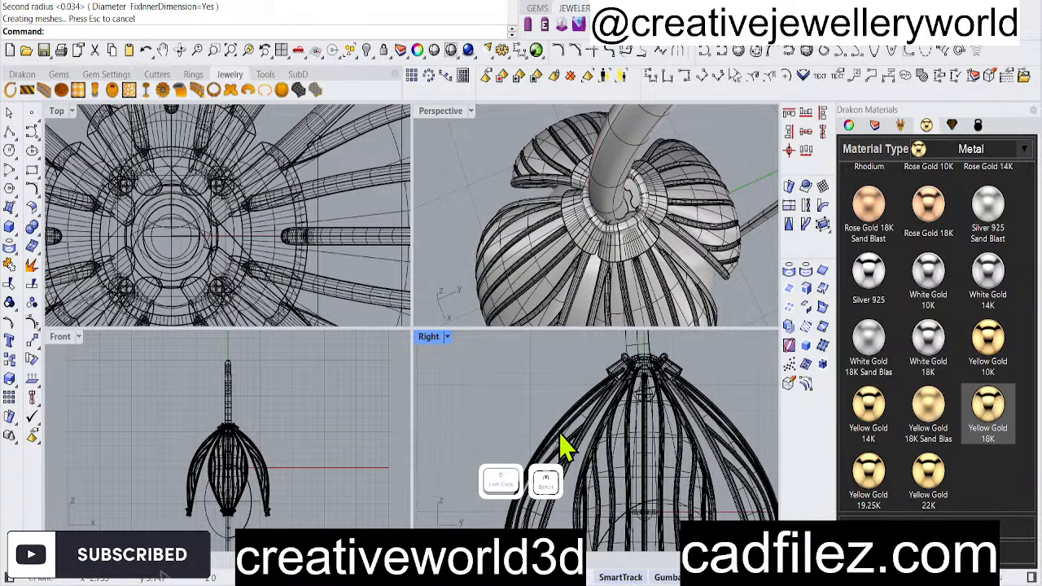
scroll(628, 244, up, 3)
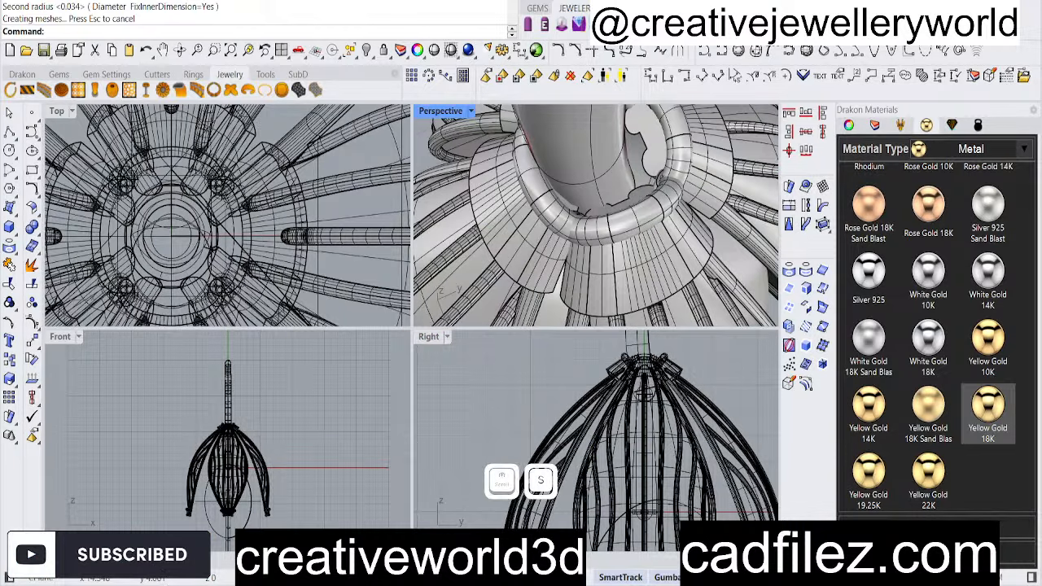
text(sl)
key(Return)
scroll(616, 457, down, 8)
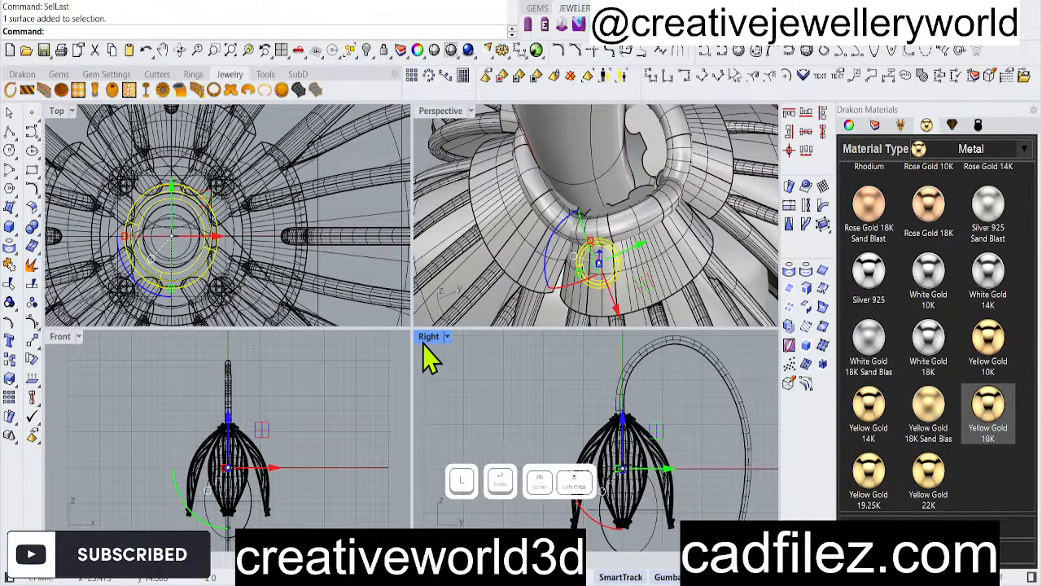
double_click(425, 339)
scroll(472, 411, up, 3)
drag(462, 382, 458, 231)
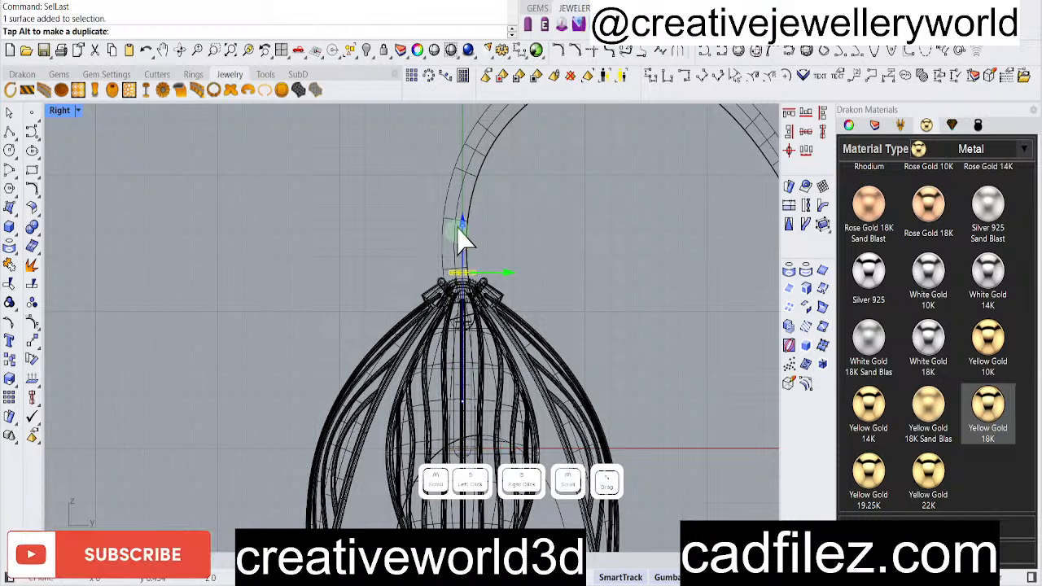
scroll(458, 279, up, 3)
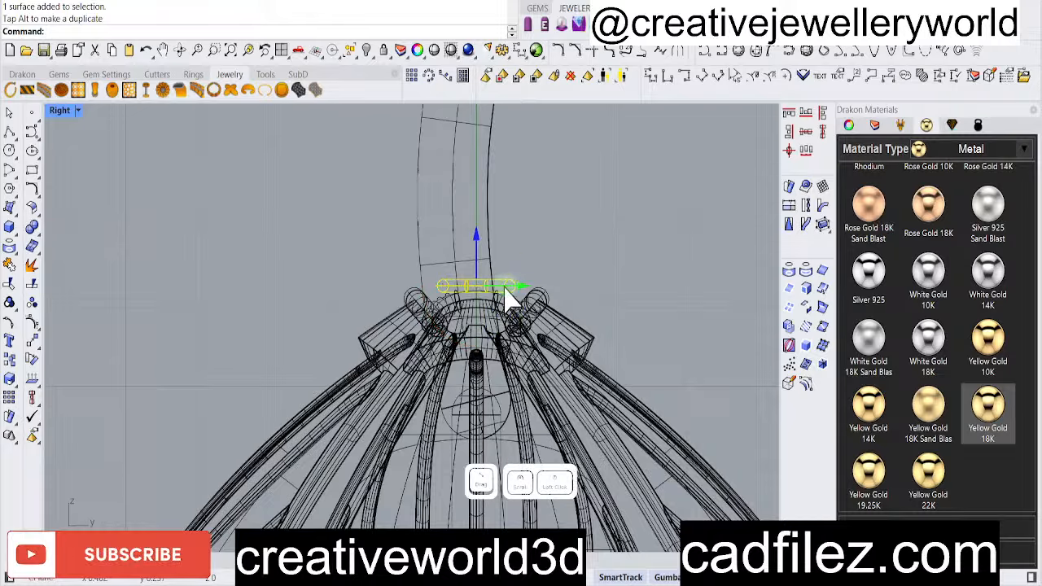
click(498, 288)
Try scaling the torus up slightly, check its fit around the stem in perspective, and undo the scaling
scroll(440, 346, up, 3)
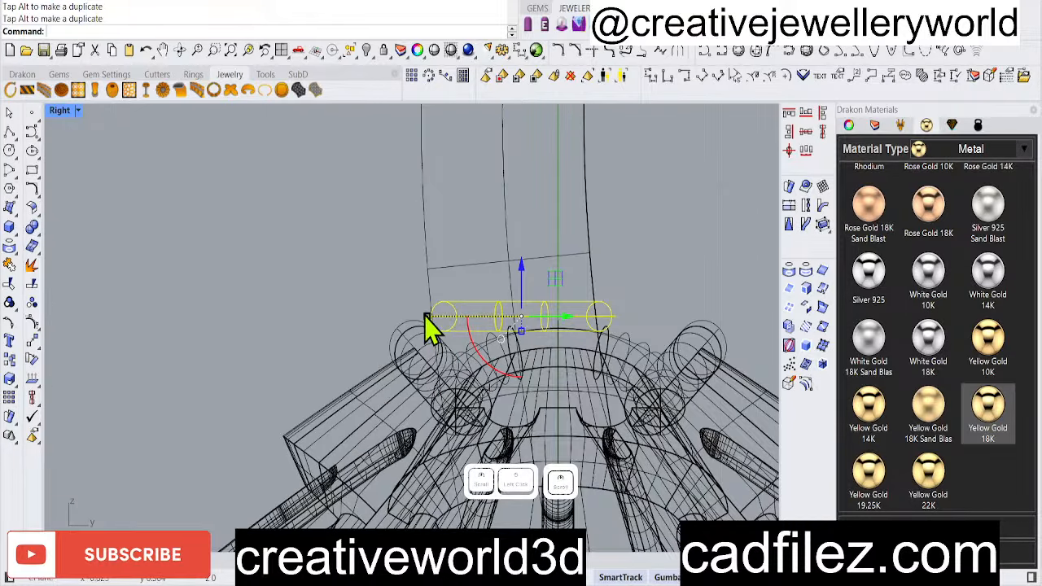
shift+drag(425, 316, 421, 312)
double_click(55, 116)
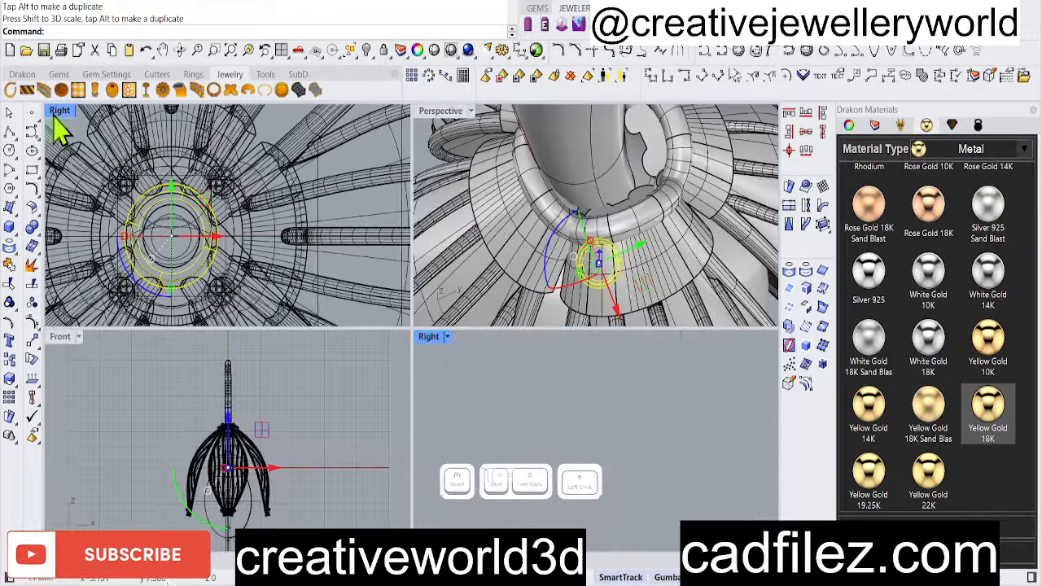
scroll(547, 215, down, 3)
double_click(435, 108)
scroll(418, 217, down, 3)
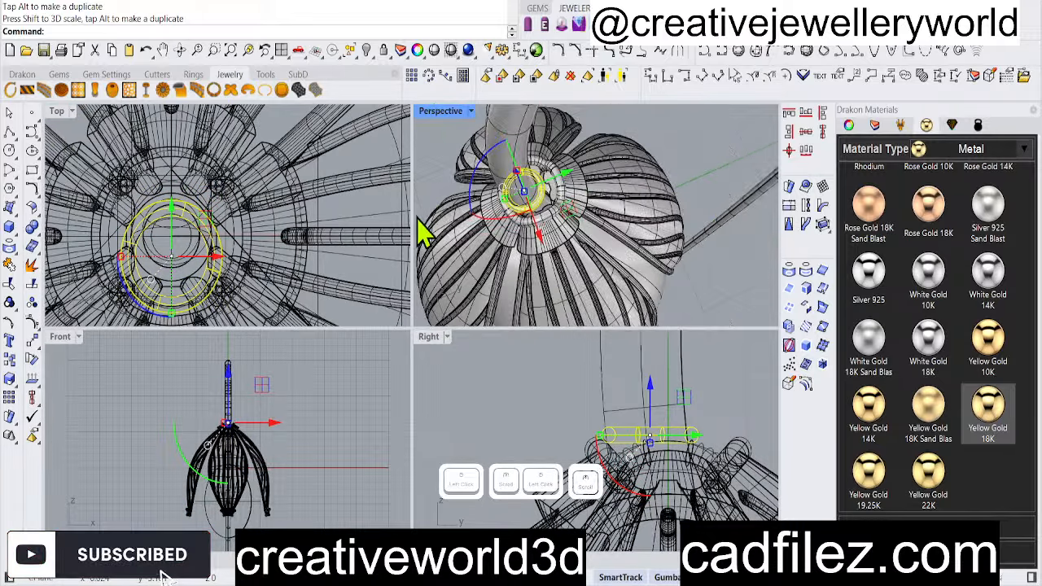
double_click(432, 112)
right_drag(384, 279, 501, 355)
scroll(448, 363, up, 5)
scroll(513, 383, down, 3)
scroll(519, 394, down, 3)
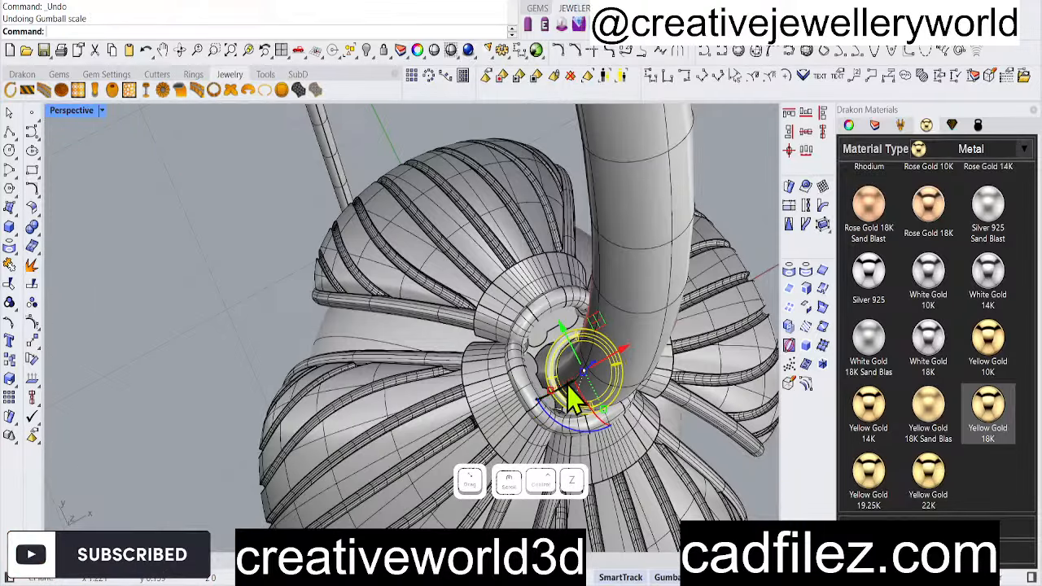
Enlarge the torus uniformly and reposition it to fill the opening inside the cage's top ring
shift+drag(551, 389, 534, 396)
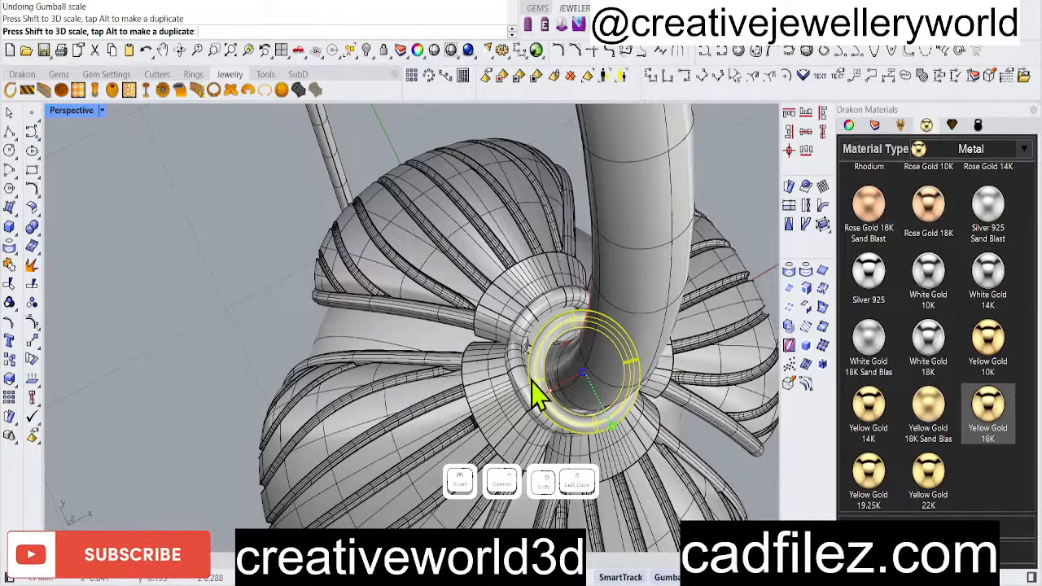
shift+drag(574, 345, 557, 327)
shift+drag(529, 387, 526, 385)
Stretch the torus vertically and adjust its height so it seats in the cage's top ring
right_drag(579, 412, 531, 253)
scroll(544, 332, down, 7)
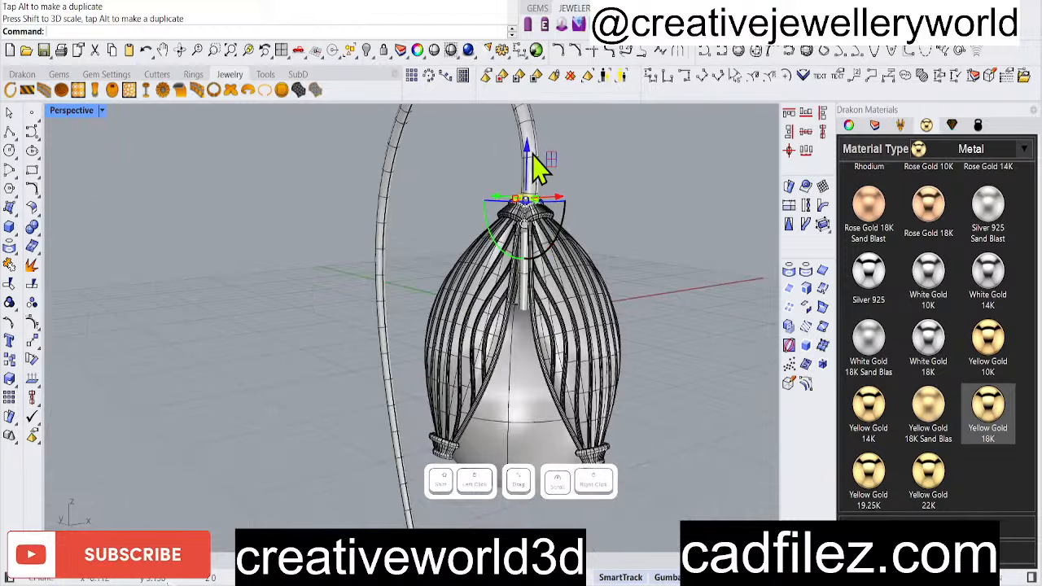
scroll(537, 167, up, 10)
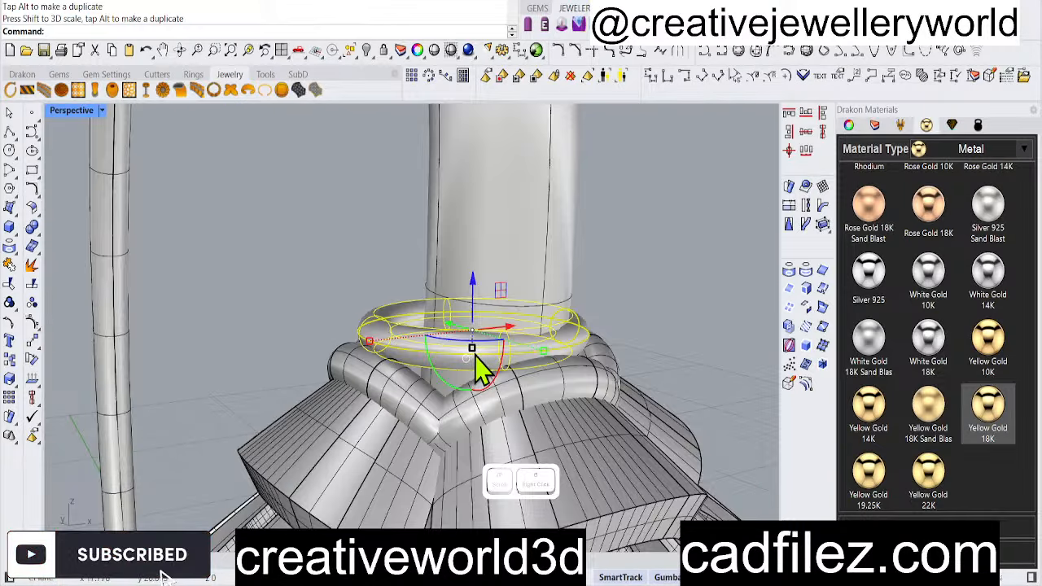
drag(476, 355, 480, 320)
click(658, 244)
Align the torus's centre to the origin (0) in the top view
scroll(365, 247, down, 5)
right_drag(365, 246, 342, 435)
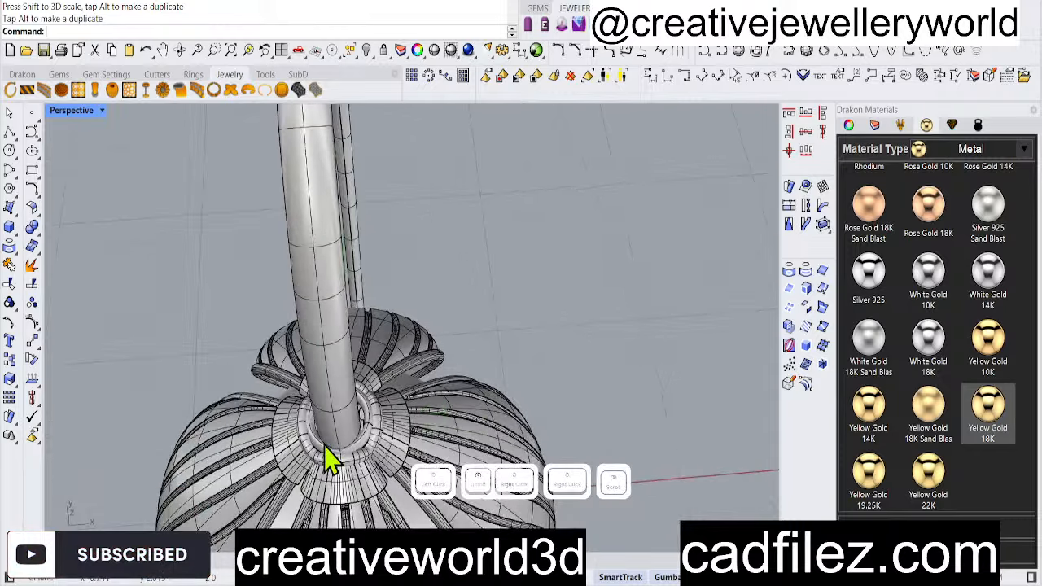
scroll(330, 460, up, 3)
click(409, 433)
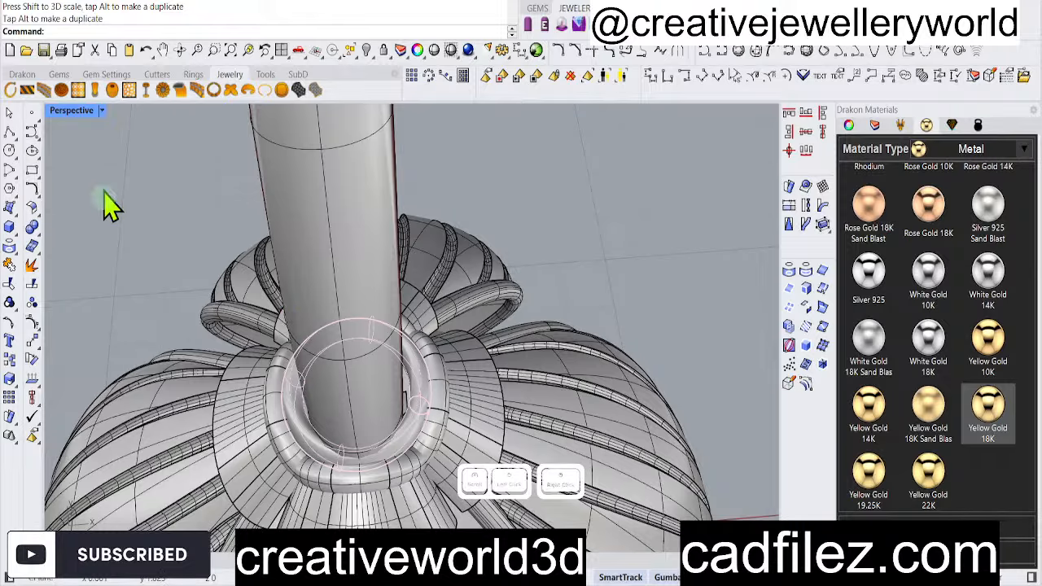
double_click(71, 110)
double_click(62, 111)
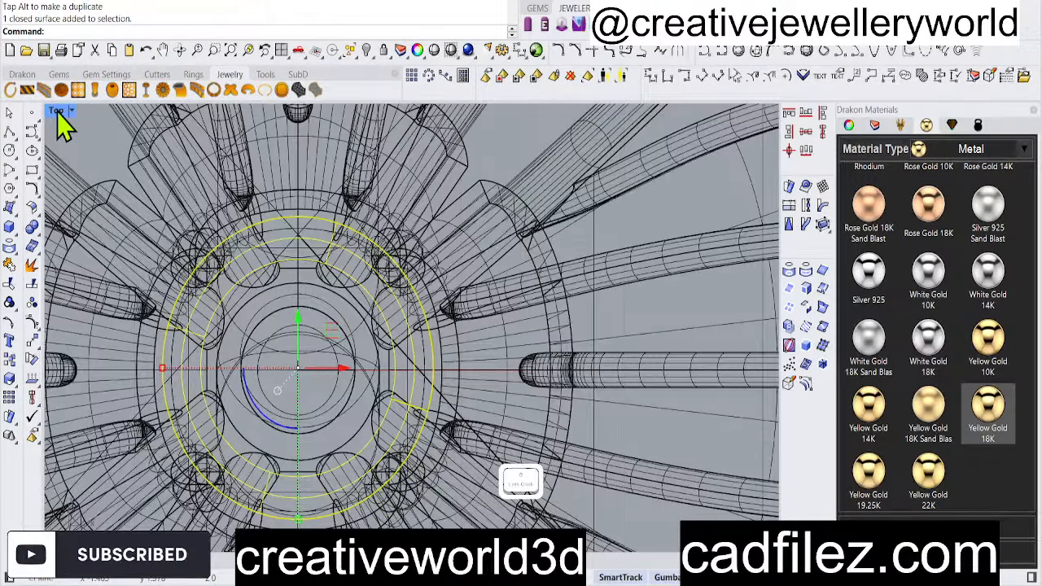
double_click(58, 112)
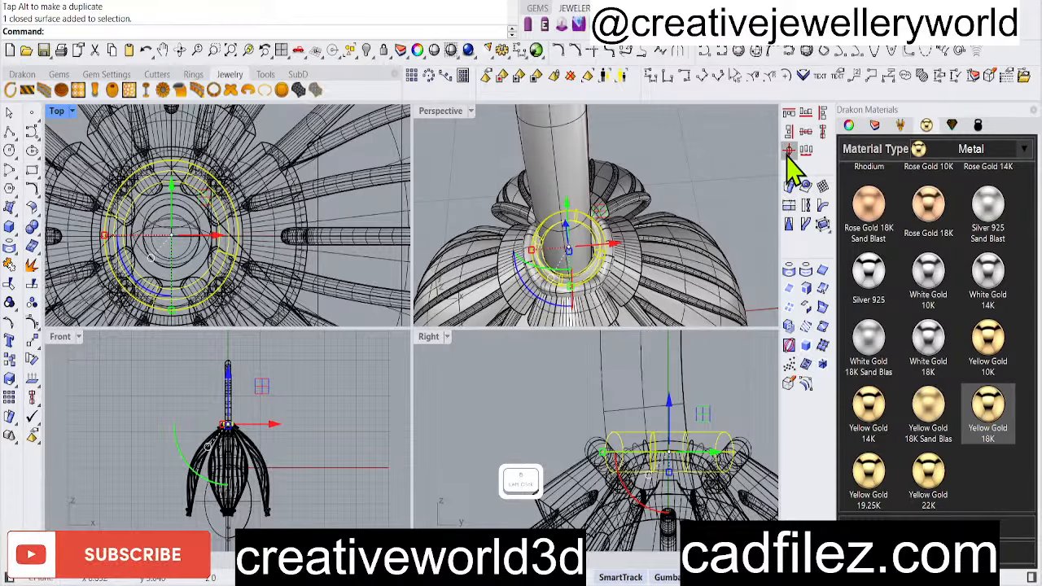
text(0)
key(Return)
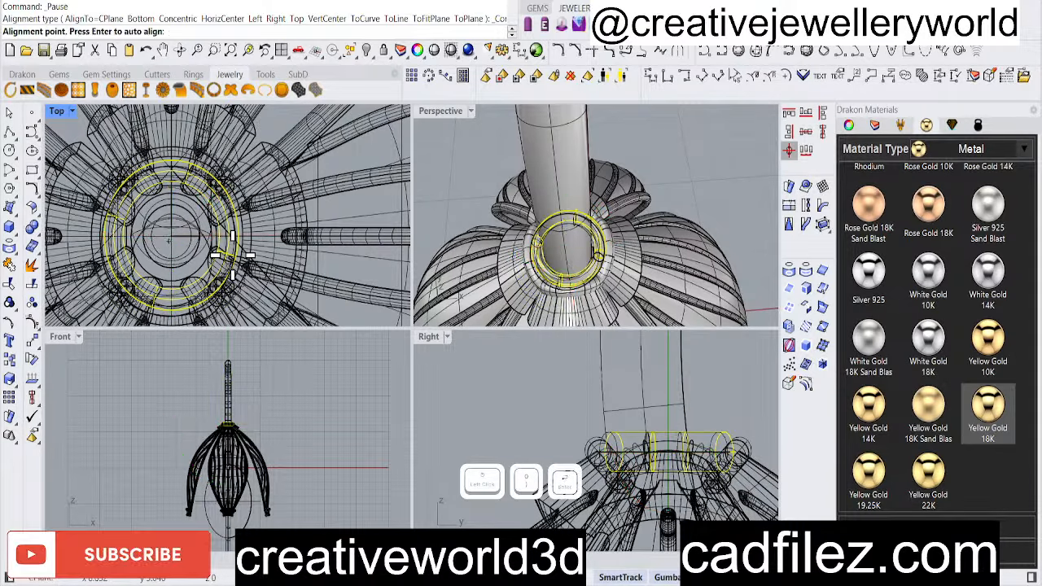
scroll(228, 422, up, 4)
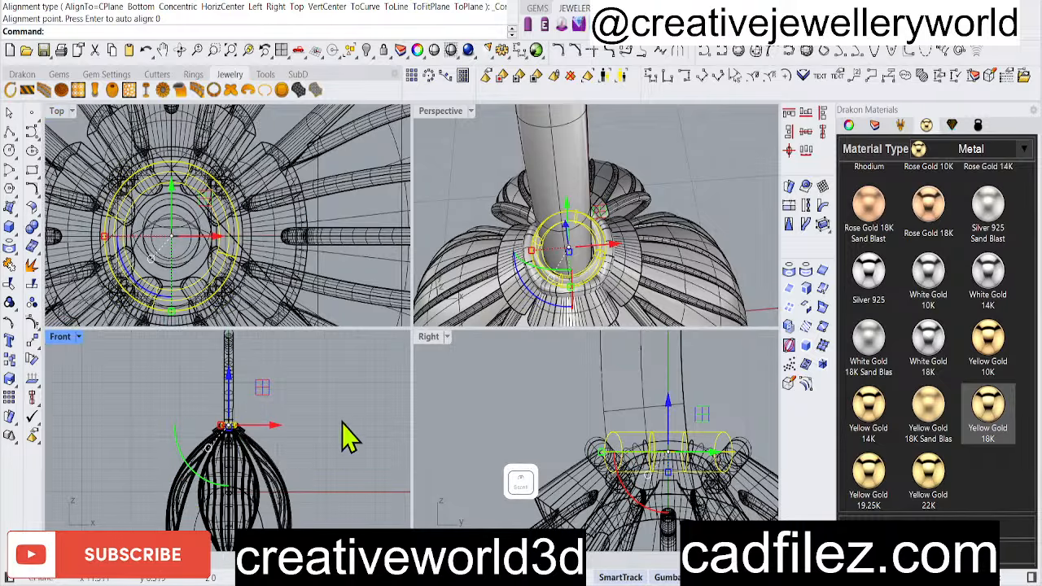
click(343, 422)
Scale the torus to refine its fit in the cage's top ring, checking it from several perspective angles
right_drag(557, 258, 547, 175)
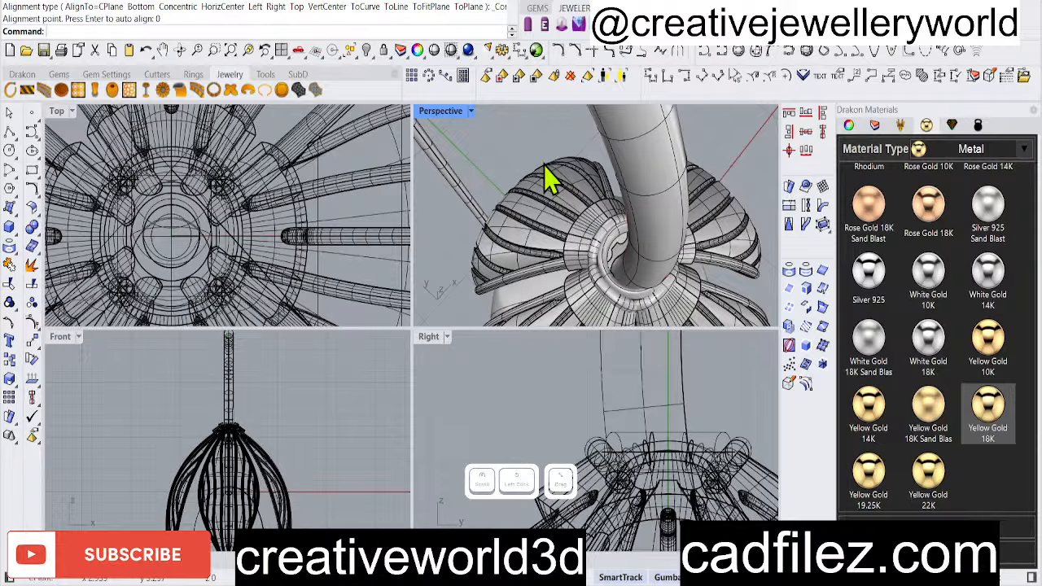
double_click(432, 116)
scroll(458, 420, up, 2)
right_drag(423, 377, 506, 344)
click(393, 346)
scroll(394, 349, down, 4)
scroll(435, 379, up, 4)
scroll(449, 390, down, 2)
scroll(506, 313, down, 2)
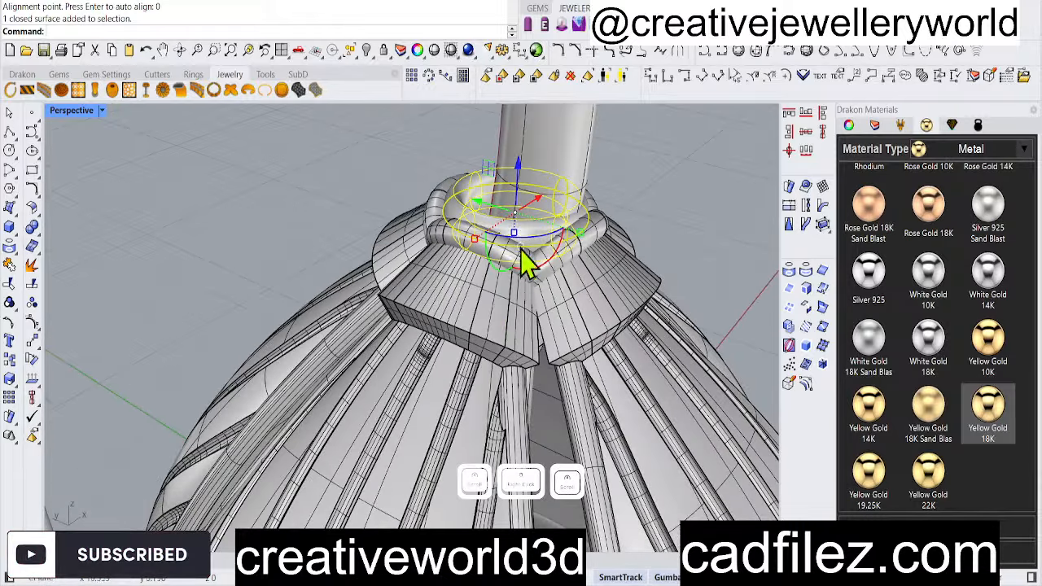
click(313, 191)
right_drag(326, 195, 458, 353)
scroll(416, 296, down, 4)
scroll(457, 353, up, 5)
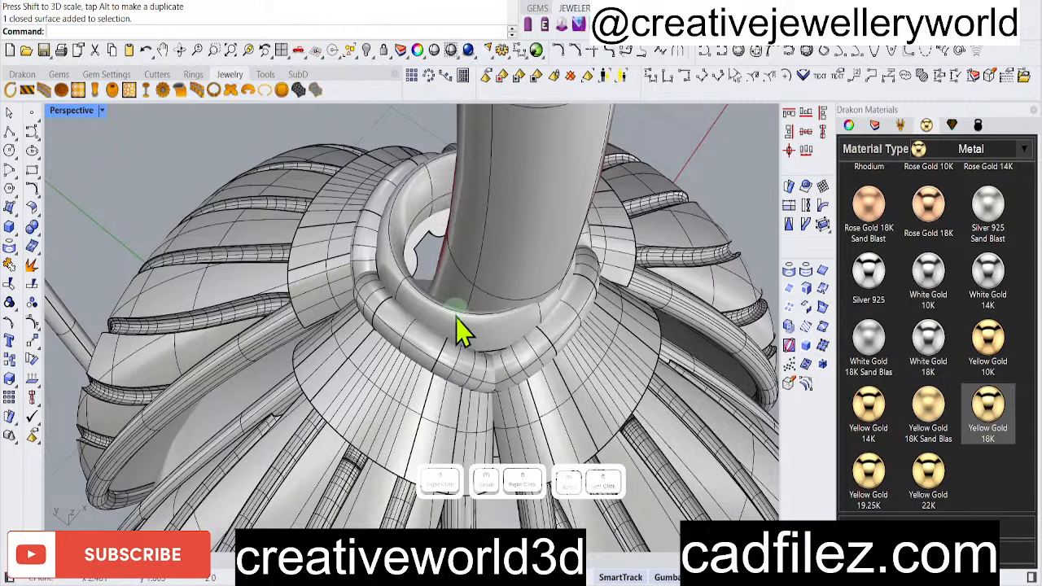
Lower the torus slightly into the cage's top ring
click(454, 318)
drag(476, 227, 476, 244)
click(168, 235)
click(133, 196)
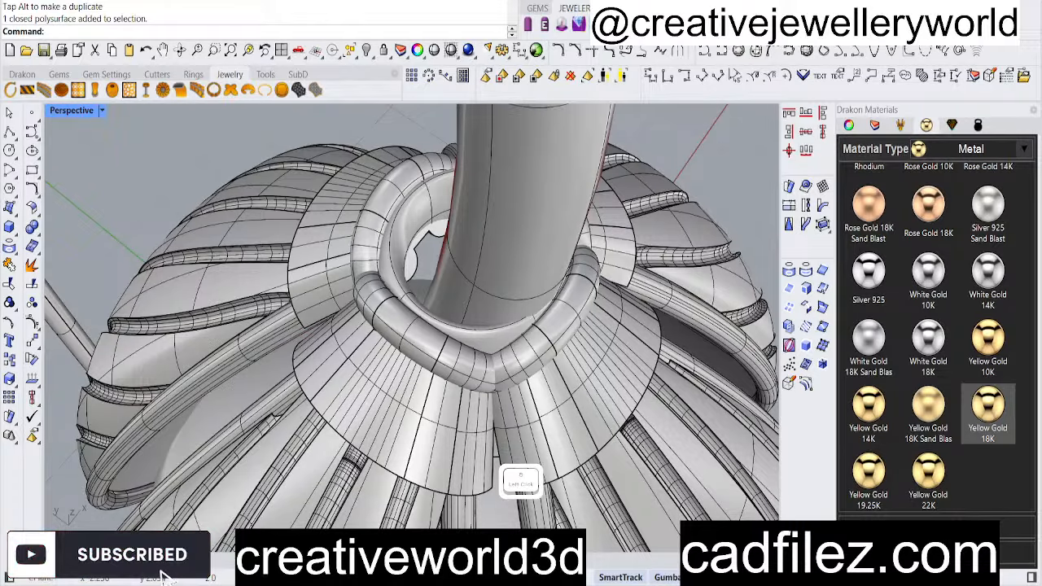
Align the torus concentrically in the cage's top ring using the automatic alignment point
scroll(442, 319, down, 4)
scroll(301, 291, up, 7)
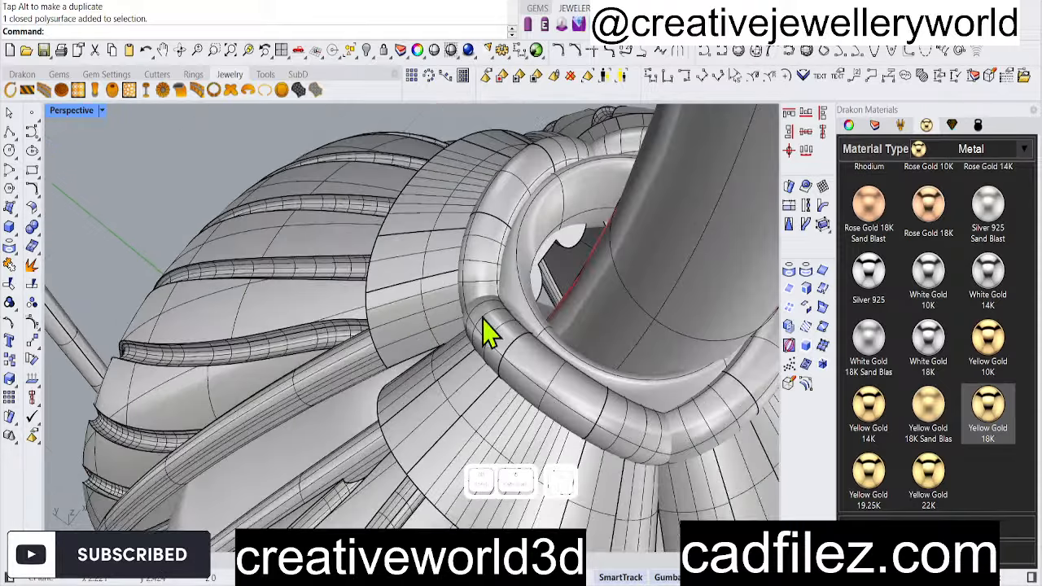
right_drag(483, 317, 374, 314)
scroll(429, 304, down, 5)
scroll(416, 363, up, 6)
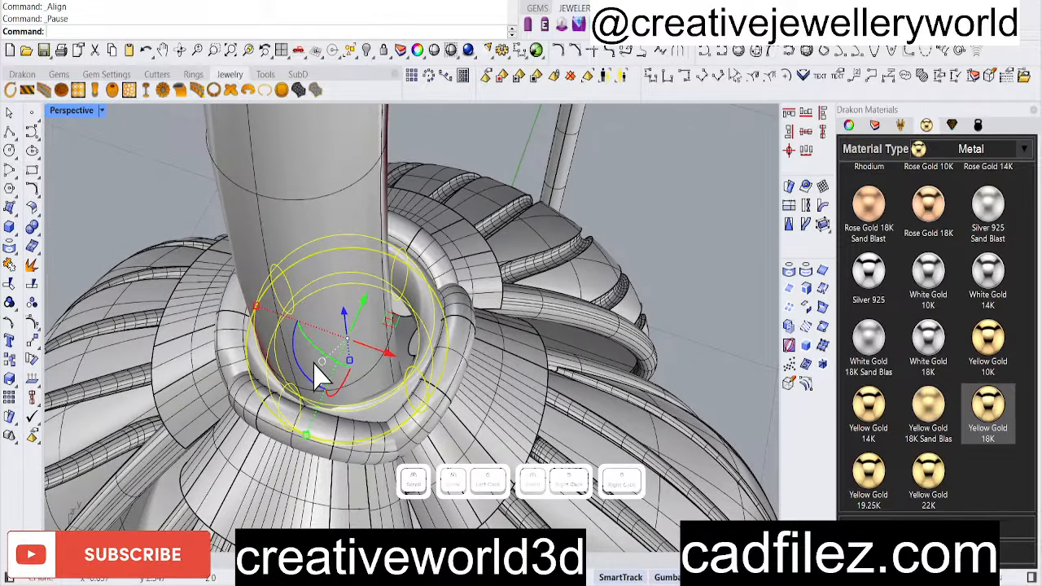
right_click(396, 302)
right_drag(396, 302, 372, 295)
key(Escape)
right_drag(410, 346, 461, 328)
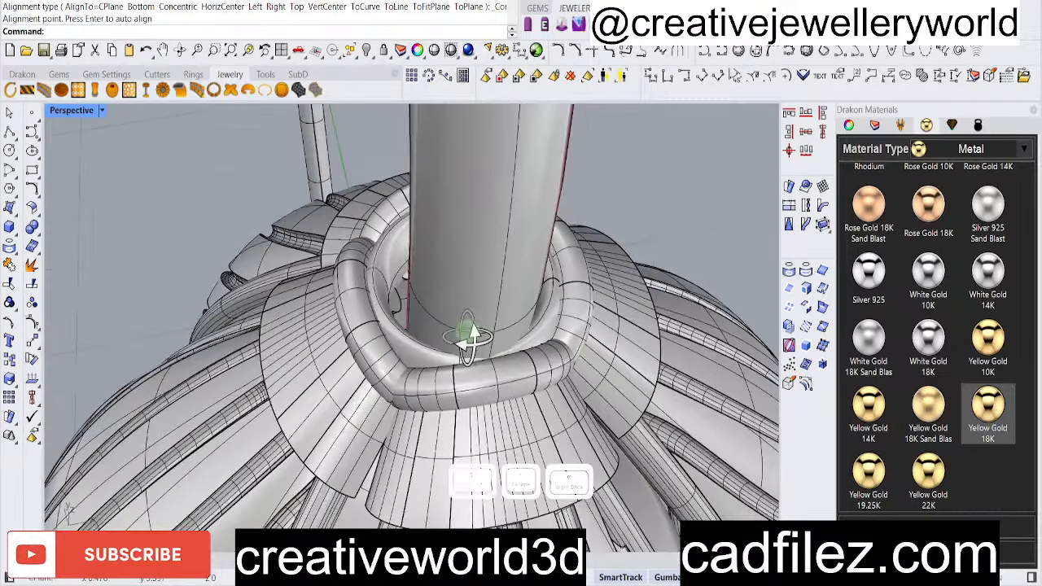
Scale the torus down slightly and uniformly so it fits inside the cage's top ring
scroll(456, 346, up, 8)
click(404, 373)
scroll(298, 314, down, 5)
scroll(298, 342, up, 5)
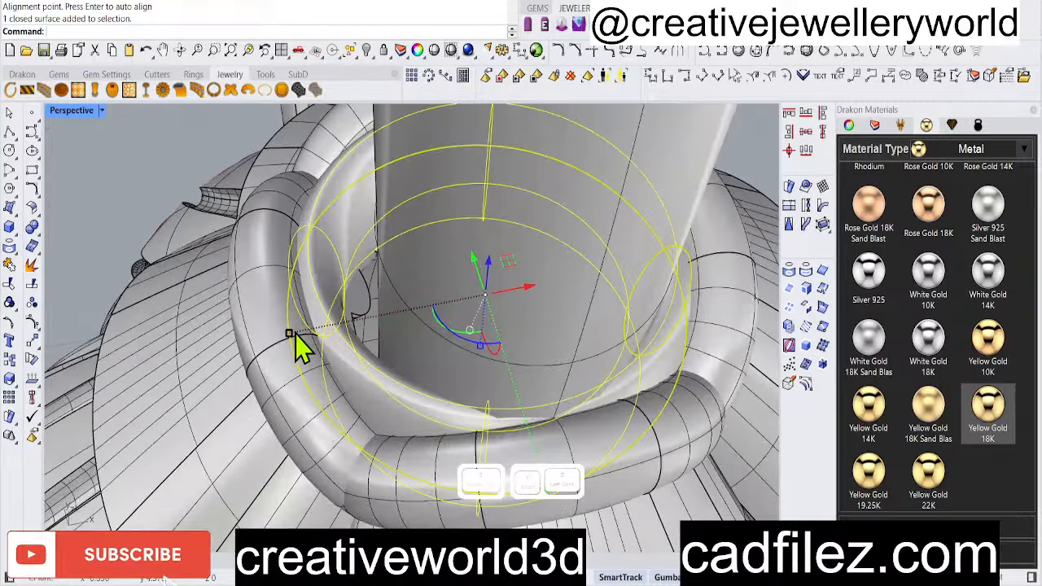
shift+drag(295, 328, 307, 331)
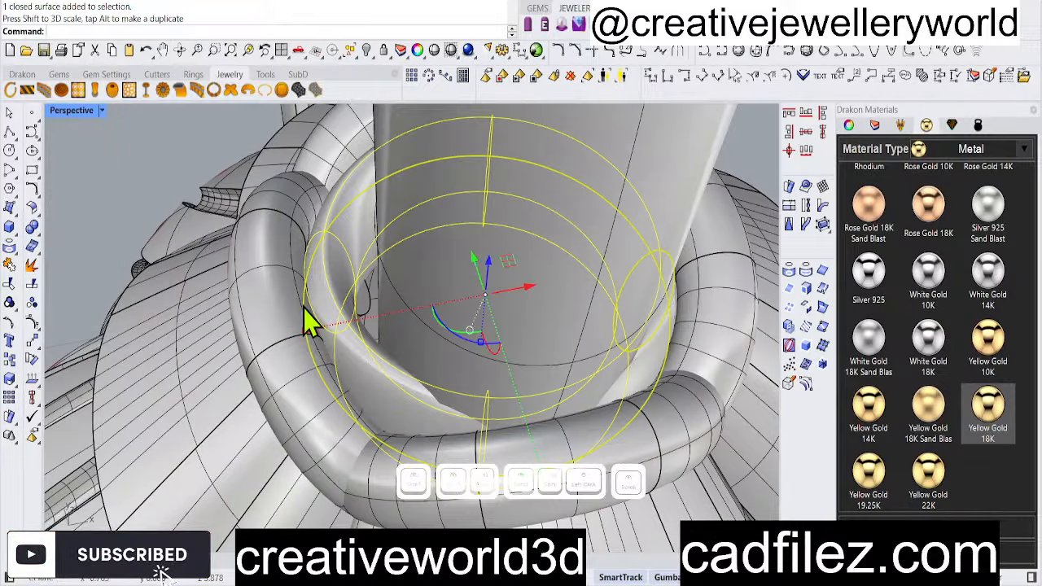
scroll(302, 306, down, 6)
click(166, 213)
Examine the junction of the cage's top and stem from several angles and save the file
scroll(421, 331, down, 6)
right_drag(421, 333, 400, 279)
scroll(535, 334, down, 4)
scroll(469, 439, up, 3)
scroll(410, 432, down, 3)
scroll(488, 281, down, 2)
scroll(399, 279, up, 2)
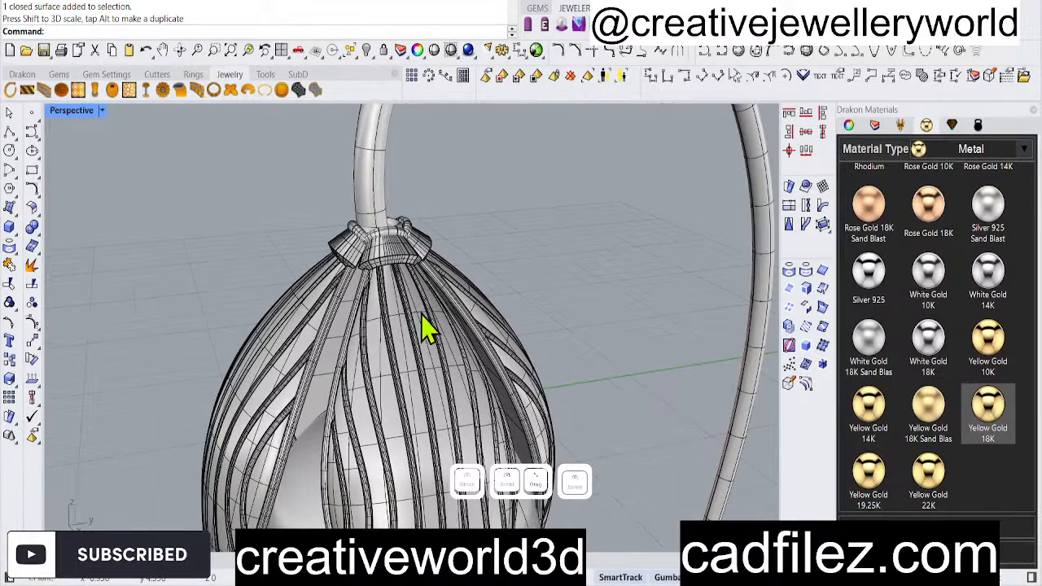
right_drag(420, 314, 384, 242)
scroll(393, 282, up, 5)
scroll(455, 342, down, 5)
right_drag(456, 342, 503, 303)
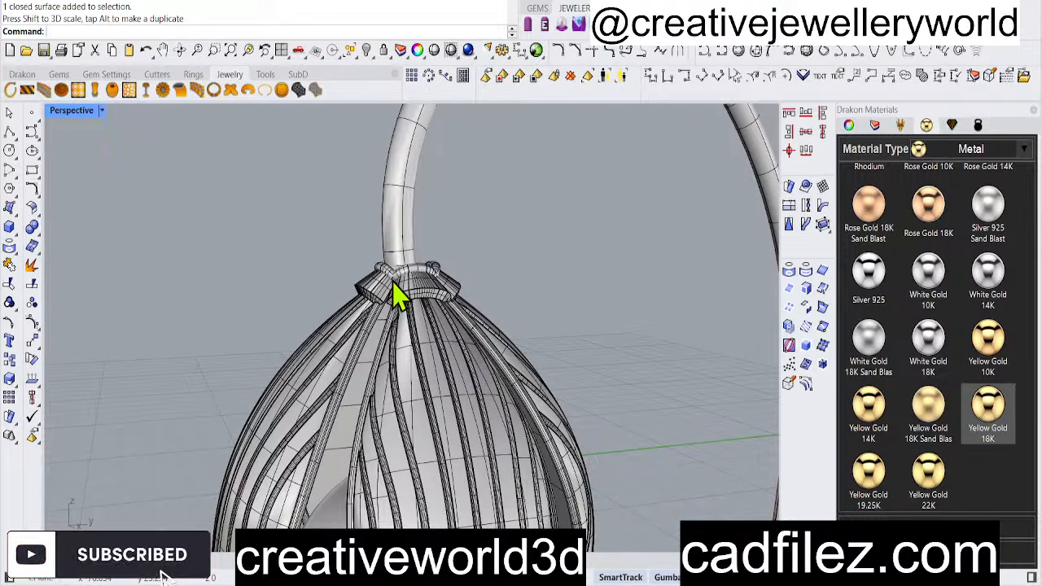
key(ctrl+s)
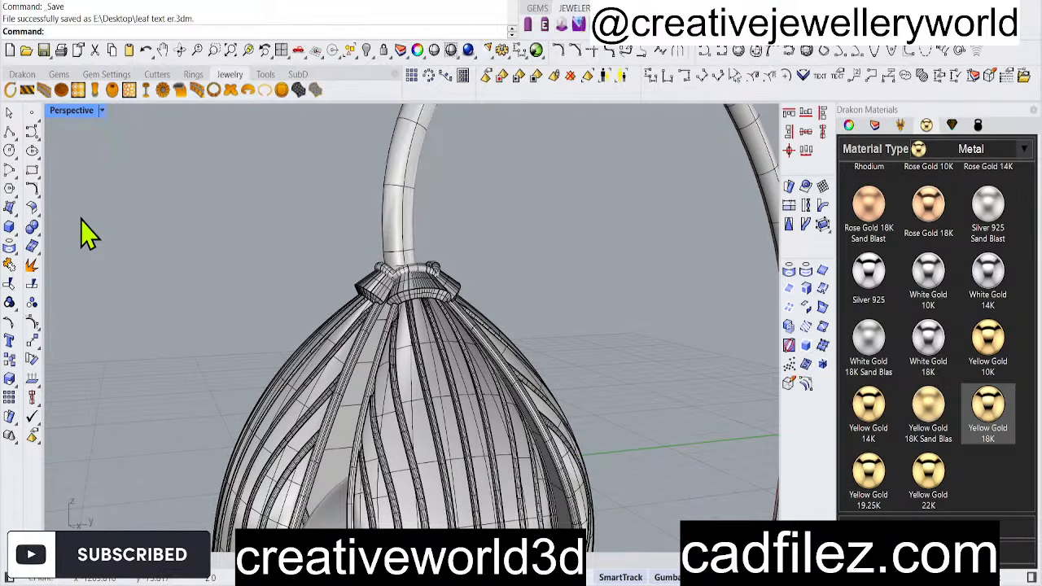
Check the whole earring in the four-viewport layout and return to the maximised perspective view
double_click(72, 110)
scroll(516, 209, down, 5)
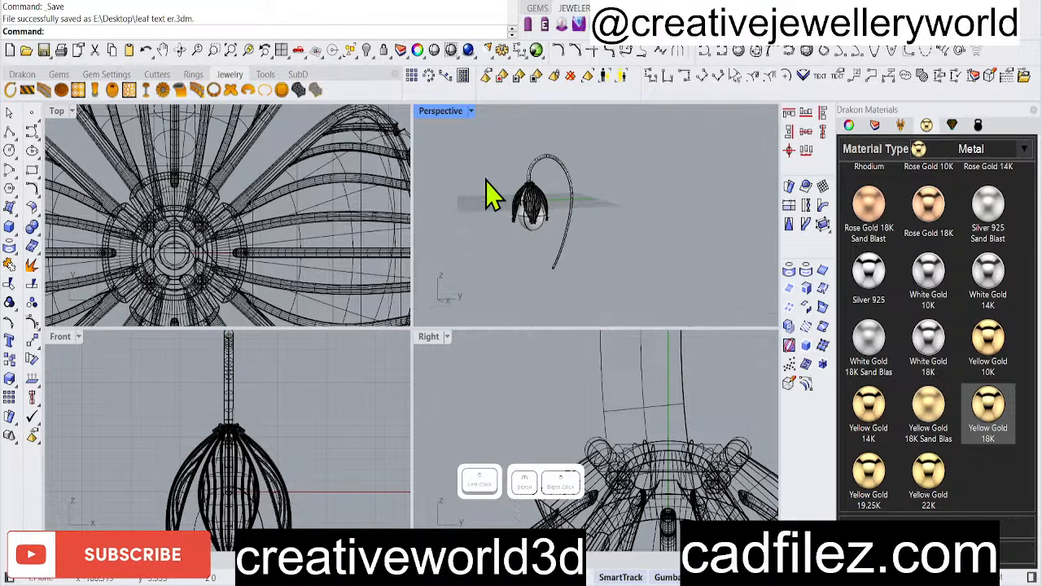
scroll(496, 191, up, 3)
click(540, 174)
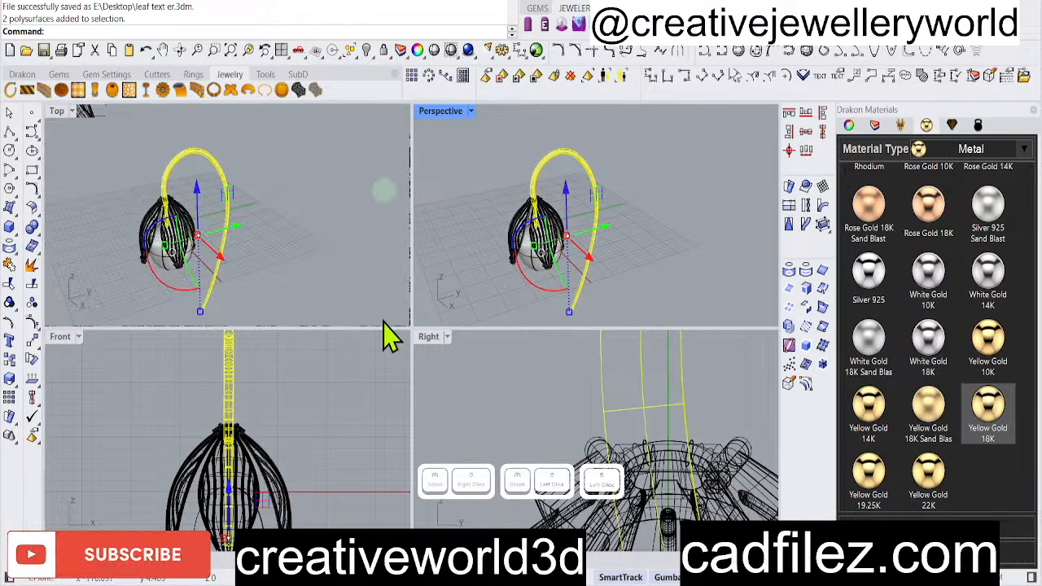
scroll(245, 232, up, 3)
click(517, 287)
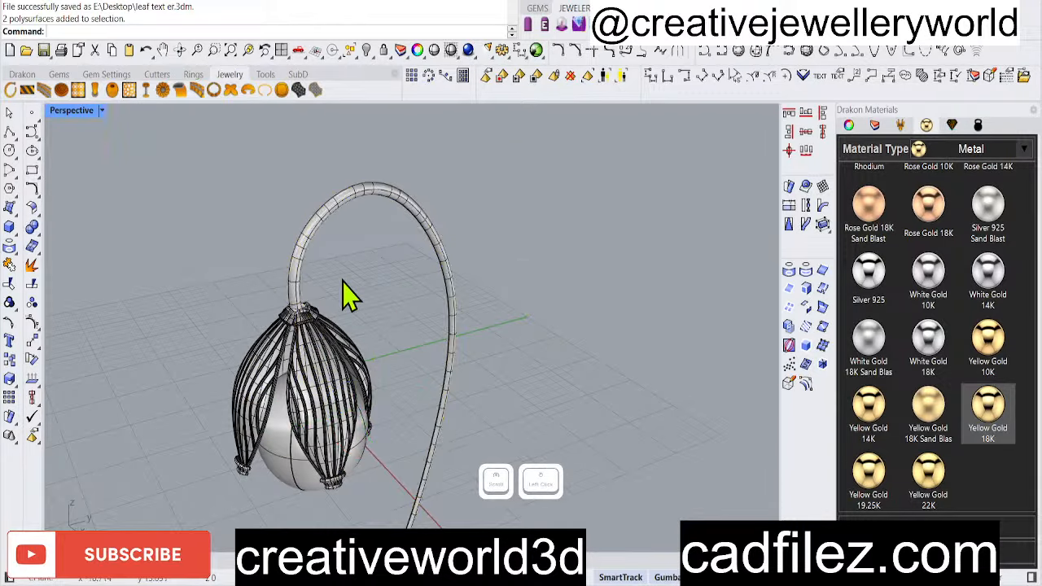
Assign the Yellow Gold 18K material to everything except the pearl by inverting the pearl's selection
scroll(309, 326, up, 5)
scroll(321, 314, down, 5)
right_drag(323, 324, 329, 285)
scroll(298, 388, up, 3)
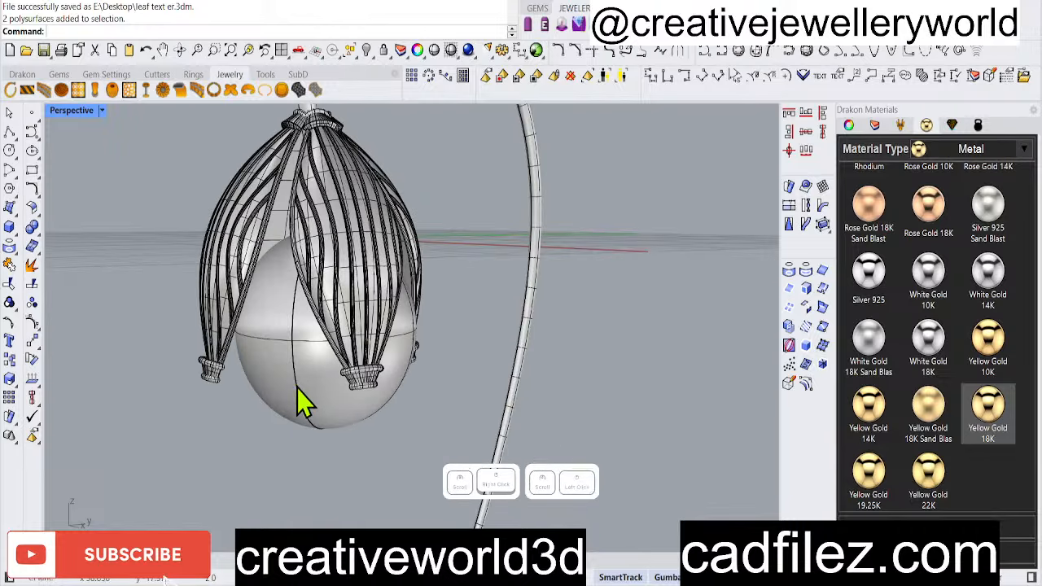
click(298, 388)
key(ctrl+i)
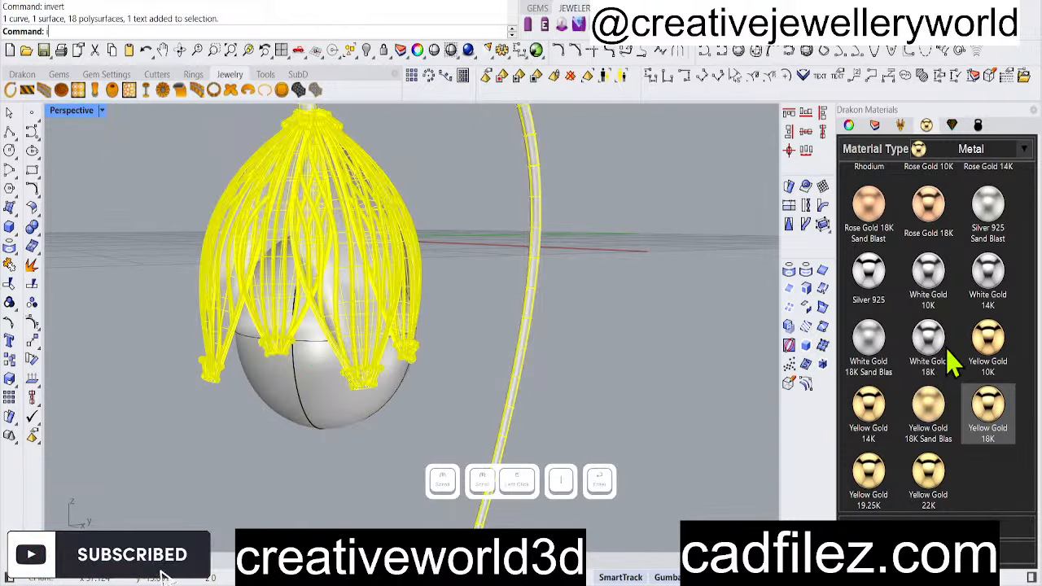
click(998, 407)
click(524, 377)
scroll(403, 392, down, 5)
right_drag(320, 350, 329, 392)
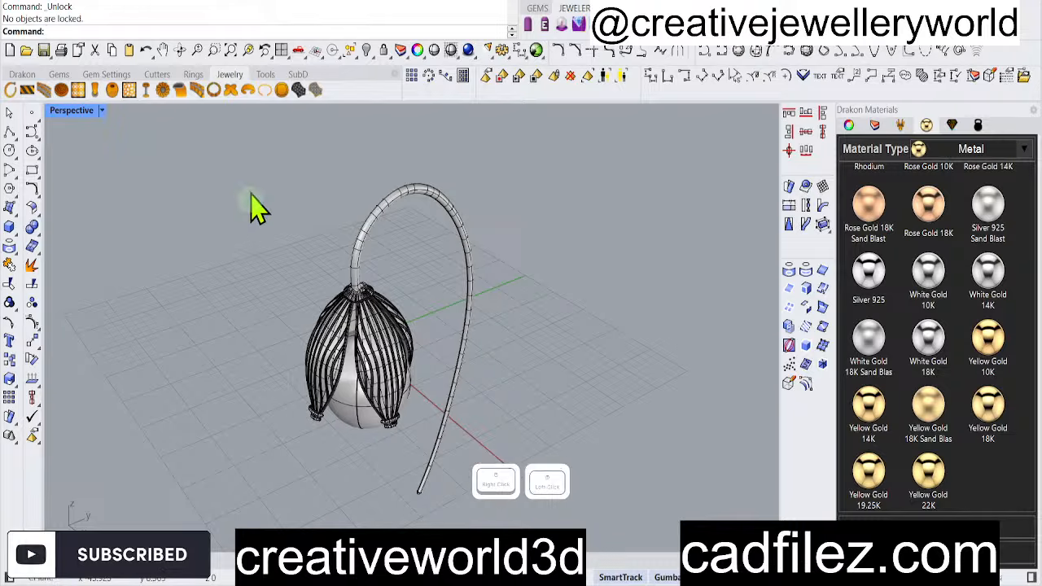
click(104, 110)
click(135, 174)
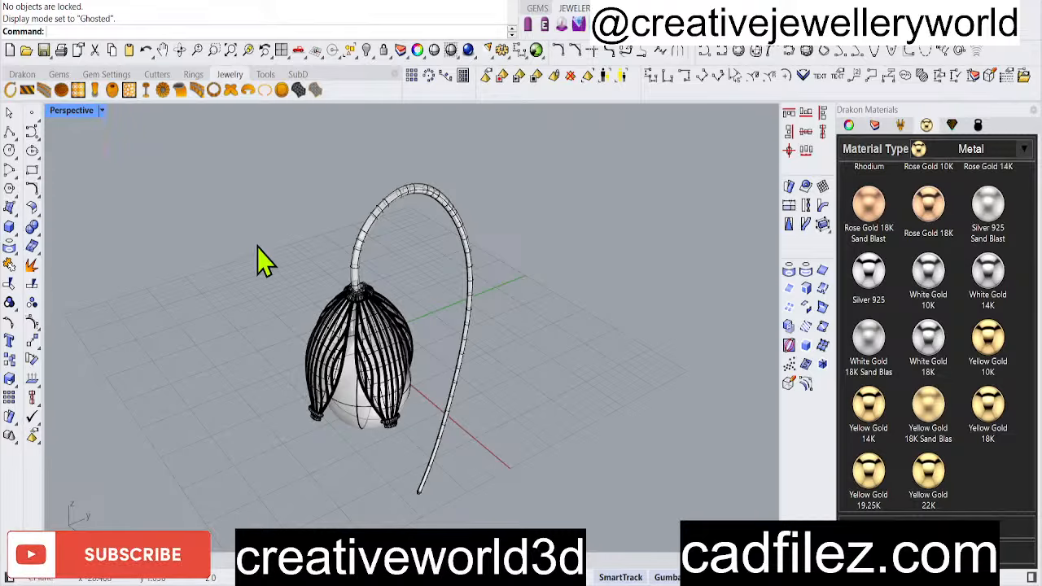
right_click(248, 273)
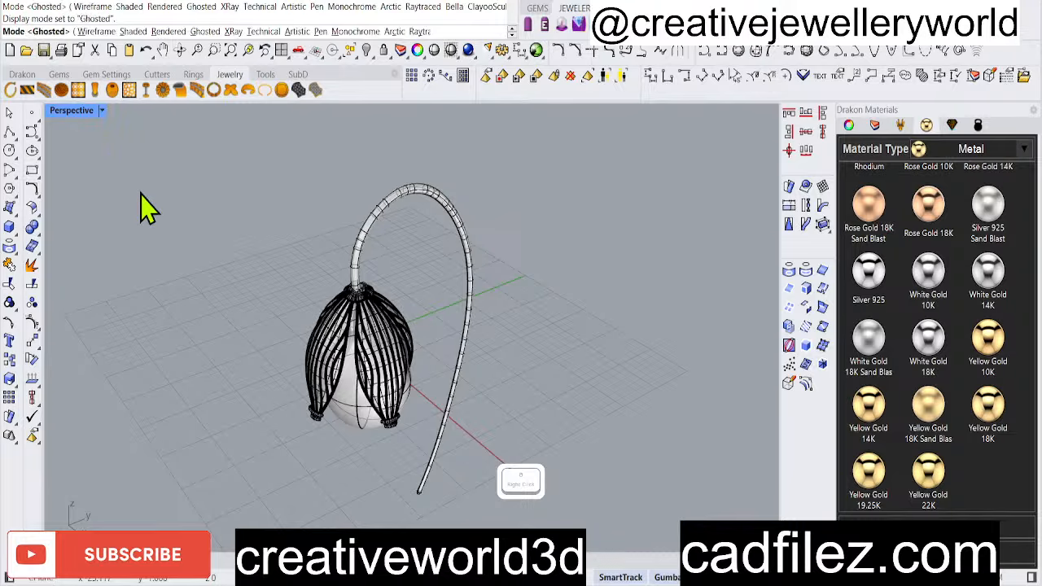
right_click(122, 140)
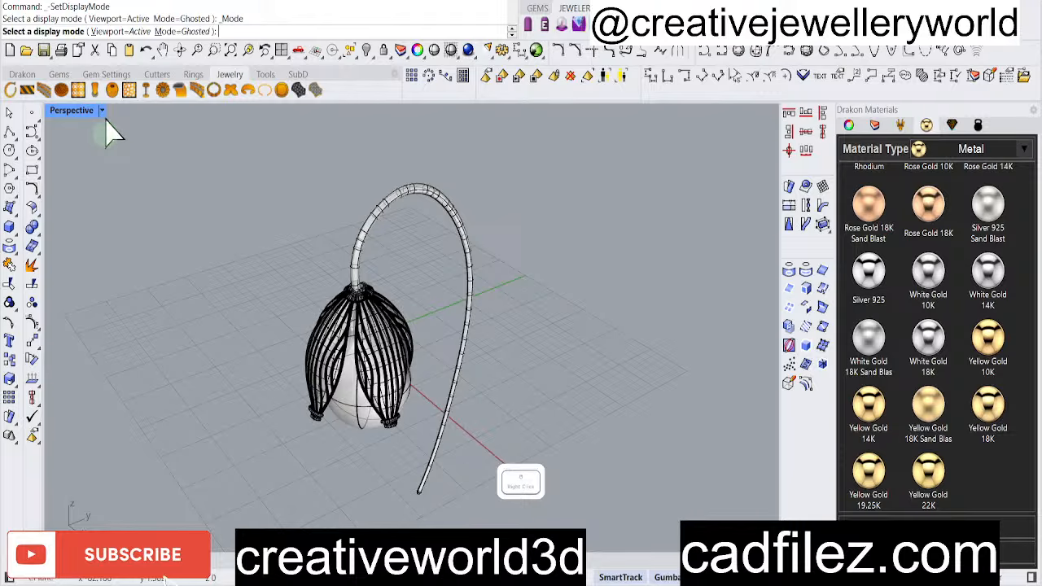
right_click(106, 124)
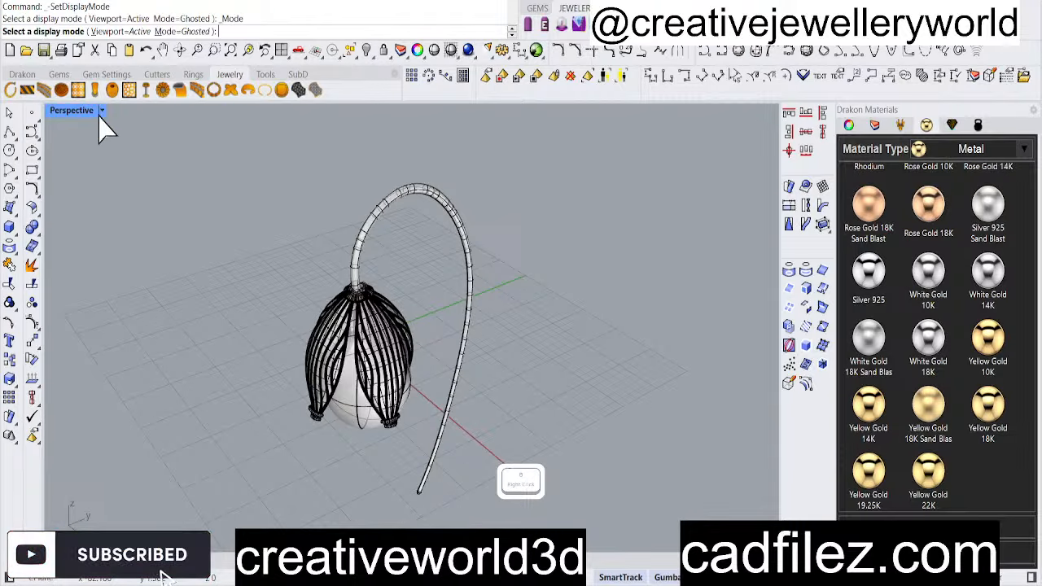
right_click(103, 121)
right_click(148, 159)
click(101, 114)
right_click(128, 163)
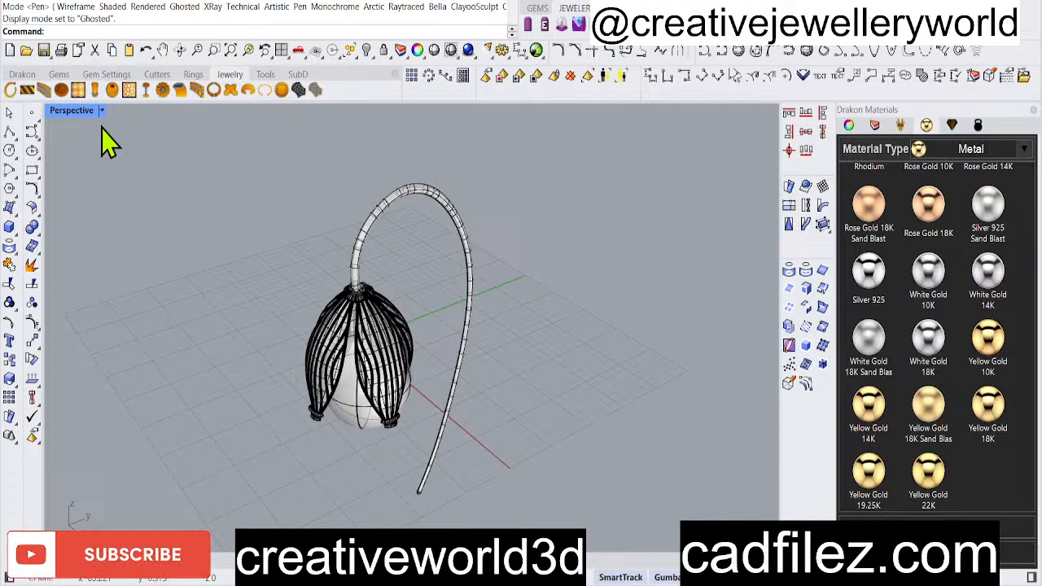
Set the perspective viewport to the Rendered display mode and view the earring from the side
click(102, 110)
click(152, 70)
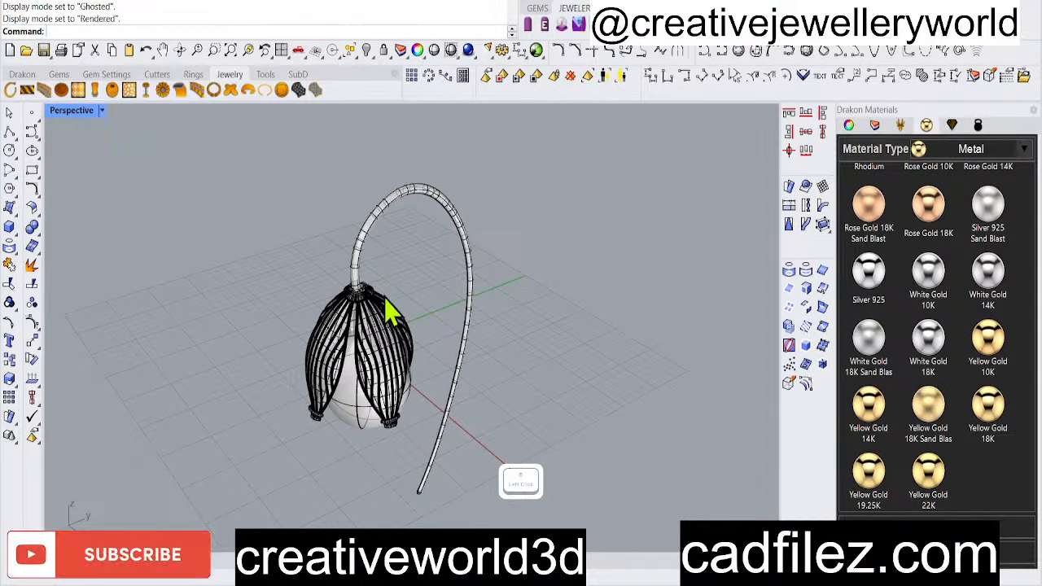
right_drag(440, 344, 353, 340)
right_drag(479, 405, 412, 446)
Try moving the pearl sideways out of the cage and undo the move
click(406, 444)
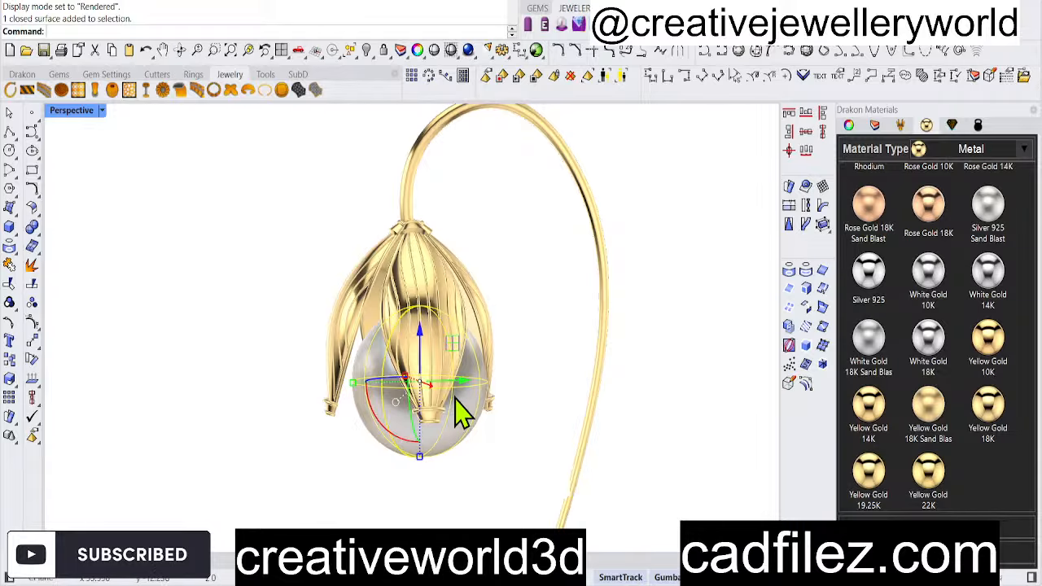
mouse_move(461, 380)
mouse_down()
mouse_move(446, 377)
mouse_move(472, 426)
mouse_move(486, 388)
mouse_move(452, 384)
mouse_up()
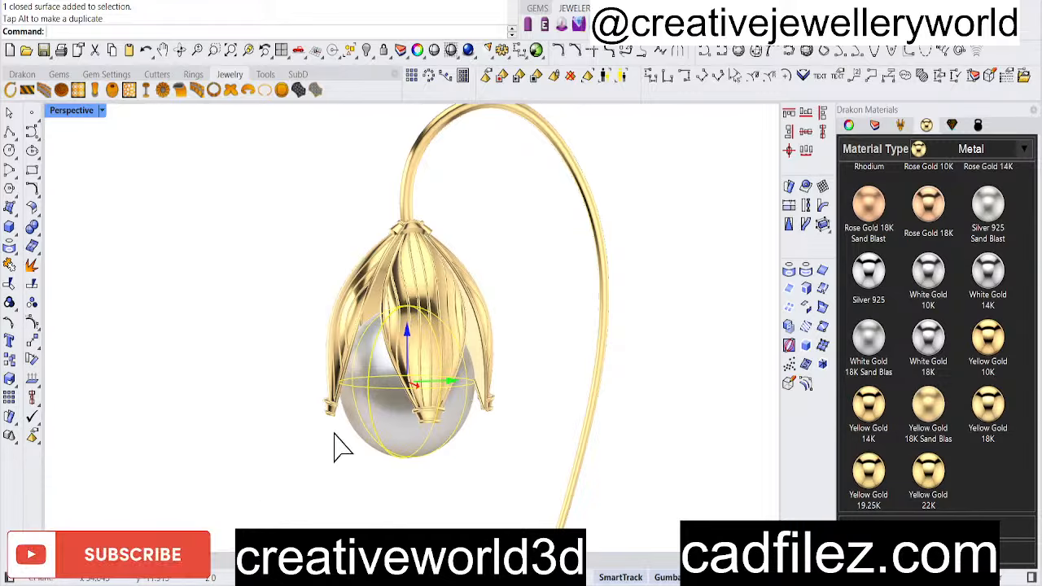
key(ctrl+z)
click(72, 122)
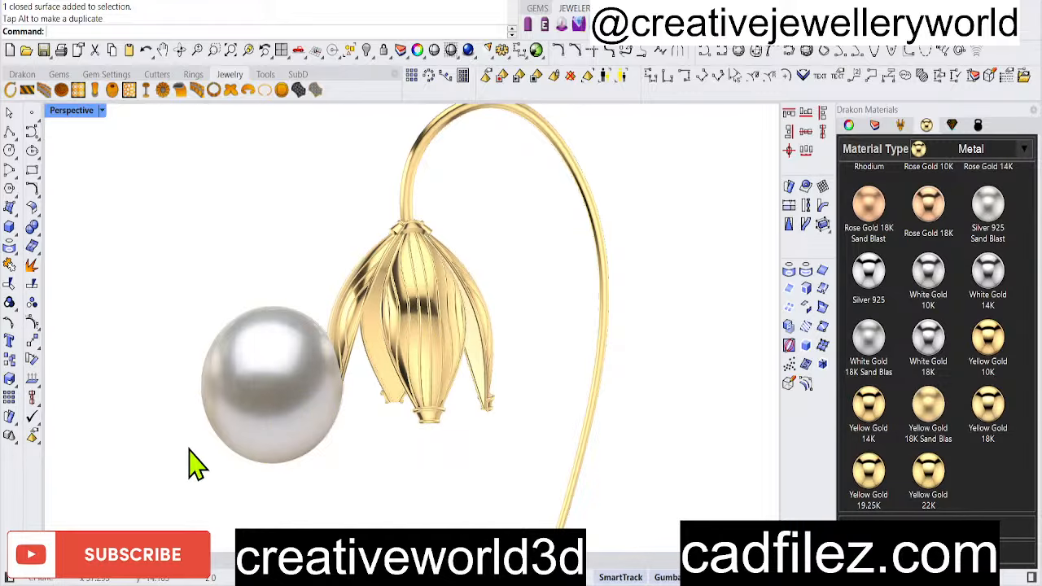
key(ctrl+z)
click(268, 300)
Examine the rendered gold cage, pearl and curved stem from several angles and distances
right_drag(269, 299, 605, 305)
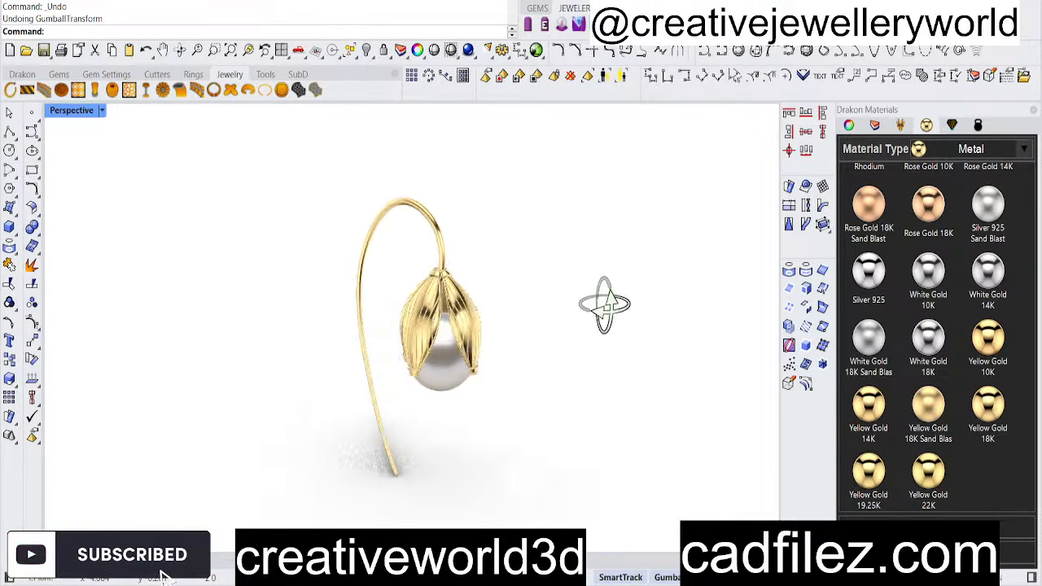
scroll(454, 332, up, 8)
right_drag(643, 337, 592, 359)
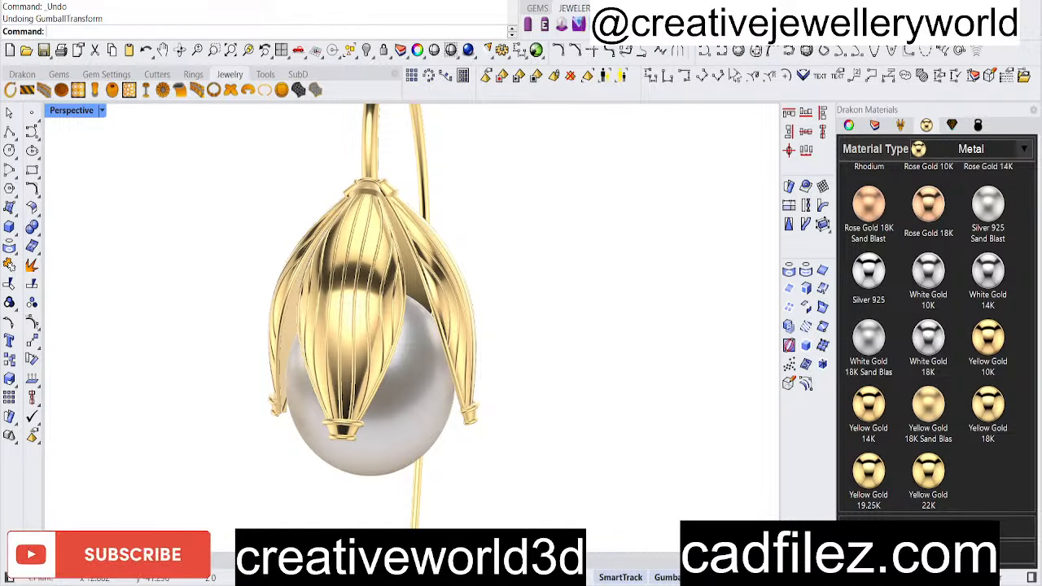
scroll(481, 342, down, 3)
right_drag(481, 342, 511, 446)
scroll(428, 350, up, 4)
scroll(530, 493, down, 2)
right_drag(529, 493, 407, 331)
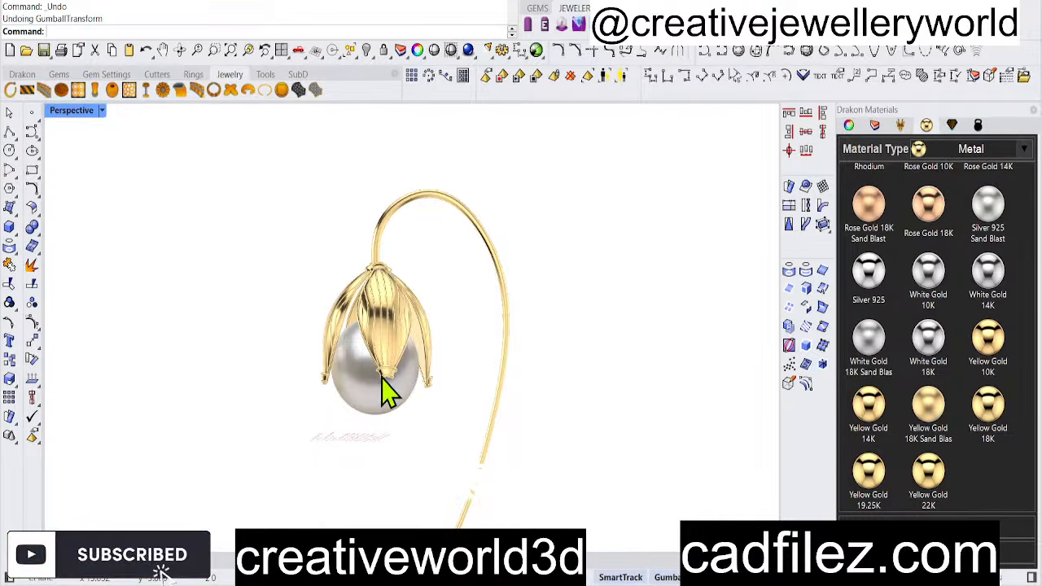
right_drag(391, 391, 418, 353)
scroll(453, 396, down, 6)
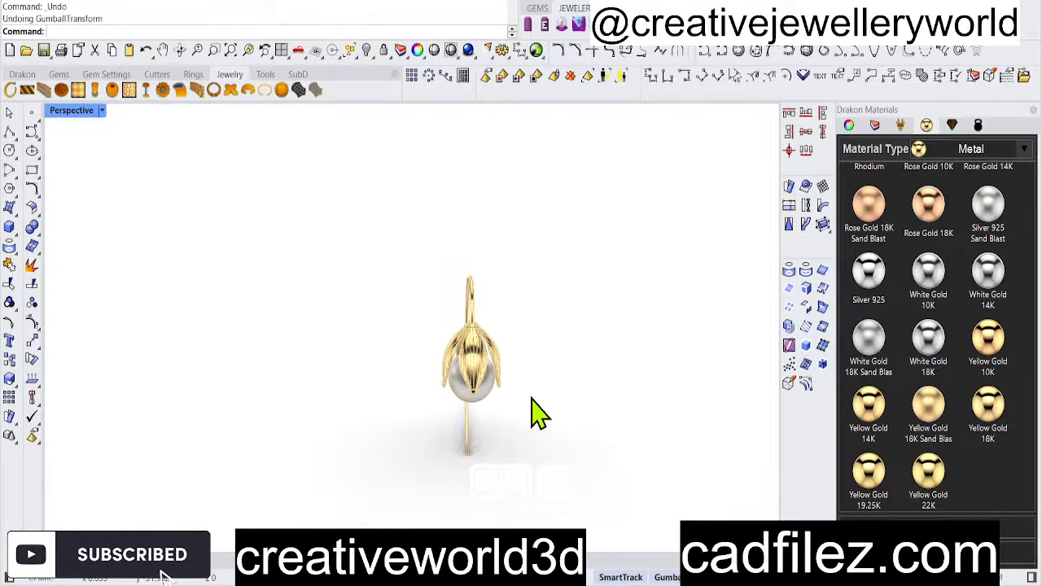
Delete the stray text object lying away from the earring
scroll(331, 444, down, 2)
drag(303, 454, 70, 298)
key(Delete)
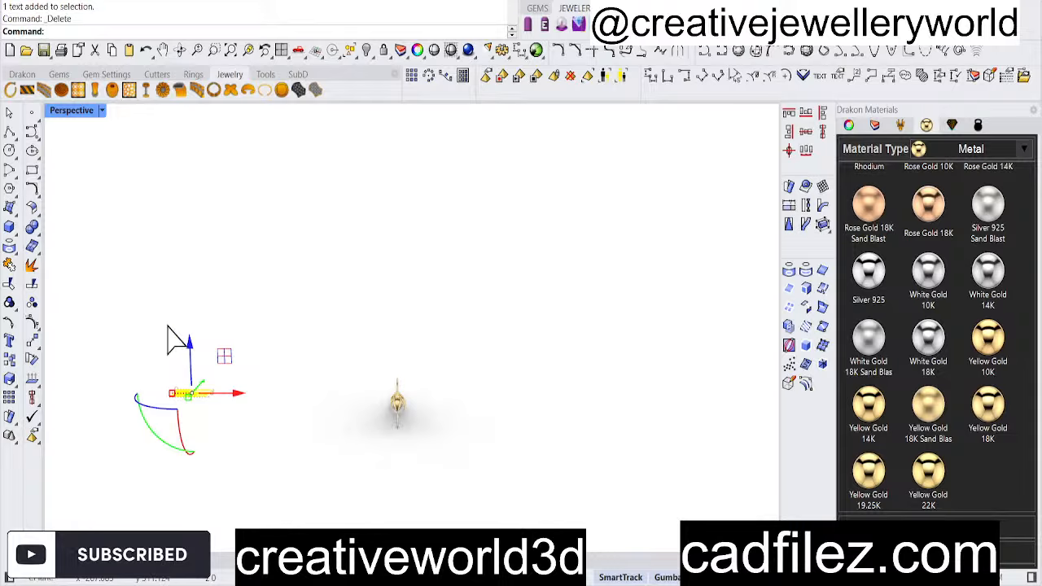
scroll(411, 431, up, 5)
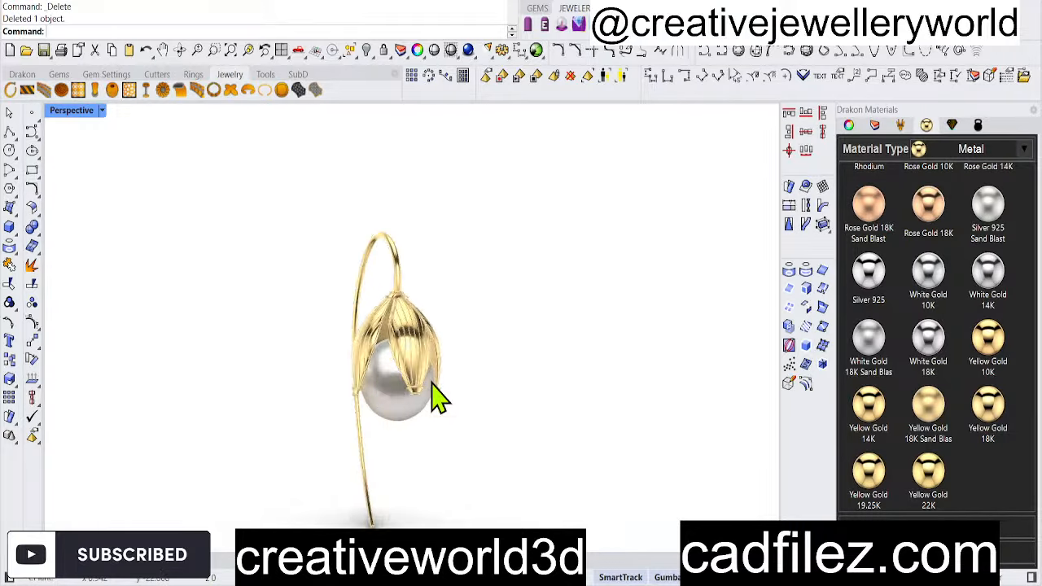
right_drag(558, 340, 463, 372)
scroll(414, 409, up, 4)
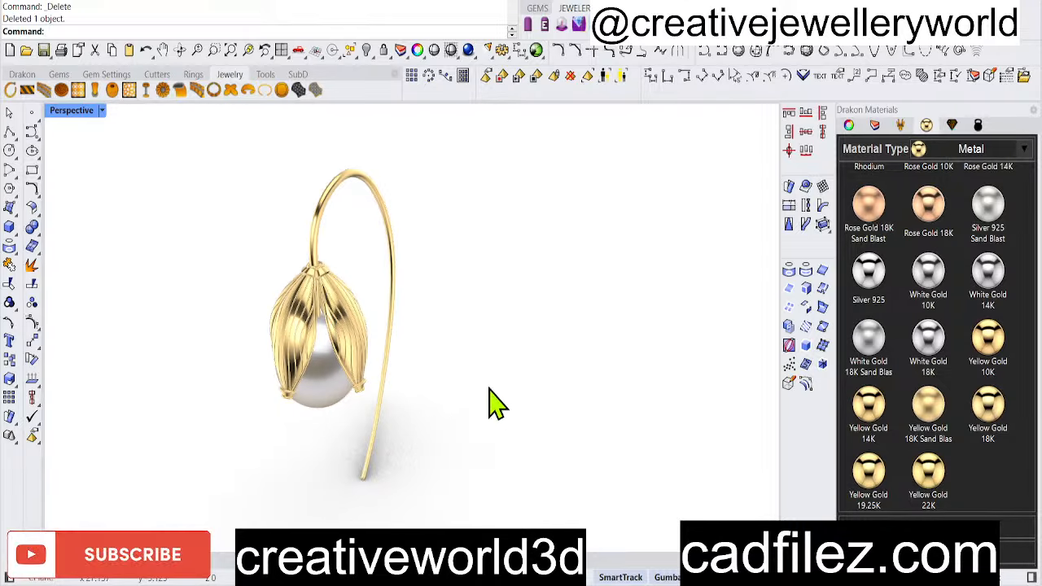
Duplicate the complete earring along the X axis to make a pair standing side by side
drag(502, 395, 212, 183)
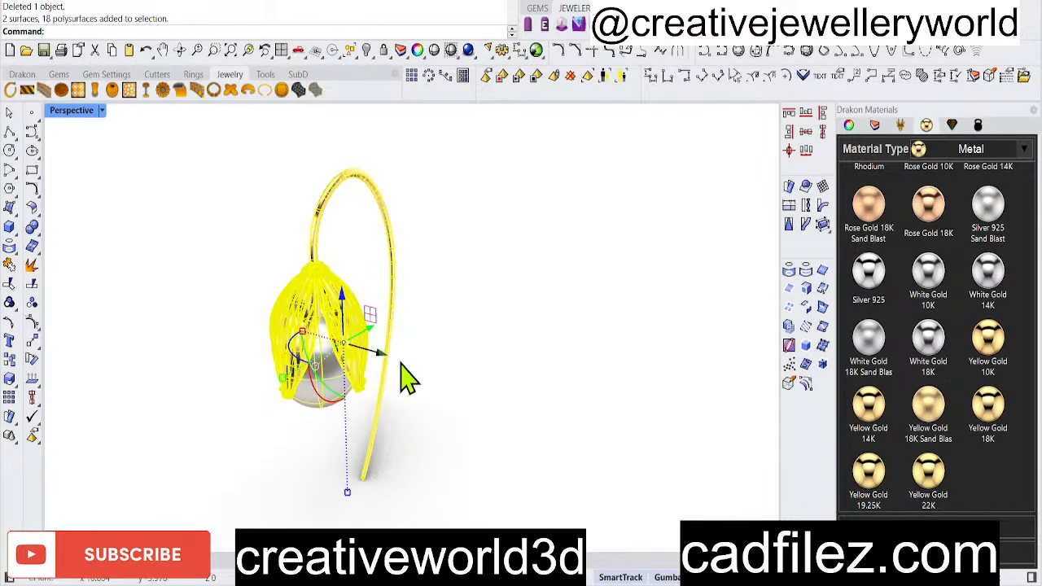
drag(506, 411, 512, 413)
key(alt)
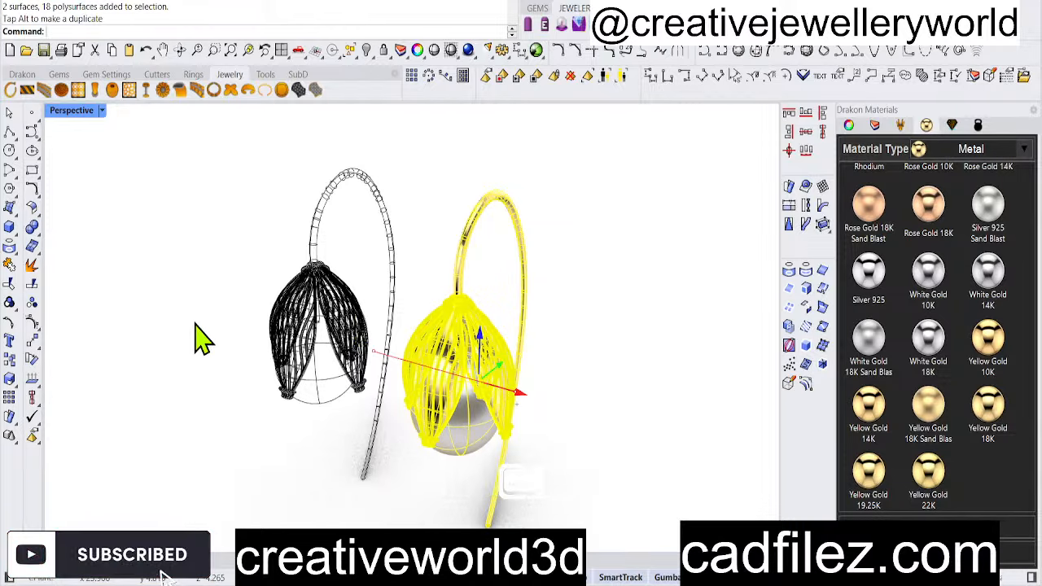
click(211, 200)
Play a turntable animation of the earring pair and inspect both earrings from several angles
key(F5)
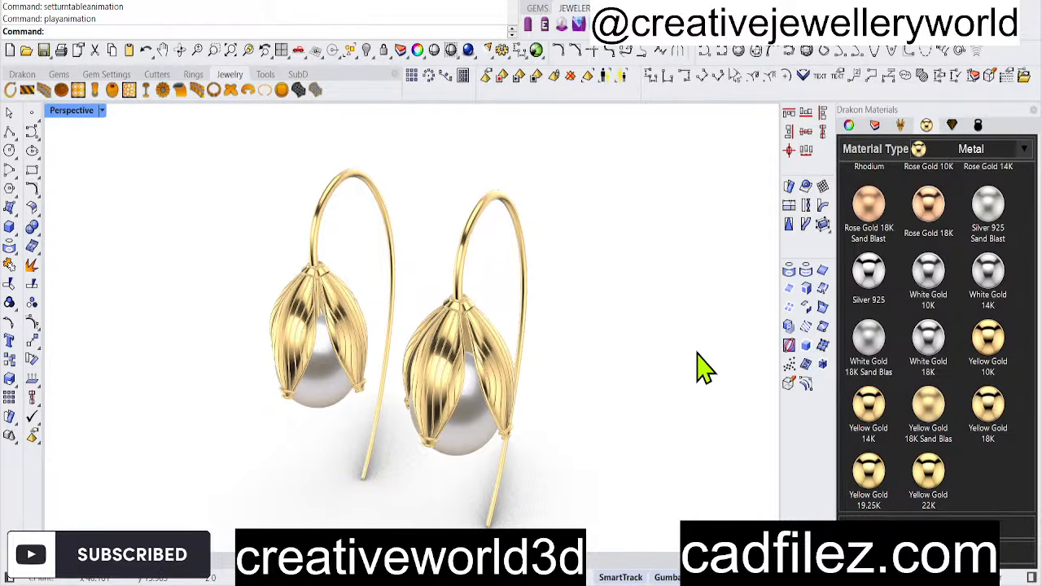
right_drag(523, 372, 515, 338)
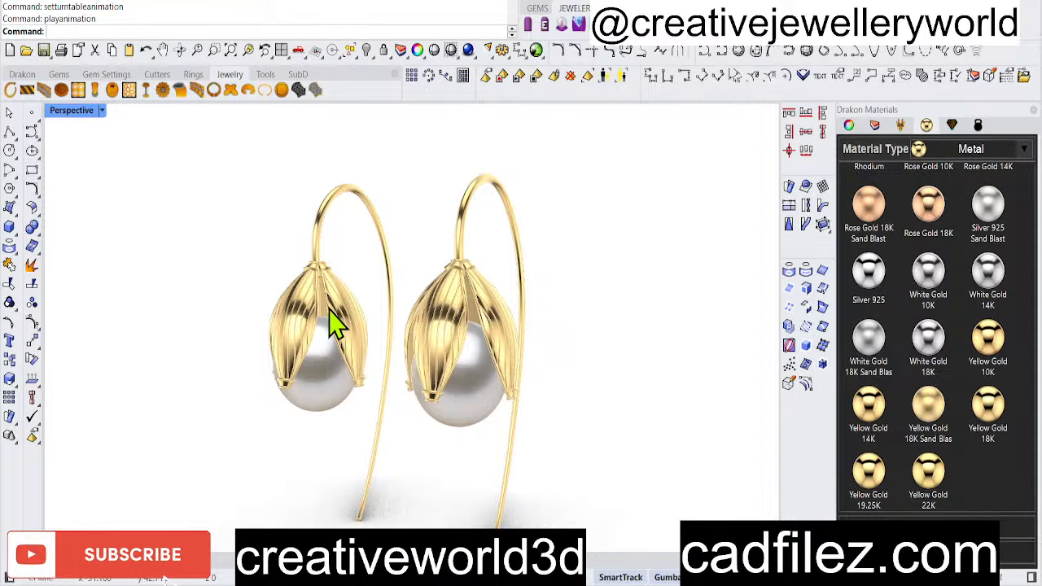
right_drag(339, 326, 534, 361)
right_drag(624, 400, 594, 407)
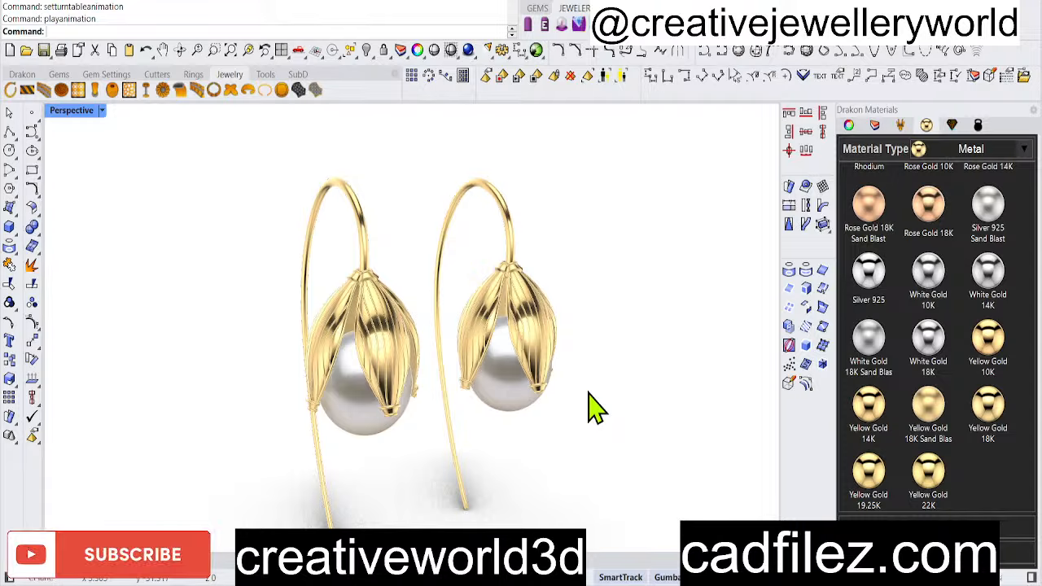
right_drag(577, 395, 407, 388)
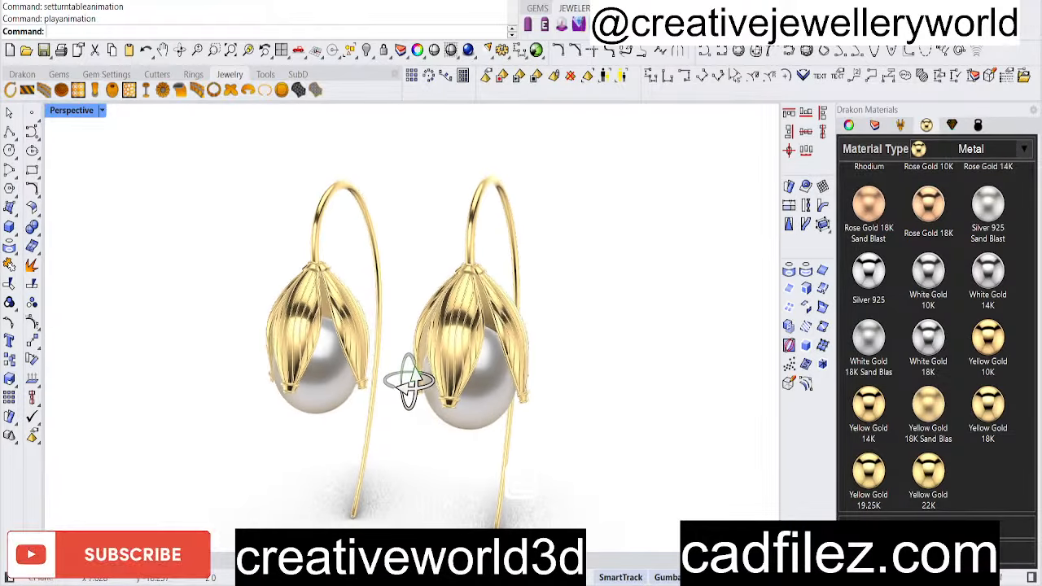
Display the four-viewport layout and frame both earrings in the front view
double_click(72, 111)
scroll(198, 421, down, 17)
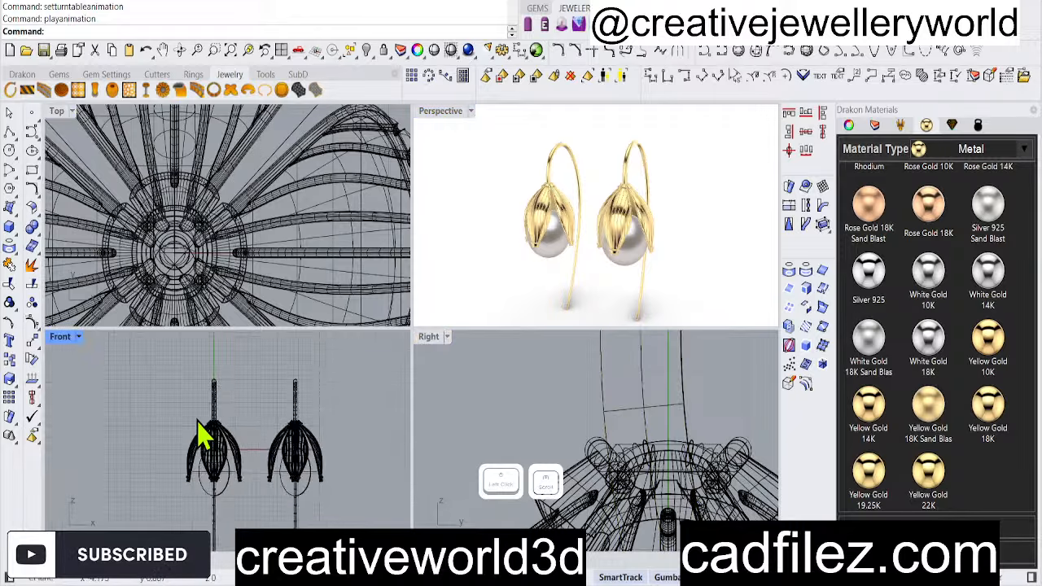
click(318, 413)
scroll(209, 430, up, 8)
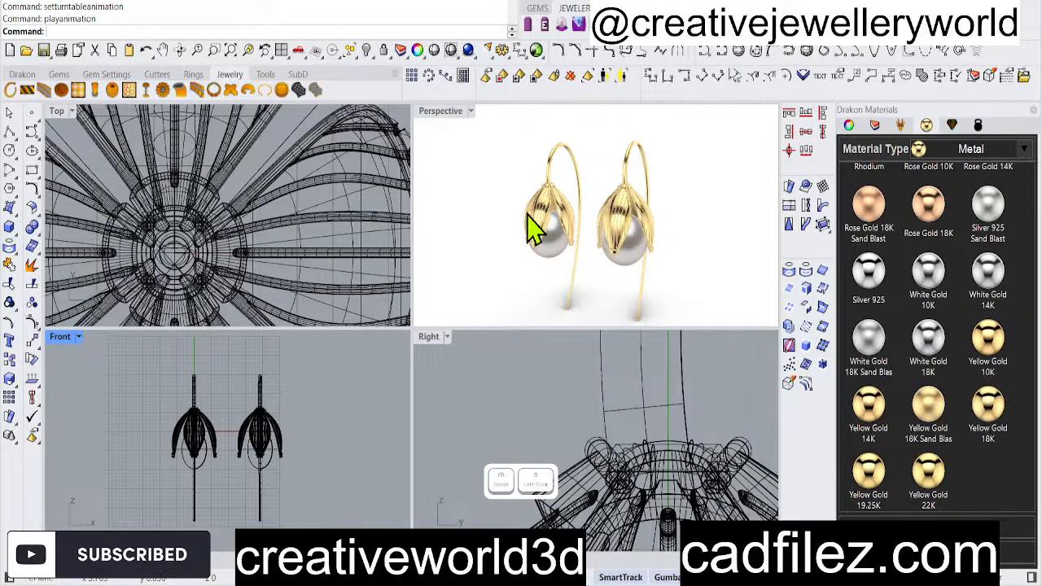